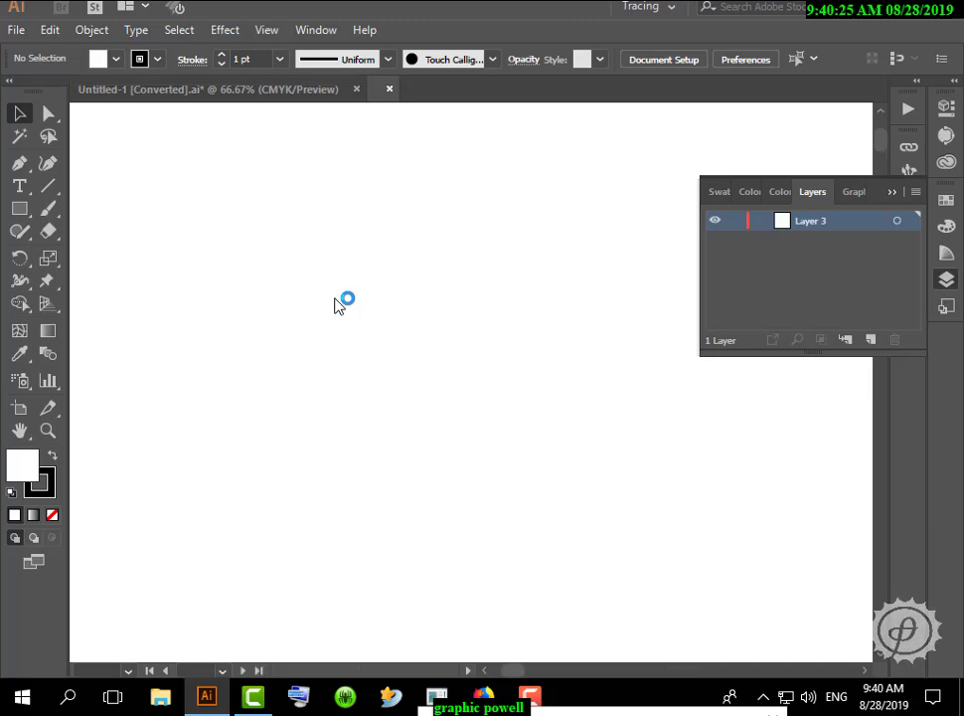
Scale the portrait photo up on the artboard until it is large enough to trace
{"action": "left_click", "coordinate": [513, 352]}
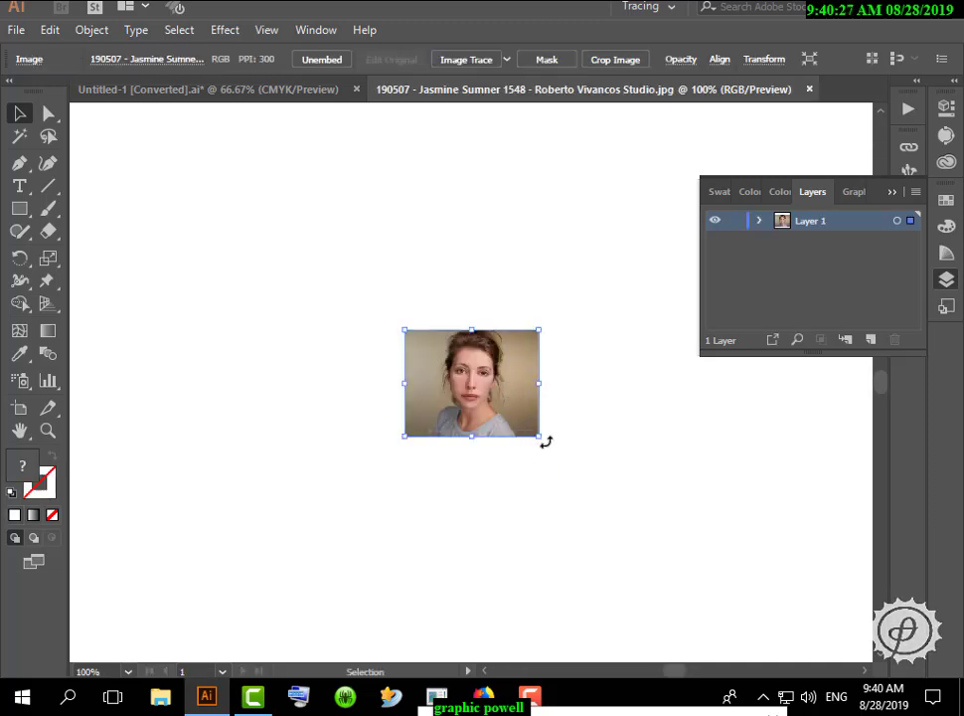
{"action": "left_click_drag", "start_coordinate": [539, 436], "coordinate": [511, 428]}
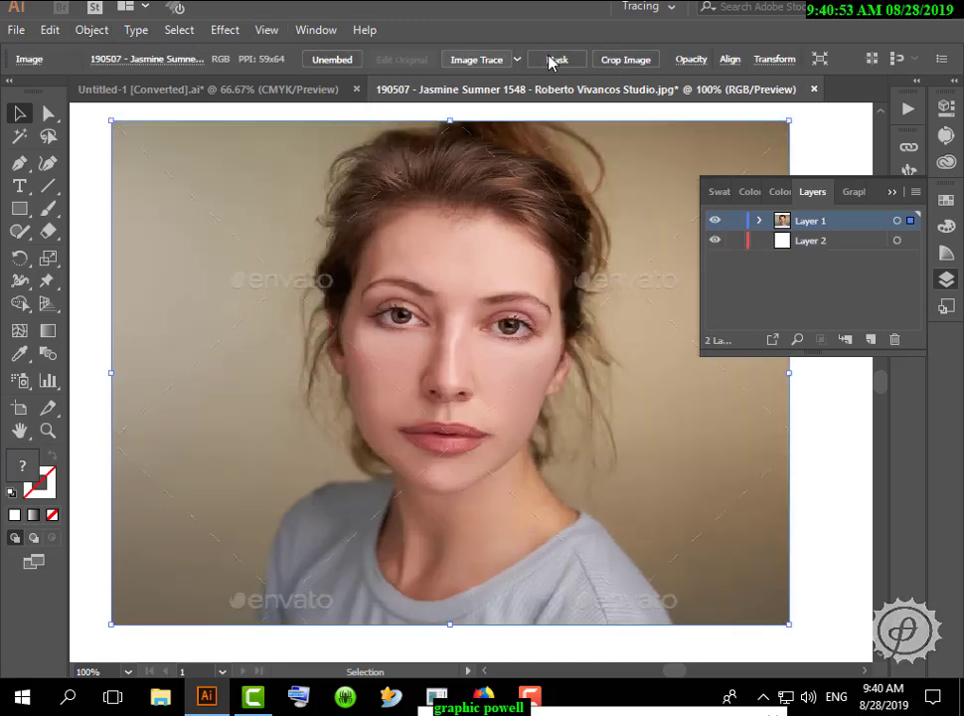
Reduce the portrait photo's opacity to 56%
{"action": "left_click", "coordinate": [685, 62]}
{"action": "left_click", "coordinate": [681, 91]}
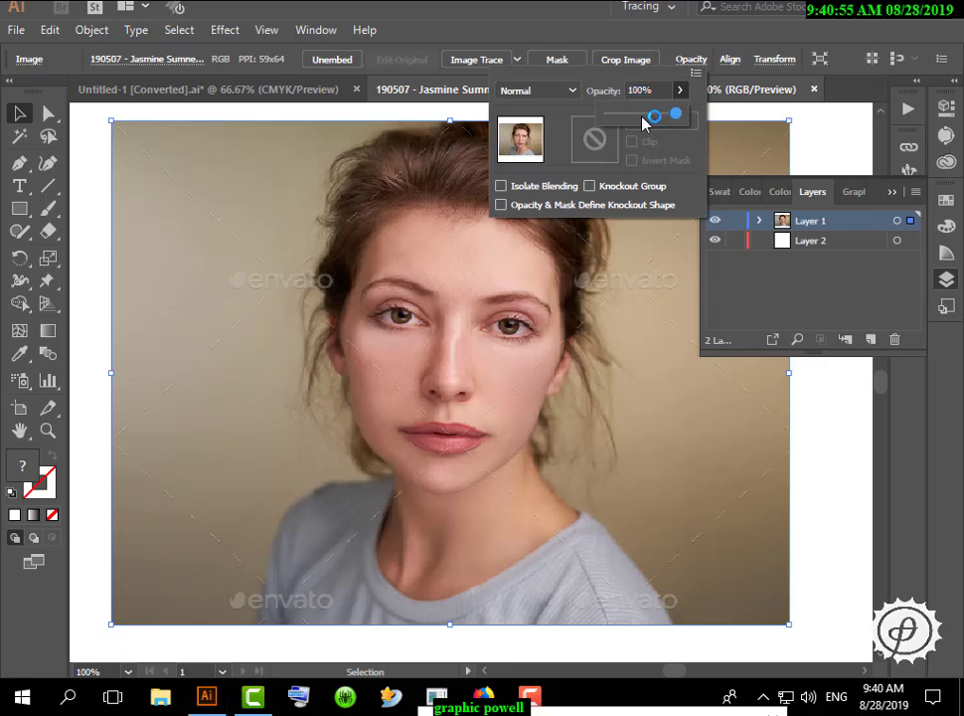
{"action": "left_click_drag", "start_coordinate": [684, 116], "coordinate": [639, 132]}
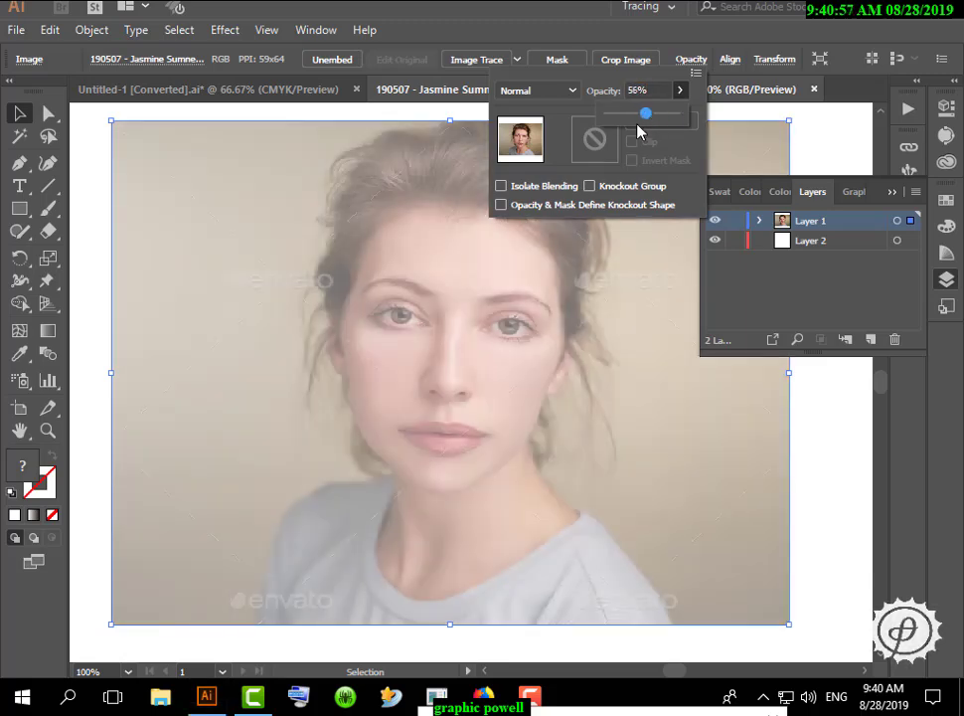
{"action": "left_click", "coordinate": [90, 78]}
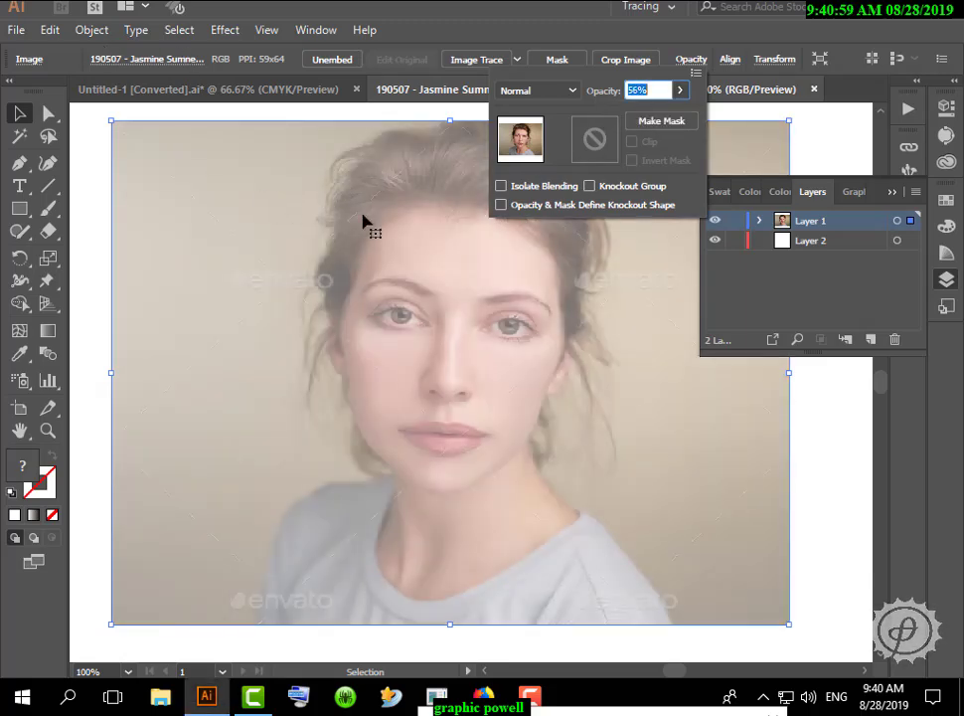
{"action": "left_click", "coordinate": [294, 169]}
Lock the faded photo and make Layer 2 the active layer
{"action": "left_click", "coordinate": [95, 30]}
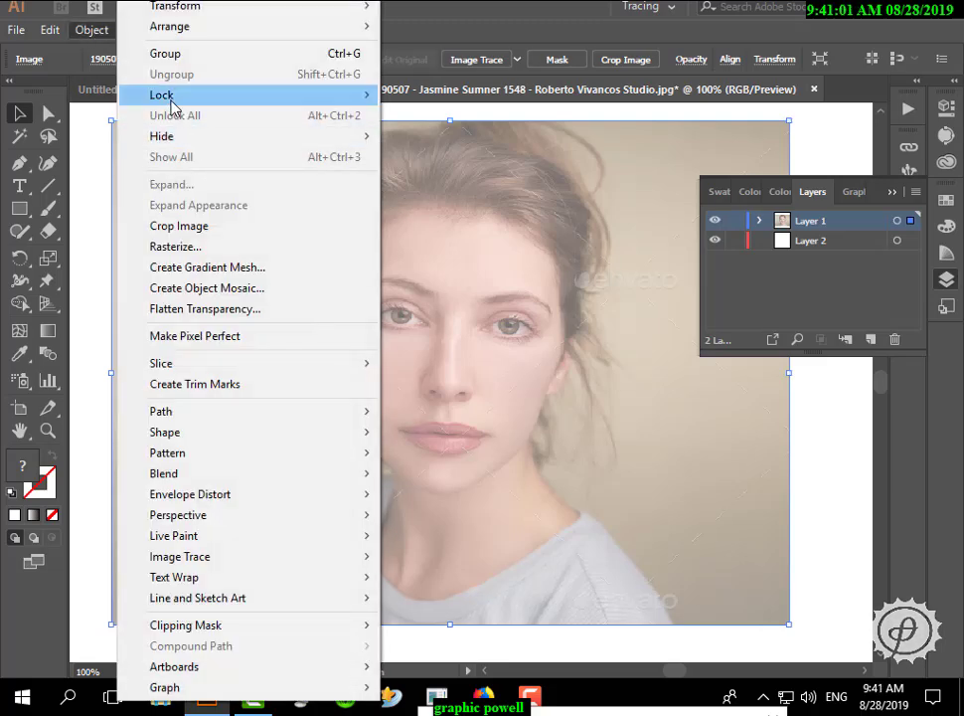
{"action": "mouse_move", "coordinate": [366, 94]}
{"action": "left_click", "coordinate": [443, 96]}
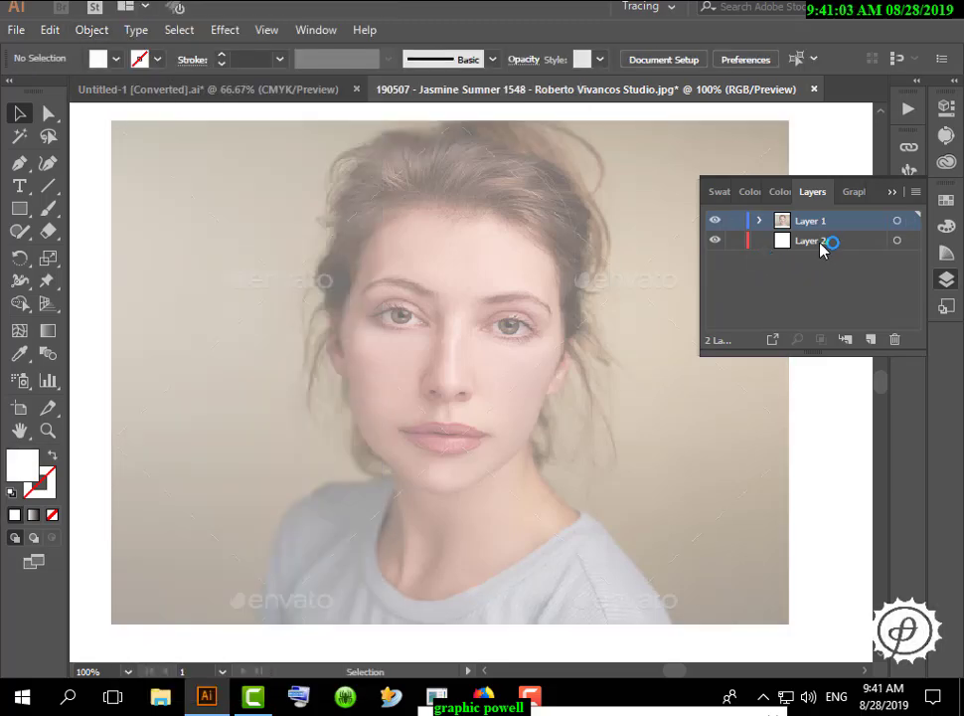
{"action": "left_click", "coordinate": [824, 241]}
Start tracing the face outline with the Pen tool, from the jaw beside the chin up around the ear on the photo's right side
{"action": "scroll", "coordinate": [340, 373], "scroll_direction": "up", "scroll_amount": 4}
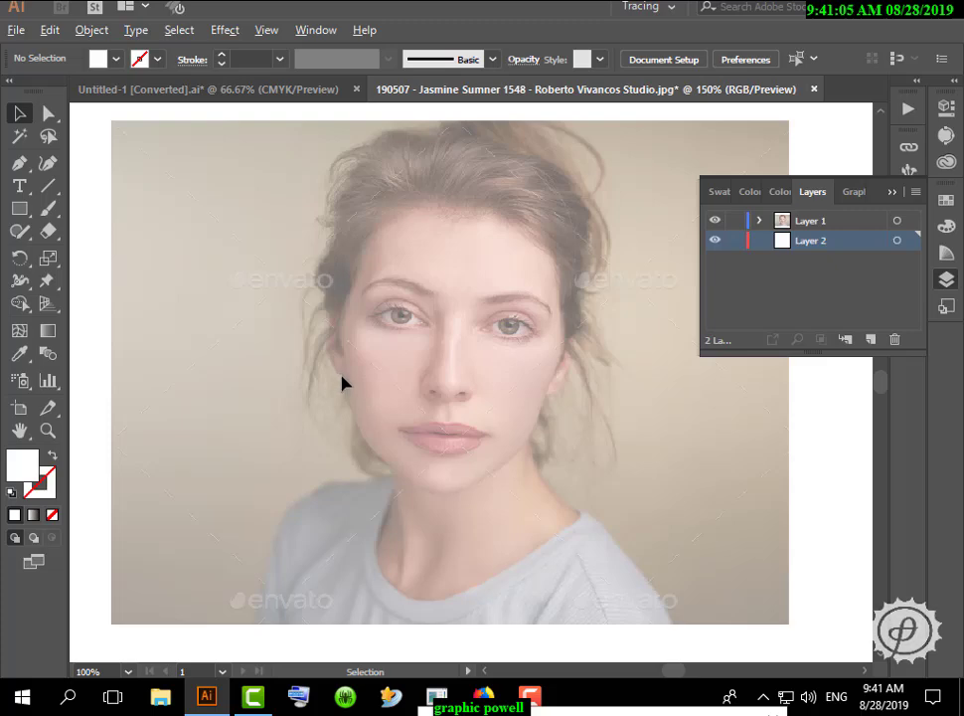
{"action": "scroll", "coordinate": [483, 382], "scroll_direction": "down", "scroll_amount": 2}
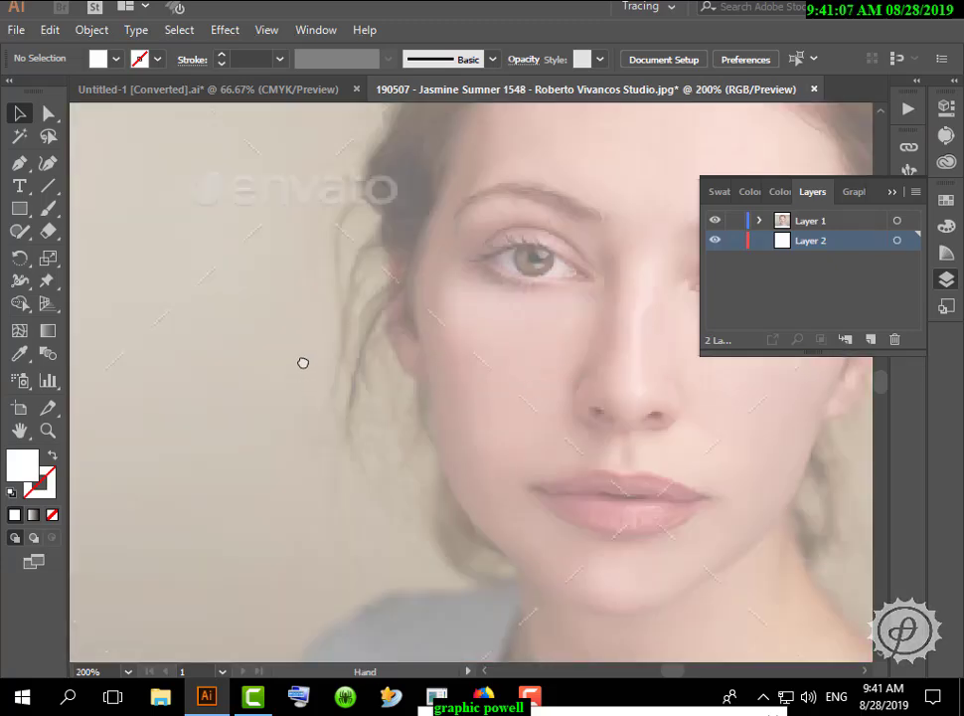
{"action": "scroll", "coordinate": [299, 360], "scroll_direction": "right", "scroll_amount": 5}
{"action": "key", "text": "p"}
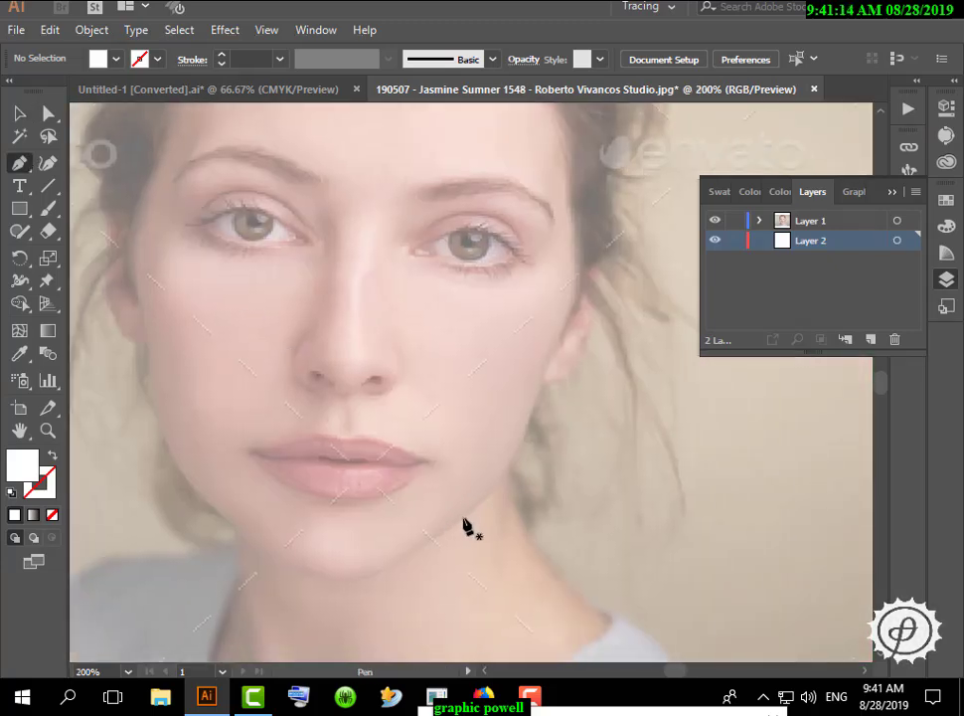
{"action": "left_click", "coordinate": [508, 465]}
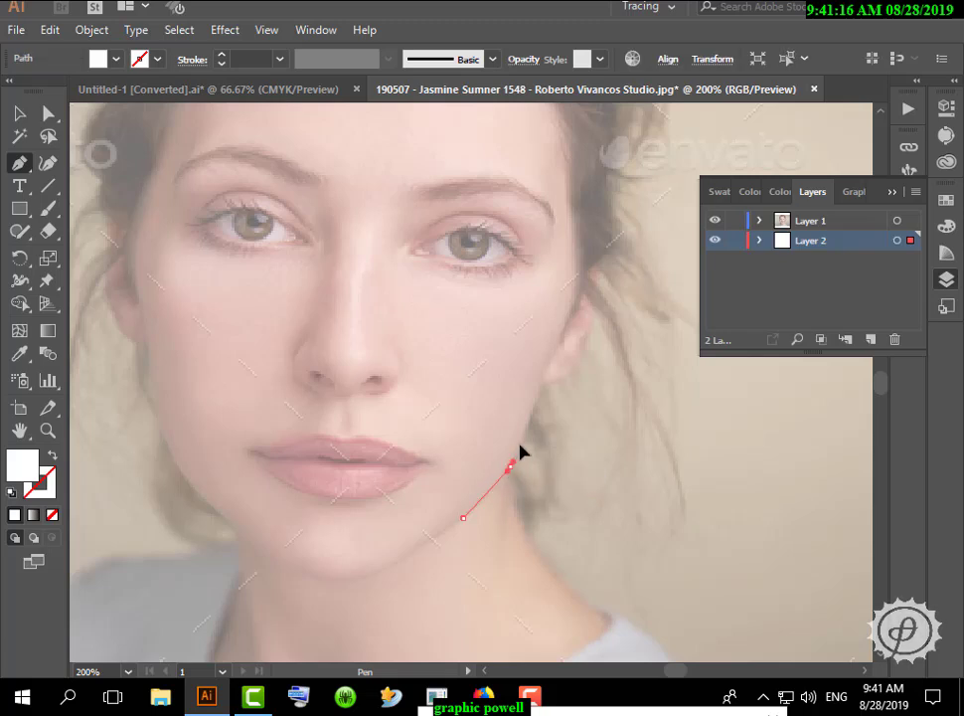
{"action": "left_click", "coordinate": [550, 377]}
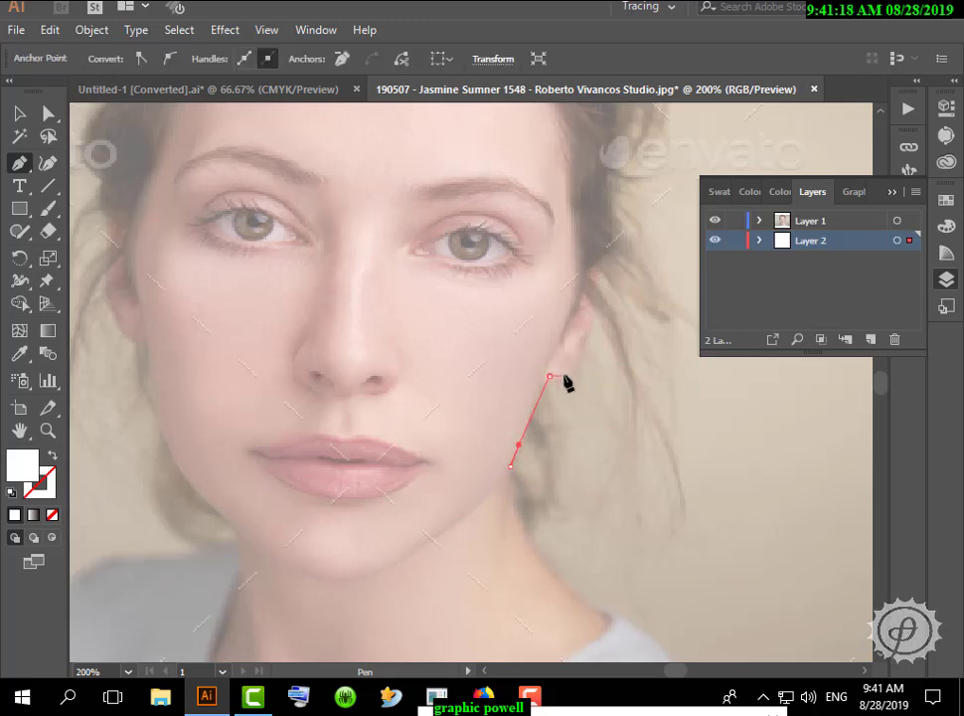
{"action": "left_click_drag", "start_coordinate": [564, 377], "coordinate": [583, 374]}
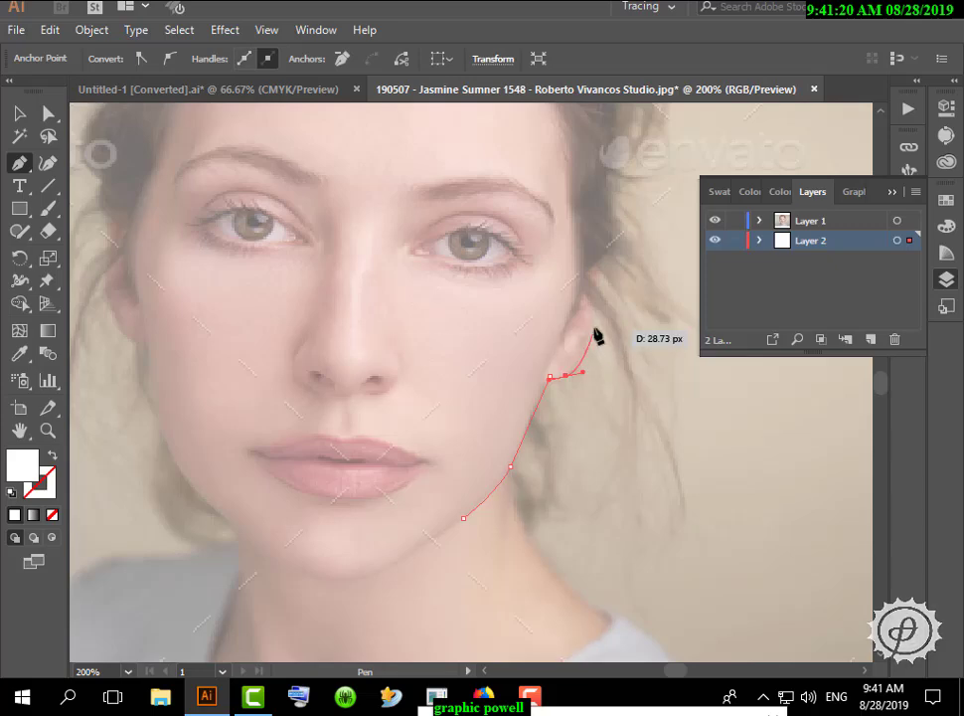
{"action": "left_click_drag", "start_coordinate": [593, 320], "coordinate": [388, 106]}
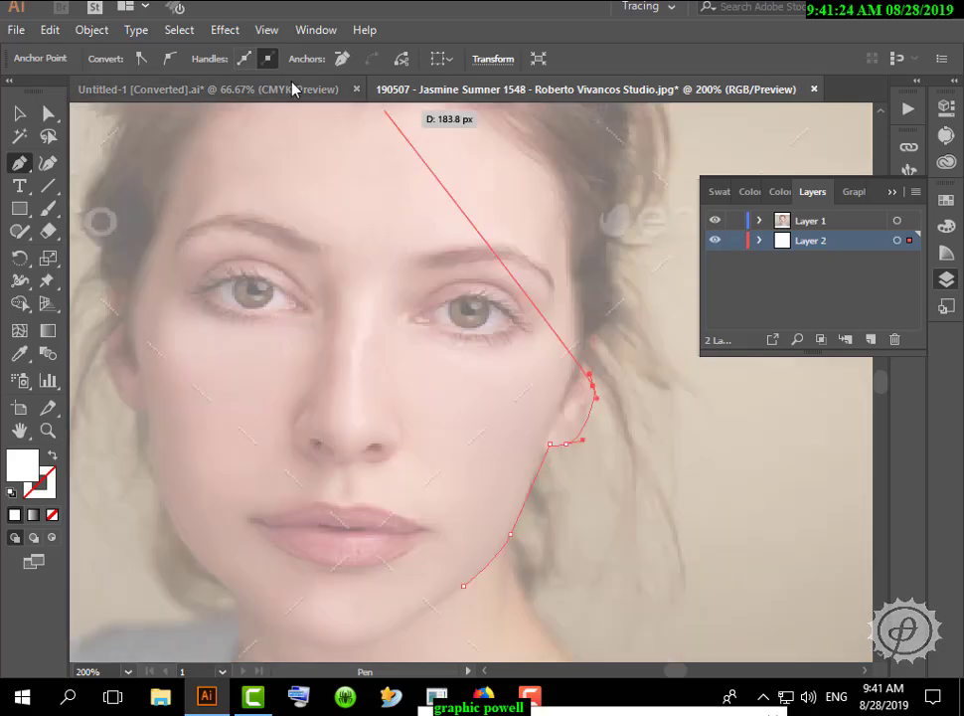
{"action": "left_click", "coordinate": [50, 30]}
{"action": "left_click", "coordinate": [87, 51]}
{"action": "left_click", "coordinate": [49, 30]}
{"action": "left_click", "coordinate": [87, 72]}
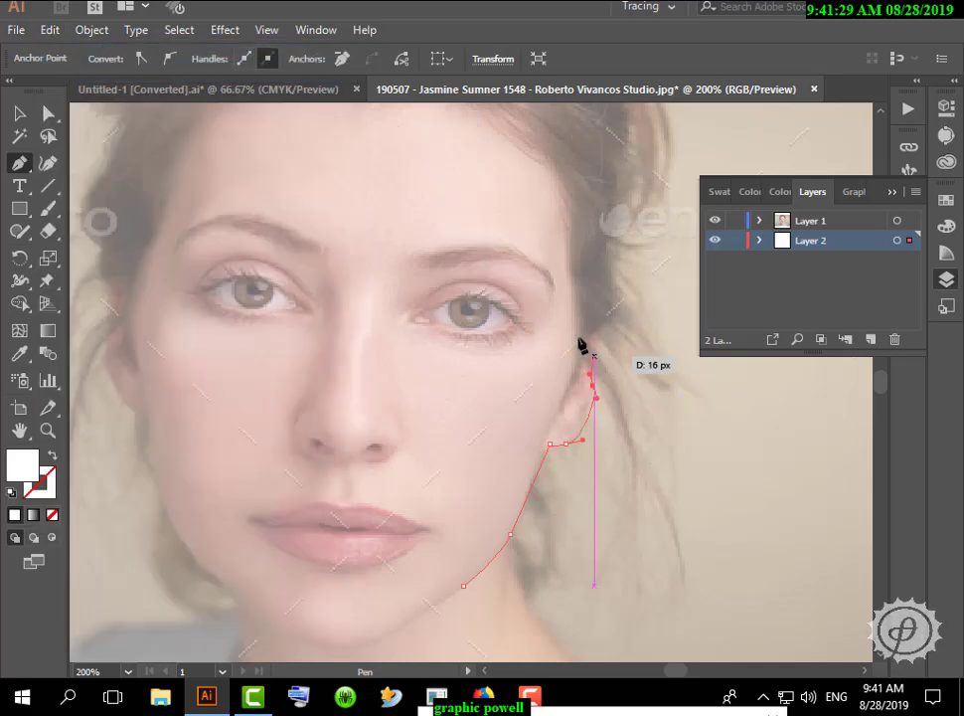
Continue the face path up the temple, across the hairline and down to the top of the opposite ear
{"action": "left_click_drag", "start_coordinate": [579, 332], "coordinate": [562, 295]}
{"action": "scroll", "coordinate": [576, 319], "scroll_direction": "up", "scroll_amount": 2}
{"action": "left_click_drag", "start_coordinate": [517, 204], "coordinate": [419, 204]}
{"action": "left_click_drag", "start_coordinate": [254, 185], "coordinate": [214, 219]}
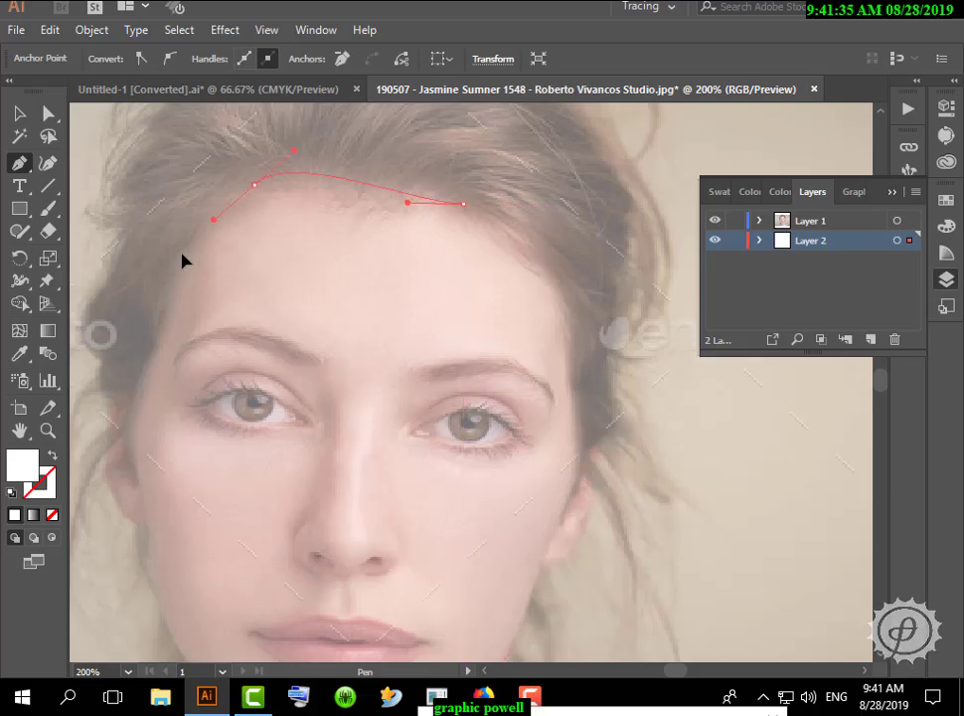
{"action": "scroll", "coordinate": [171, 268], "scroll_direction": "down", "scroll_amount": 3}
{"action": "left_click_drag", "start_coordinate": [149, 288], "coordinate": [141, 312]}
{"action": "left_click", "coordinate": [129, 366]}
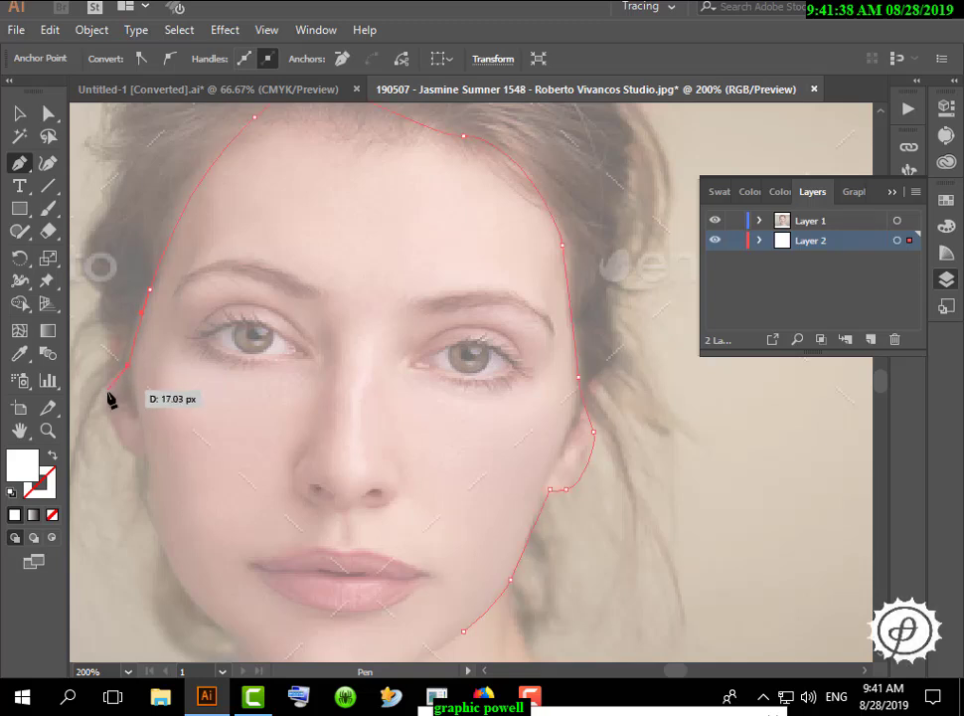
Trace around the second ear, down the cheek and under the chin, and close the face path at its starting point
{"action": "left_click_drag", "start_coordinate": [107, 398], "coordinate": [107, 402]}
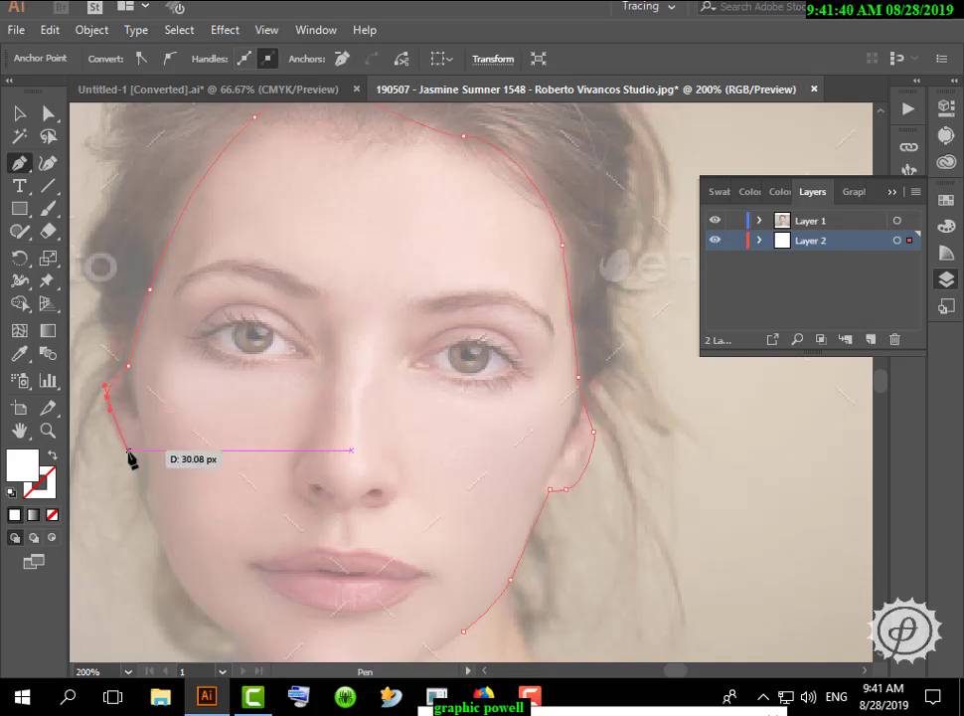
{"action": "left_click_drag", "start_coordinate": [129, 450], "coordinate": [144, 455]}
{"action": "left_click_drag", "start_coordinate": [151, 500], "coordinate": [162, 553]}
{"action": "scroll", "coordinate": [167, 573], "scroll_direction": "down", "scroll_amount": 2}
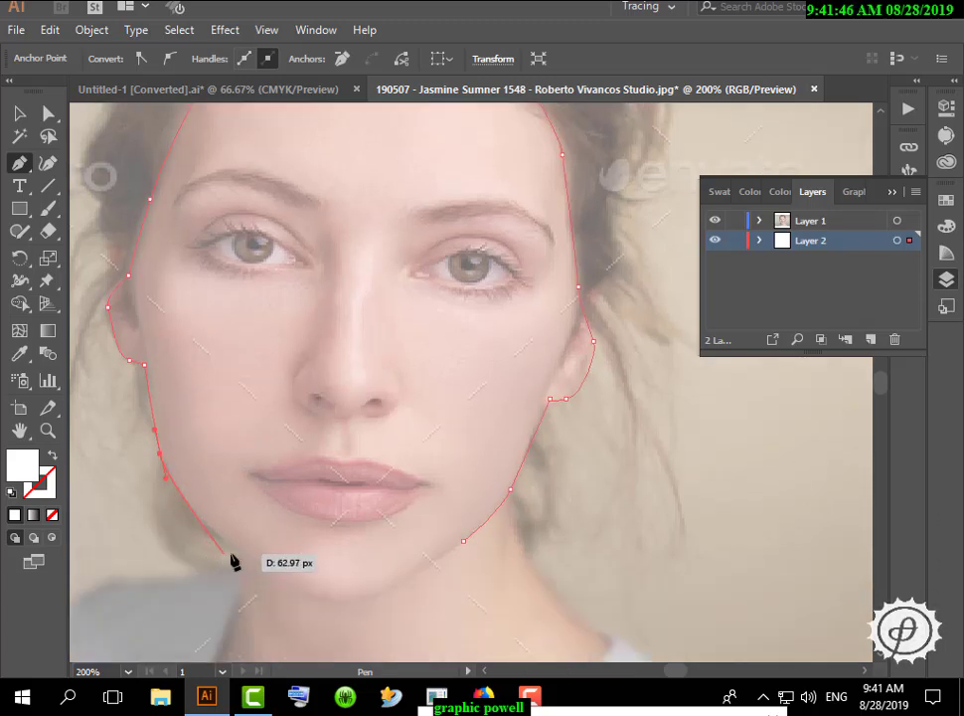
{"action": "left_click_drag", "start_coordinate": [238, 554], "coordinate": [368, 606]}
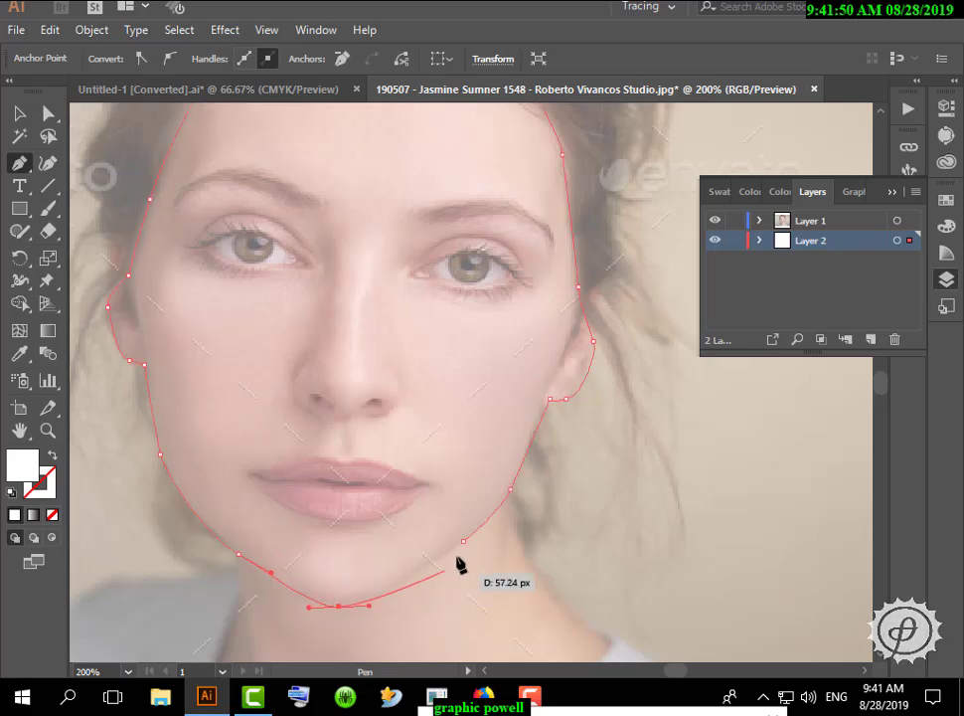
{"action": "left_click_drag", "start_coordinate": [464, 541], "coordinate": [491, 508]}
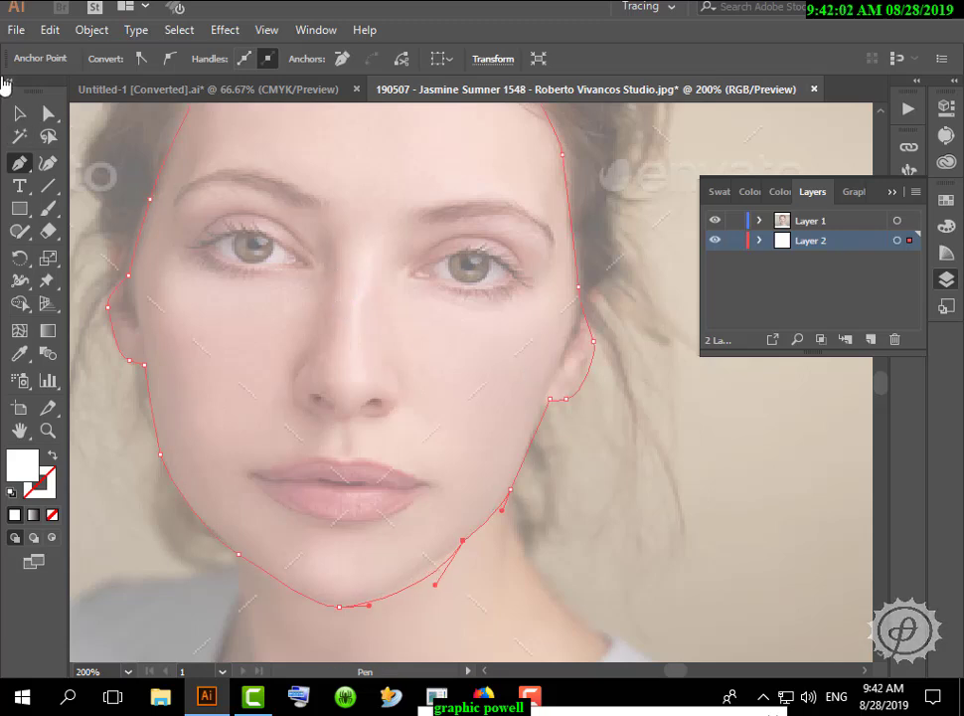
{"action": "left_click", "coordinate": [19, 112]}
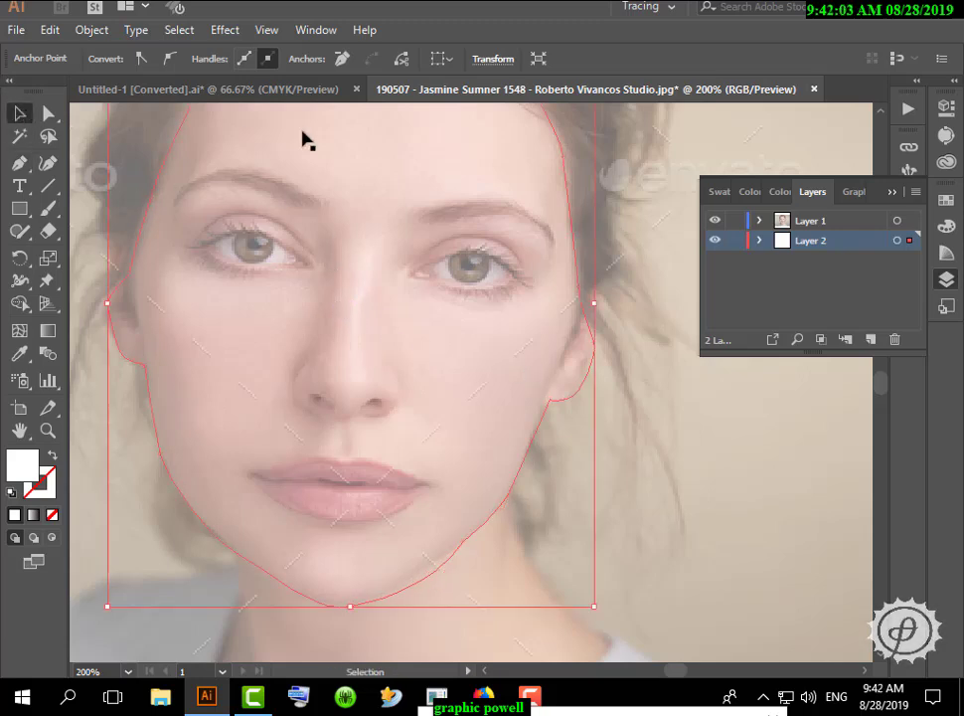
Fill the face shape with a salmon-orange colour
{"action": "double_click", "coordinate": [22, 464]}
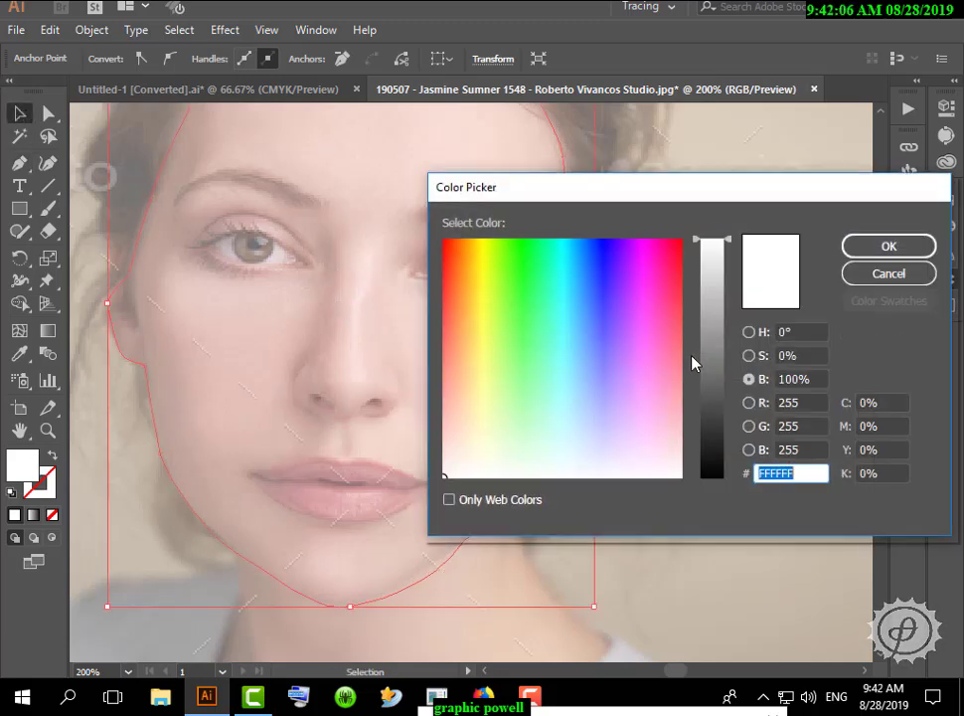
{"action": "left_click", "coordinate": [678, 326]}
{"action": "left_click_drag", "start_coordinate": [718, 271], "coordinate": [718, 256]}
{"action": "left_click", "coordinate": [675, 263]}
{"action": "left_click", "coordinate": [673, 351]}
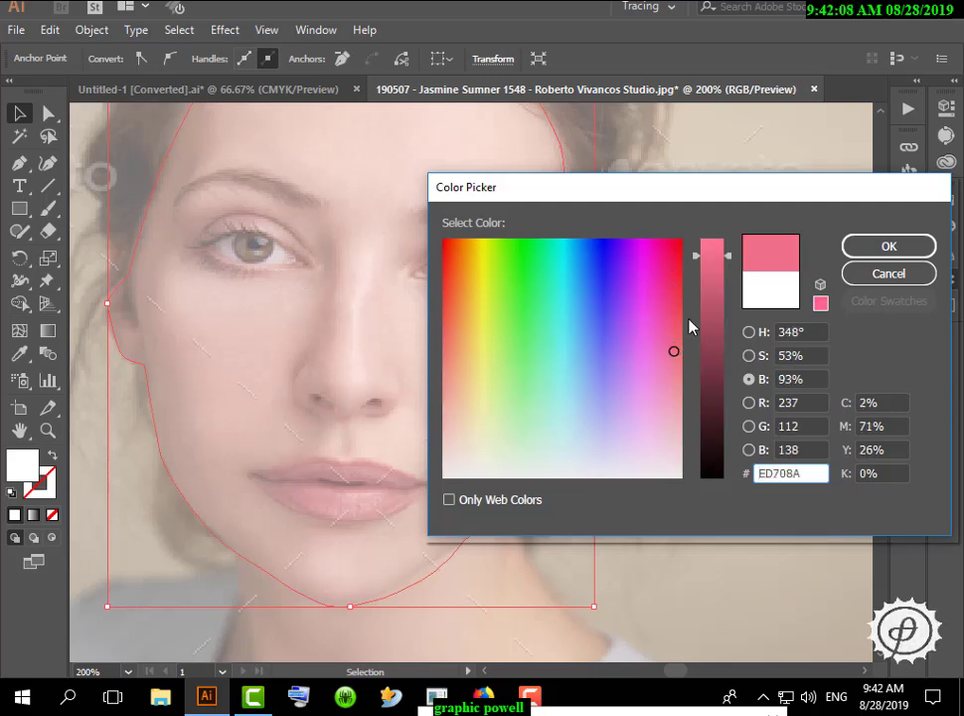
{"action": "left_click", "coordinate": [456, 280]}
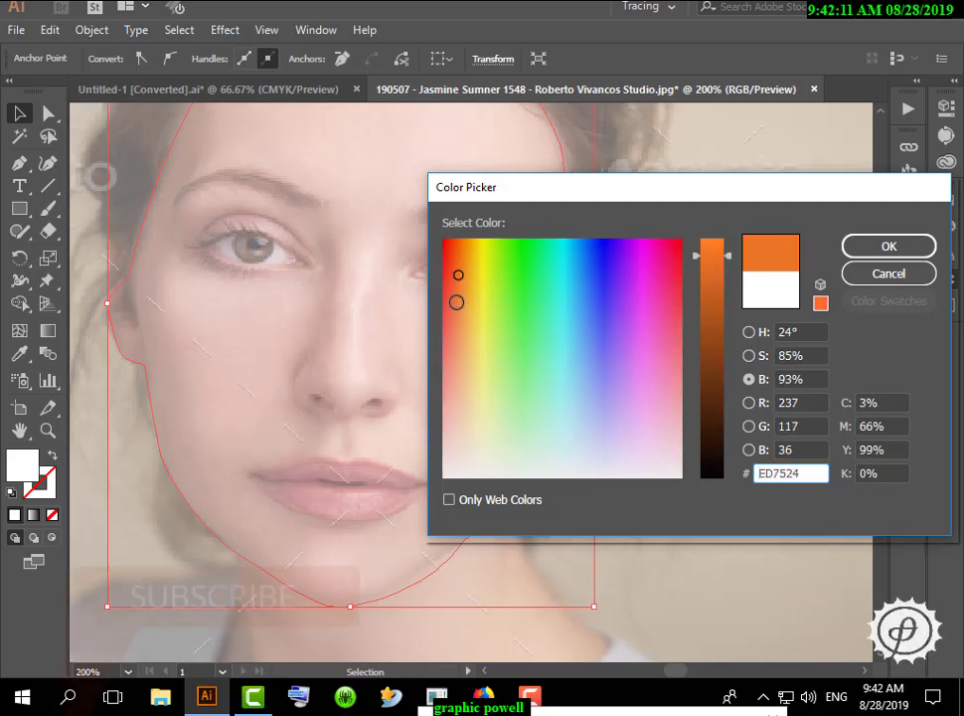
{"action": "left_click", "coordinate": [451, 310]}
{"action": "left_click", "coordinate": [452, 322]}
{"action": "left_click", "coordinate": [873, 250]}
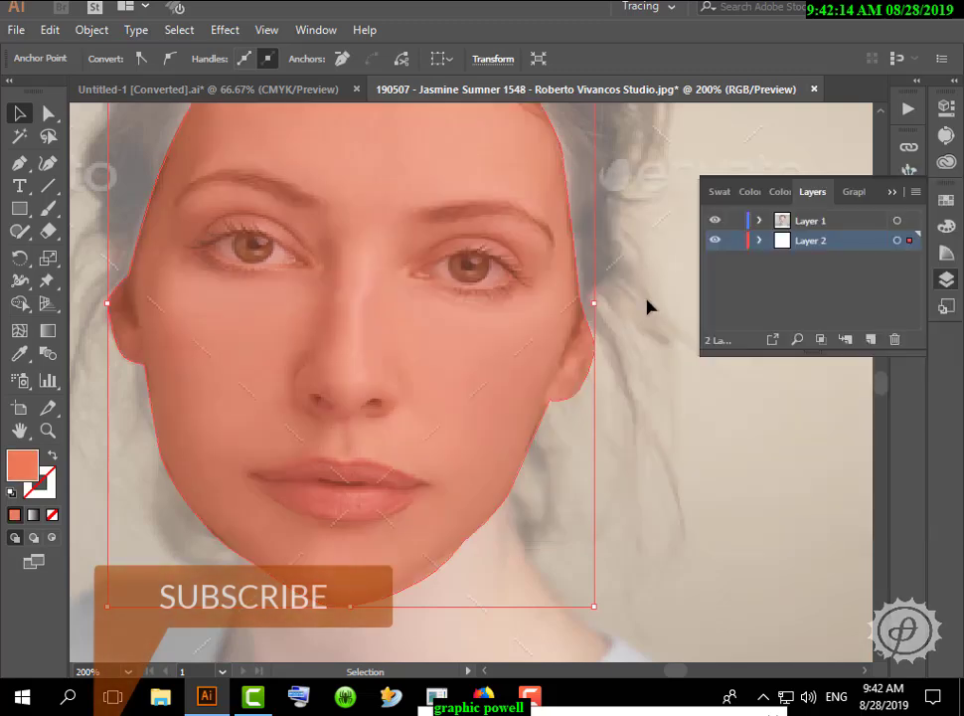
Deselect the face shape and toggle Layer 1's visibility to check the fill with and without the photo
{"action": "scroll", "coordinate": [648, 295], "scroll_direction": "down", "scroll_amount": 3}
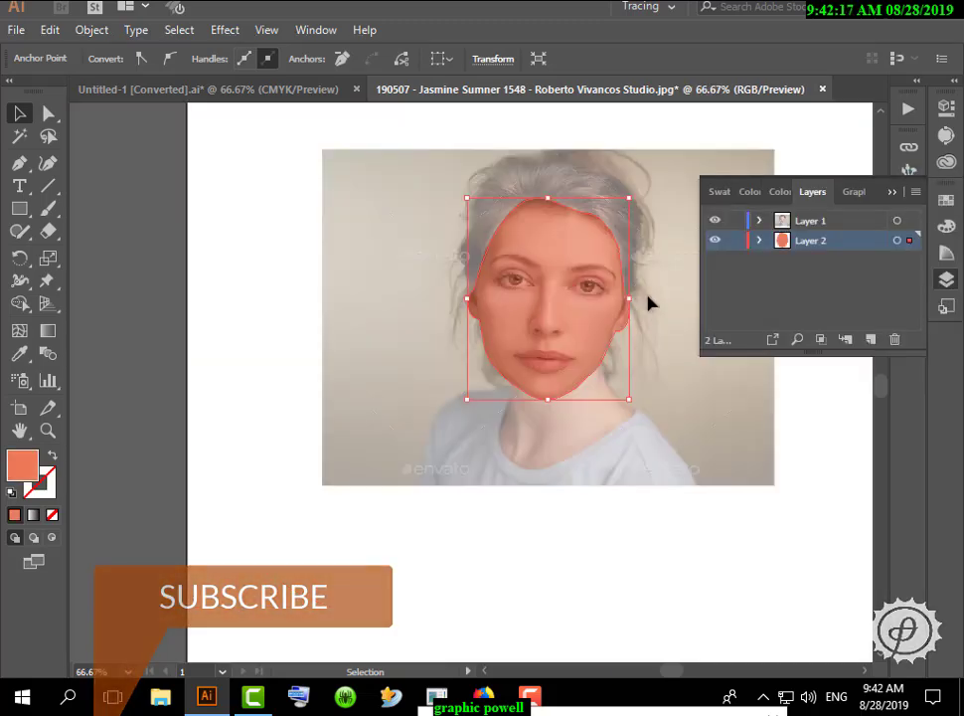
{"action": "left_click_drag", "start_coordinate": [454, 240], "coordinate": [272, 308]}
{"action": "left_click", "coordinate": [486, 181]}
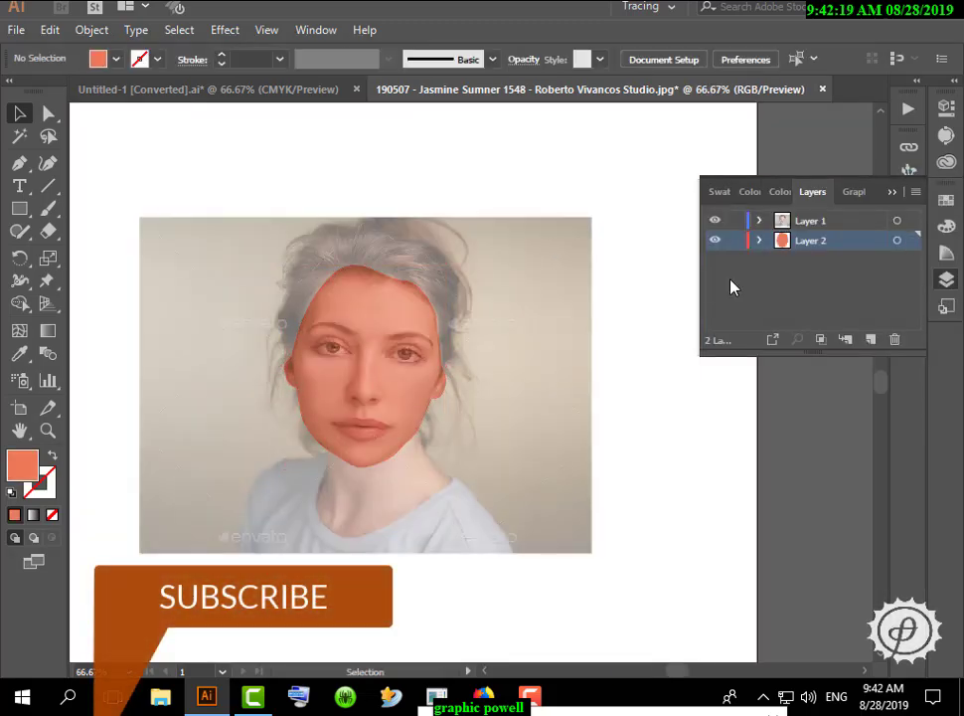
{"action": "left_click", "coordinate": [715, 221]}
{"action": "left_click", "coordinate": [714, 220]}
{"action": "left_click", "coordinate": [715, 220]}
{"action": "left_click", "coordinate": [715, 221]}
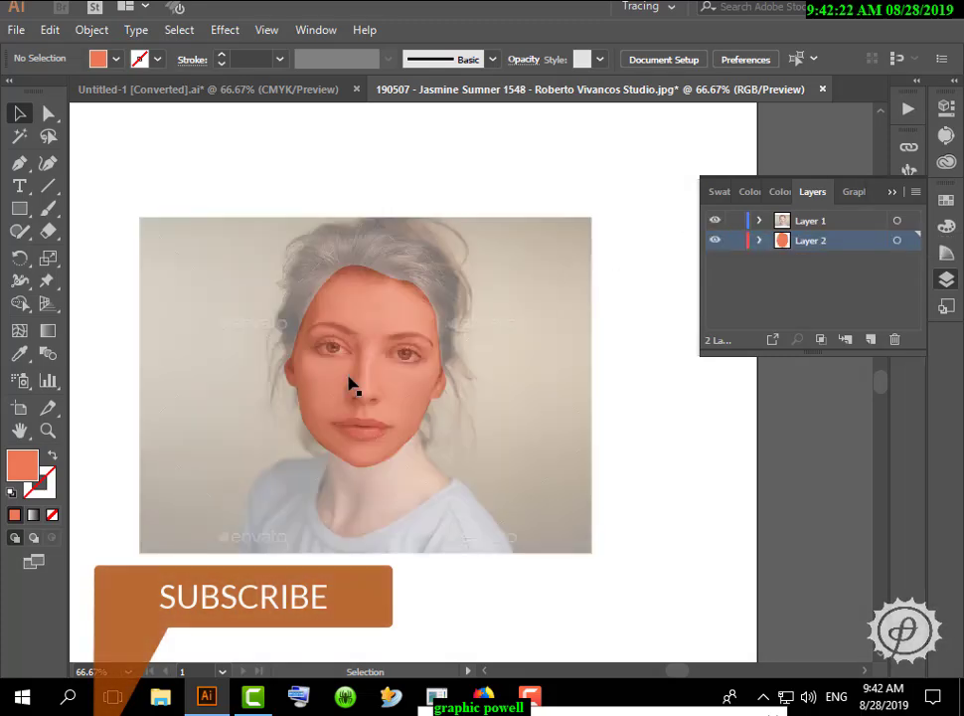
Trace the upper lip with the Pen tool, from the mouth corner on the photo's left side past the central dip
{"action": "scroll", "coordinate": [271, 404], "scroll_direction": "up", "scroll_amount": 2}
{"action": "left_click_drag", "start_coordinate": [390, 363], "coordinate": [240, 414]}
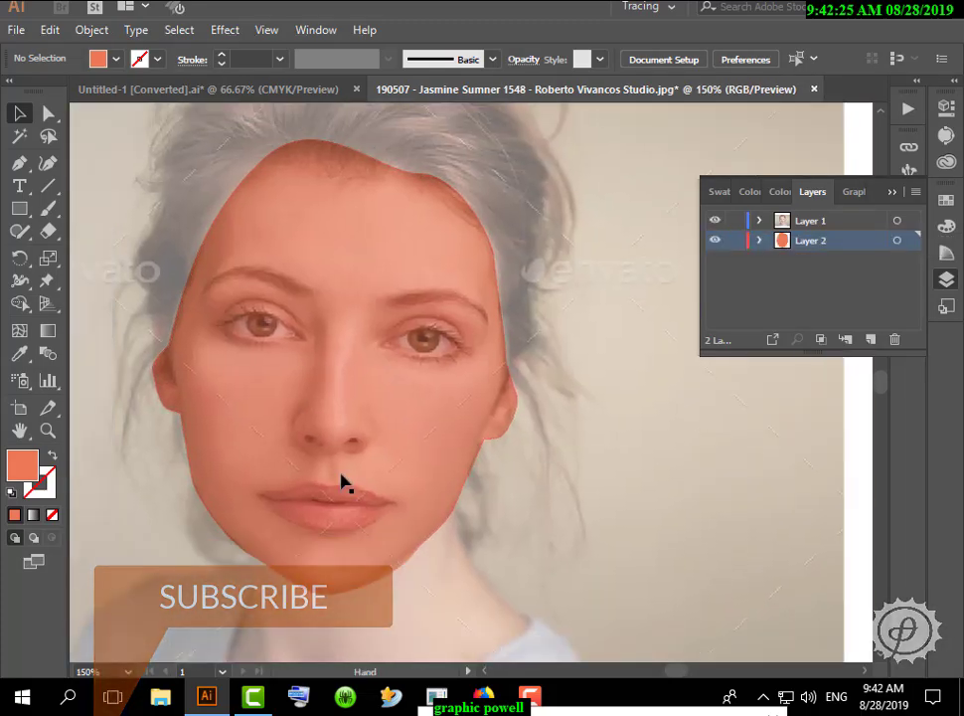
{"action": "scroll", "coordinate": [341, 517], "scroll_direction": "up", "scroll_amount": 2}
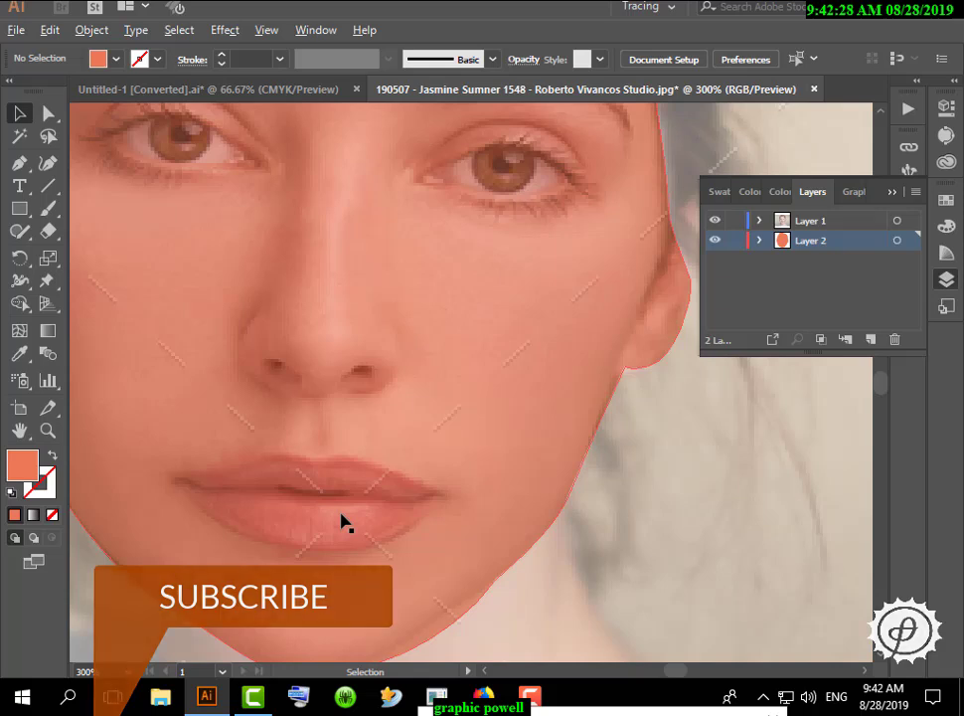
{"action": "scroll", "coordinate": [308, 508], "scroll_direction": "up", "scroll_amount": 1}
{"action": "scroll", "coordinate": [368, 414], "scroll_direction": "up", "scroll_amount": 1}
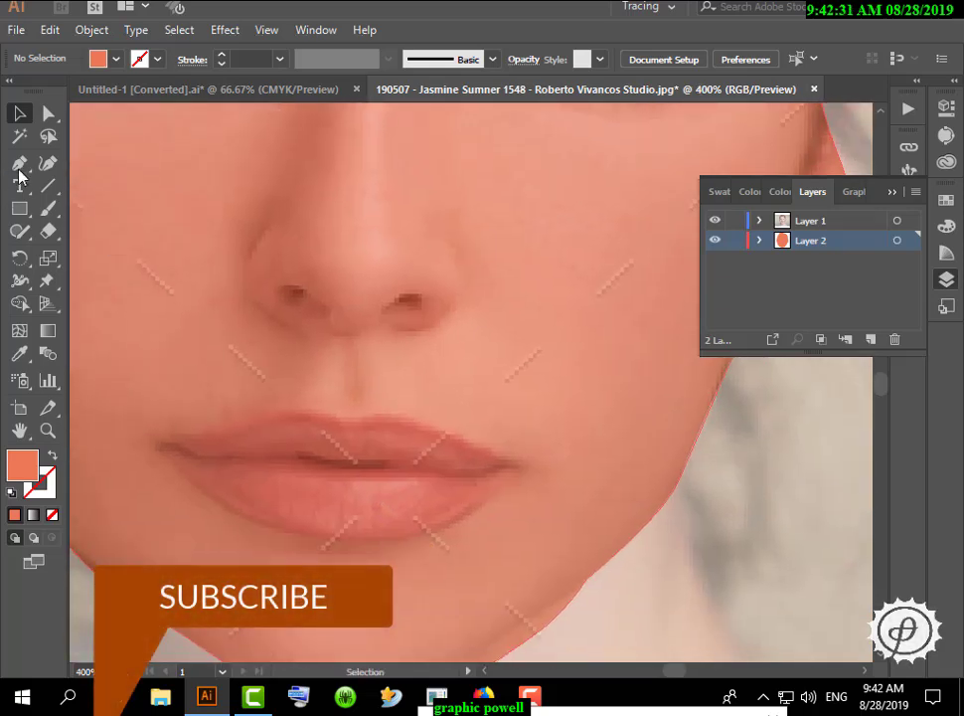
{"action": "left_click", "coordinate": [19, 162]}
{"action": "left_click", "coordinate": [160, 438]}
{"action": "left_click_drag", "start_coordinate": [214, 438], "coordinate": [225, 430]}
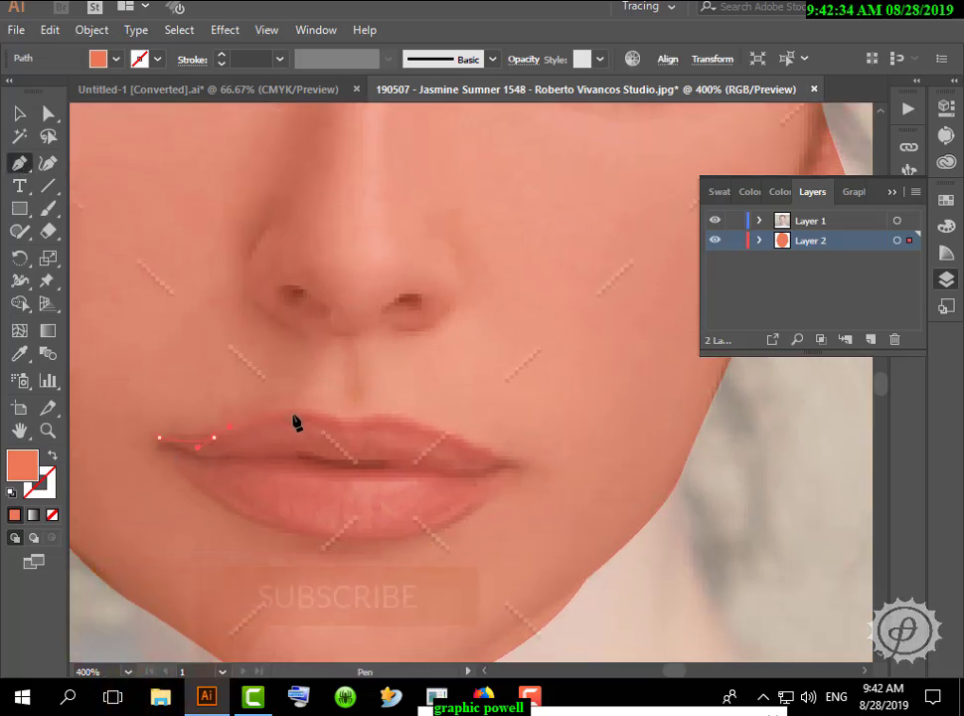
{"action": "left_click_drag", "start_coordinate": [314, 421], "coordinate": [403, 422]}
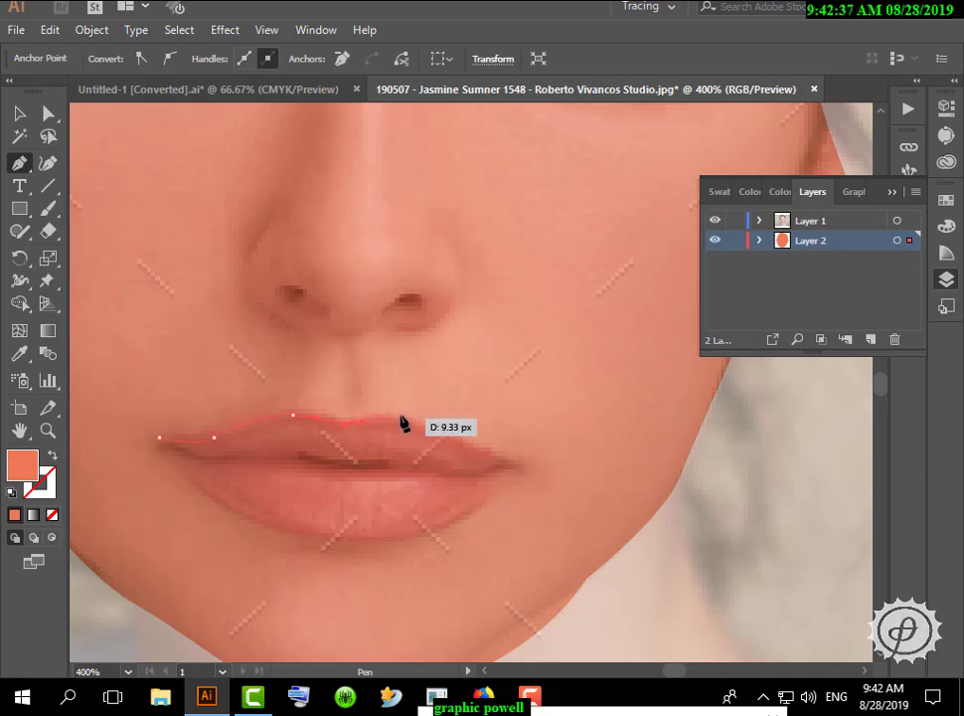
Continue the lip path around the other mouth corner and along the lower lip, and close it at its starting point
{"action": "left_click_drag", "start_coordinate": [514, 459], "coordinate": [326, 542]}
{"action": "left_click_drag", "start_coordinate": [239, 518], "coordinate": [206, 500]}
{"action": "mouse_move", "coordinate": [159, 439]}
{"action": "left_mouse_down"}
{"action": "mouse_move", "coordinate": [155, 447]}
{"action": "mouse_move", "coordinate": [161, 440]}
{"action": "mouse_move", "coordinate": [197, 455]}
{"action": "left_mouse_up"}
{"action": "key", "text": "v"}
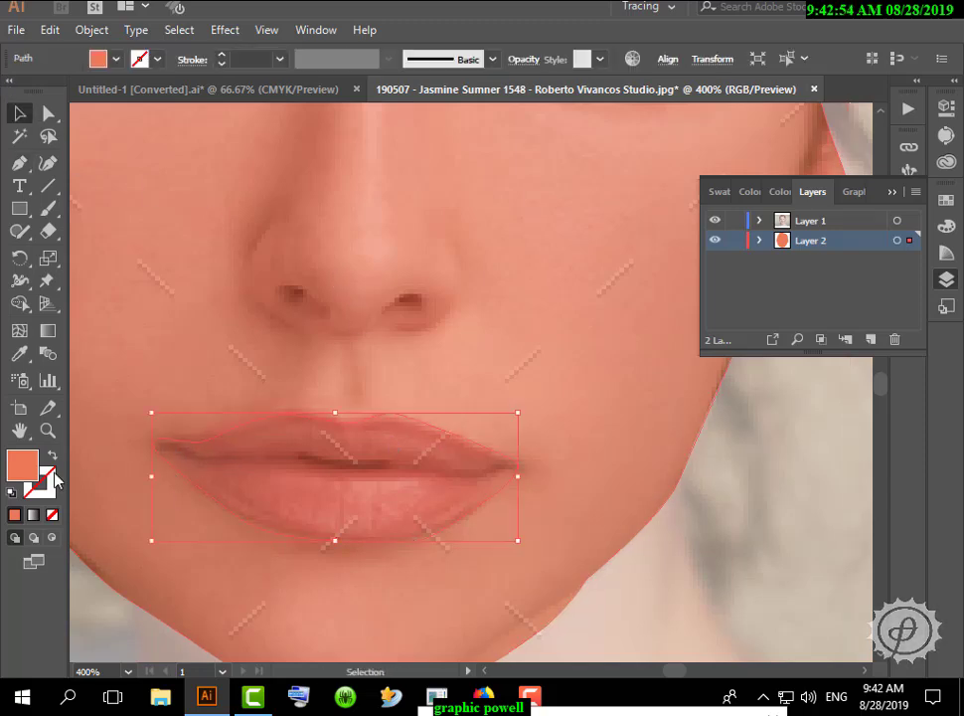
Fill the lip shape with a dark crimson colour and deselect the artwork
{"action": "double_click", "coordinate": [29, 468]}
{"action": "left_click", "coordinate": [714, 366]}
{"action": "left_click", "coordinate": [673, 302]}
{"action": "left_click", "coordinate": [672, 270]}
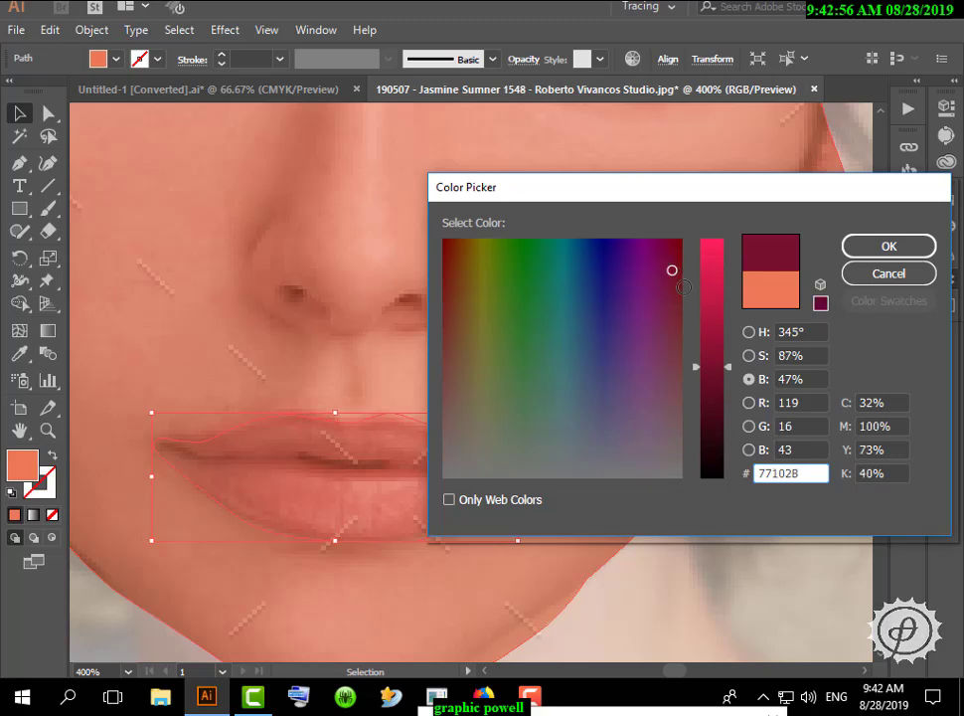
{"action": "left_click", "coordinate": [712, 312]}
{"action": "left_click", "coordinate": [712, 323]}
{"action": "left_click", "coordinate": [889, 246]}
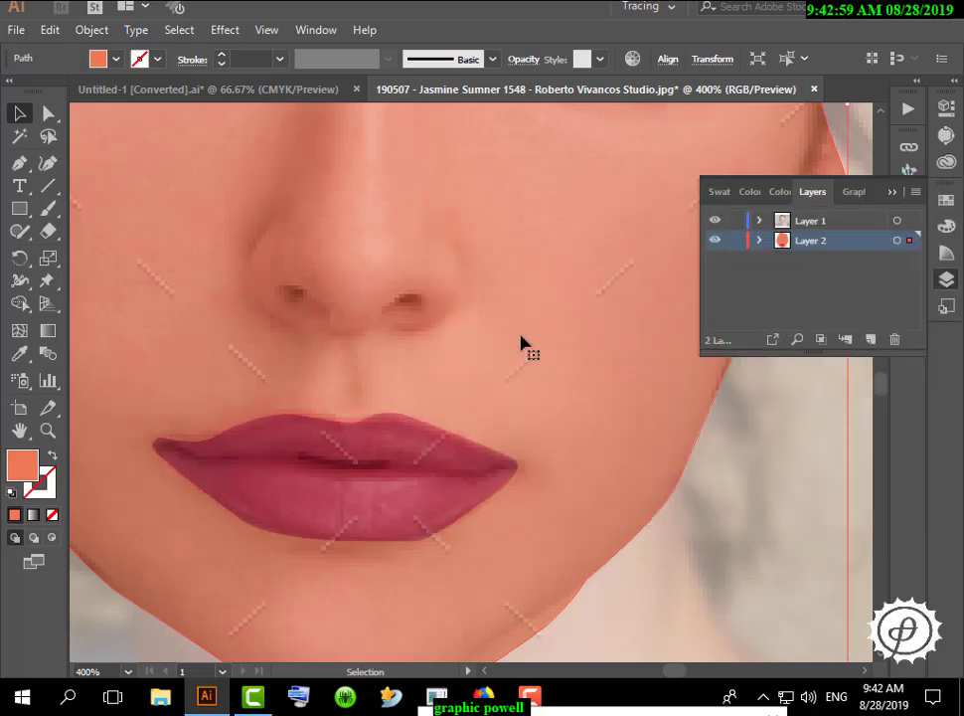
{"action": "scroll", "coordinate": [521, 343], "scroll_direction": "down", "scroll_amount": 4}
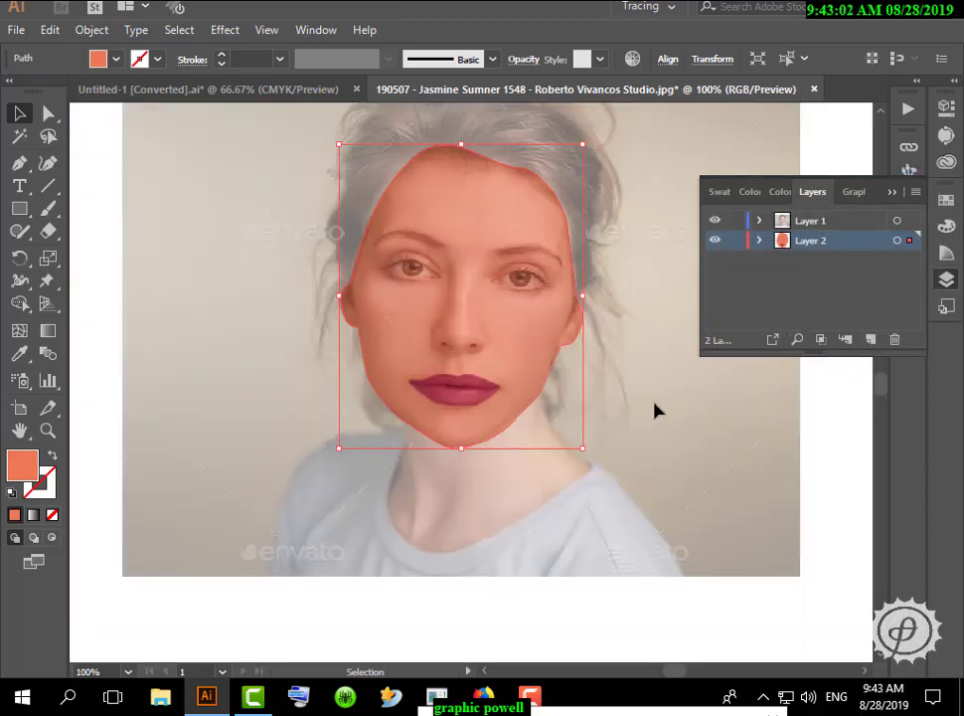
{"action": "left_click", "coordinate": [655, 407]}
Select the lip outline's anchor points with Direct Selection and nudge the upper lip's peak on the photo's left side slightly upward
{"action": "scroll", "coordinate": [501, 366], "scroll_direction": "up", "scroll_amount": 2}
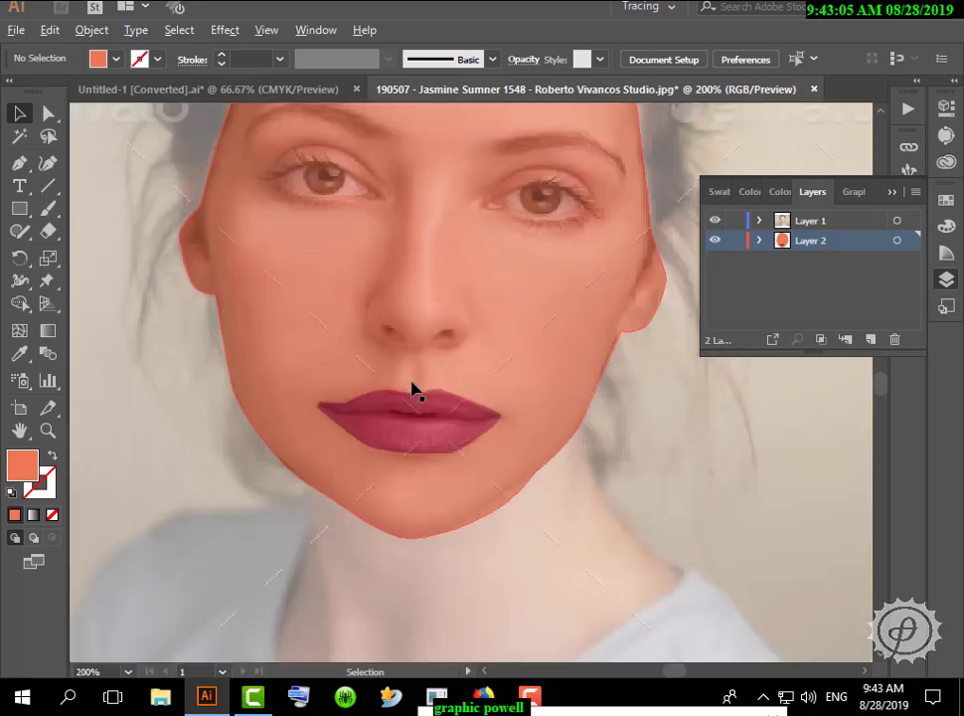
{"action": "scroll", "coordinate": [396, 401], "scroll_direction": "up", "scroll_amount": 3}
{"action": "key", "text": "a"}
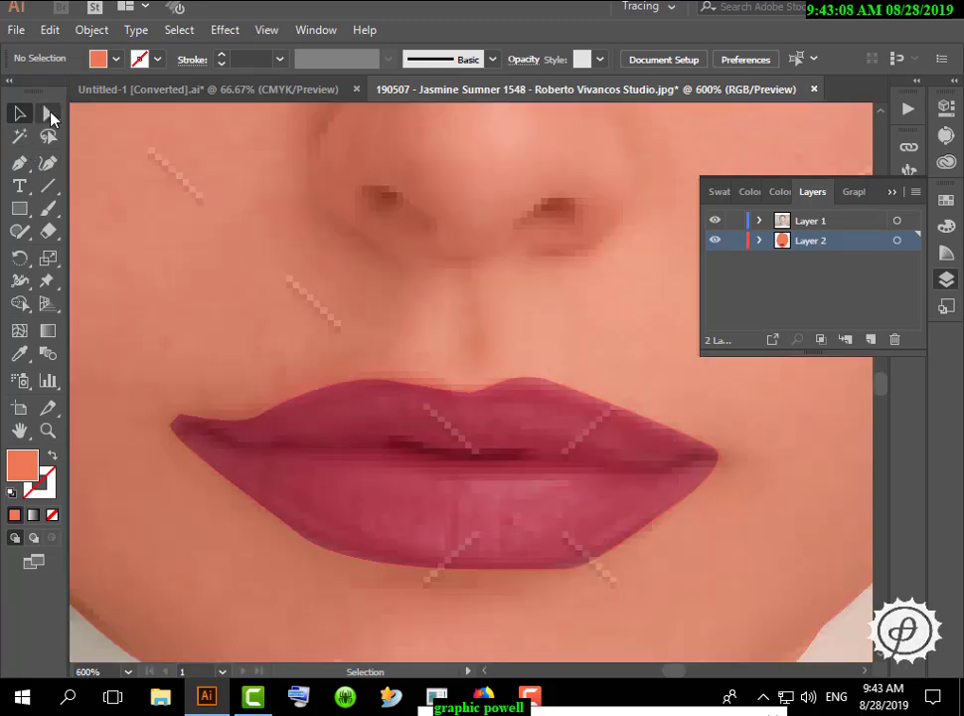
{"action": "left_click", "coordinate": [312, 424]}
{"action": "left_click_drag", "start_coordinate": [172, 428], "coordinate": [179, 425]}
{"action": "left_click", "coordinate": [285, 447]}
{"action": "left_click", "coordinate": [702, 483]}
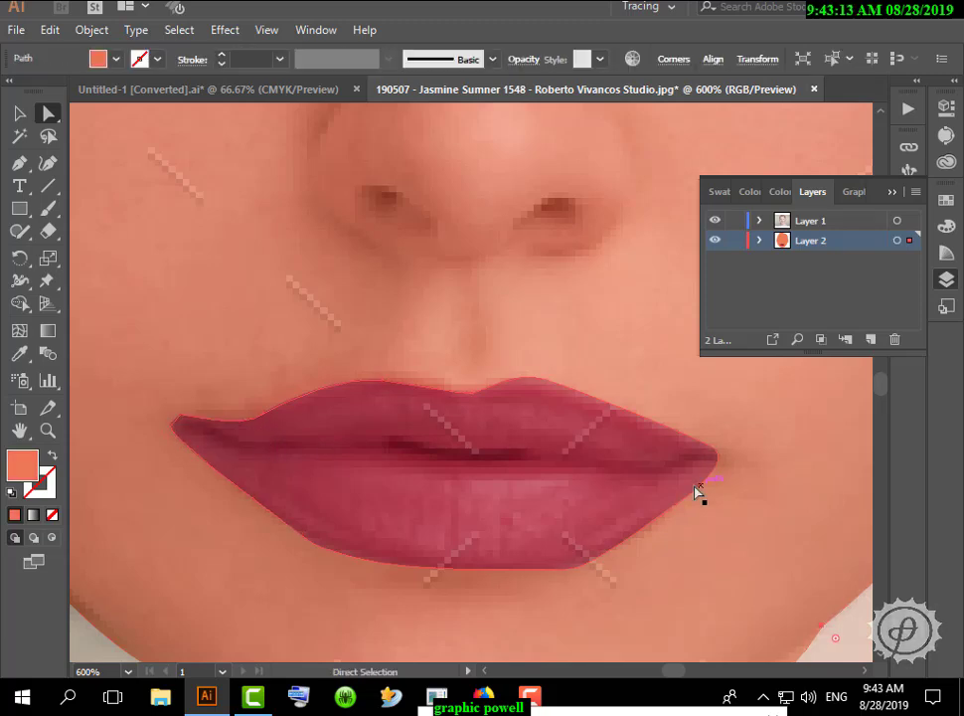
{"action": "left_click", "coordinate": [695, 489]}
{"action": "left_click", "coordinate": [545, 381]}
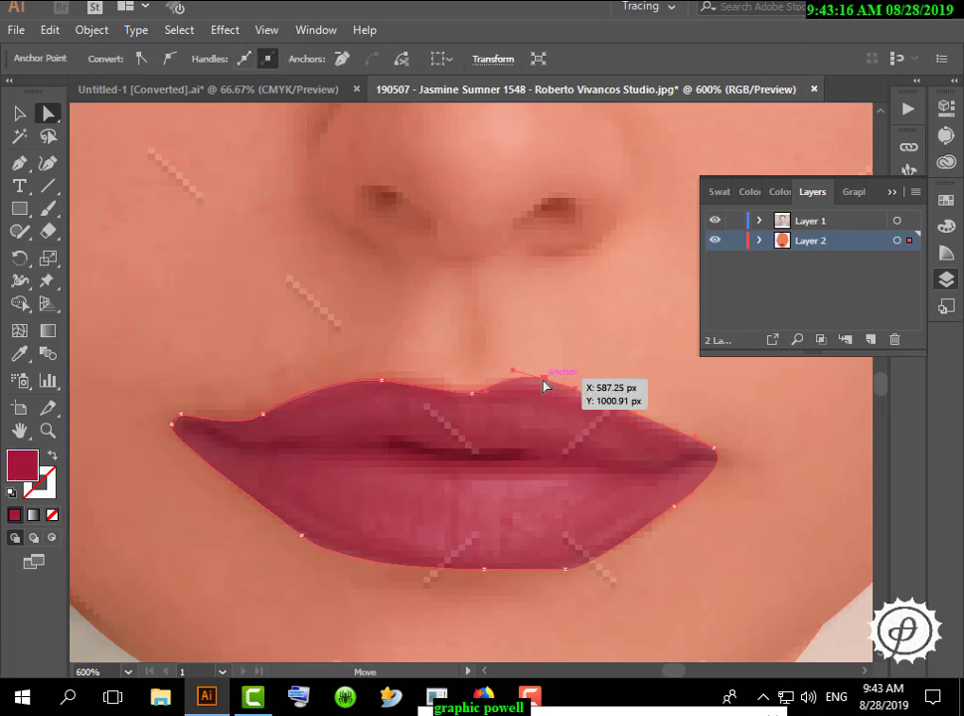
{"action": "left_click", "coordinate": [382, 379]}
{"action": "left_click_drag", "start_coordinate": [382, 376], "coordinate": [380, 374]}
Adjust the lower lip's edge on the photo's right side and deselect the paths
{"action": "left_click", "coordinate": [593, 571]}
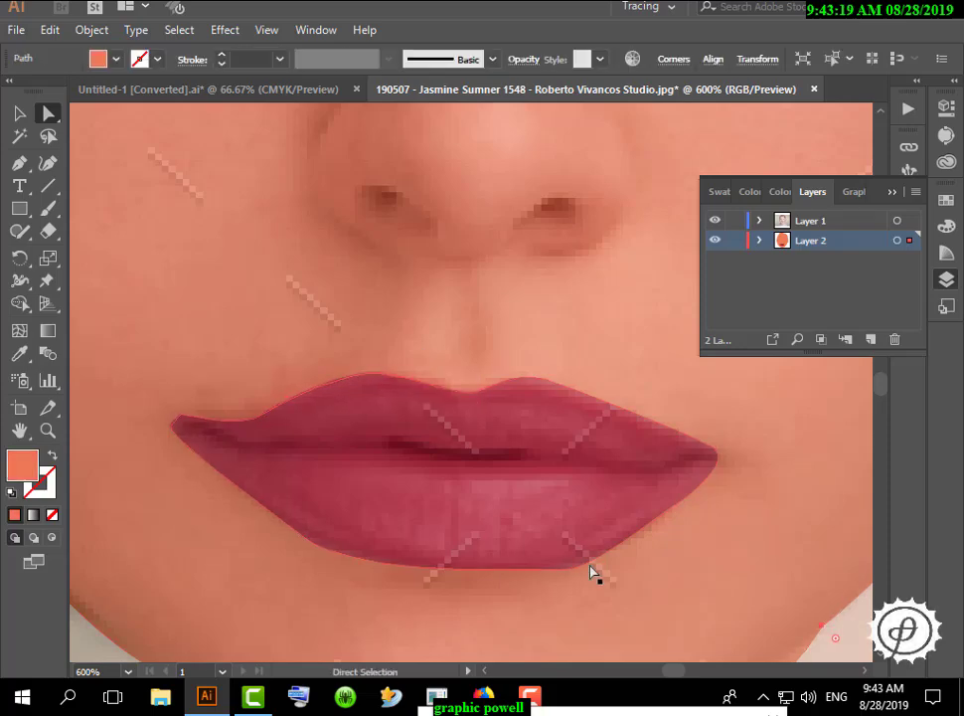
{"action": "left_click", "coordinate": [577, 568]}
{"action": "left_click", "coordinate": [512, 538]}
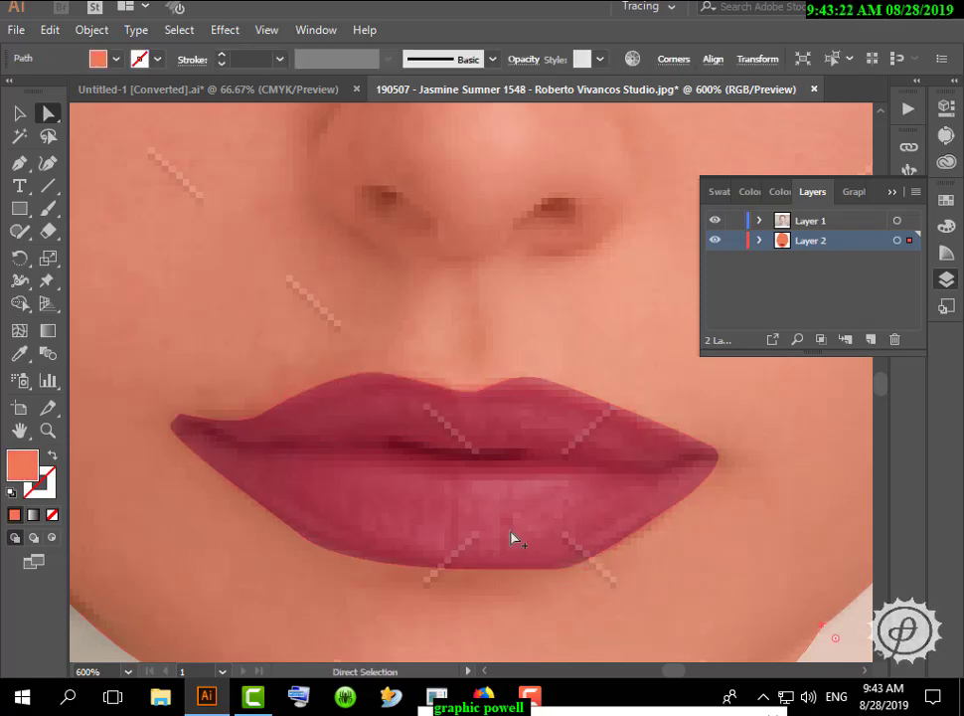
{"action": "scroll", "coordinate": [510, 537], "scroll_direction": "down", "scroll_amount": 2}
{"action": "scroll", "coordinate": [511, 538], "scroll_direction": "down", "scroll_amount": 2}
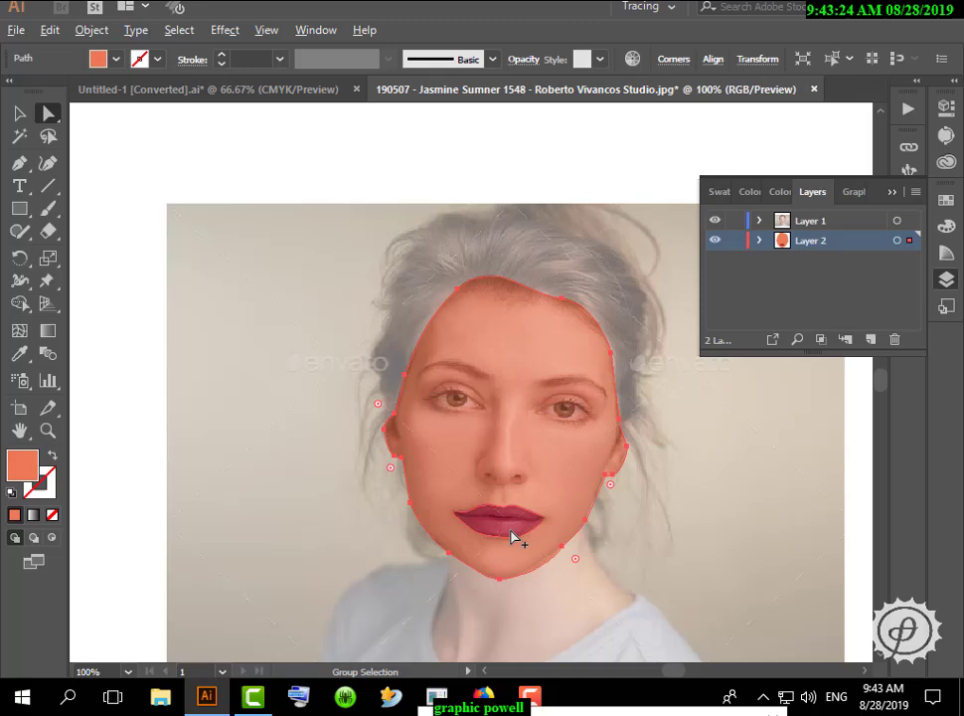
{"action": "left_click", "coordinate": [704, 476]}
Draw a curved eyelid crease with the Pen tool above the eye on the photo's left side
{"action": "scroll", "coordinate": [587, 405], "scroll_direction": "up", "scroll_amount": 2}
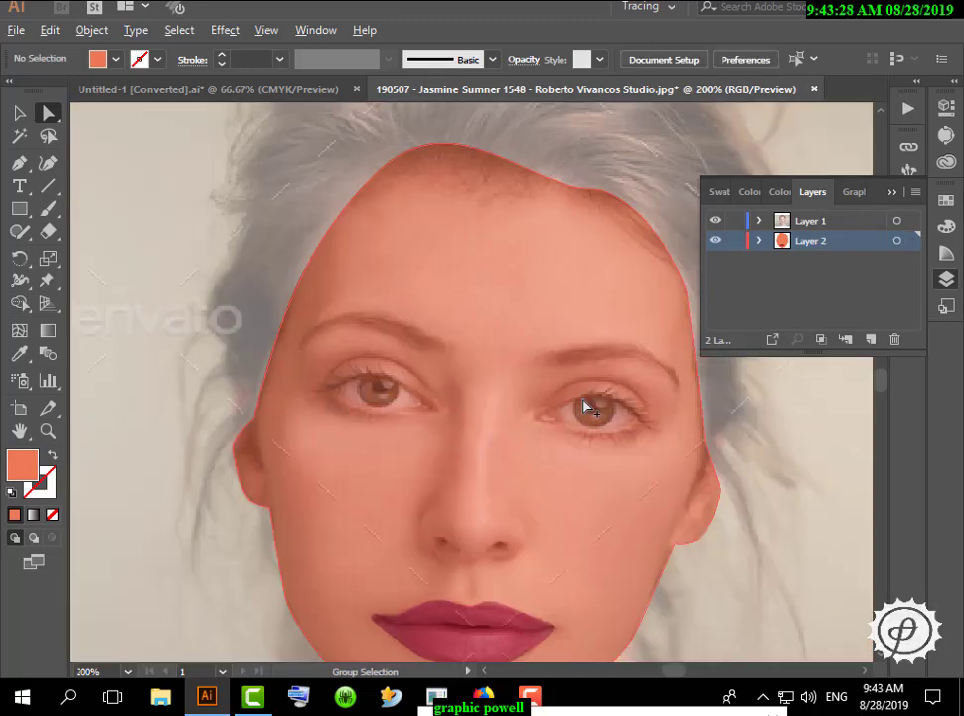
{"action": "left_click", "coordinate": [20, 166]}
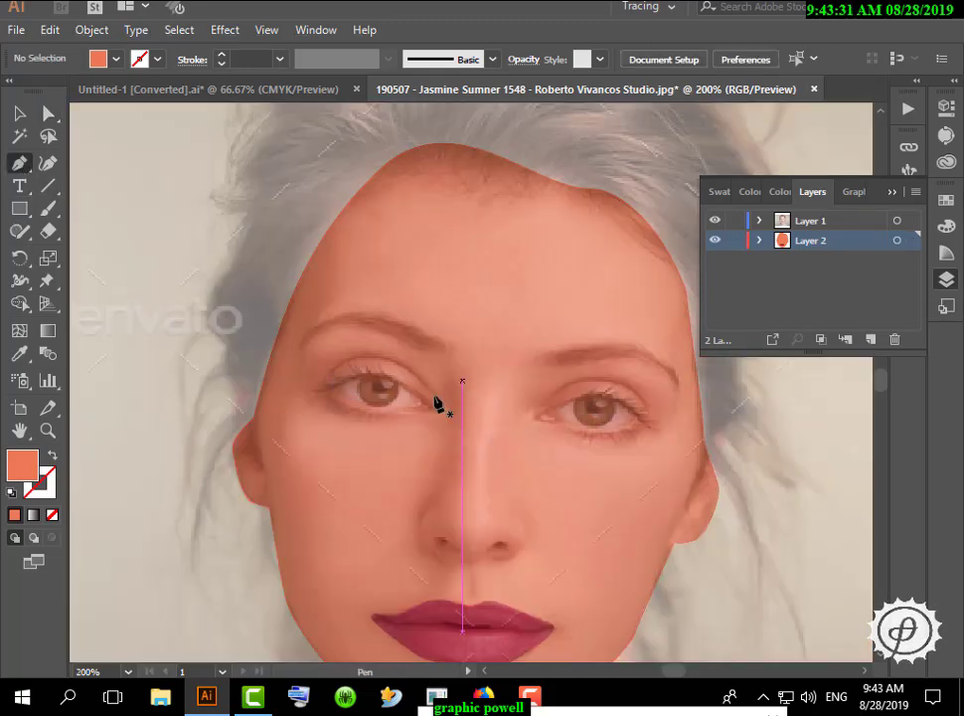
{"action": "left_click", "coordinate": [437, 396]}
{"action": "left_click_drag", "start_coordinate": [327, 373], "coordinate": [271, 422]}
{"action": "left_click", "coordinate": [21, 113]}
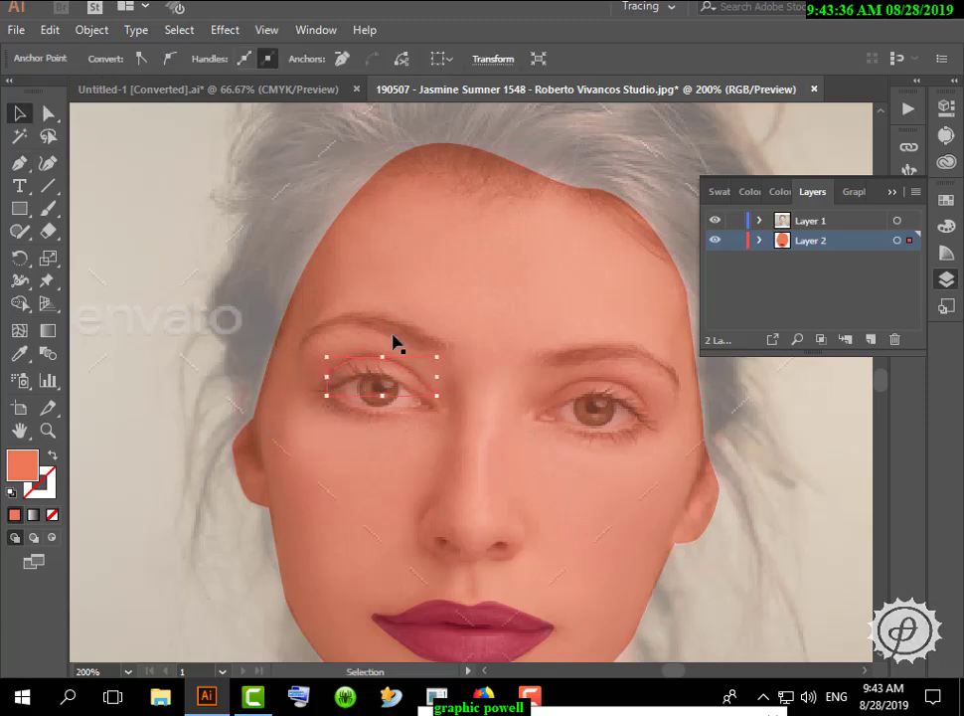
Give the eyelid crease a 1 pt black stroke with the width profile tapered at both ends, and deselect it
{"action": "left_click", "coordinate": [394, 339]}
{"action": "left_click", "coordinate": [390, 368]}
{"action": "left_click", "coordinate": [221, 56]}
{"action": "left_click", "coordinate": [221, 55]}
{"action": "left_click", "coordinate": [221, 56]}
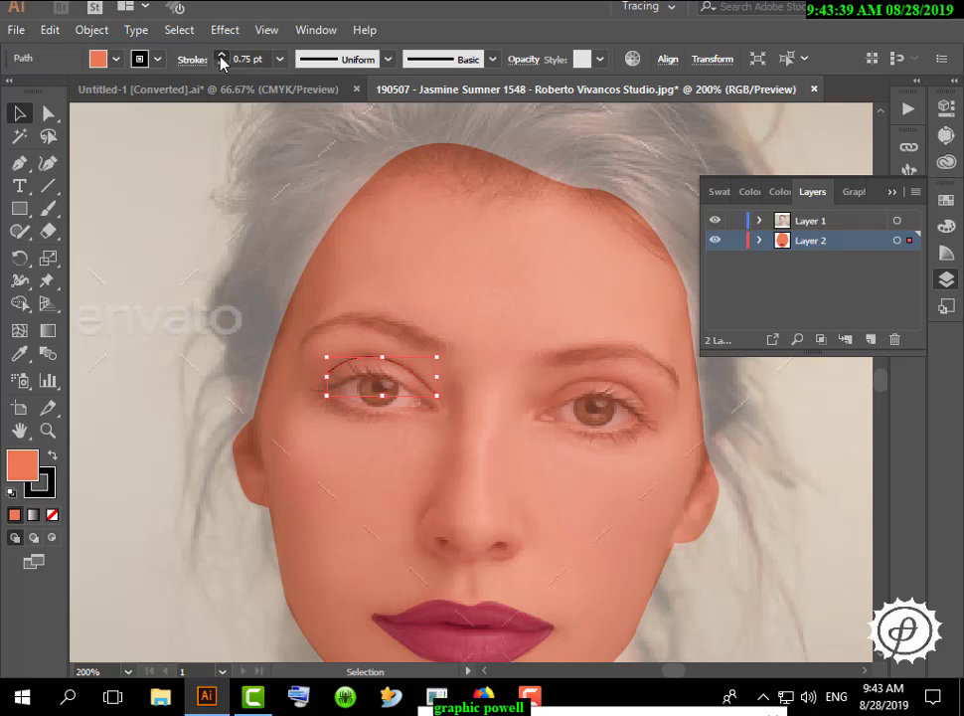
{"action": "left_click", "coordinate": [374, 57]}
{"action": "left_click", "coordinate": [327, 155]}
{"action": "left_click", "coordinate": [302, 199]}
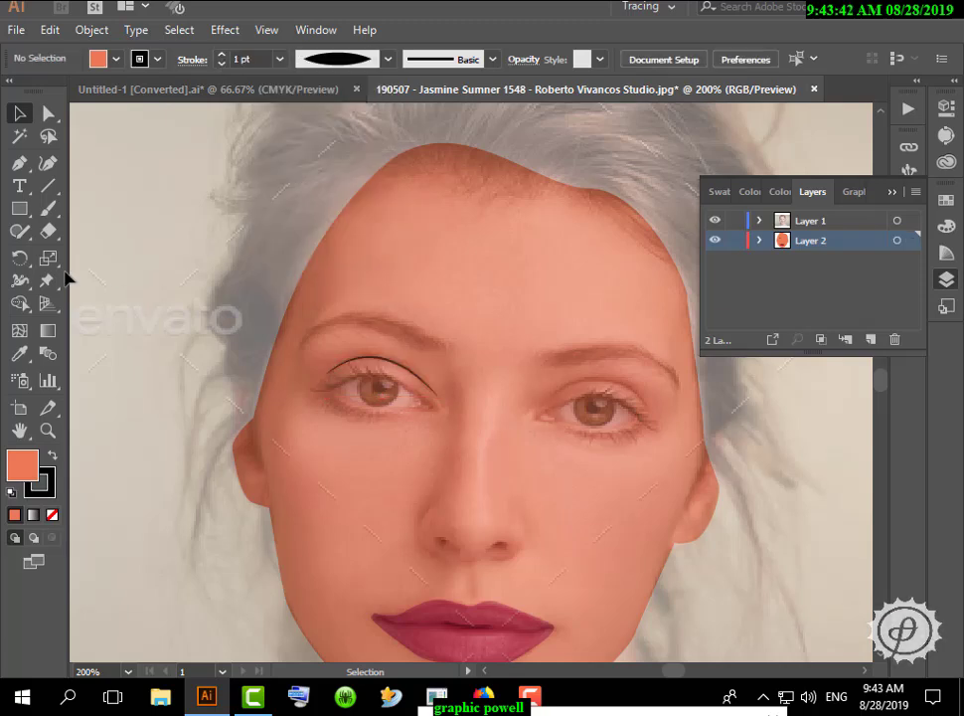
Draw a matching curved eyelid crease with the Pen tool above the eye on the photo's right side
{"action": "left_click", "coordinate": [24, 163]}
{"action": "left_click", "coordinate": [643, 402]}
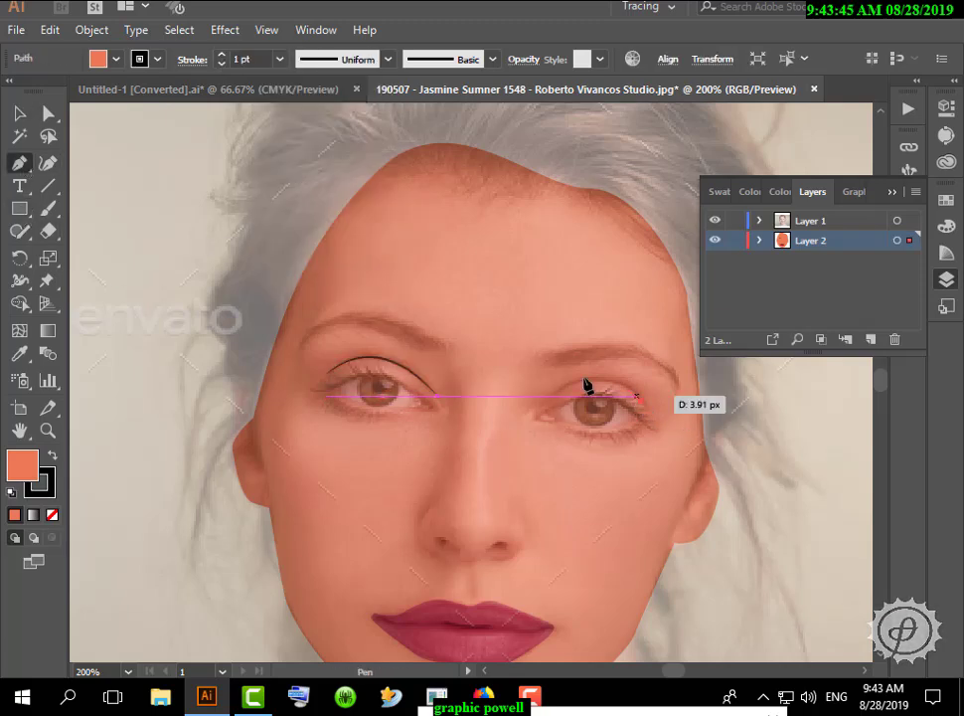
{"action": "left_click_drag", "start_coordinate": [542, 401], "coordinate": [473, 448]}
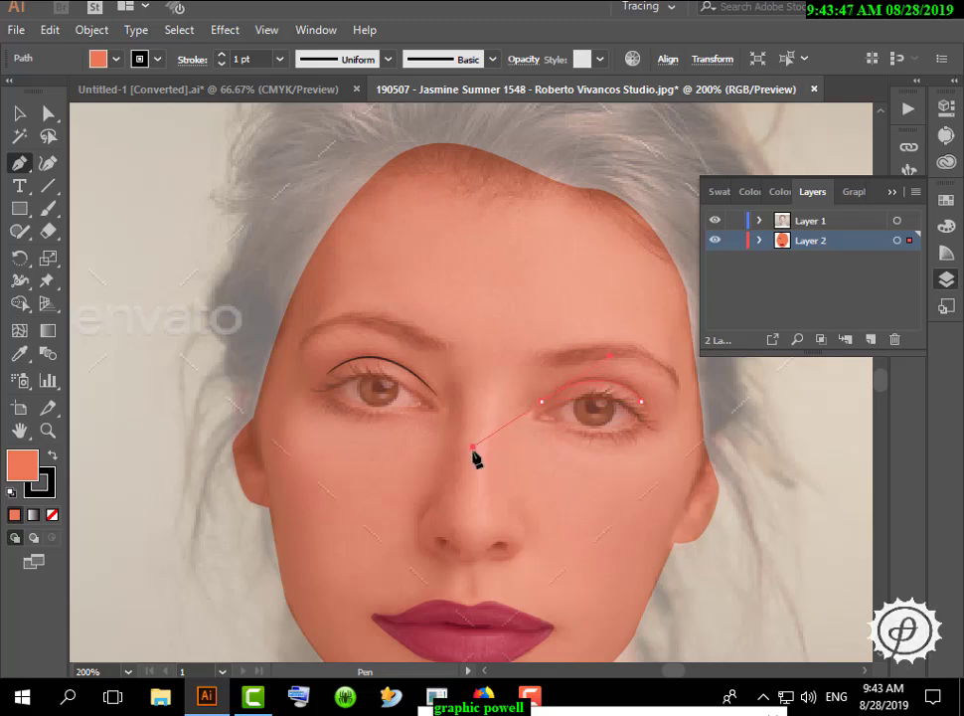
{"action": "left_click", "coordinate": [20, 113]}
{"action": "left_click", "coordinate": [521, 279]}
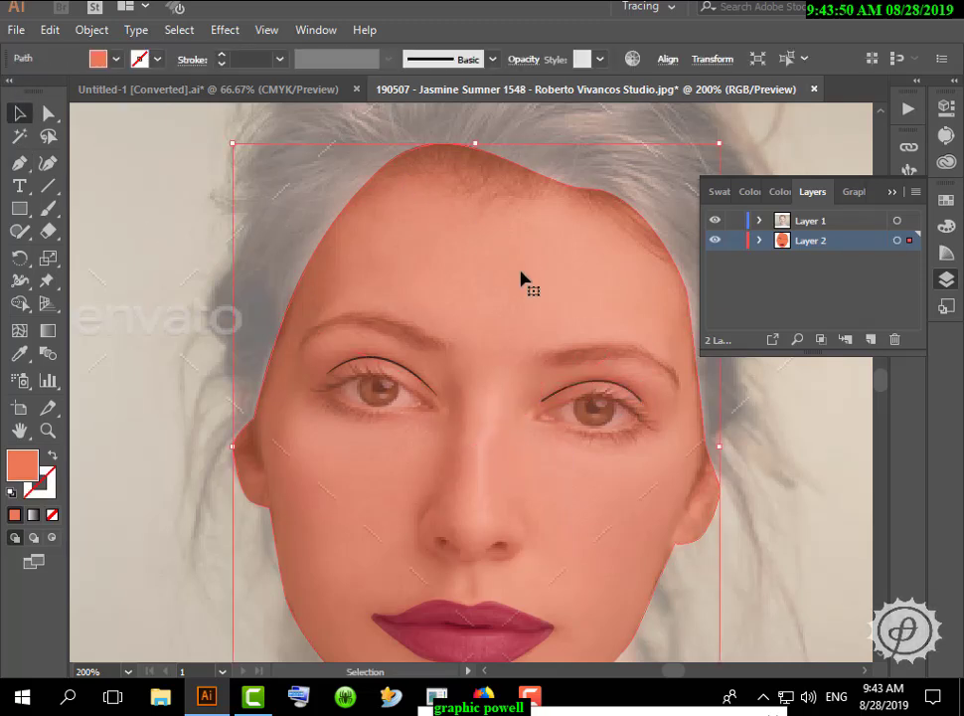
Apply the width profile tapered at both ends to the second eyelid crease and deselect it
{"action": "left_click", "coordinate": [565, 386]}
{"action": "left_click", "coordinate": [343, 59]}
{"action": "left_click", "coordinate": [312, 113]}
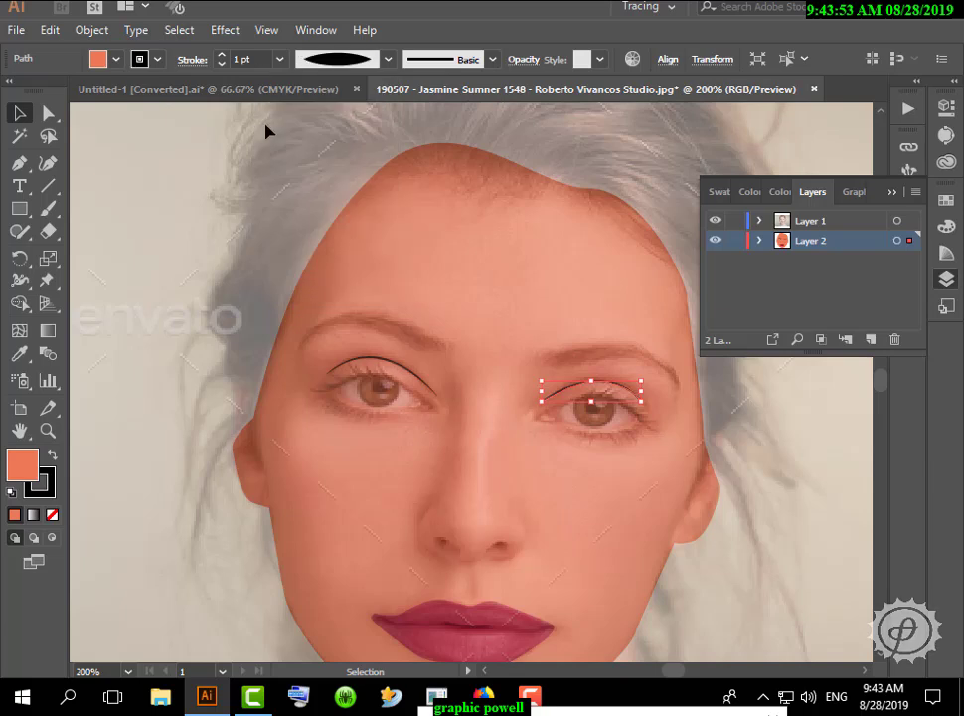
{"action": "left_click", "coordinate": [266, 132]}
Trace the upper lash line of the eye on the photo's left side with the Pen tool, from outer to inner corner
{"action": "left_click", "coordinate": [19, 165]}
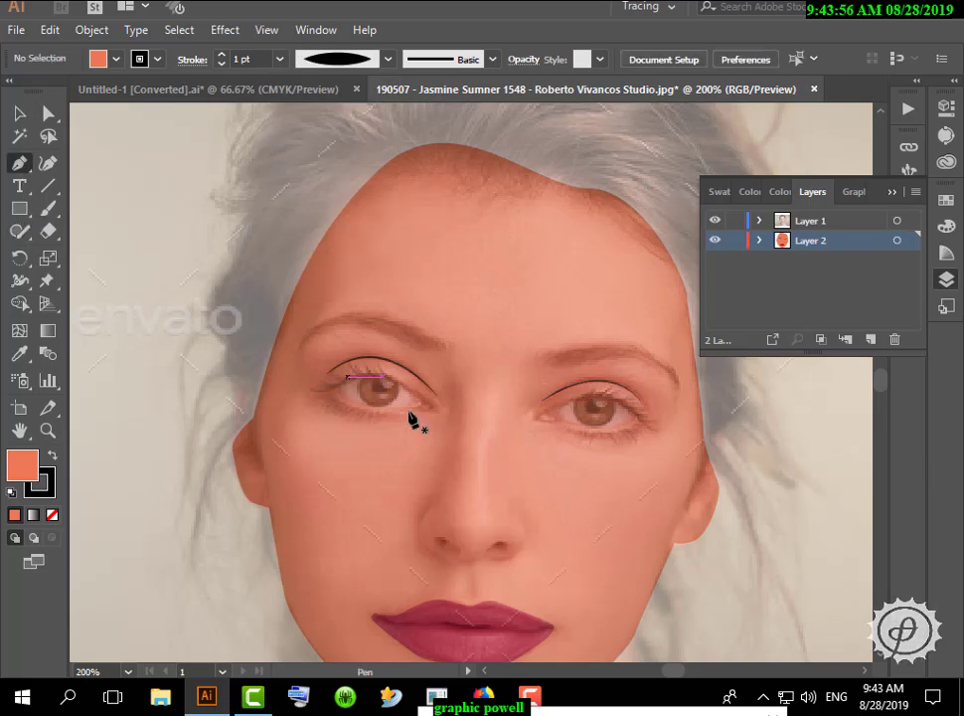
{"action": "scroll", "coordinate": [427, 407], "scroll_direction": "up", "scroll_amount": 3}
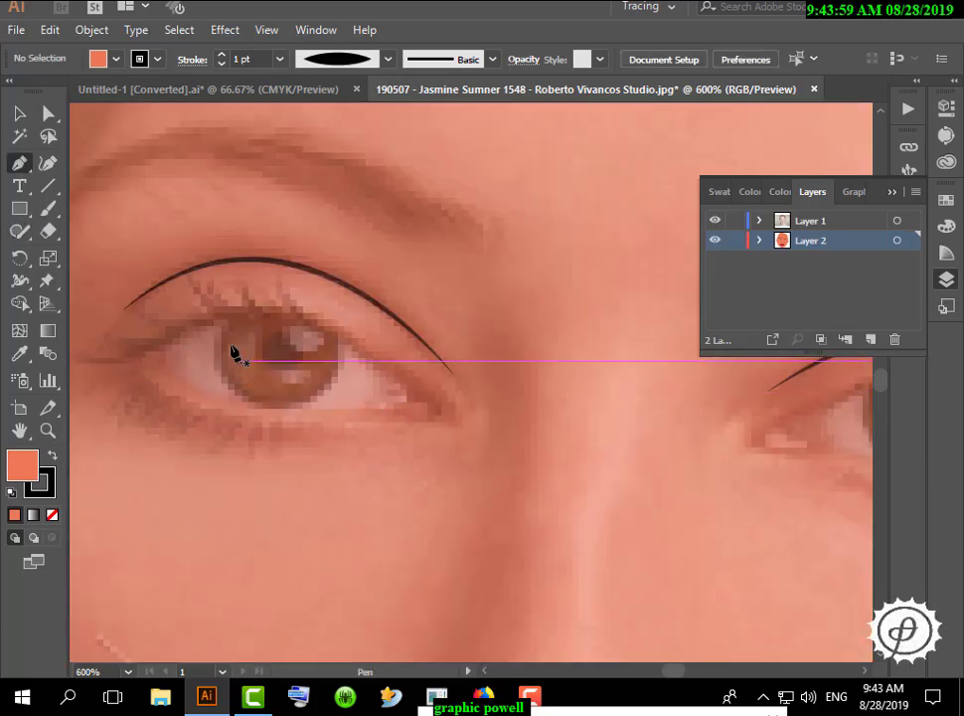
{"action": "left_click", "coordinate": [130, 361]}
{"action": "mouse_move", "coordinate": [245, 317]}
{"action": "left_mouse_down"}
{"action": "mouse_move", "coordinate": [241, 327]}
{"action": "mouse_move", "coordinate": [257, 317]}
{"action": "left_mouse_up"}
{"action": "left_click_drag", "start_coordinate": [421, 398], "coordinate": [456, 444]}
{"action": "left_click_drag", "start_coordinate": [514, 486], "coordinate": [521, 491]}
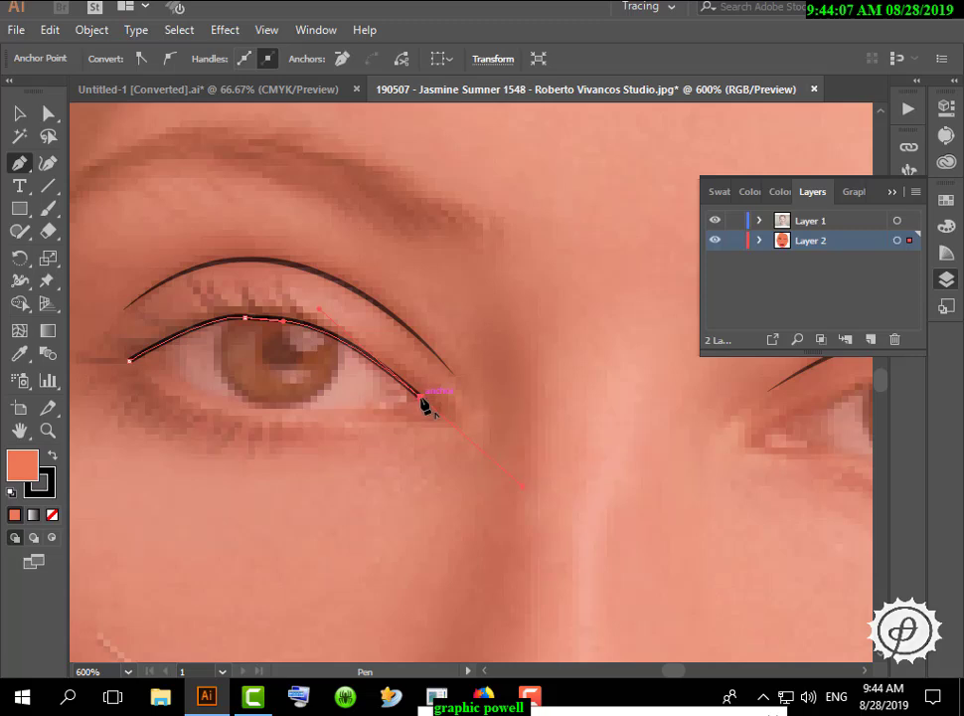
Continue the eye outline along the lower lid and close it at the outer corner
{"action": "mouse_move", "coordinate": [420, 398]}
{"action": "left_mouse_down"}
{"action": "mouse_move", "coordinate": [417, 418]}
{"action": "mouse_move", "coordinate": [296, 409]}
{"action": "left_mouse_up"}
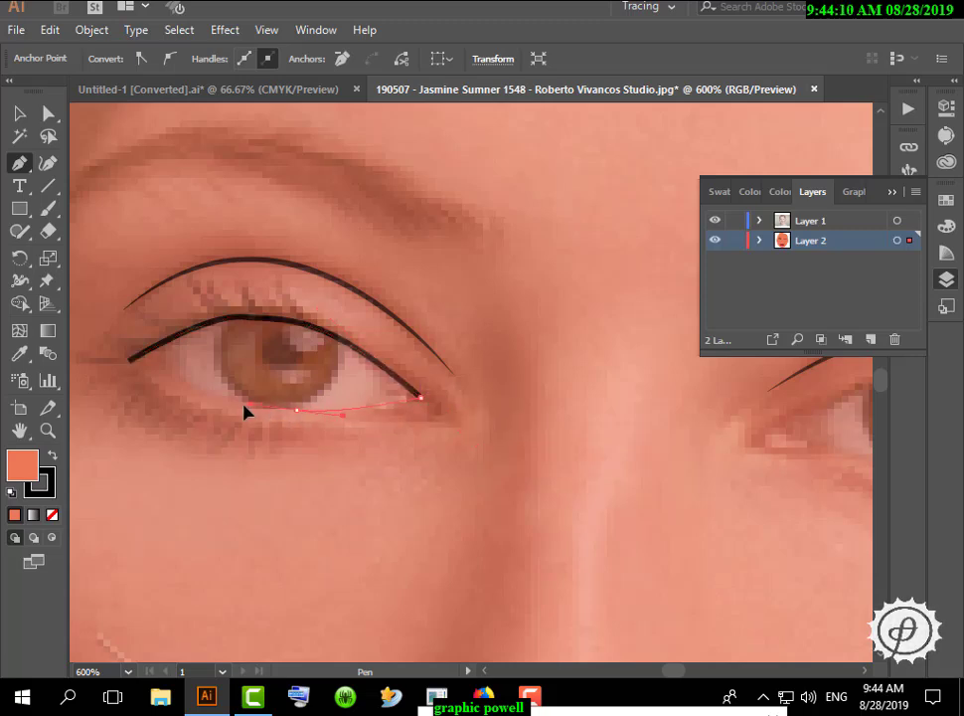
{"action": "mouse_move", "coordinate": [130, 359]}
{"action": "left_mouse_down"}
{"action": "mouse_move", "coordinate": [142, 368]}
{"action": "mouse_move", "coordinate": [120, 350]}
{"action": "left_mouse_up"}
{"action": "left_click", "coordinate": [691, 93]}
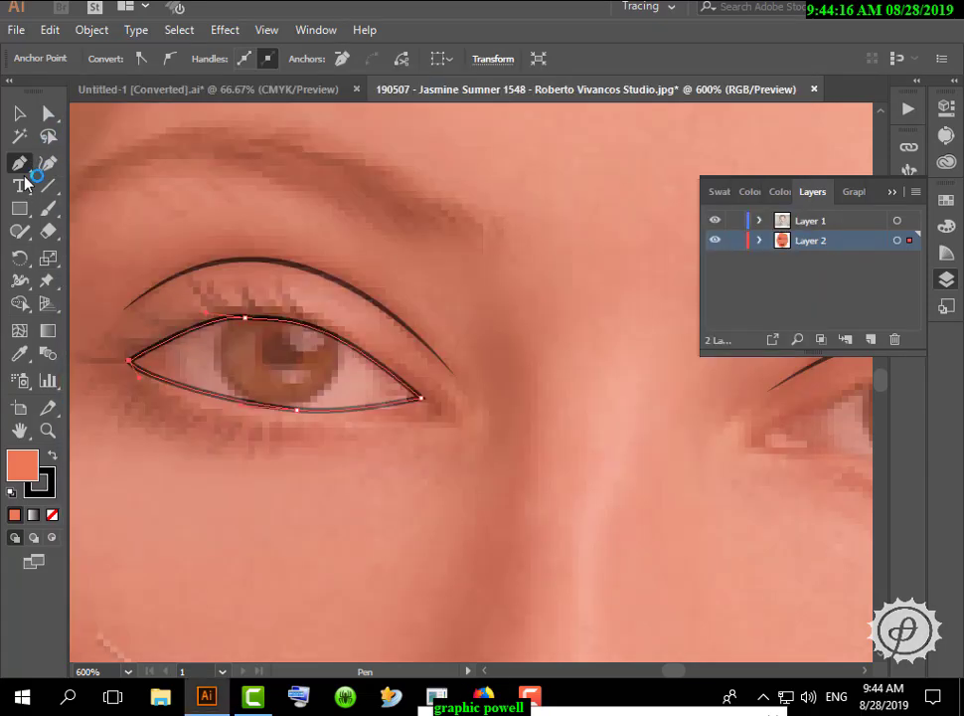
{"action": "key", "text": "v"}
{"action": "left_click", "coordinate": [484, 401]}
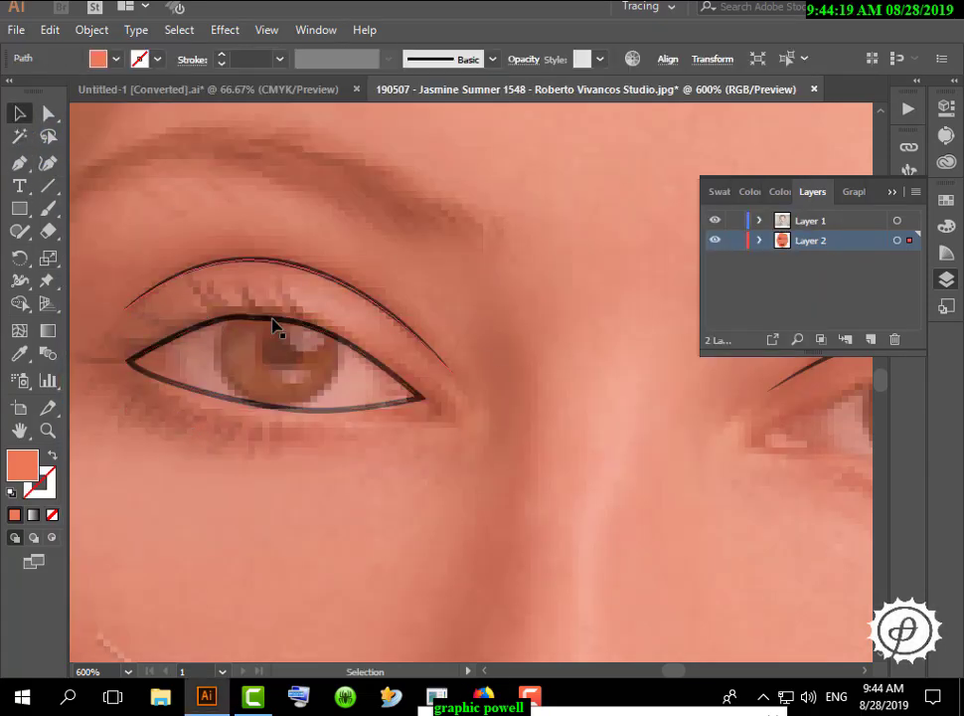
Trace the iris of the eye on the photo's left side as a closed shape overlapping the upper lid, with a 0.25 pt black stroke
{"action": "left_click", "coordinate": [19, 162]}
{"action": "left_click", "coordinate": [231, 298]}
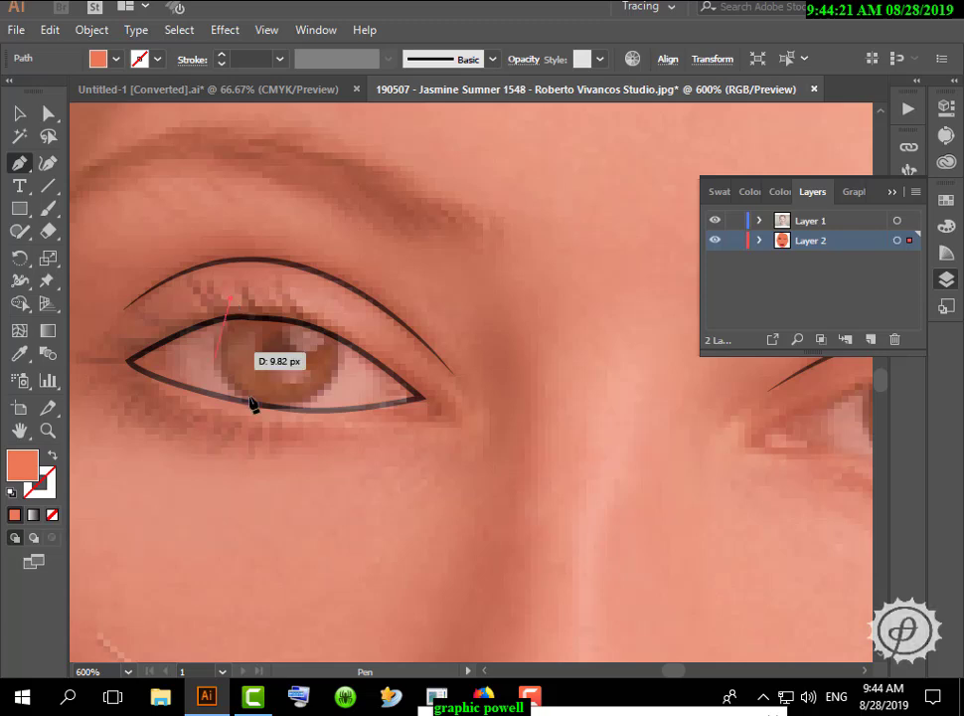
{"action": "left_click_drag", "start_coordinate": [256, 403], "coordinate": [326, 434]}
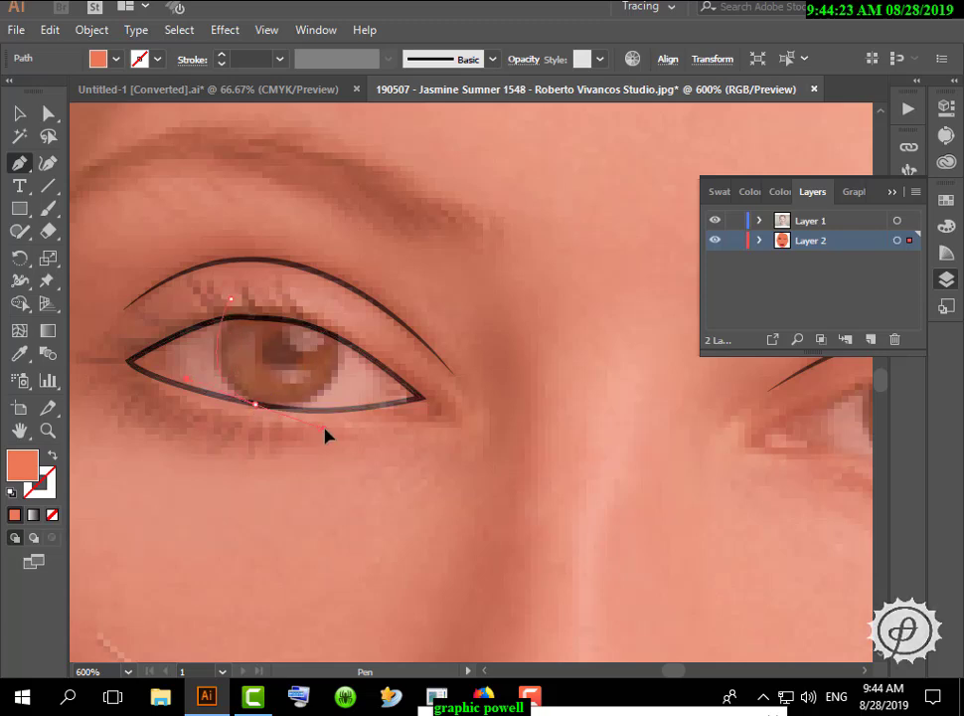
{"action": "left_click_drag", "start_coordinate": [342, 341], "coordinate": [344, 325]}
{"action": "left_click_drag", "start_coordinate": [230, 303], "coordinate": [232, 309]}
{"action": "left_click", "coordinate": [48, 115]}
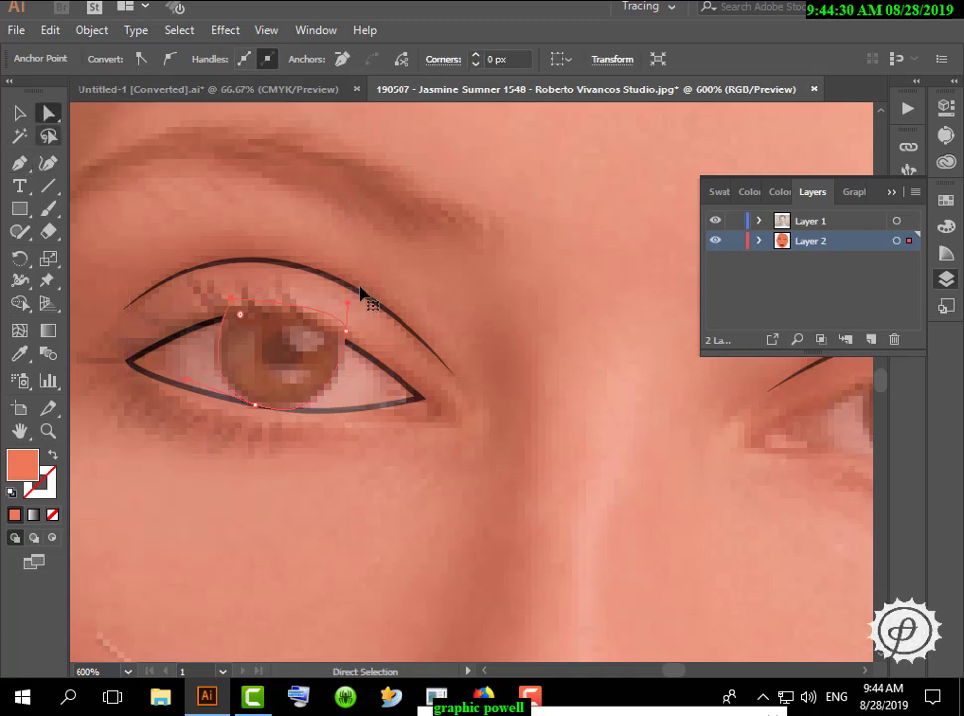
{"action": "key", "text": "v"}
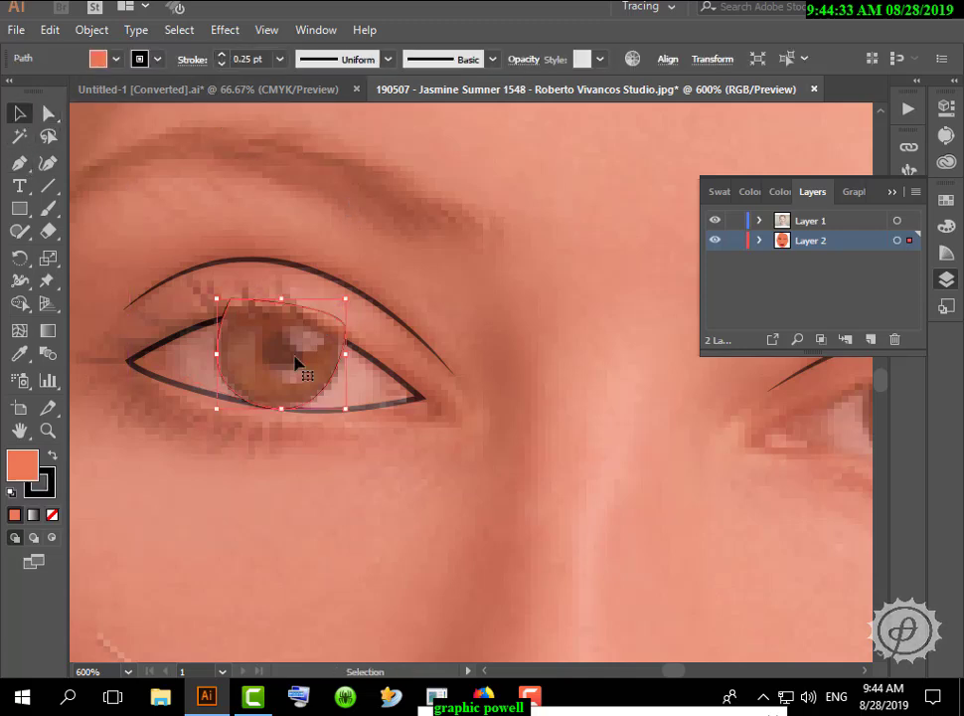
Remove the part of the iris shape above the upper lid line with the Shape Builder tool
{"action": "left_click", "coordinate": [189, 383], "text": "shift"}
{"action": "left_click", "coordinate": [20, 303]}
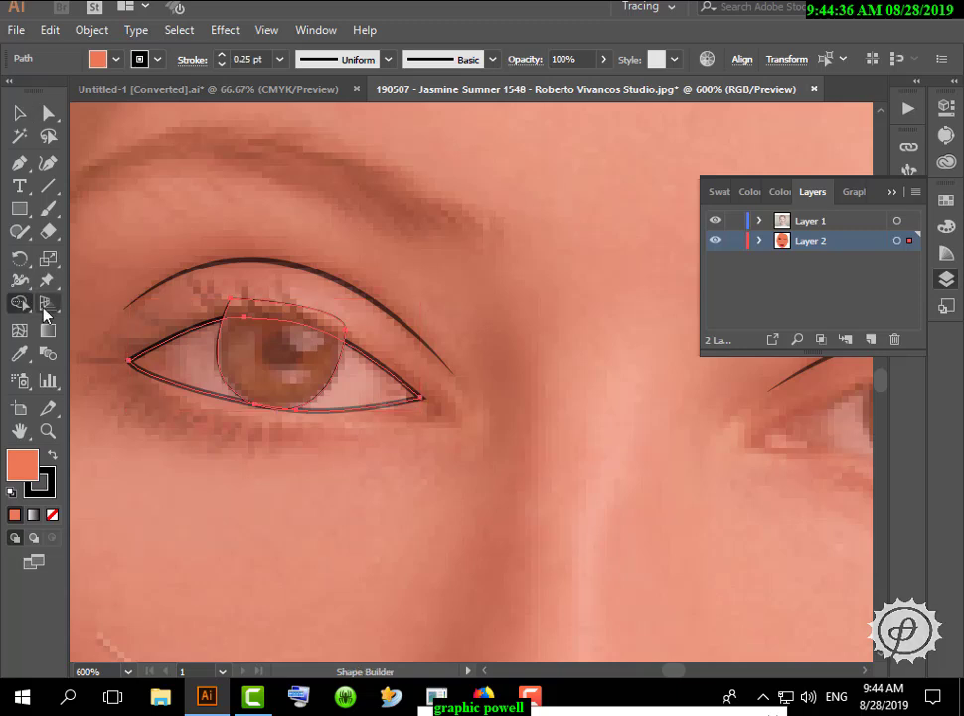
{"action": "left_click", "coordinate": [280, 312], "text": "alt"}
{"action": "left_click", "coordinate": [20, 114]}
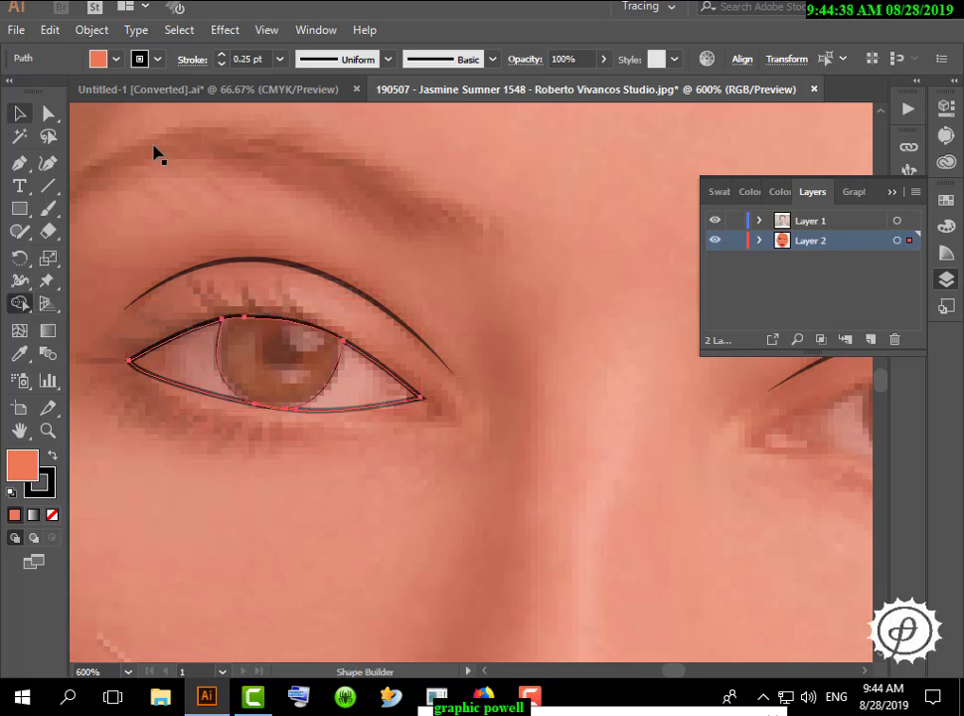
{"action": "left_click", "coordinate": [306, 368]}
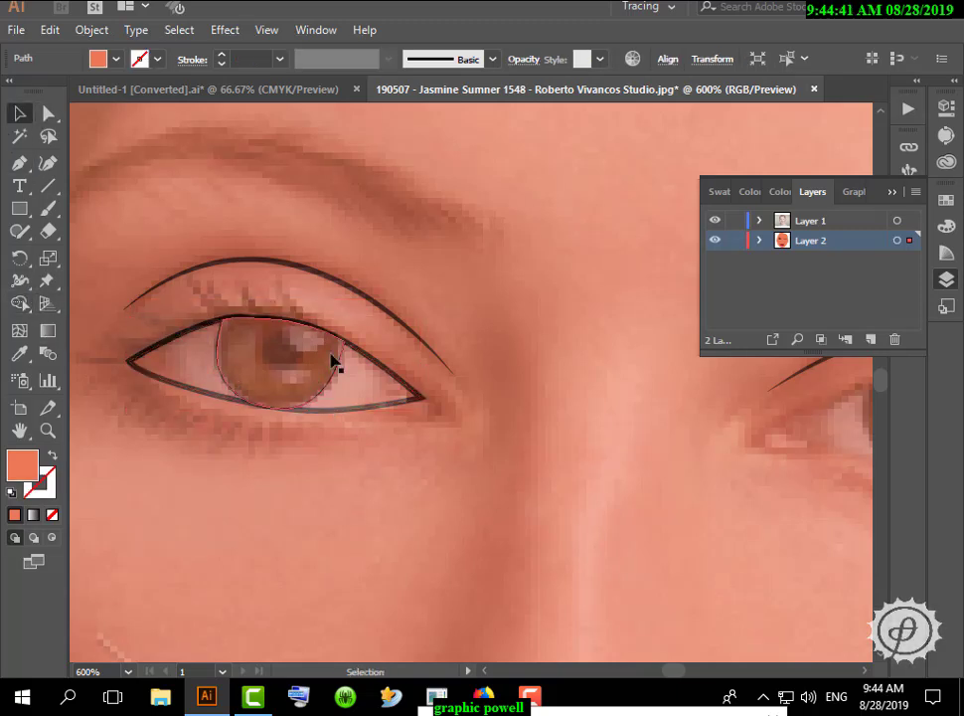
Hide Layer 1 to show the artwork without the photo, and select the iris shape
{"action": "scroll", "coordinate": [338, 348], "scroll_direction": "down", "scroll_amount": 3}
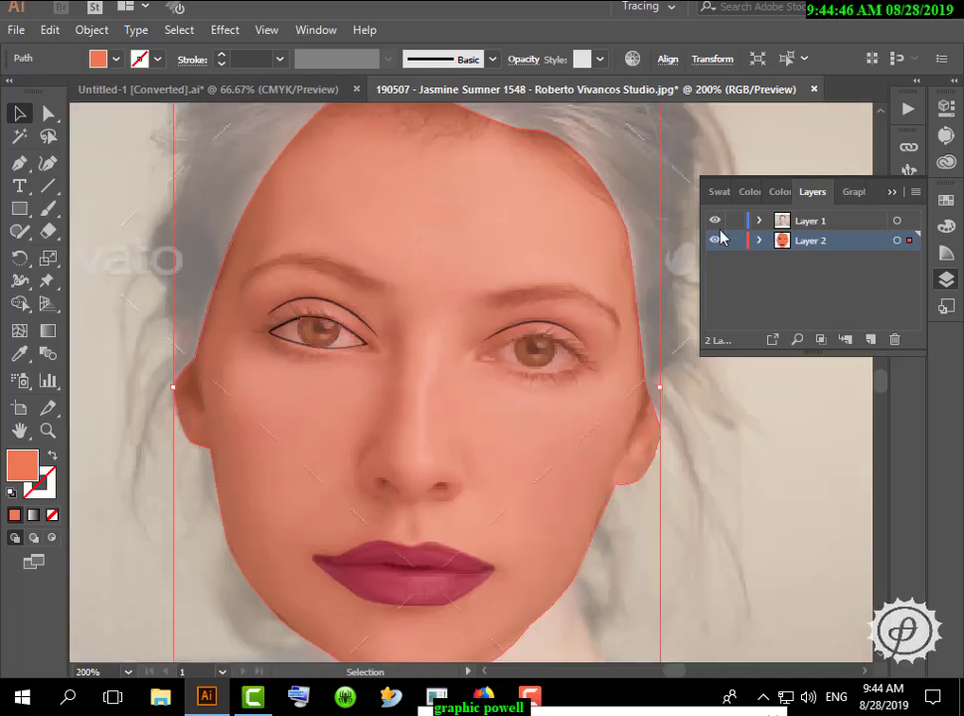
{"action": "left_click", "coordinate": [715, 222]}
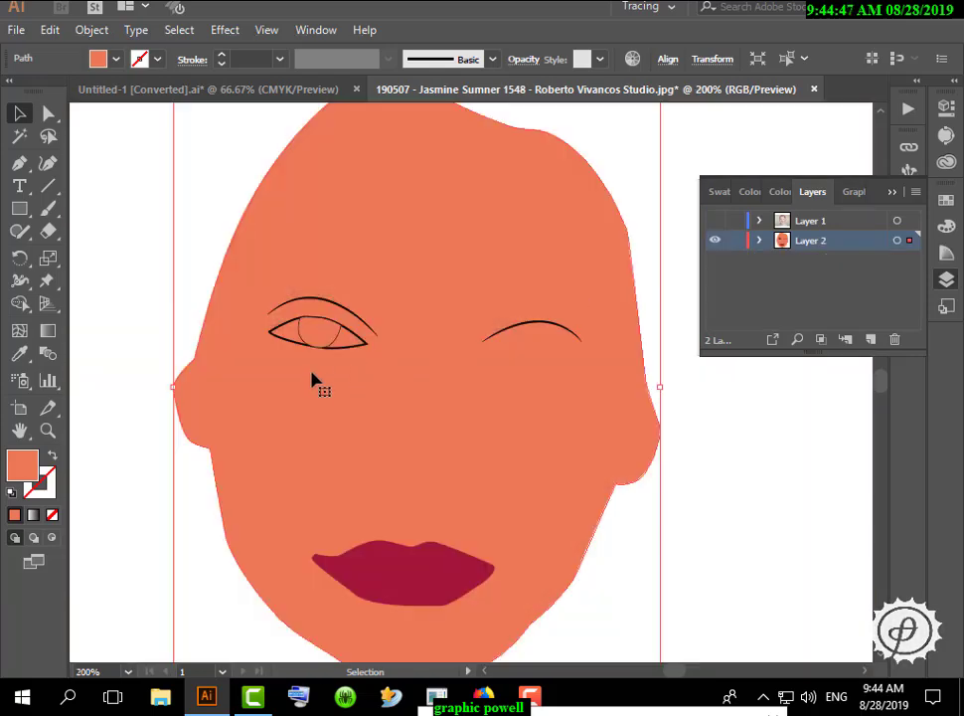
{"action": "scroll", "coordinate": [319, 368], "scroll_direction": "up", "scroll_amount": 2}
{"action": "left_click", "coordinate": [381, 309]}
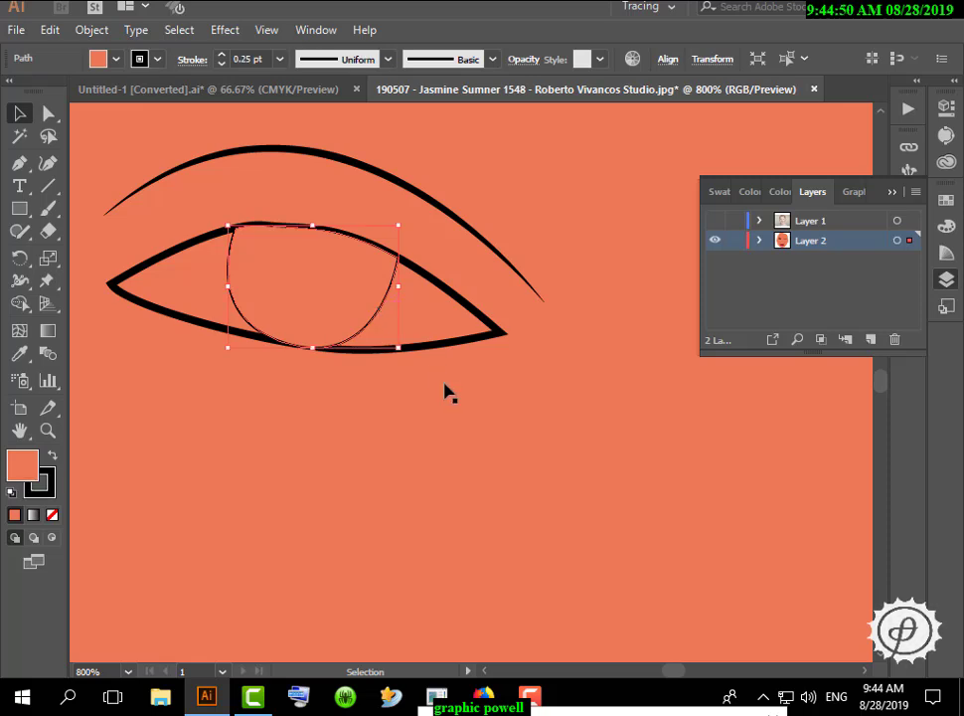
Select the almond-shaped eye outline and fill it with light grey #EAEAEA for the white of the eye
{"action": "left_click", "coordinate": [447, 394]}
{"action": "left_click", "coordinate": [382, 308]}
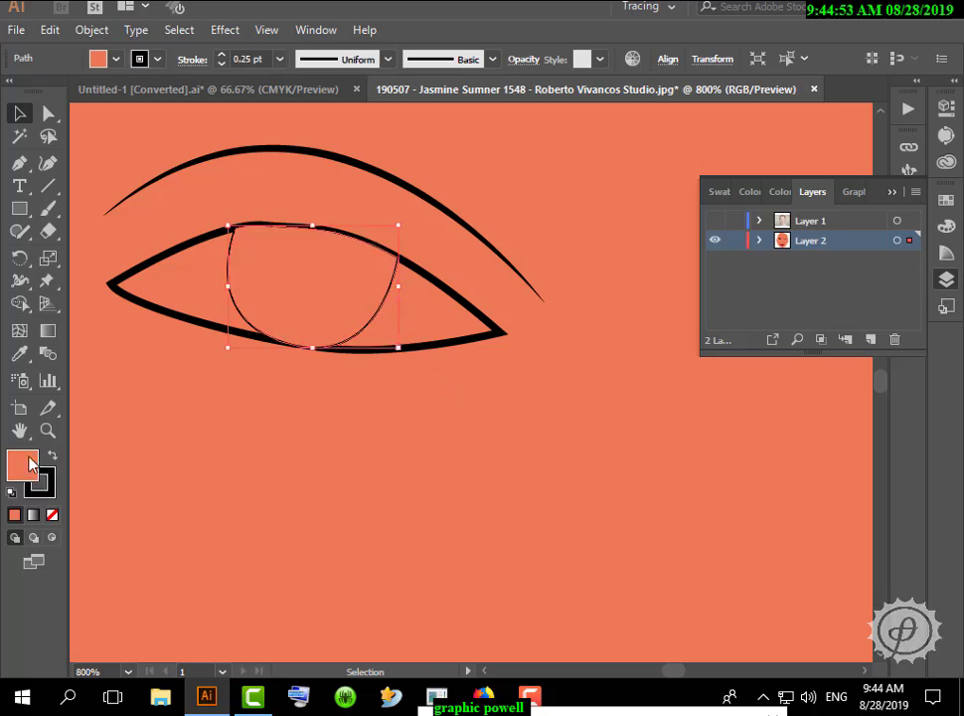
{"action": "left_click", "coordinate": [409, 346]}
{"action": "double_click", "coordinate": [22, 466]}
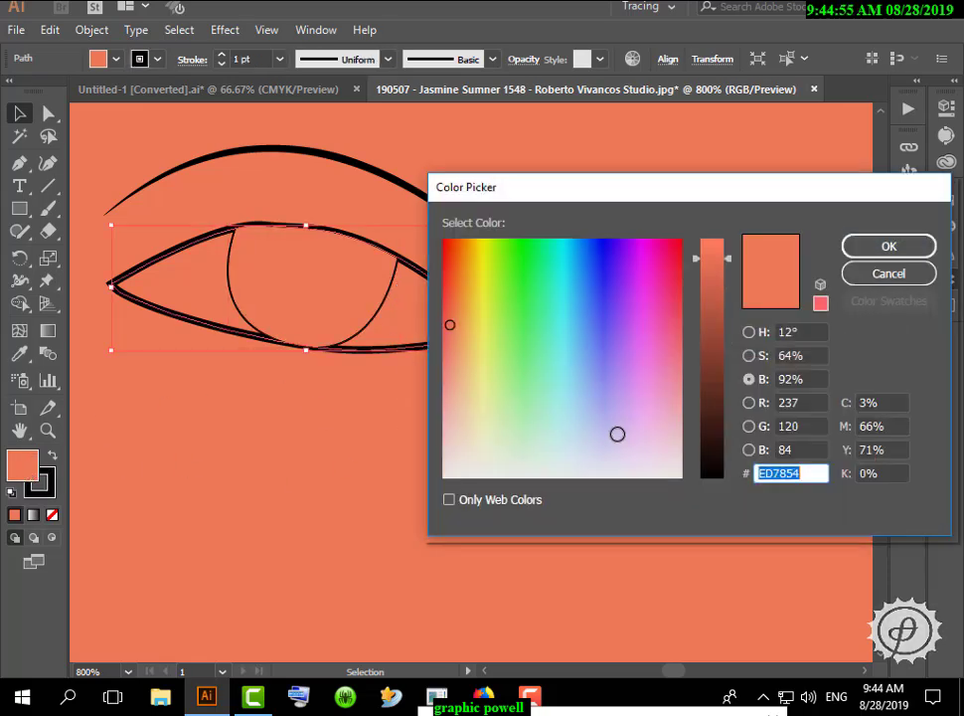
{"action": "left_click_drag", "start_coordinate": [617, 434], "coordinate": [681, 485]}
{"action": "left_click", "coordinate": [888, 246]}
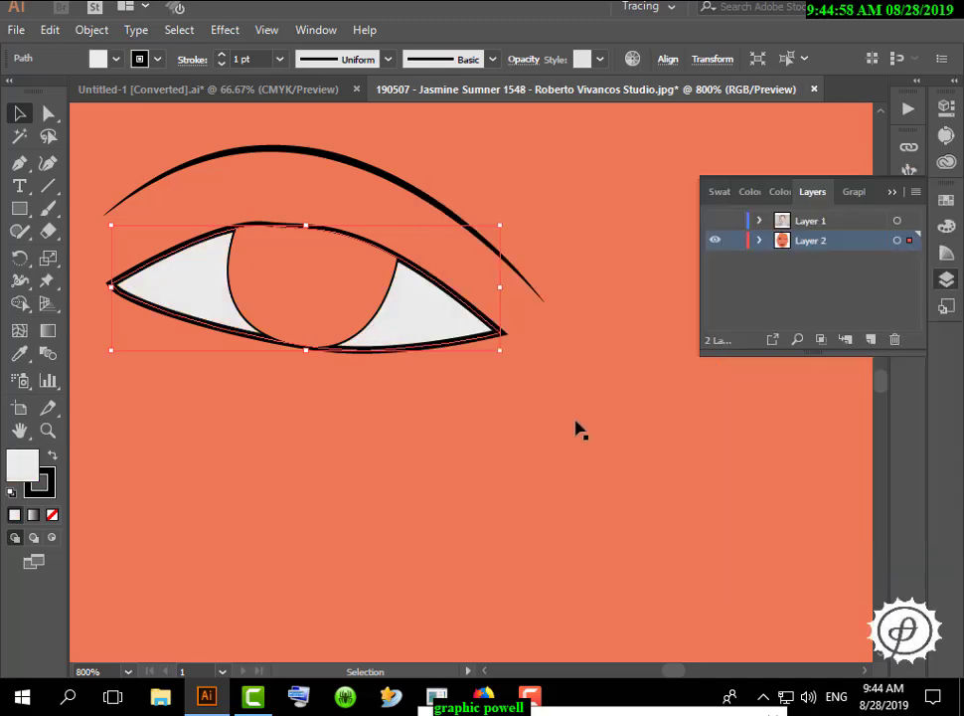
Fill the iris shape with a dark reddish brown, showing Layer 1 for colour reference and hiding it again
{"action": "left_click", "coordinate": [347, 282]}
{"action": "left_click", "coordinate": [716, 221]}
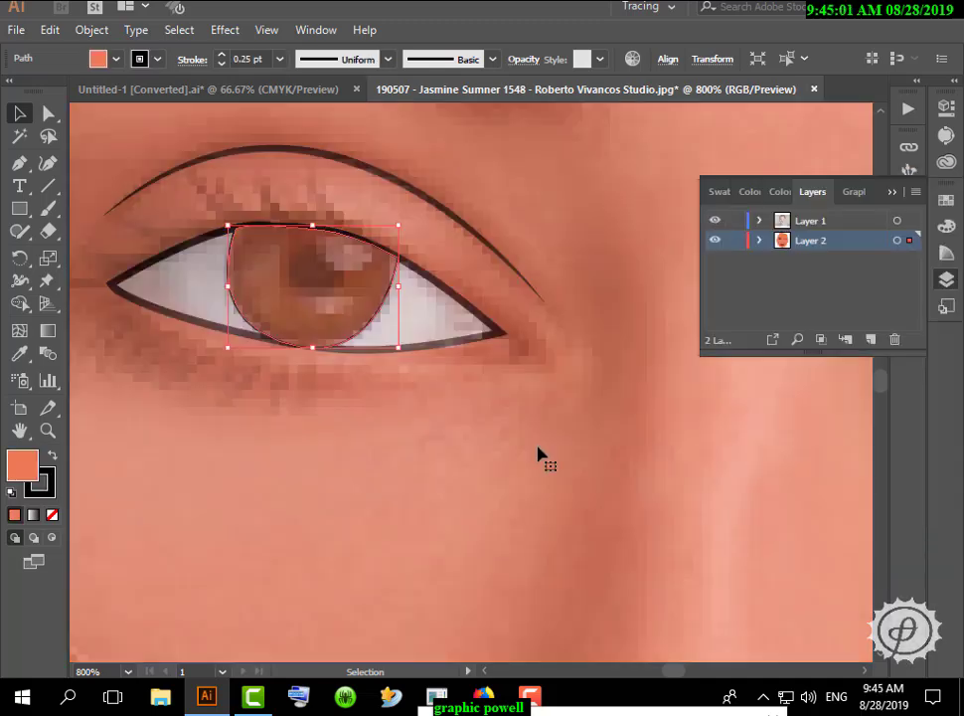
{"action": "left_click_drag", "start_coordinate": [725, 418], "coordinate": [724, 381]}
{"action": "left_click", "coordinate": [871, 252]}
{"action": "left_click", "coordinate": [716, 220]}
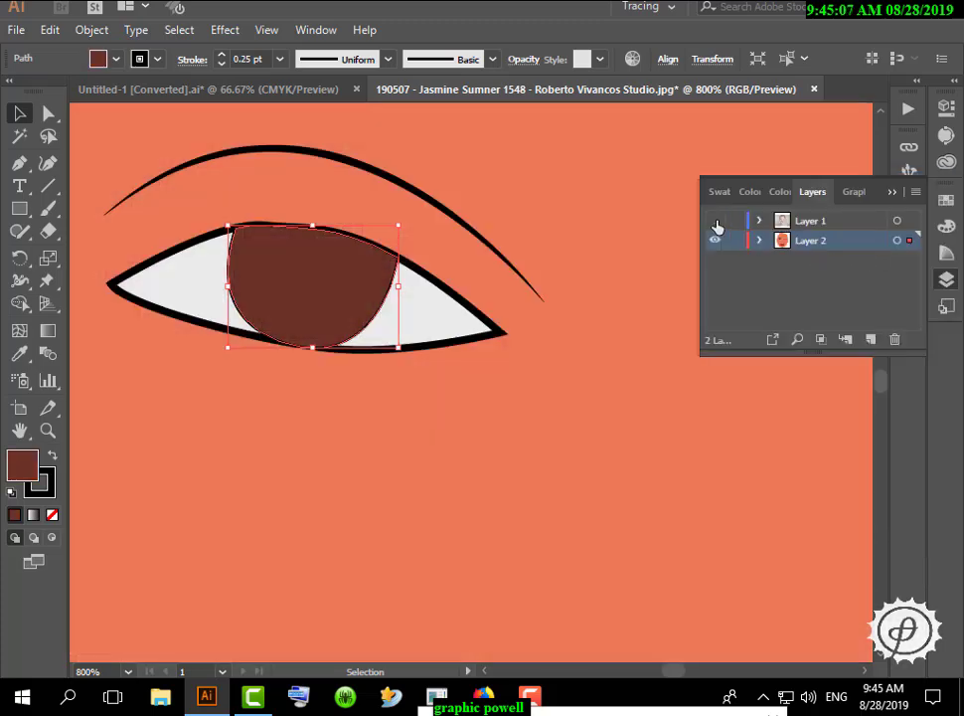
Show Layer 1 and trace the pupil inside the iris as a small closed shape with the Pen tool
{"action": "left_click", "coordinate": [716, 221]}
{"action": "left_click", "coordinate": [576, 254]}
{"action": "scroll", "coordinate": [334, 296], "scroll_direction": "up", "scroll_amount": 4}
{"action": "scroll", "coordinate": [334, 300], "scroll_direction": "down", "scroll_amount": 2}
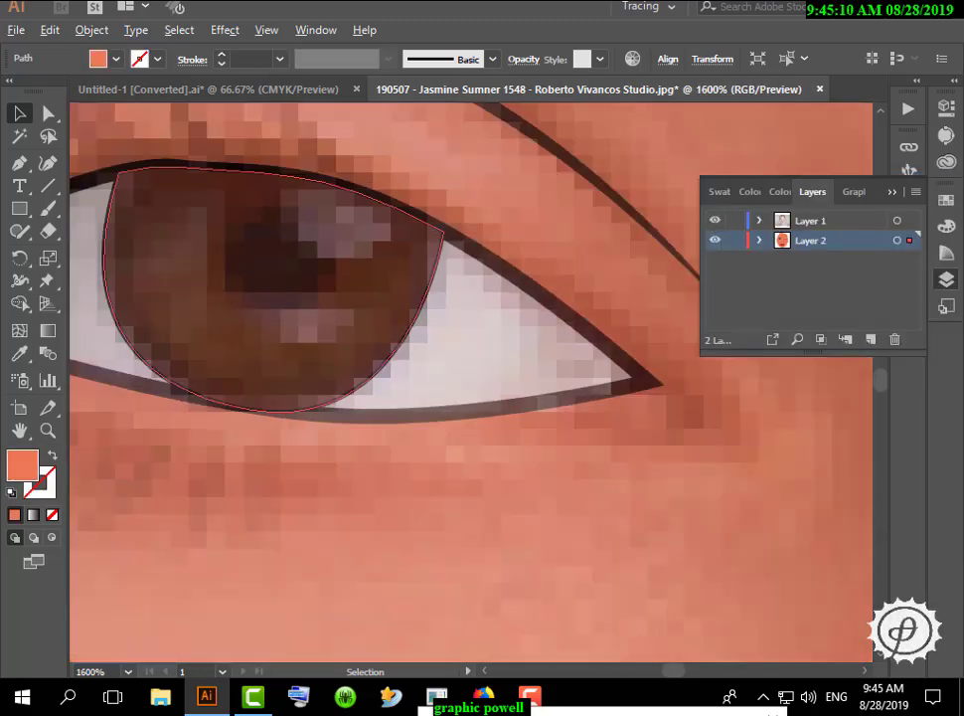
{"action": "left_click", "coordinate": [19, 162]}
{"action": "left_click", "coordinate": [259, 290]}
{"action": "left_click", "coordinate": [260, 212]}
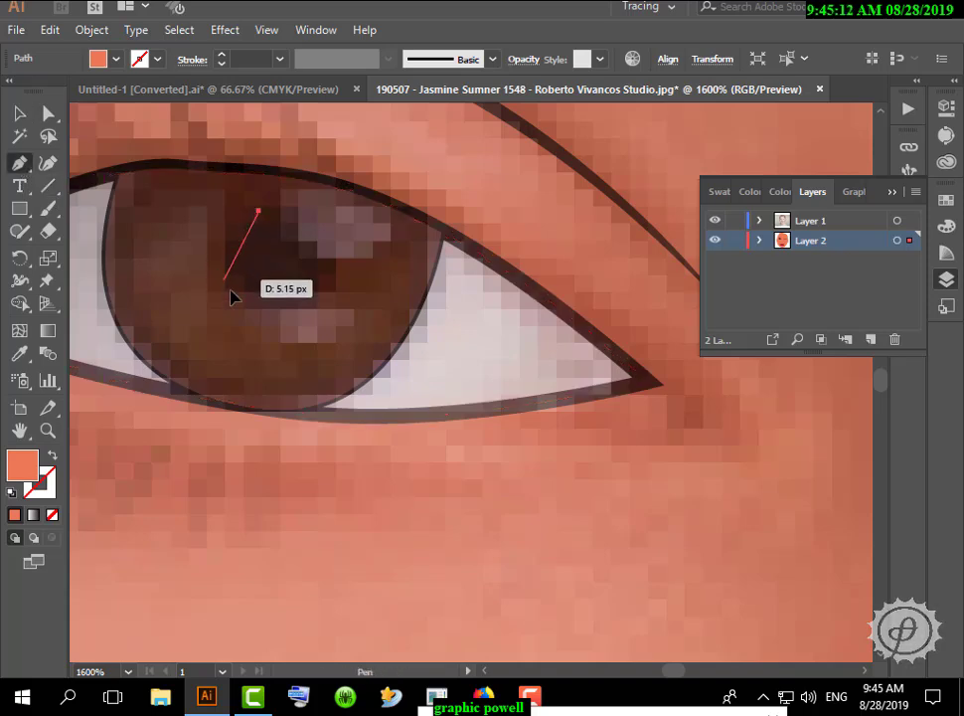
{"action": "left_click_drag", "start_coordinate": [222, 279], "coordinate": [318, 248]}
{"action": "left_click_drag", "start_coordinate": [259, 212], "coordinate": [245, 221]}
Trace the outer edge of a crescent highlight along the side and bottom of the iris, undoing the last misplaced anchor point
{"action": "left_click", "coordinate": [522, 368]}
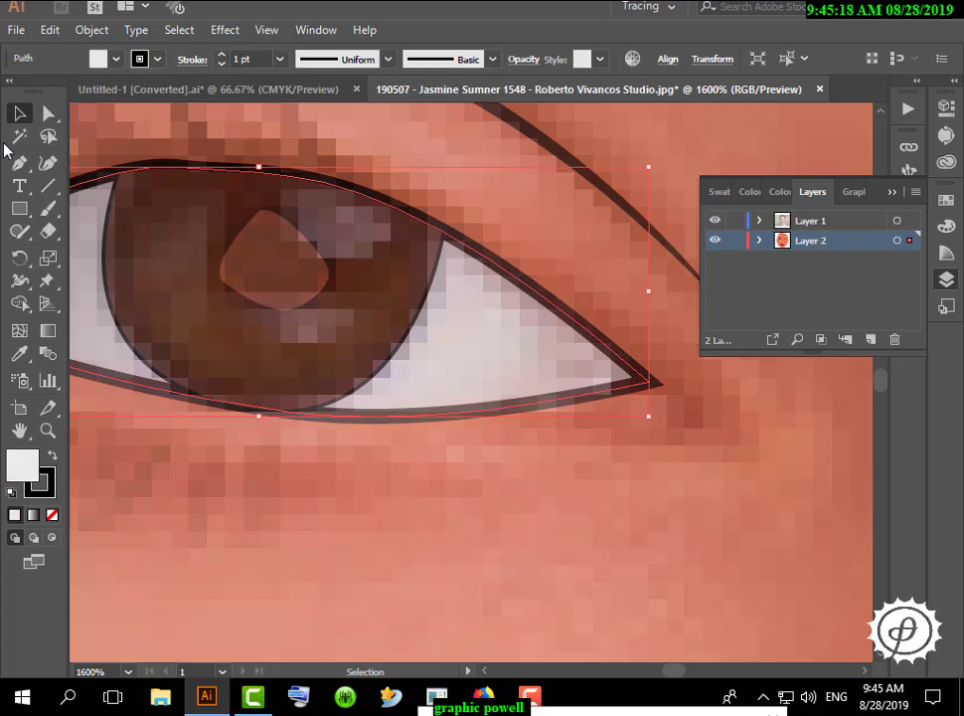
{"action": "key", "text": "p"}
{"action": "left_click", "coordinate": [144, 187]}
{"action": "left_click_drag", "start_coordinate": [148, 310], "coordinate": [165, 340]}
{"action": "left_click_drag", "start_coordinate": [220, 385], "coordinate": [312, 383]}
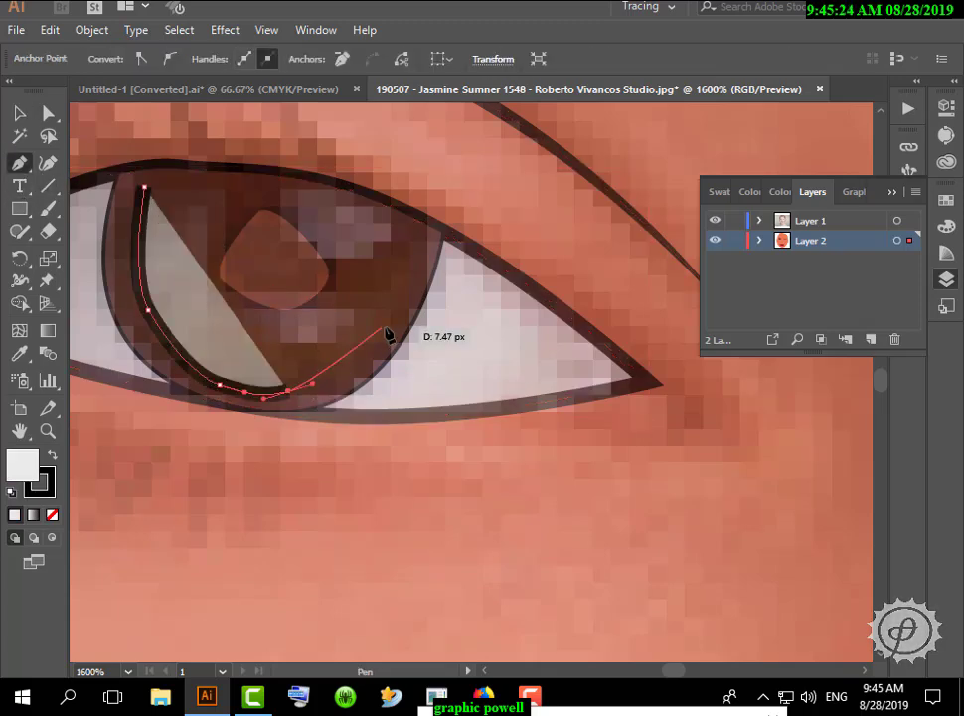
{"action": "left_click_drag", "start_coordinate": [400, 345], "coordinate": [396, 331]}
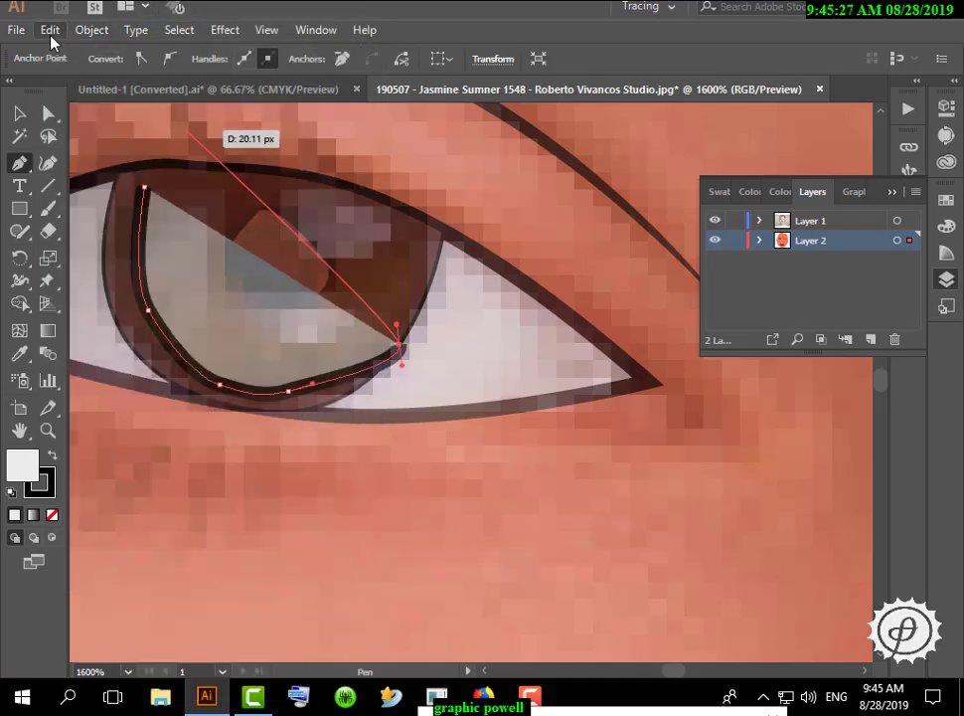
{"action": "left_click", "coordinate": [50, 30]}
{"action": "left_click", "coordinate": [76, 53]}
Continue the crescent highlight along its inner edge below the pupil, close it, and set its stroke to 0 pt
{"action": "left_click_drag", "start_coordinate": [408, 295], "coordinate": [417, 266]}
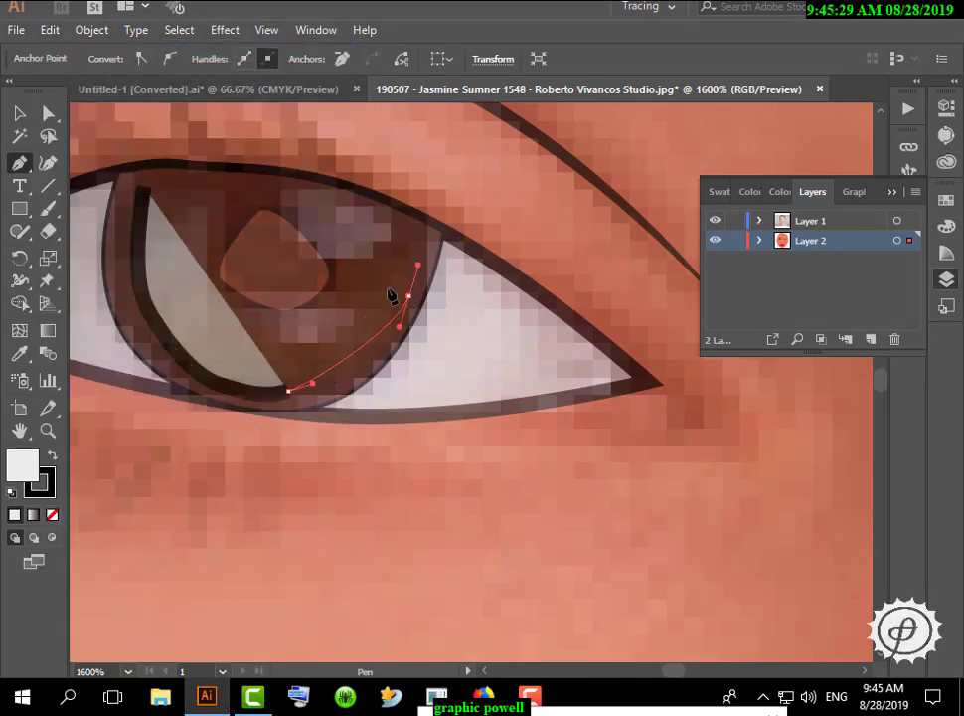
{"action": "left_click_drag", "start_coordinate": [351, 317], "coordinate": [319, 331]}
{"action": "left_click_drag", "start_coordinate": [243, 316], "coordinate": [217, 292]}
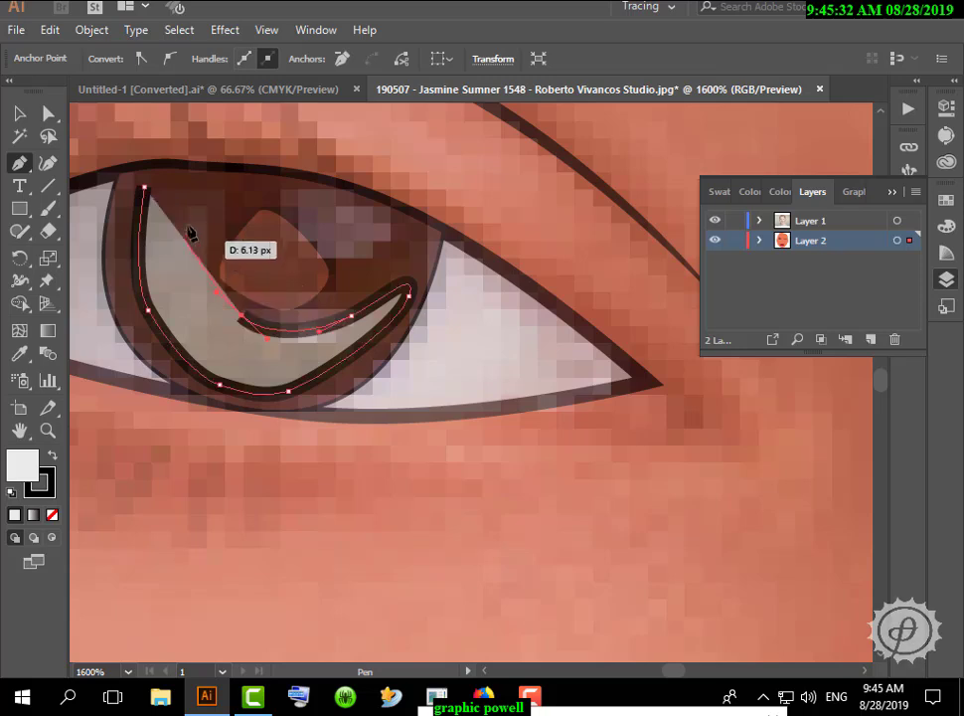
{"action": "left_click_drag", "start_coordinate": [192, 214], "coordinate": [145, 199]}
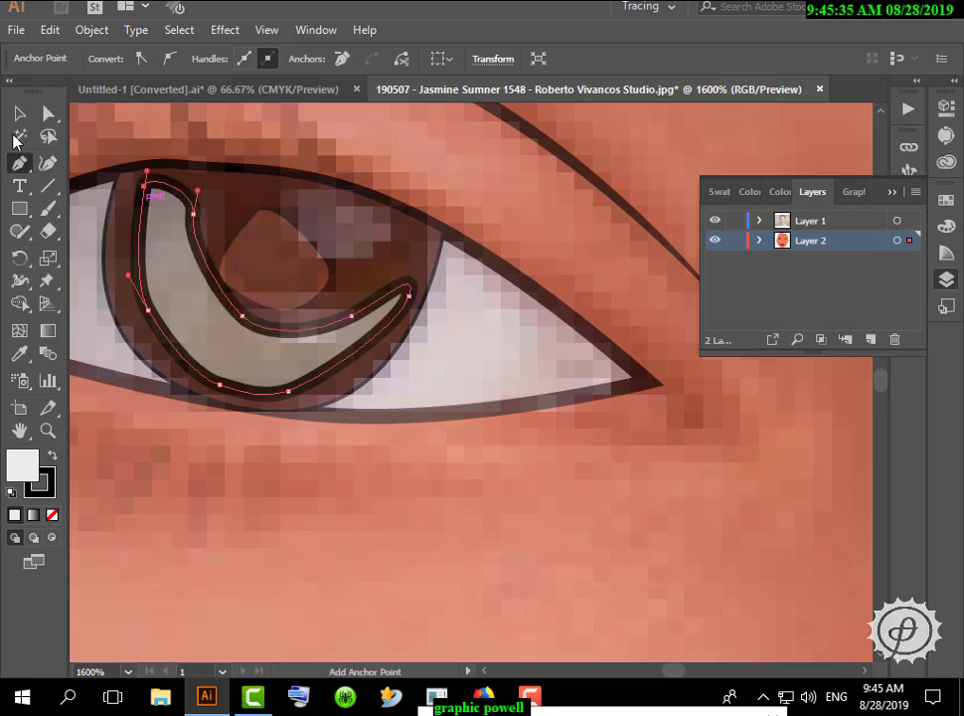
{"action": "left_click", "coordinate": [19, 113]}
{"action": "left_click", "coordinate": [181, 233]}
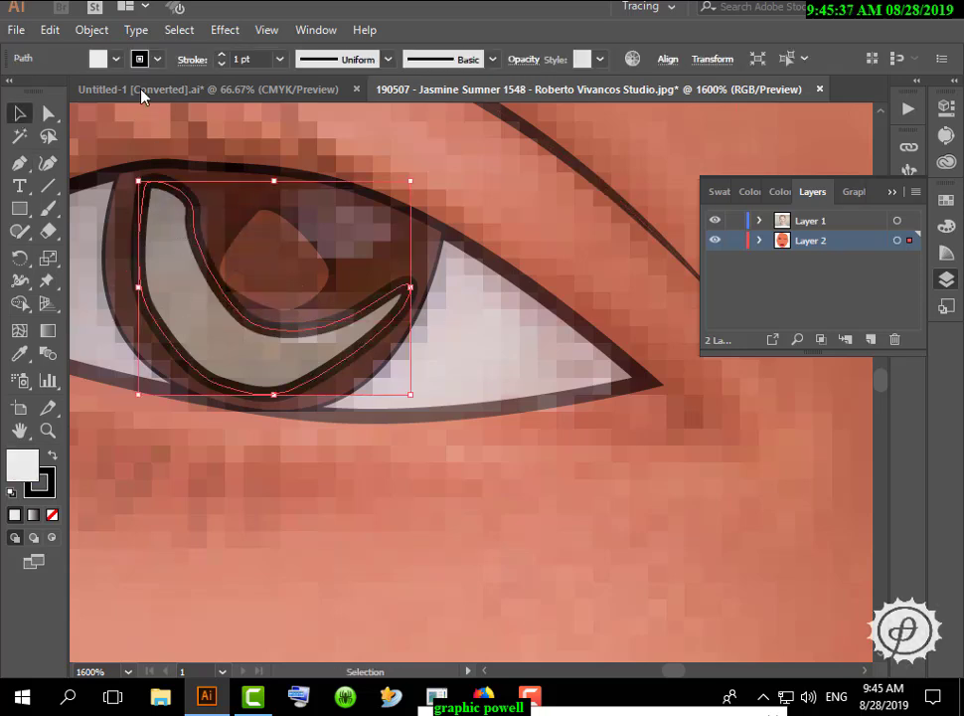
{"action": "left_click", "coordinate": [222, 63]}
Trace the small reflection above the pupil as a closed light grey shape and set its stroke to 0 pt
{"action": "left_click", "coordinate": [311, 314]}
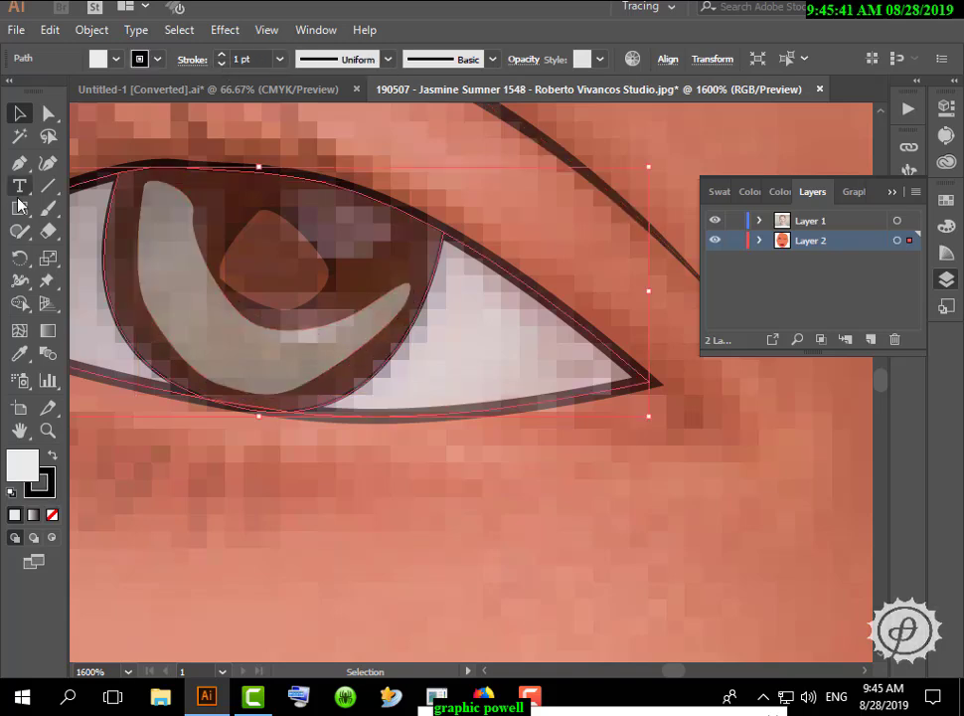
{"action": "key", "text": "m"}
{"action": "left_click_drag", "start_coordinate": [305, 198], "coordinate": [375, 215]}
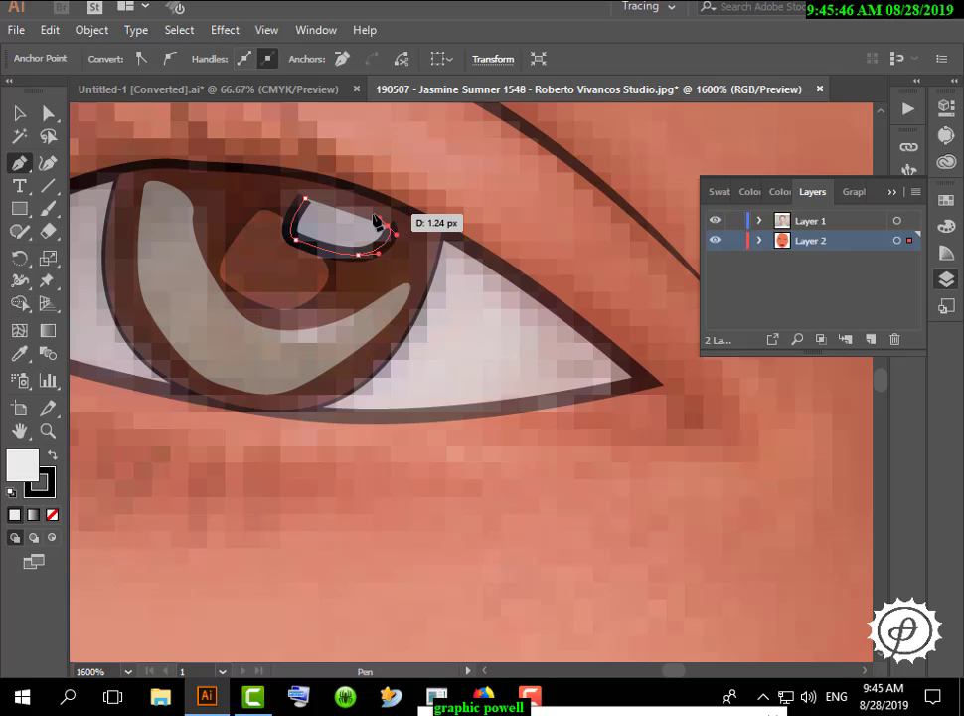
{"action": "left_click", "coordinate": [306, 199]}
{"action": "key", "text": "v"}
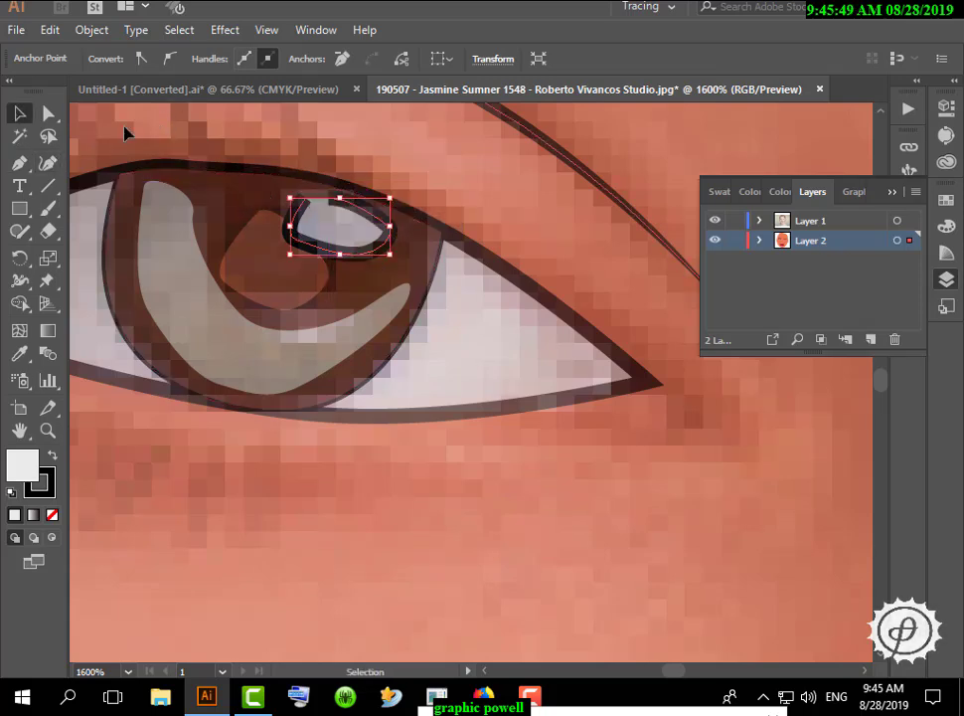
{"action": "left_click", "coordinate": [124, 129]}
{"action": "left_click", "coordinate": [362, 257]}
{"action": "left_click", "coordinate": [219, 67]}
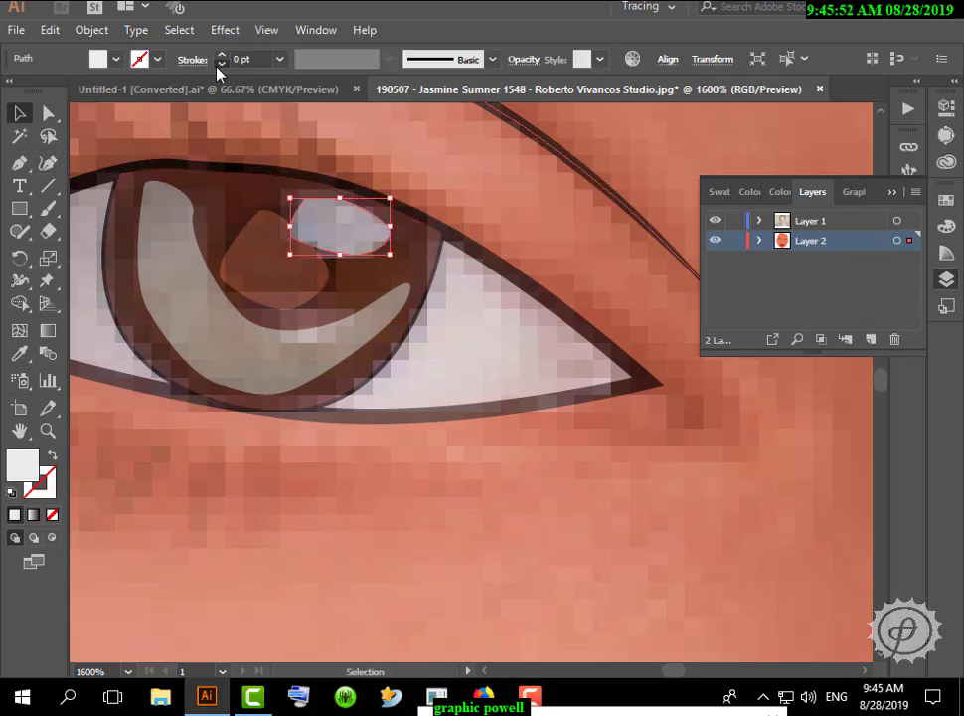
Hide Layer 1 to show the whole face artwork without the photo
{"action": "left_click", "coordinate": [388, 210]}
{"action": "scroll", "coordinate": [338, 274], "scroll_direction": "down", "scroll_amount": 3}
{"action": "scroll", "coordinate": [537, 327], "scroll_direction": "down", "scroll_amount": 4}
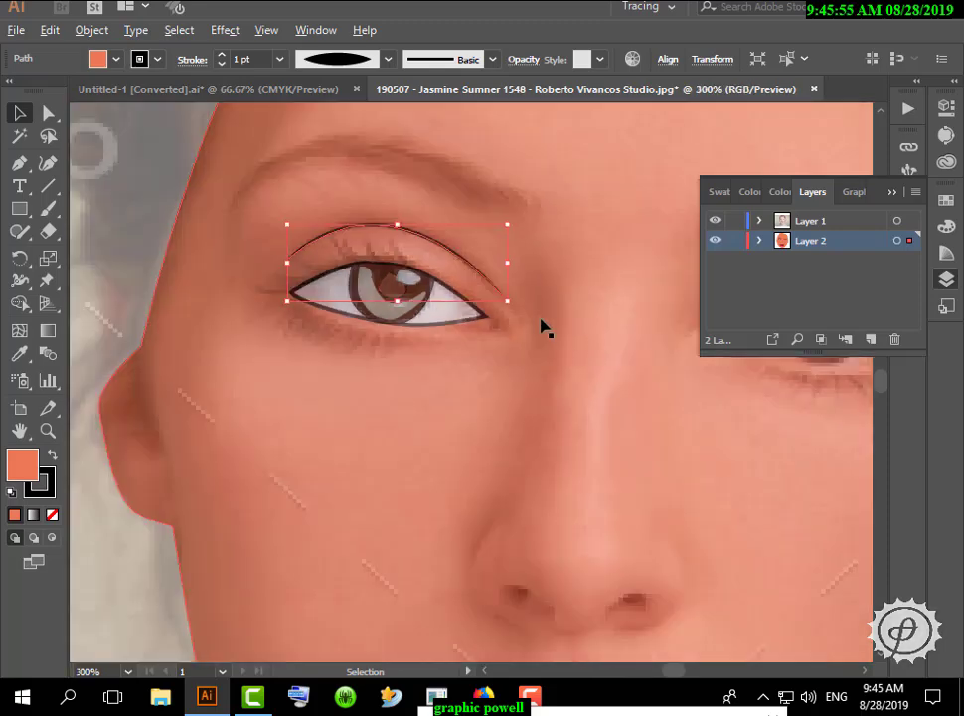
{"action": "left_click_drag", "start_coordinate": [610, 404], "coordinate": [459, 378]}
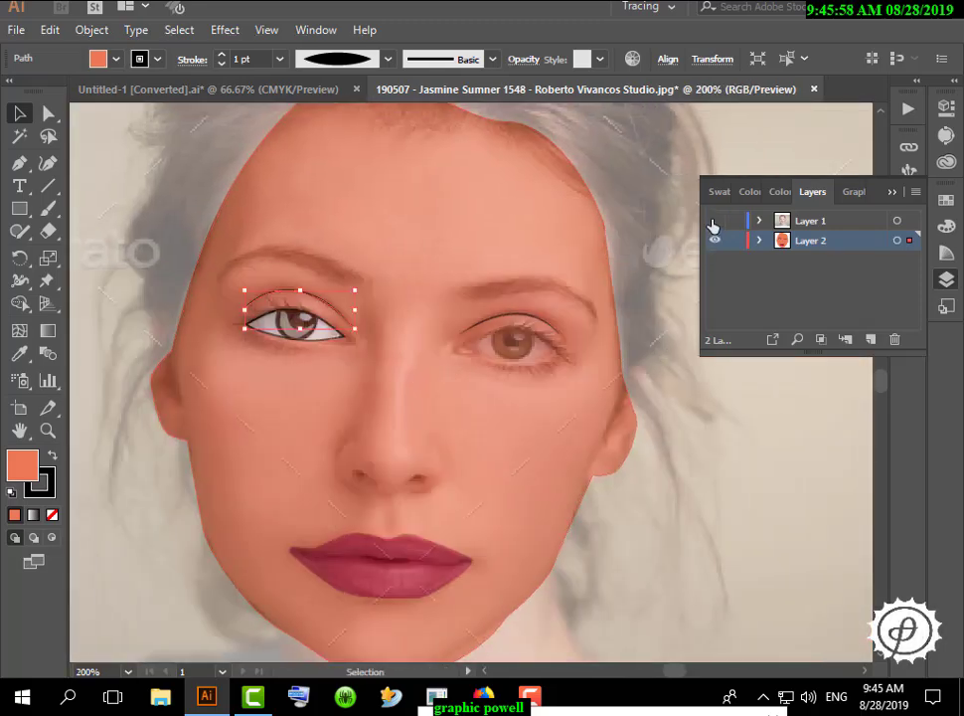
{"action": "left_click", "coordinate": [713, 223]}
{"action": "scroll", "coordinate": [344, 313], "scroll_direction": "up", "scroll_amount": 2}
{"action": "scroll", "coordinate": [410, 280], "scroll_direction": "down", "scroll_amount": 2}
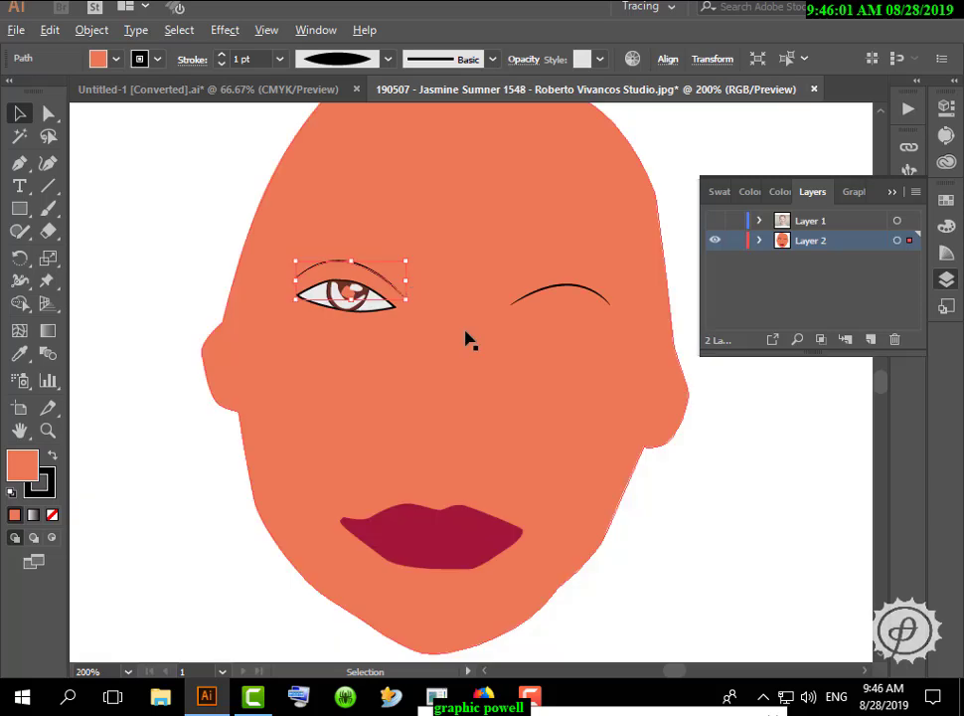
Select the crescent highlight in the iris and recolour its fill to a light pink
{"action": "left_click", "coordinate": [467, 338]}
{"action": "left_click", "coordinate": [355, 309]}
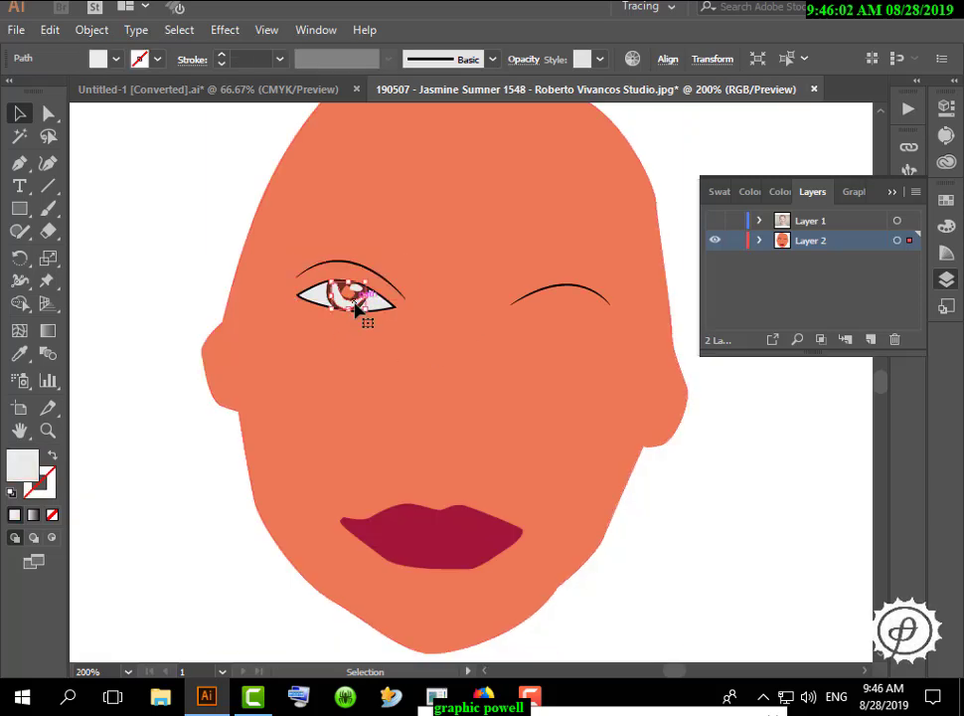
{"action": "double_click", "coordinate": [30, 463]}
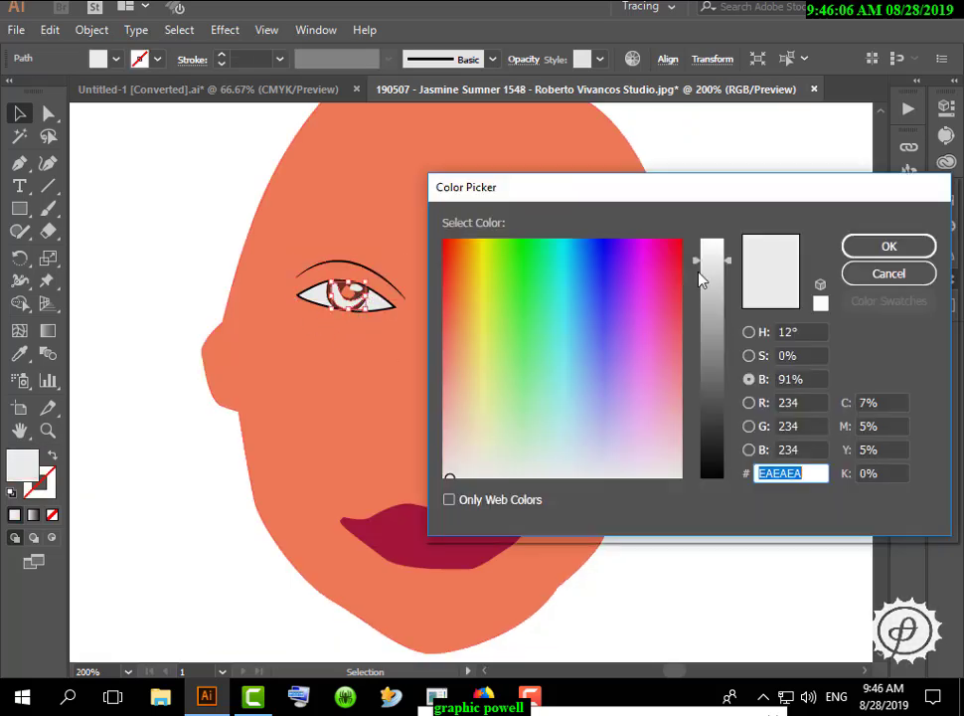
{"action": "left_click", "coordinate": [890, 248]}
{"action": "left_click", "coordinate": [19, 353]}
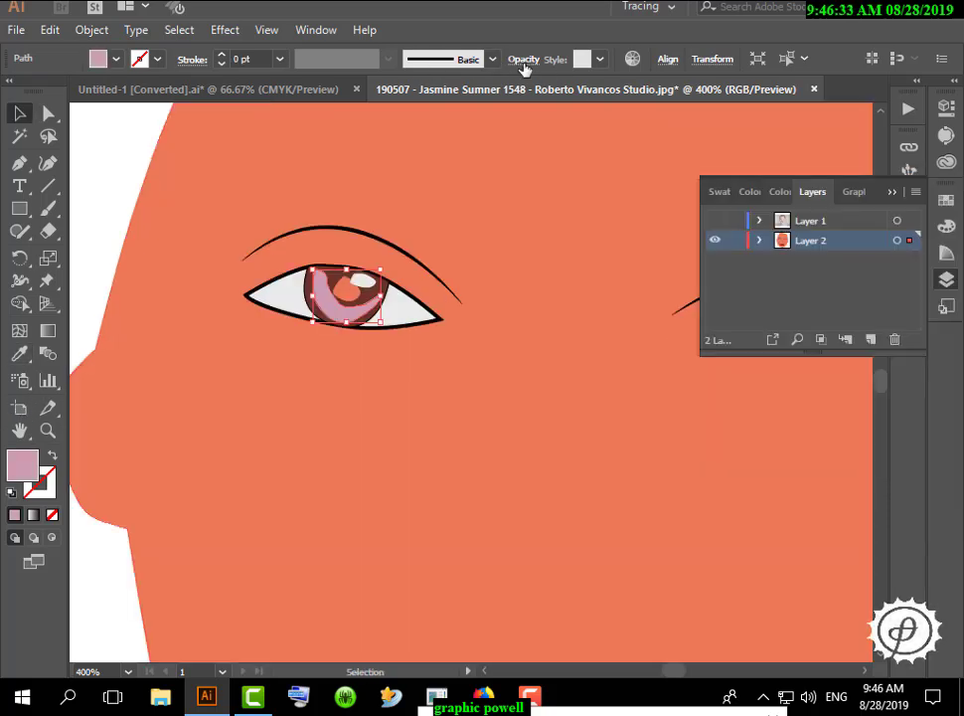
Reduce the opacity of the pink crescent so that it blends into the brown iris
{"action": "left_click", "coordinate": [525, 61]}
{"action": "left_click", "coordinate": [512, 89]}
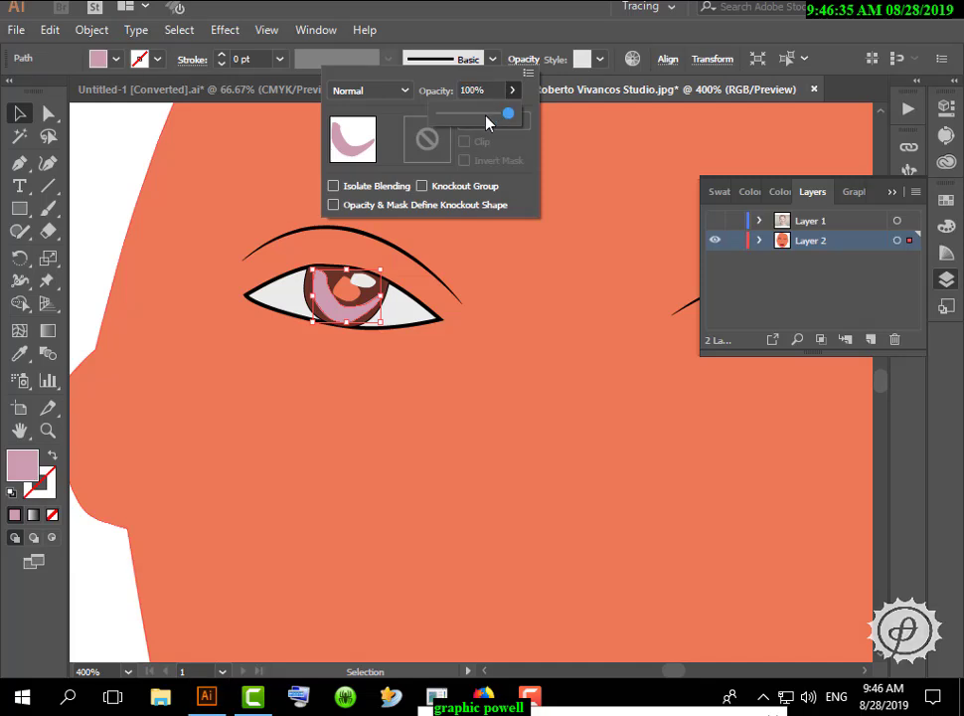
{"action": "left_click_drag", "start_coordinate": [476, 119], "coordinate": [471, 119]}
{"action": "left_click", "coordinate": [507, 290]}
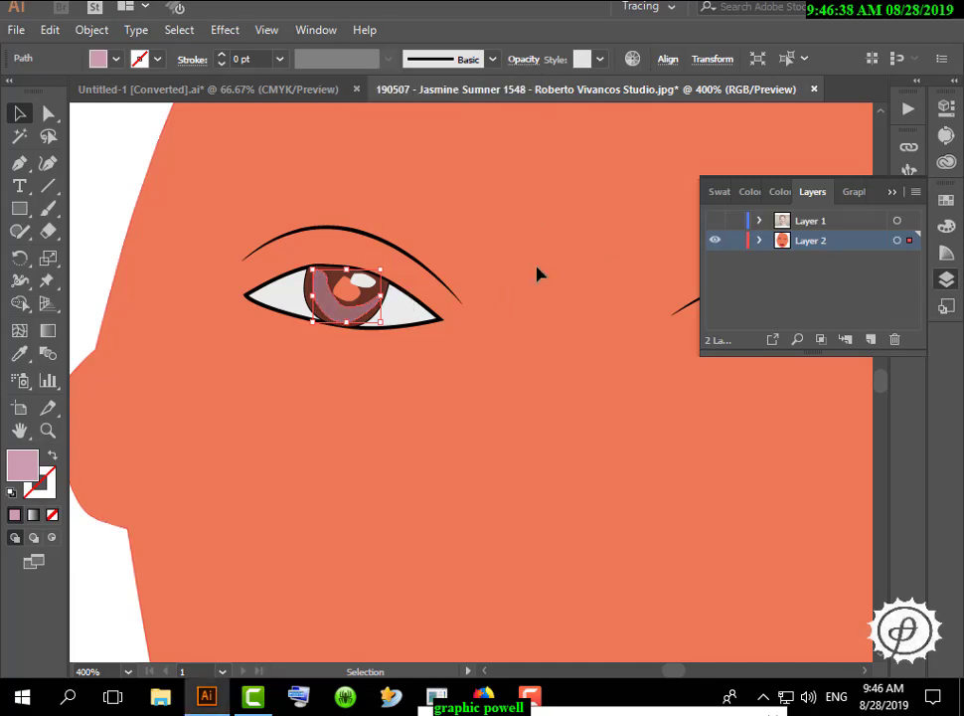
Fill the pupil shape with a very dark, nearly black brown
{"action": "left_click", "coordinate": [537, 273]}
{"action": "double_click", "coordinate": [24, 473]}
{"action": "left_click_drag", "start_coordinate": [702, 394], "coordinate": [702, 447]}
{"action": "left_click", "coordinate": [875, 249]}
Reduce the opacity of the small light grey reflection above the pupil, and deselect it
{"action": "left_click", "coordinate": [364, 282]}
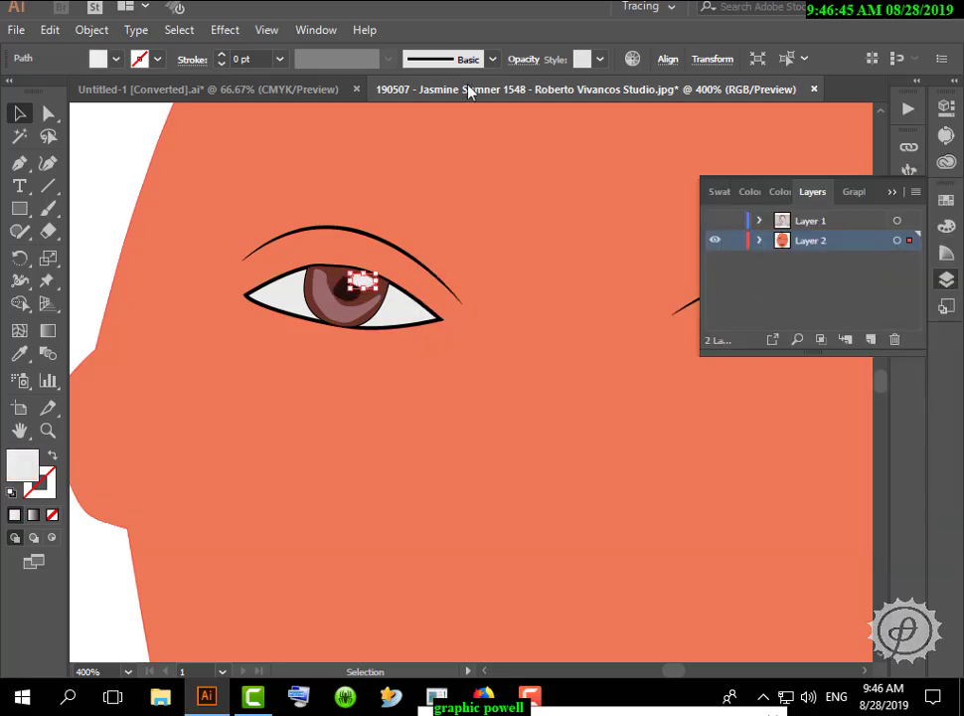
{"action": "left_click", "coordinate": [525, 60]}
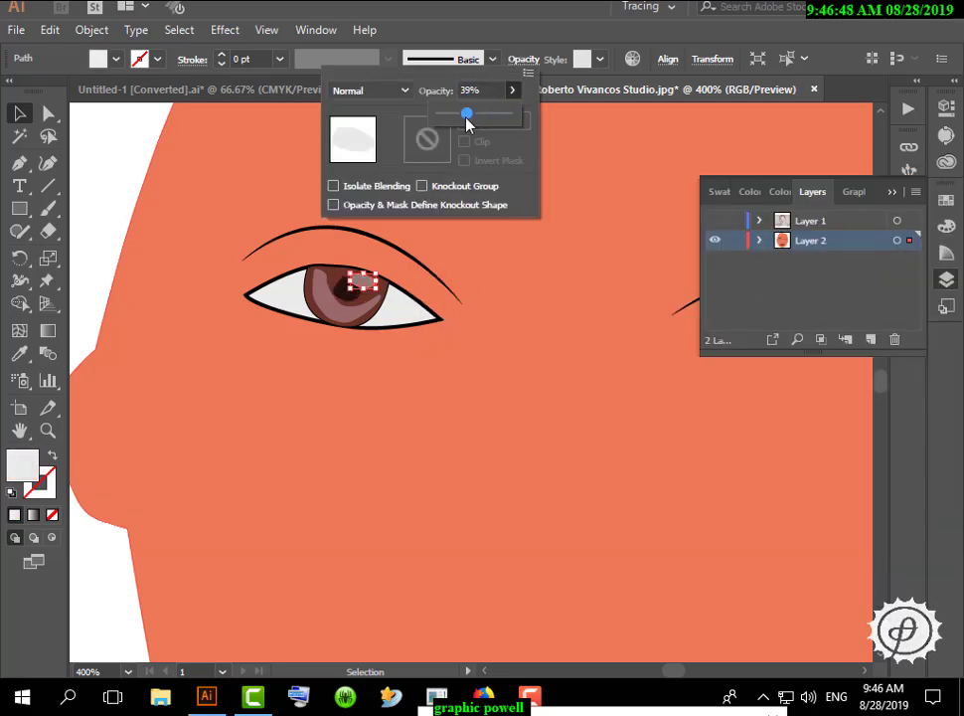
{"action": "left_click_drag", "start_coordinate": [477, 117], "coordinate": [478, 117]}
{"action": "left_click", "coordinate": [567, 228]}
{"action": "scroll", "coordinate": [470, 276], "scroll_direction": "down", "scroll_amount": 4}
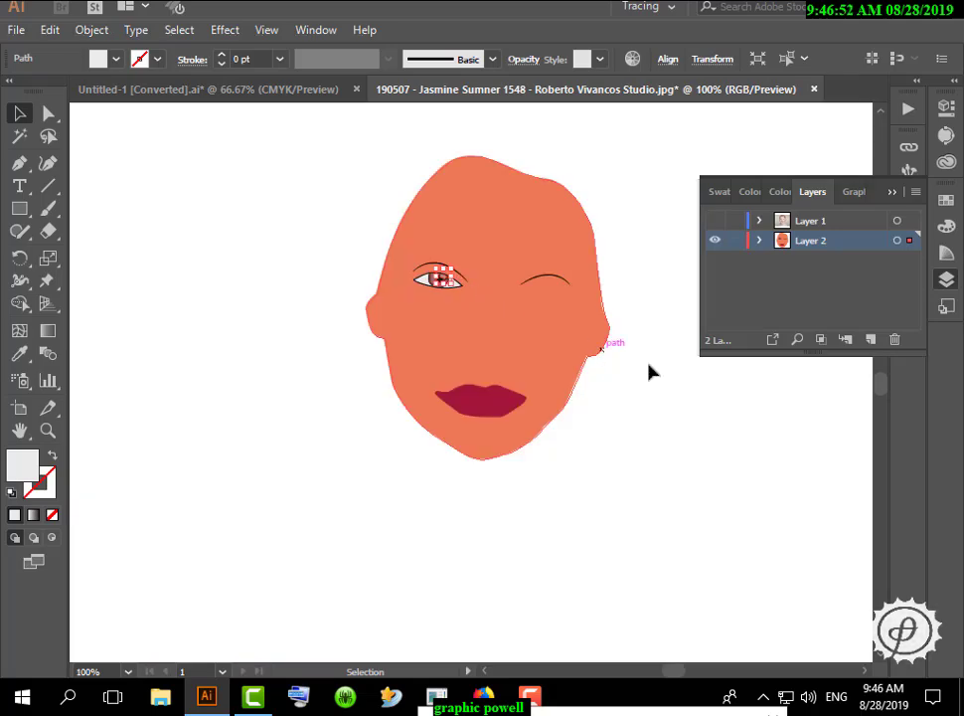
{"action": "left_click", "coordinate": [675, 362]}
{"action": "scroll", "coordinate": [473, 281], "scroll_direction": "up", "scroll_amount": 4, "text": "alt"}
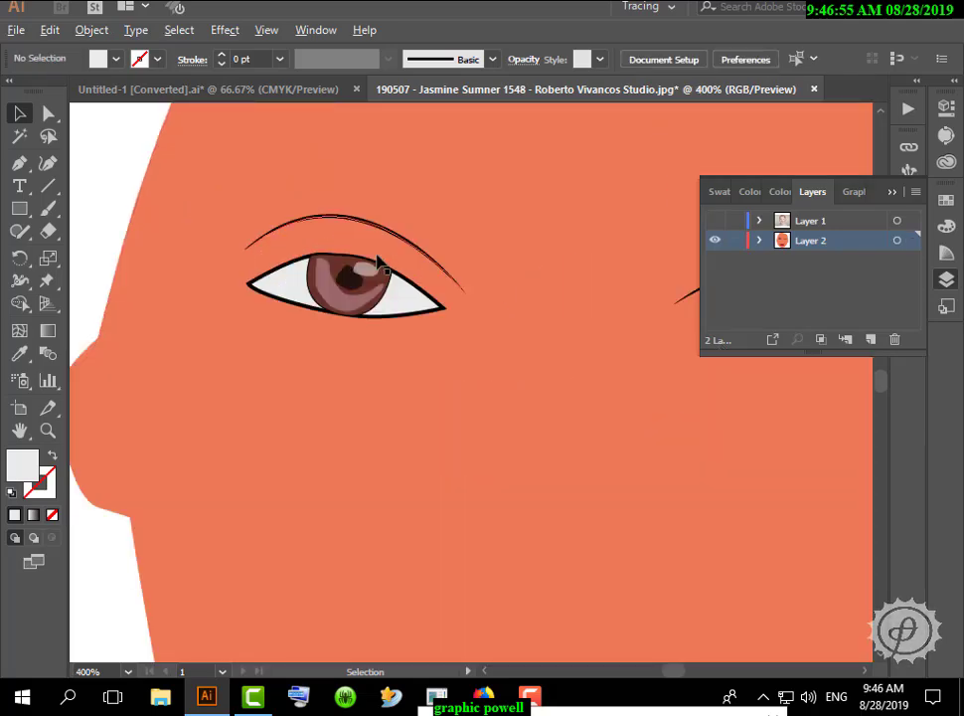
Show the photo layer and start a Pen path tracing the pointed eyelashes along the upper lid of the open eye
{"action": "left_click", "coordinate": [715, 220]}
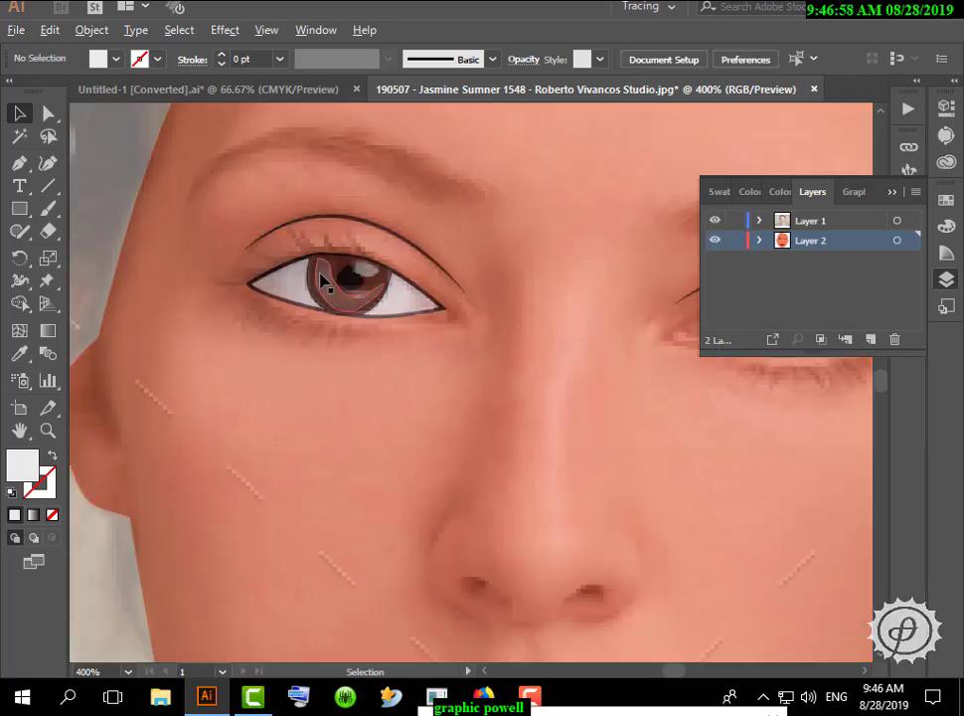
{"action": "scroll", "coordinate": [301, 293], "scroll_direction": "up", "scroll_amount": 1, "text": "alt"}
{"action": "key", "text": "p"}
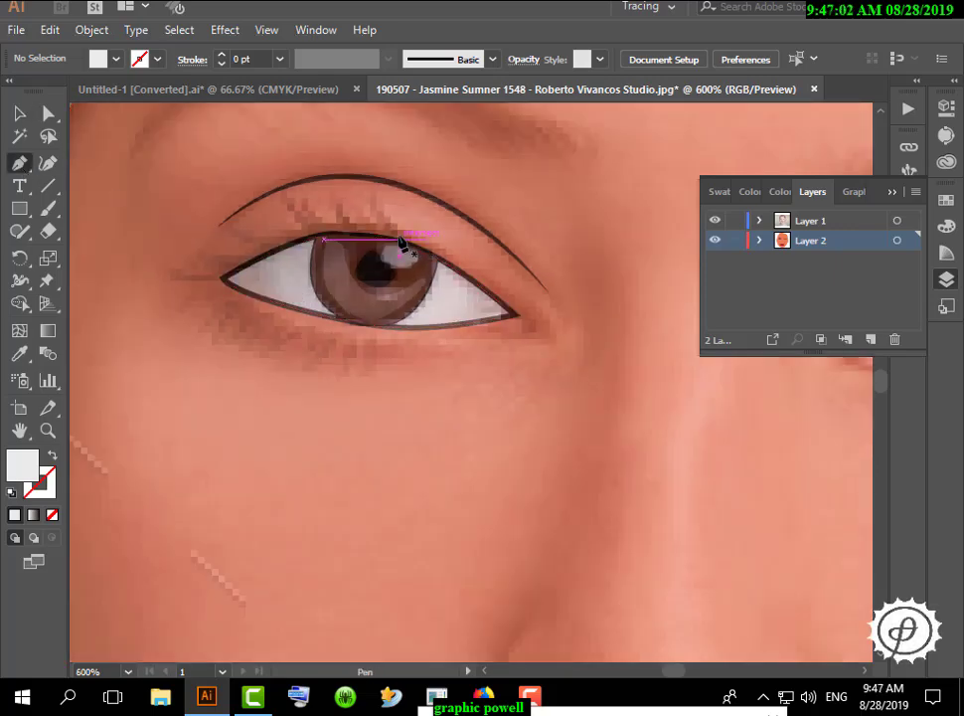
{"action": "left_click", "coordinate": [400, 236]}
{"action": "left_click", "coordinate": [375, 193]}
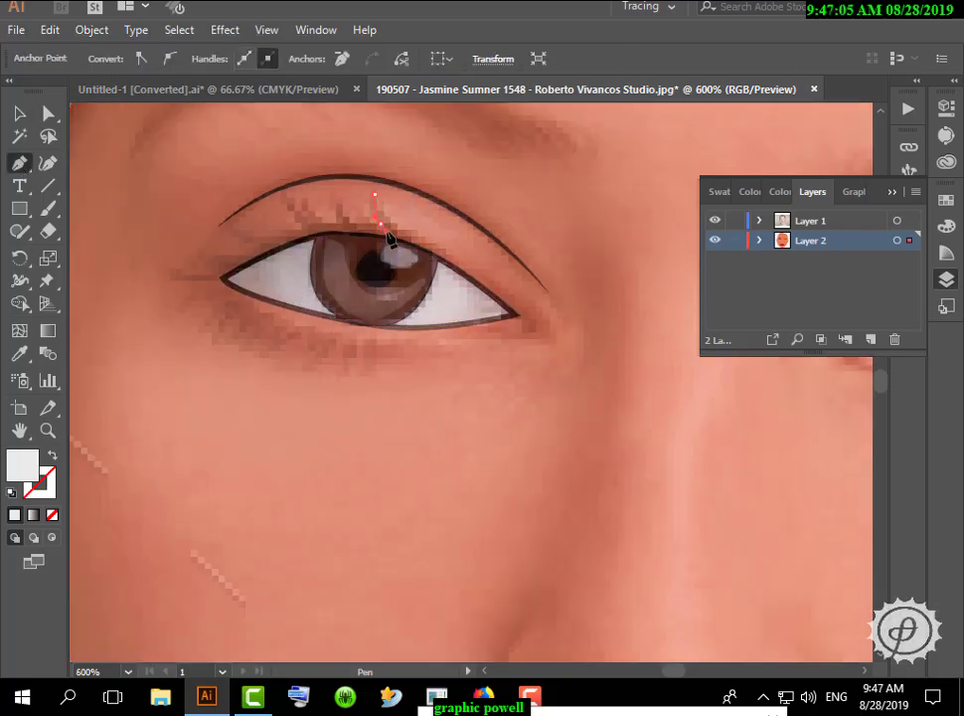
{"action": "left_click", "coordinate": [336, 195]}
{"action": "left_click", "coordinate": [343, 224]}
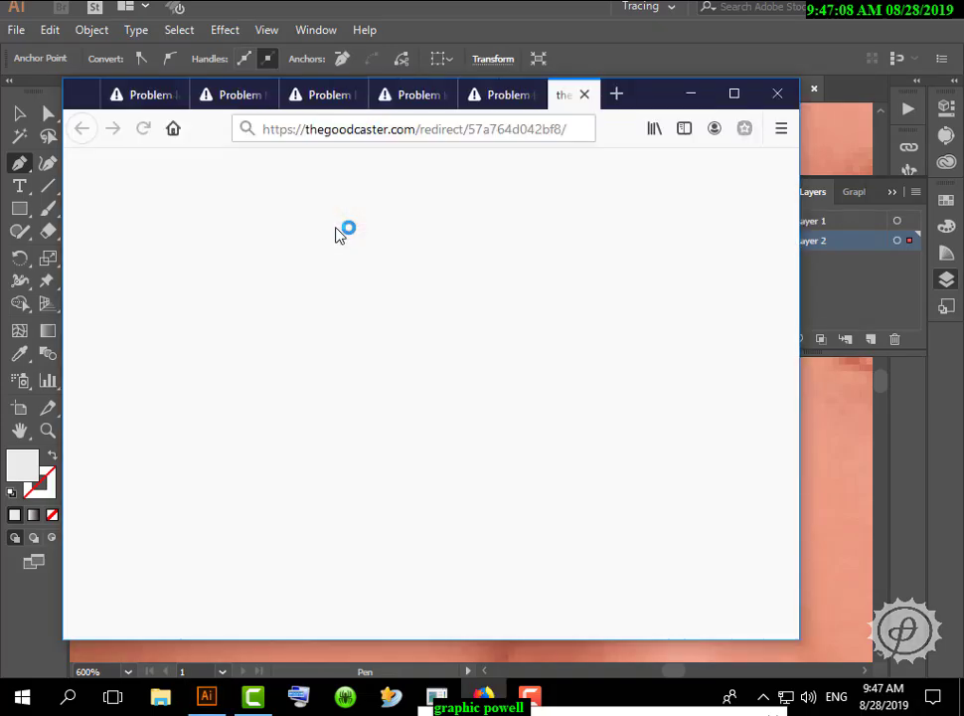
{"action": "left_click", "coordinate": [693, 94]}
{"action": "left_click_drag", "start_coordinate": [336, 231], "coordinate": [290, 211]}
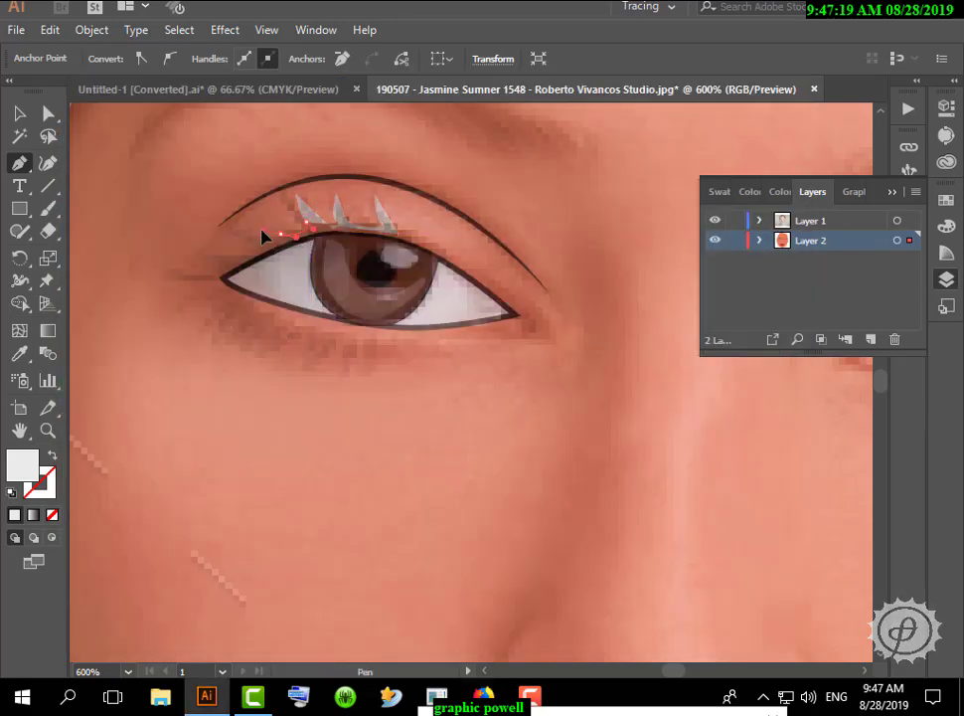
Continue the spiky eyelash outline around the outer eye corner and along the lower lid to below the iris
{"action": "left_click_drag", "start_coordinate": [278, 252], "coordinate": [245, 331]}
{"action": "left_click", "coordinate": [189, 256]}
{"action": "left_click", "coordinate": [186, 271]}
{"action": "left_click", "coordinate": [170, 273]}
{"action": "left_click", "coordinate": [184, 289]}
{"action": "left_click", "coordinate": [193, 304]}
{"action": "left_click", "coordinate": [196, 324]}
{"action": "left_click", "coordinate": [252, 305]}
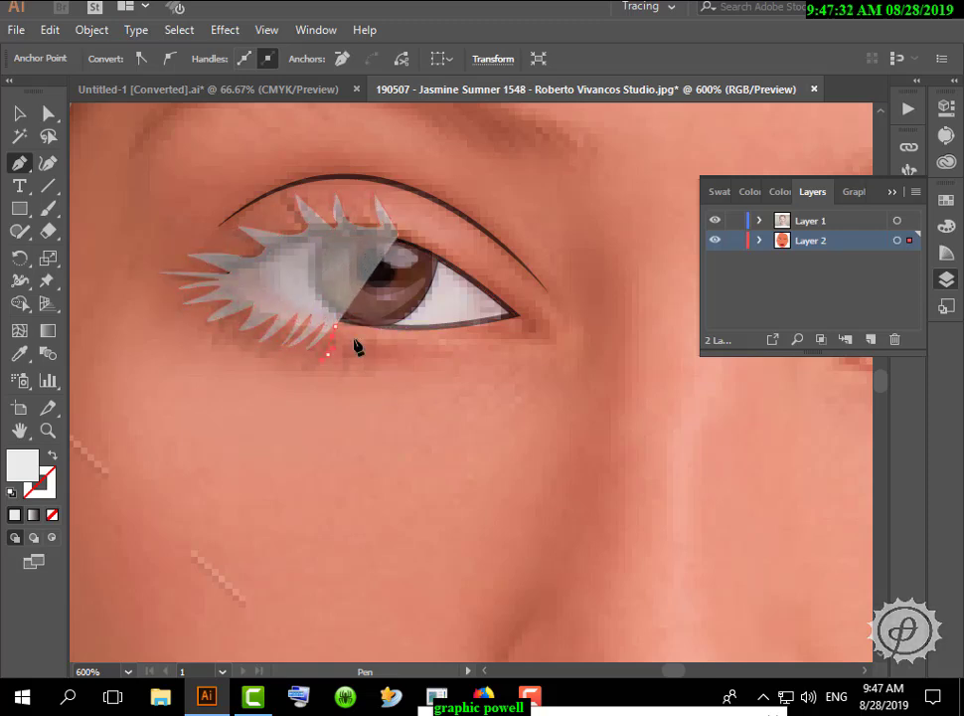
{"action": "mouse_move", "coordinate": [357, 347]}
{"action": "left_mouse_down"}
{"action": "mouse_move", "coordinate": [366, 338]}
{"action": "mouse_move", "coordinate": [358, 331]}
{"action": "left_mouse_up"}
Fill the eyelash shape with the near-black colour 020202
{"action": "double_click", "coordinate": [22, 464]}
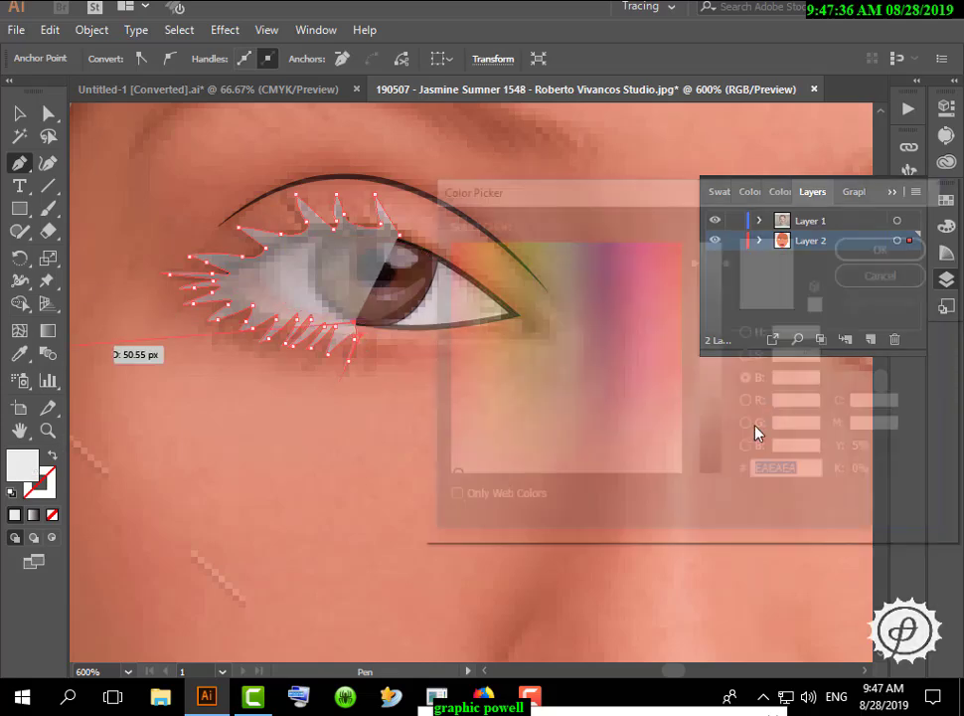
{"action": "left_click", "coordinate": [711, 474]}
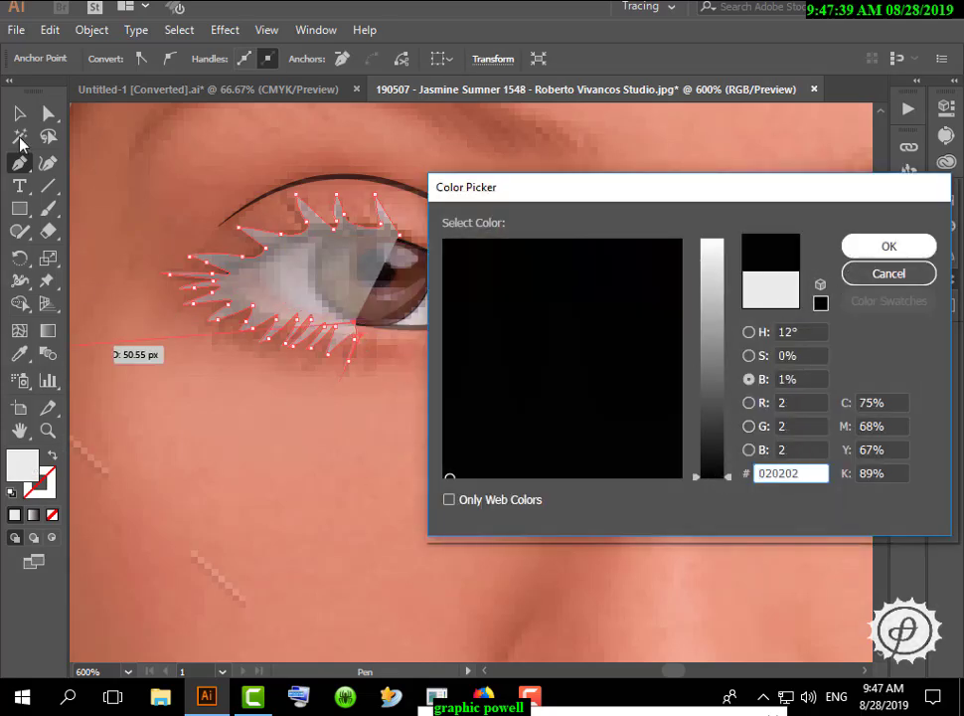
{"action": "left_click", "coordinate": [889, 246]}
{"action": "key", "text": "v"}
Expand Layer 2 and move the eyelash path below the eye-white and iris paths in the stacking order
{"action": "left_click", "coordinate": [760, 240]}
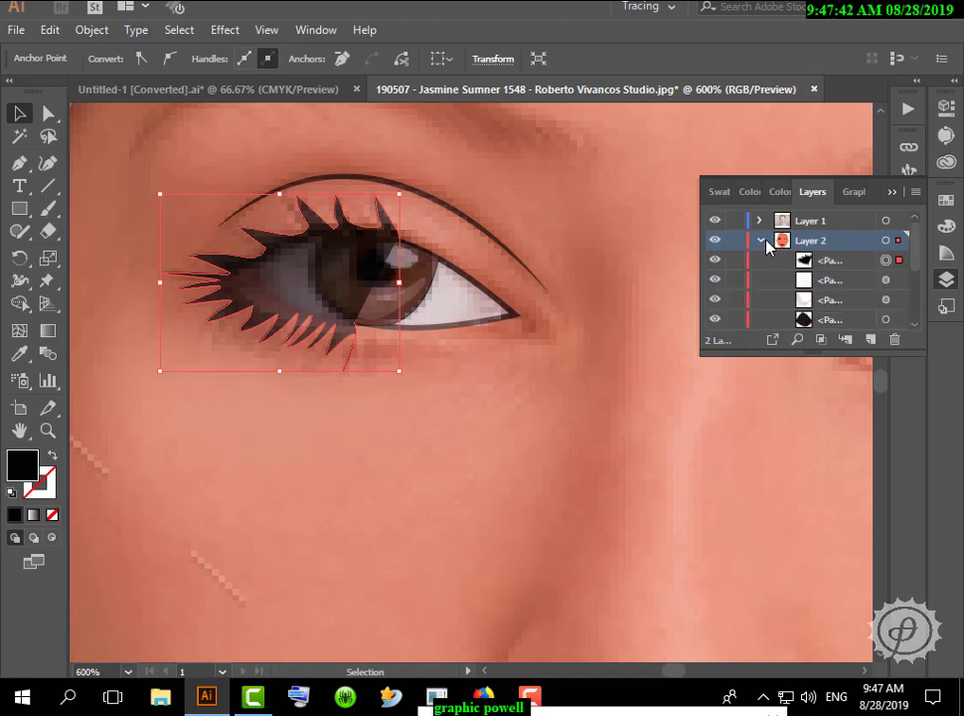
{"action": "scroll", "coordinate": [768, 248], "scroll_direction": "down", "scroll_amount": 2}
{"action": "scroll", "coordinate": [785, 256], "scroll_direction": "up", "scroll_amount": 2}
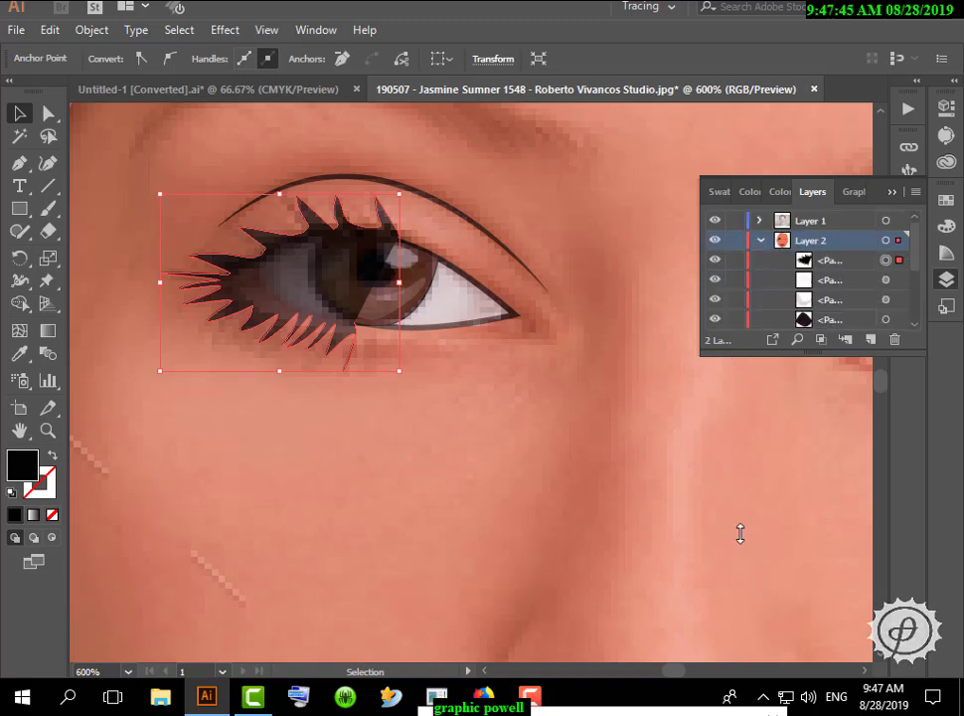
{"action": "left_click_drag", "start_coordinate": [741, 534], "coordinate": [740, 567]}
{"action": "left_click_drag", "start_coordinate": [824, 258], "coordinate": [835, 370]}
{"action": "left_click", "coordinate": [587, 343]}
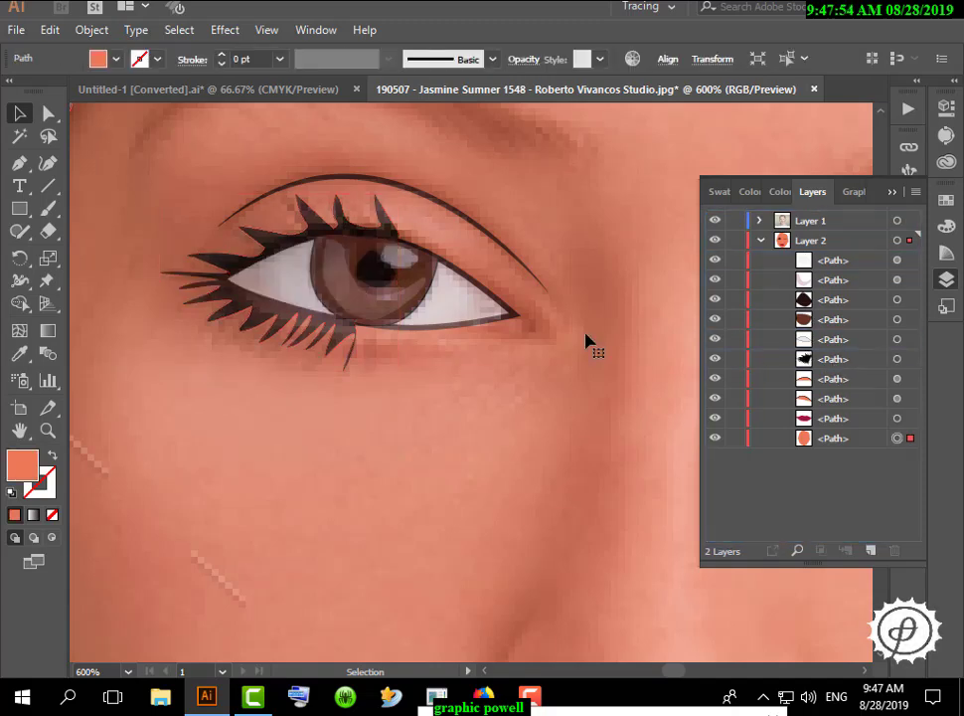
Hide the photo layer and shift the eyelash shape slightly towards the nose, checking it against the whole face
{"action": "left_click", "coordinate": [714, 220]}
{"action": "left_click", "coordinate": [316, 230]}
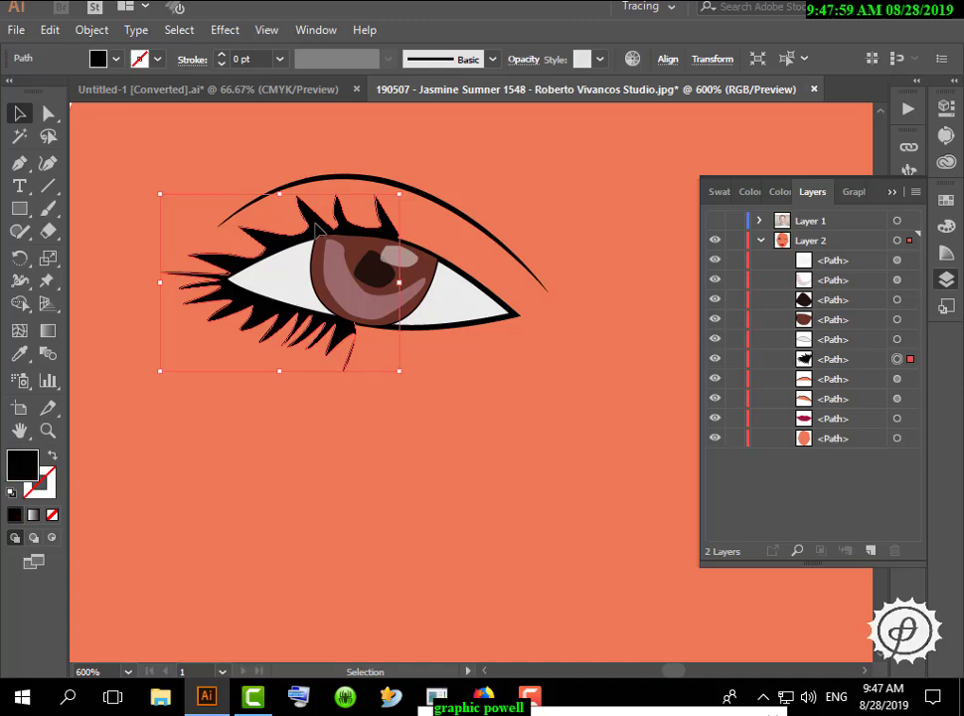
{"action": "left_click", "coordinate": [519, 227]}
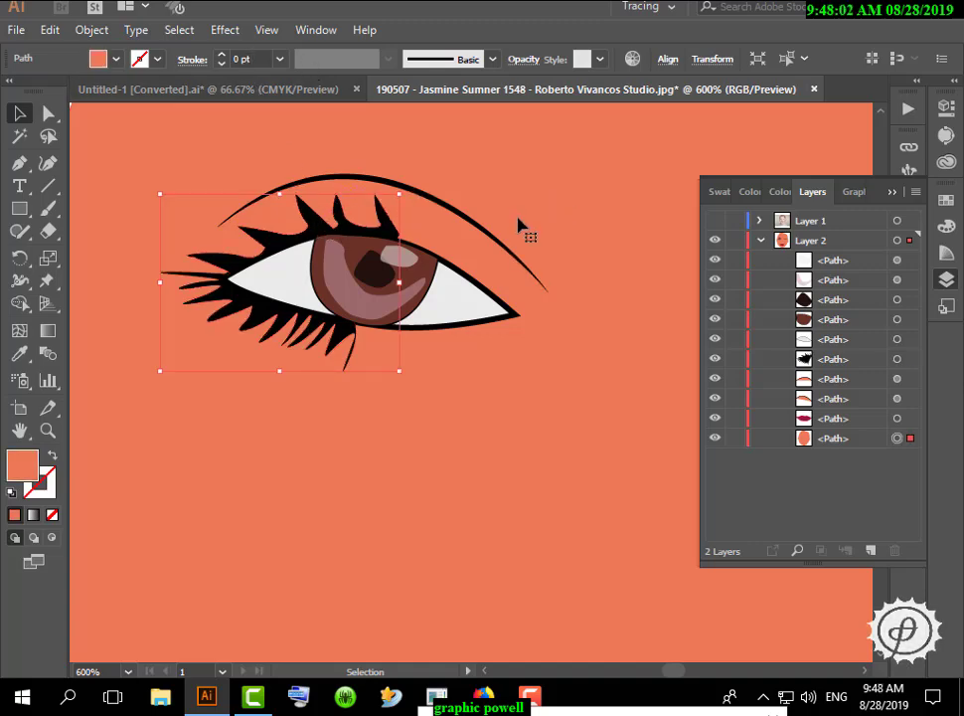
{"action": "scroll", "coordinate": [519, 227], "scroll_direction": "down", "scroll_amount": 5}
{"action": "key", "text": "ctrl+shift+a"}
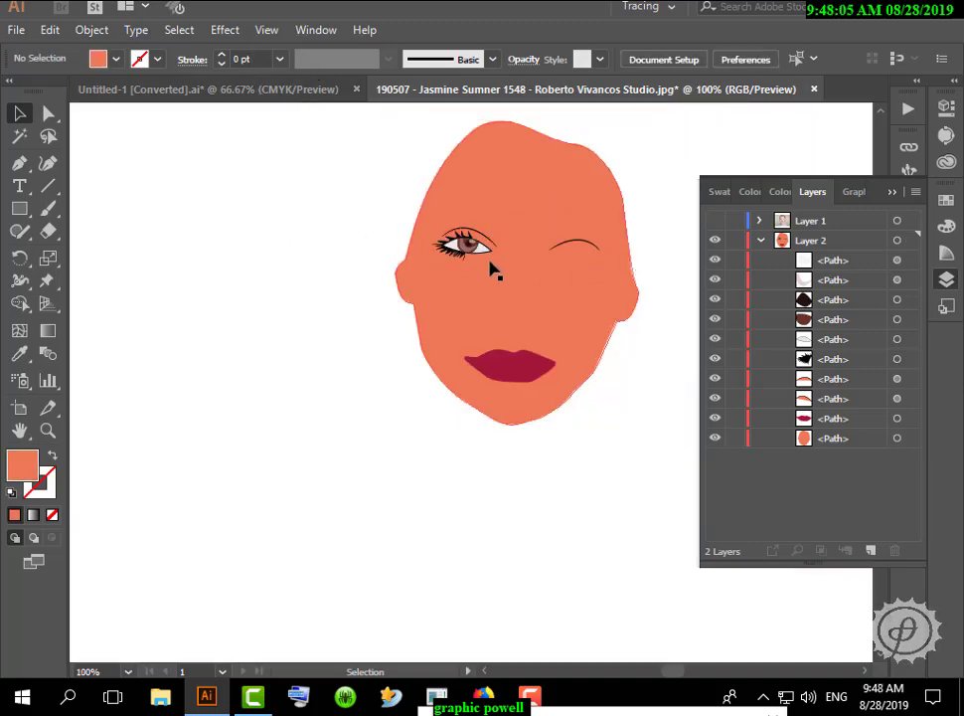
{"action": "scroll", "coordinate": [490, 264], "scroll_direction": "up", "scroll_amount": 5}
{"action": "left_click_drag", "start_coordinate": [288, 220], "coordinate": [302, 219]}
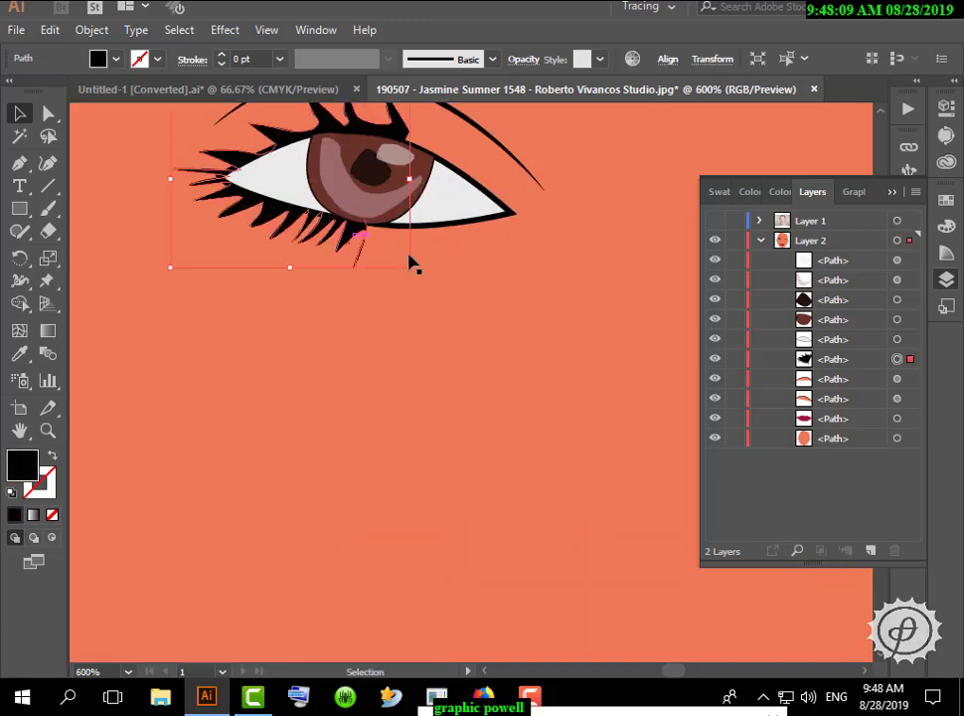
{"action": "left_click", "coordinate": [428, 264]}
{"action": "scroll", "coordinate": [438, 267], "scroll_direction": "down", "scroll_amount": 5}
{"action": "left_click", "coordinate": [265, 212]}
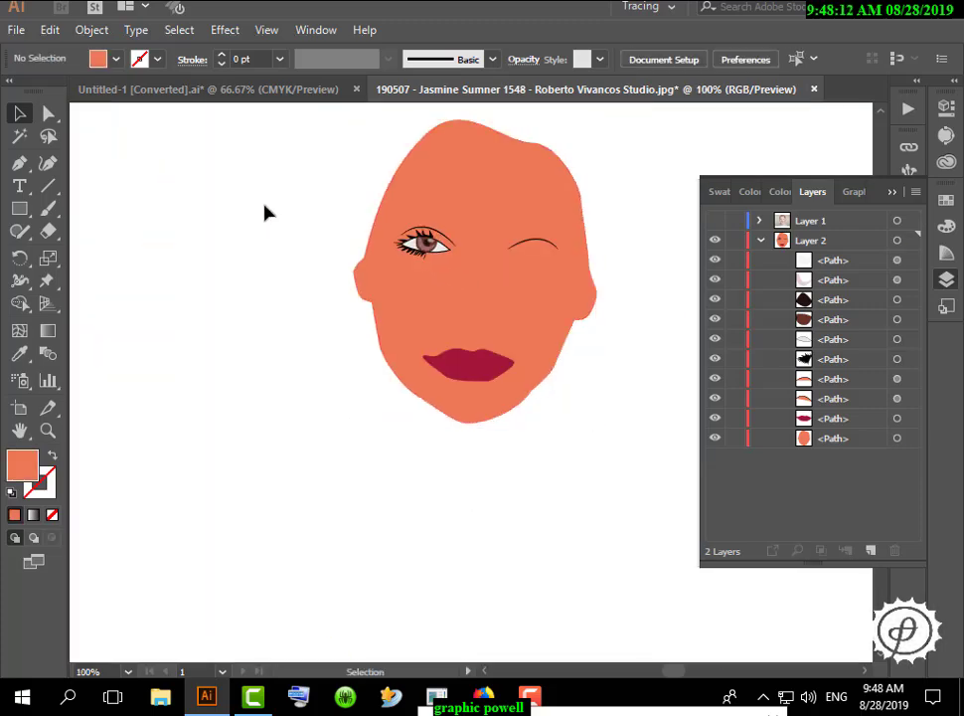
Show the photo layer and start a Pen outline for the eye shadow, curving over the upper lid to the inner corner
{"action": "scroll", "coordinate": [460, 249], "scroll_direction": "up", "scroll_amount": 5}
{"action": "scroll", "coordinate": [460, 248], "scroll_direction": "down", "scroll_amount": 1}
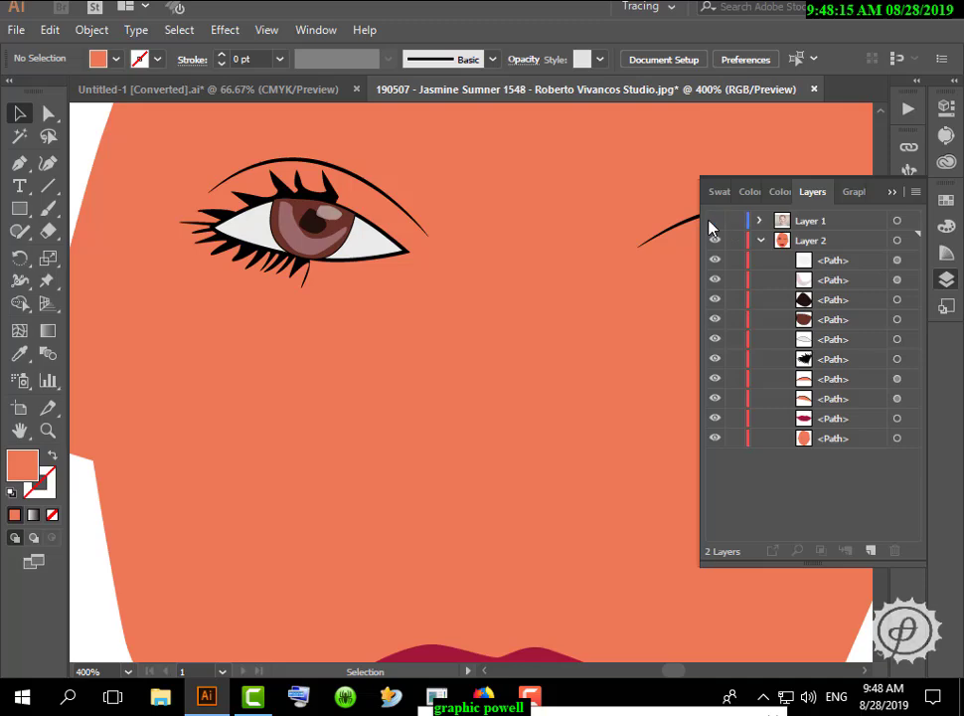
{"action": "left_click", "coordinate": [715, 220]}
{"action": "scroll", "coordinate": [358, 249], "scroll_direction": "up", "scroll_amount": 2}
{"action": "scroll", "coordinate": [205, 214], "scroll_direction": "down", "scroll_amount": 2}
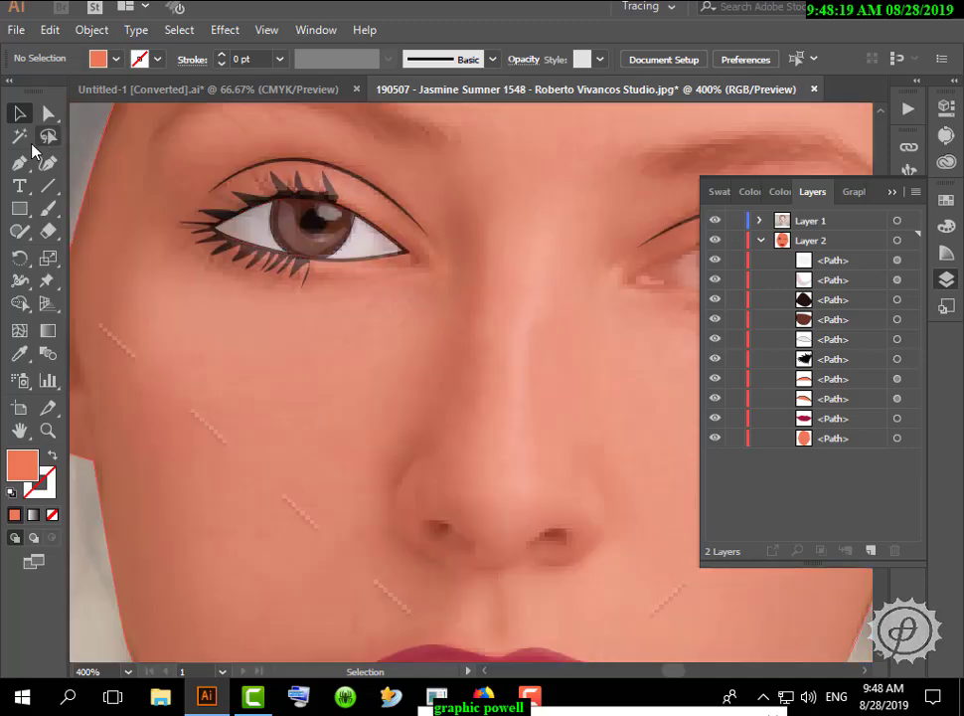
{"action": "scroll", "coordinate": [205, 213], "scroll_direction": "up", "scroll_amount": 2}
{"action": "scroll", "coordinate": [199, 214], "scroll_direction": "down", "scroll_amount": 2}
{"action": "scroll", "coordinate": [205, 211], "scroll_direction": "up", "scroll_amount": 1}
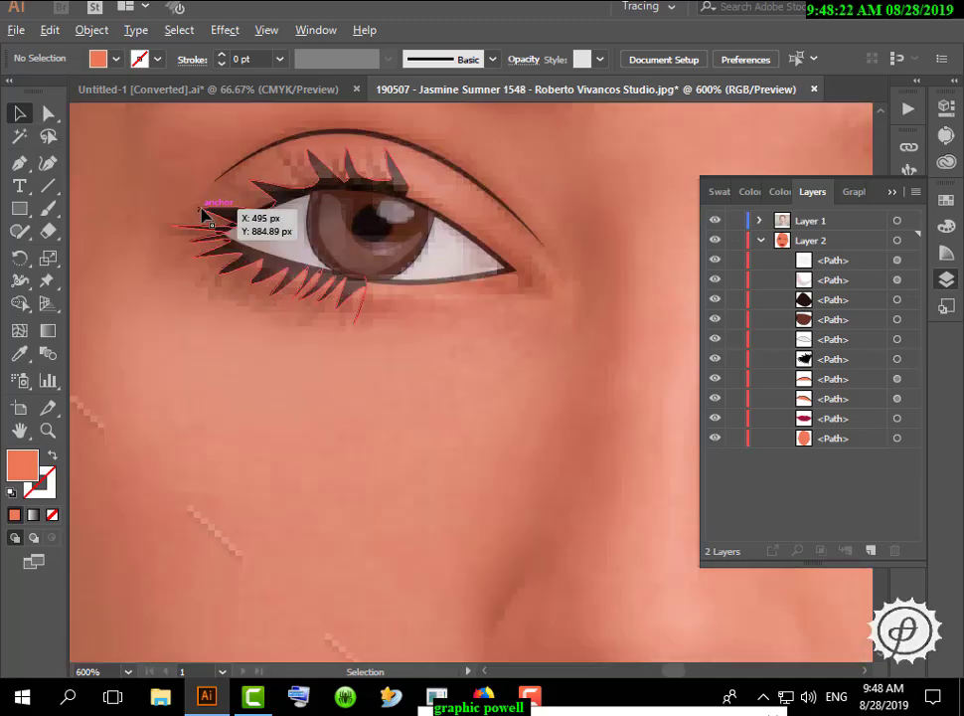
{"action": "left_click", "coordinate": [20, 162]}
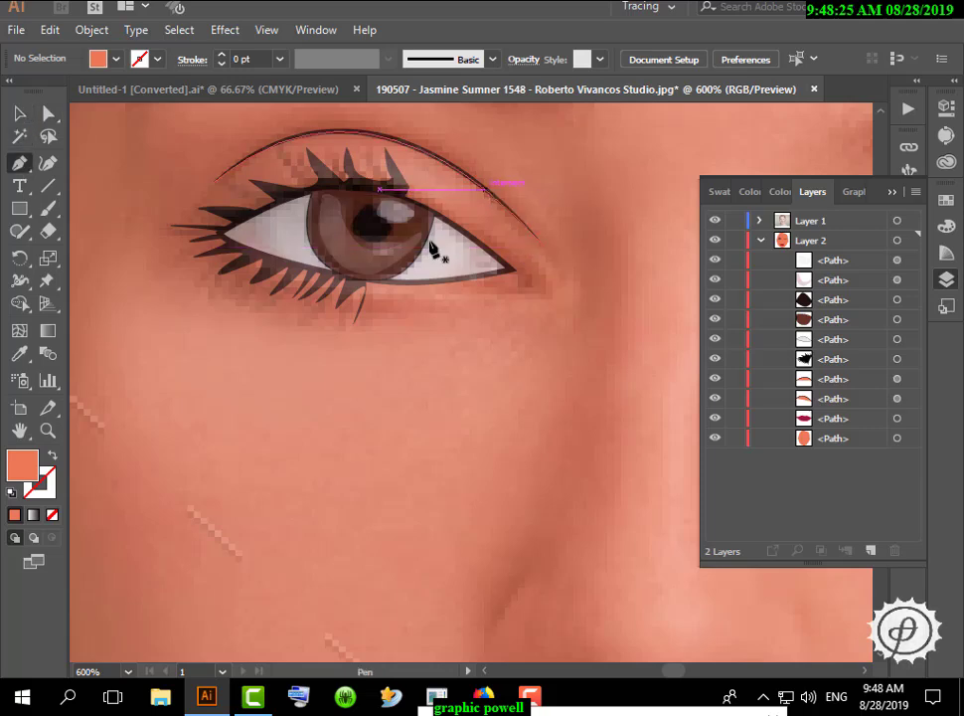
{"action": "left_click", "coordinate": [219, 212]}
{"action": "left_click_drag", "start_coordinate": [366, 172], "coordinate": [407, 184]}
{"action": "left_click_drag", "start_coordinate": [504, 236], "coordinate": [546, 288]}
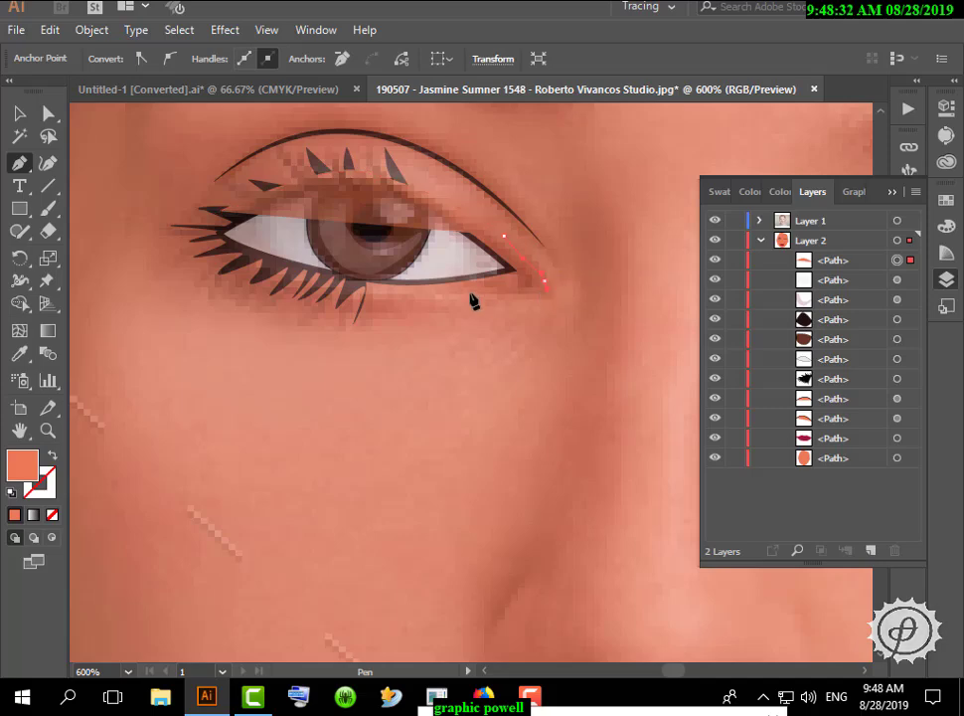
Draw the eye-shadow outline's lower edge under the eye, undoing the first attempt, and close it at the outer corner
{"action": "left_click_drag", "start_coordinate": [451, 293], "coordinate": [412, 304]}
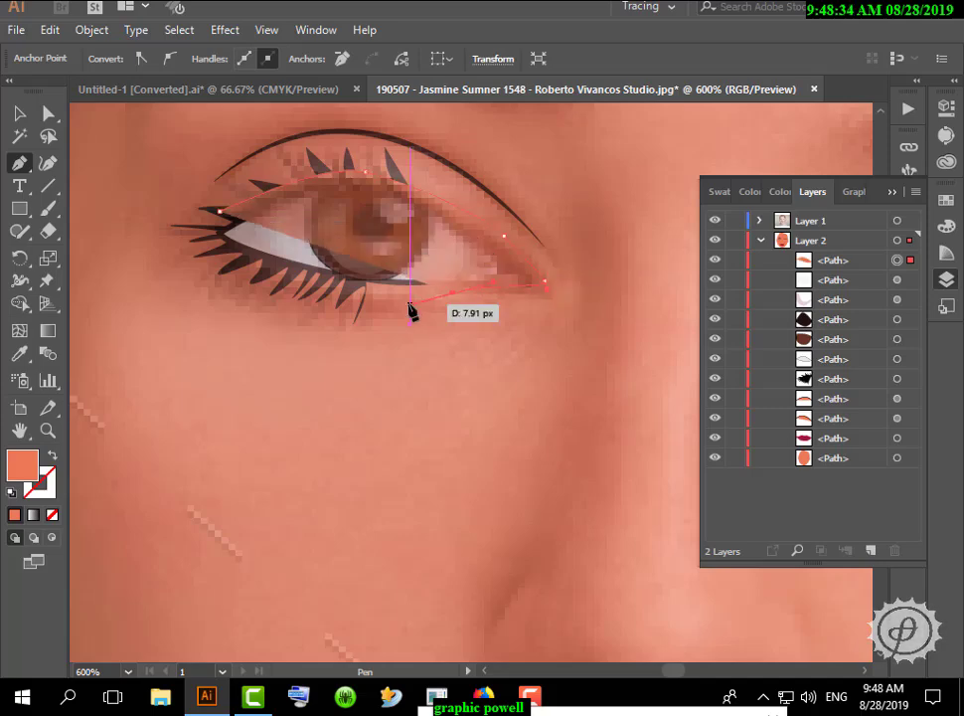
{"action": "left_click", "coordinate": [50, 30]}
{"action": "left_click", "coordinate": [63, 48]}
{"action": "left_click_drag", "start_coordinate": [388, 323], "coordinate": [220, 213]}
{"action": "key", "text": "v"}
Move the eye-shadow path below the eye-white path and fill it with the darker skin tone C45F47
{"action": "left_click_drag", "start_coordinate": [803, 261], "coordinate": [837, 364]}
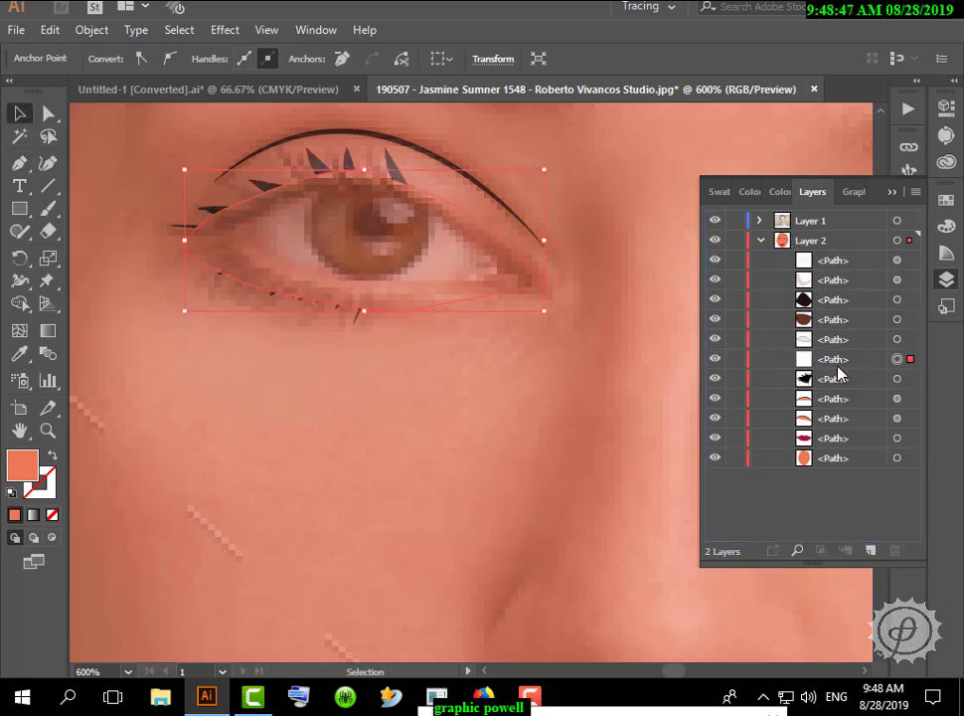
{"action": "double_click", "coordinate": [29, 473]}
{"action": "left_click", "coordinate": [718, 300]}
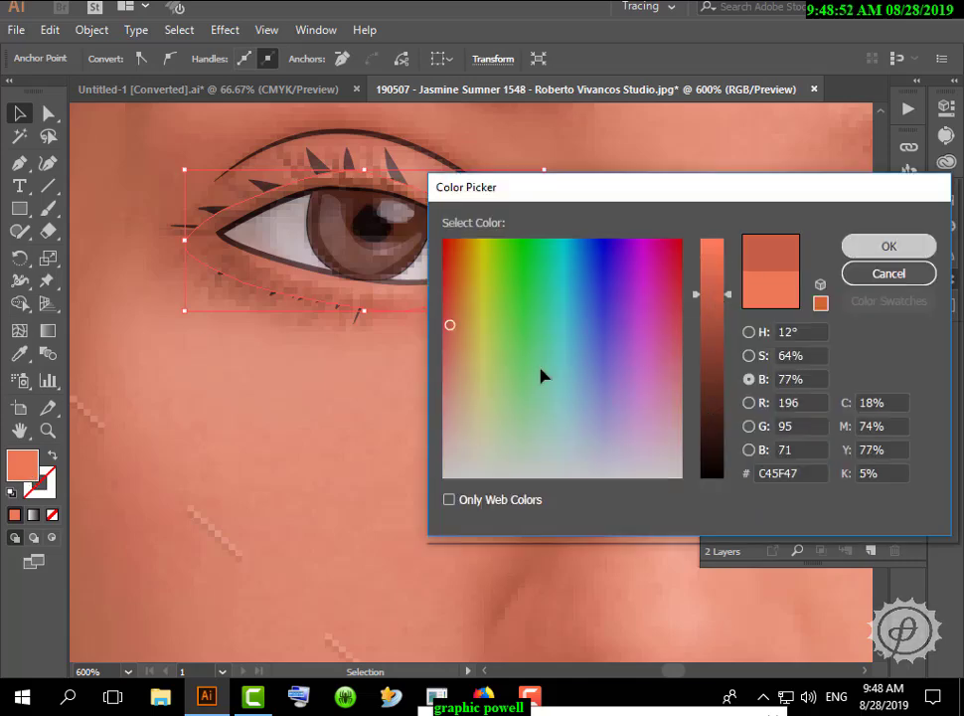
{"action": "key", "text": "Return"}
Hide the photo layer, move the eyelash path above the eye-shadow path, and deselect everything
{"action": "left_click", "coordinate": [716, 221]}
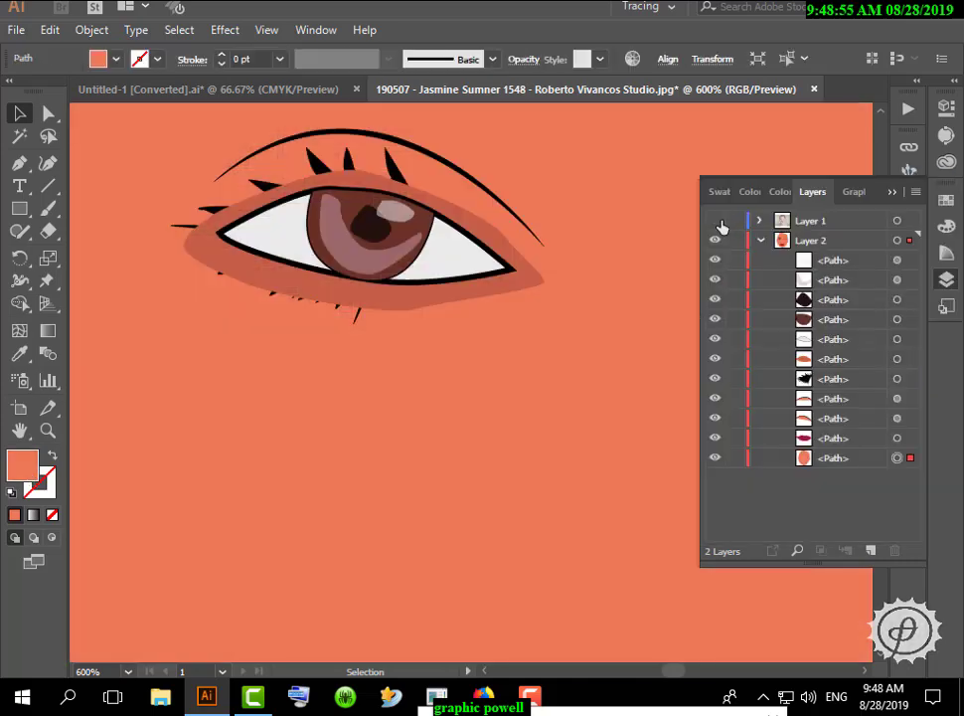
{"action": "left_click_drag", "start_coordinate": [830, 379], "coordinate": [829, 359]}
{"action": "scroll", "coordinate": [540, 342], "scroll_direction": "down", "scroll_amount": 5}
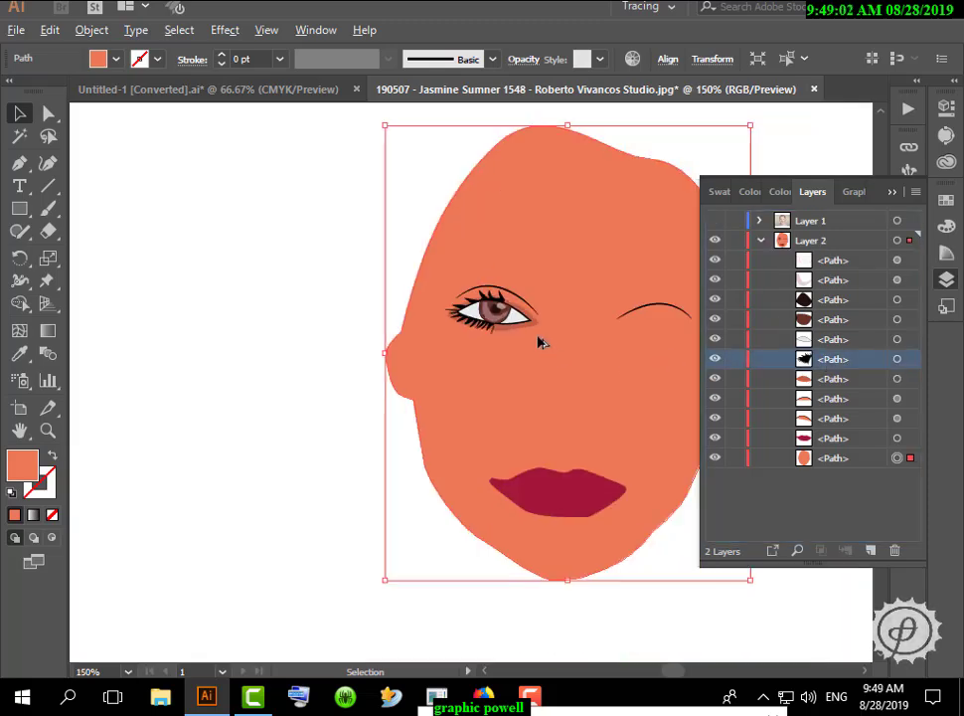
{"action": "left_click", "coordinate": [443, 256]}
{"action": "scroll", "coordinate": [580, 325], "scroll_direction": "up", "scroll_amount": 2}
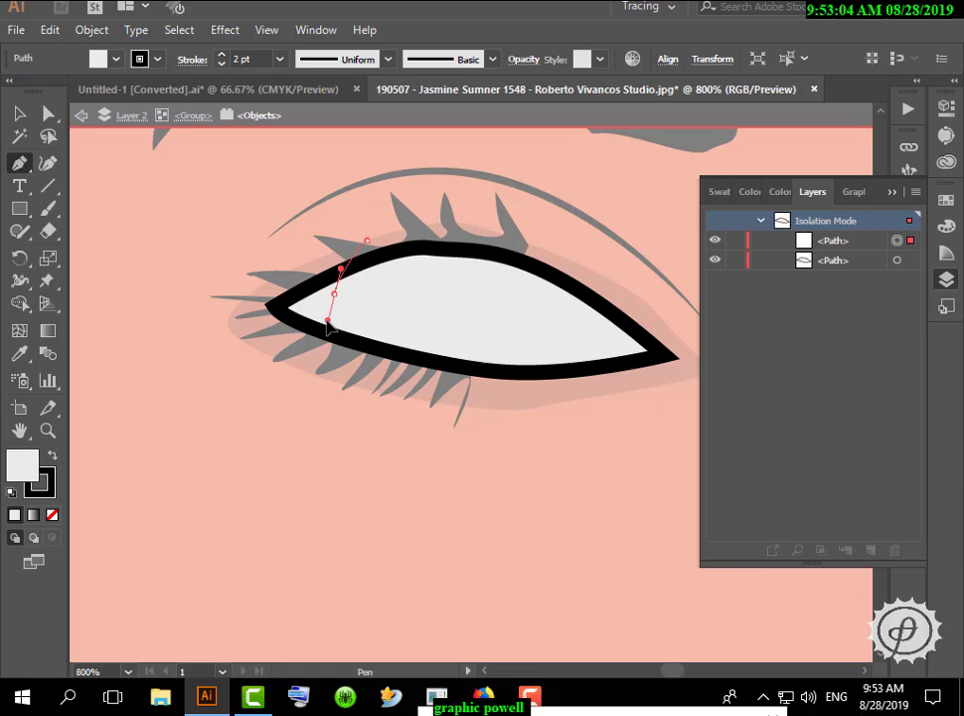
{"action": "left_click_drag", "start_coordinate": [332, 348], "coordinate": [188, 135]}
{"action": "left_click", "coordinate": [49, 30]}
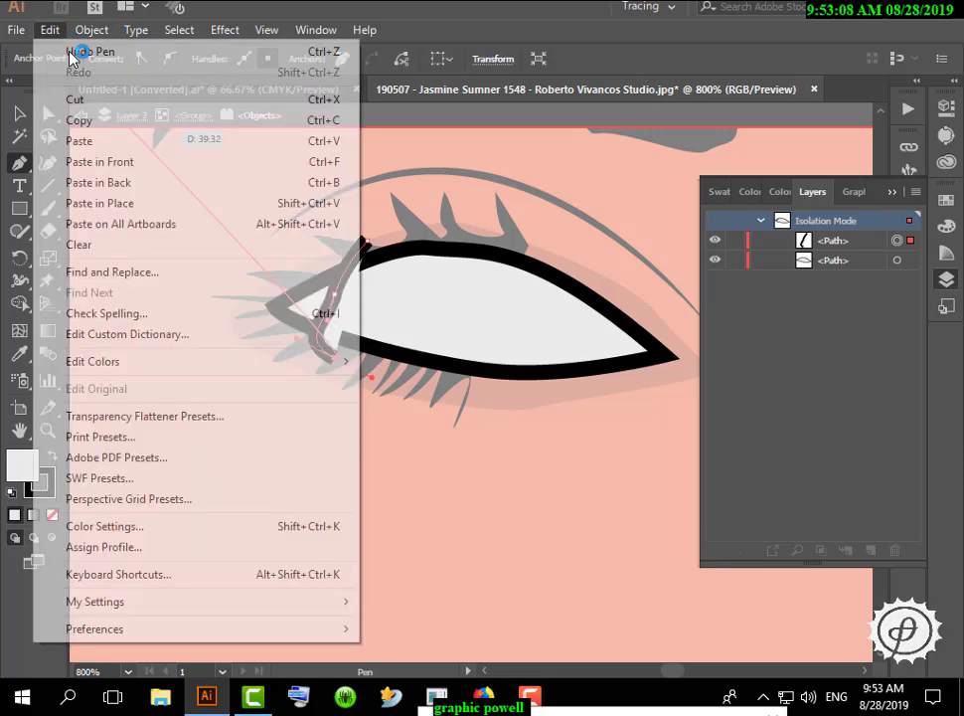
{"action": "left_click", "coordinate": [87, 50]}
{"action": "left_click", "coordinate": [50, 30]}
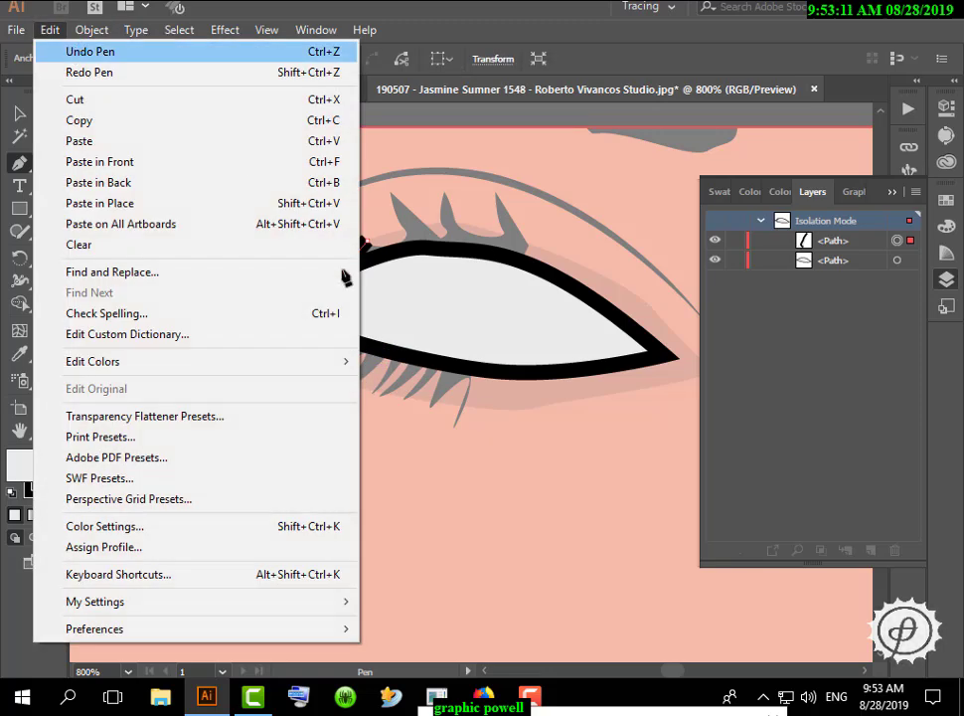
{"action": "left_click", "coordinate": [87, 50]}
Draw an angular Pen outline in the isolated eye group, bending at the outer corner and running around and above the eye
{"action": "left_click_drag", "start_coordinate": [318, 305], "coordinate": [338, 325]}
{"action": "left_click", "coordinate": [353, 359]}
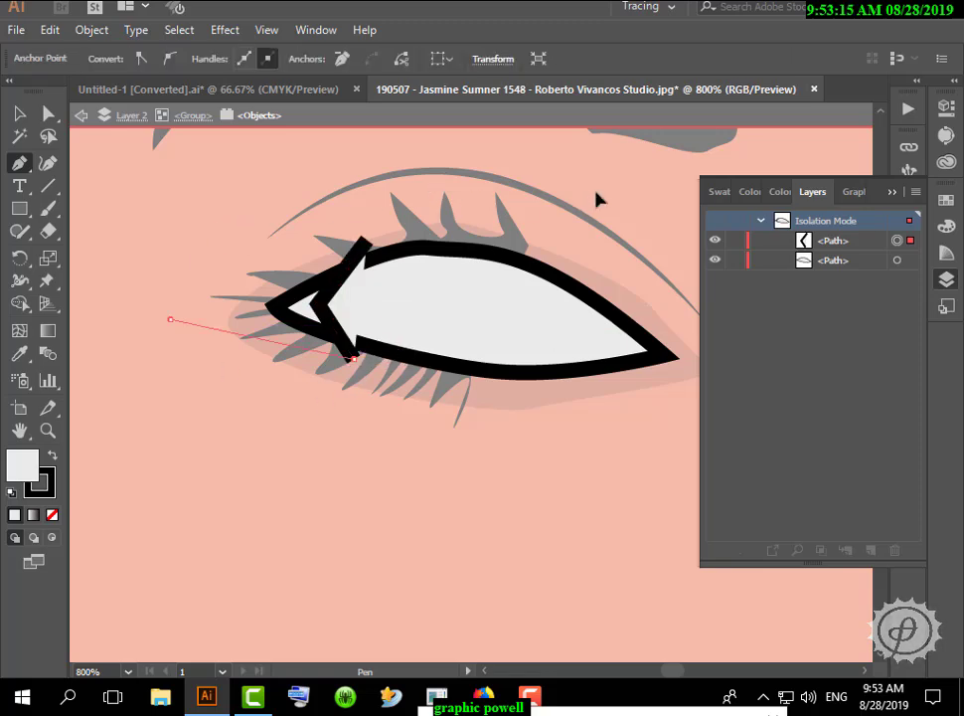
{"action": "left_click", "coordinate": [223, 209]}
{"action": "left_click", "coordinate": [418, 179]}
{"action": "left_click", "coordinate": [596, 190]}
{"action": "left_click", "coordinate": [632, 260]}
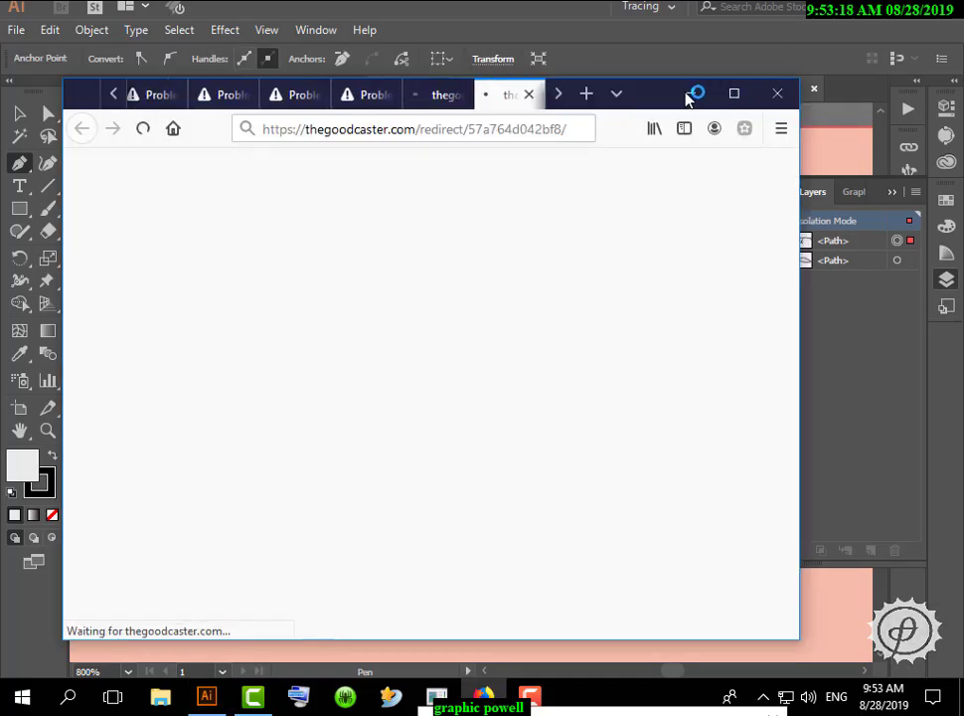
{"action": "left_click", "coordinate": [695, 93]}
{"action": "left_click_drag", "start_coordinate": [530, 278], "coordinate": [380, 254]}
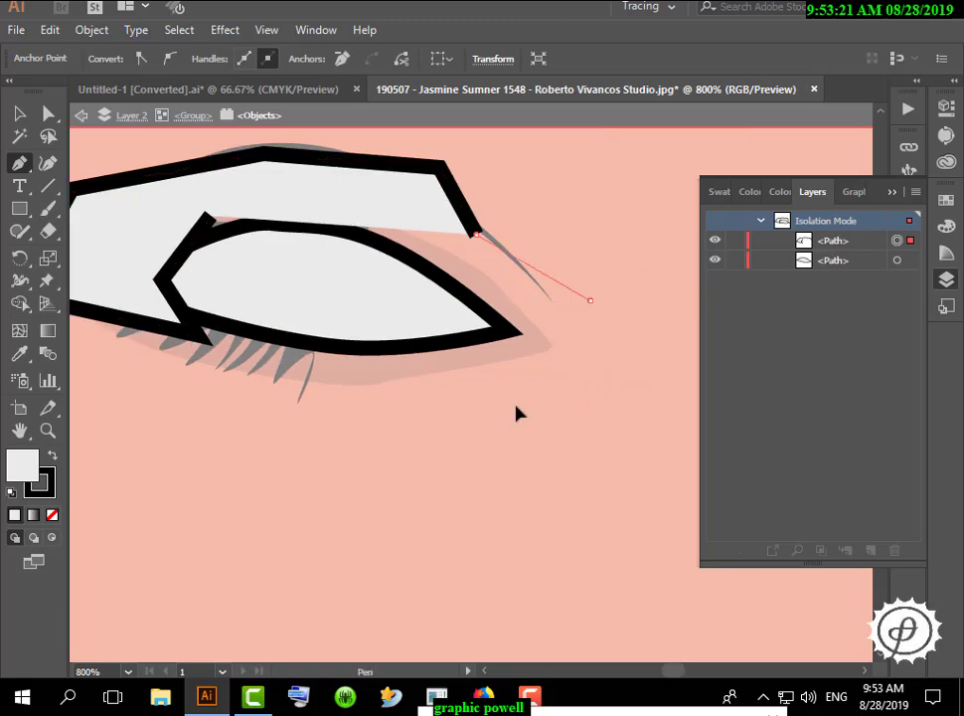
Continue the outline around the inner corner and back across the eye white, close it above the lid, and select the shape
{"action": "left_click", "coordinate": [591, 298]}
{"action": "left_click", "coordinate": [604, 376]}
{"action": "left_click", "coordinate": [517, 405]}
{"action": "left_click", "coordinate": [367, 382]}
{"action": "left_click", "coordinate": [435, 312]}
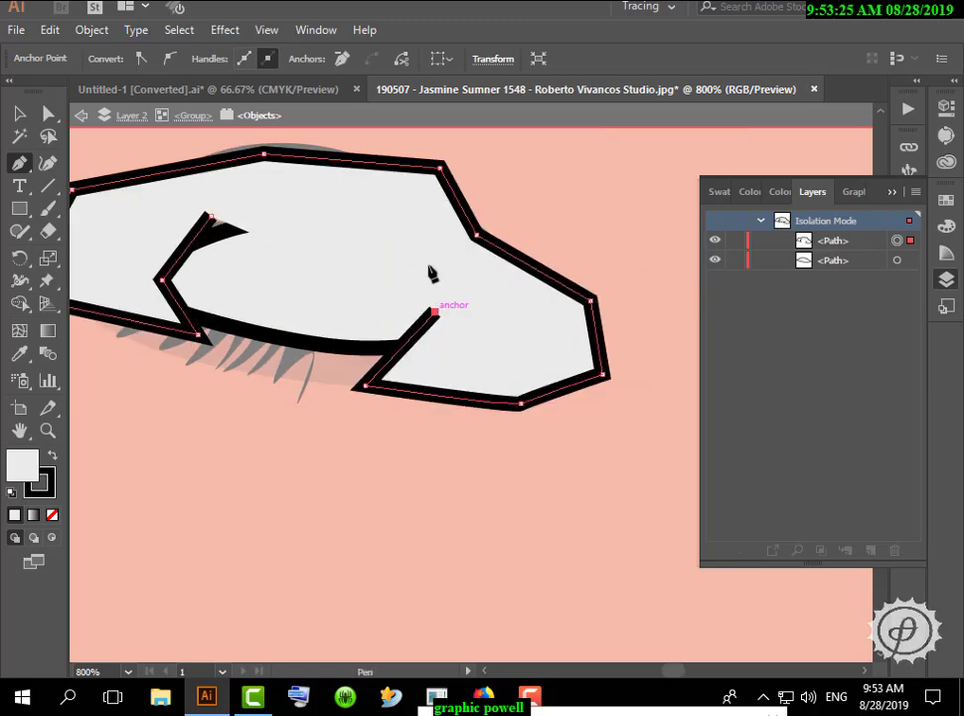
{"action": "left_click_drag", "start_coordinate": [427, 255], "coordinate": [402, 241]}
{"action": "left_click", "coordinate": [331, 186]}
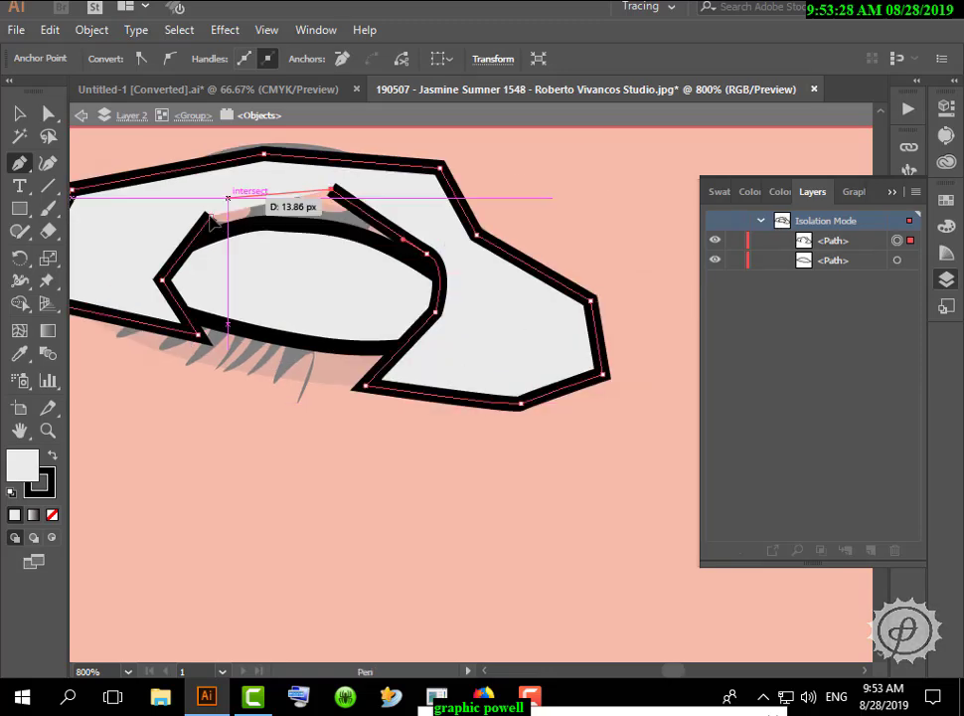
{"action": "left_click", "coordinate": [211, 215]}
{"action": "key", "text": "v"}
{"action": "left_click", "coordinate": [531, 278]}
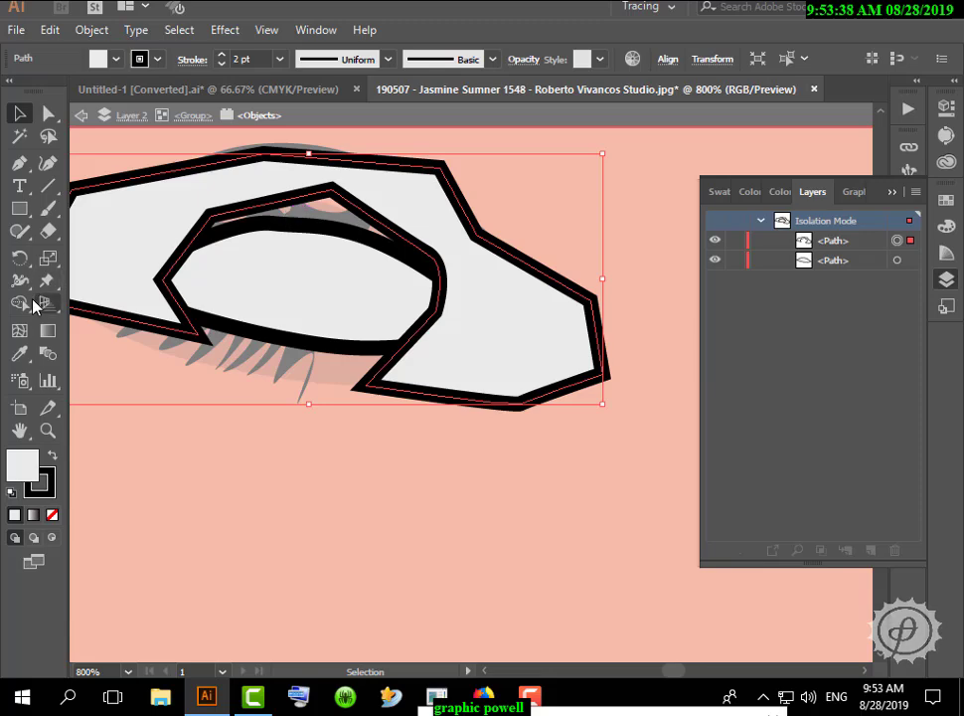
Trim the angular outline against the eye white with Shape Builder, removing everything outside the eye and keeping separate corner pieces
{"action": "left_click", "coordinate": [28, 303]}
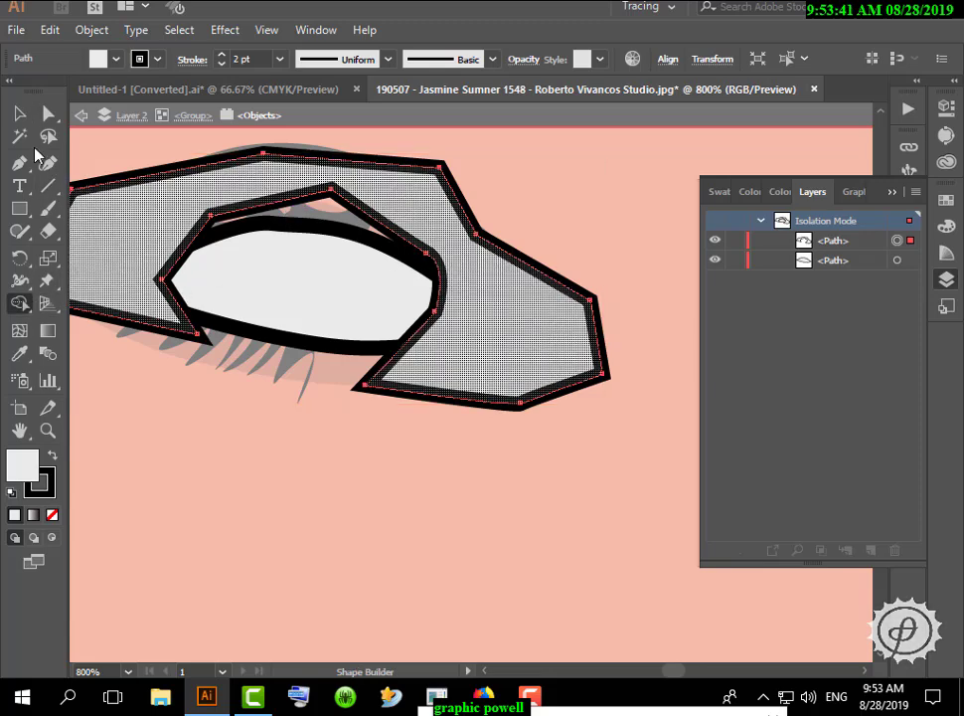
{"action": "key", "text": "v"}
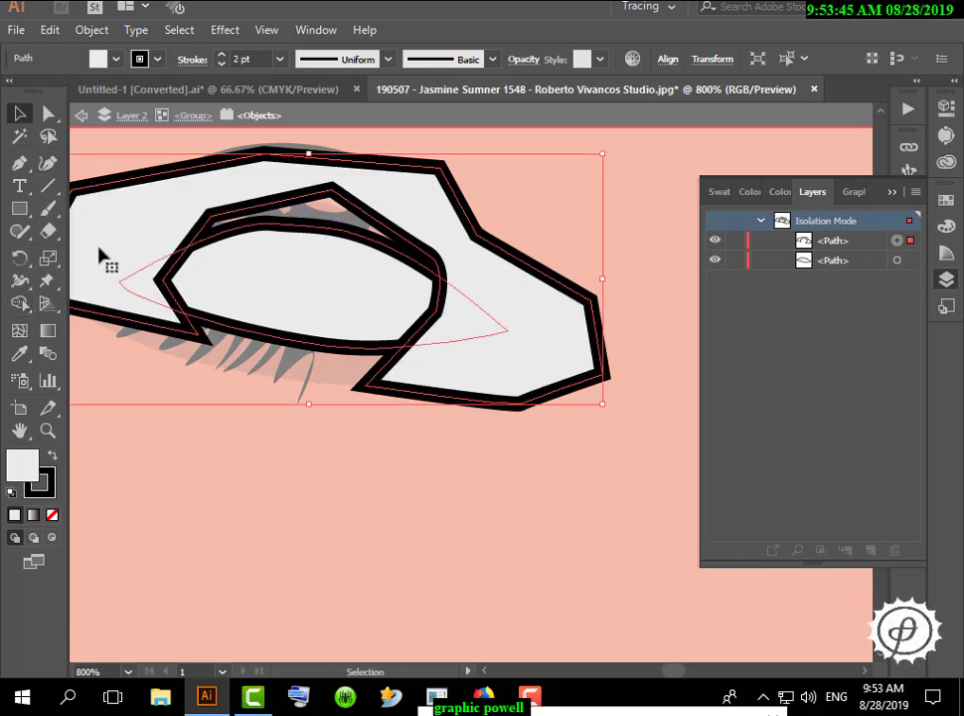
{"action": "left_click", "coordinate": [22, 304]}
{"action": "left_click", "coordinate": [27, 114]}
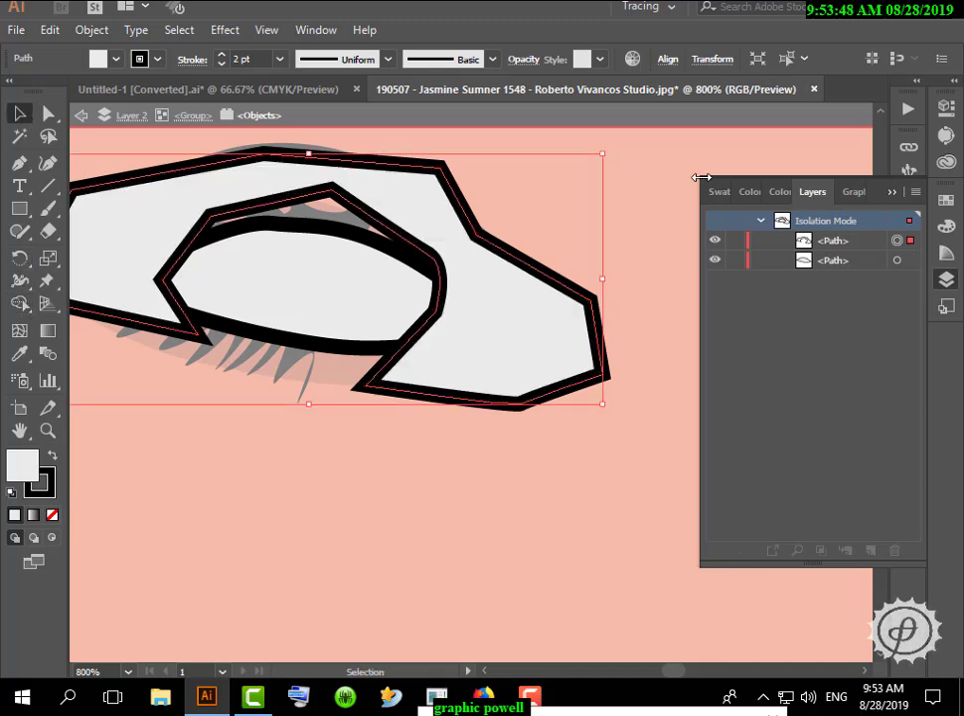
{"action": "left_click", "coordinate": [339, 348]}
{"action": "left_click", "coordinate": [333, 157], "text": "shift"}
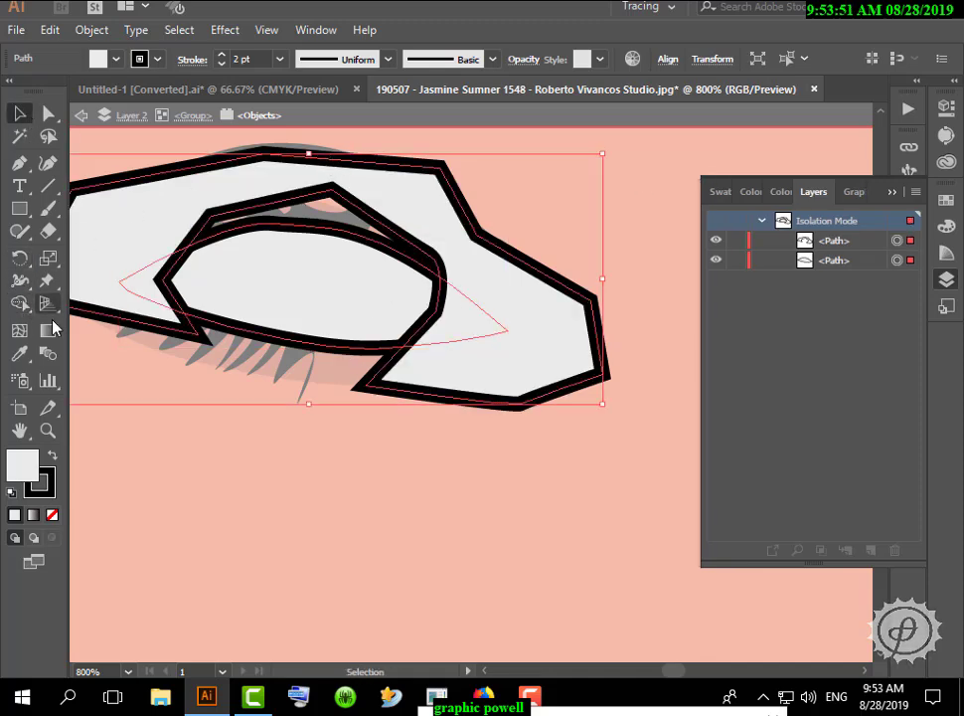
{"action": "key", "text": "shift+m"}
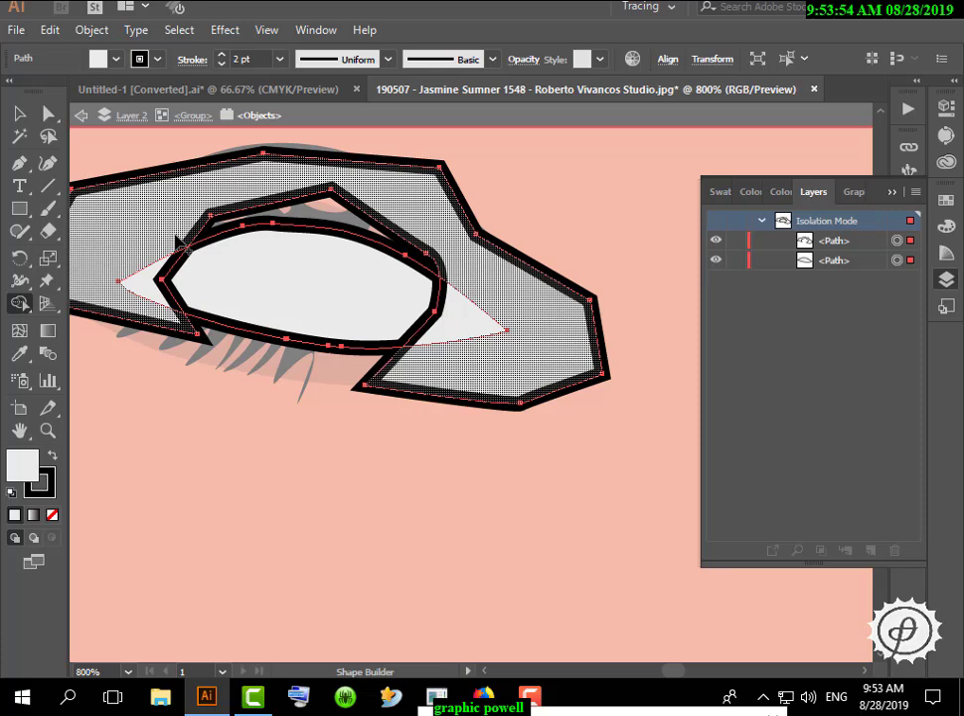
{"action": "left_click", "coordinate": [517, 275], "text": "alt"}
{"action": "key", "text": "v"}
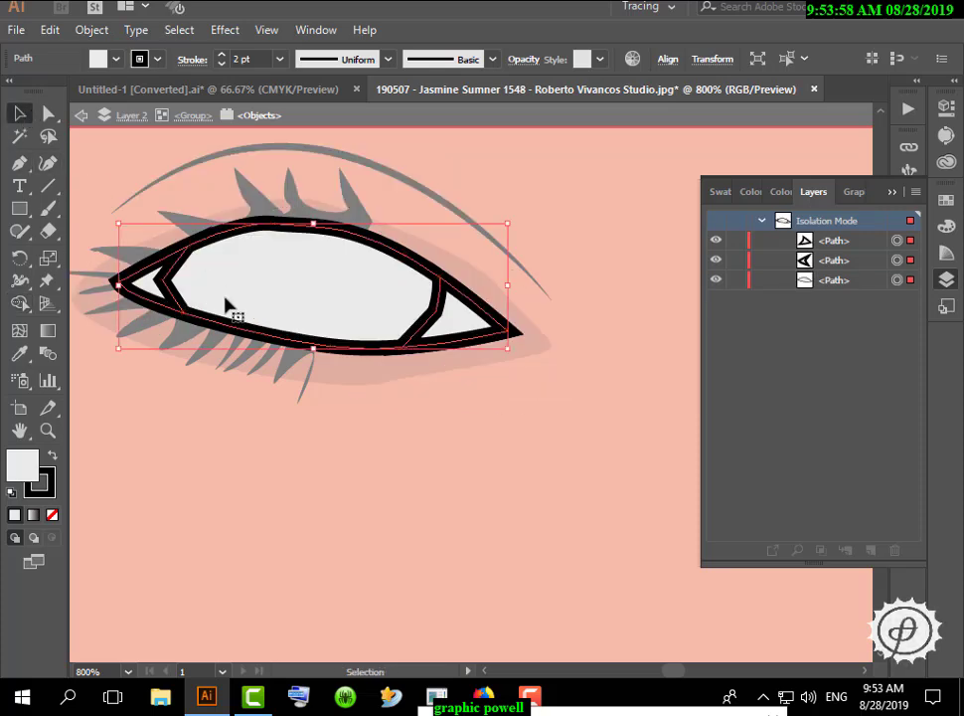
{"action": "left_click", "coordinate": [643, 379]}
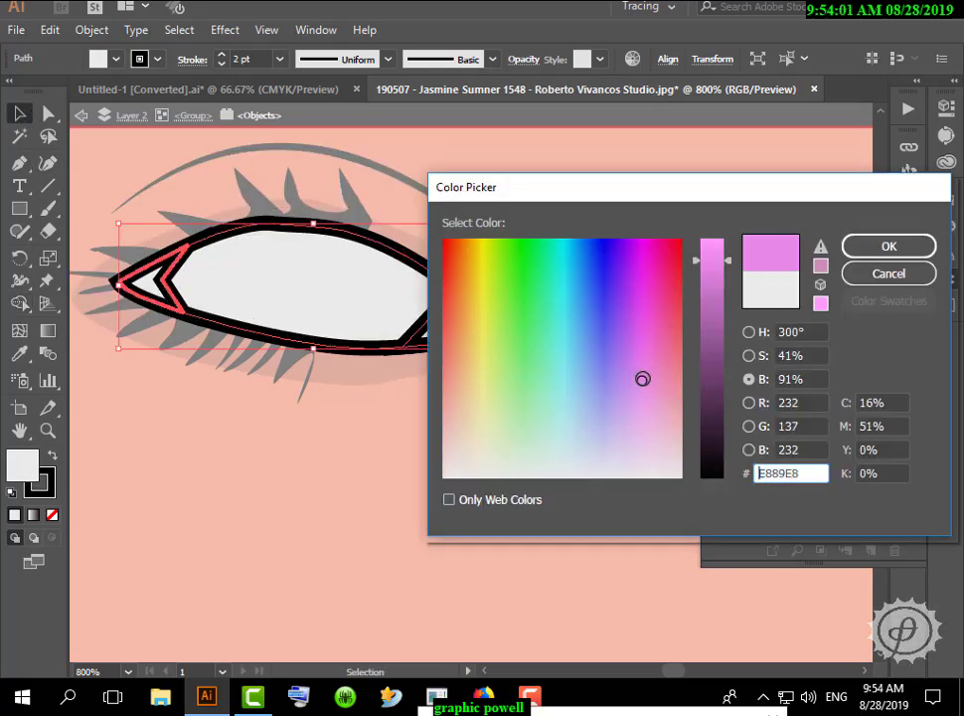
{"action": "left_click", "coordinate": [678, 301]}
{"action": "left_click", "coordinate": [711, 360]}
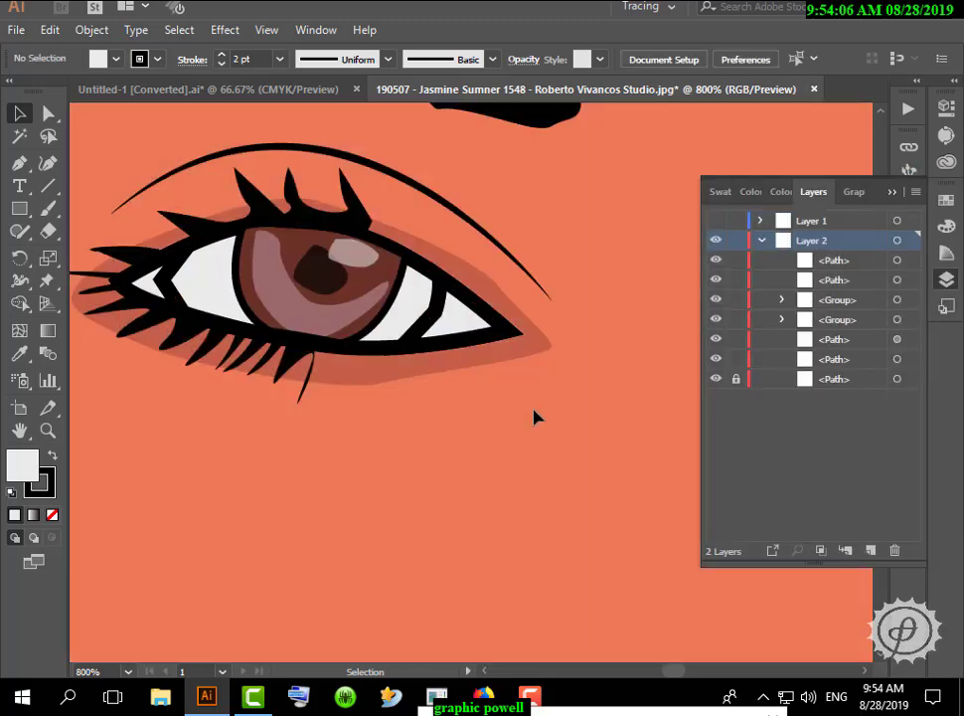
Remove the stroke from the eye white's inner-corner piece, fill it with grey C1C1C1, and leave the isolated eye group
{"action": "double_click", "coordinate": [442, 316]}
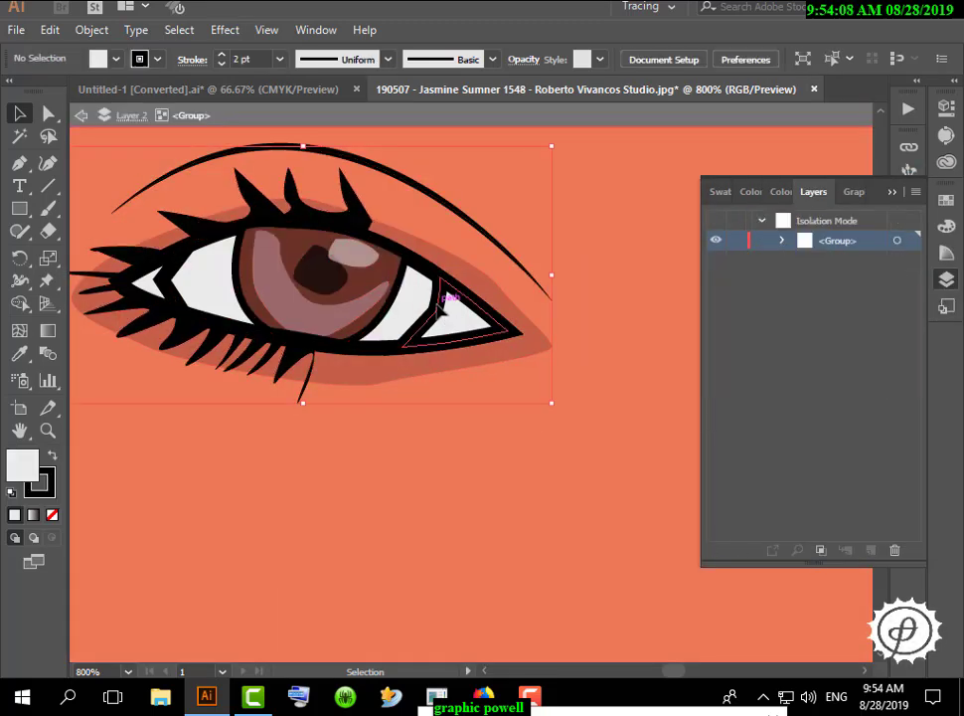
{"action": "left_click", "coordinate": [222, 65]}
{"action": "left_click", "coordinate": [221, 64]}
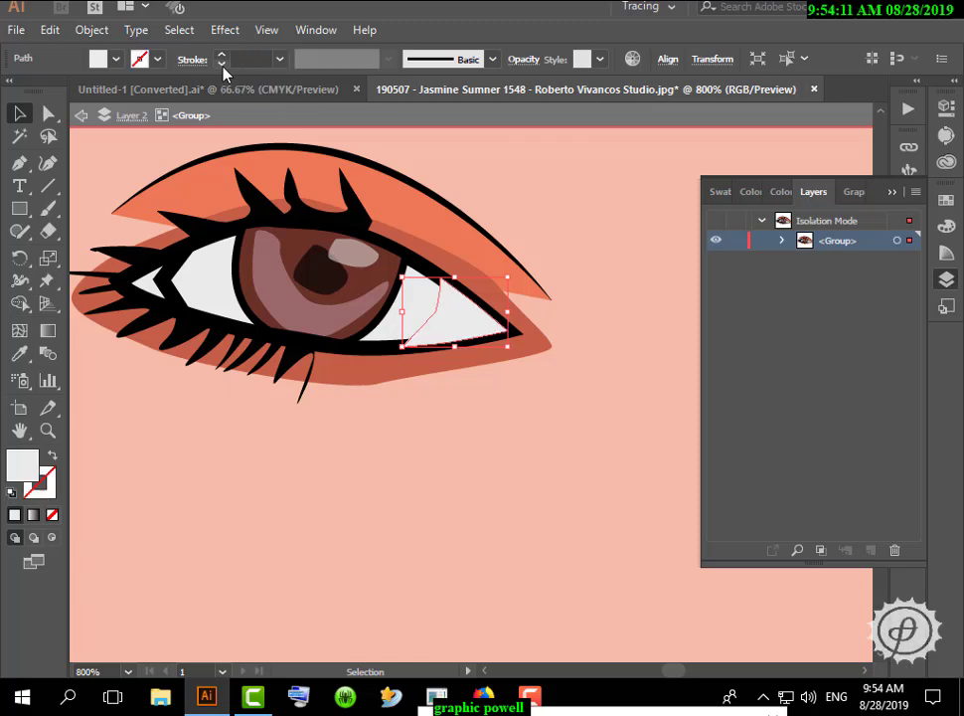
{"action": "left_click", "coordinate": [711, 296]}
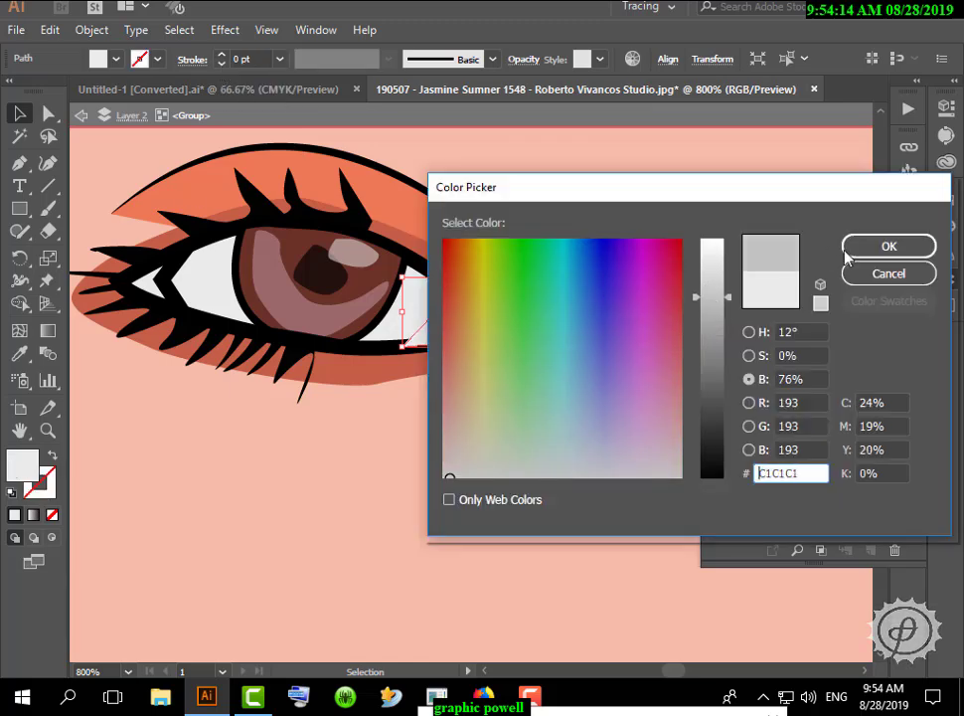
{"action": "left_click", "coordinate": [849, 254]}
{"action": "double_click", "coordinate": [513, 464]}
{"action": "double_click", "coordinate": [437, 331]}
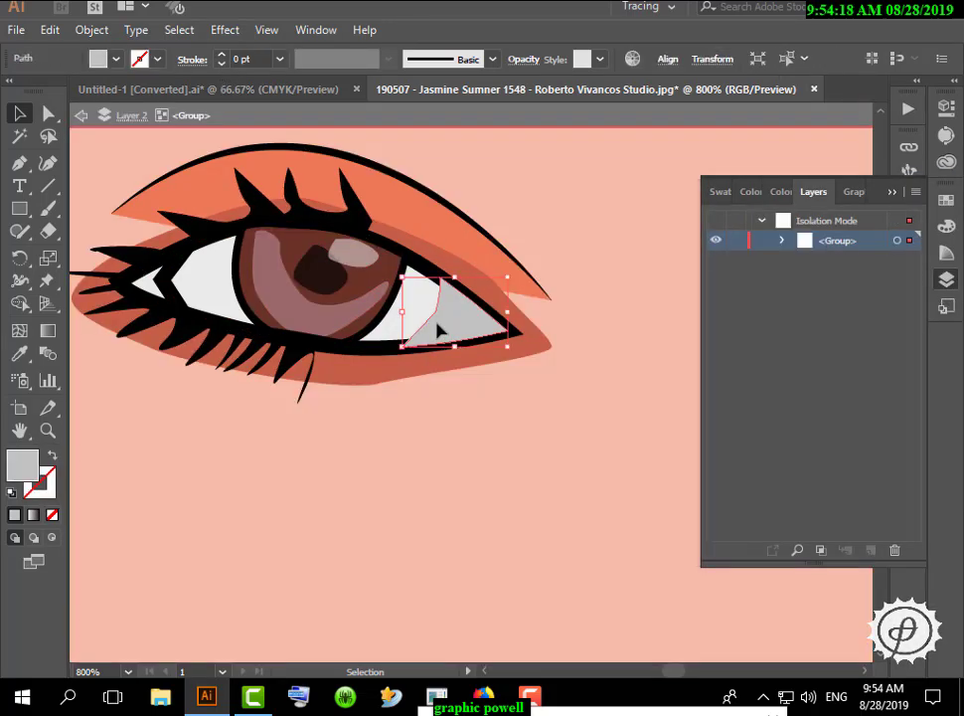
{"action": "double_click", "coordinate": [592, 373]}
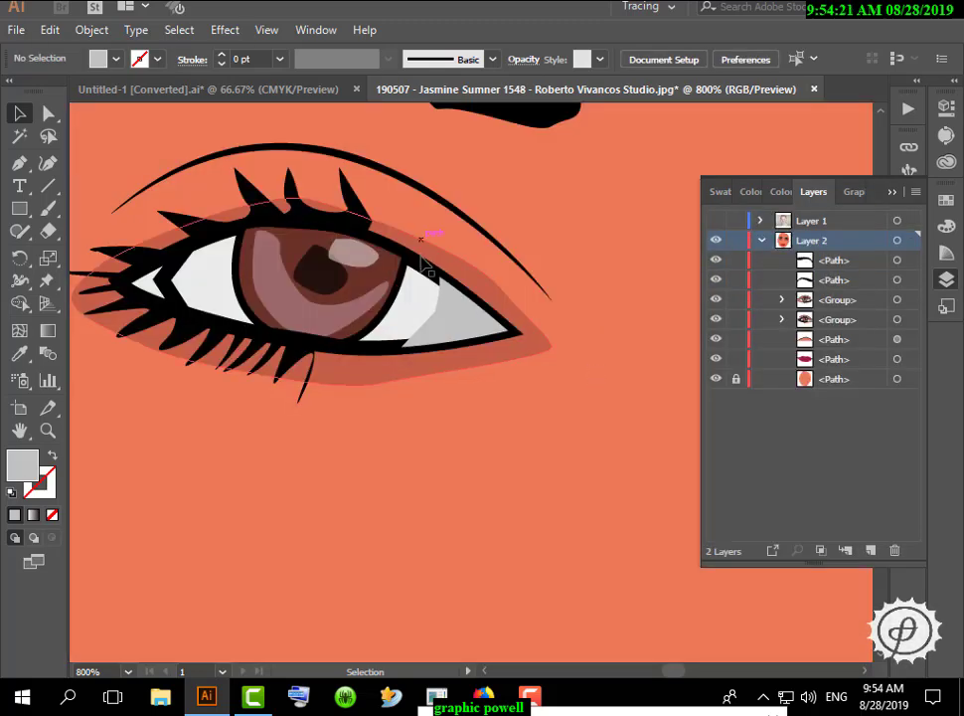
Remove the stroke from the eye white's outer-corner piece, fill it with light grey D1D1D1, and leave the isolated group
{"action": "double_click", "coordinate": [181, 279]}
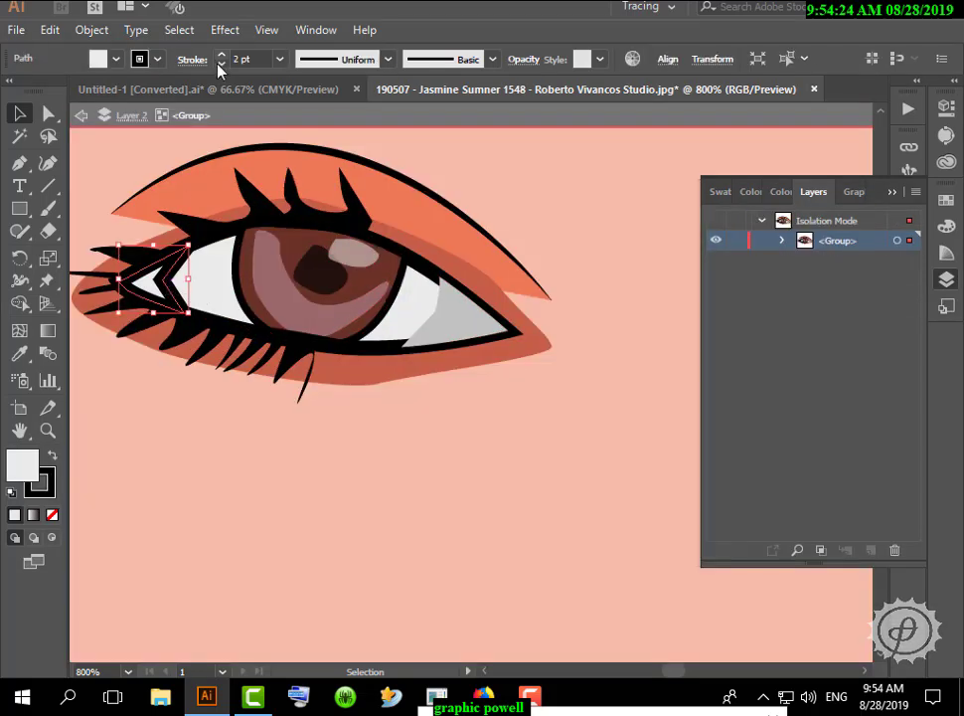
{"action": "left_click", "coordinate": [221, 64]}
{"action": "double_click", "coordinate": [23, 464]}
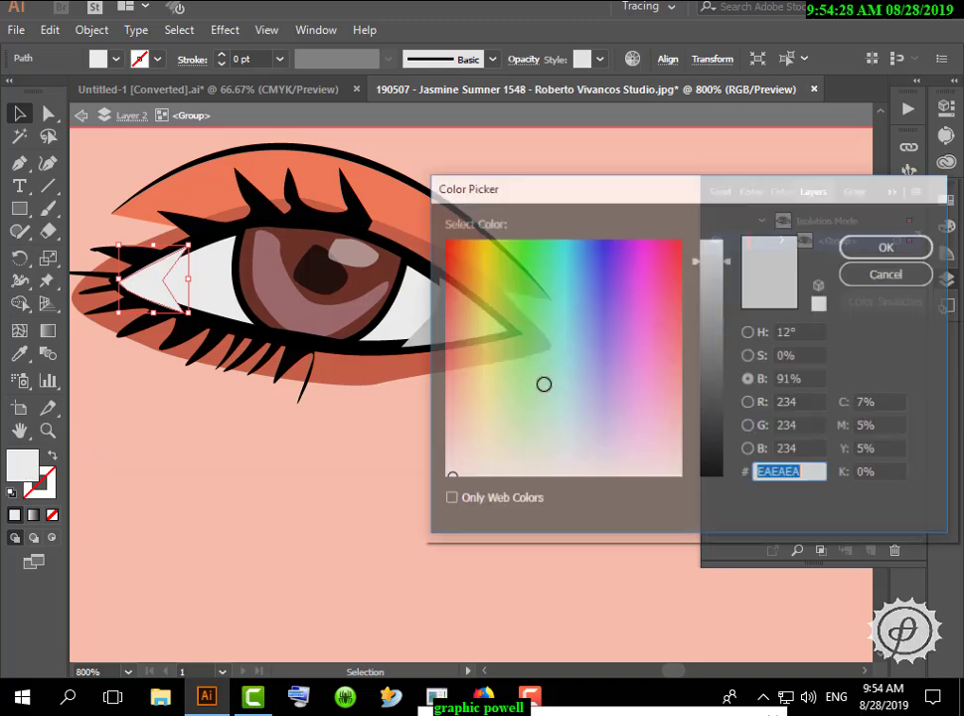
{"action": "left_click_drag", "start_coordinate": [710, 404], "coordinate": [725, 282]}
{"action": "left_click", "coordinate": [885, 246]}
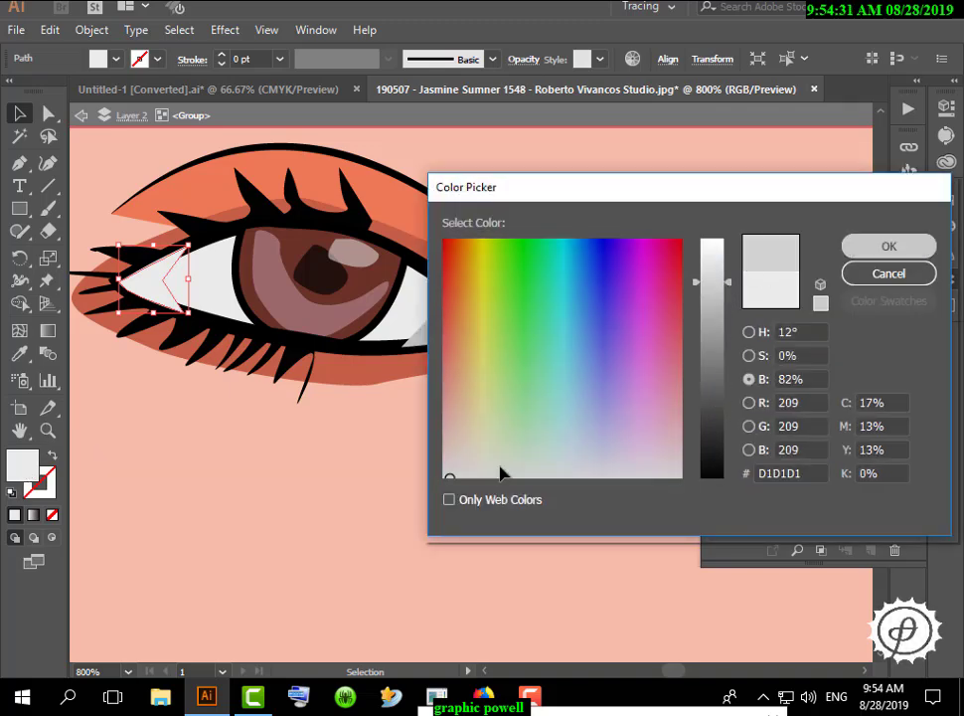
{"action": "double_click", "coordinate": [445, 452]}
{"action": "scroll", "coordinate": [445, 458], "scroll_direction": "down", "scroll_amount": 2}
{"action": "scroll", "coordinate": [418, 463], "scroll_direction": "up", "scroll_amount": 1}
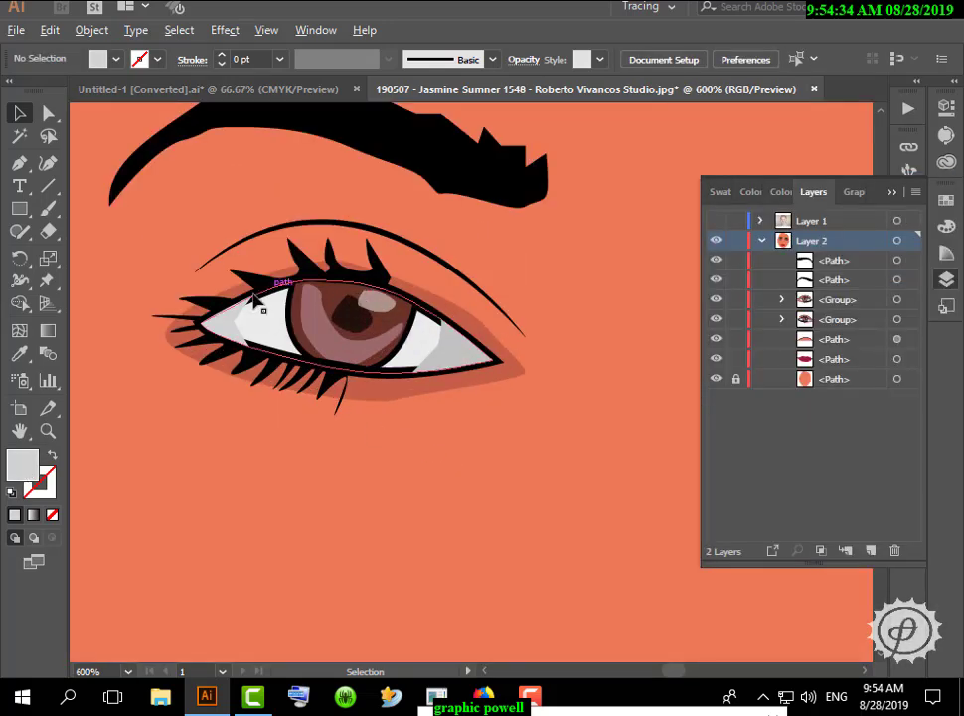
{"action": "scroll", "coordinate": [257, 311], "scroll_direction": "up", "scroll_amount": 1}
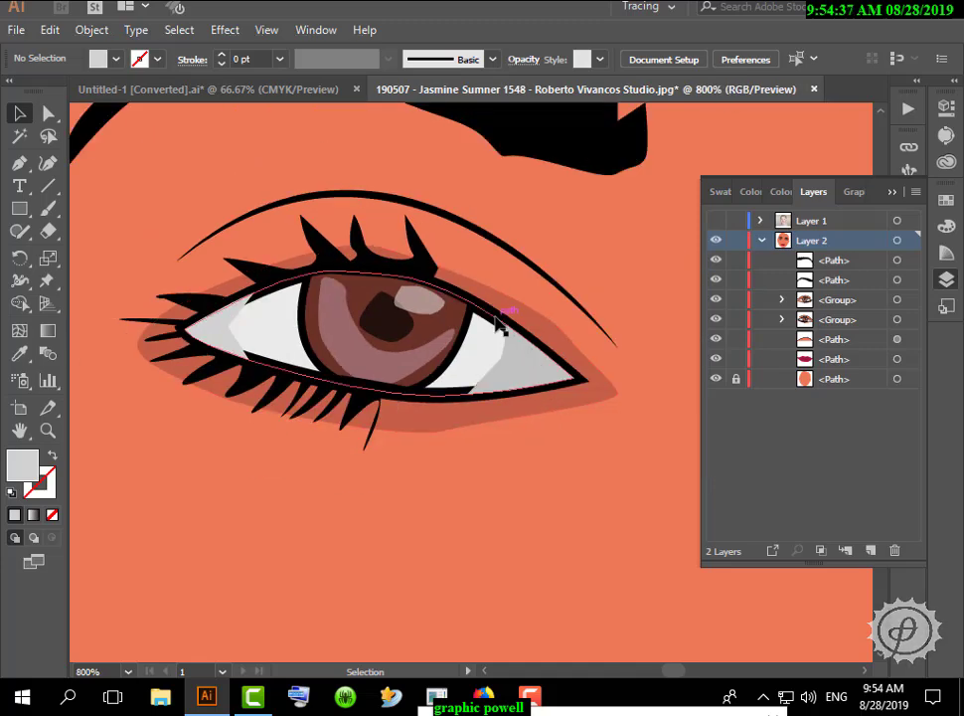
{"action": "left_click", "coordinate": [501, 323]}
{"action": "double_click", "coordinate": [497, 320]}
{"action": "left_click", "coordinate": [509, 360]}
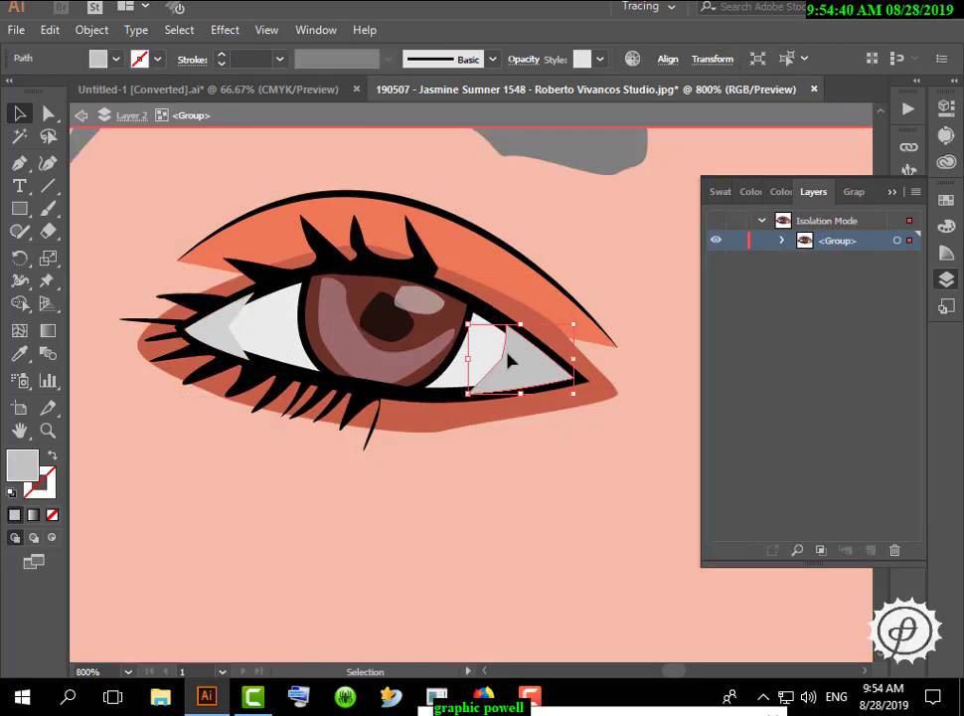
{"action": "left_click", "coordinate": [220, 335], "text": "shift"}
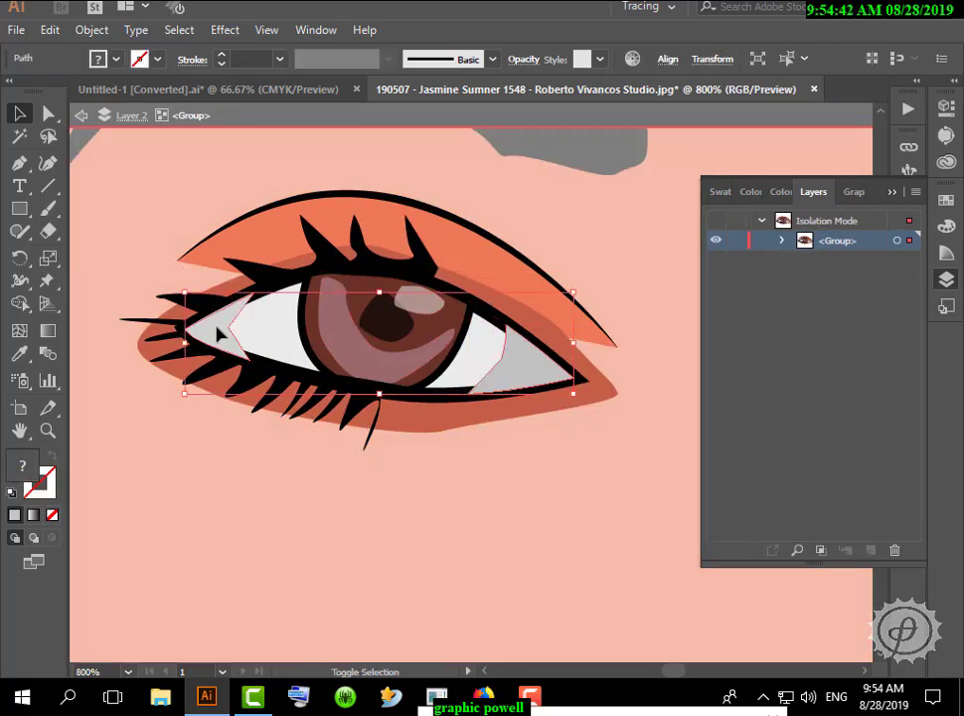
{"action": "double_click", "coordinate": [499, 320]}
{"action": "double_click", "coordinate": [529, 481]}
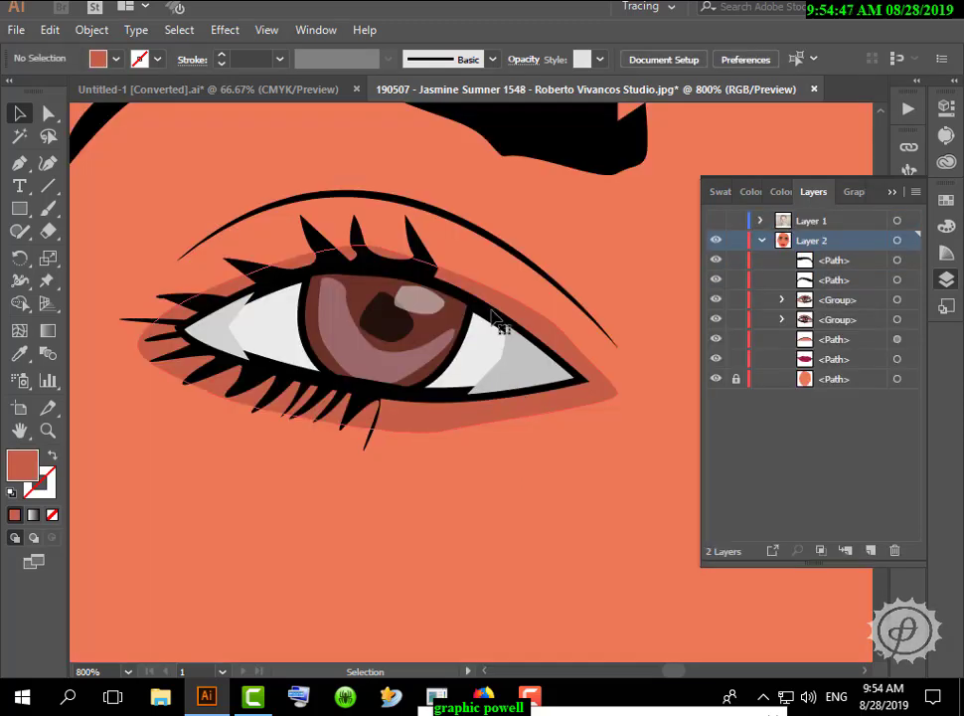
Isolate the eye-white path, copy it, paste the duplicate in front, and leave isolation
{"action": "left_click", "coordinate": [500, 328]}
{"action": "double_click", "coordinate": [481, 309]}
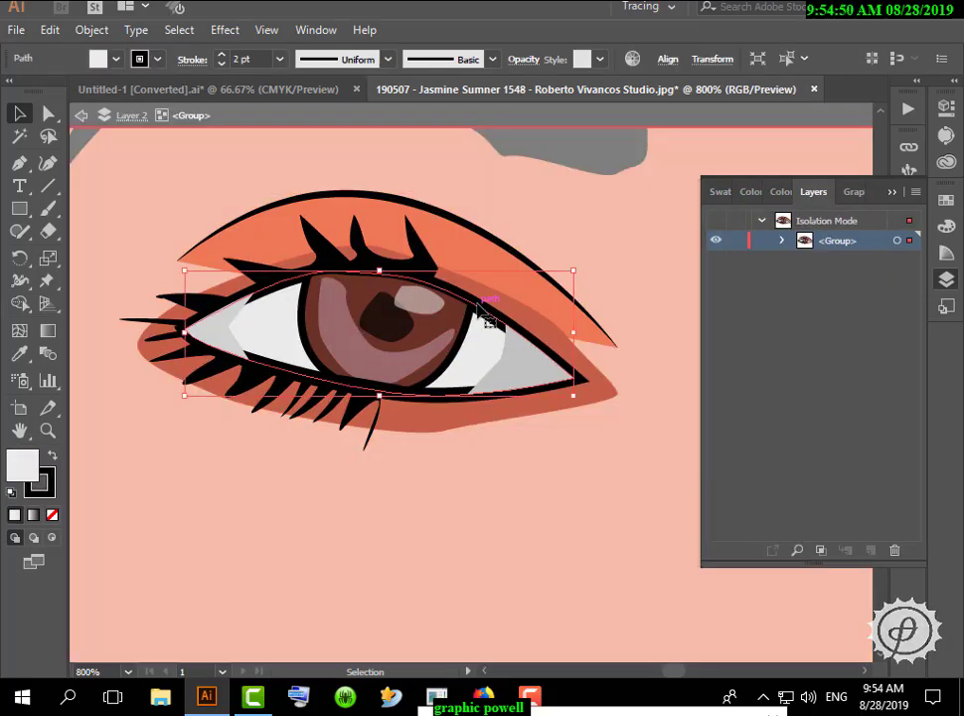
{"action": "double_click", "coordinate": [485, 311]}
{"action": "left_click", "coordinate": [51, 30]}
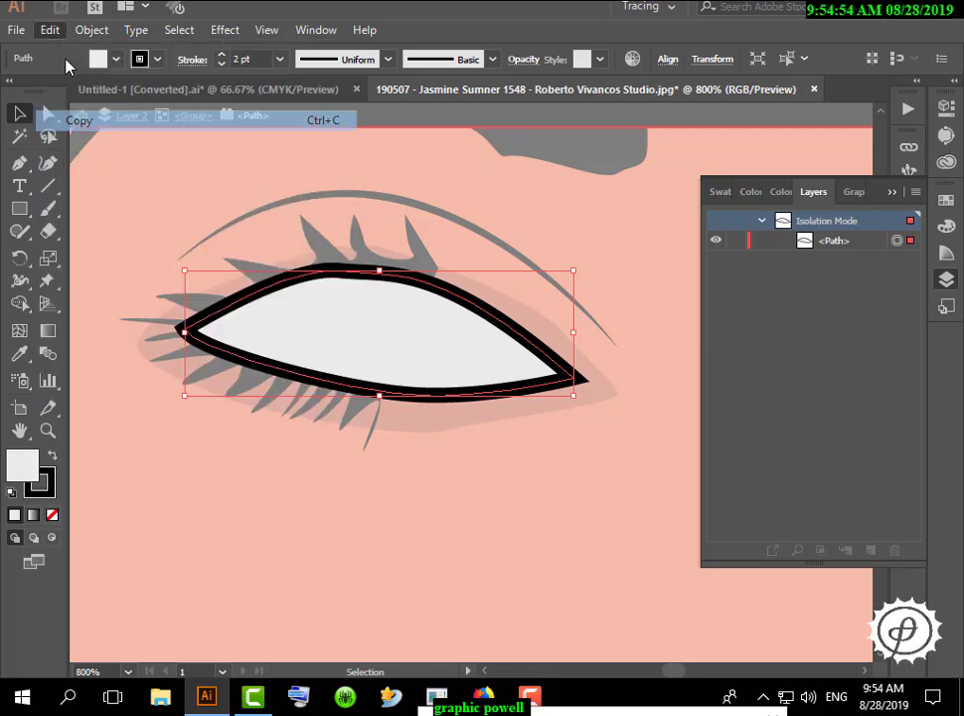
{"action": "left_click", "coordinate": [99, 162]}
{"action": "double_click", "coordinate": [508, 503]}
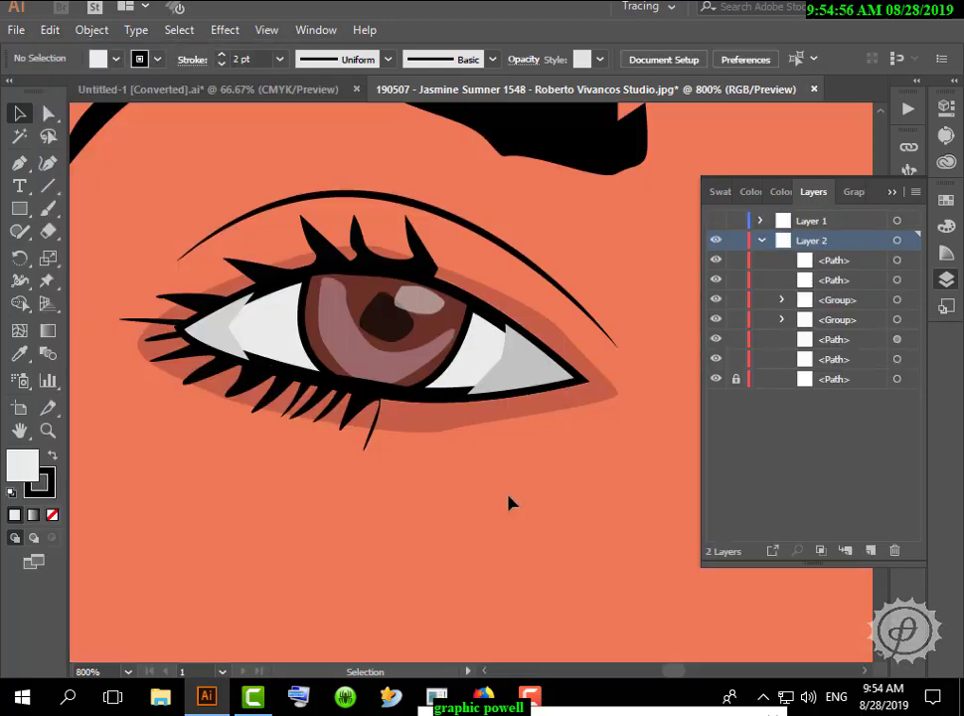
Isolate the eye group and bring the duplicated eye-white path to the front
{"action": "left_click", "coordinate": [283, 284]}
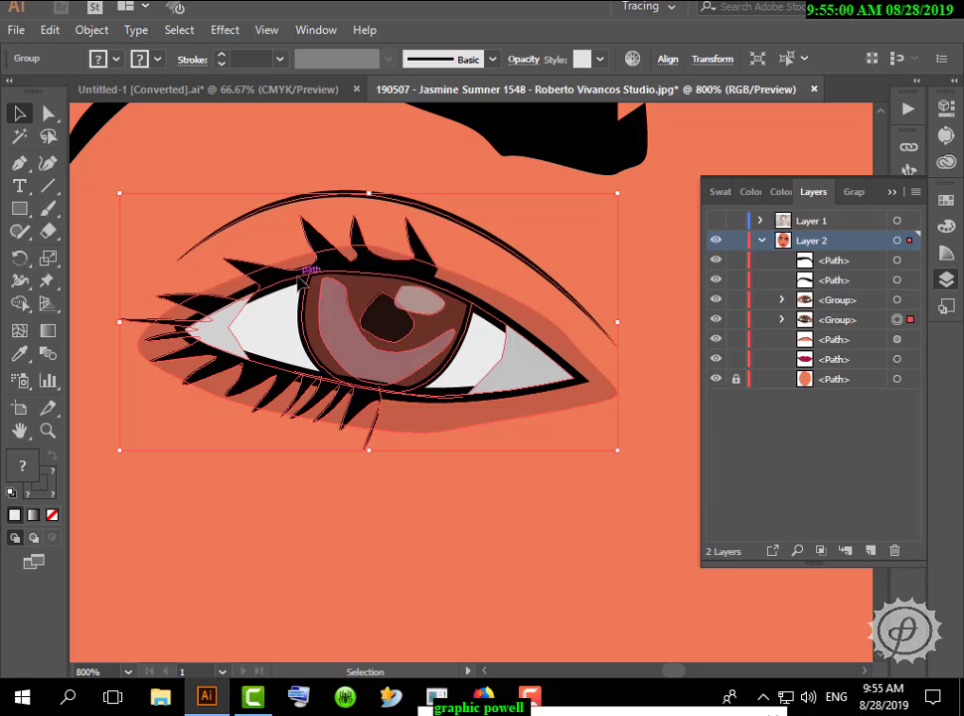
{"action": "double_click", "coordinate": [303, 282]}
{"action": "left_click", "coordinate": [91, 30]}
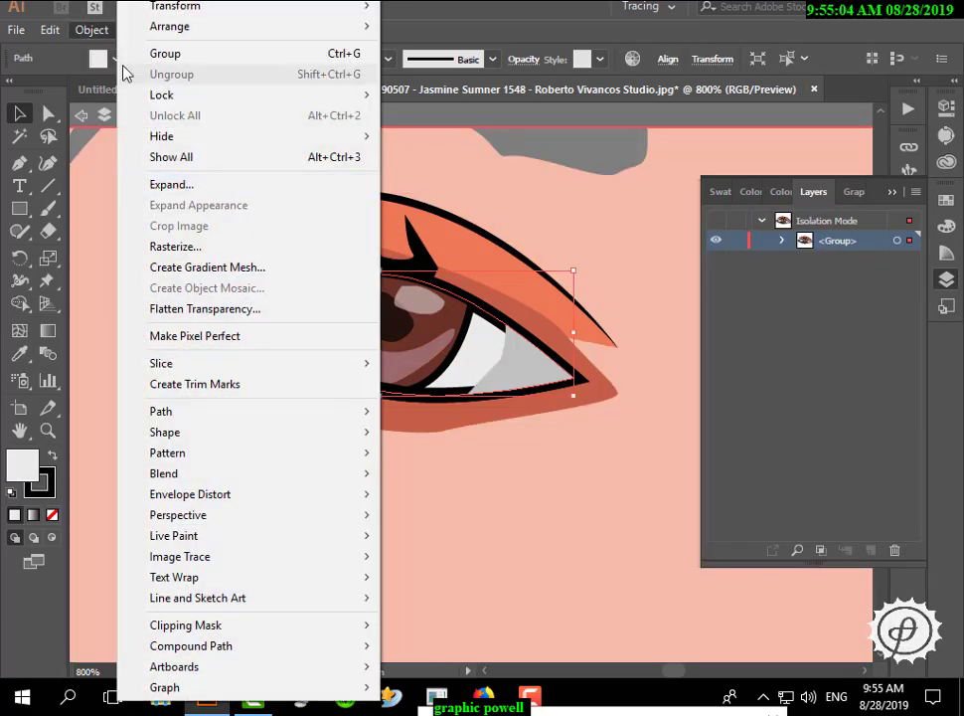
{"action": "right_click", "coordinate": [490, 318]}
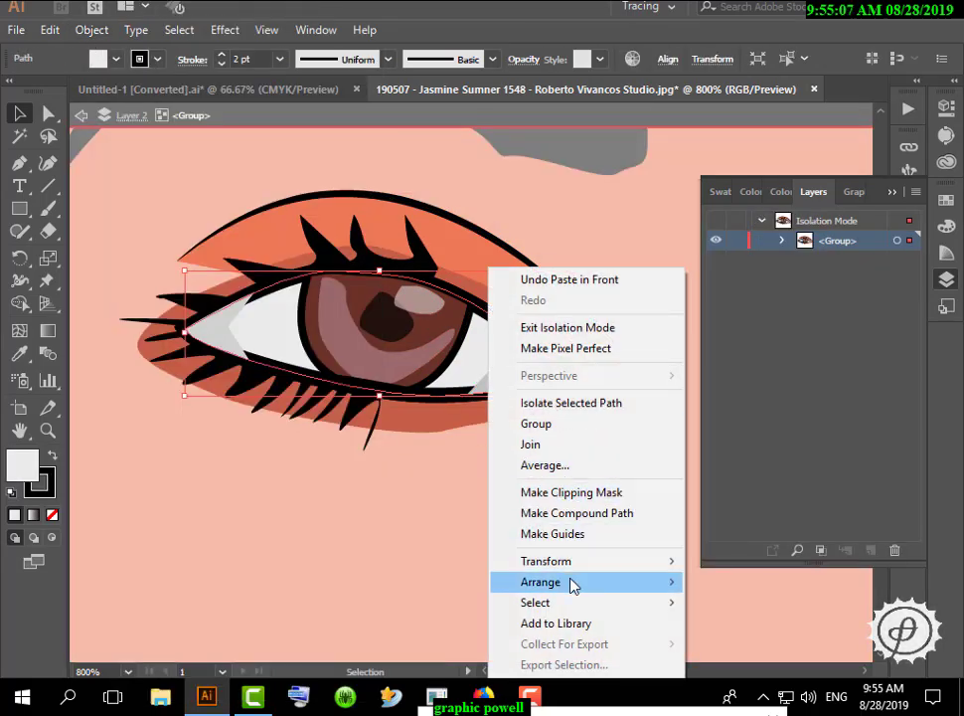
{"action": "mouse_move", "coordinate": [572, 584]}
{"action": "left_click", "coordinate": [718, 578]}
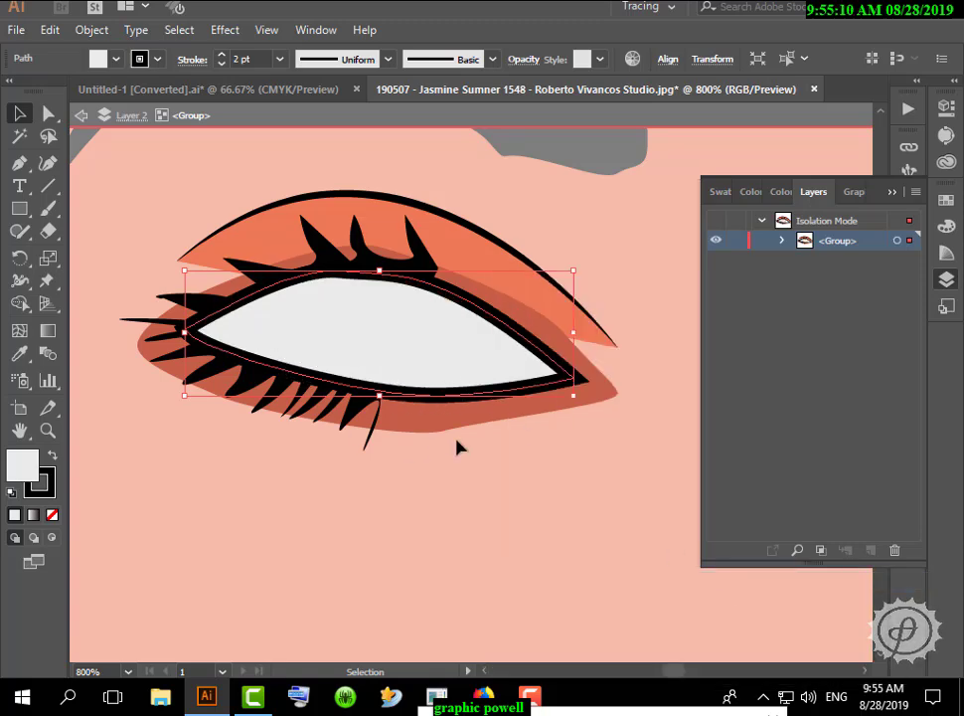
Remove the fill from the duplicated eye-white path, keeping its black 2 pt stroke, and leave the isolated group
{"action": "left_click", "coordinate": [97, 58]}
{"action": "left_click", "coordinate": [17, 91]}
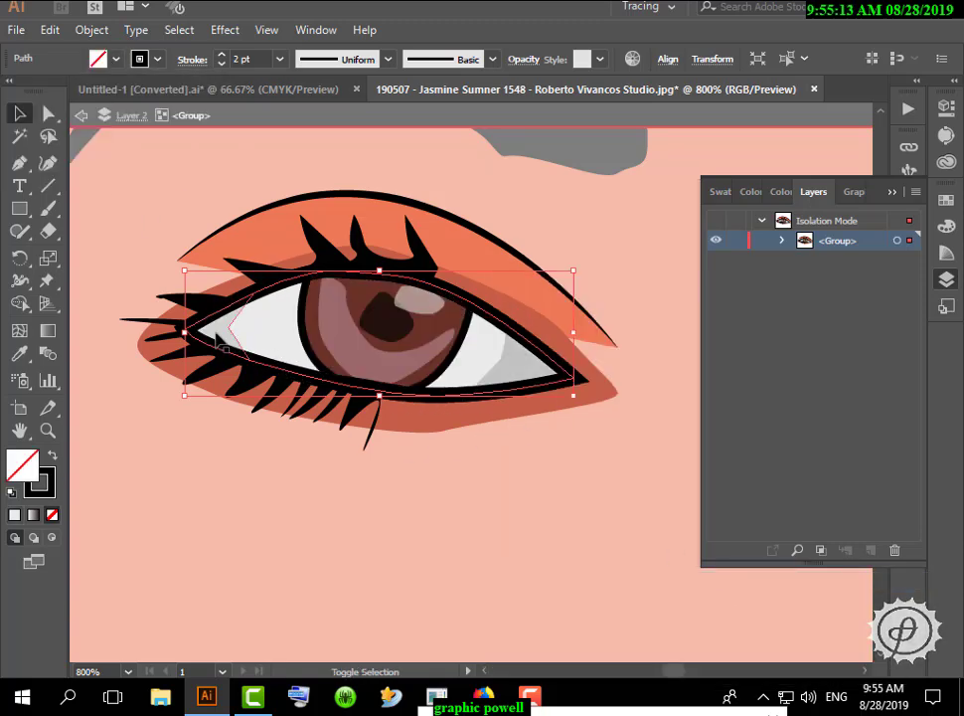
{"action": "right_click", "coordinate": [513, 370]}
{"action": "left_click", "coordinate": [594, 347]}
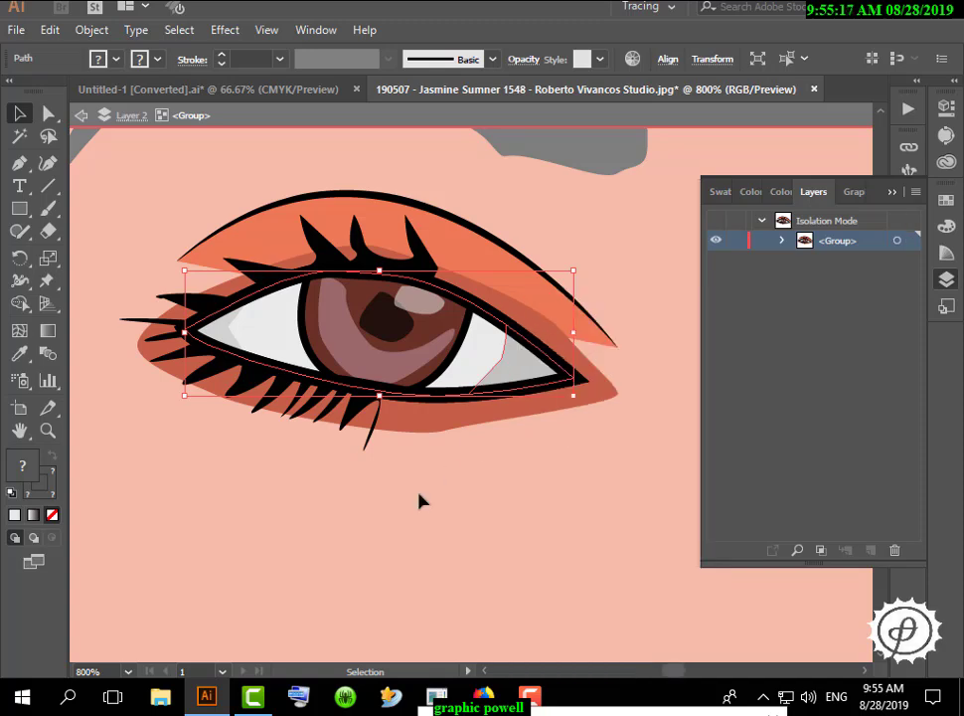
{"action": "key", "text": "ctrl+1"}
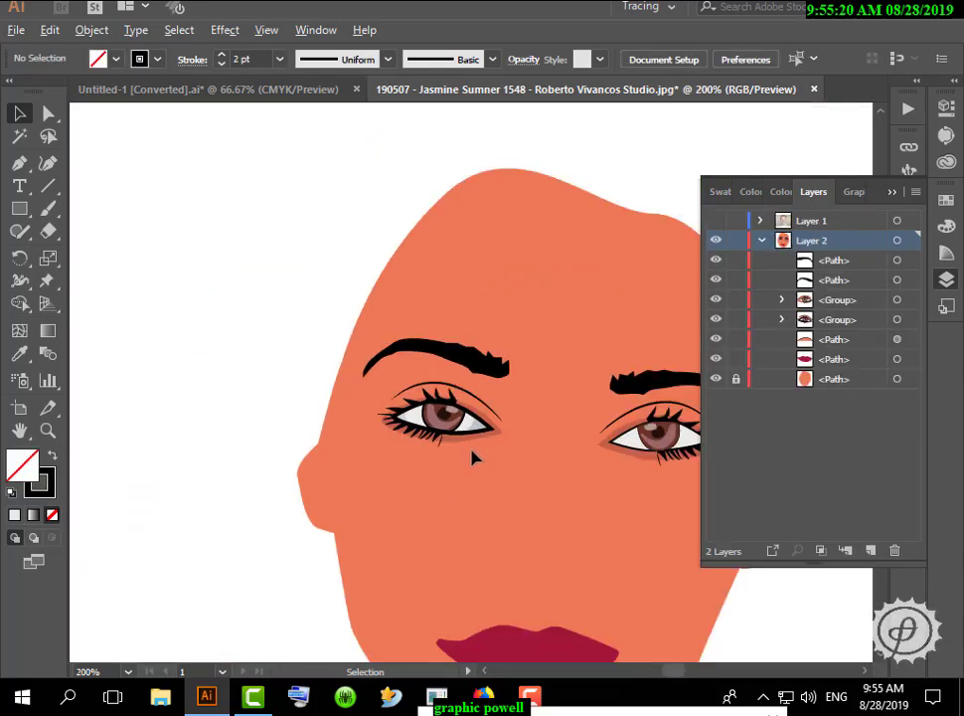
Apply the iris's brown to the inner-corner piece with the Eyedropper and lighten its fill to 843D31
{"action": "scroll", "coordinate": [473, 456], "scroll_direction": "up", "scroll_amount": 4}
{"action": "double_click", "coordinate": [481, 398]}
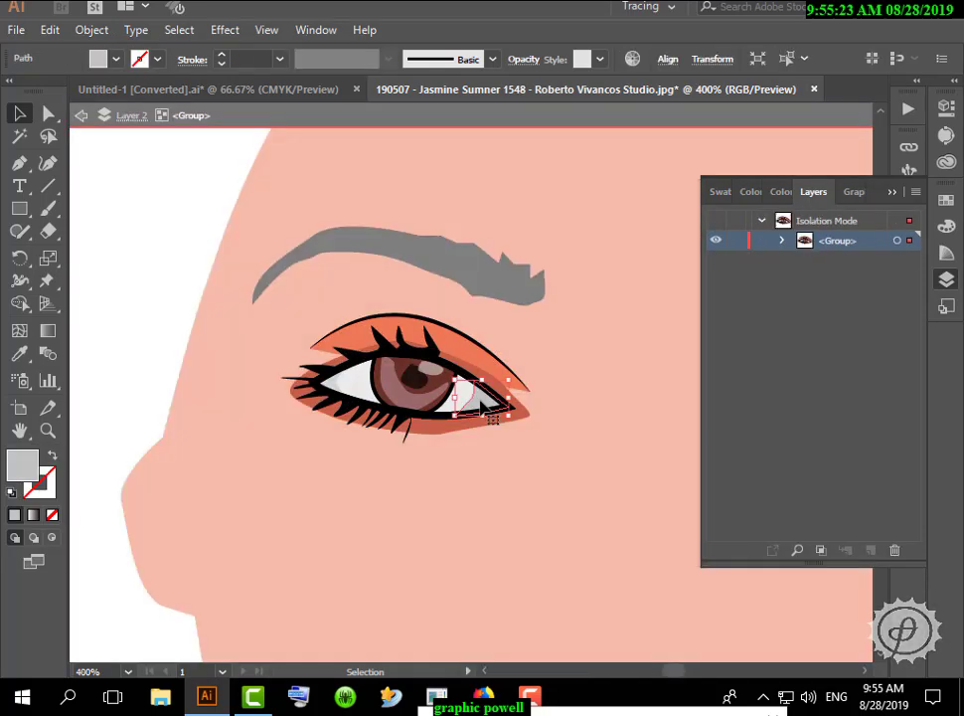
{"action": "double_click", "coordinate": [30, 468]}
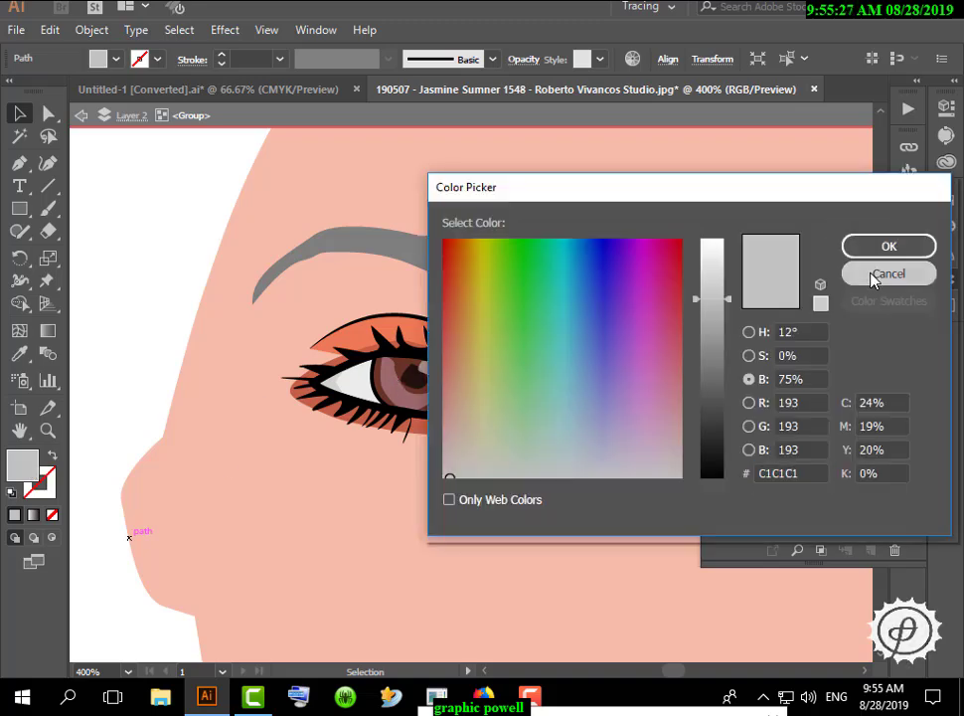
{"action": "left_click", "coordinate": [875, 273]}
{"action": "left_click", "coordinate": [20, 354]}
{"action": "left_click", "coordinate": [409, 373]}
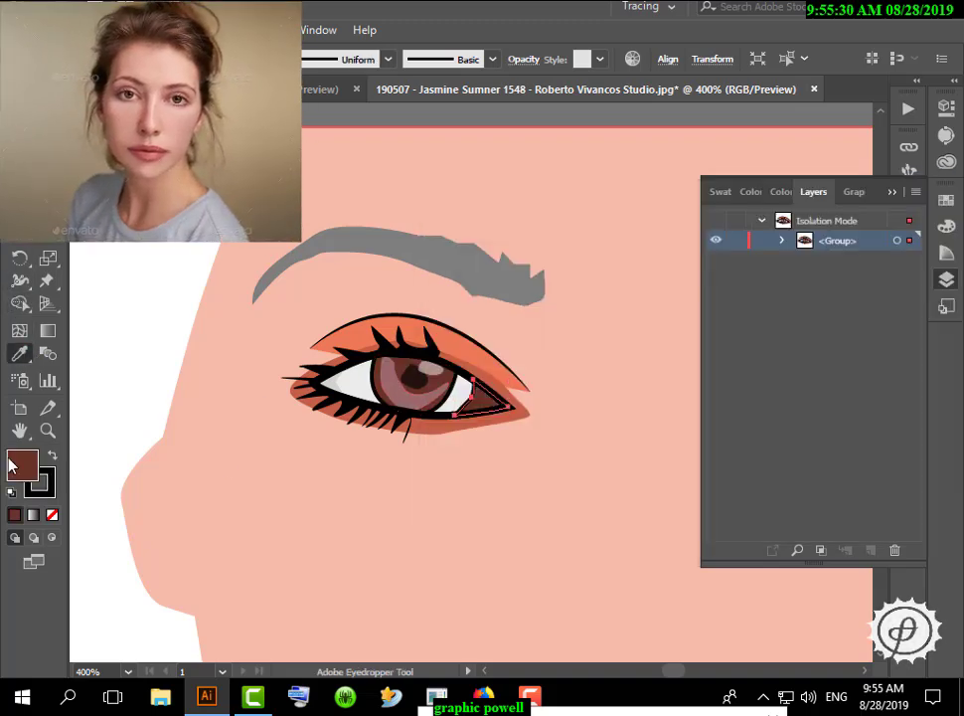
{"action": "left_click_drag", "start_coordinate": [716, 339], "coordinate": [716, 353]}
{"action": "left_click", "coordinate": [877, 248]}
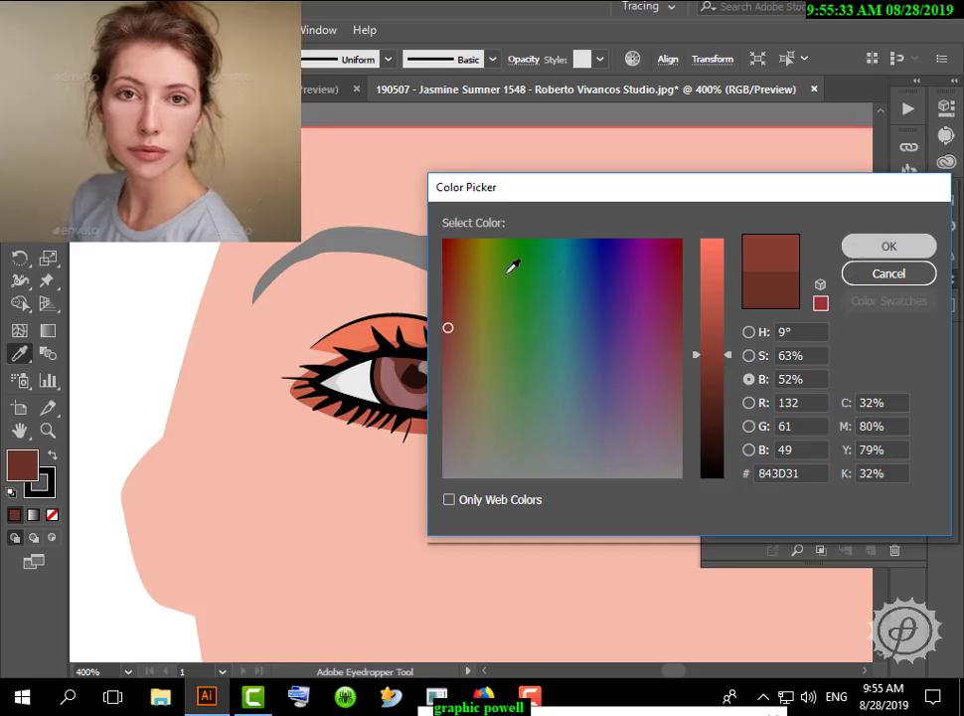
Isolate the eye group, remove the inner-corner piece's stroke and reduce its opacity
{"action": "left_click", "coordinate": [20, 115]}
{"action": "double_click", "coordinate": [291, 245]}
{"action": "double_click", "coordinate": [484, 403]}
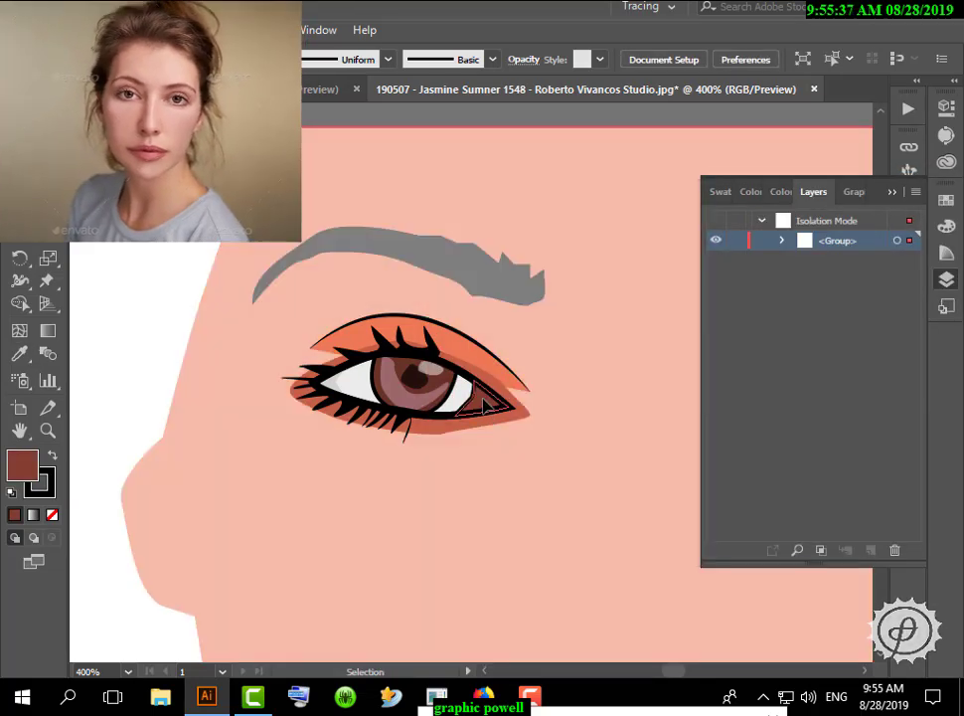
{"action": "left_click", "coordinate": [482, 401]}
{"action": "left_click", "coordinate": [221, 64]}
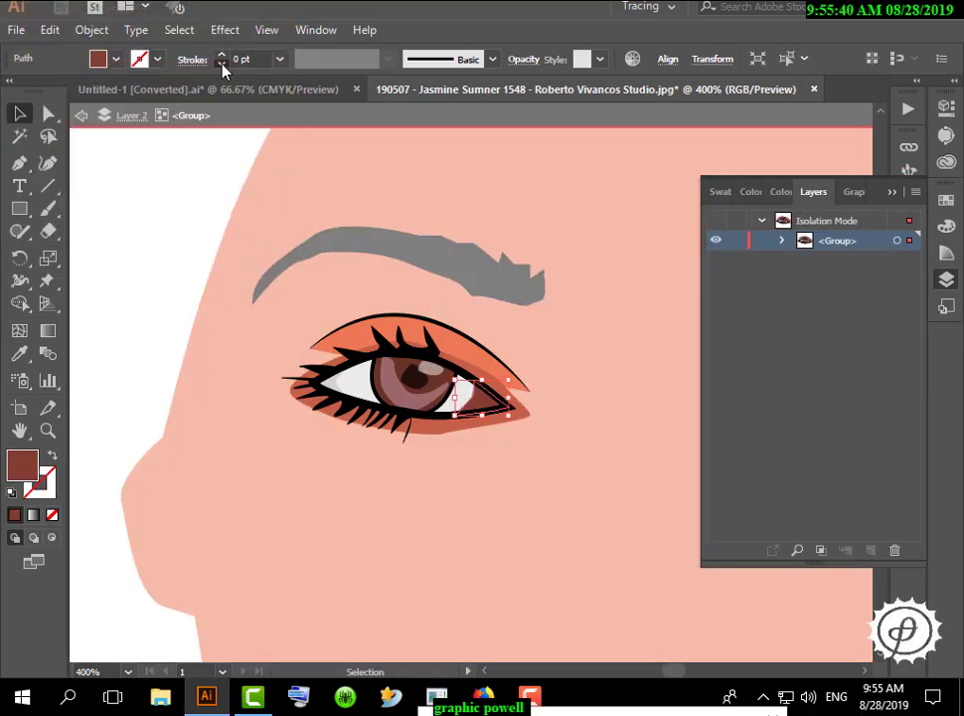
{"action": "left_click", "coordinate": [524, 59]}
{"action": "left_click", "coordinate": [507, 92]}
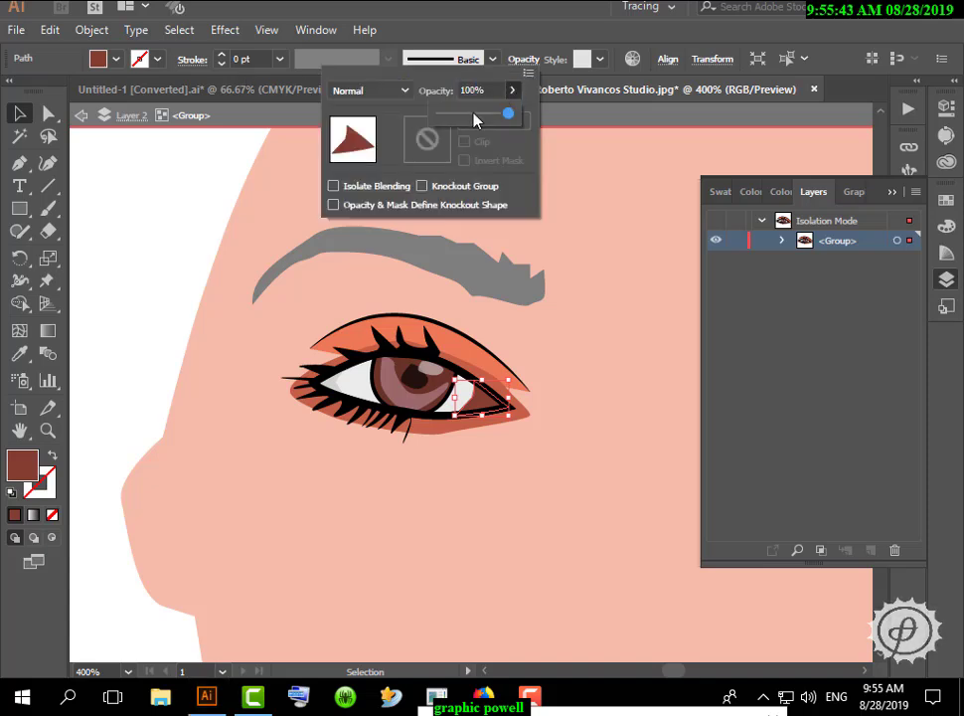
{"action": "left_click", "coordinate": [573, 224]}
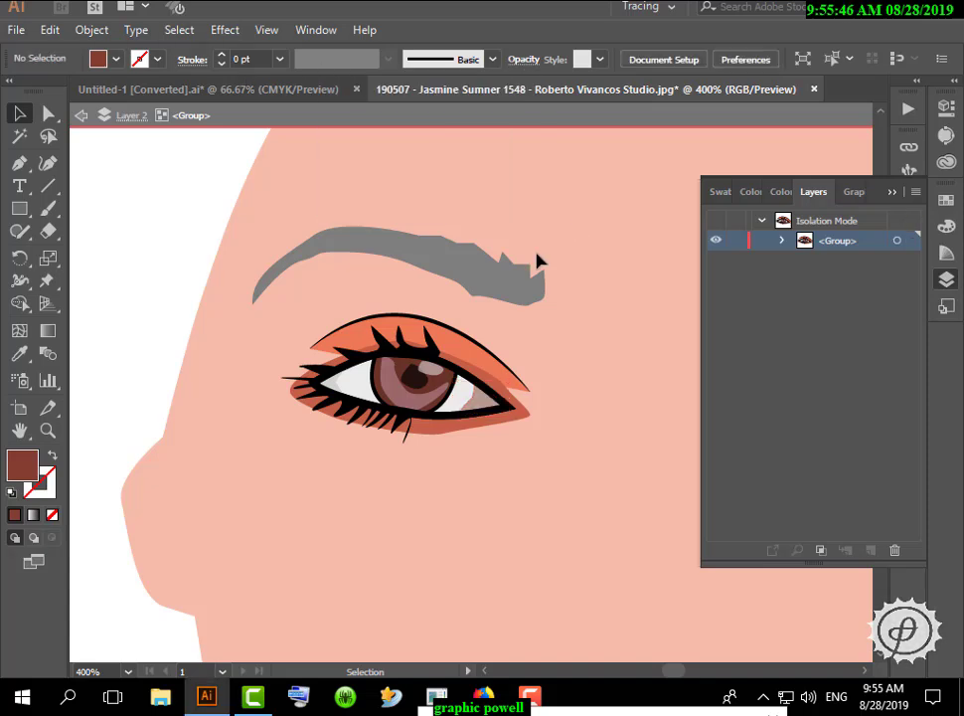
Isolate the grey outer-corner shading path of the eye white and set its opacity to 34%
{"action": "double_click", "coordinate": [334, 389]}
{"action": "left_click", "coordinate": [459, 60]}
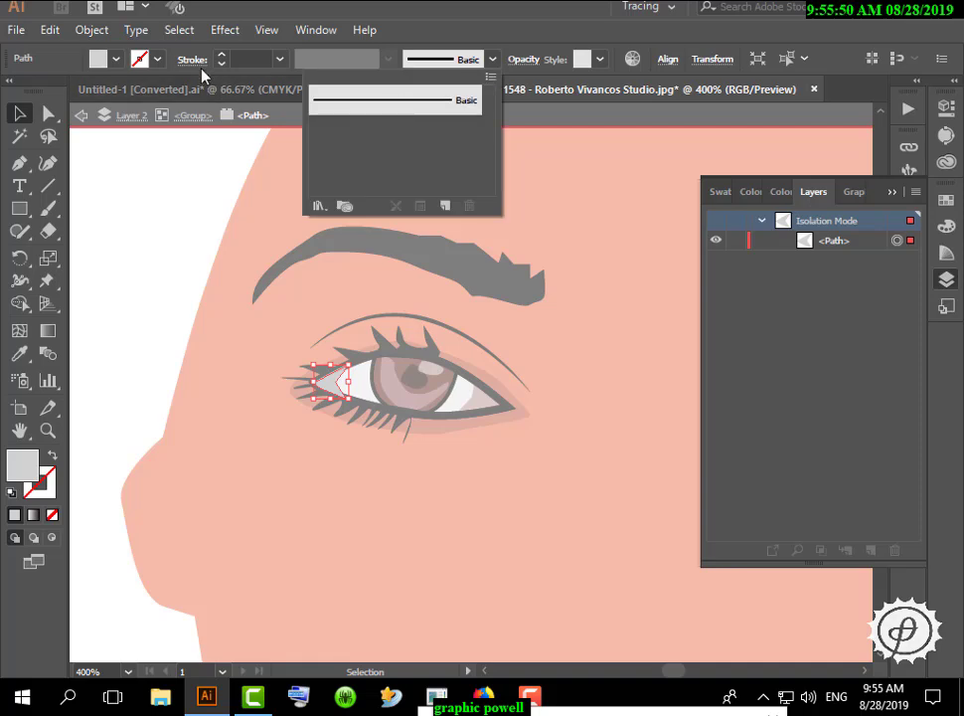
{"action": "left_click", "coordinate": [524, 59]}
{"action": "left_click", "coordinate": [512, 92]}
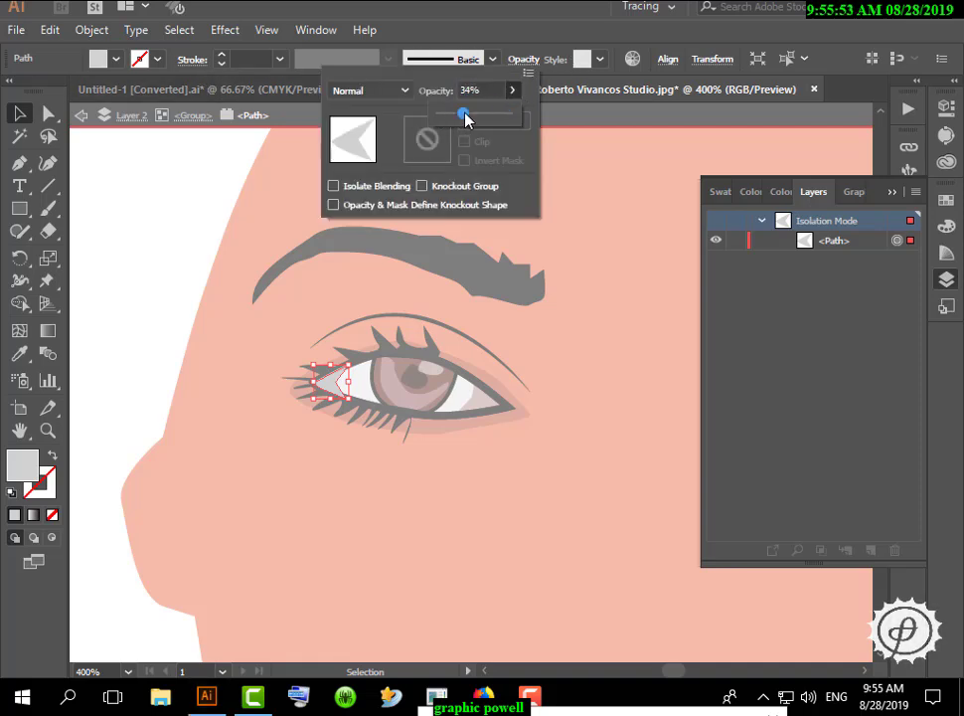
{"action": "key", "text": "Return"}
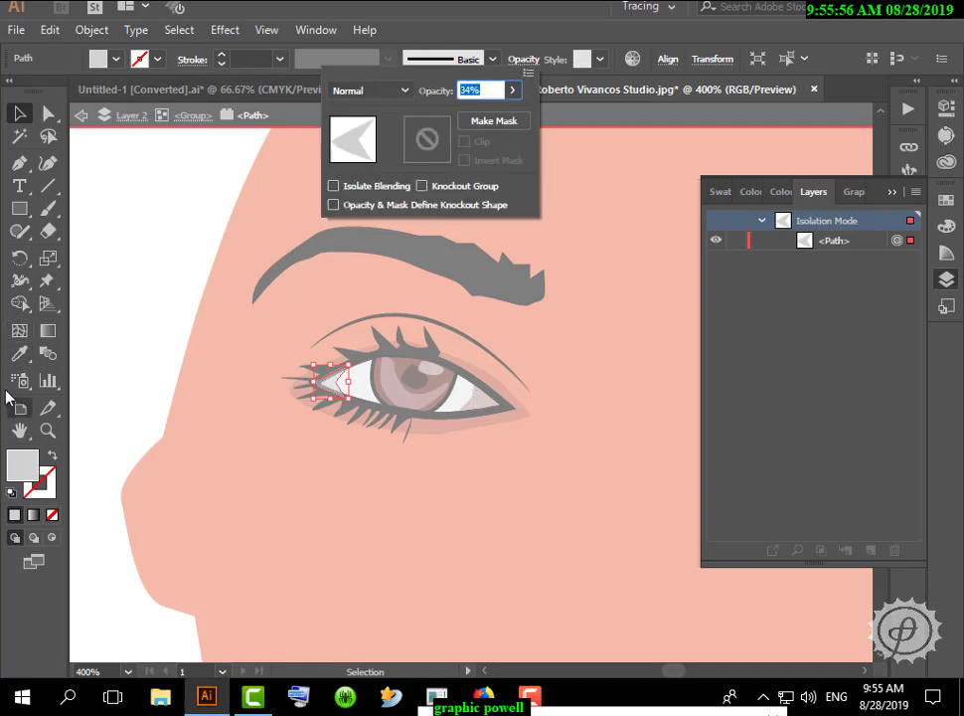
Apply the inner-corner piece's appearance to the outer-corner shading with the Eyedropper and leave isolation
{"action": "left_click", "coordinate": [22, 358]}
{"action": "left_click", "coordinate": [19, 354]}
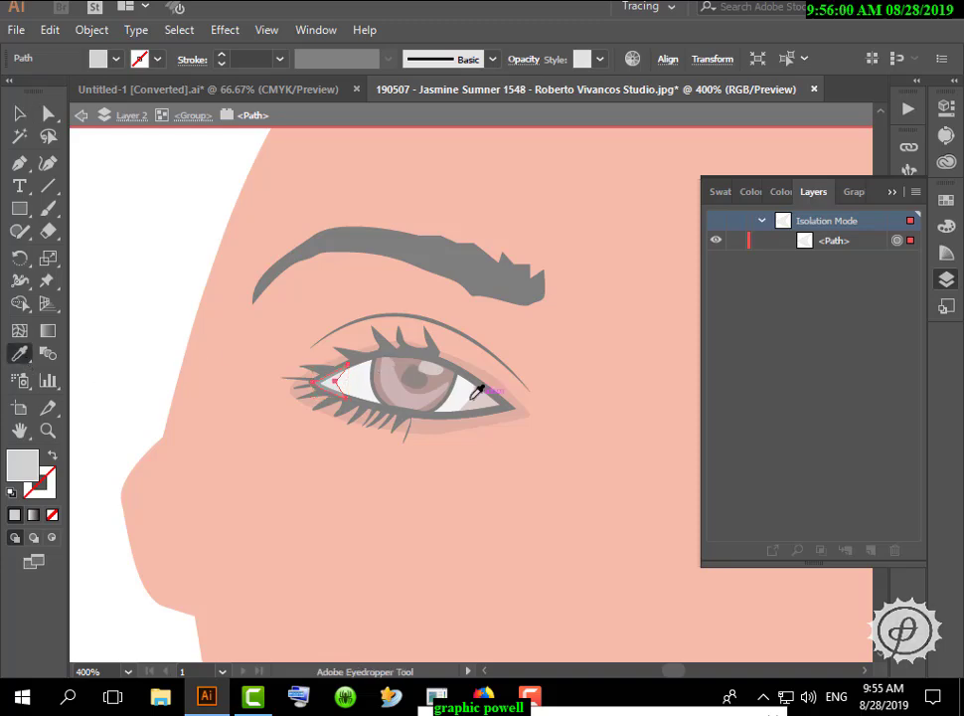
{"action": "left_click", "coordinate": [486, 394]}
{"action": "left_click", "coordinate": [22, 115]}
{"action": "double_click", "coordinate": [183, 209]}
Delete the old eye group beneath the other eyebrow, minimizing the browser window that popped up
{"action": "scroll", "coordinate": [459, 330], "scroll_direction": "down", "scroll_amount": 4}
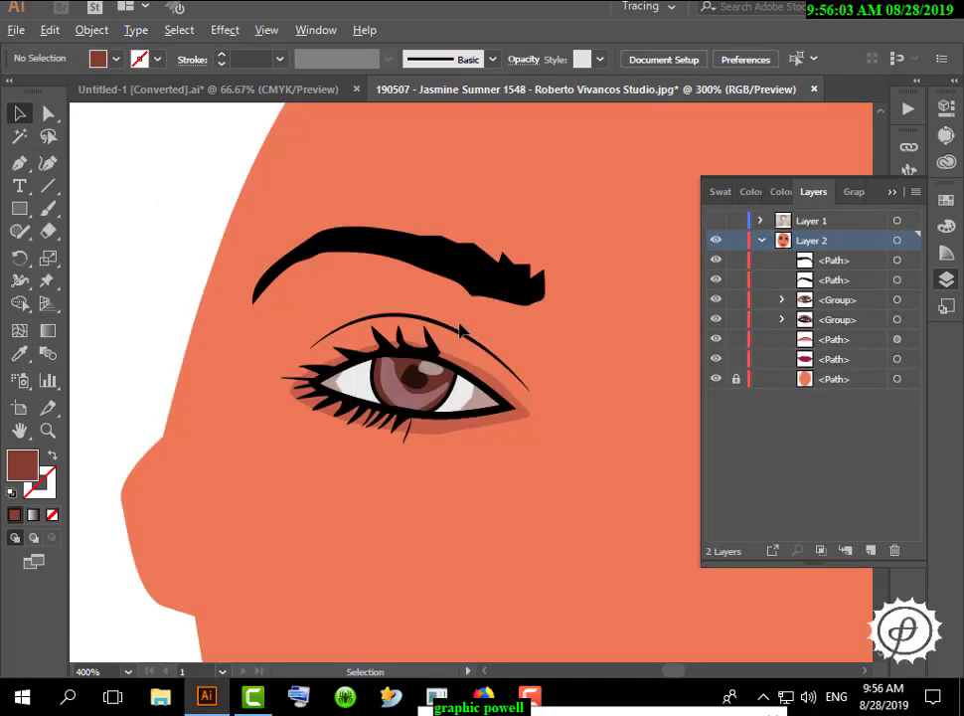
{"action": "scroll", "coordinate": [608, 408], "scroll_direction": "up", "scroll_amount": 2}
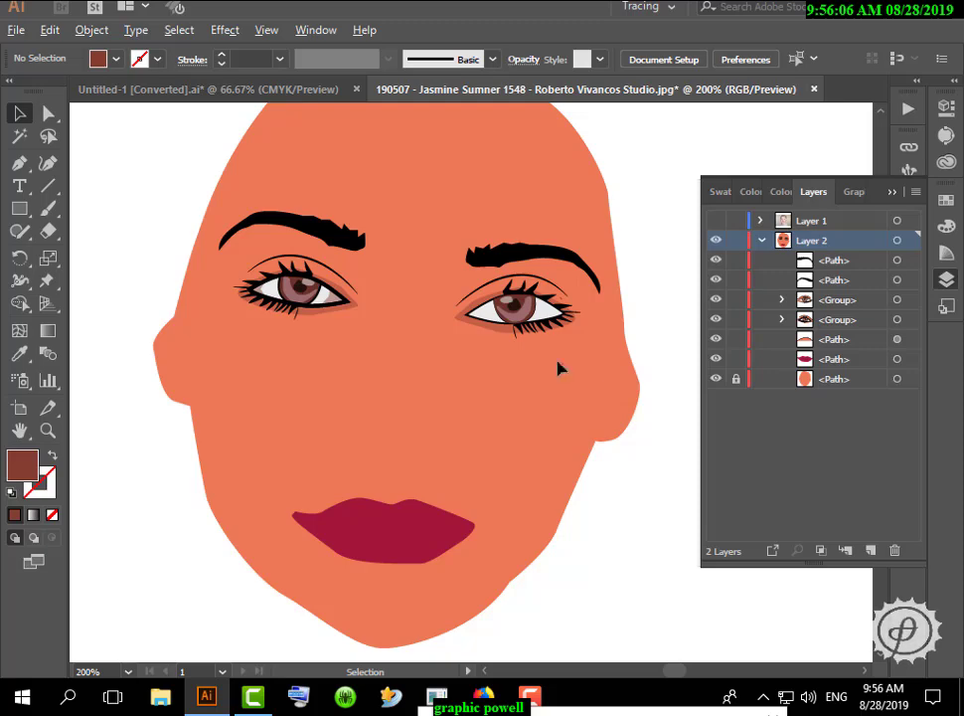
{"action": "left_click", "coordinate": [499, 301]}
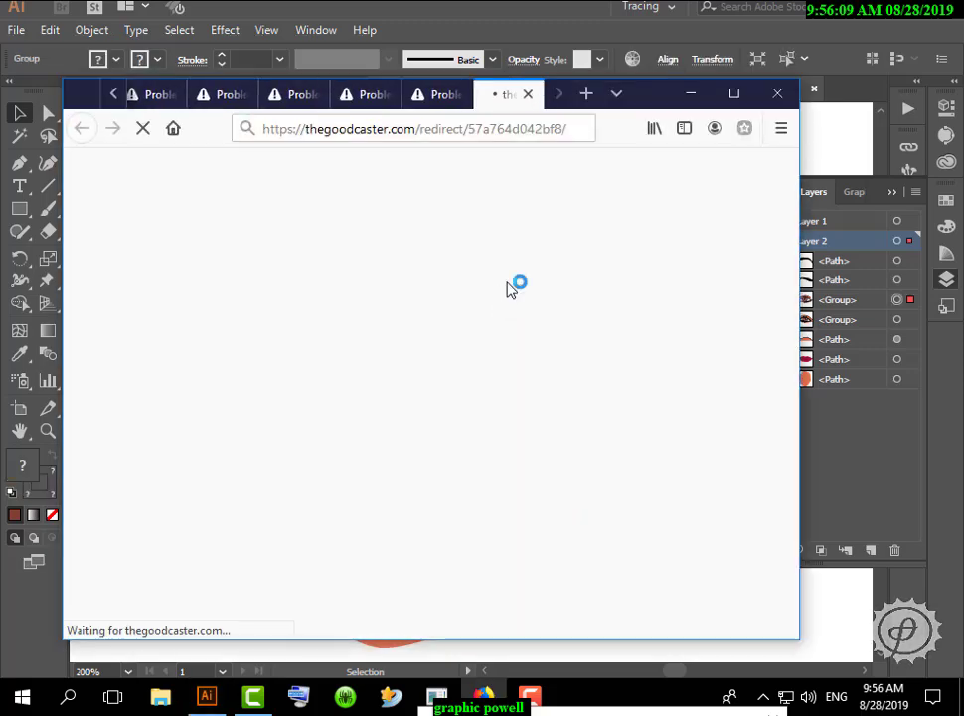
{"action": "left_click", "coordinate": [693, 101]}
{"action": "key", "text": "Delete"}
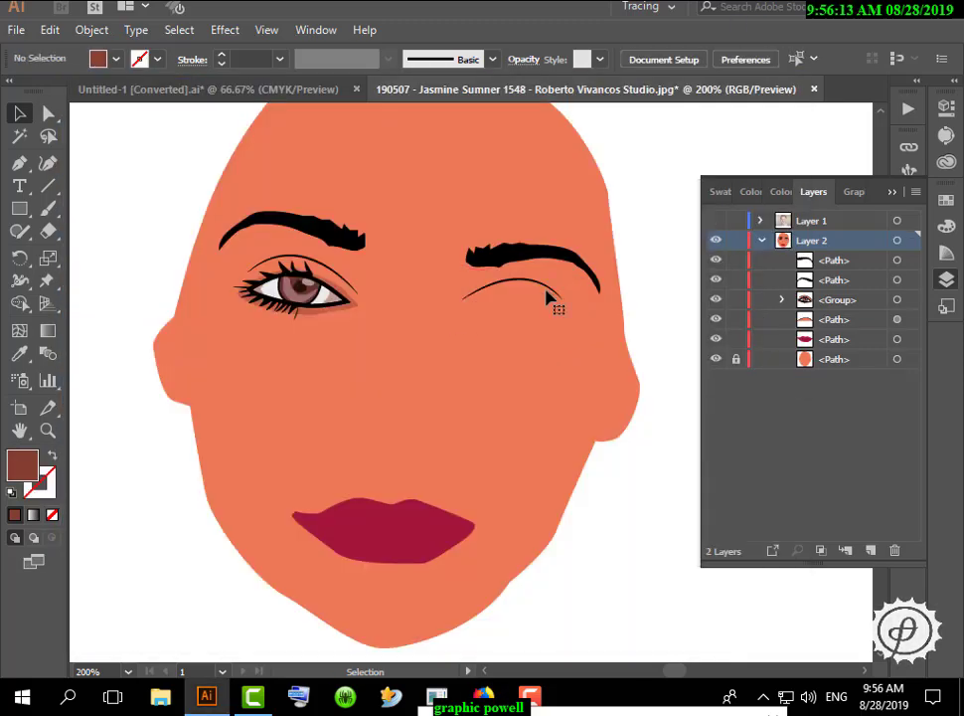
{"action": "left_click", "coordinate": [538, 287]}
{"action": "key", "text": "Delete"}
{"action": "left_click", "coordinate": [49, 29]}
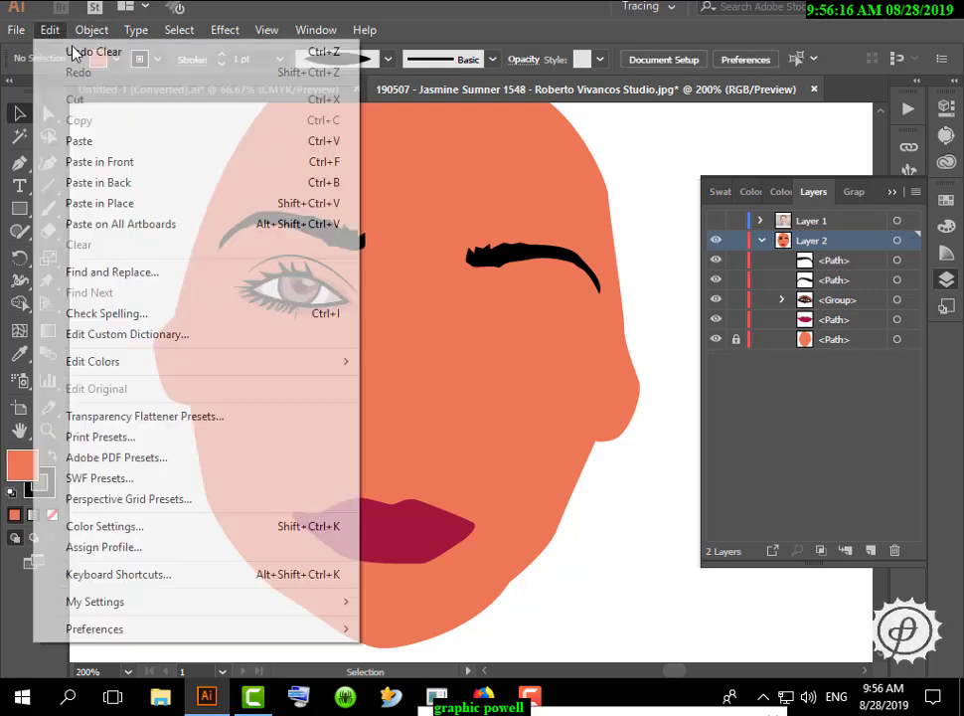
{"action": "left_click", "coordinate": [76, 51]}
{"action": "left_click", "coordinate": [301, 285]}
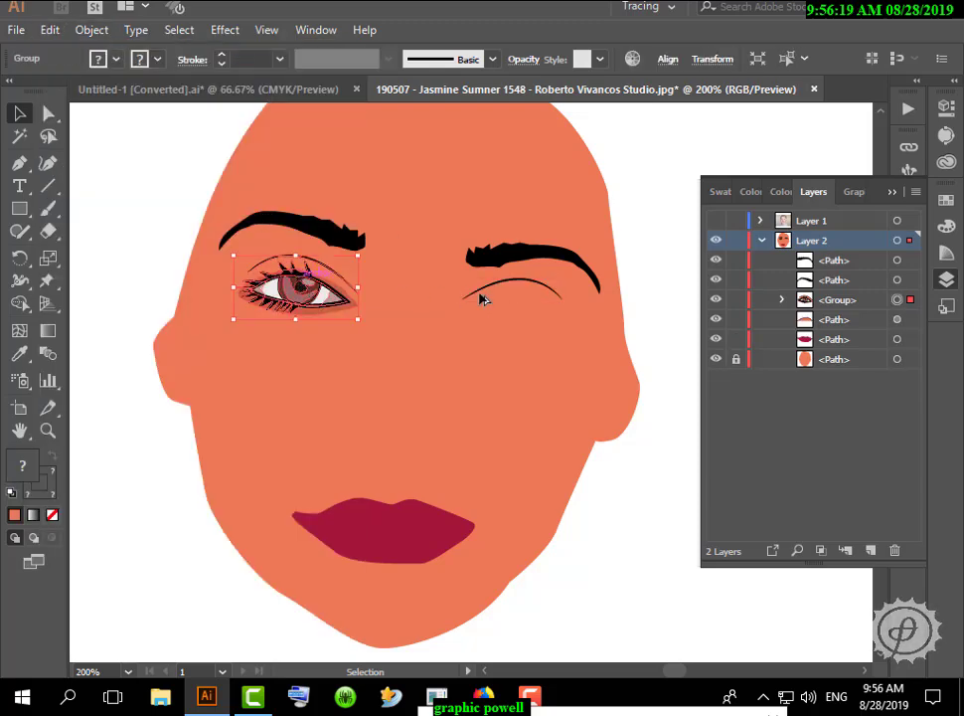
{"action": "left_click_drag", "start_coordinate": [300, 297], "coordinate": [508, 301]}
{"action": "left_click", "coordinate": [49, 29]}
{"action": "left_click", "coordinate": [75, 48]}
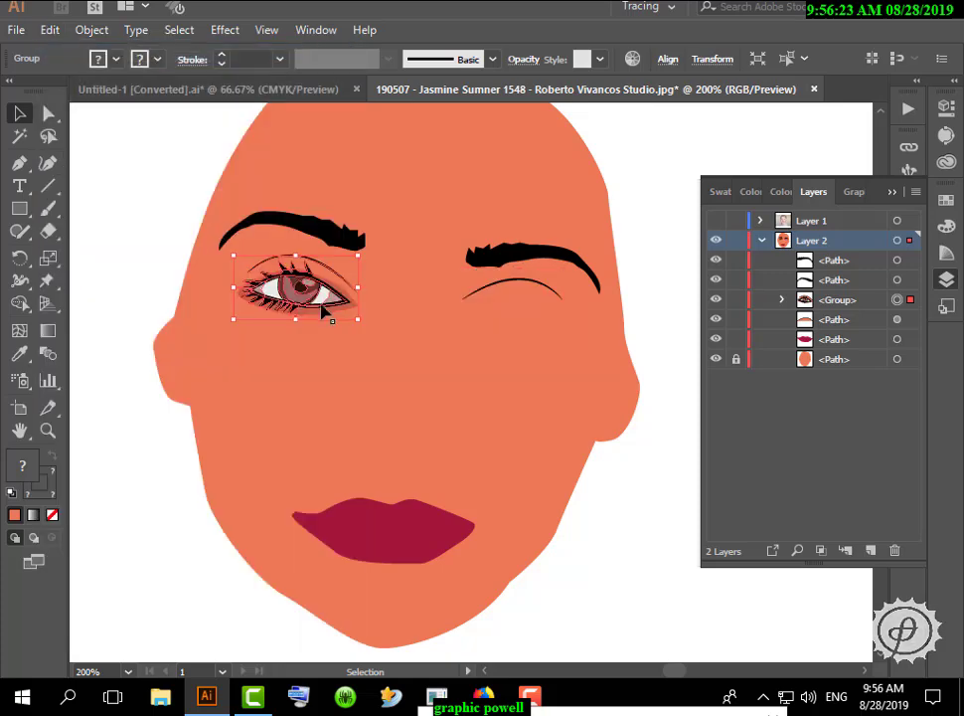
Duplicate the finished eye group, reflect the copy across the vertical axis and place it under the other eyebrow
{"action": "left_click_drag", "start_coordinate": [322, 311], "coordinate": [436, 326]}
{"action": "right_click", "coordinate": [434, 309]}
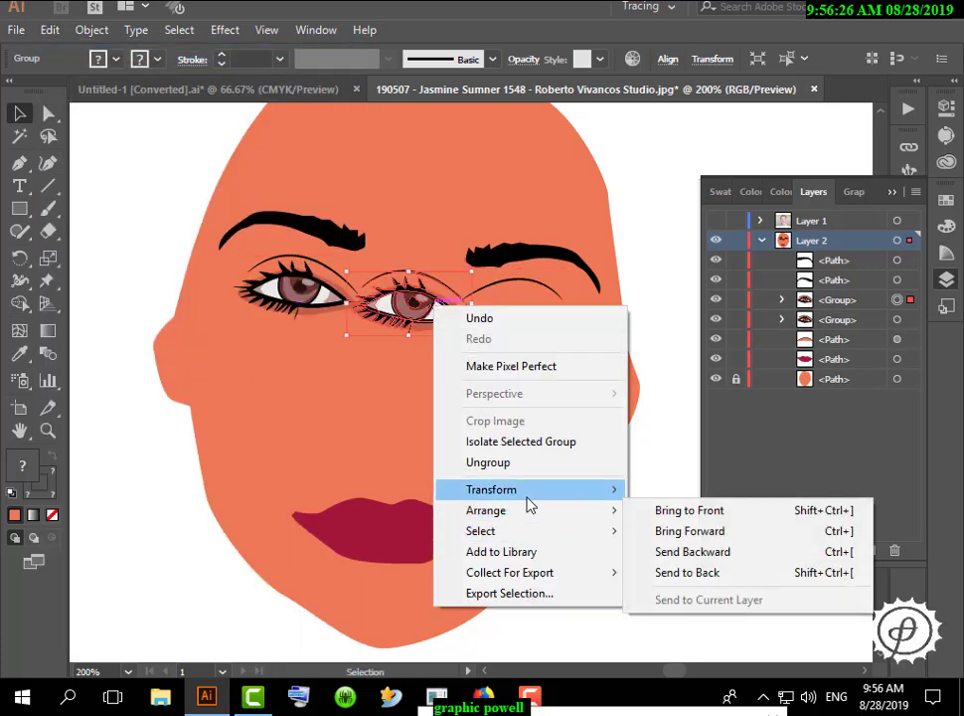
{"action": "left_click", "coordinate": [698, 557]}
{"action": "left_click", "coordinate": [584, 429]}
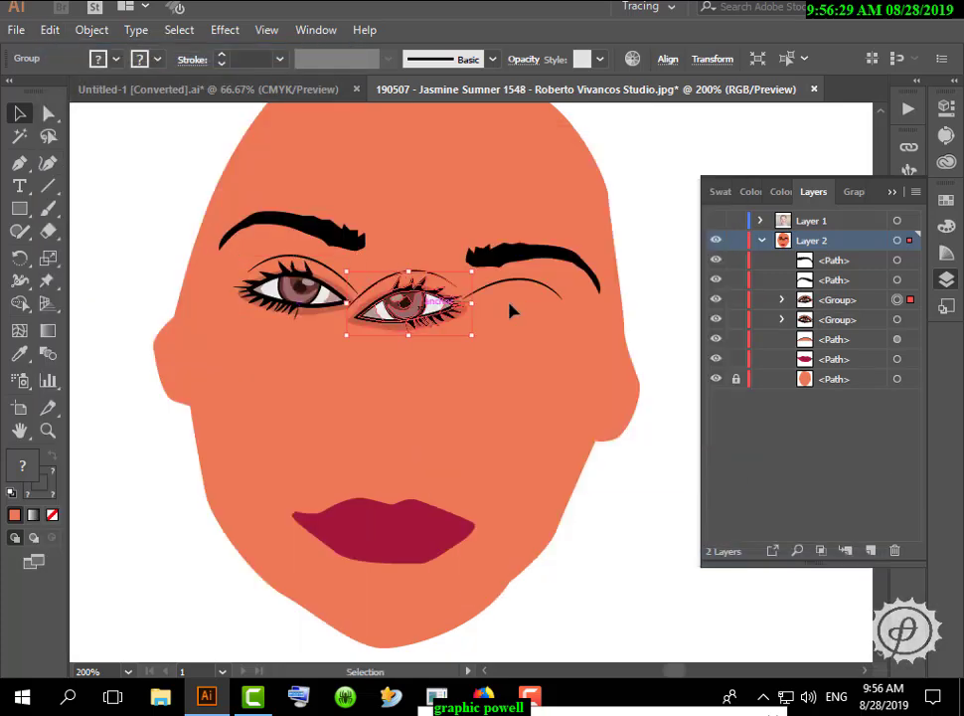
{"action": "left_click_drag", "start_coordinate": [420, 320], "coordinate": [524, 327]}
{"action": "left_click", "coordinate": [686, 333]}
{"action": "scroll", "coordinate": [601, 334], "scroll_direction": "down", "scroll_amount": 2}
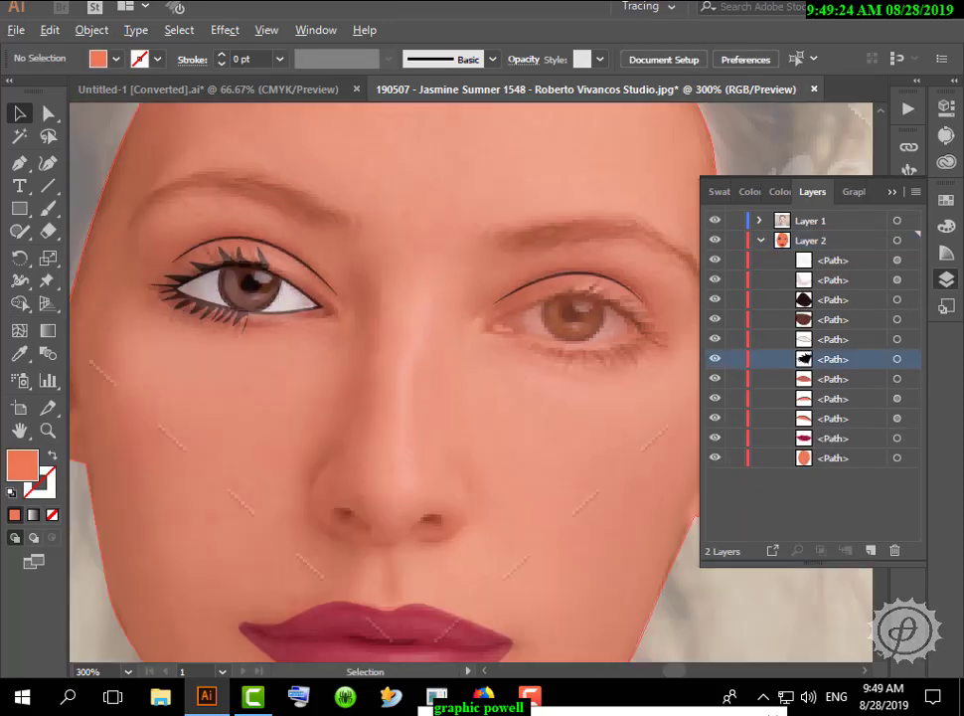
Trace the first eyebrow with the Pen tool as a closed shape with a jagged inner end
{"action": "key", "text": "p"}
{"action": "left_click_drag", "start_coordinate": [143, 218], "coordinate": [159, 205]}
{"action": "left_click", "coordinate": [192, 188]}
{"action": "left_click_drag", "start_coordinate": [275, 215], "coordinate": [285, 222]}
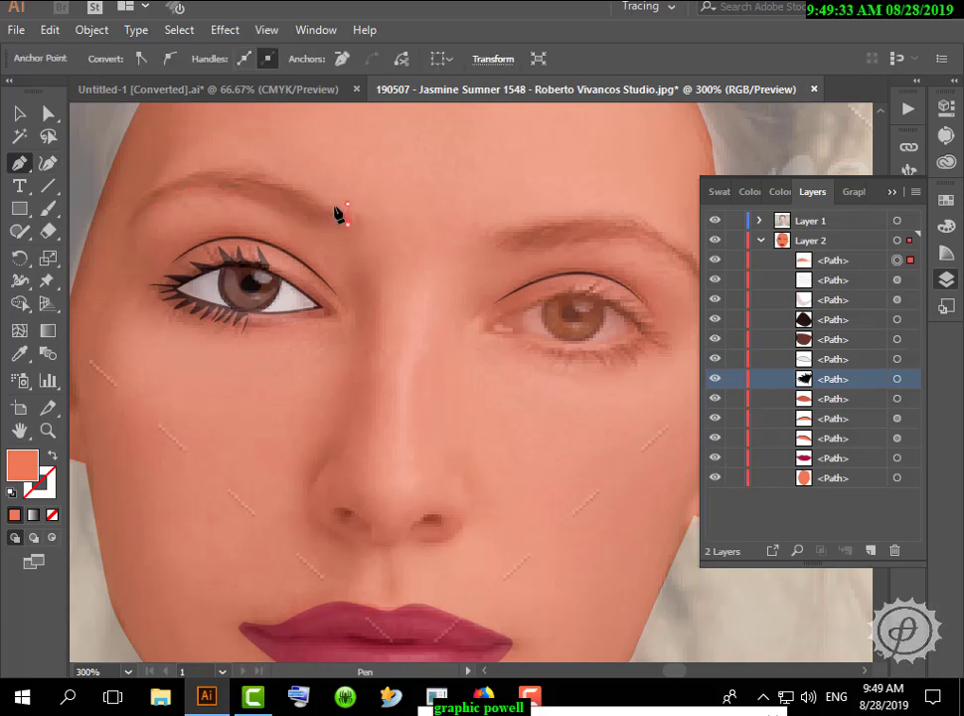
{"action": "left_click", "coordinate": [315, 199]}
{"action": "left_click", "coordinate": [296, 185]}
{"action": "left_click", "coordinate": [282, 184]}
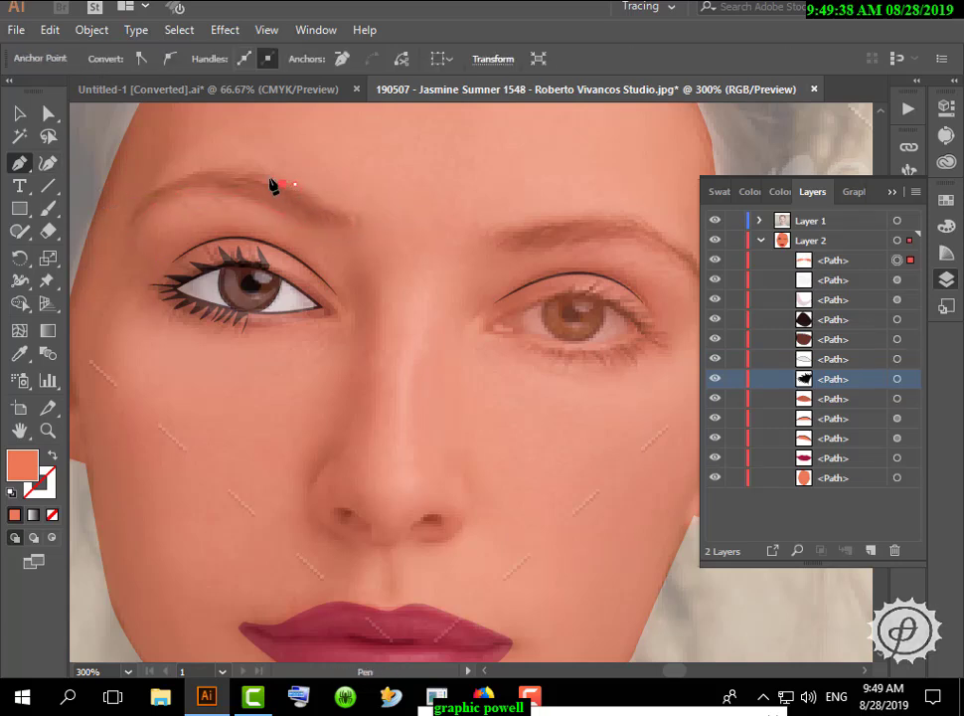
{"action": "left_click_drag", "start_coordinate": [178, 179], "coordinate": [127, 252]}
Fill the traced eyebrow shape with black
{"action": "left_click", "coordinate": [18, 114]}
{"action": "double_click", "coordinate": [29, 477]}
{"action": "left_click", "coordinate": [725, 479]}
{"action": "left_click", "coordinate": [889, 246]}
Duplicate the black eyebrow towards the other eye and reflect the copy across the vertical axis
{"action": "left_click_drag", "start_coordinate": [332, 203], "coordinate": [545, 204]}
{"action": "left_click_drag", "start_coordinate": [523, 204], "coordinate": [376, 214]}
{"action": "right_click", "coordinate": [378, 219]}
{"action": "mouse_move", "coordinate": [456, 492]}
{"action": "left_click", "coordinate": [582, 557]}
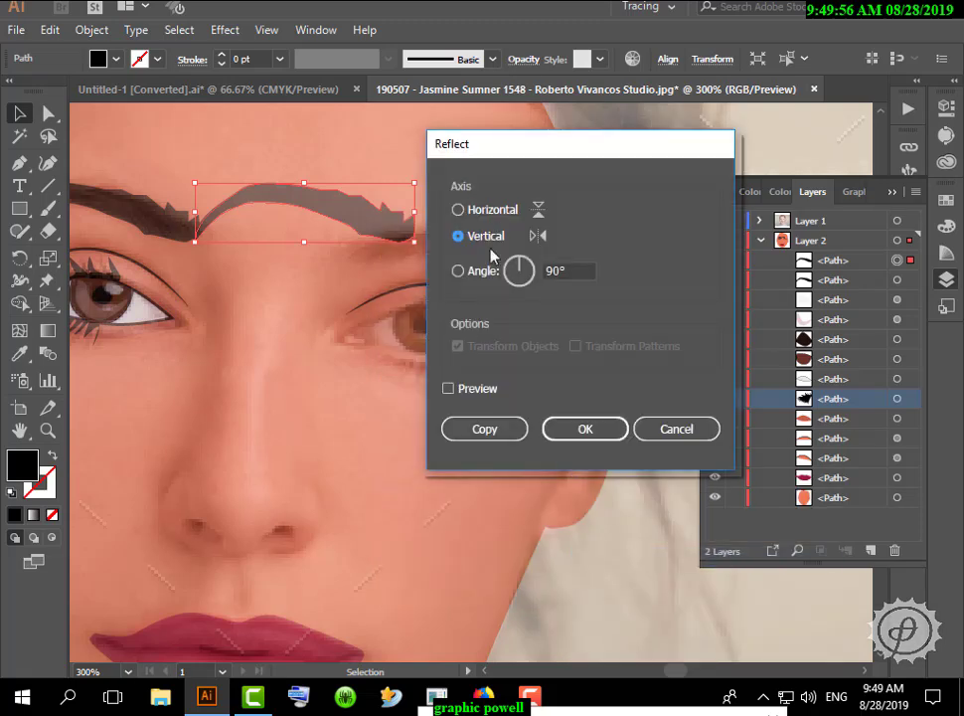
{"action": "left_click", "coordinate": [474, 392]}
{"action": "key", "text": "Return"}
Move and rotate the mirrored eyebrow to match the photo's other eyebrow, and hide the photo layer
{"action": "left_click_drag", "start_coordinate": [412, 214], "coordinate": [585, 245]}
{"action": "left_click_drag", "start_coordinate": [450, 219], "coordinate": [454, 230]}
{"action": "left_click_drag", "start_coordinate": [572, 307], "coordinate": [559, 296]}
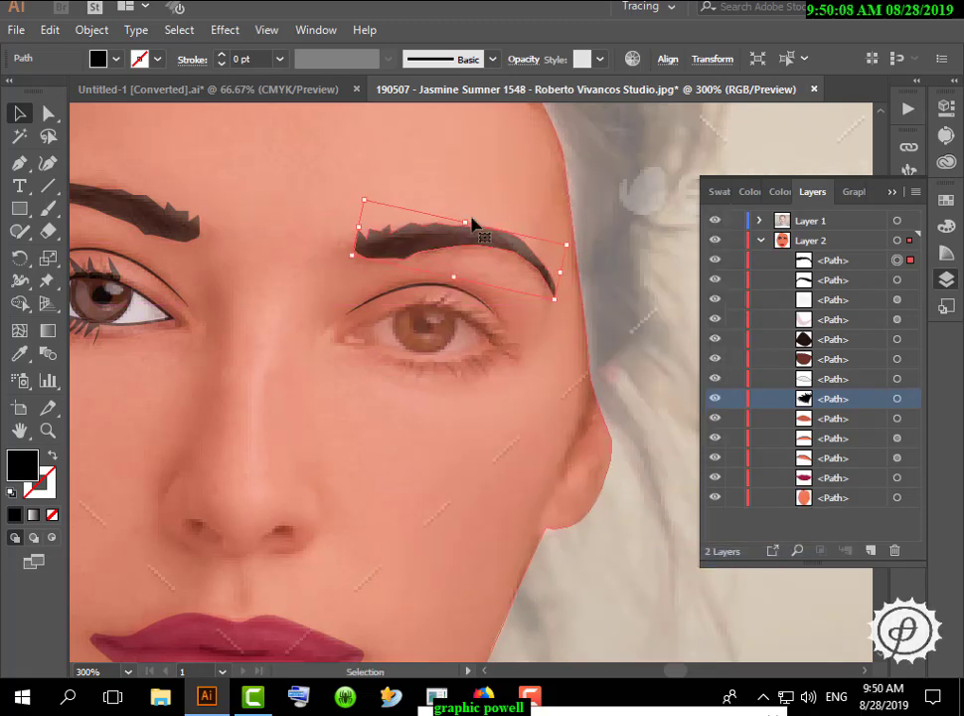
{"action": "left_click", "coordinate": [471, 215]}
{"action": "left_click_drag", "start_coordinate": [432, 235], "coordinate": [433, 239]}
{"action": "scroll", "coordinate": [351, 273], "scroll_direction": "left", "scroll_amount": 3}
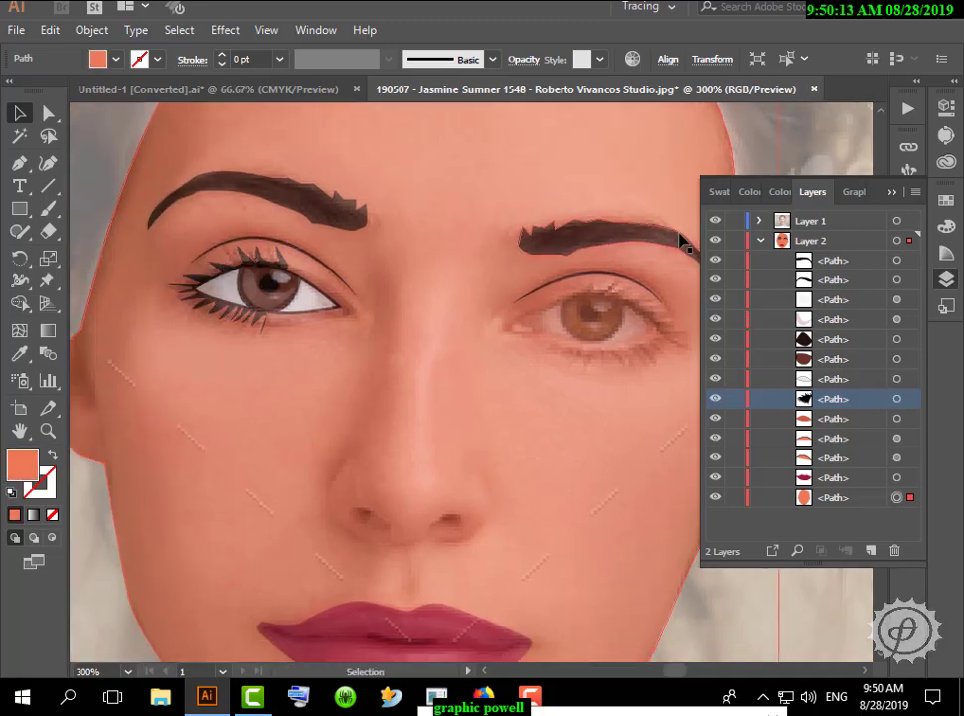
{"action": "left_click", "coordinate": [714, 221]}
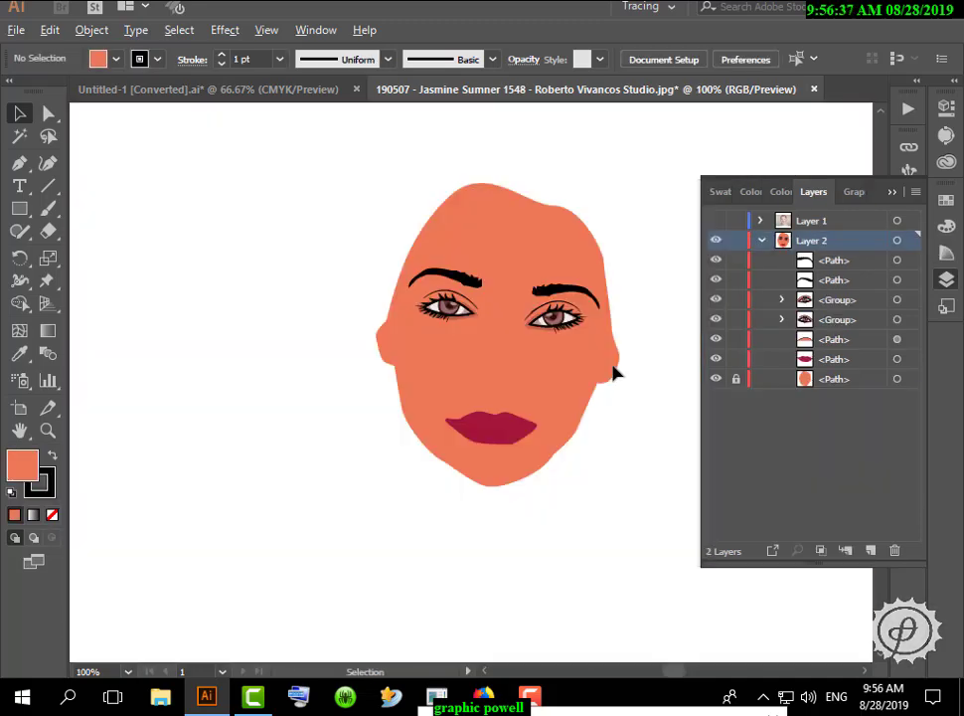
Show the photo layer and draw a curved Pen path between the lips from one mouth corner to the other
{"action": "scroll", "coordinate": [611, 376], "scroll_direction": "up", "scroll_amount": 1}
{"action": "scroll", "coordinate": [607, 385], "scroll_direction": "up", "scroll_amount": 1}
{"action": "left_click", "coordinate": [714, 222]}
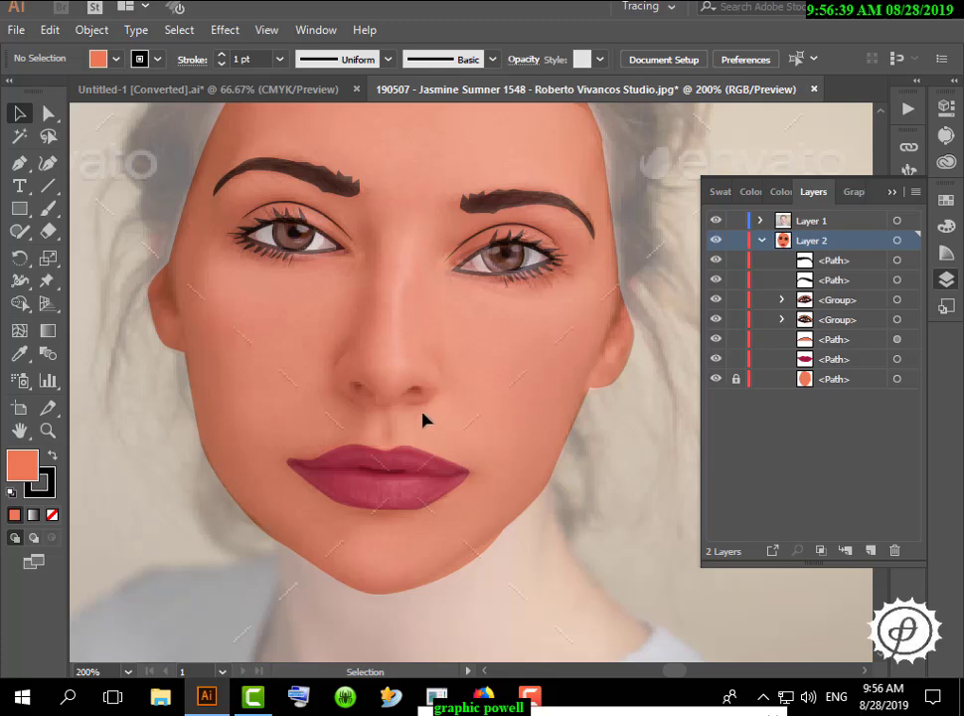
{"action": "scroll", "coordinate": [423, 419], "scroll_direction": "up", "scroll_amount": 1}
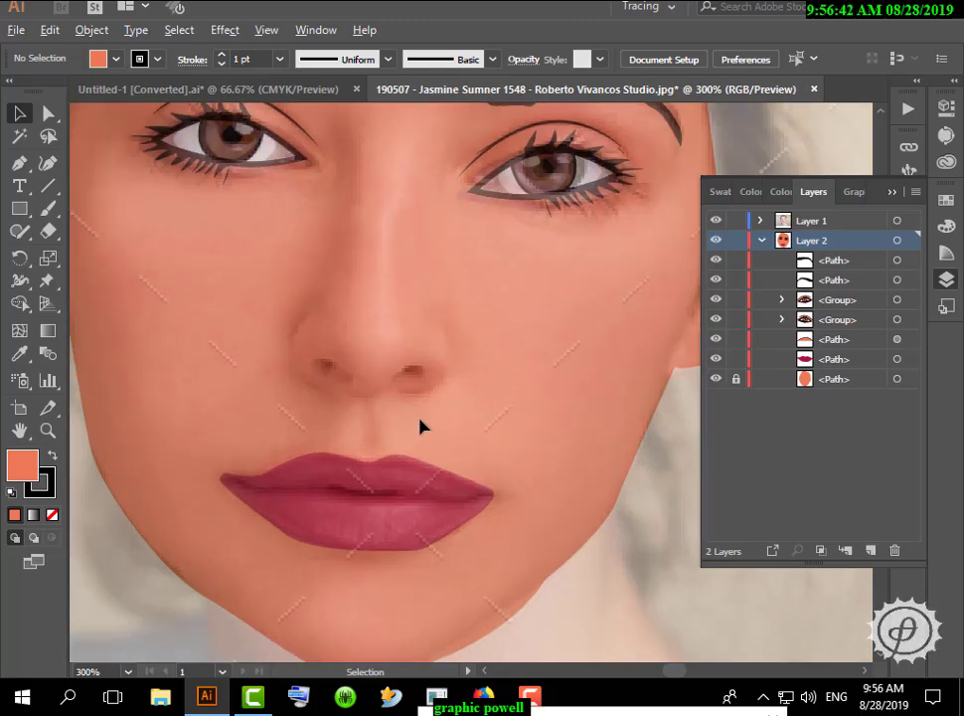
{"action": "scroll", "coordinate": [419, 426], "scroll_direction": "up", "scroll_amount": 1}
{"action": "key", "text": "p"}
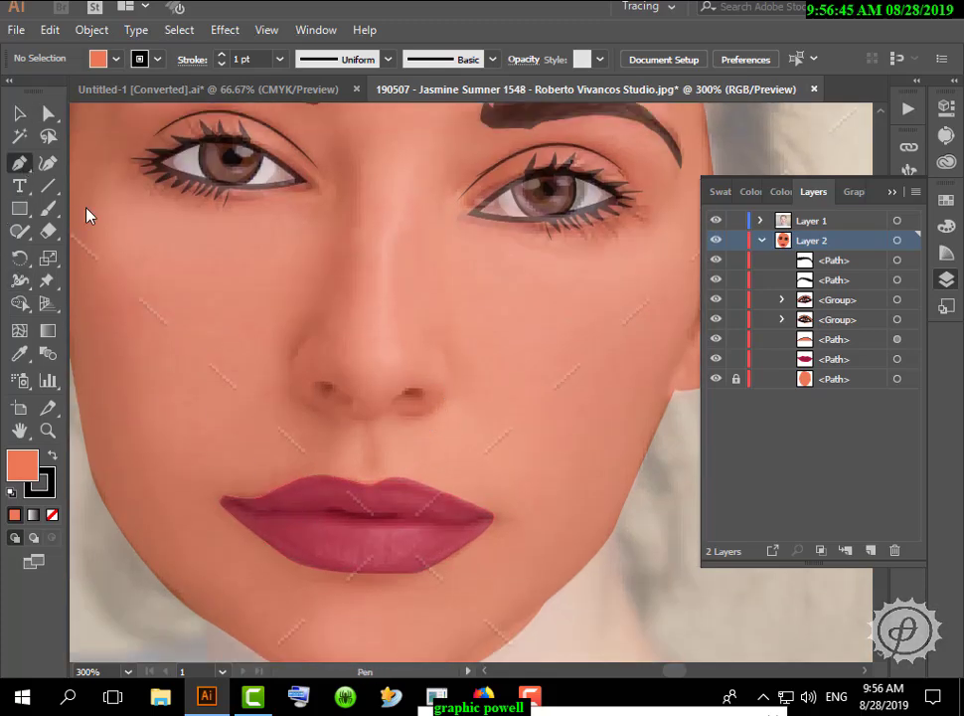
{"action": "left_click", "coordinate": [232, 506]}
{"action": "left_click_drag", "start_coordinate": [267, 514], "coordinate": [339, 514]}
{"action": "left_click_drag", "start_coordinate": [425, 523], "coordinate": [492, 525]}
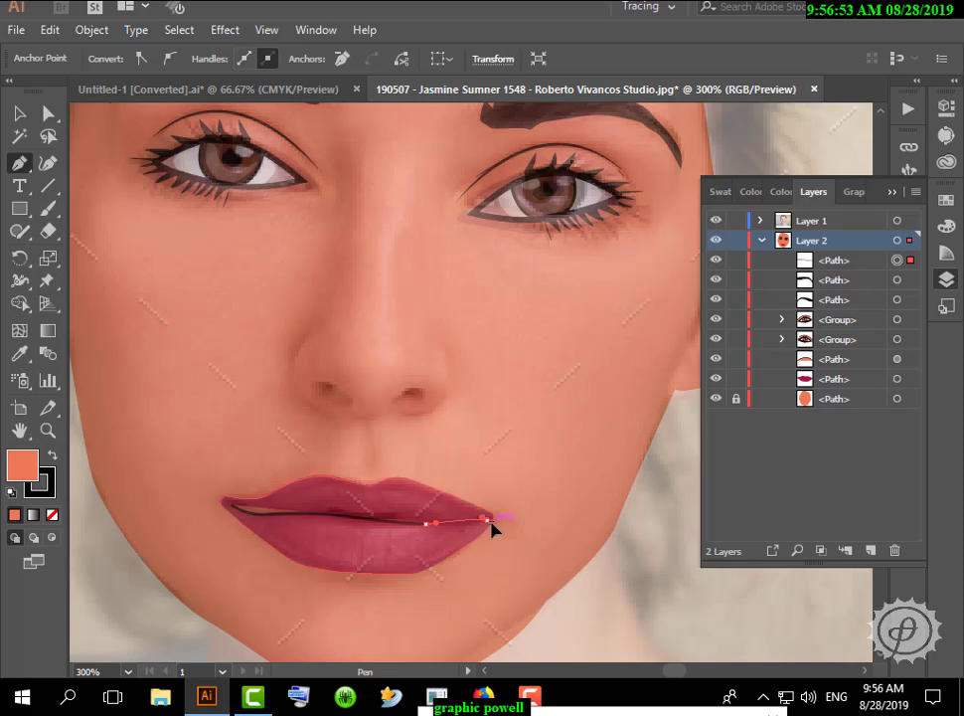
{"action": "left_click", "coordinate": [488, 520]}
{"action": "left_click", "coordinate": [17, 115]}
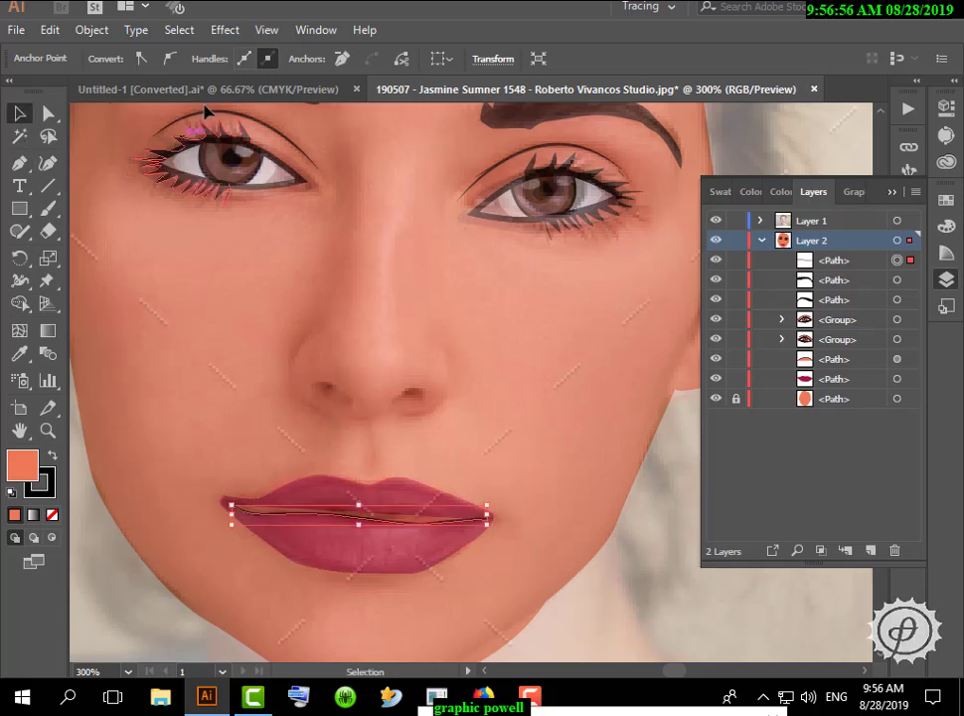
Remove the lip line's fill, set its stroke to 3 pt and apply the width profile that tapers at both ends
{"action": "left_click", "coordinate": [210, 396]}
{"action": "left_click", "coordinate": [302, 513]}
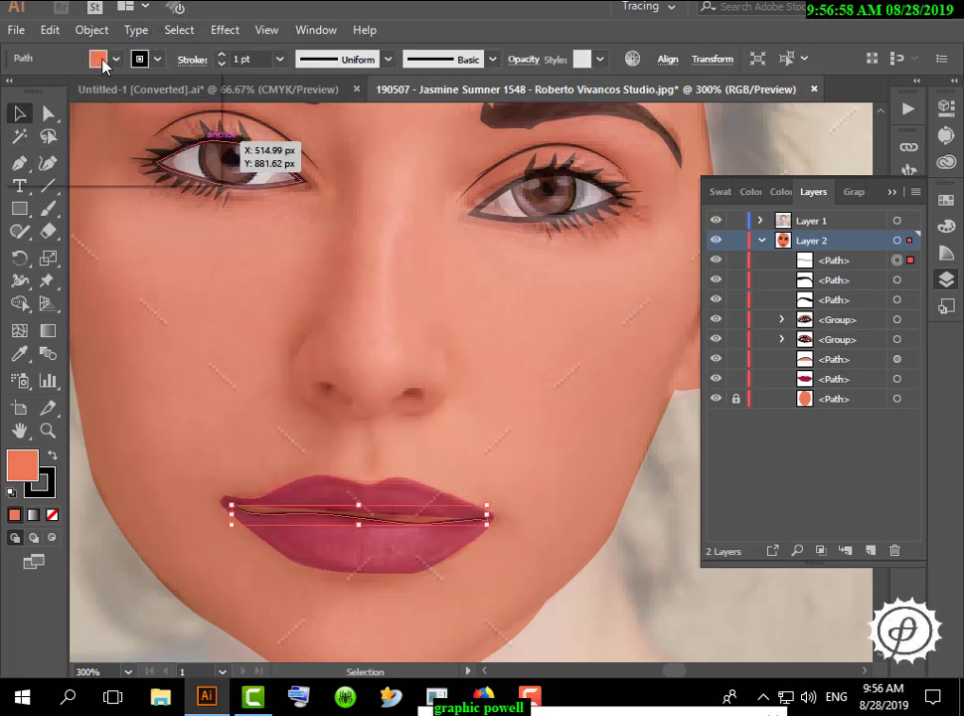
{"action": "left_click", "coordinate": [103, 63]}
{"action": "left_click", "coordinate": [13, 90]}
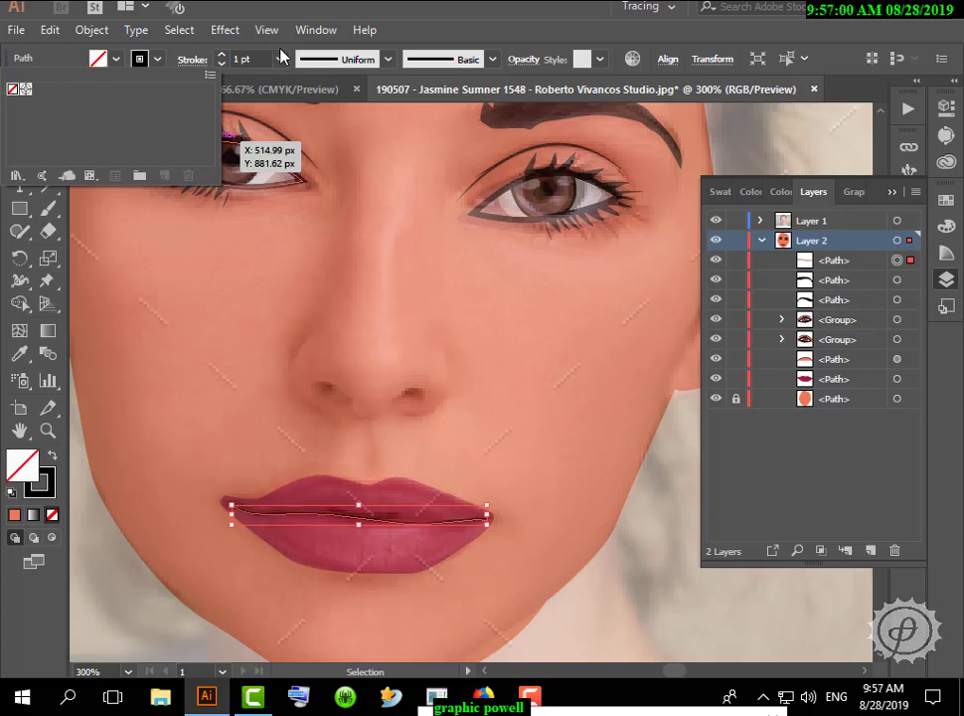
{"action": "left_click", "coordinate": [222, 56]}
{"action": "left_click", "coordinate": [222, 56]}
{"action": "left_click", "coordinate": [343, 60]}
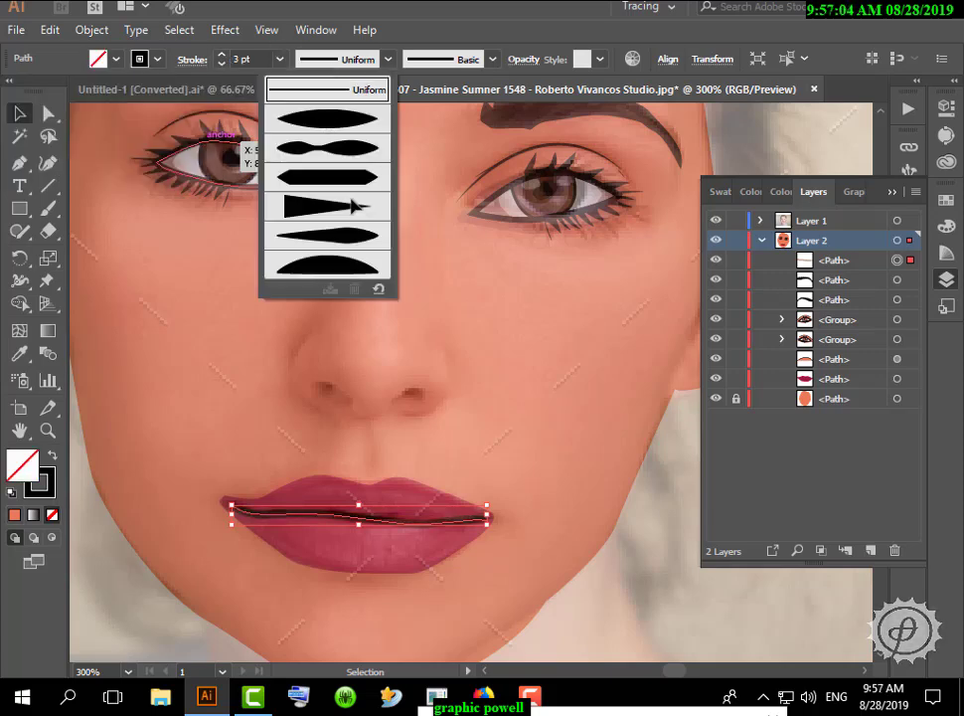
{"action": "left_click", "coordinate": [328, 119]}
{"action": "left_click", "coordinate": [442, 458]}
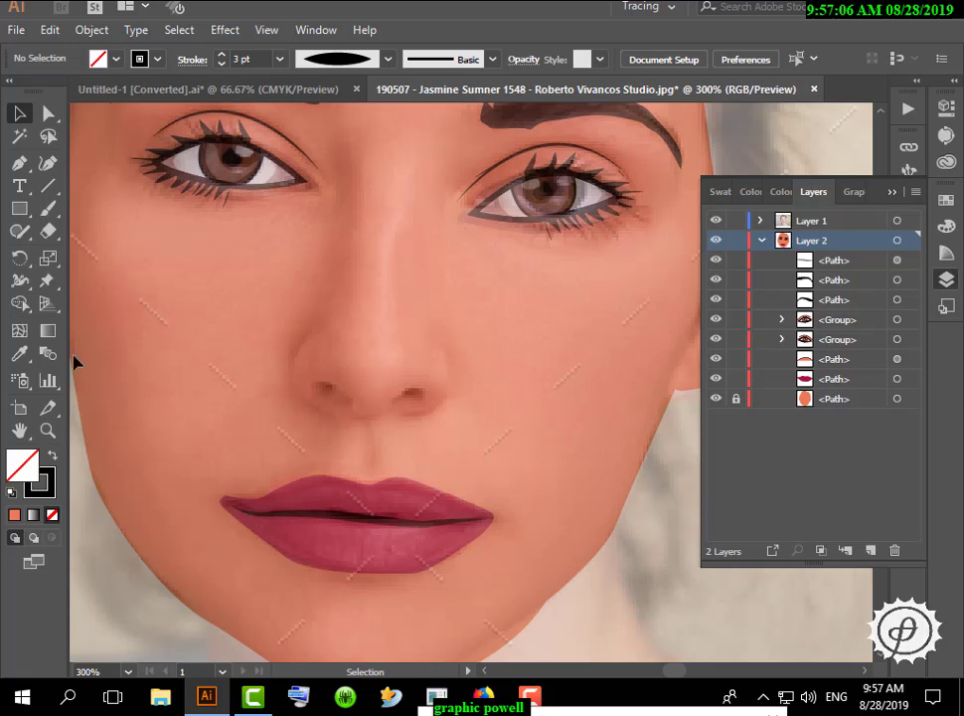
Draw a short Pen line across the middle of the lips, over the existing parting line
{"action": "left_click", "coordinate": [19, 165]}
{"action": "left_click", "coordinate": [325, 514]}
{"action": "left_click_drag", "start_coordinate": [382, 520], "coordinate": [392, 522]}
{"action": "left_click", "coordinate": [22, 113]}
{"action": "left_click", "coordinate": [448, 444]}
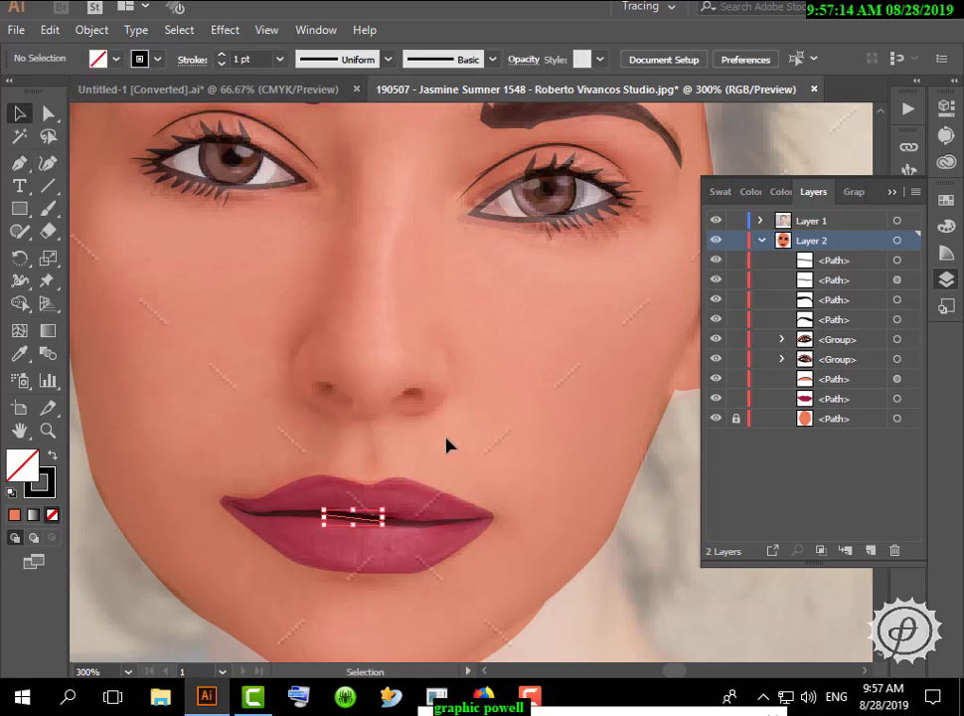
Give the short lip line the width profile tapering at both ends and a 5 pt stroke, with the photo layer hidden
{"action": "left_click", "coordinate": [364, 520]}
{"action": "left_click", "coordinate": [338, 59]}
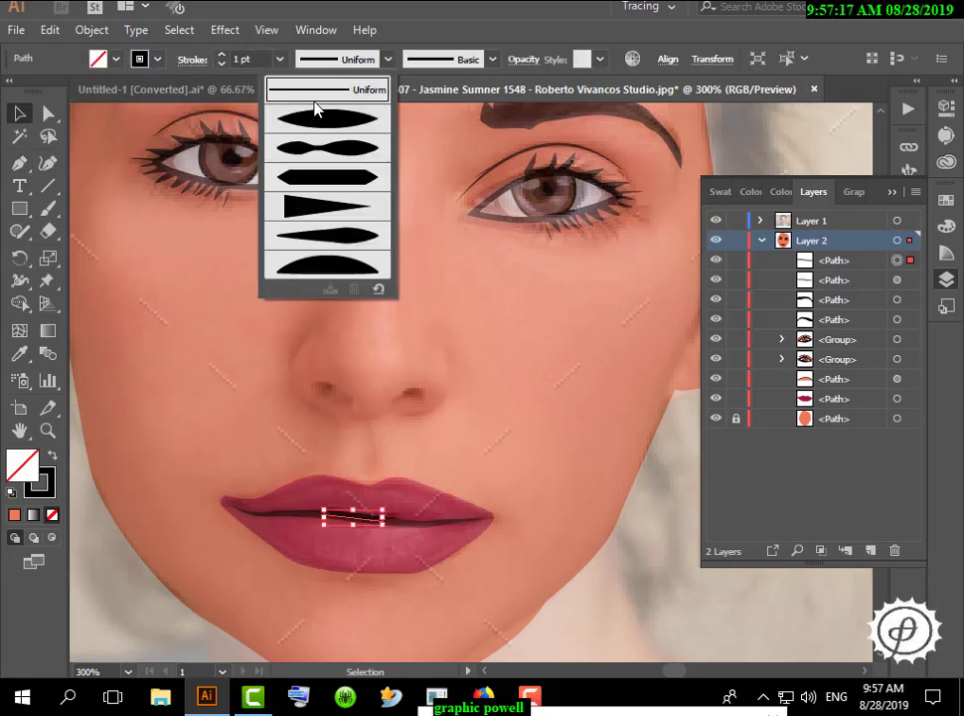
{"action": "left_click", "coordinate": [316, 103]}
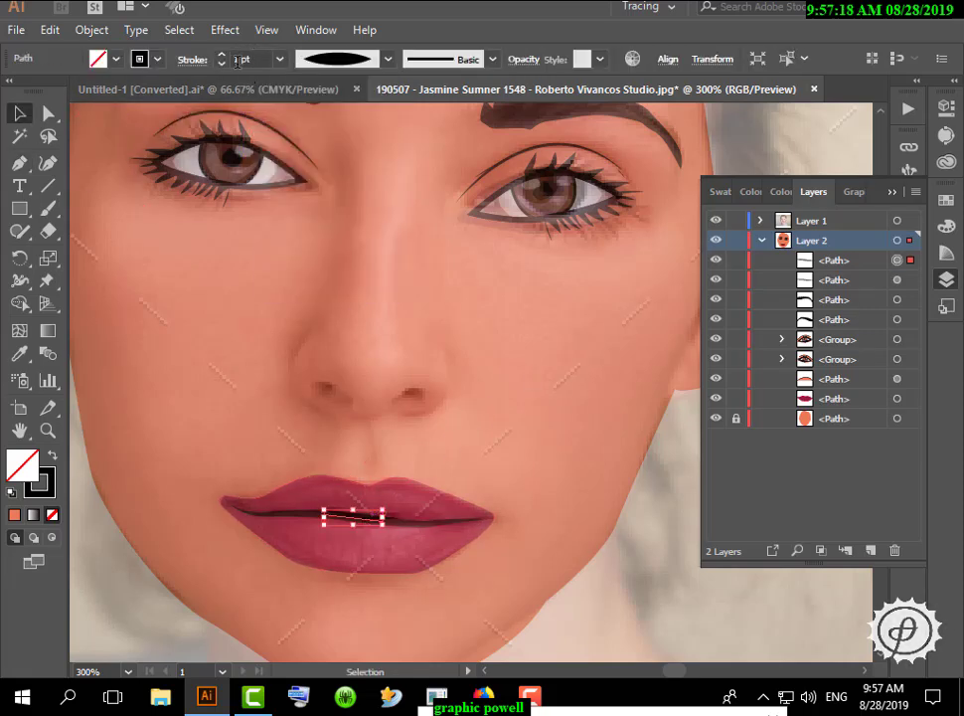
{"action": "left_click", "coordinate": [716, 221]}
{"action": "left_click", "coordinate": [471, 426]}
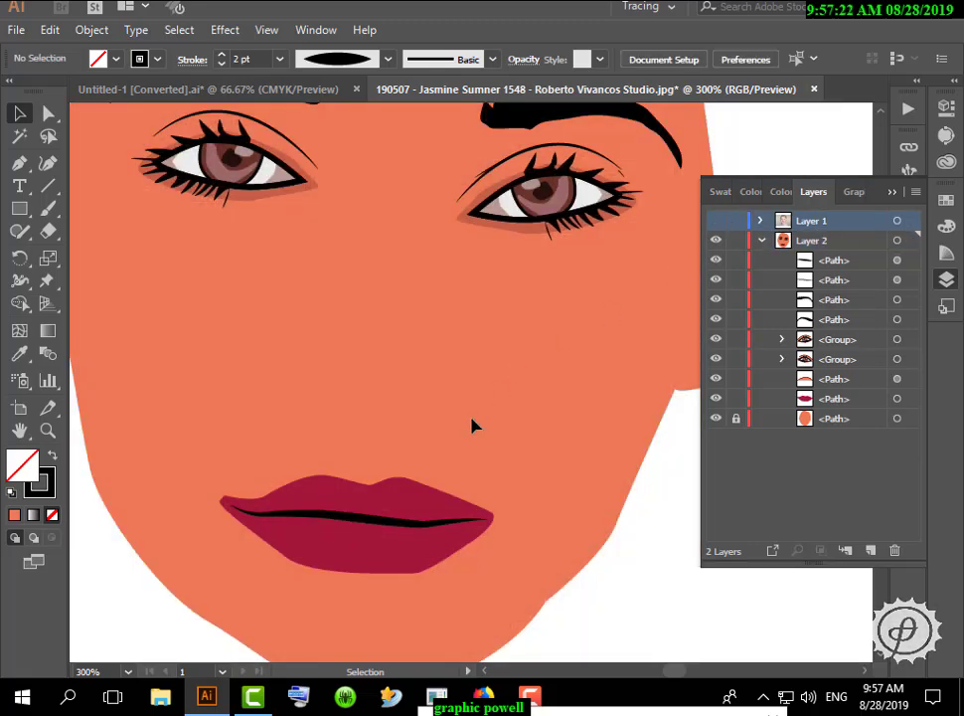
{"action": "left_click", "coordinate": [363, 525]}
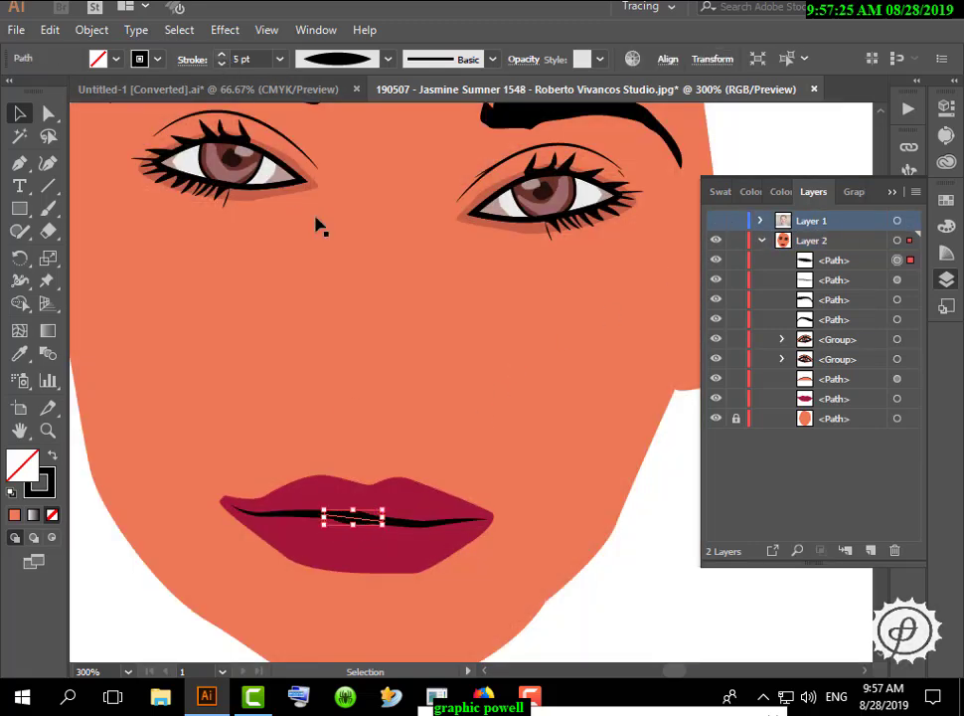
{"action": "left_click", "coordinate": [487, 447]}
{"action": "scroll", "coordinate": [488, 445], "scroll_direction": "down", "scroll_amount": 2}
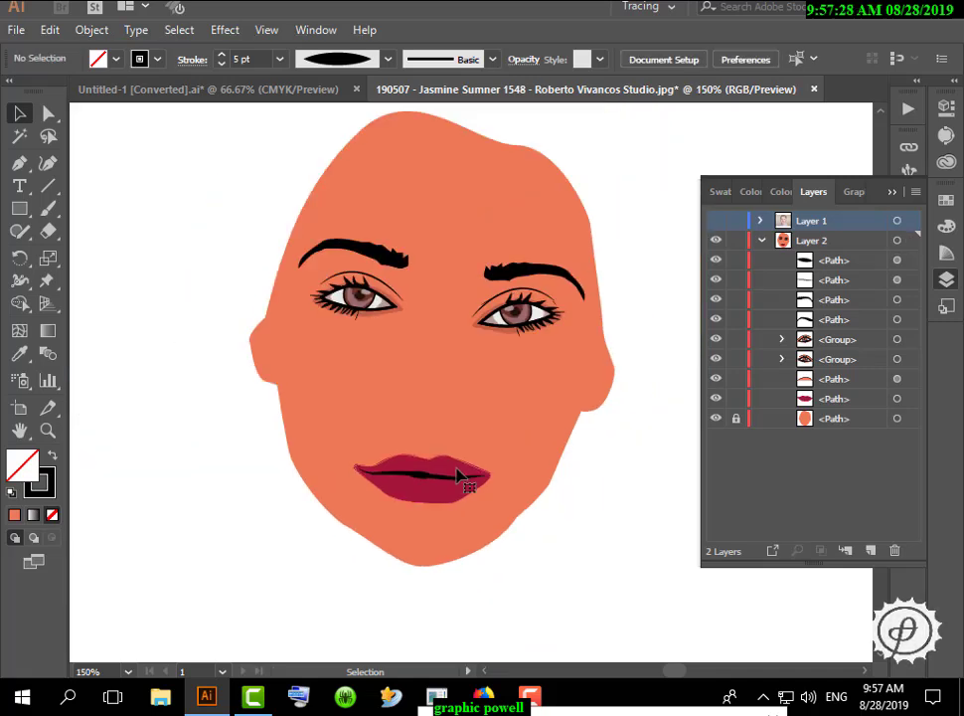
Outline the crimson lip shape with a 0.5 pt black stroke
{"action": "left_click", "coordinate": [460, 477]}
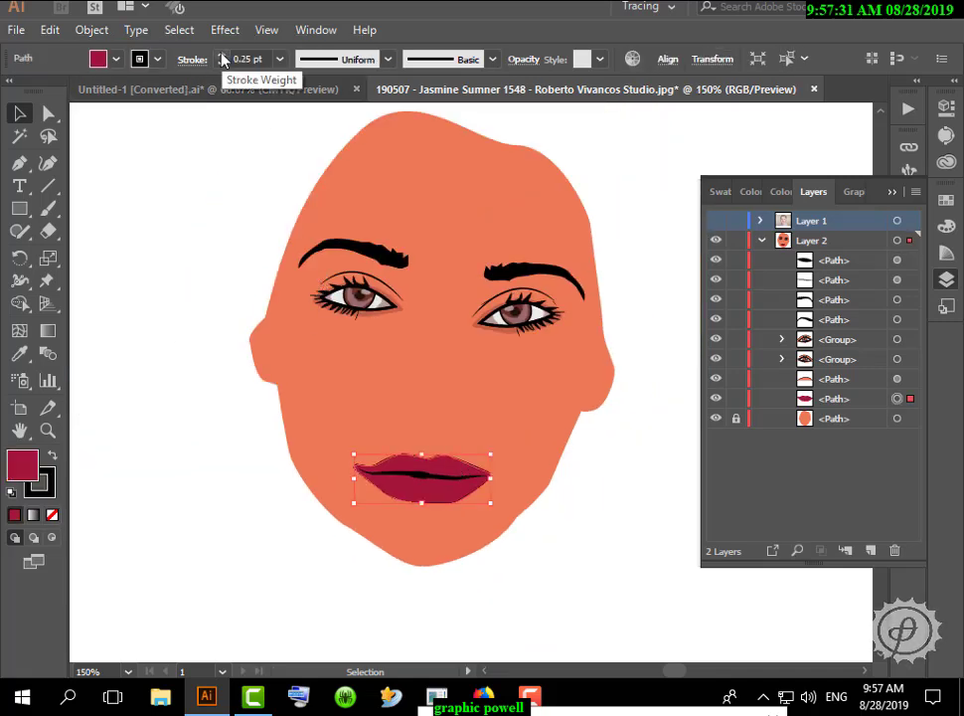
{"action": "left_click", "coordinate": [472, 450]}
{"action": "scroll", "coordinate": [478, 453], "scroll_direction": "down", "scroll_amount": 2}
{"action": "scroll", "coordinate": [478, 452], "scroll_direction": "up", "scroll_amount": 4}
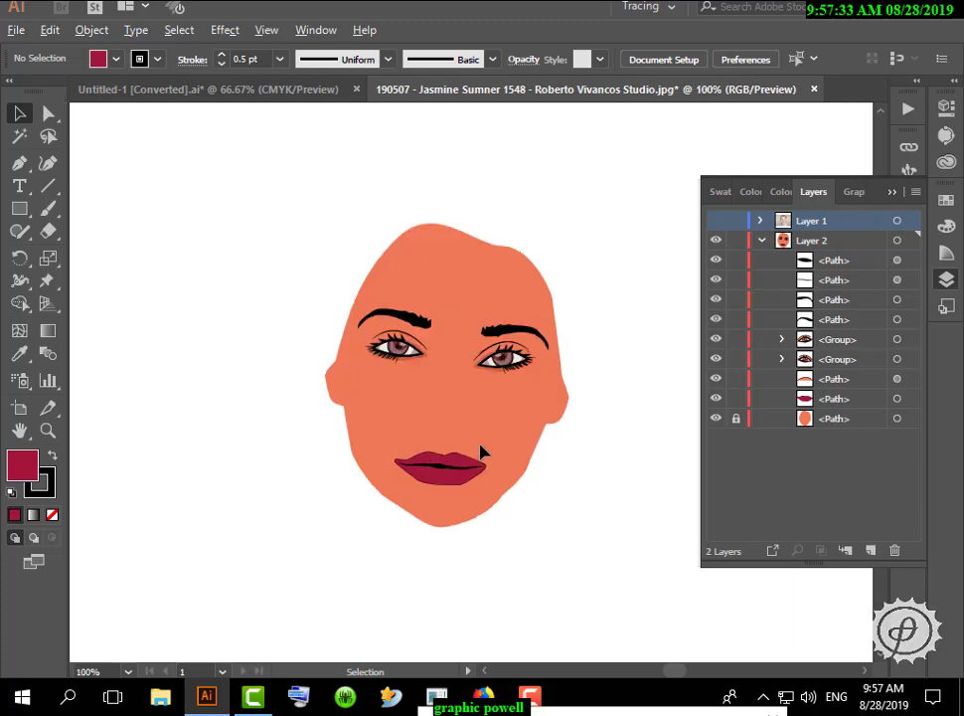
{"action": "scroll", "coordinate": [477, 454], "scroll_direction": "down", "scroll_amount": 2}
{"action": "scroll", "coordinate": [472, 452], "scroll_direction": "up", "scroll_amount": 1}
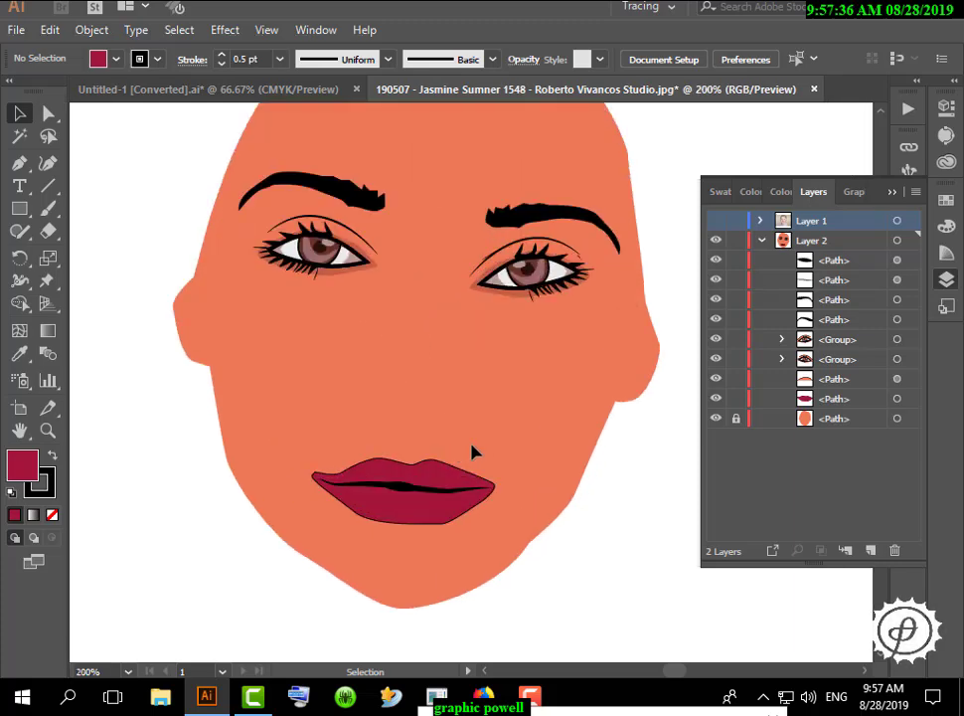
Show the photo layer and draw a curved Pen path along the outer edge of each side of the nose
{"action": "scroll", "coordinate": [472, 452], "scroll_direction": "up", "scroll_amount": 2}
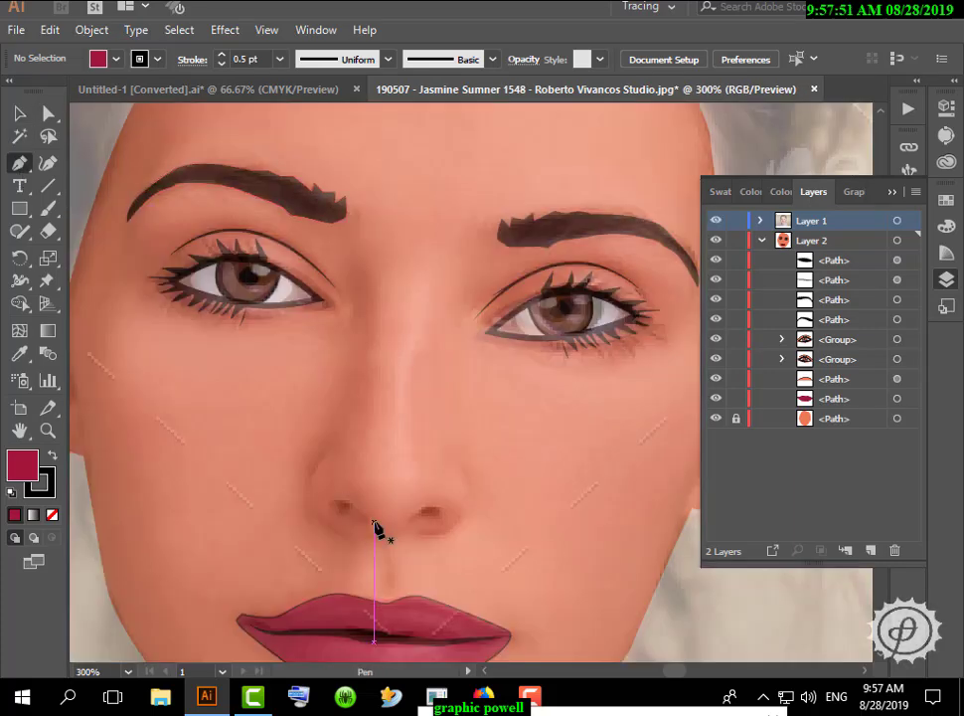
{"action": "left_click", "coordinate": [319, 455]}
{"action": "left_click", "coordinate": [346, 535]}
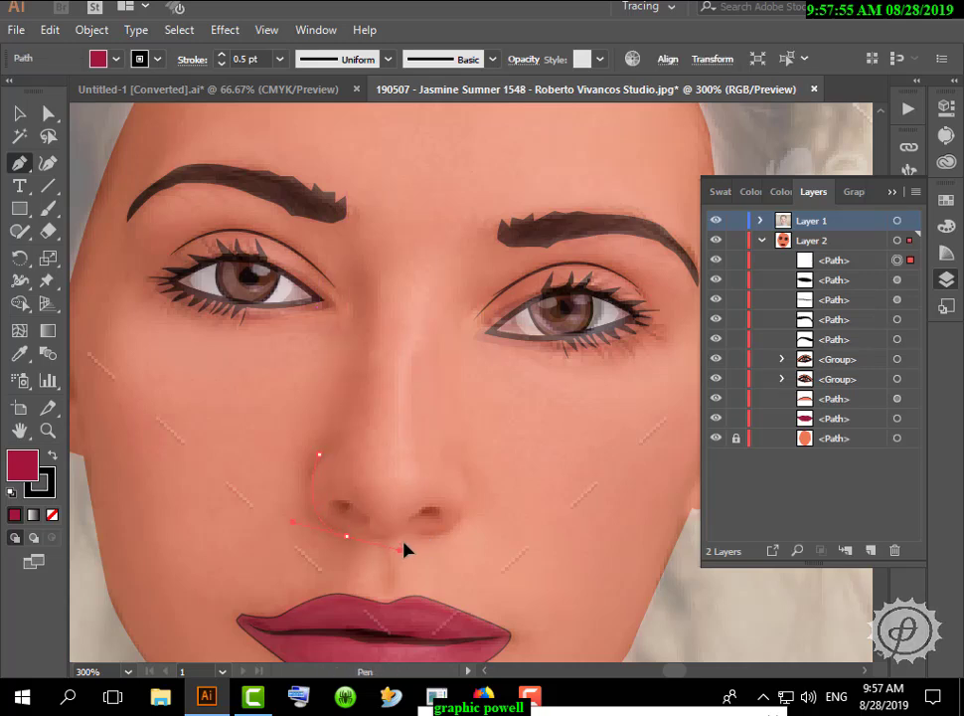
{"action": "left_click_drag", "start_coordinate": [405, 543], "coordinate": [350, 541]}
{"action": "left_click", "coordinate": [406, 175], "text": "ctrl"}
{"action": "left_click", "coordinate": [449, 463]}
{"action": "left_click", "coordinate": [20, 114]}
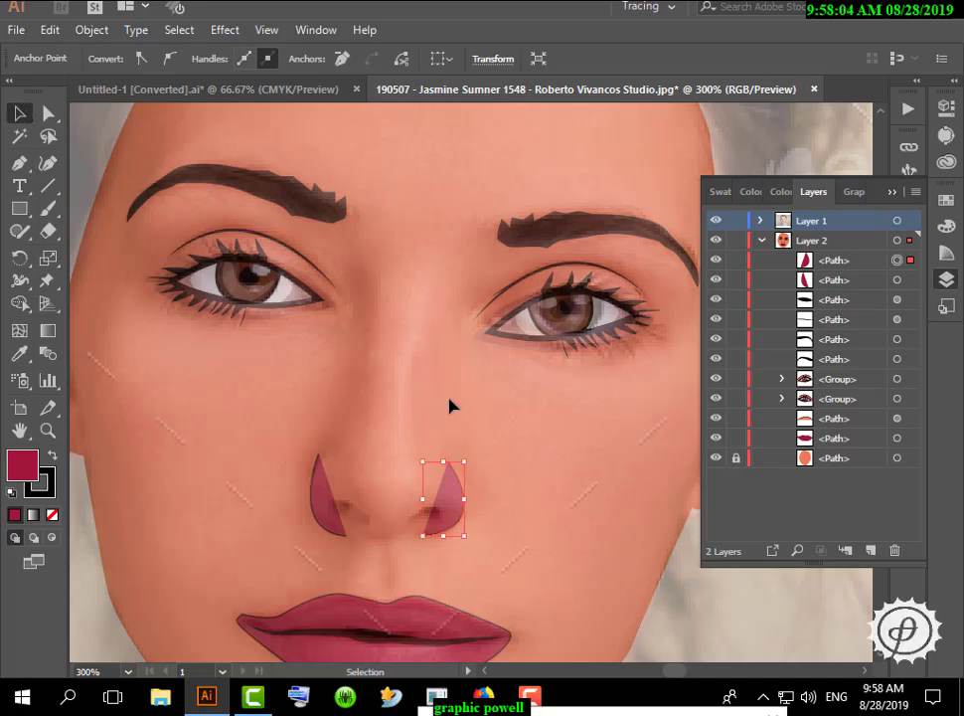
Apply the width profile that tapers at both ends to each of the two nose curves
{"action": "left_click", "coordinate": [449, 405]}
{"action": "left_click", "coordinate": [457, 508]}
{"action": "left_click", "coordinate": [388, 58]}
{"action": "left_click", "coordinate": [327, 126]}
{"action": "left_click", "coordinate": [334, 479]}
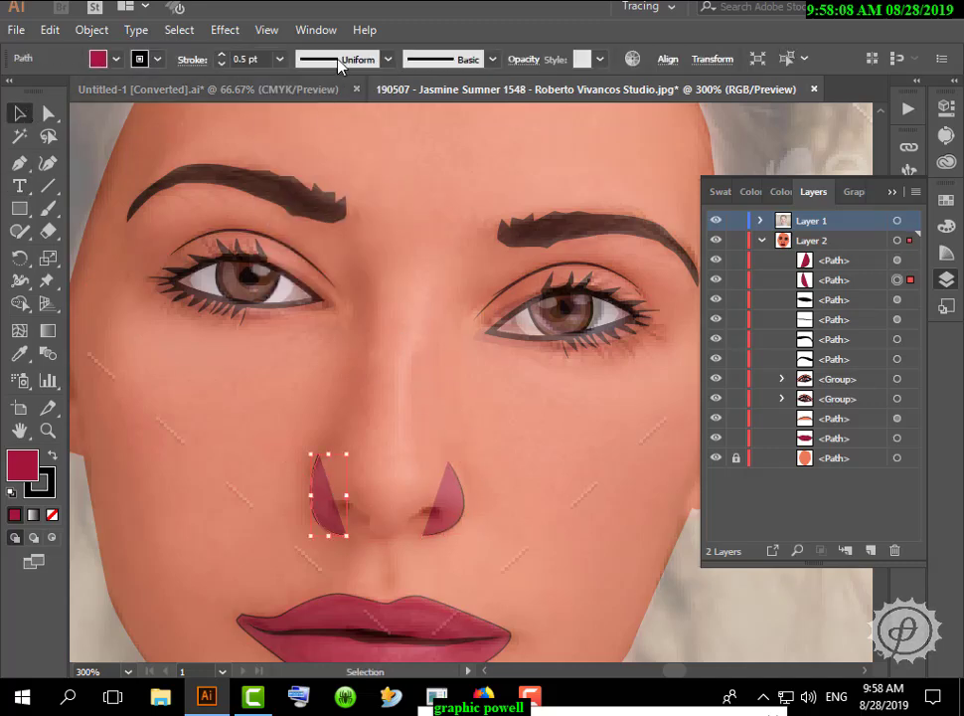
{"action": "left_click", "coordinate": [338, 64]}
{"action": "left_click", "coordinate": [327, 125]}
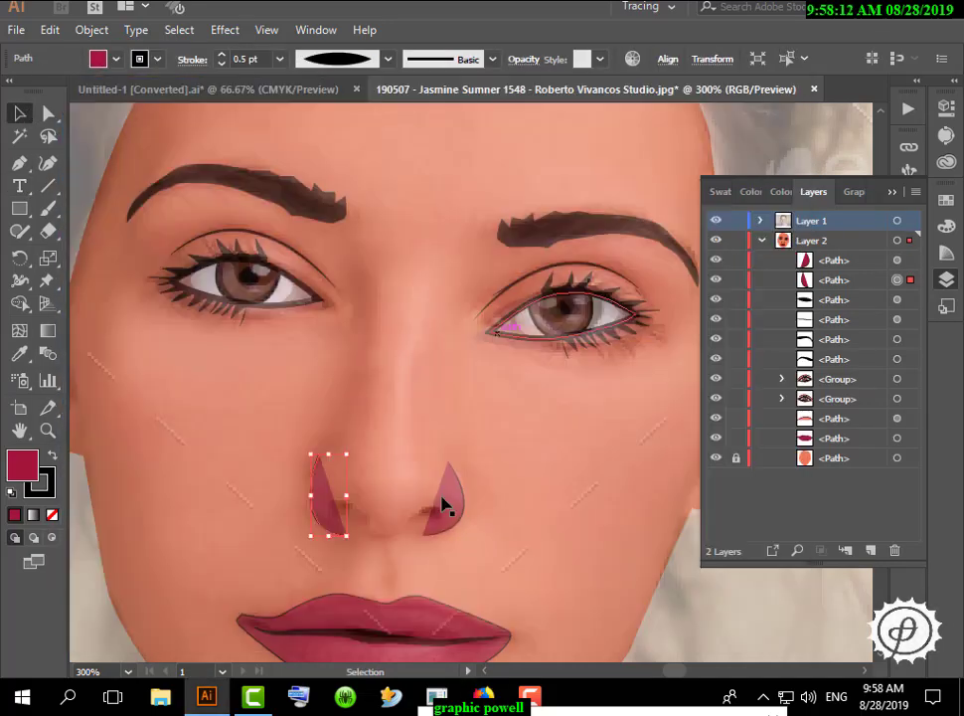
Remove the fill from both nose curves and check them with the photo layer briefly hidden
{"action": "left_click", "coordinate": [452, 507], "text": "shift"}
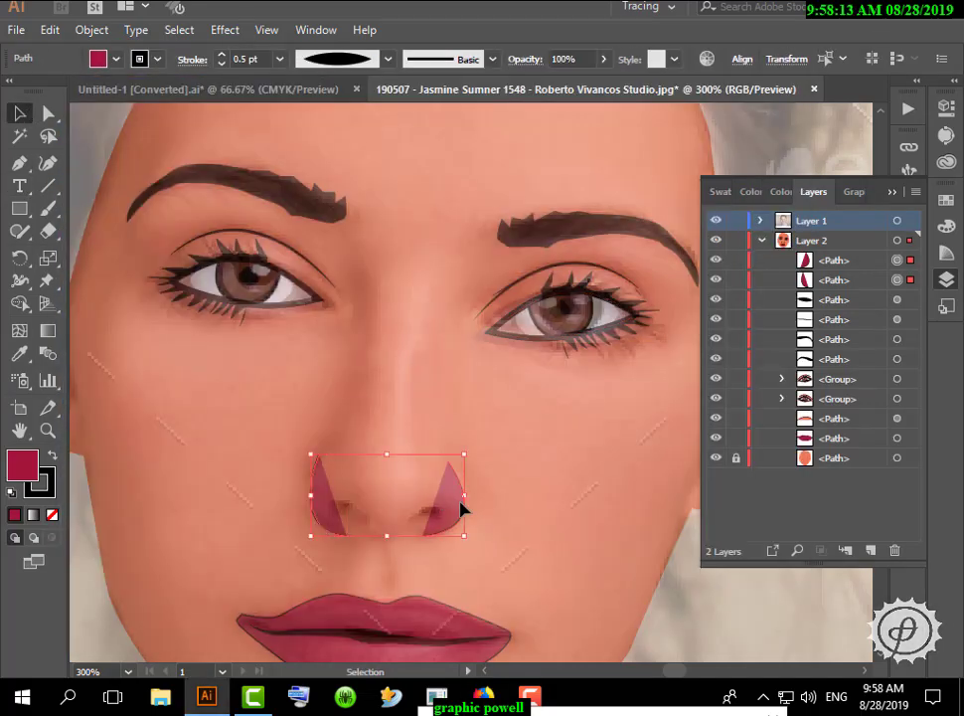
{"action": "left_click", "coordinate": [313, 61]}
{"action": "left_click", "coordinate": [116, 60]}
{"action": "left_click", "coordinate": [11, 91]}
{"action": "left_click", "coordinate": [389, 247]}
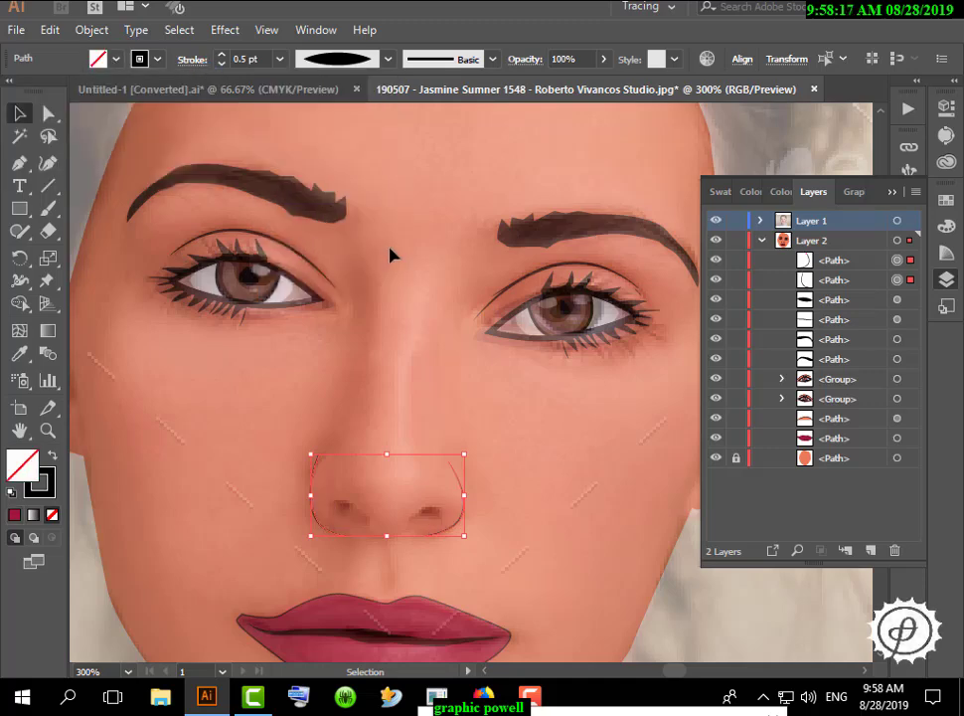
{"action": "left_click", "coordinate": [389, 248]}
{"action": "left_click", "coordinate": [717, 223]}
{"action": "left_click", "coordinate": [716, 221]}
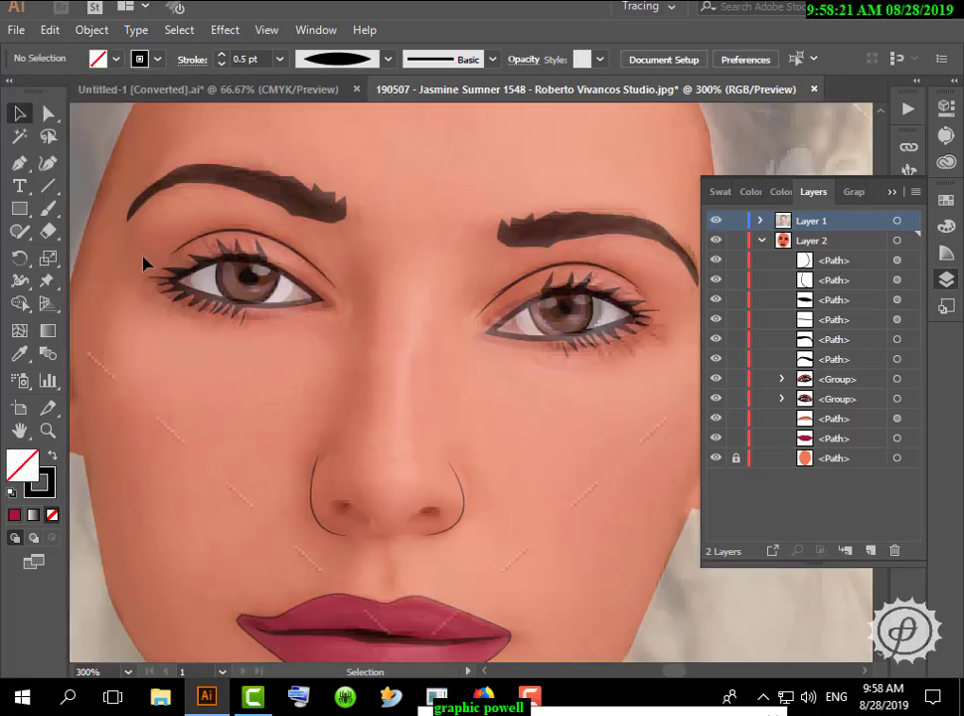
Trace the left nostril in the photo with a closed, curved Pen shape
{"action": "left_click", "coordinate": [19, 163]}
{"action": "scroll", "coordinate": [334, 493], "scroll_direction": "up", "scroll_amount": 2}
{"action": "left_click", "coordinate": [330, 488]}
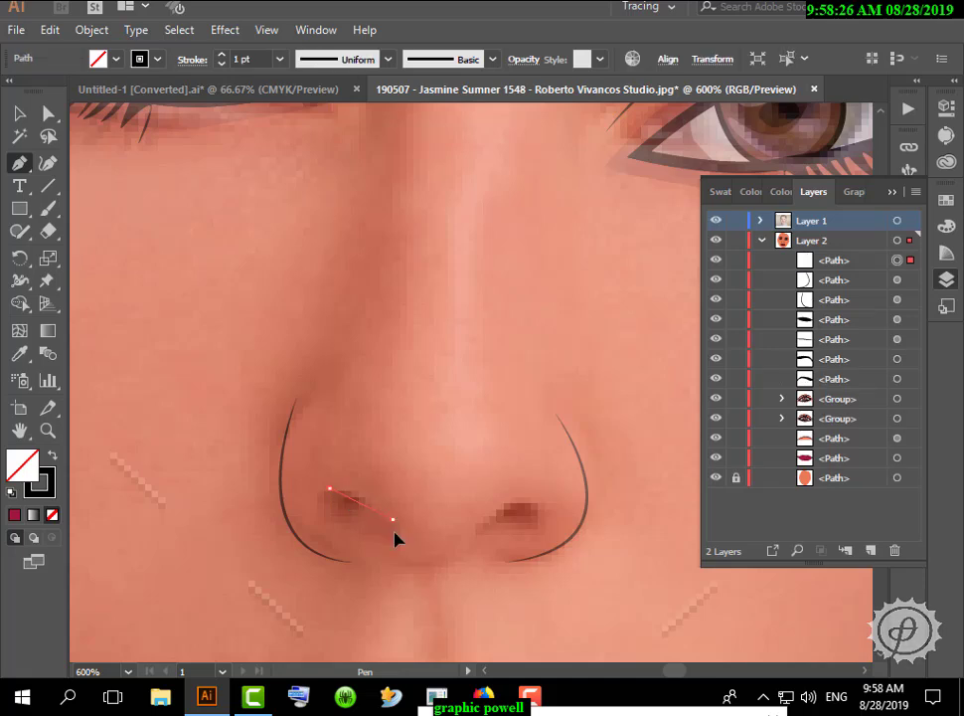
{"action": "left_click_drag", "start_coordinate": [390, 515], "coordinate": [312, 504]}
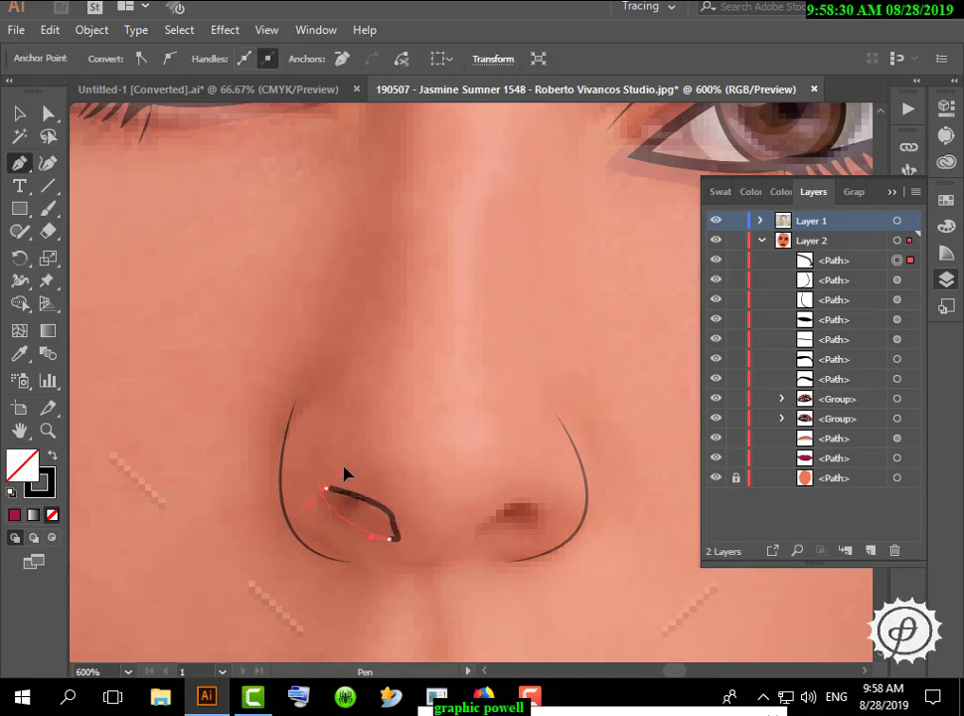
{"action": "left_click", "coordinate": [24, 113]}
{"action": "key", "text": "ctrl+shift+a"}
Trace the right nostril in the photo with a closed, curved Pen shape
{"action": "left_click", "coordinate": [19, 163]}
{"action": "left_click", "coordinate": [517, 502]}
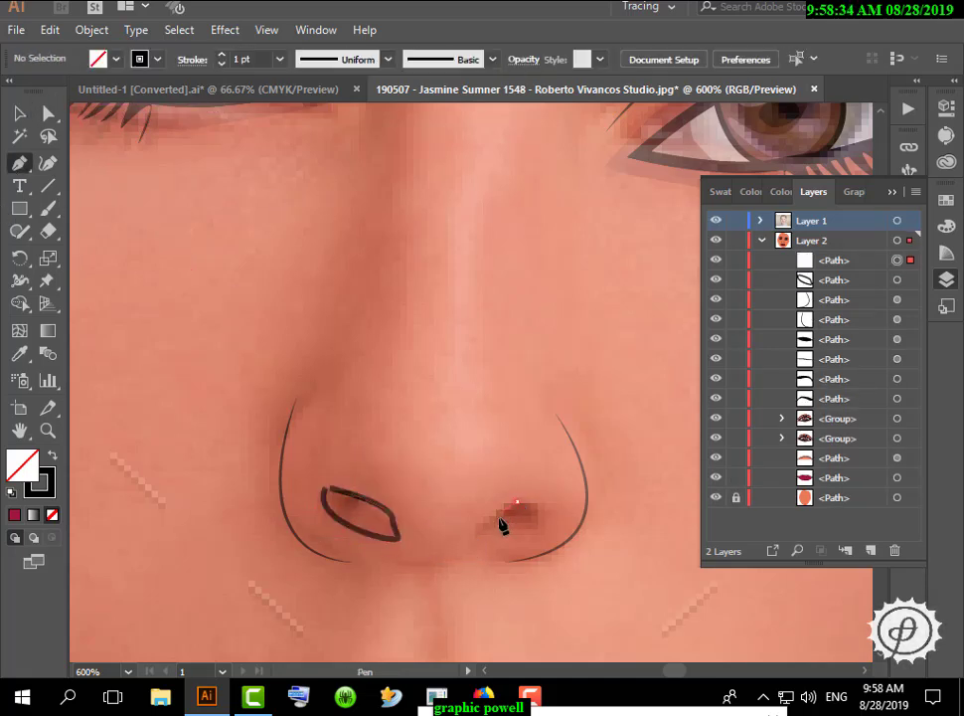
{"action": "left_click_drag", "start_coordinate": [478, 530], "coordinate": [475, 544]}
{"action": "left_click", "coordinate": [534, 526]}
{"action": "left_click_drag", "start_coordinate": [517, 502], "coordinate": [520, 509]}
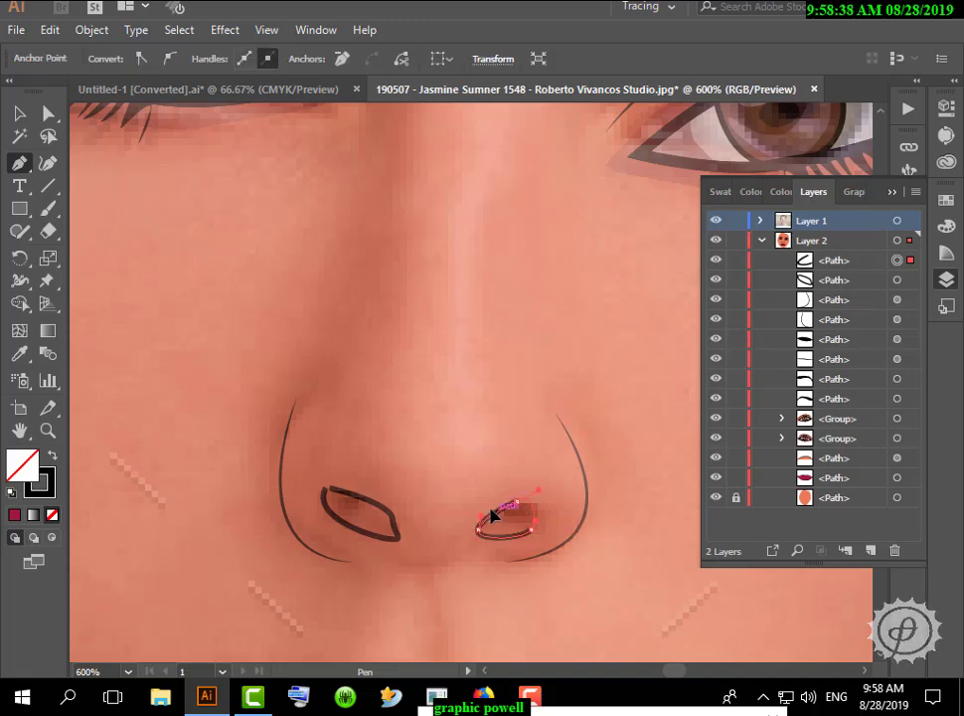
{"action": "key", "text": "v"}
{"action": "left_click", "coordinate": [296, 258]}
{"action": "scroll", "coordinate": [297, 260], "scroll_direction": "down", "scroll_amount": 3}
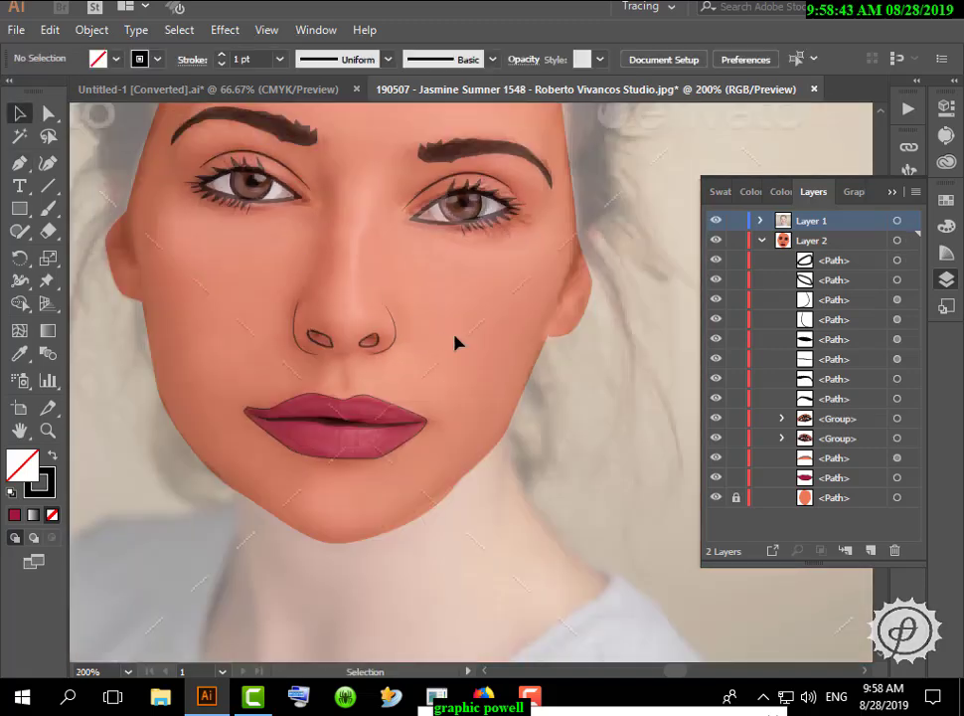
Draw a closed, narrow shadow shape with the Pen tool along the nose bridge, from the left eyebrow's inner end to the nose wing
{"action": "scroll", "coordinate": [455, 343], "scroll_direction": "up", "scroll_amount": 3}
{"action": "key", "text": "p"}
{"action": "left_click", "coordinate": [325, 264]}
{"action": "left_click_drag", "start_coordinate": [332, 365], "coordinate": [298, 430]}
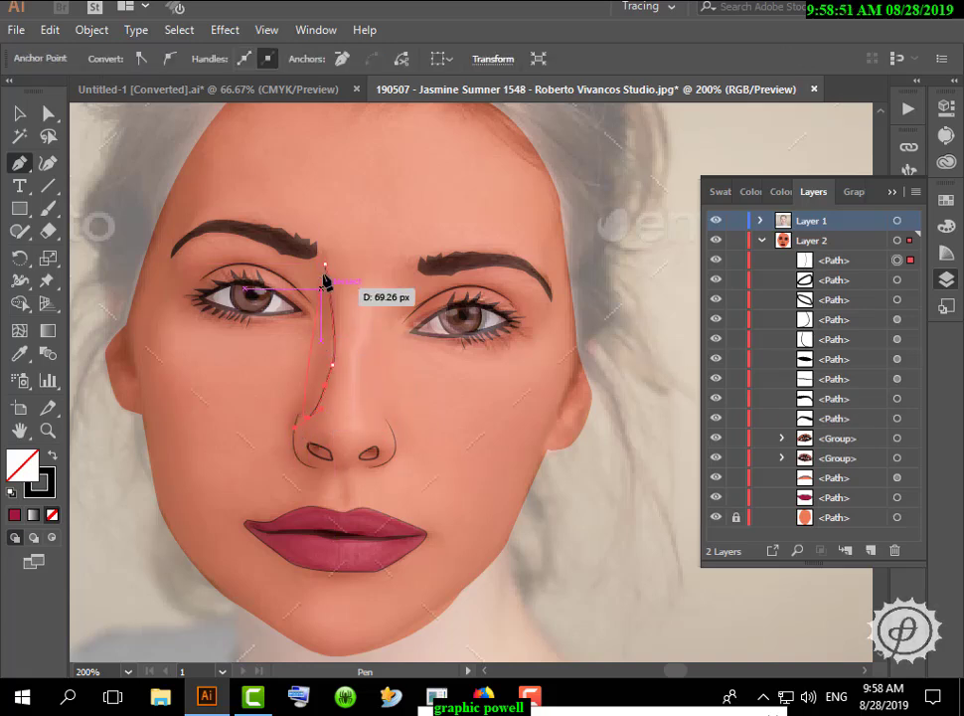
{"action": "left_click_drag", "start_coordinate": [317, 346], "coordinate": [316, 323]}
{"action": "left_click_drag", "start_coordinate": [323, 268], "coordinate": [318, 258]}
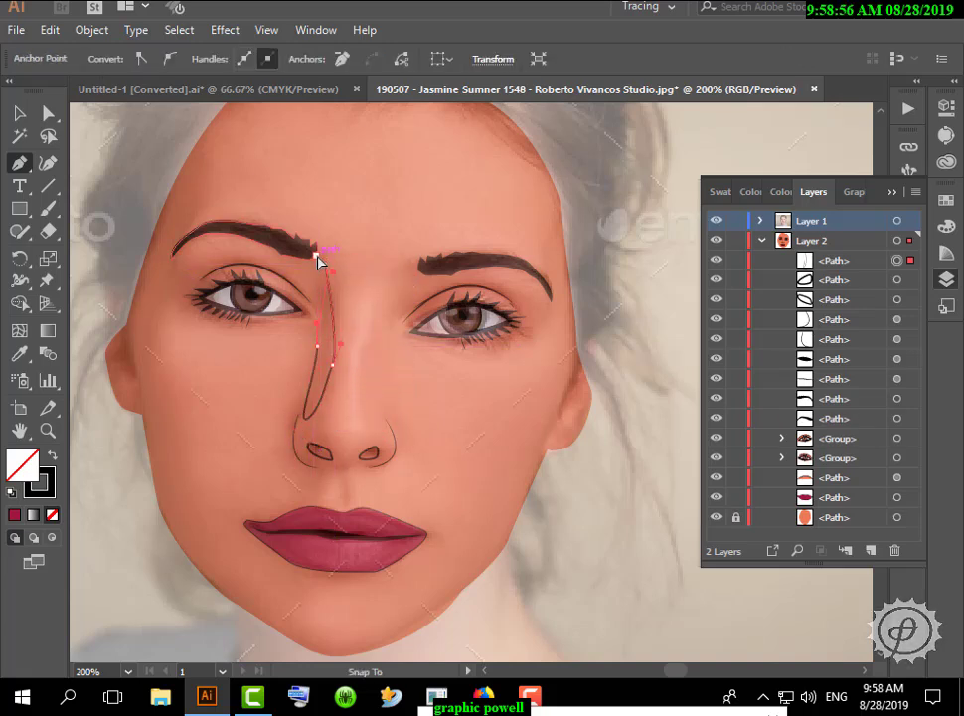
{"action": "left_click", "coordinate": [22, 113]}
{"action": "left_click", "coordinate": [393, 337]}
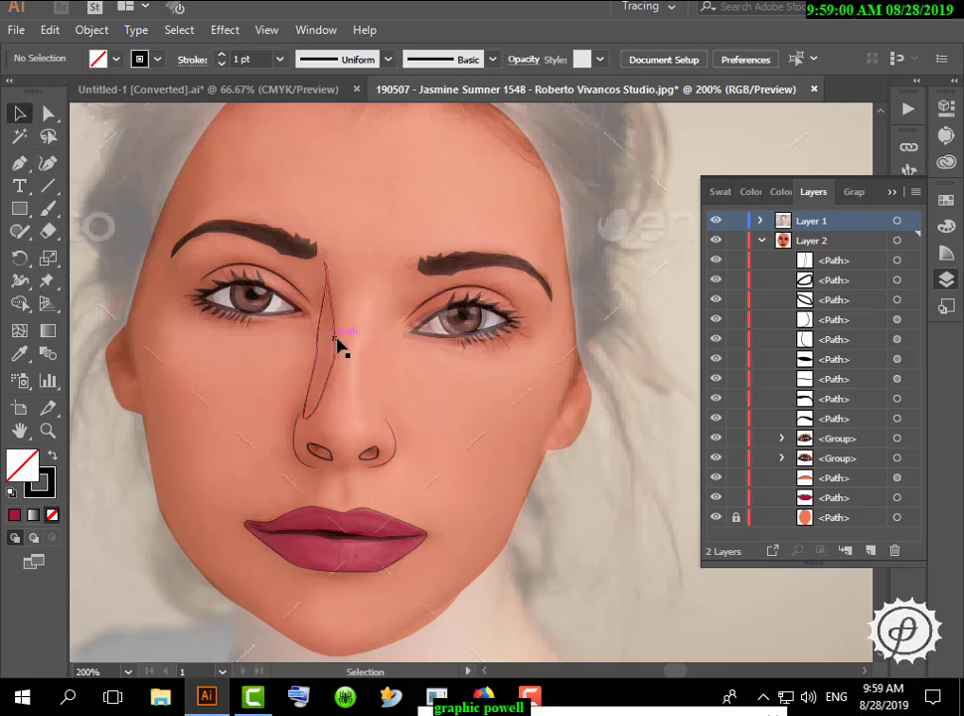
Fill the nose shadow shape with dark brown, set its stroke to 0 pt and hide the photo layer
{"action": "left_click", "coordinate": [335, 340]}
{"action": "double_click", "coordinate": [21, 464]}
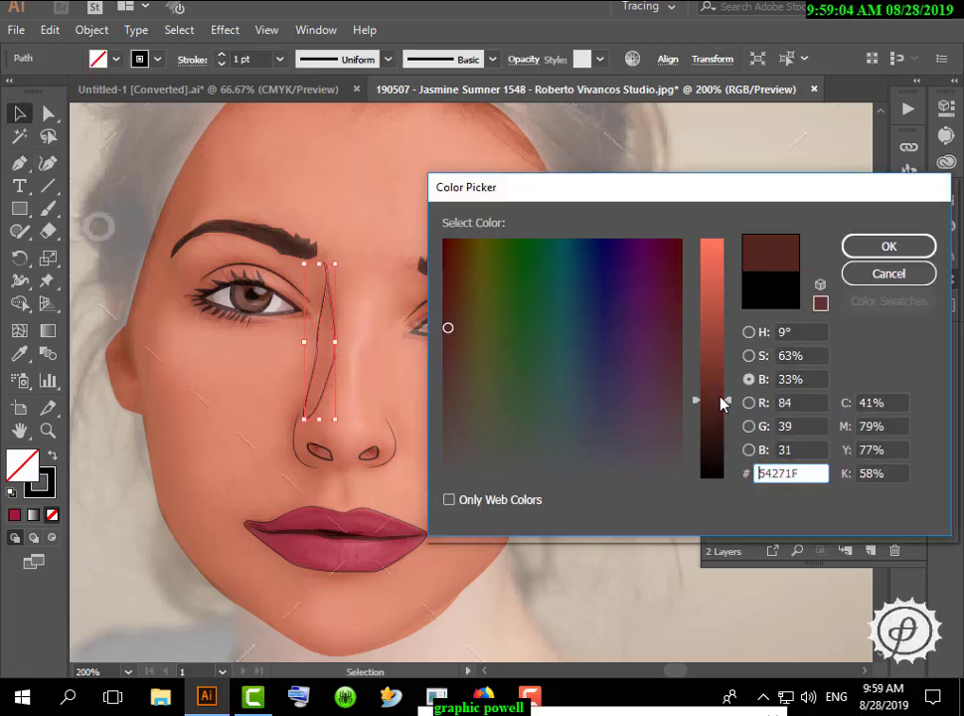
{"action": "left_click", "coordinate": [883, 251]}
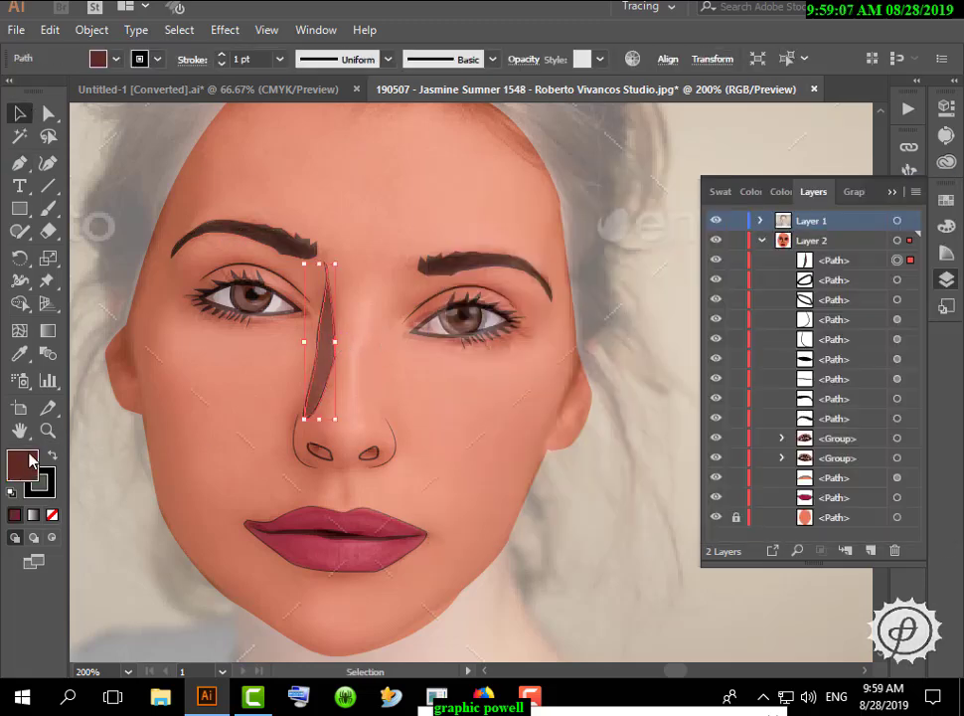
{"action": "left_click", "coordinate": [221, 64]}
{"action": "left_click", "coordinate": [316, 133]}
{"action": "left_click", "coordinate": [716, 219]}
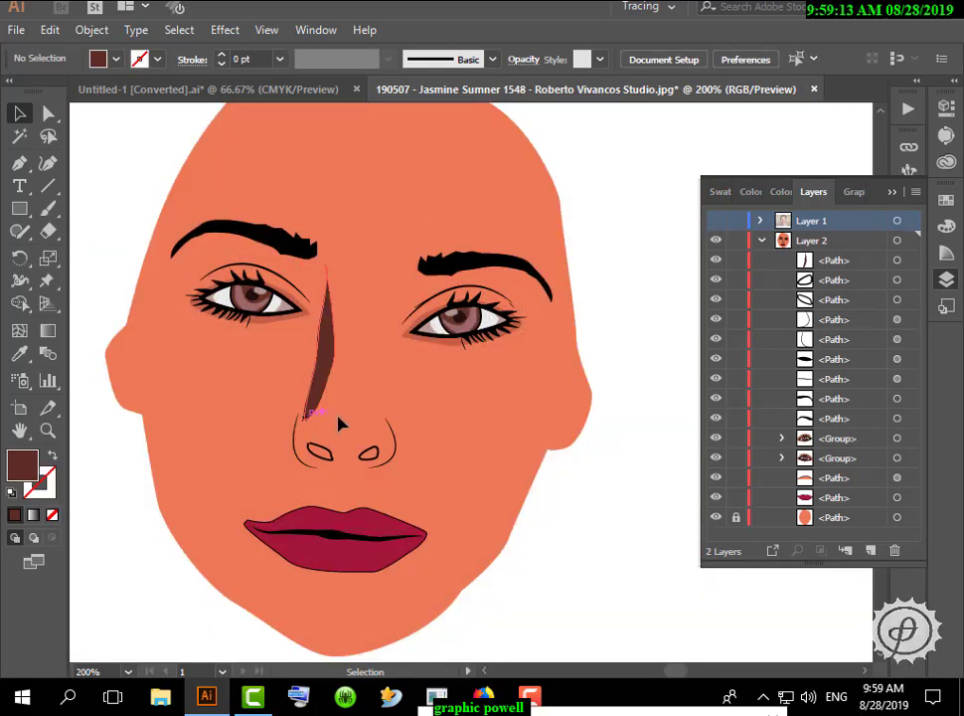
Change the nose shadow's fill to the lighter reddish brown A0463D
{"action": "double_click", "coordinate": [22, 464]}
{"action": "left_click_drag", "start_coordinate": [720, 372], "coordinate": [719, 326]}
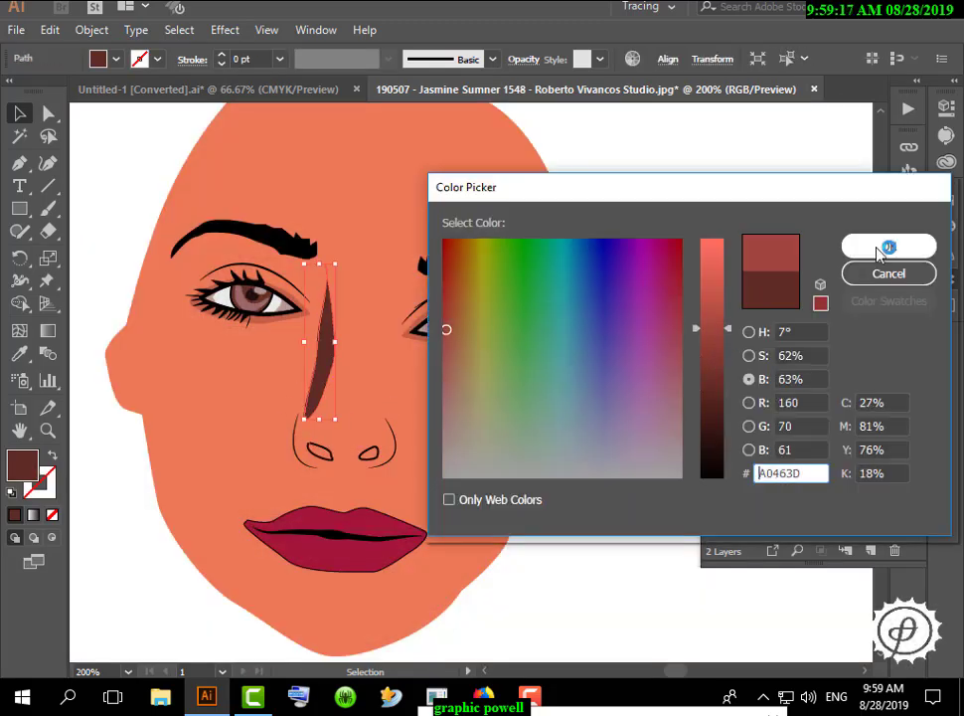
{"action": "left_click", "coordinate": [691, 93]}
{"action": "left_click", "coordinate": [889, 246]}
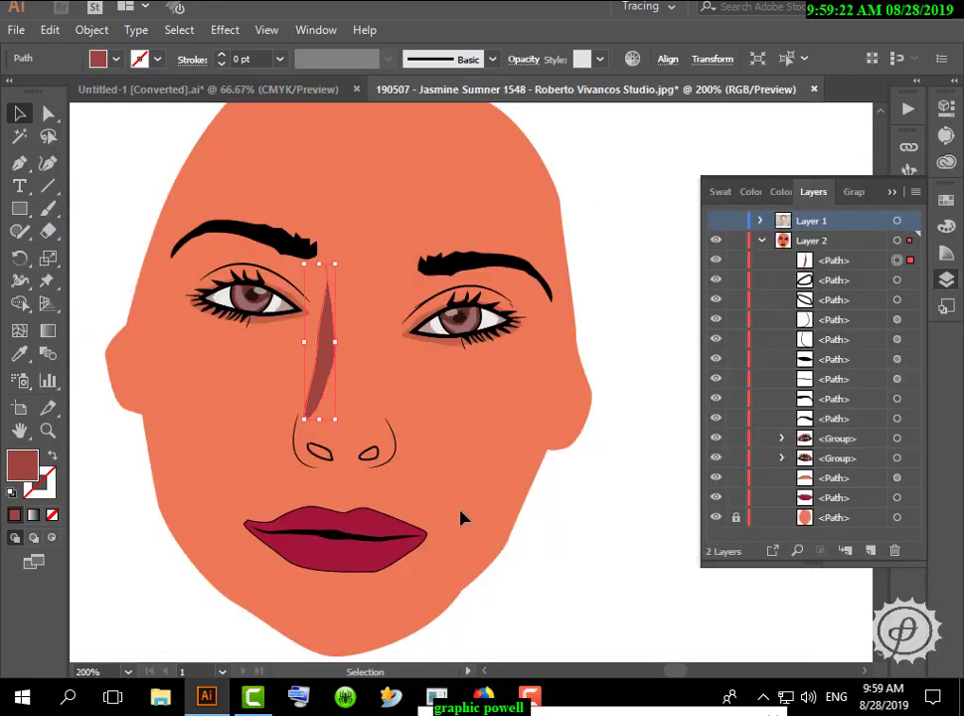
{"action": "left_click", "coordinate": [416, 510]}
Select both nostril shapes and swap their fill and stroke so they are solid black without an outline
{"action": "scroll", "coordinate": [413, 503], "scroll_direction": "down", "scroll_amount": 1}
{"action": "left_click", "coordinate": [371, 480]}
{"action": "left_click", "coordinate": [391, 478], "text": "shift"}
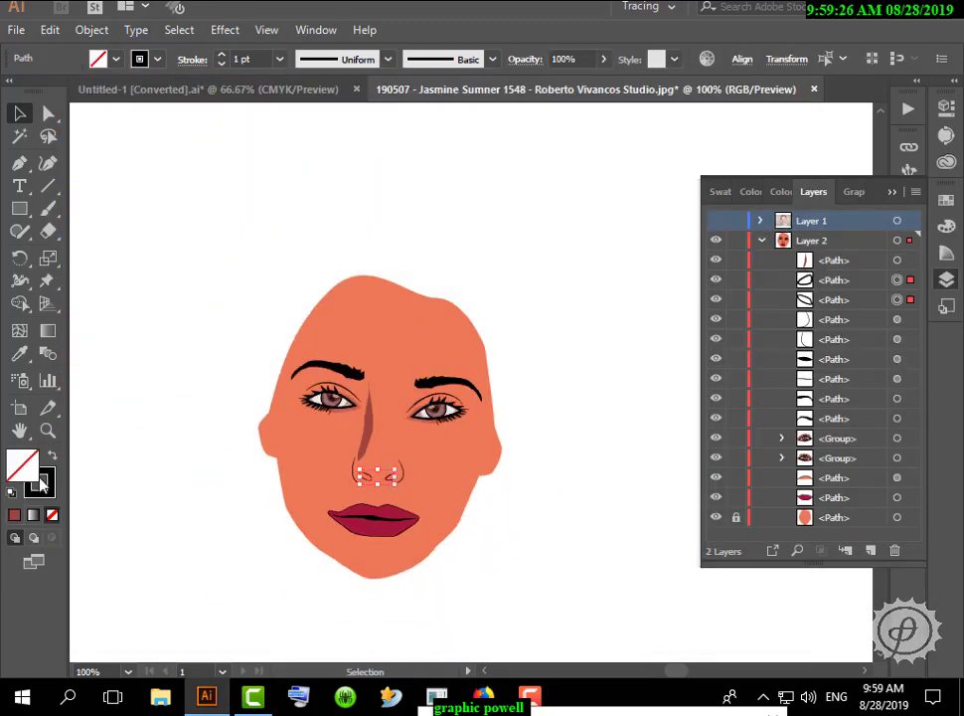
{"action": "double_click", "coordinate": [22, 463]}
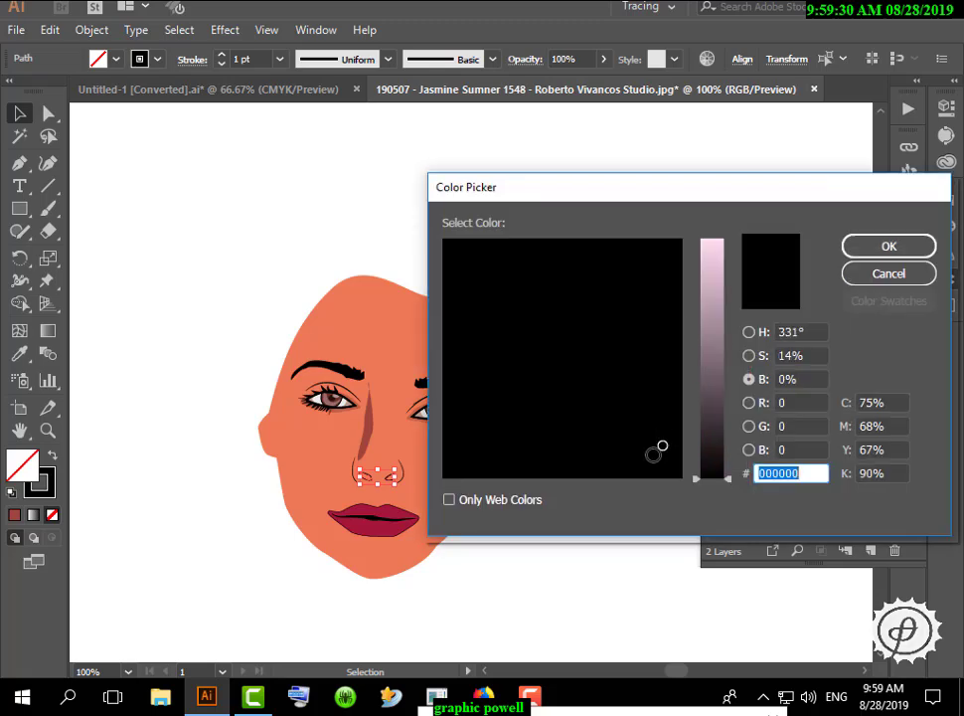
{"action": "key", "text": "Escape"}
{"action": "left_click", "coordinate": [52, 455]}
{"action": "left_click", "coordinate": [268, 265]}
Look over the face illustration and show the photo layer again
{"action": "scroll", "coordinate": [392, 507], "scroll_direction": "up", "scroll_amount": 2}
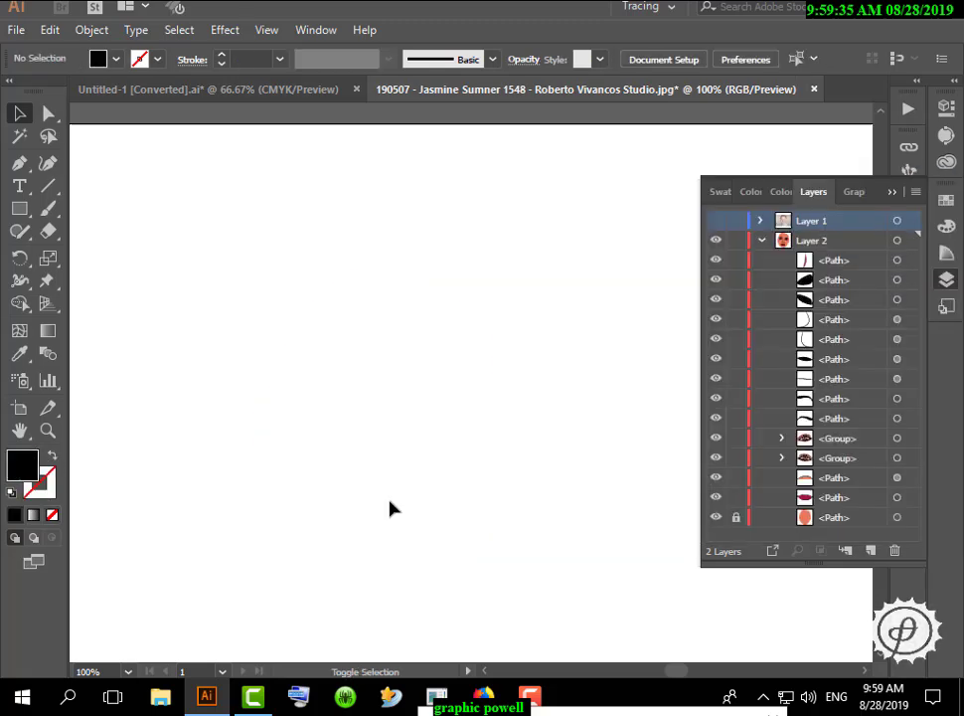
{"action": "scroll", "coordinate": [392, 348], "scroll_direction": "down", "scroll_amount": 3}
{"action": "scroll", "coordinate": [393, 348], "scroll_direction": "up", "scroll_amount": 2}
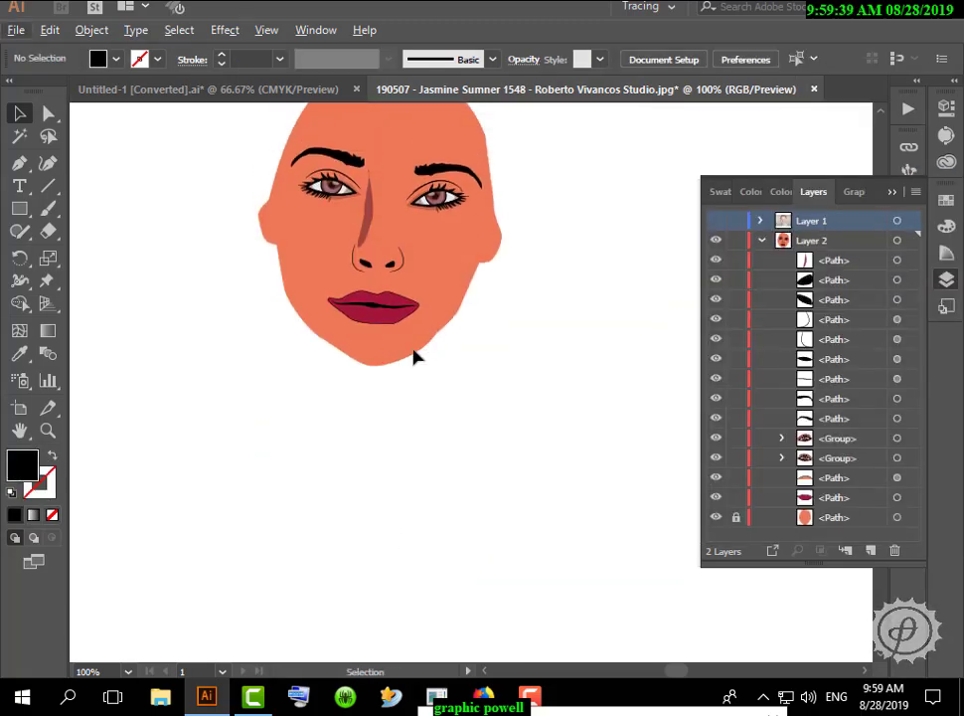
{"action": "scroll", "coordinate": [398, 350], "scroll_direction": "up", "scroll_amount": 2}
{"action": "scroll", "coordinate": [387, 352], "scroll_direction": "up", "scroll_amount": 2}
{"action": "scroll", "coordinate": [436, 349], "scroll_direction": "up", "scroll_amount": 3}
{"action": "left_click", "coordinate": [718, 221]}
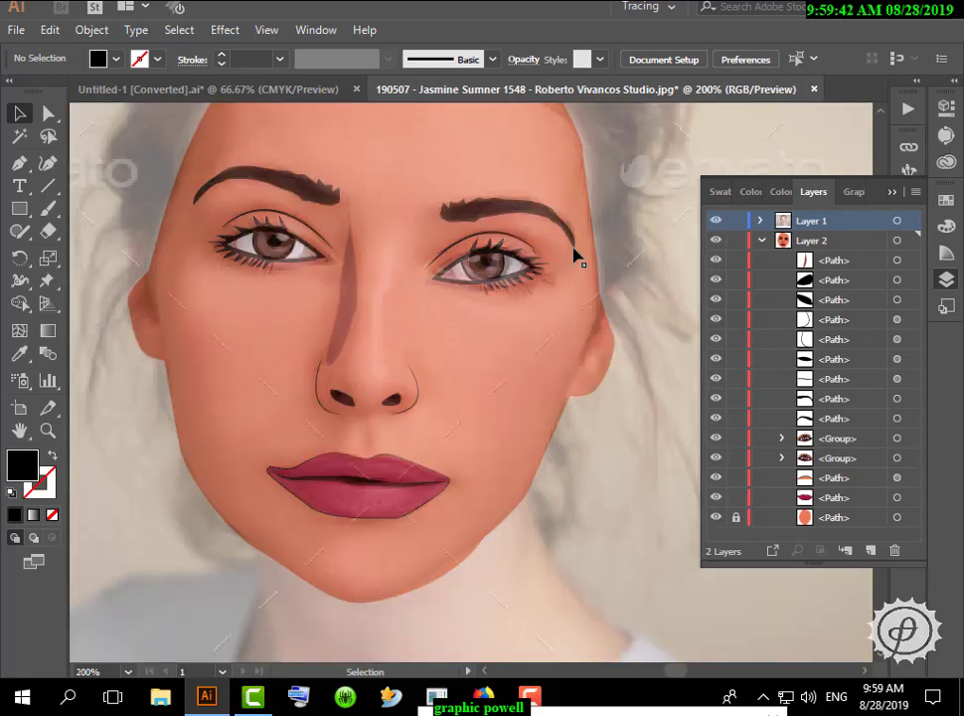
Trace a closed shape over the lower lip of the photo with the Pen tool, from one mouth corner to the other
{"action": "scroll", "coordinate": [574, 256], "scroll_direction": "up", "scroll_amount": 3}
{"action": "key", "text": "ctrl+minus"}
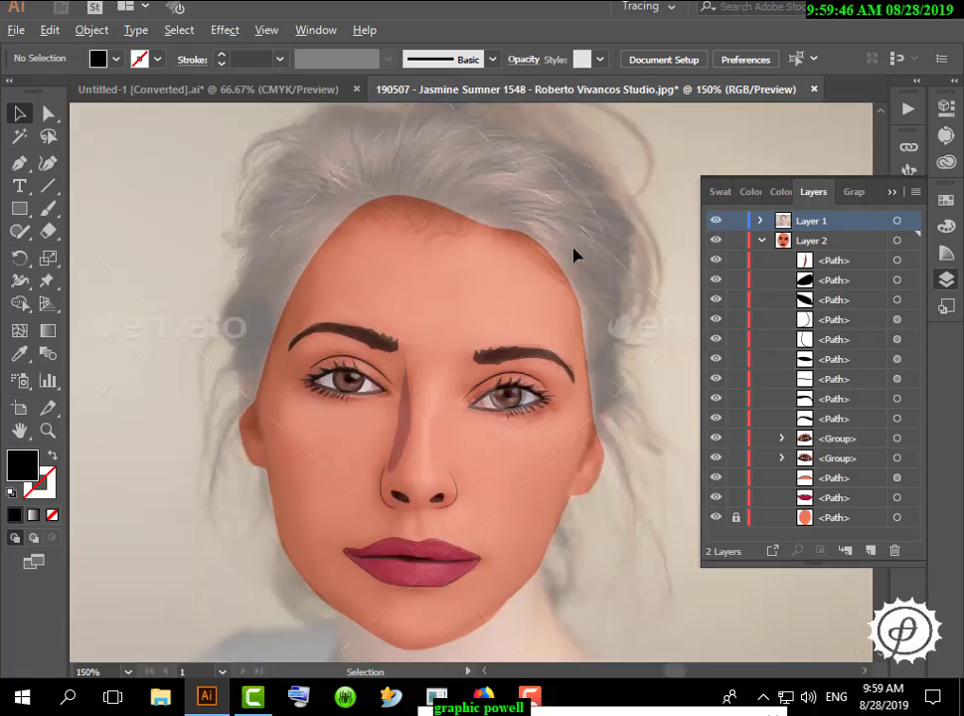
{"action": "scroll", "coordinate": [574, 257], "scroll_direction": "down", "scroll_amount": 2}
{"action": "scroll", "coordinate": [478, 436], "scroll_direction": "up", "scroll_amount": 1}
{"action": "scroll", "coordinate": [450, 445], "scroll_direction": "up", "scroll_amount": 2}
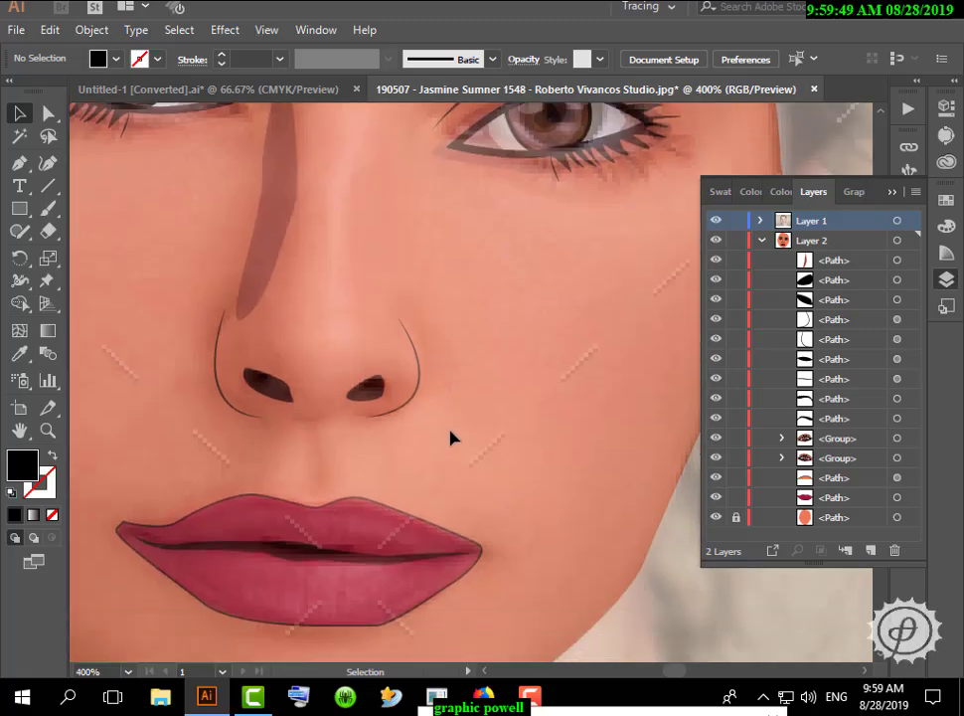
{"action": "scroll", "coordinate": [450, 437], "scroll_direction": "down", "scroll_amount": 2}
{"action": "left_click", "coordinate": [19, 162]}
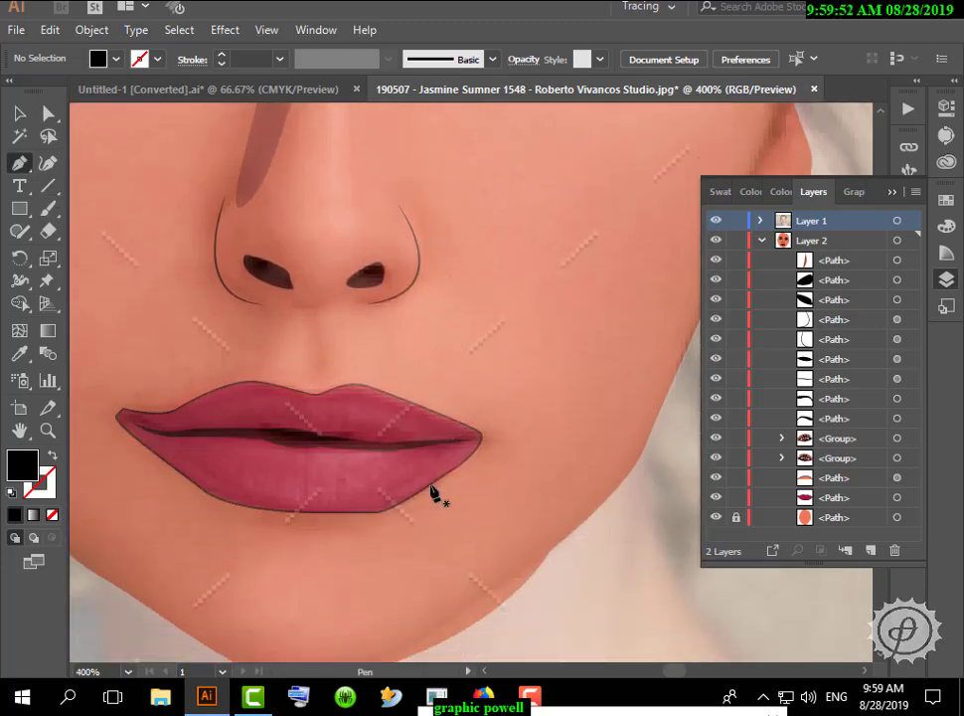
{"action": "left_click", "coordinate": [169, 439]}
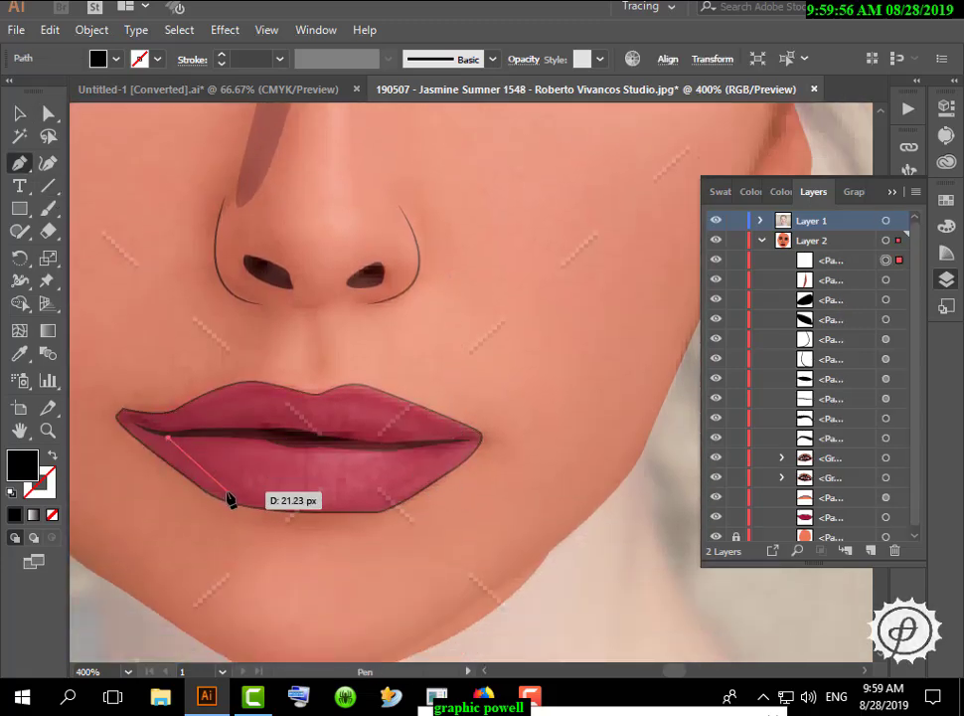
{"action": "left_click_drag", "start_coordinate": [221, 492], "coordinate": [239, 500]}
{"action": "left_click_drag", "start_coordinate": [315, 512], "coordinate": [352, 513]}
{"action": "left_click", "coordinate": [391, 504]}
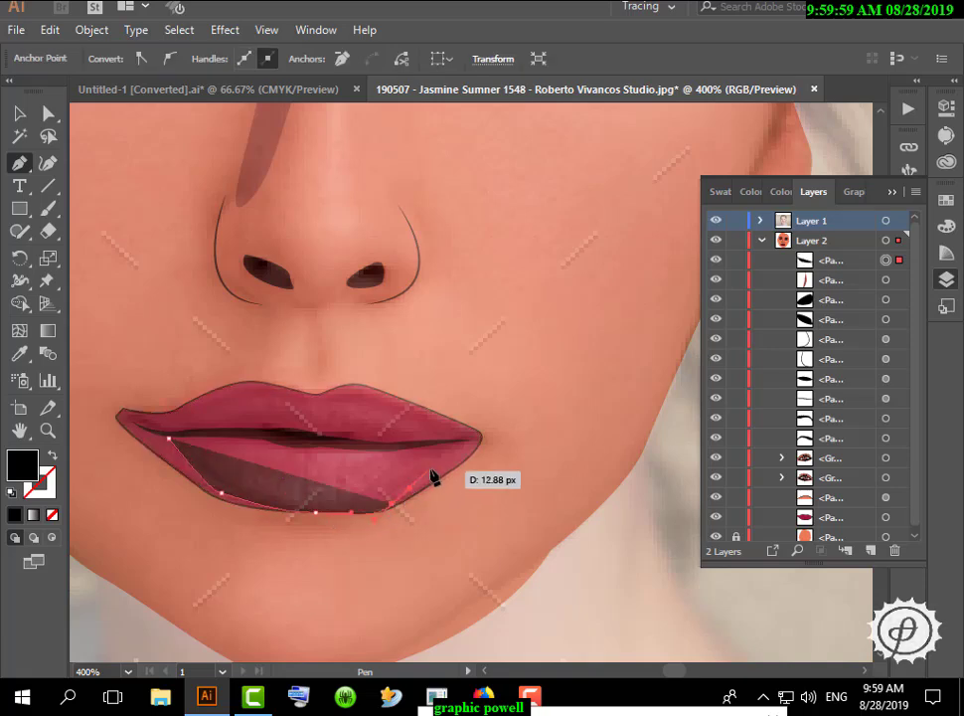
{"action": "left_click_drag", "start_coordinate": [460, 450], "coordinate": [418, 455]}
{"action": "left_click", "coordinate": [461, 450]}
{"action": "left_click_drag", "start_coordinate": [324, 454], "coordinate": [297, 454]}
{"action": "left_click_drag", "start_coordinate": [226, 443], "coordinate": [204, 442]}
{"action": "left_click_drag", "start_coordinate": [180, 438], "coordinate": [166, 438]}
{"action": "left_click", "coordinate": [169, 439]}
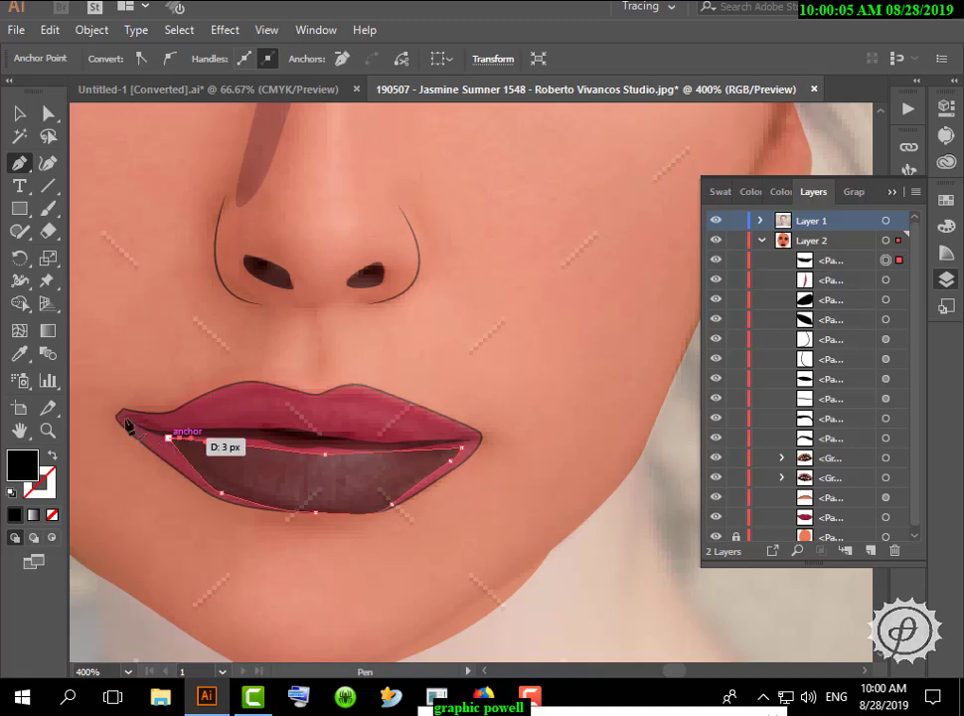
Fill the lower lip shape with a light coral red
{"action": "left_click", "coordinate": [20, 113]}
{"action": "double_click", "coordinate": [29, 460]}
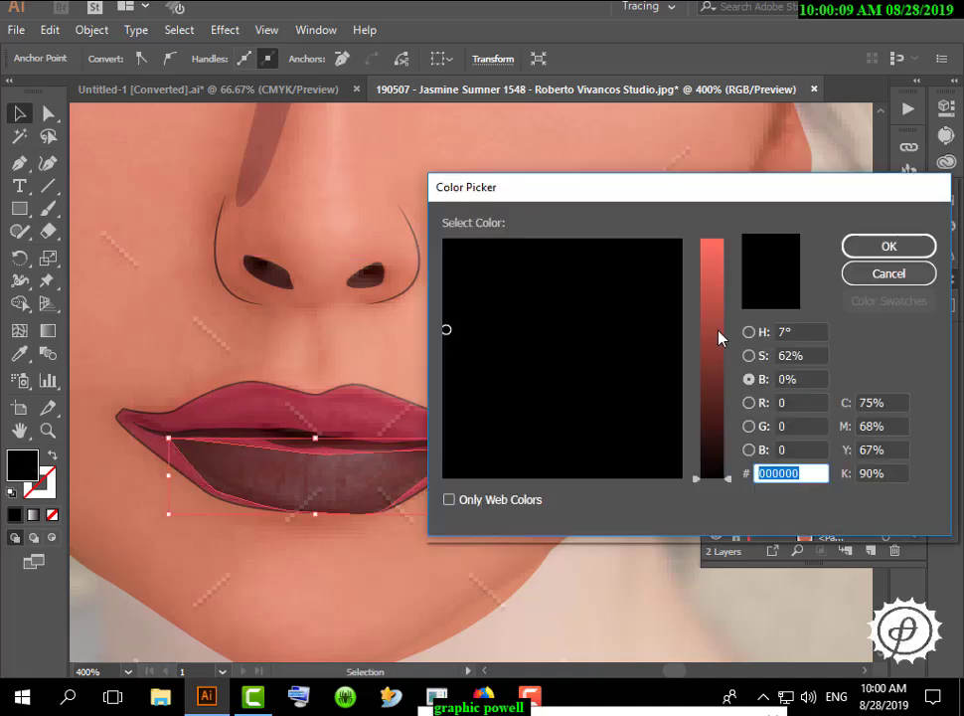
{"action": "left_click", "coordinate": [718, 330]}
{"action": "left_click_drag", "start_coordinate": [724, 267], "coordinate": [724, 249]}
{"action": "left_click", "coordinate": [859, 252]}
{"action": "key", "text": "Return"}
{"action": "left_click", "coordinate": [535, 405]}
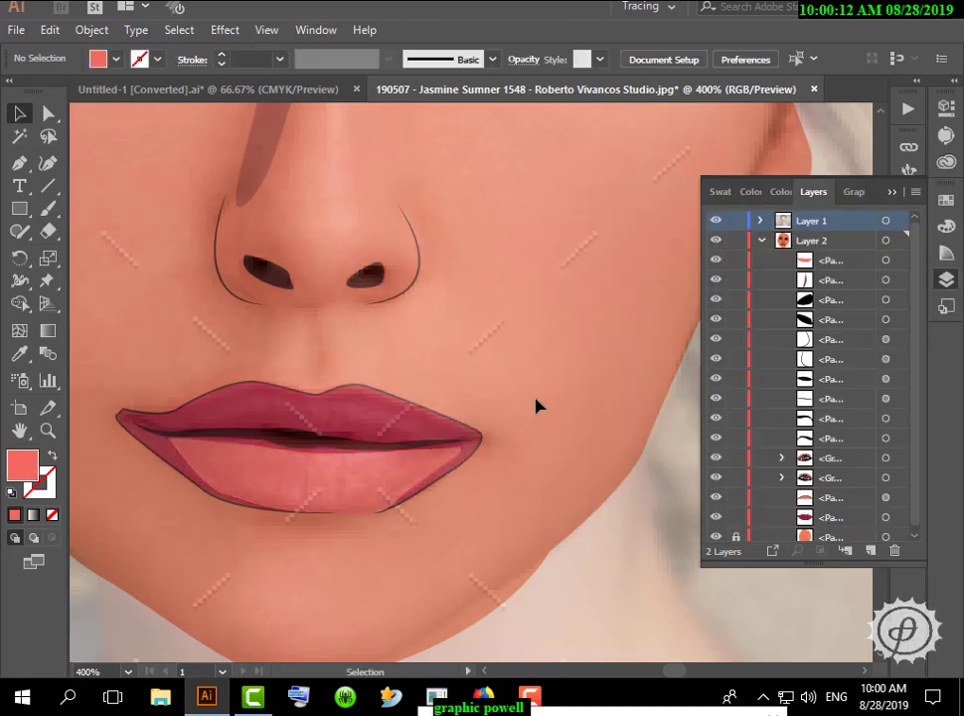
Hide the photo layer and change the lower lip shape's fill to a dark reddish brown
{"action": "left_click", "coordinate": [717, 220]}
{"action": "left_click", "coordinate": [334, 477]}
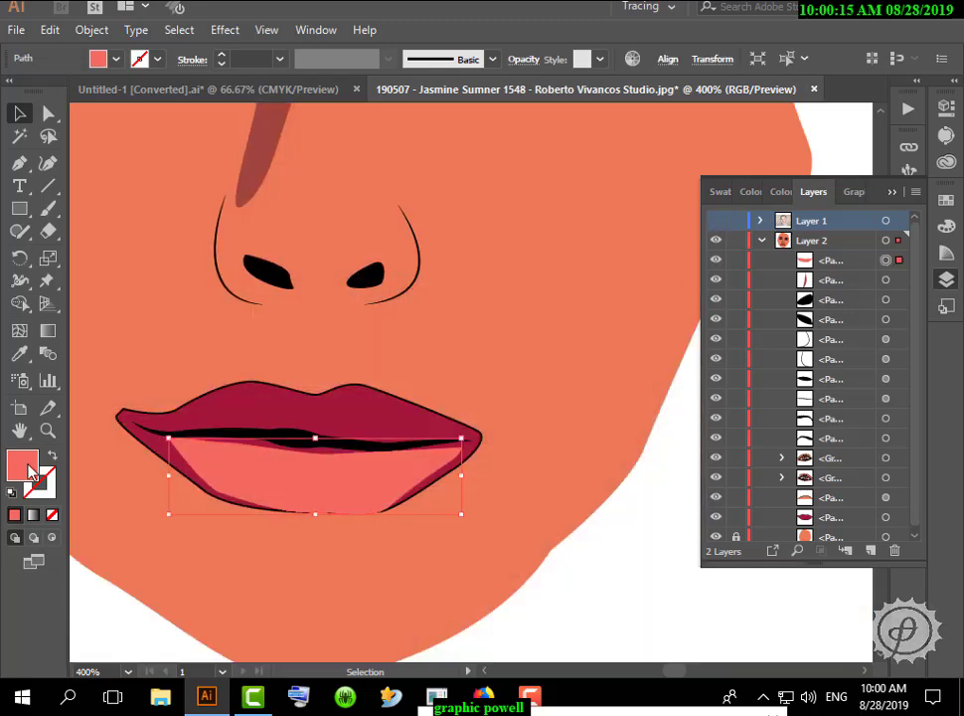
{"action": "double_click", "coordinate": [28, 467]}
{"action": "left_click_drag", "start_coordinate": [717, 267], "coordinate": [718, 340]}
{"action": "left_click", "coordinate": [879, 246]}
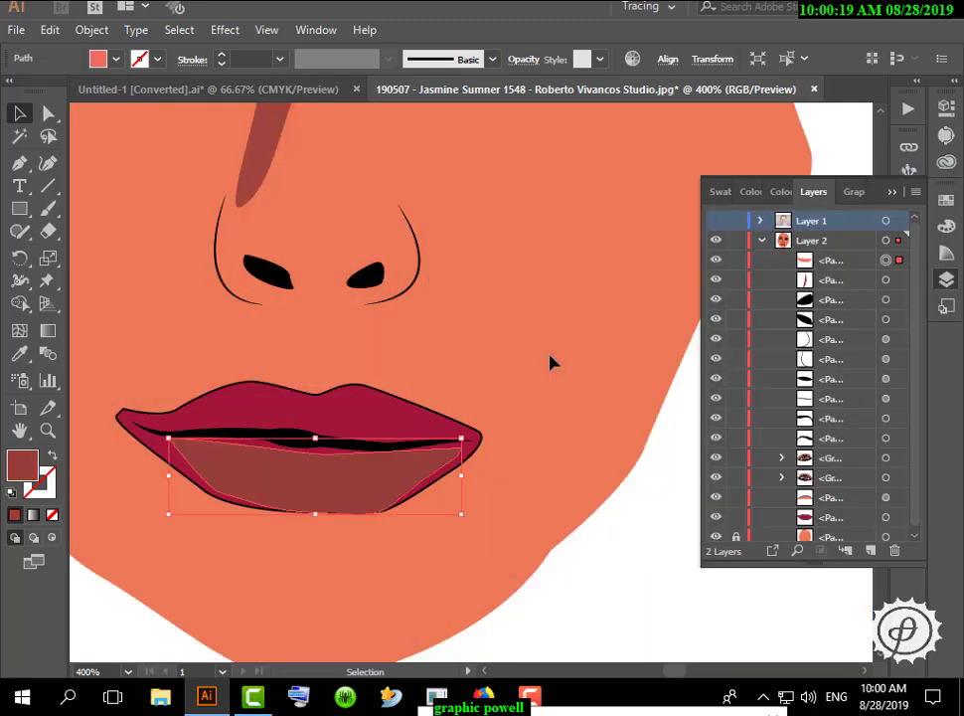
{"action": "left_click", "coordinate": [550, 357]}
Reduce the lower lip shape's opacity to 31%
{"action": "left_click", "coordinate": [373, 467]}
{"action": "left_click", "coordinate": [596, 64]}
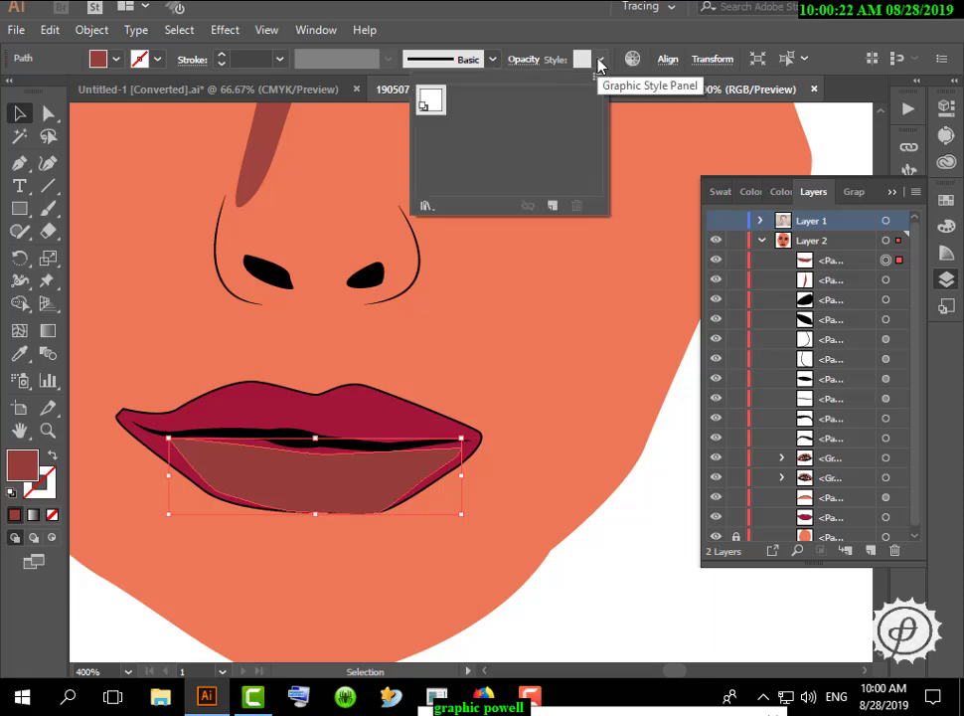
{"action": "left_click", "coordinate": [524, 58]}
{"action": "left_click_drag", "start_coordinate": [466, 113], "coordinate": [461, 115]}
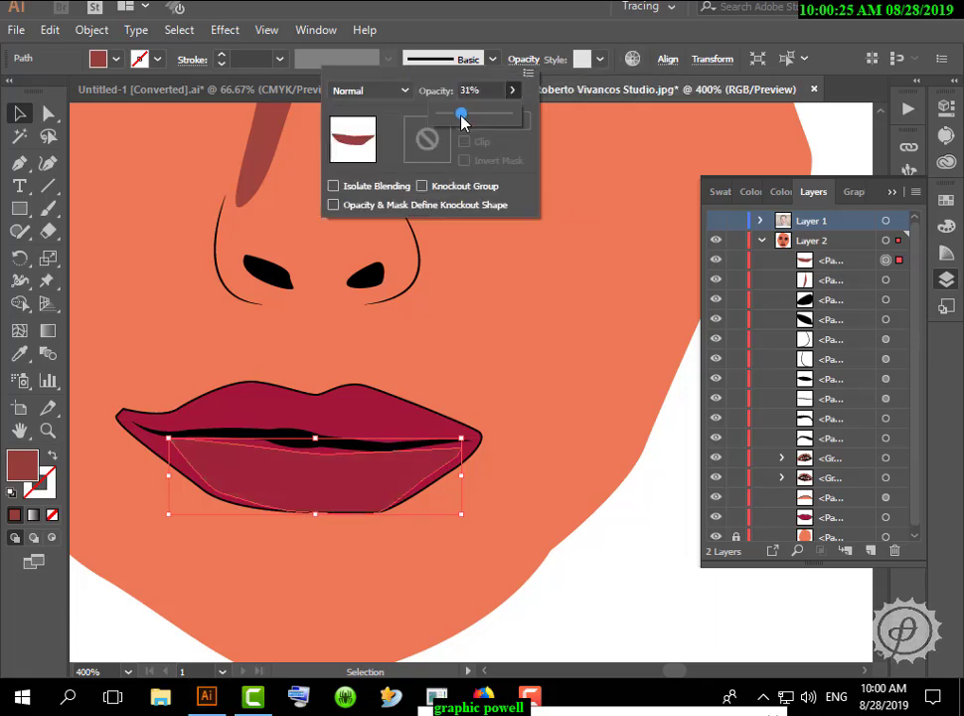
{"action": "scroll", "coordinate": [543, 296], "scroll_direction": "down", "scroll_amount": 2}
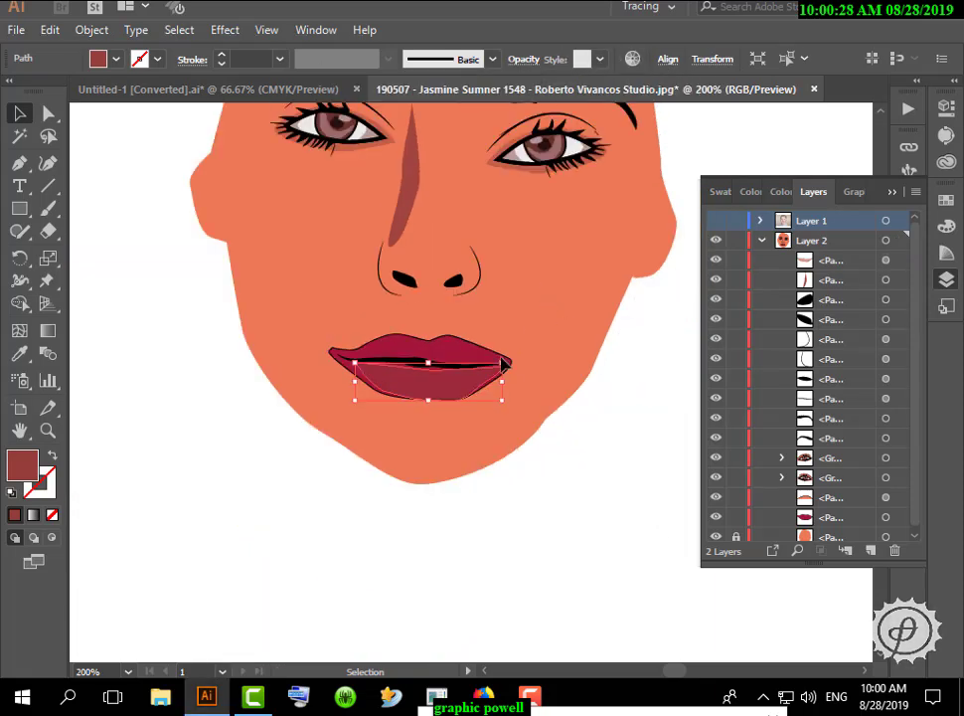
{"action": "left_click", "coordinate": [515, 313]}
Draw a short vertical crease line on the lower lip, left of its centre, with the Pen tool
{"action": "scroll", "coordinate": [512, 316], "scroll_direction": "up", "scroll_amount": 2}
{"action": "left_click", "coordinate": [287, 473]}
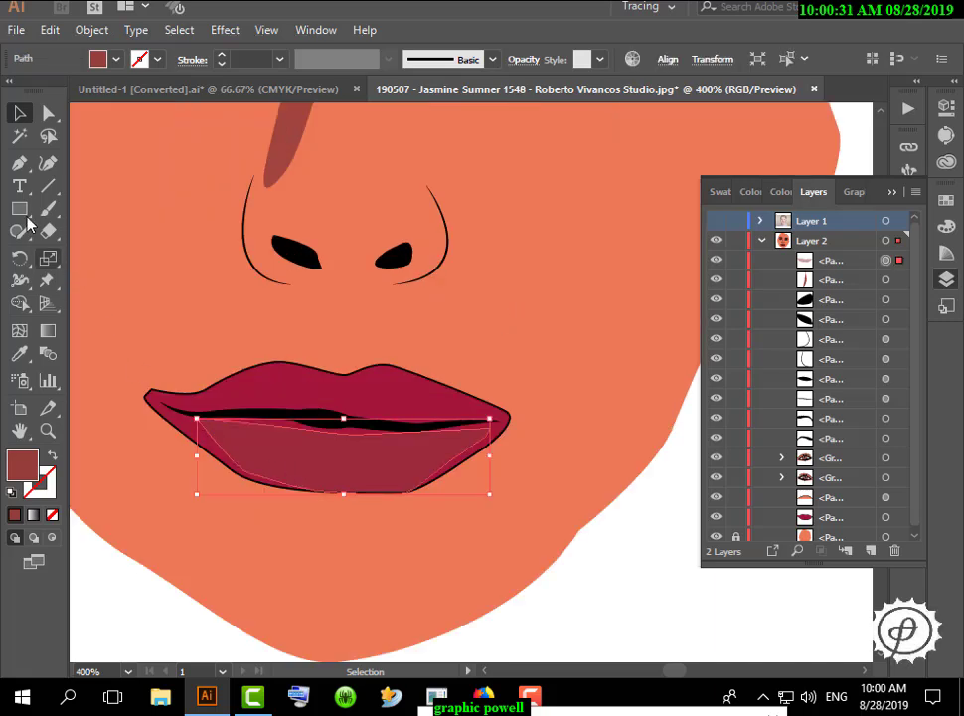
{"action": "left_click", "coordinate": [14, 167]}
{"action": "left_click_drag", "start_coordinate": [284, 425], "coordinate": [284, 480]}
{"action": "left_click", "coordinate": [20, 113]}
Show the photo layer and draw a short curved crease line down the middle of the lower lip
{"action": "left_click", "coordinate": [716, 220]}
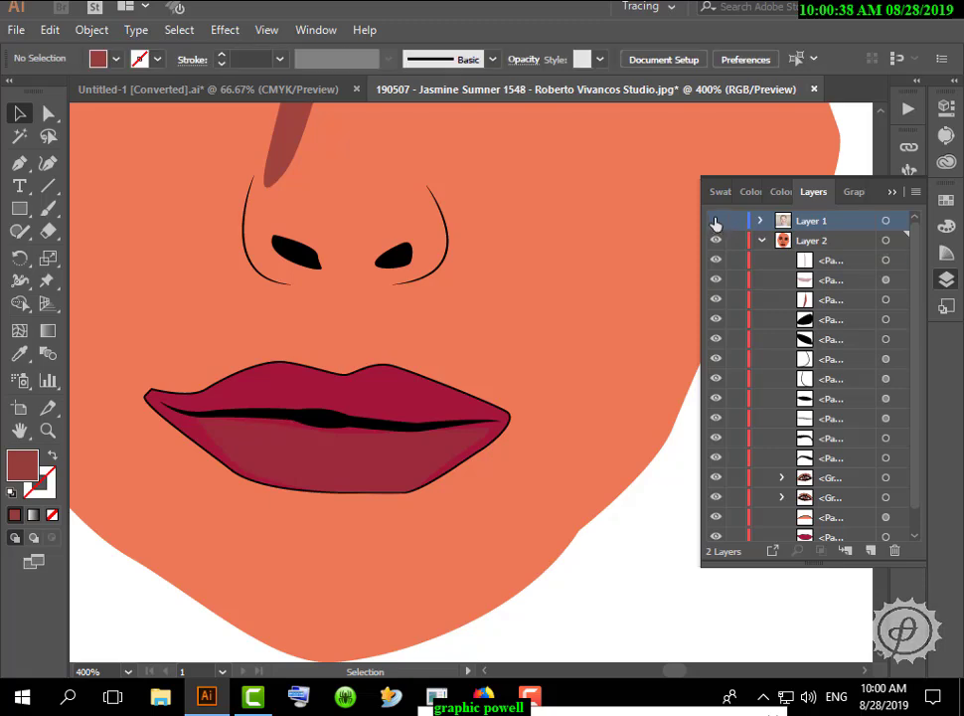
{"action": "key", "text": "p"}
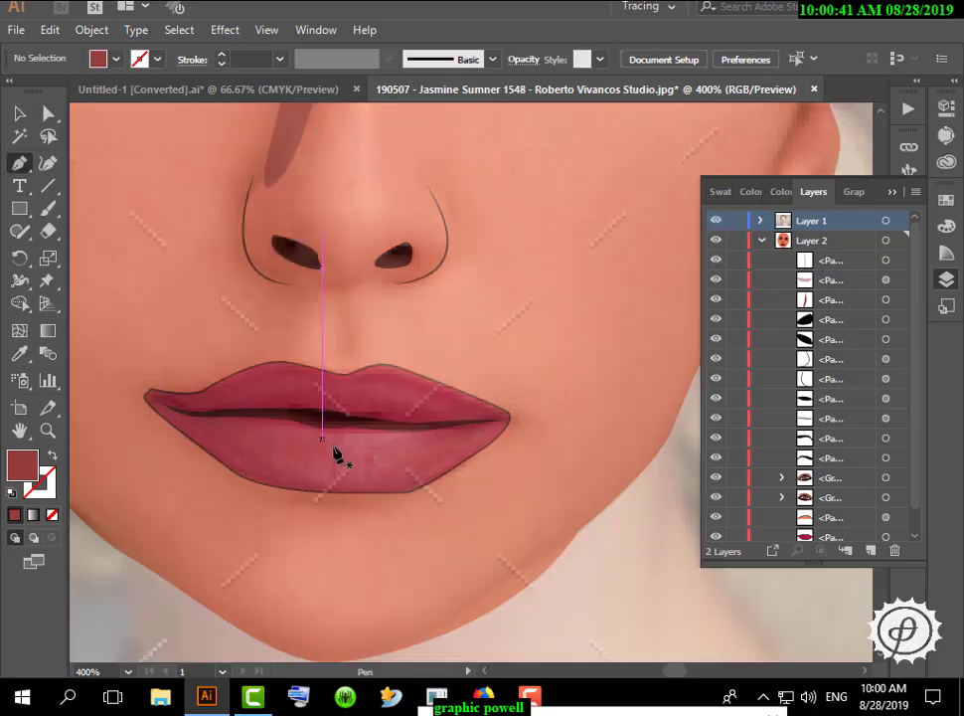
{"action": "left_click_drag", "start_coordinate": [333, 447], "coordinate": [326, 489]}
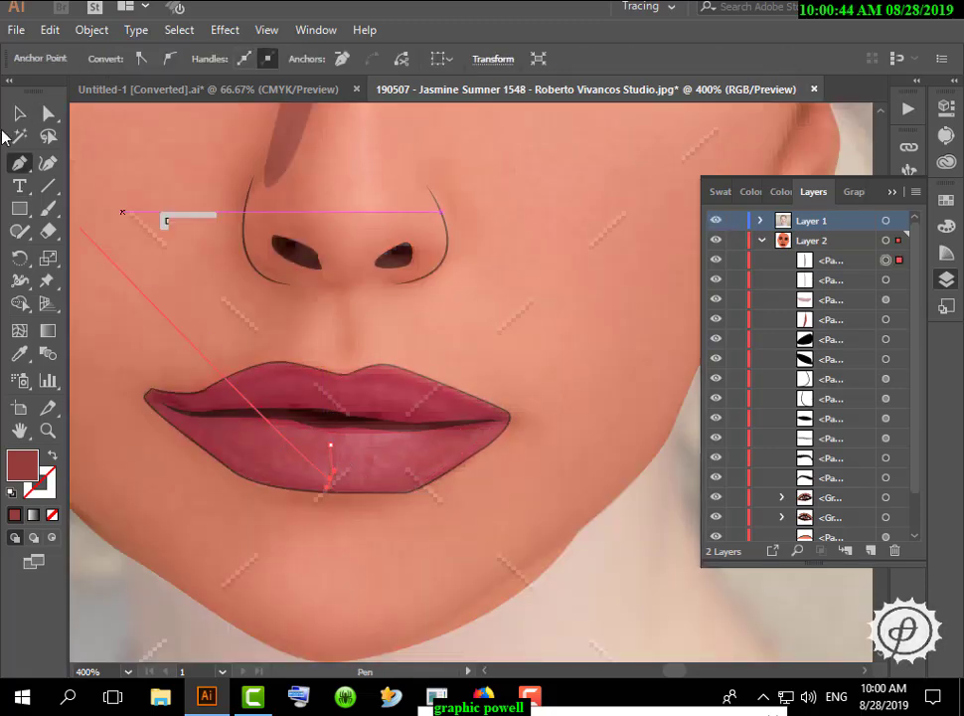
{"action": "left_click", "coordinate": [19, 113]}
{"action": "left_click", "coordinate": [124, 121]}
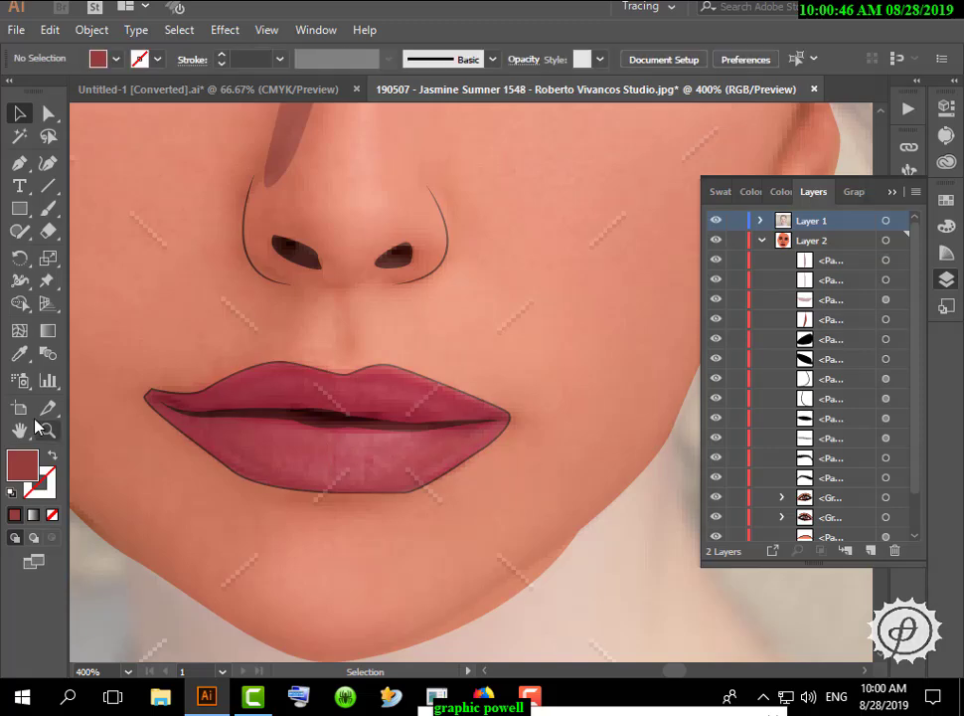
Isolate the full lip shape and save its fill as a global swatch, R=165 G=22 B=60
{"action": "double_click", "coordinate": [363, 410]}
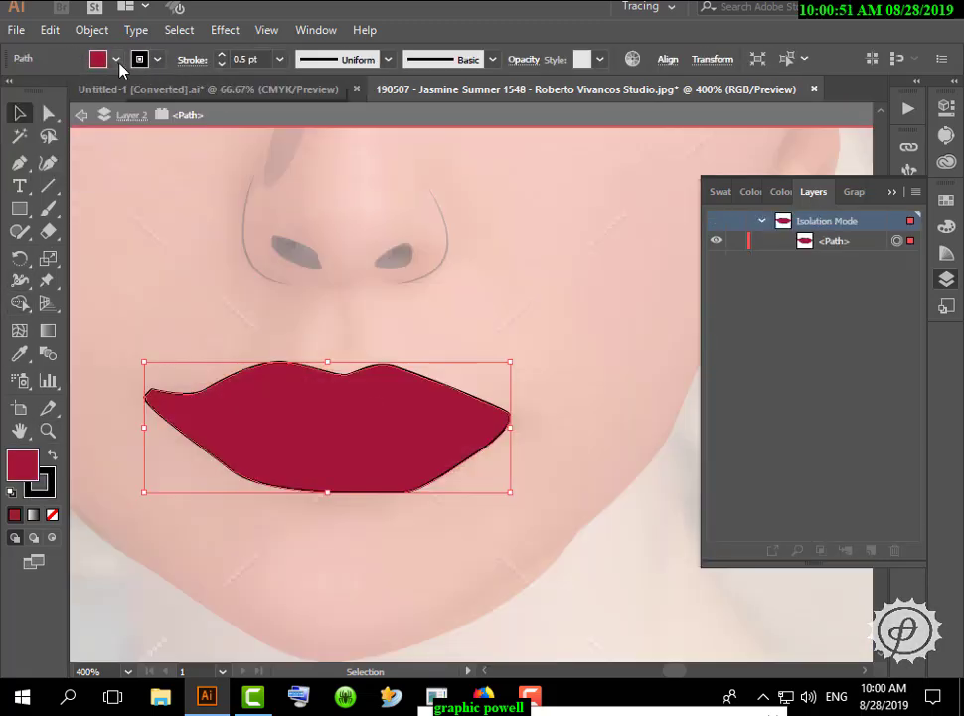
{"action": "left_click", "coordinate": [116, 60]}
{"action": "left_click", "coordinate": [164, 177]}
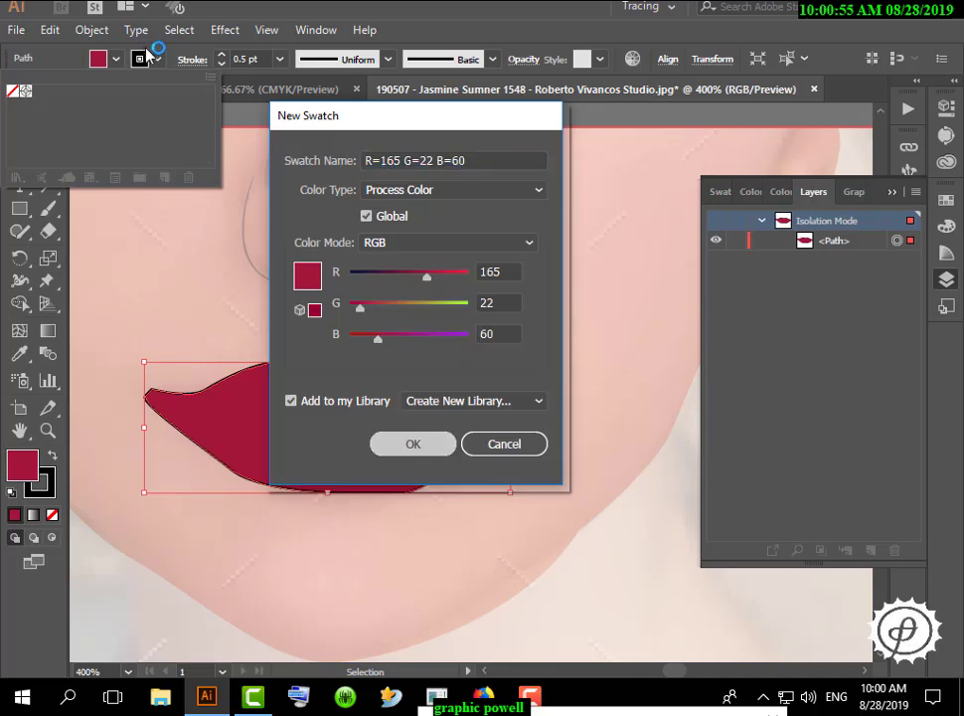
{"action": "left_click", "coordinate": [382, 444]}
Try the saved crimson swatch as the outline colour of the lips, and undo it
{"action": "left_click", "coordinate": [140, 59]}
{"action": "left_click", "coordinate": [40, 91]}
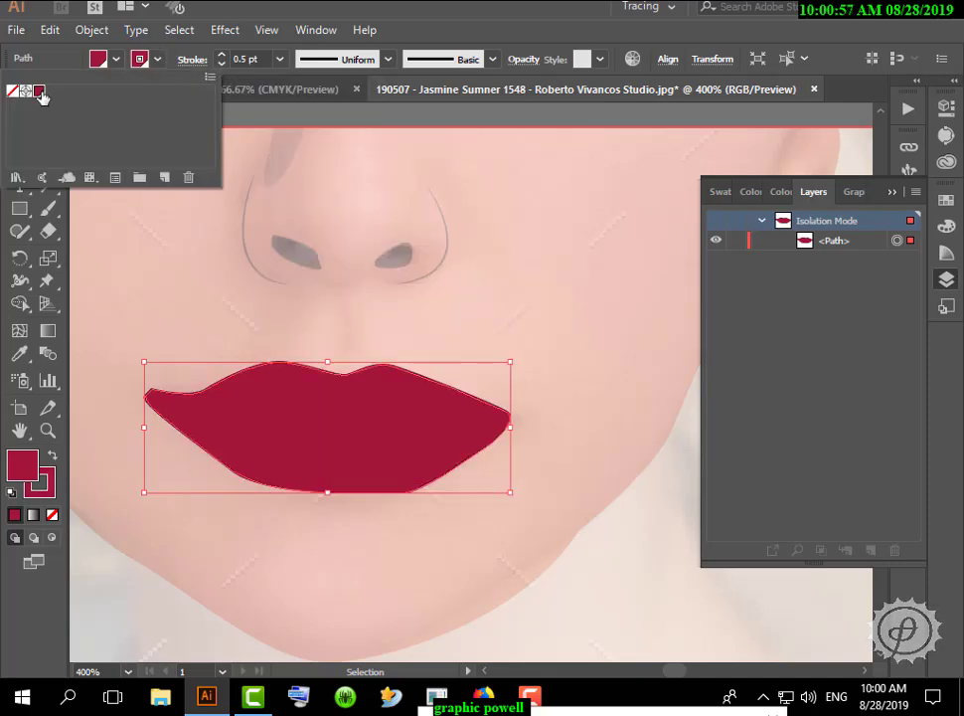
{"action": "left_click", "coordinate": [44, 35]}
{"action": "left_click", "coordinate": [83, 51]}
Exit isolation mode and give the curved crease line in the lower lip's middle a crimson swatch stroke and no fill
{"action": "double_click", "coordinate": [546, 305]}
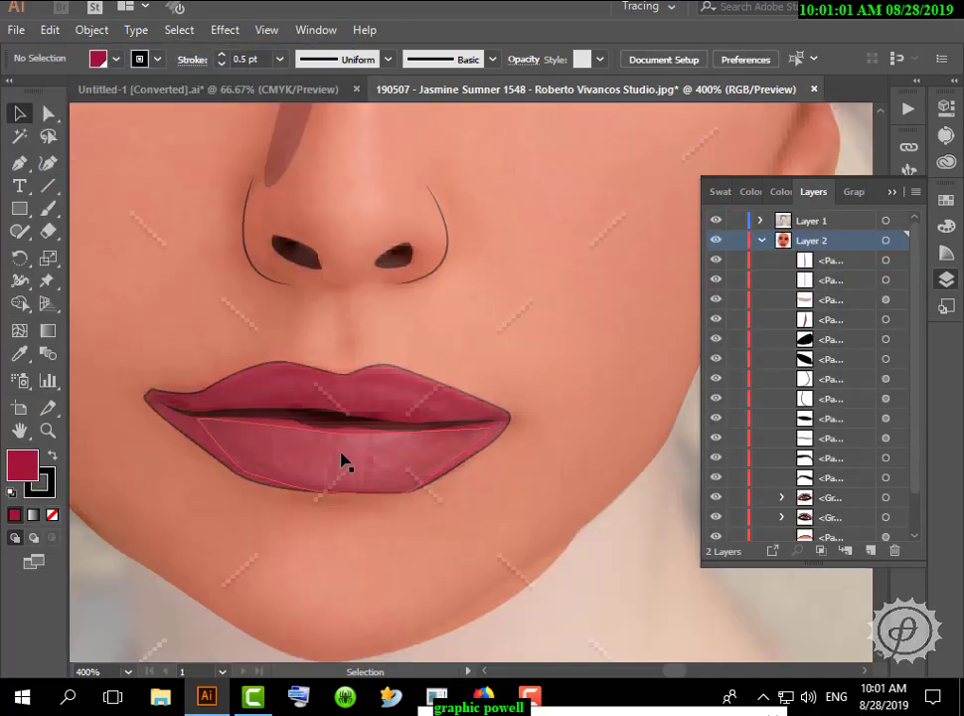
{"action": "left_click", "coordinate": [338, 461]}
{"action": "left_click", "coordinate": [156, 58]}
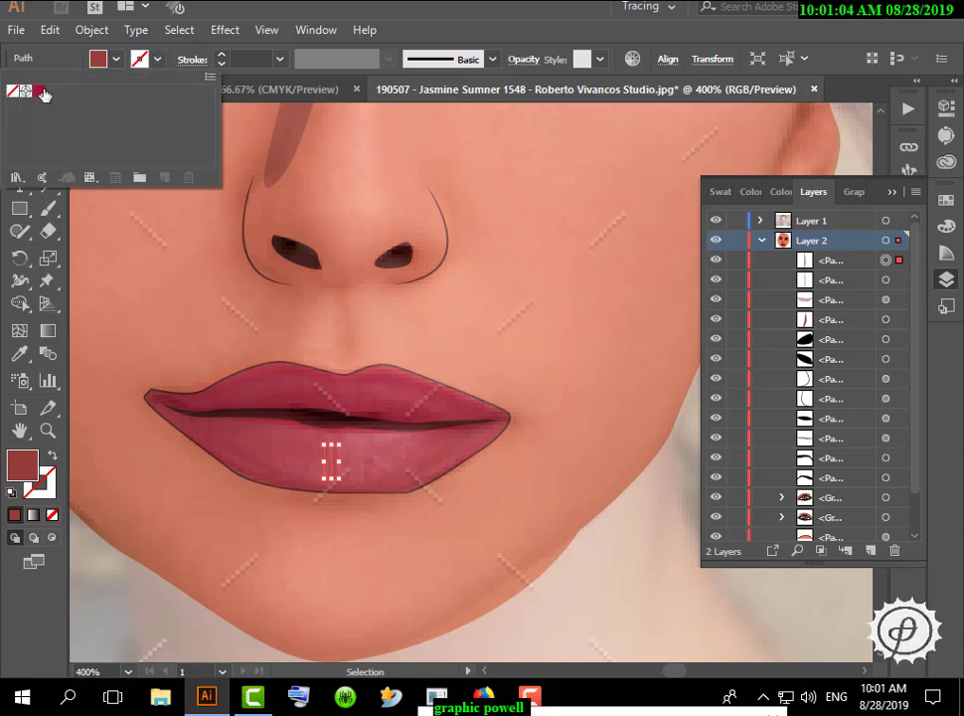
{"action": "left_click", "coordinate": [39, 91]}
{"action": "left_click", "coordinate": [115, 60]}
{"action": "left_click", "coordinate": [115, 60]}
{"action": "left_click", "coordinate": [13, 90]}
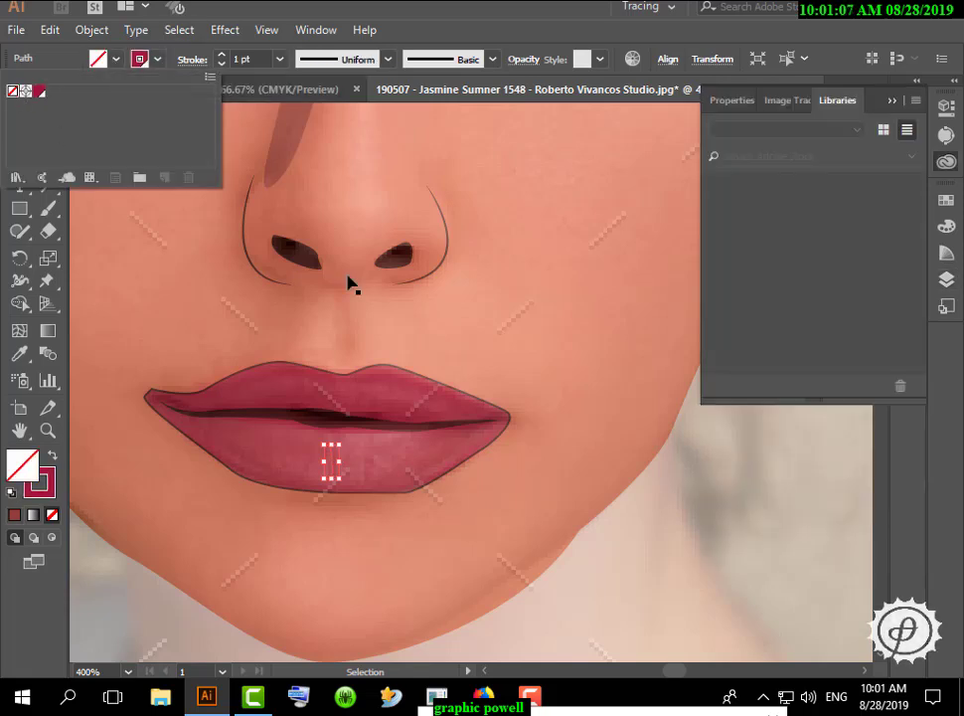
{"action": "left_click", "coordinate": [348, 281]}
Check the lower lip shading and crease line with the photo layer hidden, and show the photo layer again
{"action": "left_click", "coordinate": [366, 473]}
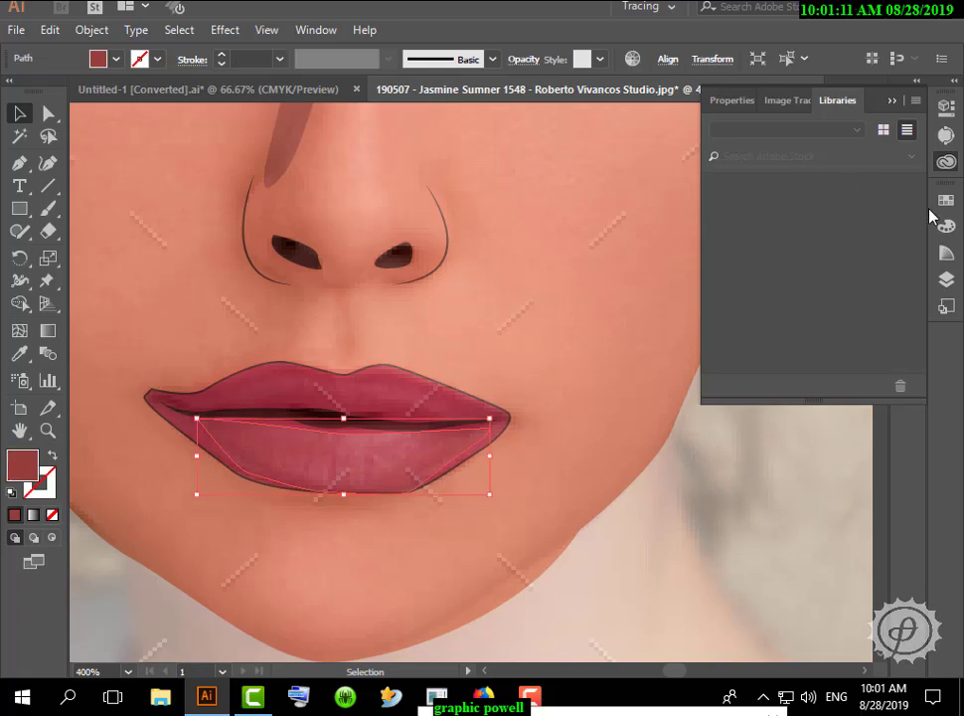
{"action": "left_click", "coordinate": [946, 280]}
{"action": "left_click", "coordinate": [715, 220]}
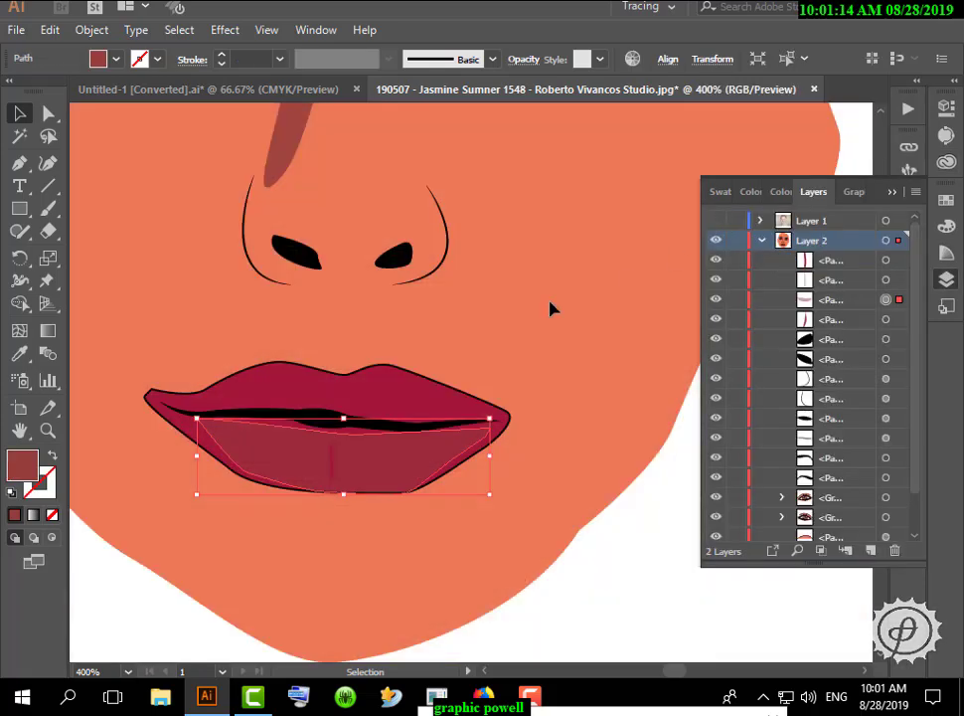
{"action": "left_click", "coordinate": [351, 495]}
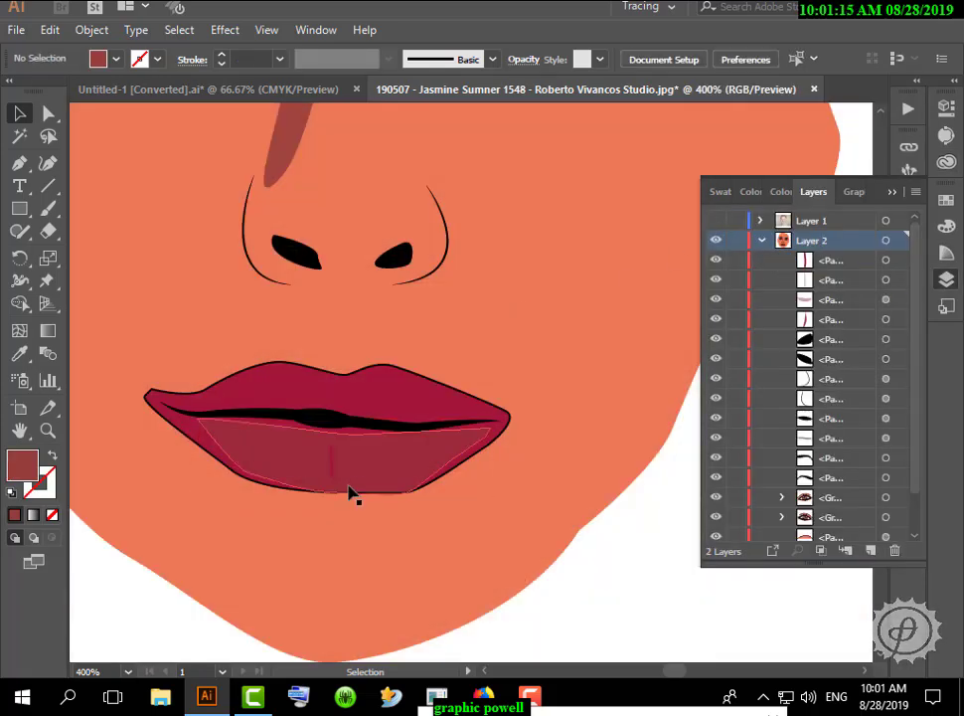
{"action": "left_click", "coordinate": [715, 220]}
{"action": "left_click", "coordinate": [689, 96]}
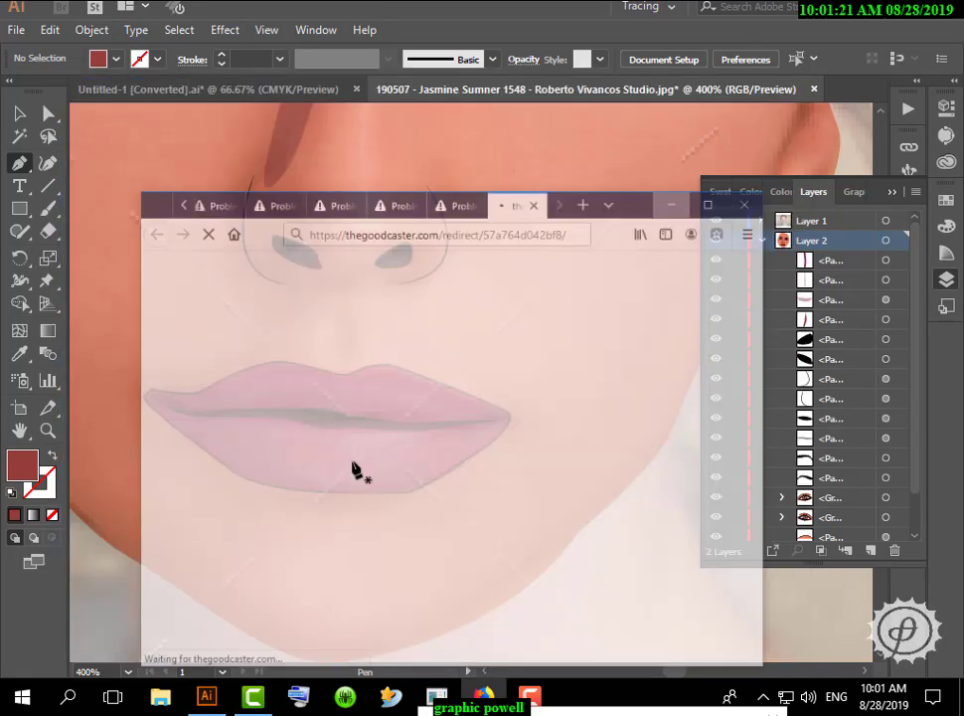
Draw another short curved crease line on the lower lip, just right of the central one
{"action": "left_click_drag", "start_coordinate": [360, 488], "coordinate": [365, 487]}
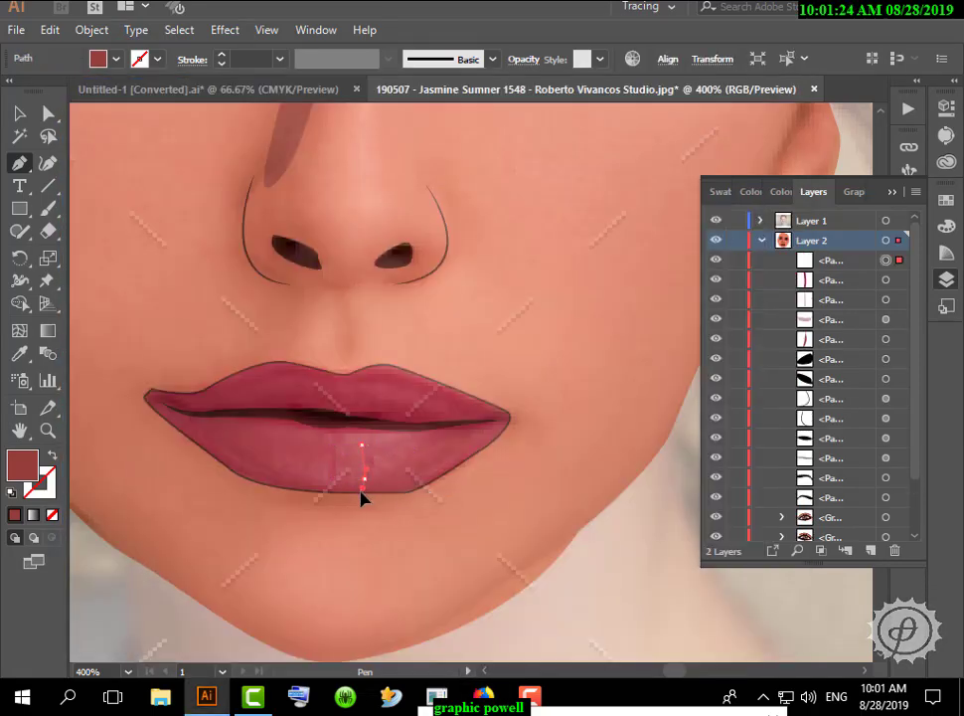
{"action": "left_click", "coordinate": [20, 114]}
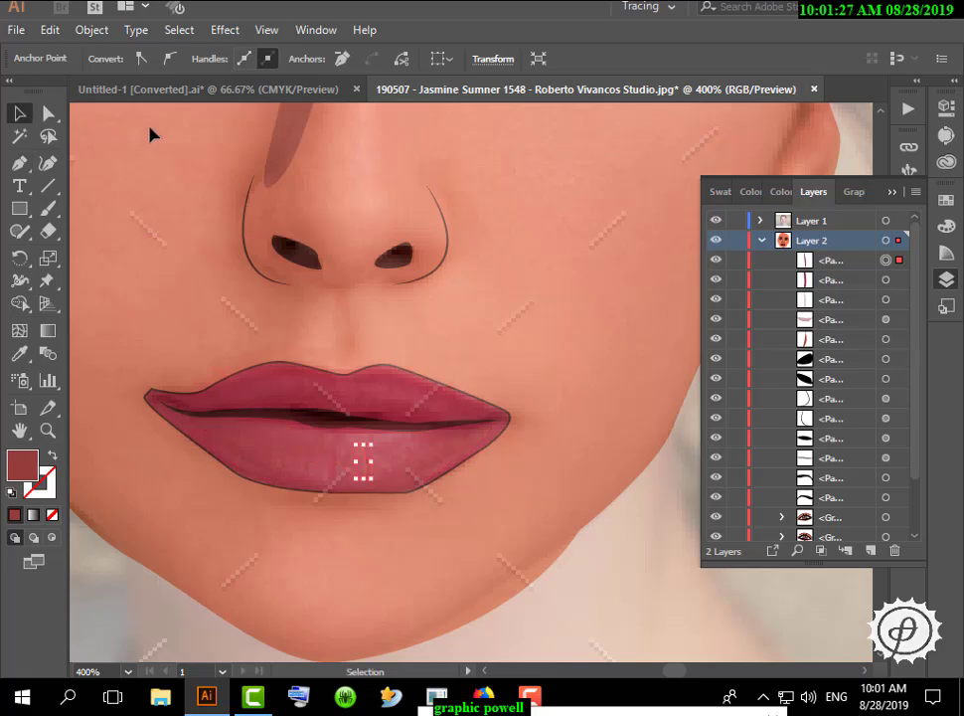
{"action": "left_click", "coordinate": [149, 127]}
Draw a short straight vertical crease line in the left half of the lower lip
{"action": "left_click", "coordinate": [19, 163]}
{"action": "left_click", "coordinate": [273, 432]}
{"action": "left_click", "coordinate": [273, 467]}
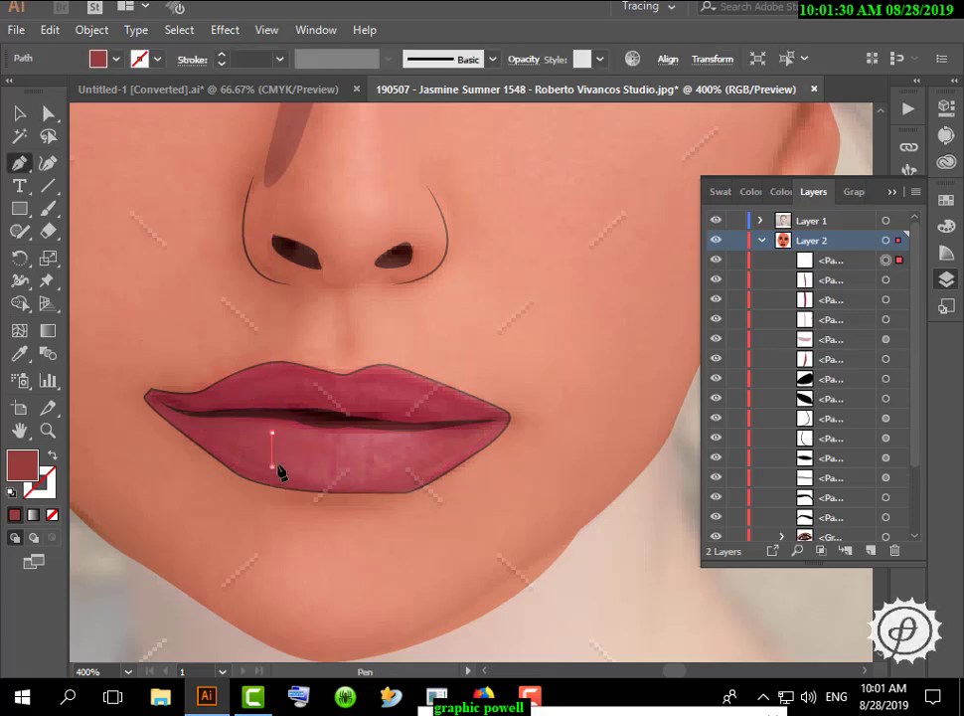
{"action": "left_click_drag", "start_coordinate": [275, 465], "coordinate": [275, 465]}
{"action": "left_click", "coordinate": [257, 255], "text": "ctrl"}
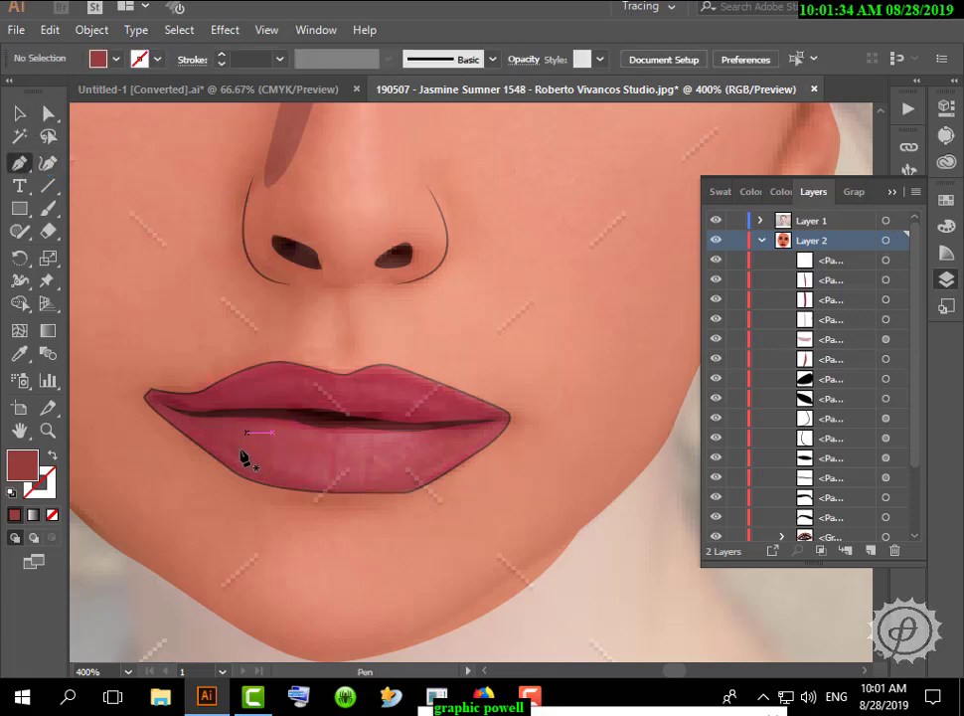
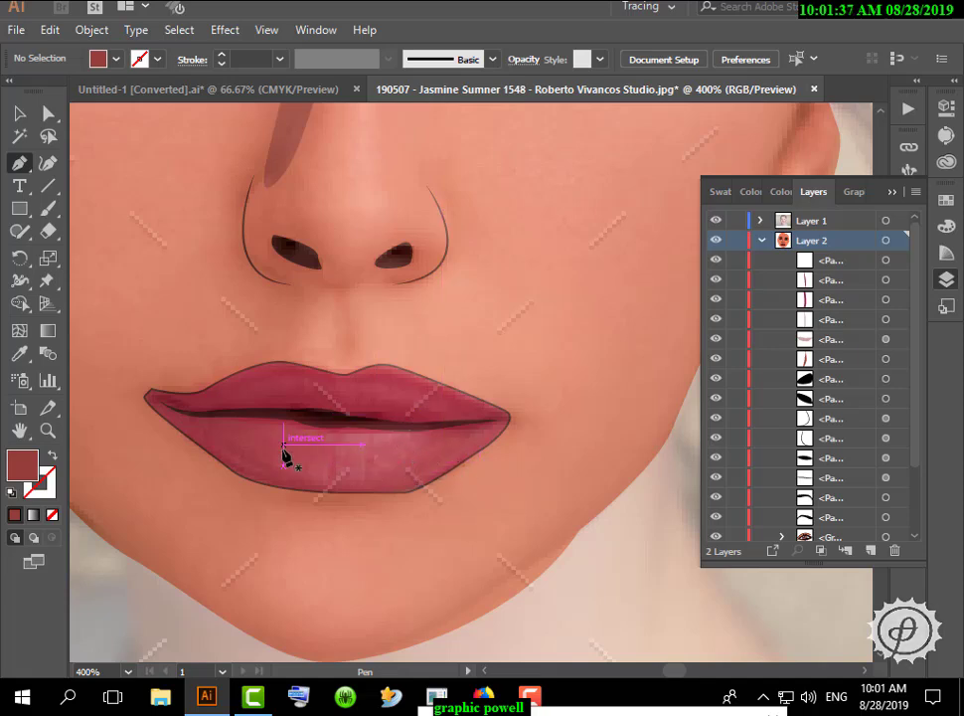
Draw a straight vertical crease left of the lower lip's central crease, and place a starting point for another just right of it
{"action": "left_click", "coordinate": [283, 425]}
{"action": "left_click", "coordinate": [282, 462]}
{"action": "left_click", "coordinate": [18, 115]}
{"action": "left_click", "coordinate": [110, 177]}
{"action": "left_click", "coordinate": [20, 163]}
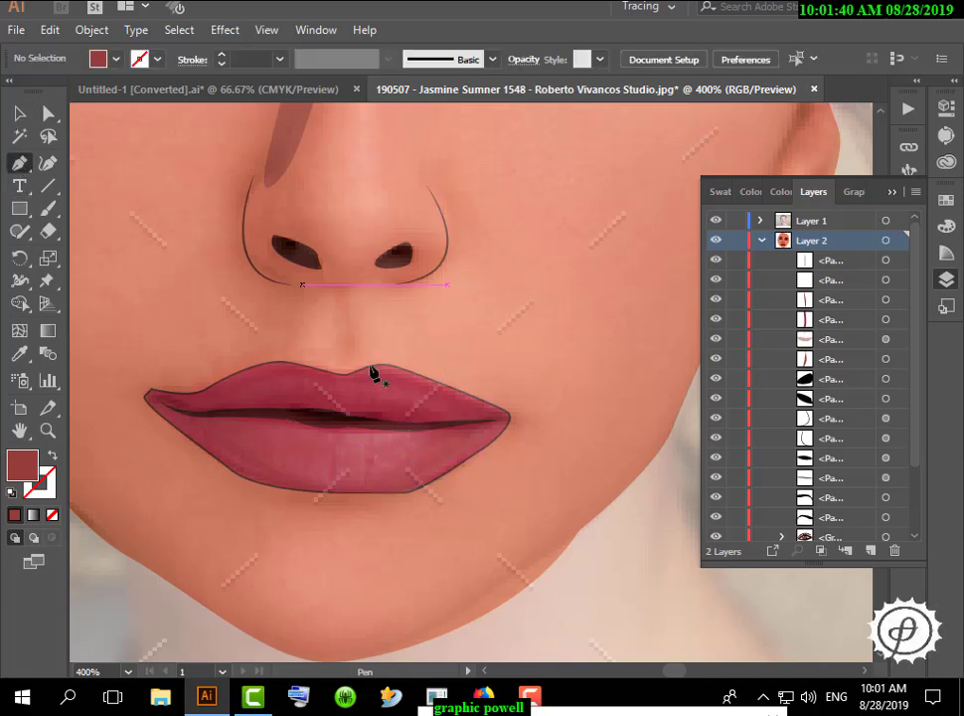
{"action": "left_click", "coordinate": [308, 458]}
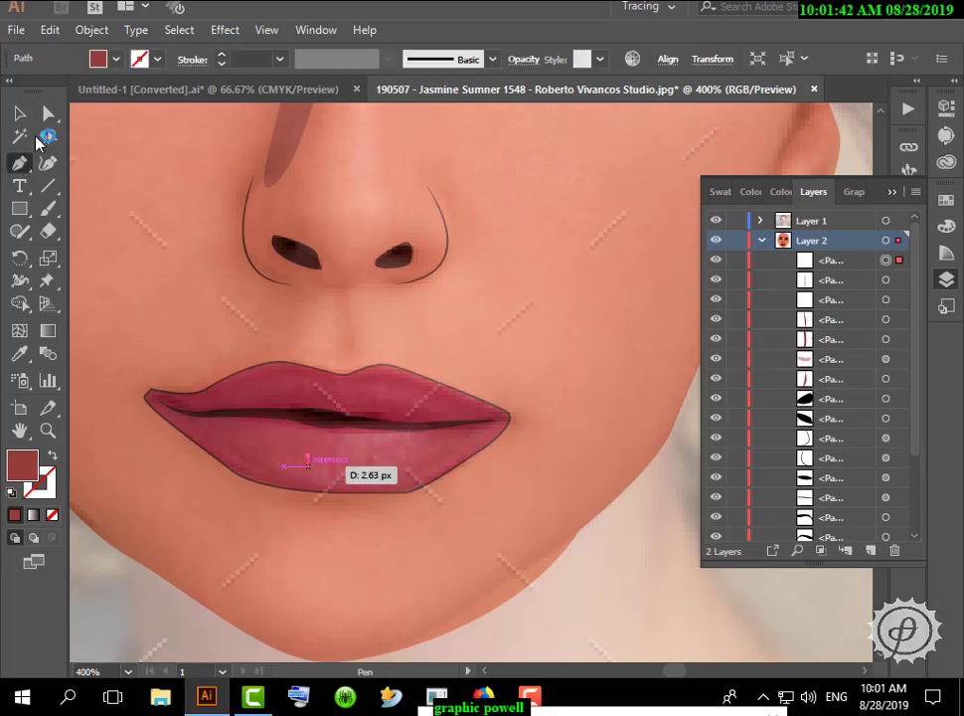
Hide the photo layer and set the lower lip shading shape's fill to B54848
{"action": "left_click", "coordinate": [715, 223]}
{"action": "key", "text": "ctrl+minus"}
{"action": "key", "text": "ctrl+minus"}
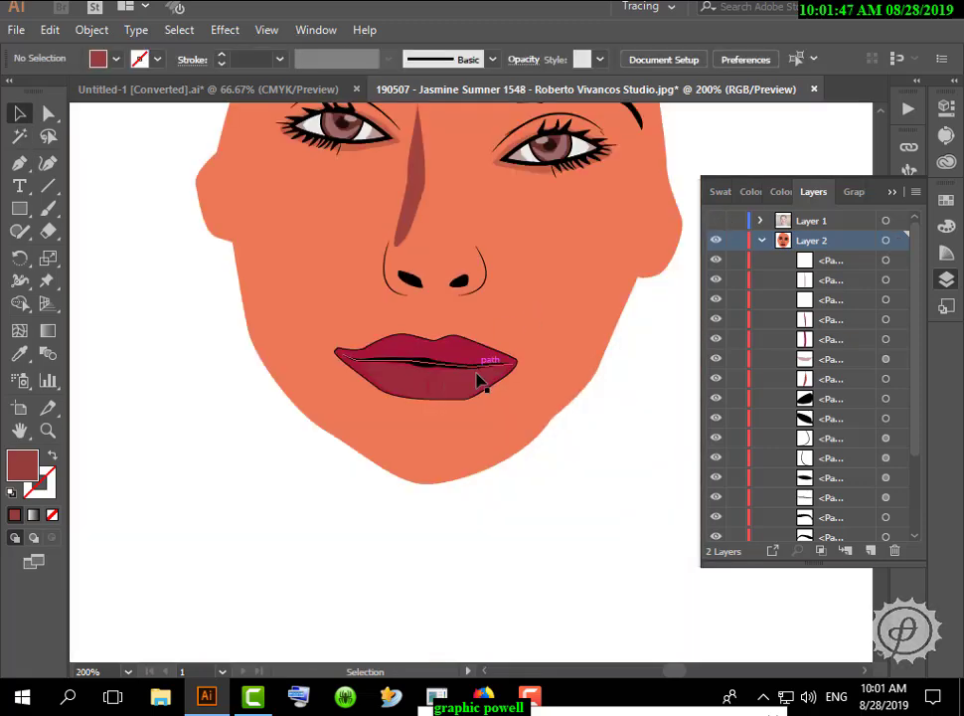
{"action": "left_click", "coordinate": [479, 381]}
{"action": "left_click", "coordinate": [704, 310]}
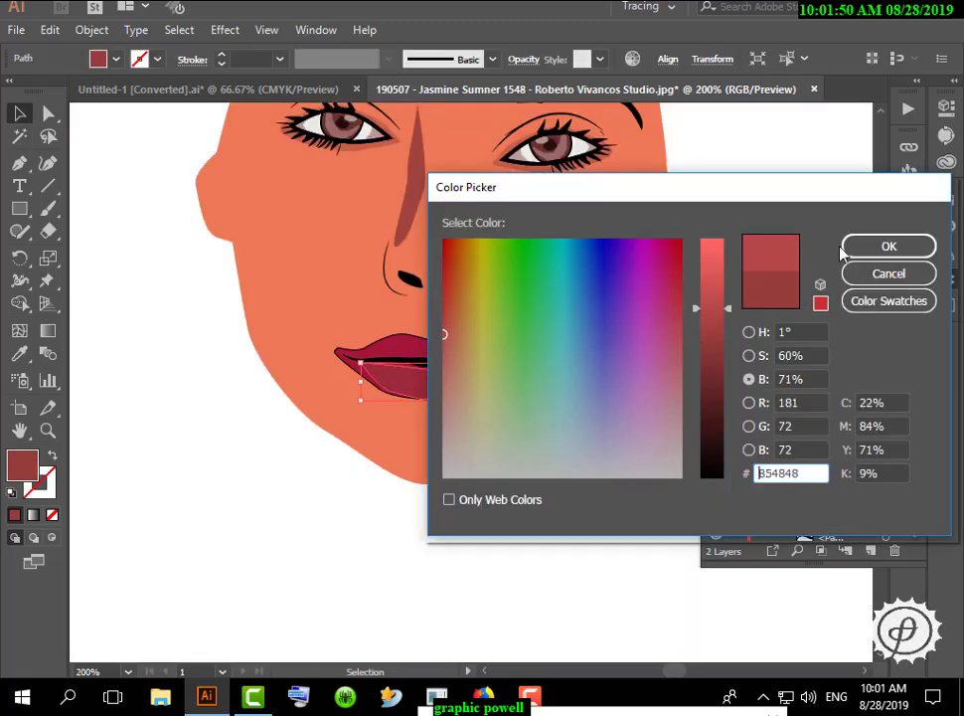
{"action": "left_click", "coordinate": [864, 245]}
{"action": "left_click", "coordinate": [594, 472]}
Give the right curved crease and the left straight crease on the lower lip the crimson swatch as stroke colour
{"action": "scroll", "coordinate": [476, 407], "scroll_direction": "up", "scroll_amount": 3}
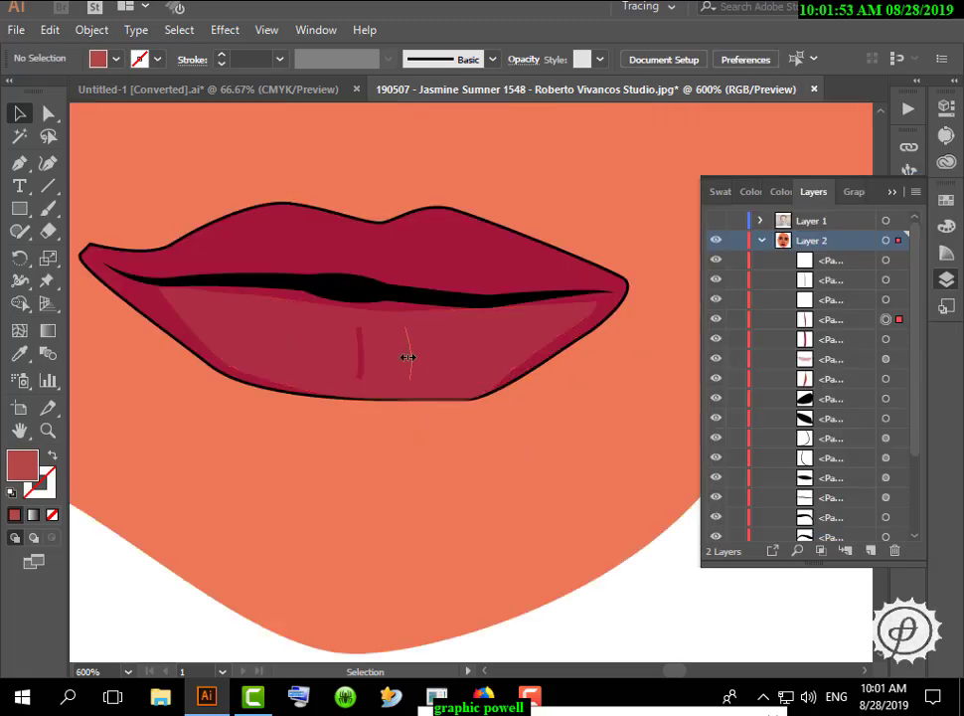
{"action": "left_click", "coordinate": [407, 355]}
{"action": "left_click", "coordinate": [290, 362], "text": "shift"}
{"action": "left_click", "coordinate": [159, 61]}
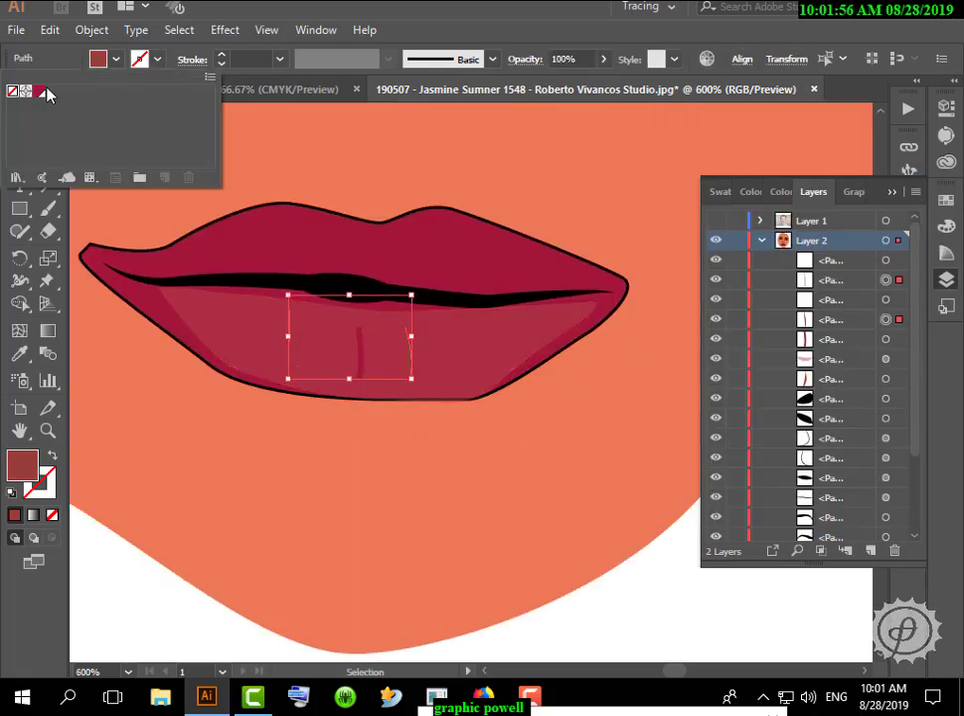
{"action": "left_click", "coordinate": [45, 90]}
{"action": "left_click", "coordinate": [551, 181]}
{"action": "left_click", "coordinate": [552, 181]}
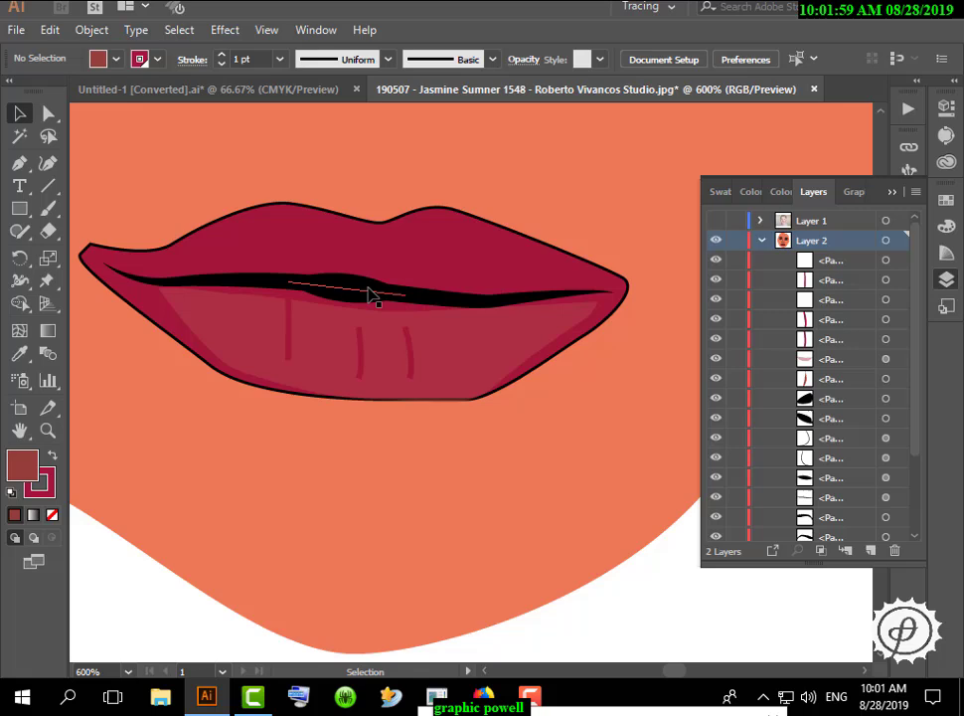
Apply a tapered variable width profile to the three lower lip crease lines
{"action": "left_click", "coordinate": [289, 338]}
{"action": "left_click", "coordinate": [361, 349], "text": "shift"}
{"action": "left_click", "coordinate": [326, 62]}
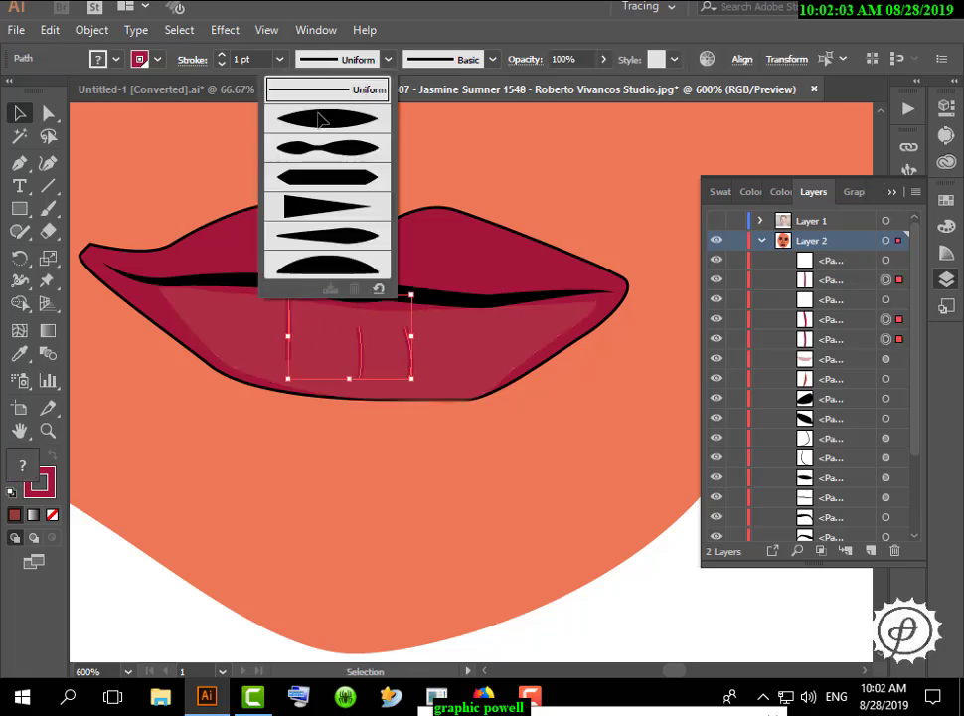
{"action": "left_click", "coordinate": [328, 137]}
{"action": "left_click", "coordinate": [448, 168]}
Lighten the lower lip shading shape by setting its fill to EF6060
{"action": "scroll", "coordinate": [428, 196], "scroll_direction": "down", "scroll_amount": 5}
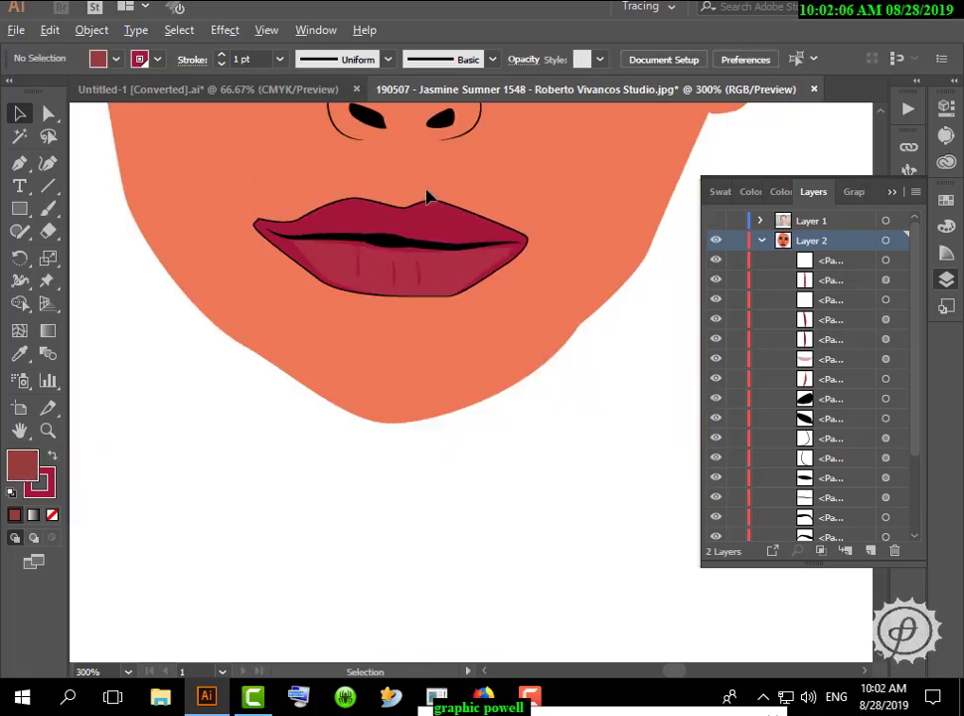
{"action": "scroll", "coordinate": [477, 323], "scroll_direction": "down", "scroll_amount": 1}
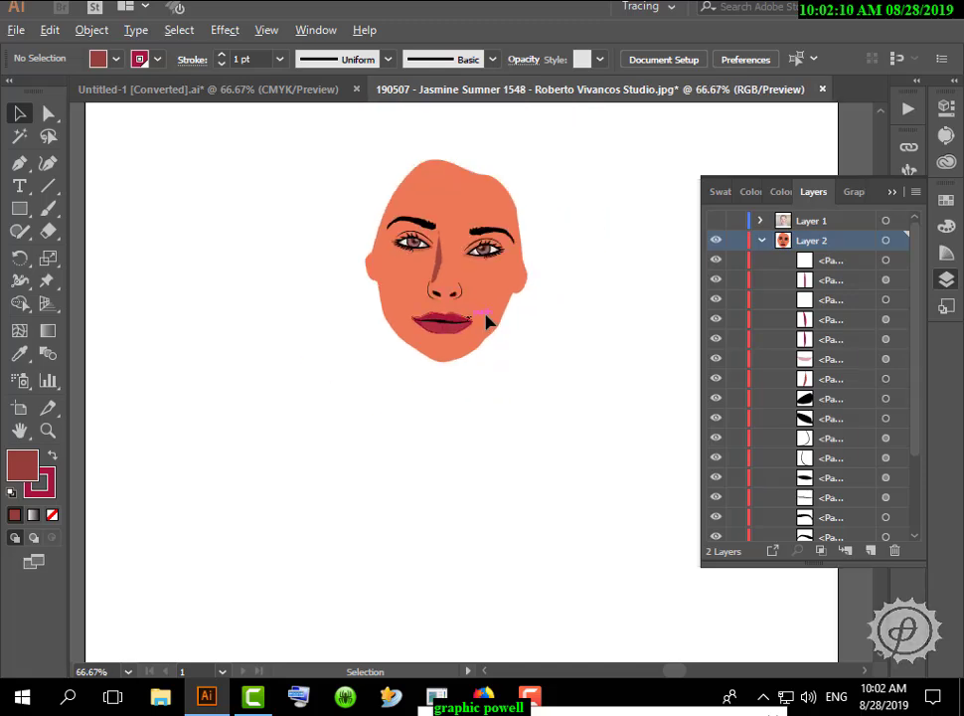
{"action": "scroll", "coordinate": [469, 300], "scroll_direction": "up", "scroll_amount": 3}
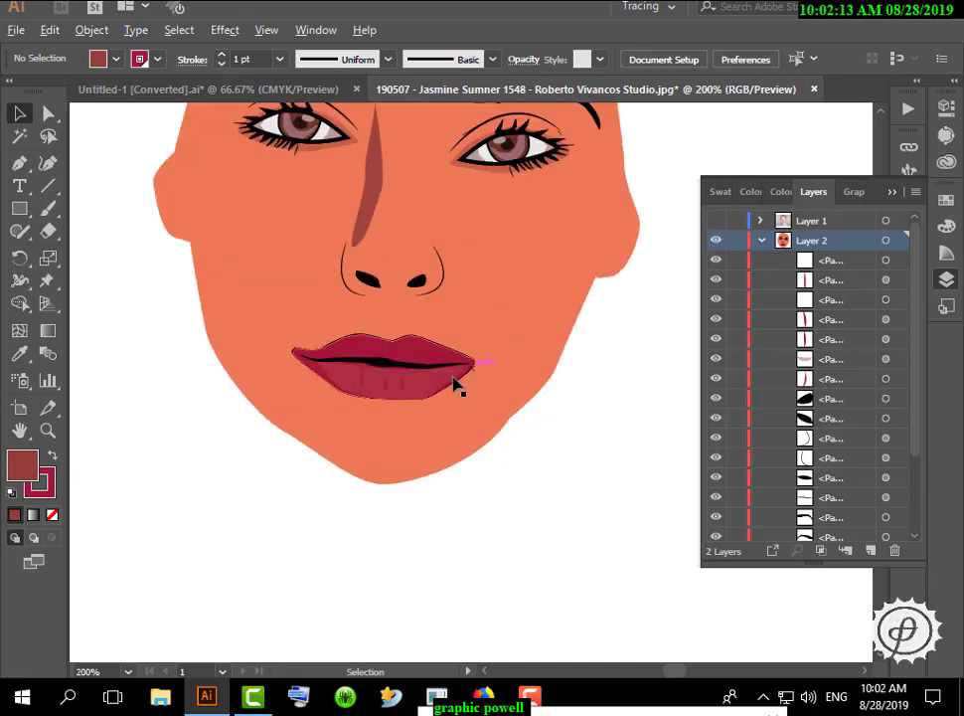
{"action": "left_click", "coordinate": [457, 386]}
{"action": "double_click", "coordinate": [22, 464]}
{"action": "left_click", "coordinate": [589, 248]}
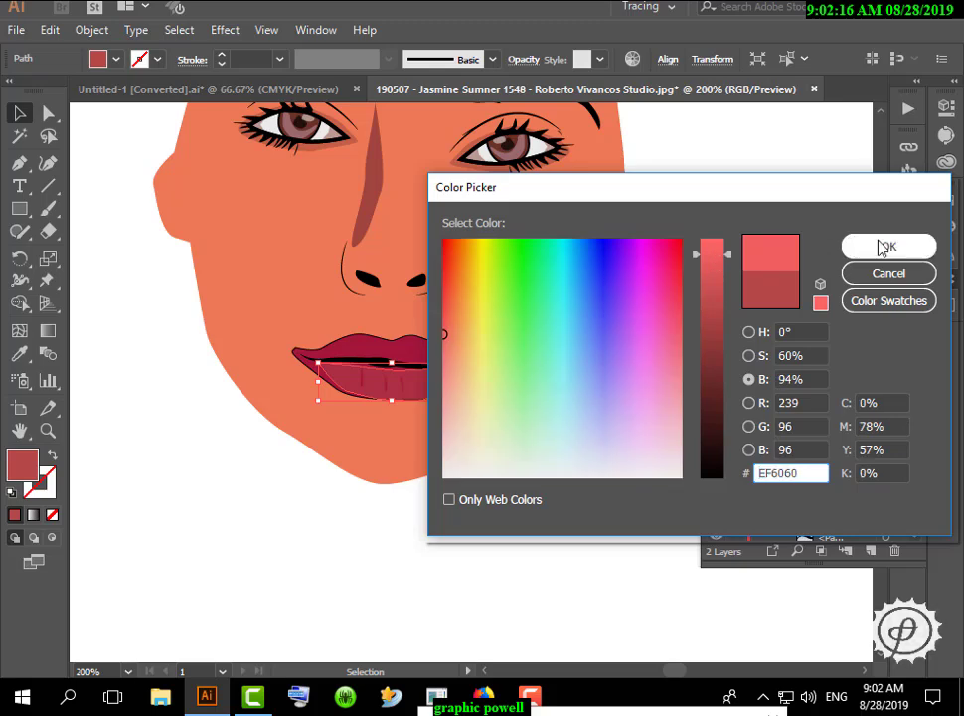
{"action": "left_click", "coordinate": [887, 245]}
{"action": "left_click", "coordinate": [582, 459]}
Check the recoloured lips against the whole face, and show the photo layer again
{"action": "scroll", "coordinate": [508, 458], "scroll_direction": "down", "scroll_amount": 3}
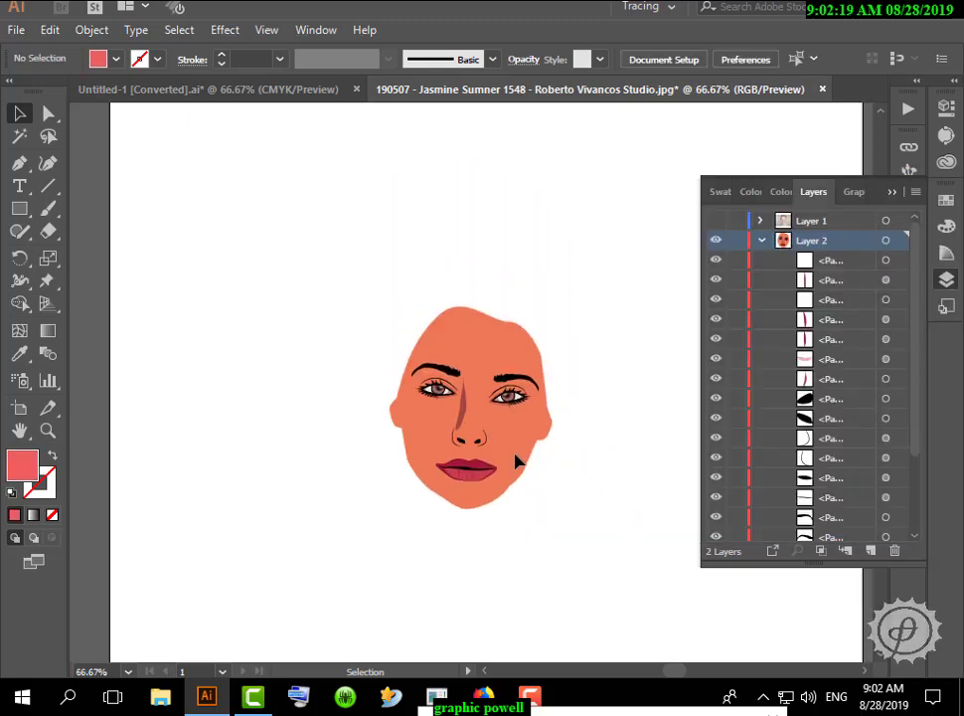
{"action": "scroll", "coordinate": [484, 394], "scroll_direction": "up", "scroll_amount": 2}
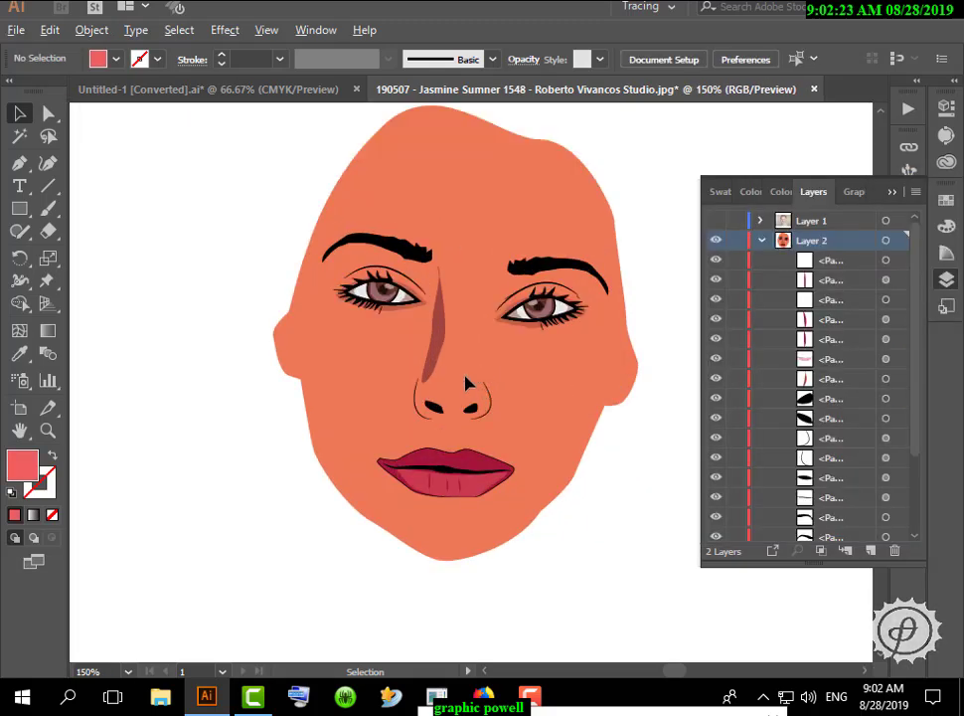
{"action": "scroll", "coordinate": [465, 383], "scroll_direction": "up", "scroll_amount": 1}
{"action": "left_click", "coordinate": [716, 221]}
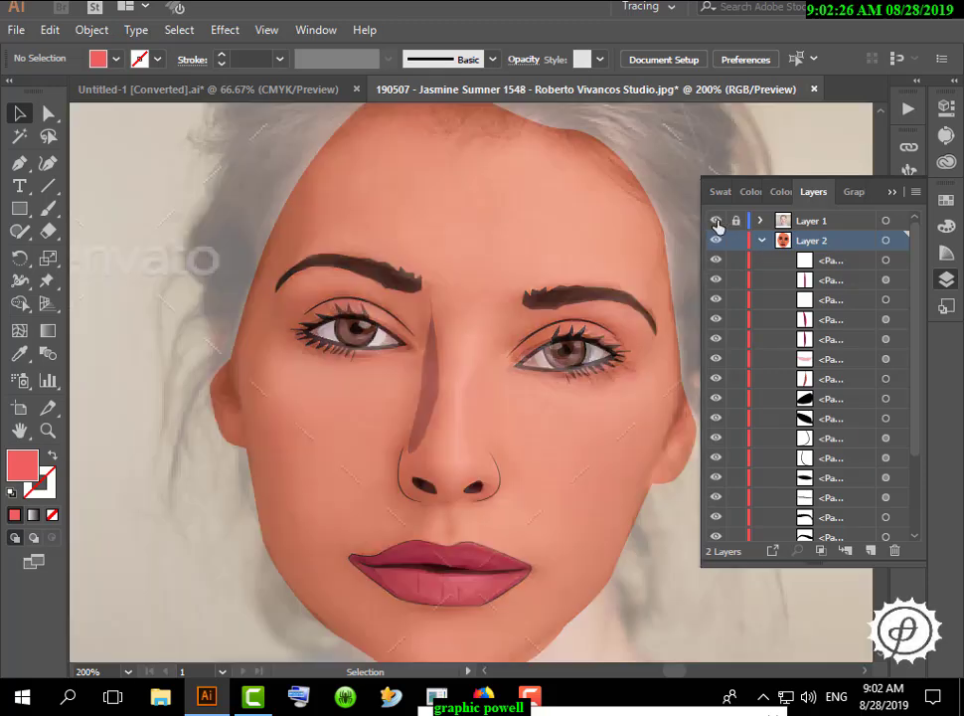
{"action": "scroll", "coordinate": [488, 398], "scroll_direction": "down", "scroll_amount": 2}
{"action": "scroll", "coordinate": [460, 407], "scroll_direction": "right", "scroll_amount": 2}
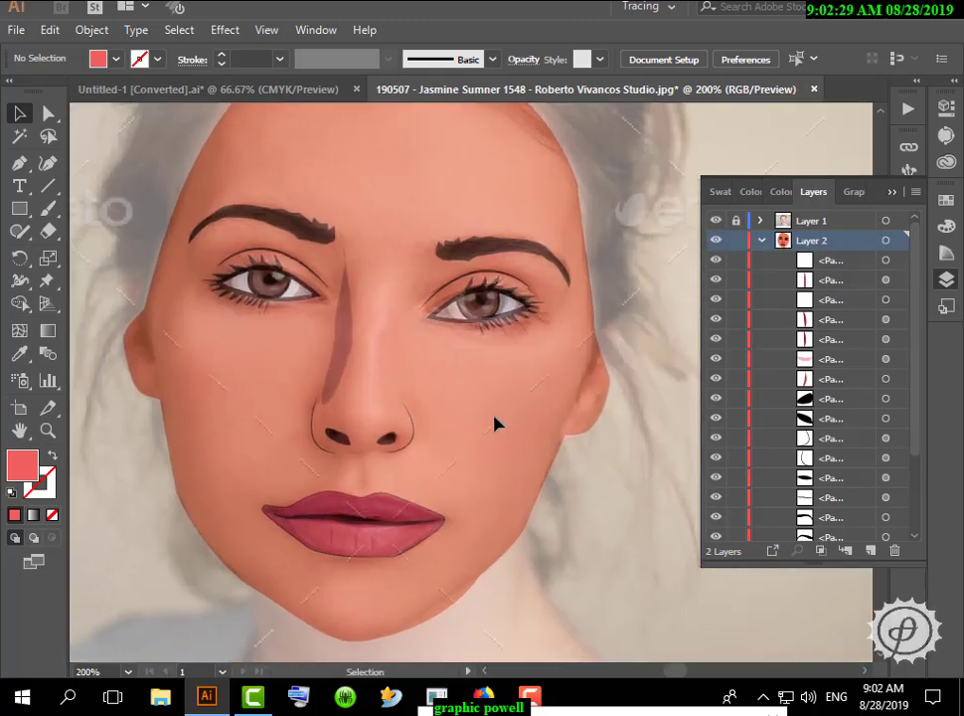
Draw a thin curved highlight shape along the lower lip's upper edge, and hide the photo layer
{"action": "scroll", "coordinate": [386, 538], "scroll_direction": "up", "scroll_amount": 3}
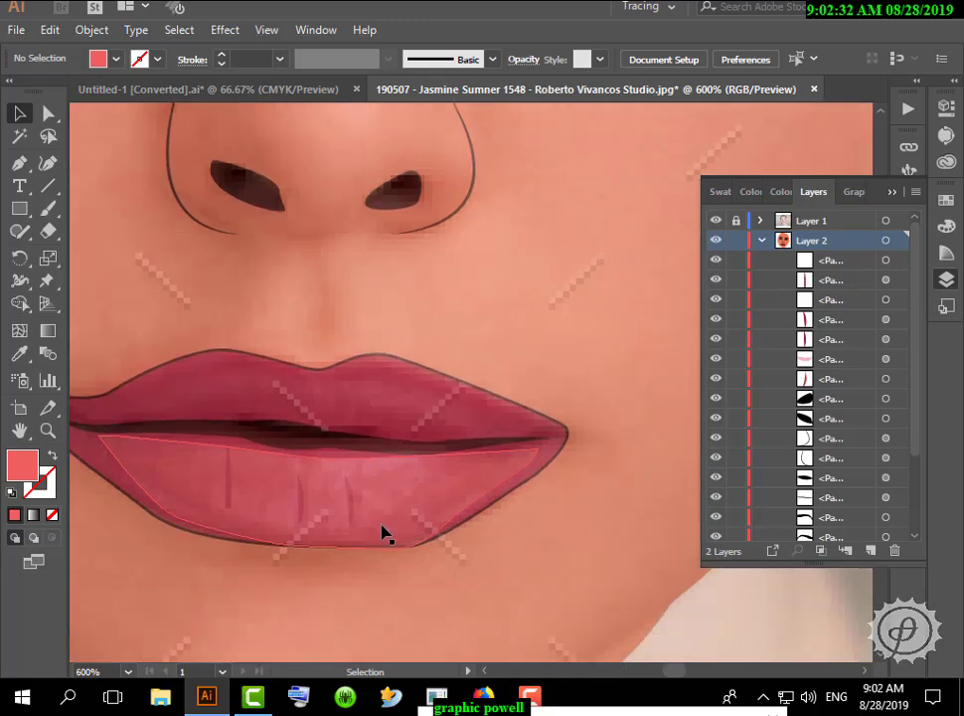
{"action": "left_click_drag", "start_coordinate": [339, 472], "coordinate": [423, 480]}
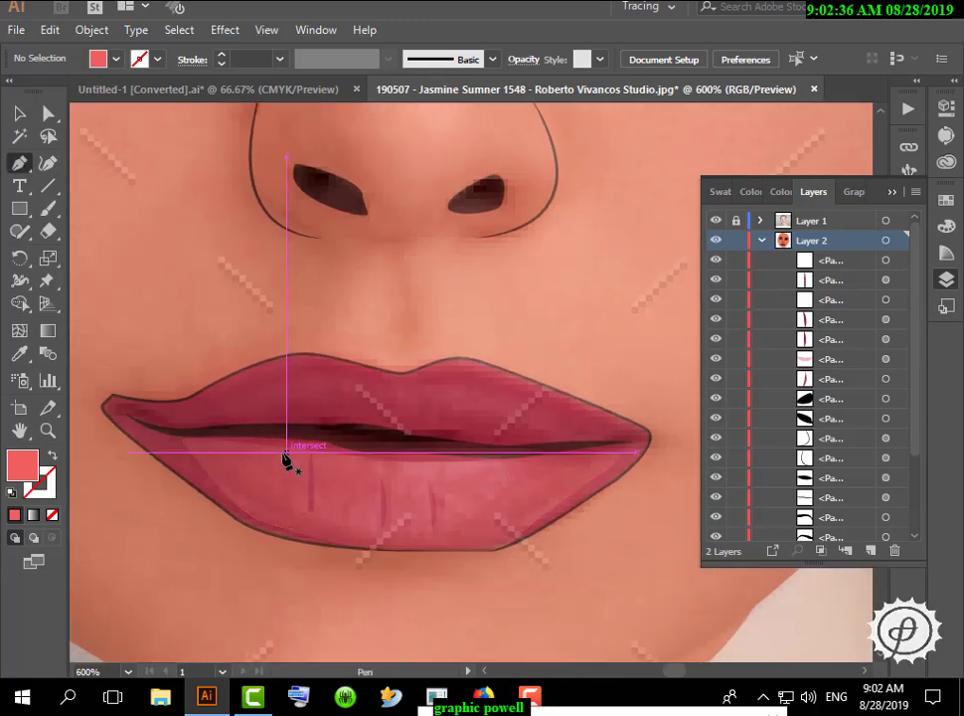
{"action": "left_click_drag", "start_coordinate": [279, 454], "coordinate": [484, 481]}
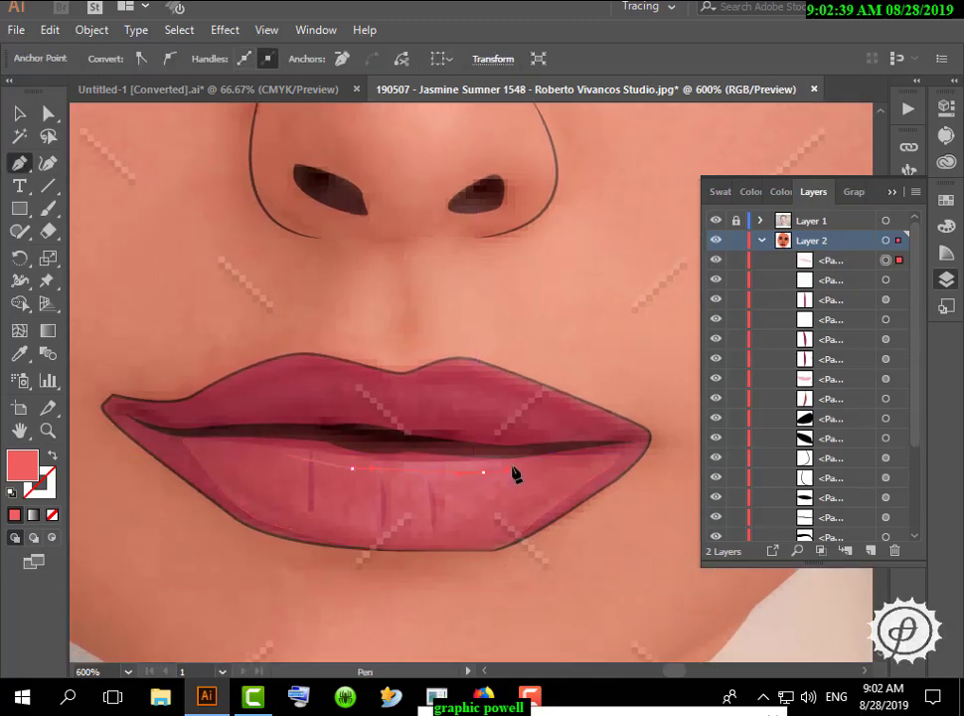
{"action": "left_click", "coordinate": [515, 464]}
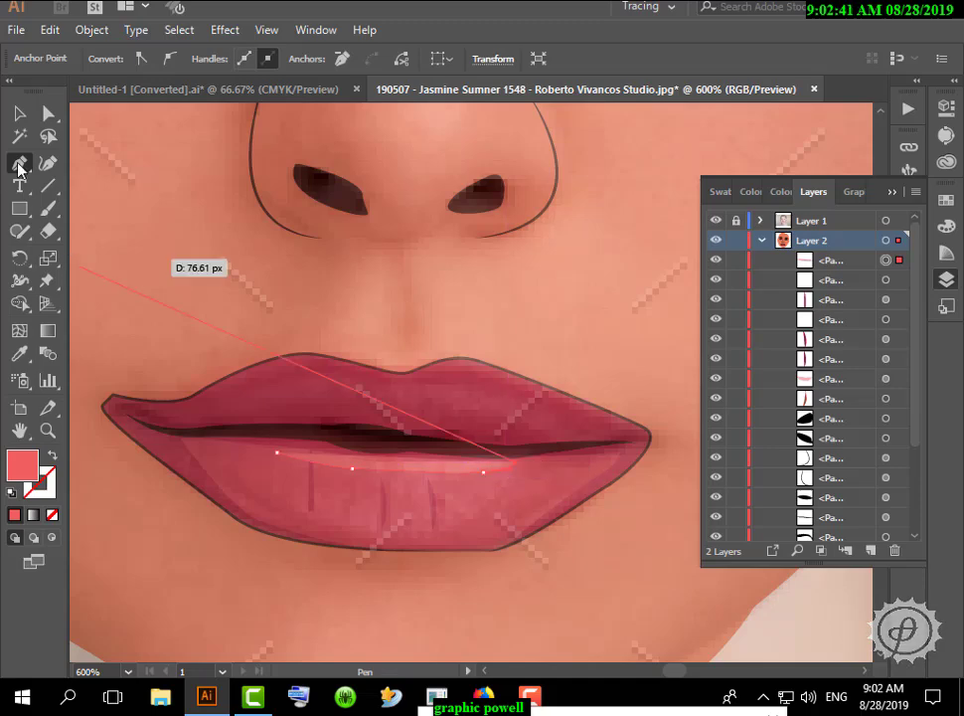
{"action": "left_click", "coordinate": [19, 112]}
{"action": "left_click", "coordinate": [715, 221]}
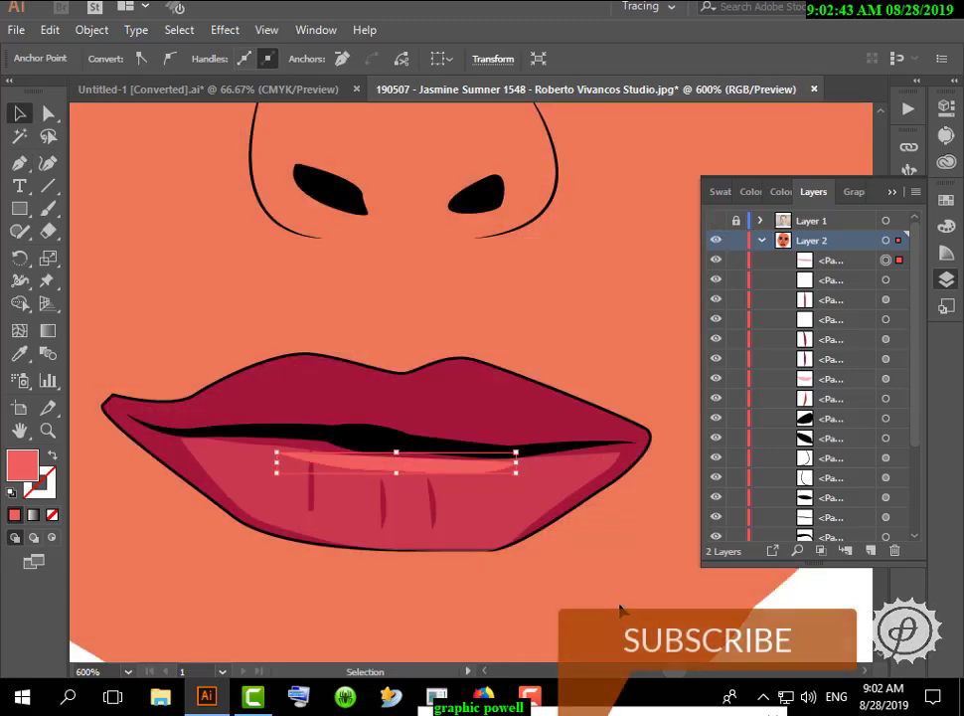
Try rotating the lower lip highlight slightly clockwise, and undo the rotation
{"action": "key", "text": "ctrl+shift+a"}
{"action": "left_click", "coordinate": [351, 468]}
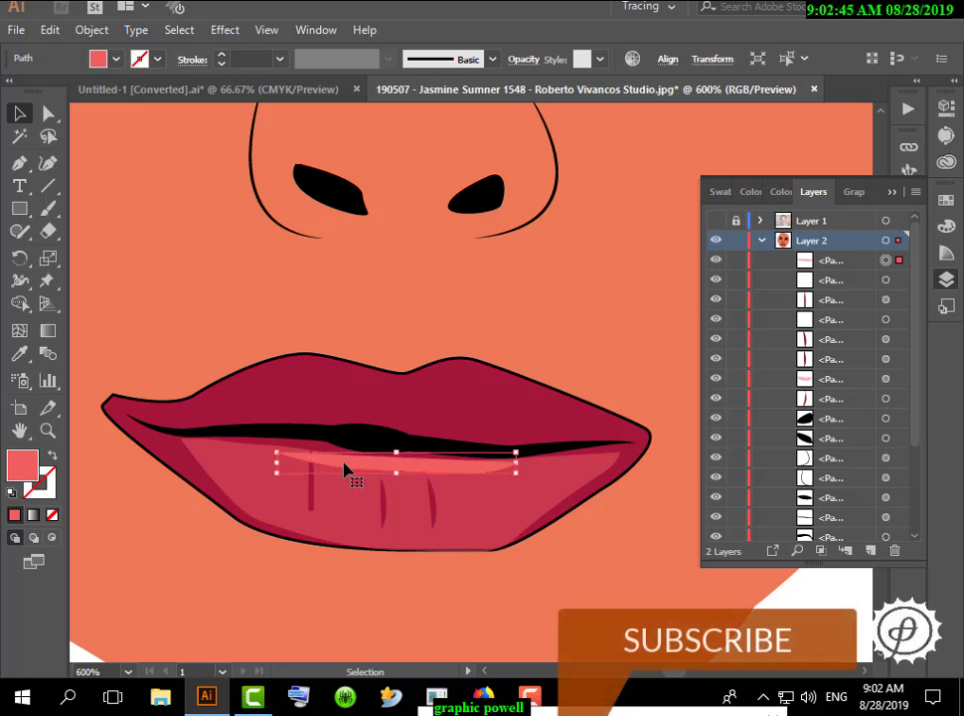
{"action": "left_click_drag", "start_coordinate": [527, 447], "coordinate": [532, 462]}
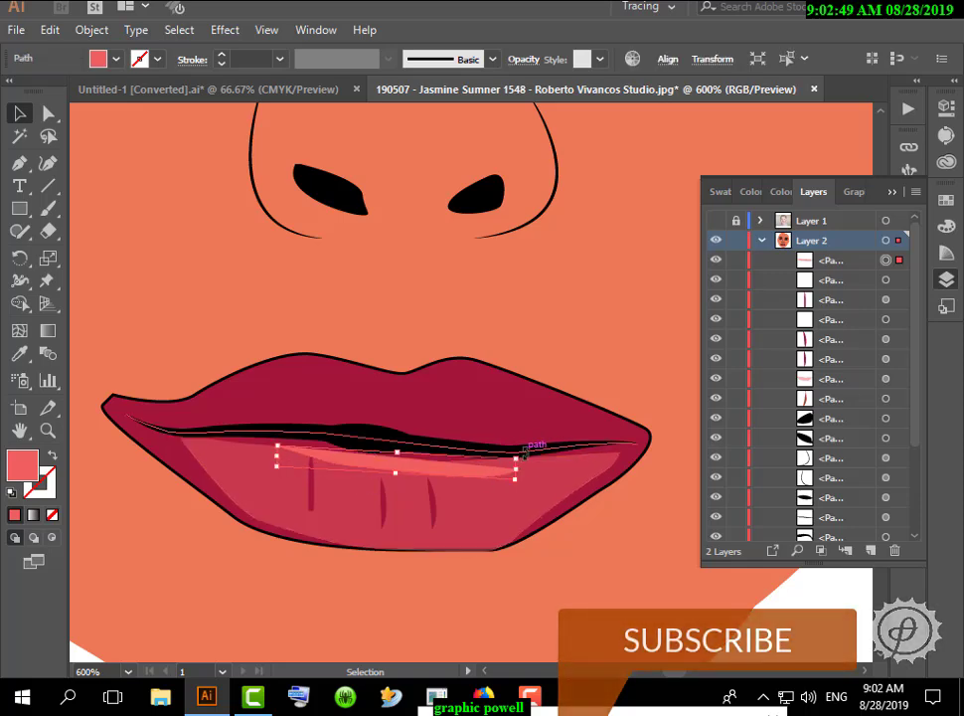
{"action": "left_click", "coordinate": [51, 29]}
{"action": "left_click", "coordinate": [95, 50]}
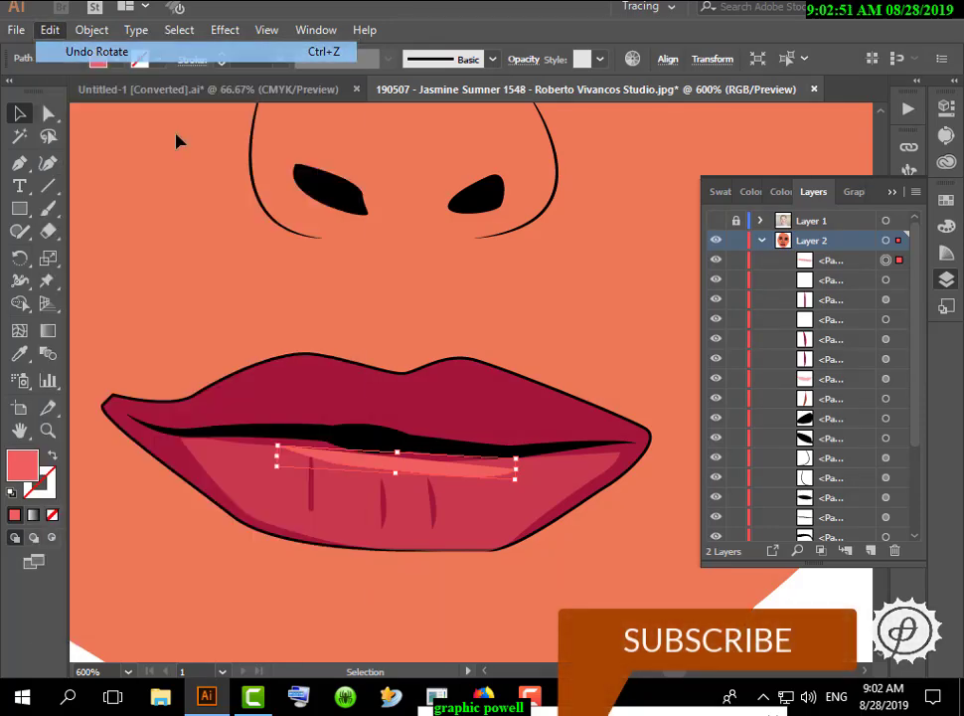
Brighten the lower lip highlight's fill to a lighter salmon red, and check it on the whole face
{"action": "double_click", "coordinate": [25, 465]}
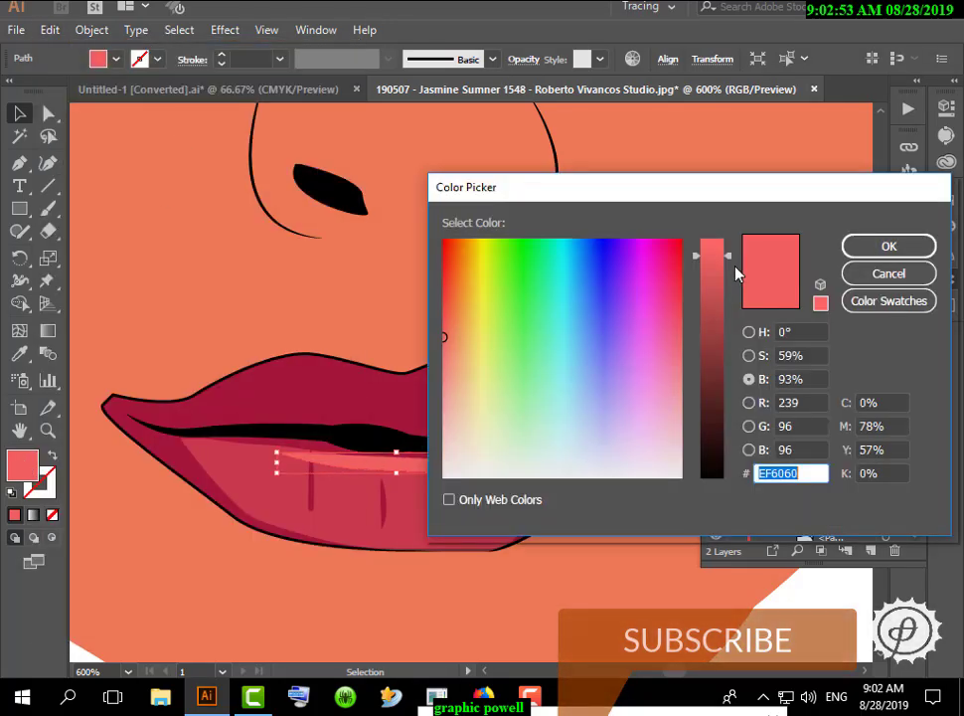
{"action": "left_click_drag", "start_coordinate": [712, 252], "coordinate": [712, 239]}
{"action": "key", "text": "Return"}
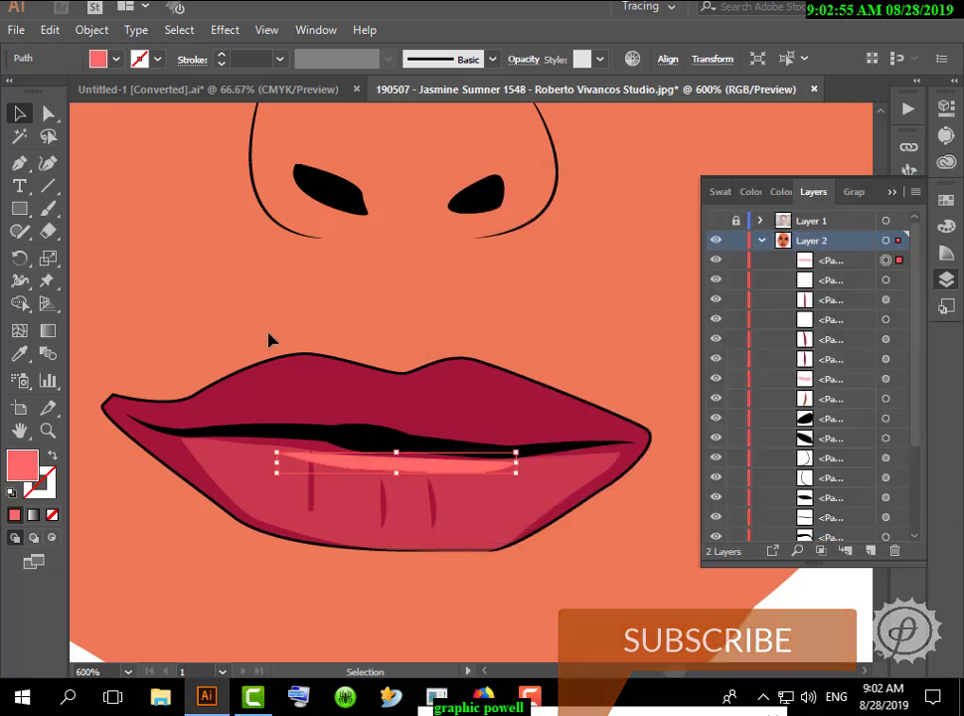
{"action": "left_click", "coordinate": [269, 339]}
{"action": "scroll", "coordinate": [270, 339], "scroll_direction": "down", "scroll_amount": 4}
{"action": "scroll", "coordinate": [447, 478], "scroll_direction": "up", "scroll_amount": 1}
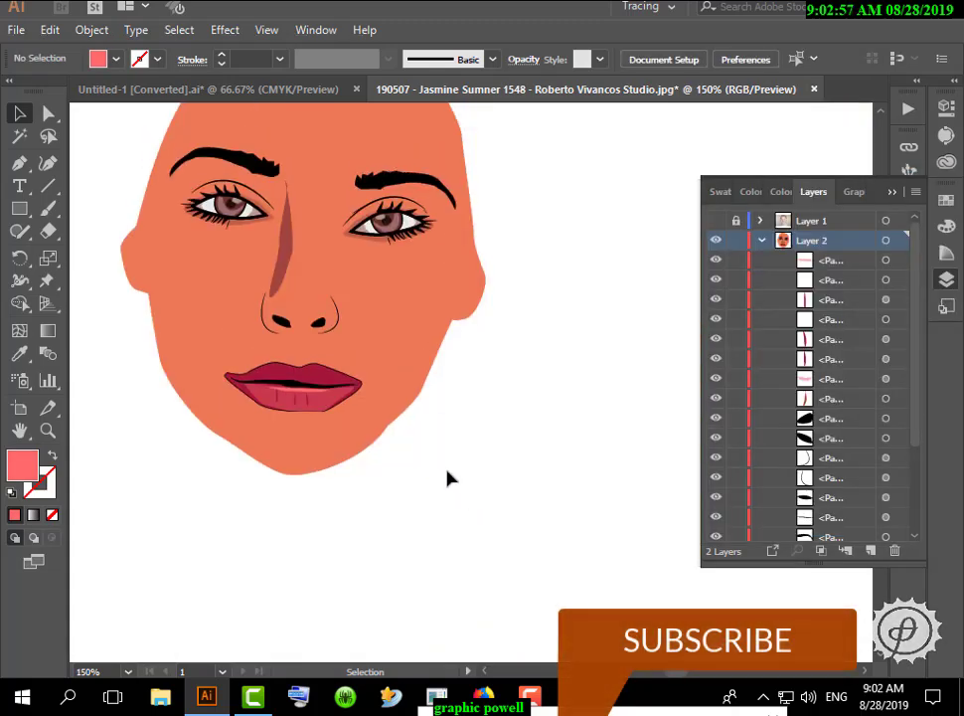
{"action": "scroll", "coordinate": [447, 479], "scroll_direction": "down", "scroll_amount": 2}
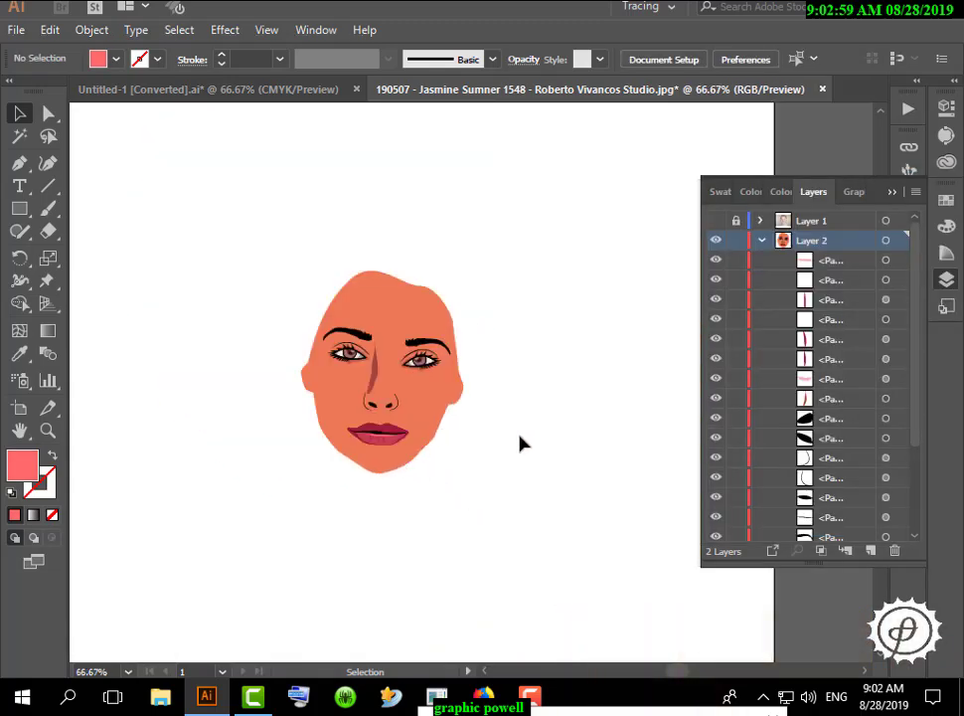
{"action": "scroll", "coordinate": [344, 464], "scroll_direction": "up", "scroll_amount": 1}
{"action": "scroll", "coordinate": [378, 472], "scroll_direction": "up", "scroll_amount": 1}
{"action": "scroll", "coordinate": [378, 472], "scroll_direction": "up", "scroll_amount": 1}
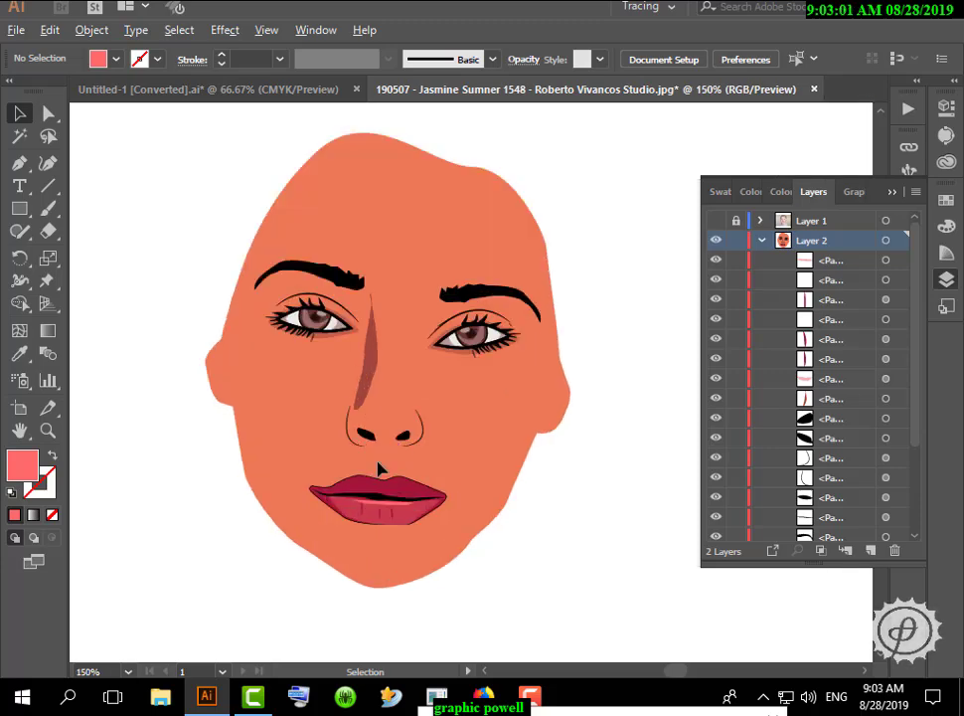
{"action": "scroll", "coordinate": [378, 468], "scroll_direction": "up", "scroll_amount": 1}
{"action": "scroll", "coordinate": [403, 463], "scroll_direction": "up", "scroll_amount": 2}
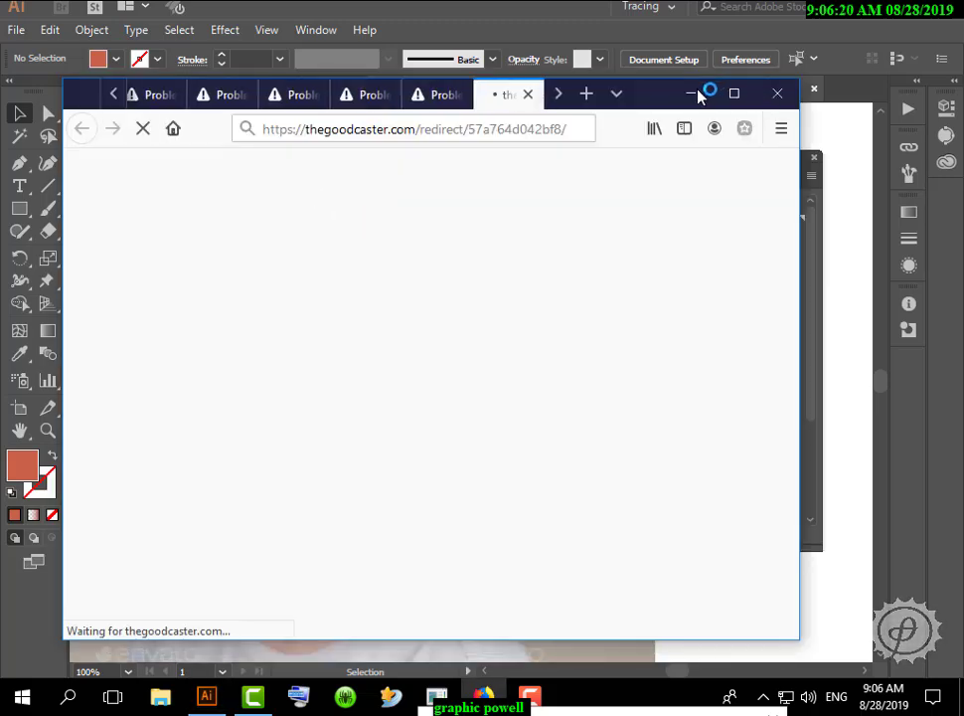
Minimize the browser window that covers the artwork and show the reference photo on Layer 1
{"action": "left_click", "coordinate": [693, 94]}
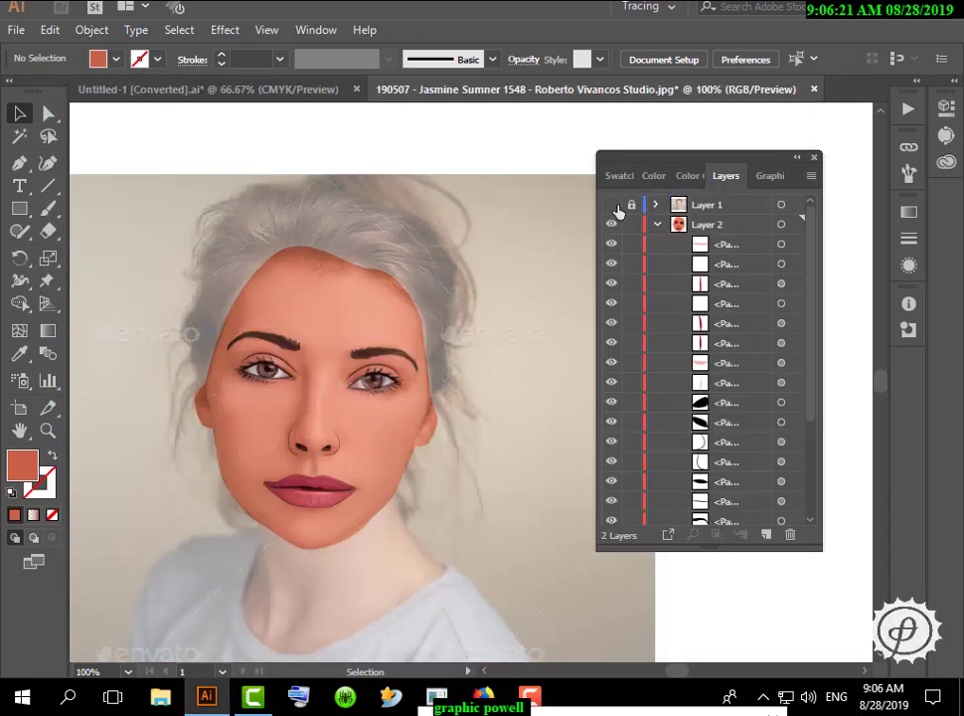
{"action": "left_click", "coordinate": [618, 209]}
{"action": "scroll", "coordinate": [405, 262], "scroll_direction": "up", "scroll_amount": 1}
{"action": "left_click_drag", "start_coordinate": [292, 242], "coordinate": [342, 181]}
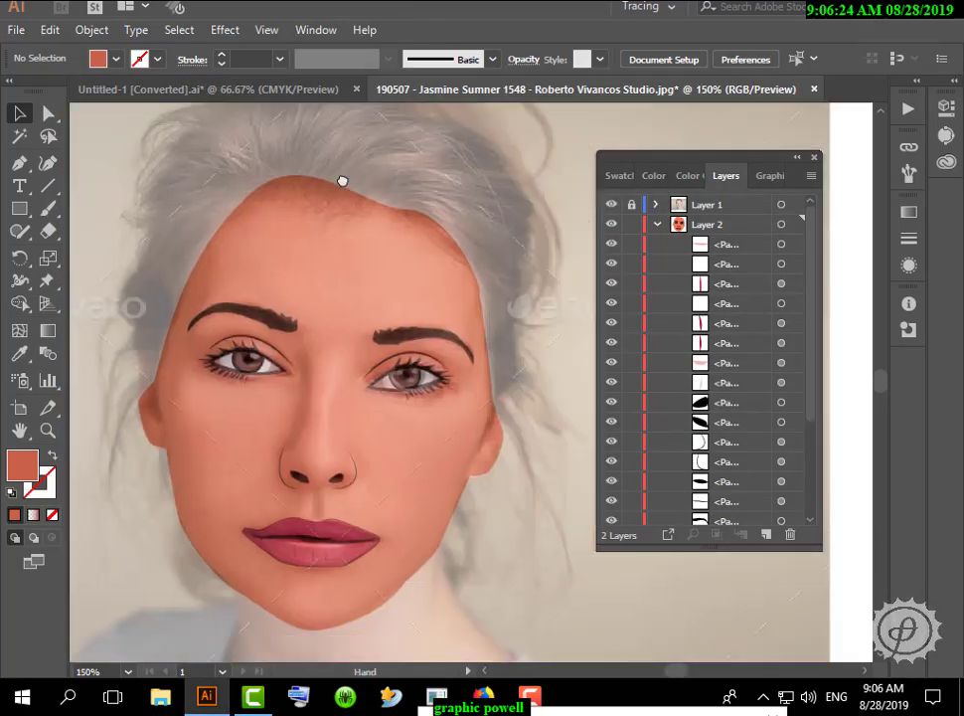
Start a hair path with the Pen tool, tracing the loose strands beside the ear on the photo's left
{"action": "left_click", "coordinate": [164, 450]}
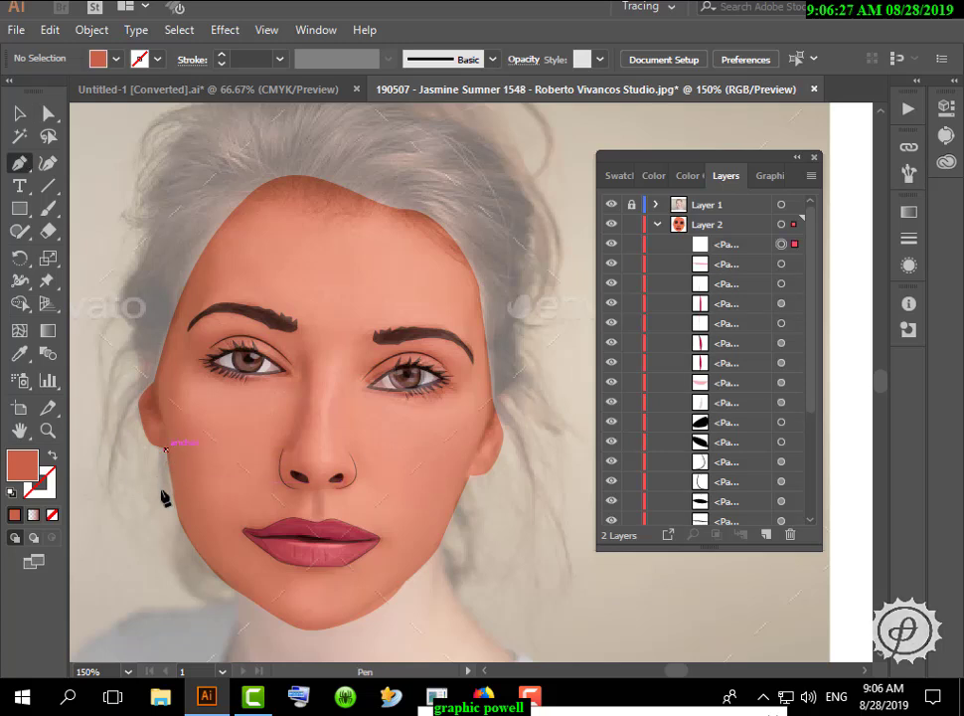
{"action": "left_click_drag", "start_coordinate": [166, 497], "coordinate": [158, 511]}
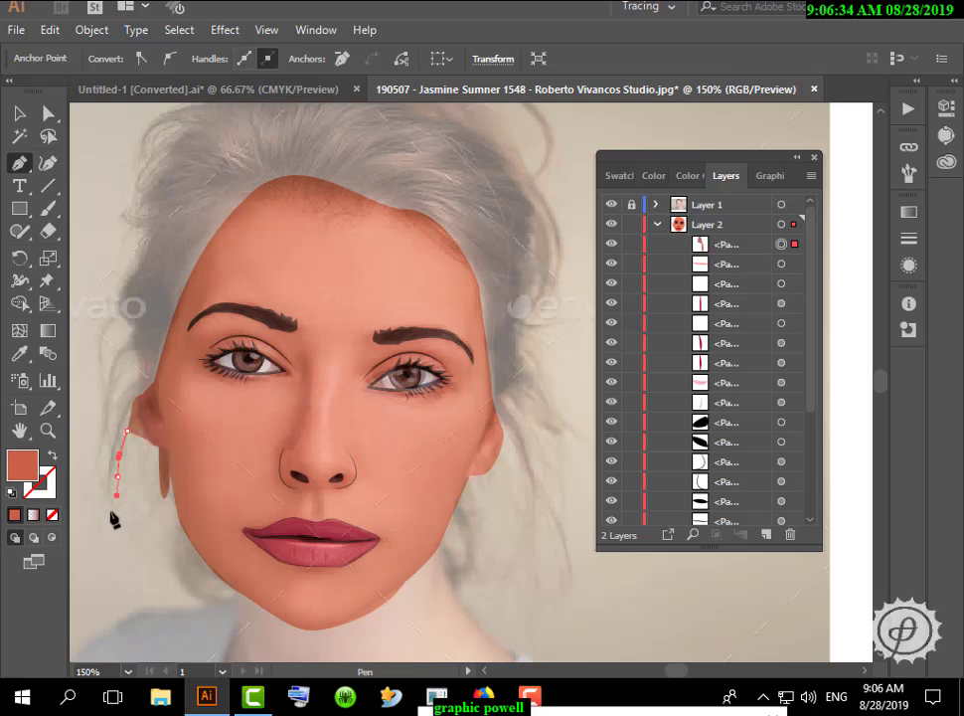
{"action": "left_click", "coordinate": [121, 395]}
{"action": "left_click_drag", "start_coordinate": [100, 420], "coordinate": [152, 336]}
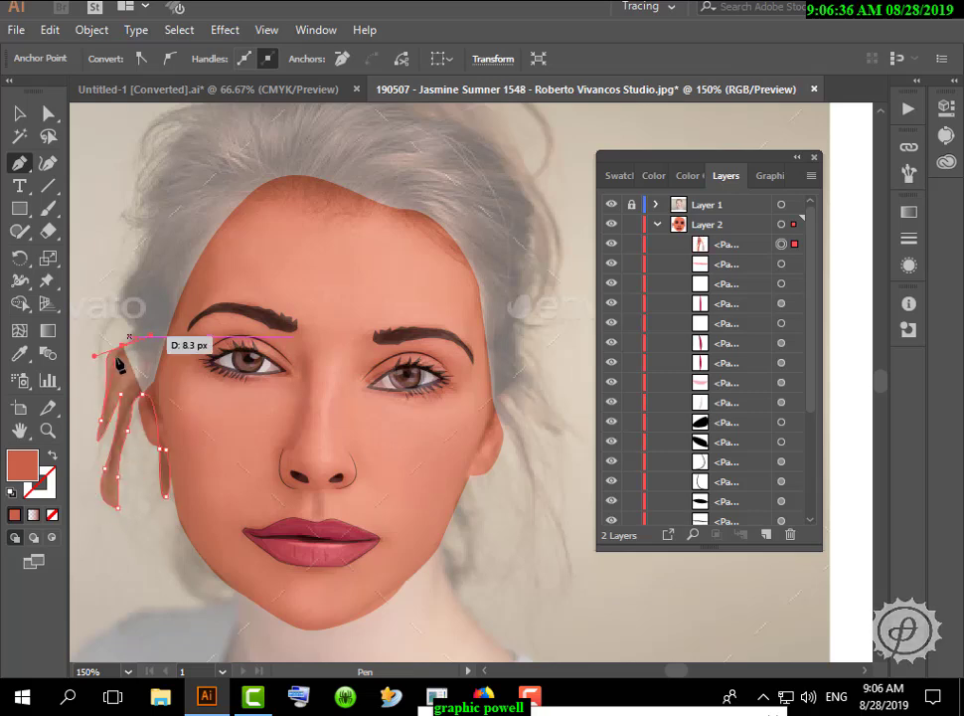
{"action": "left_click_drag", "start_coordinate": [102, 371], "coordinate": [100, 399]}
Continue the hair path up the wavy outer edge on the left side of the head
{"action": "left_click_drag", "start_coordinate": [114, 311], "coordinate": [130, 276]}
{"action": "scroll", "coordinate": [146, 250], "scroll_direction": "up", "scroll_amount": 2}
{"action": "left_click_drag", "start_coordinate": [140, 226], "coordinate": [159, 228]}
{"action": "left_click_drag", "start_coordinate": [138, 210], "coordinate": [185, 173]}
{"action": "left_click", "coordinate": [169, 177]}
Extend the hair path across the crown and around the loose curl at the upper right of the hair
{"action": "scroll", "coordinate": [203, 176], "scroll_direction": "up", "scroll_amount": 2}
{"action": "left_click_drag", "start_coordinate": [201, 239], "coordinate": [220, 225]}
{"action": "left_click_drag", "start_coordinate": [250, 216], "coordinate": [332, 191]}
{"action": "left_click_drag", "start_coordinate": [505, 218], "coordinate": [541, 247]}
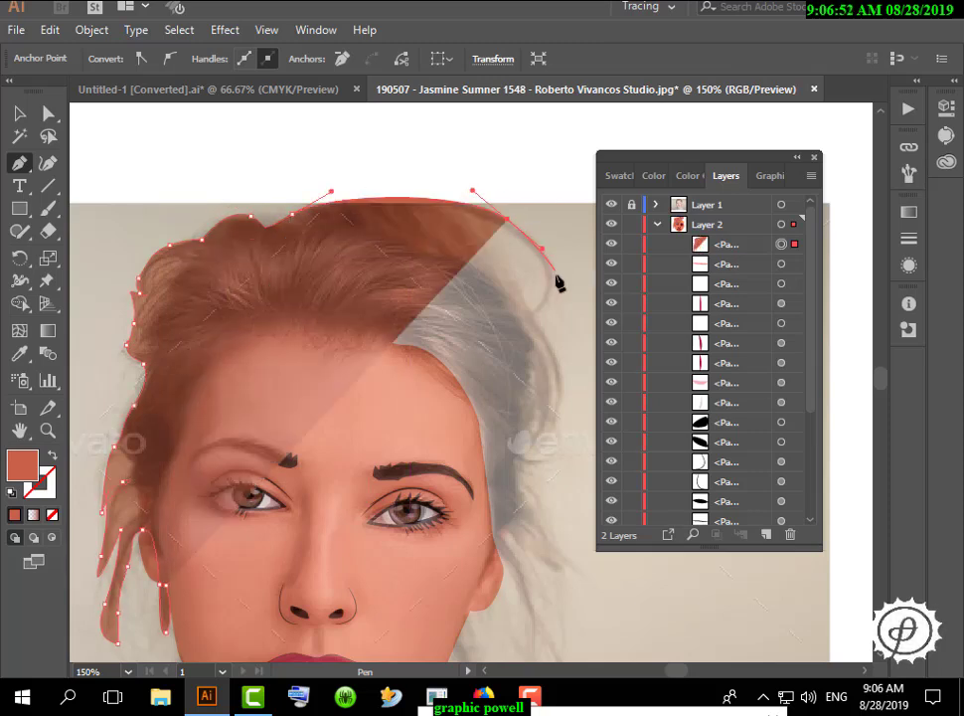
{"action": "left_click_drag", "start_coordinate": [535, 317], "coordinate": [496, 249]}
{"action": "left_click", "coordinate": [529, 248]}
Trace the hair's right outer edge down to the small tufts beside the temple
{"action": "scroll", "coordinate": [534, 326], "scroll_direction": "down", "scroll_amount": 1}
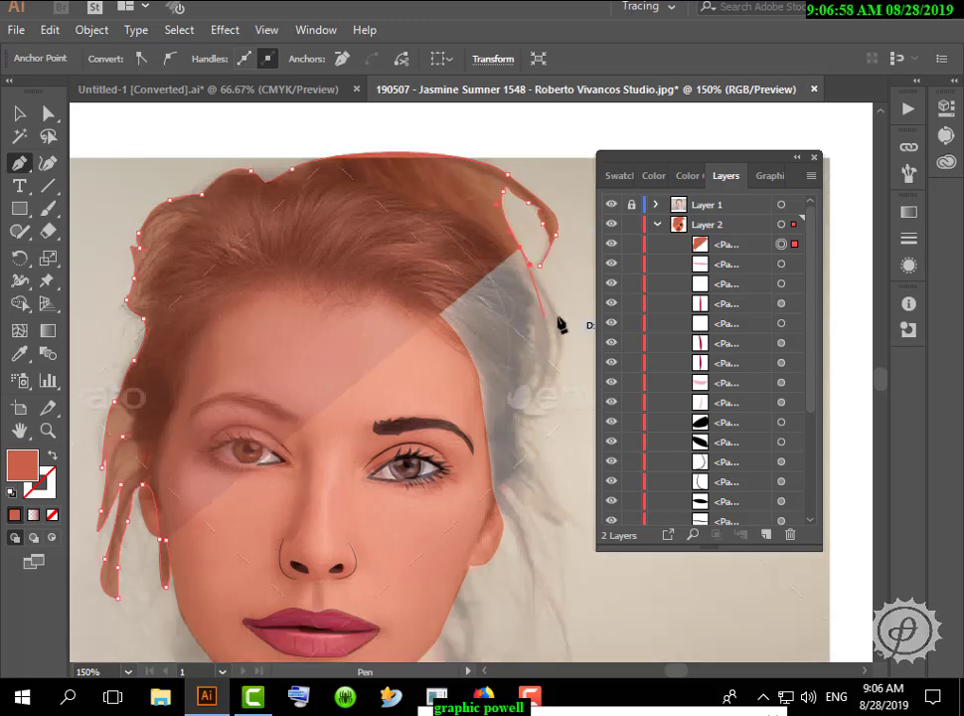
{"action": "left_click_drag", "start_coordinate": [558, 323], "coordinate": [563, 395]}
{"action": "scroll", "coordinate": [569, 363], "scroll_direction": "down", "scroll_amount": 2}
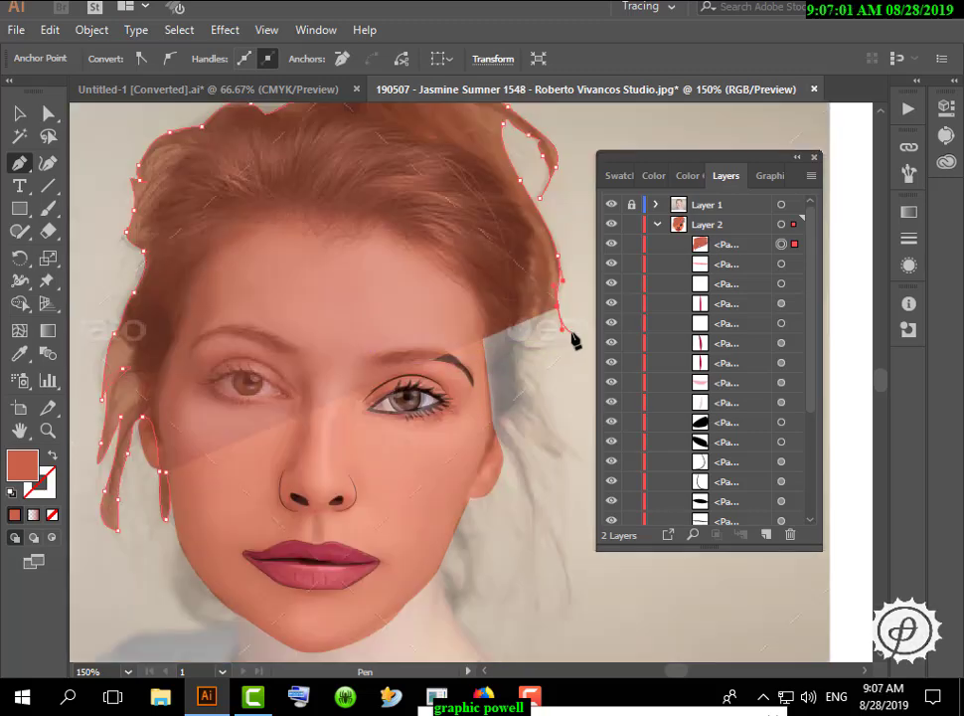
{"action": "left_click_drag", "start_coordinate": [575, 338], "coordinate": [435, 326]}
{"action": "left_click", "coordinate": [422, 346]}
{"action": "left_click", "coordinate": [418, 363]}
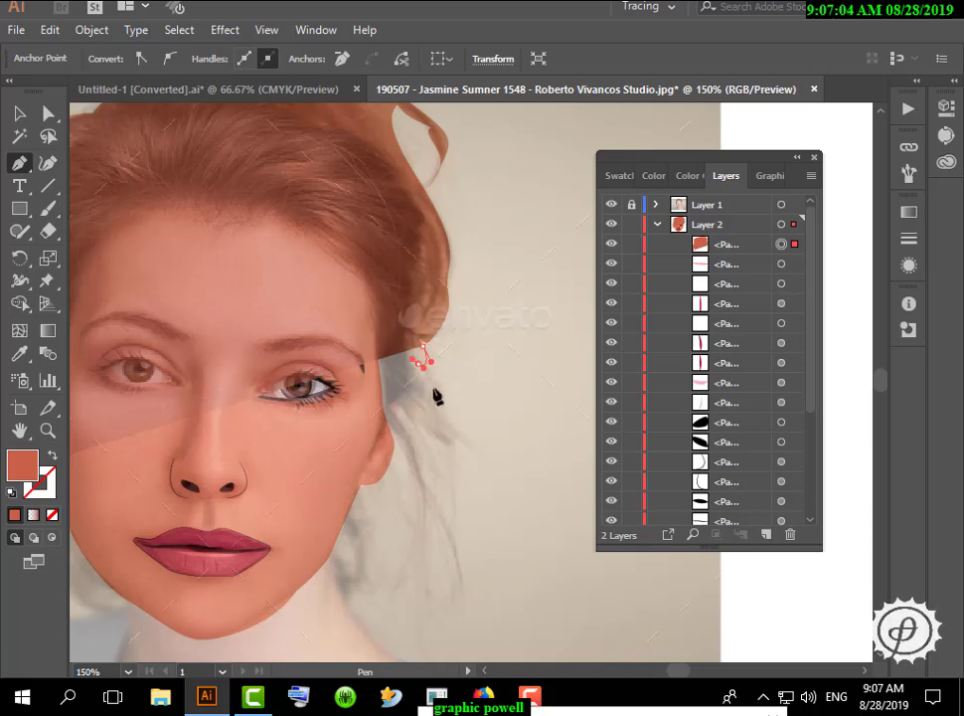
{"action": "left_click", "coordinate": [426, 379]}
{"action": "left_click", "coordinate": [418, 381]}
{"action": "left_click", "coordinate": [431, 398]}
Trace the long pointed strands hanging behind the right ear as part of the hair path
{"action": "left_click_drag", "start_coordinate": [446, 421], "coordinate": [426, 442]}
{"action": "left_click", "coordinate": [473, 457]}
{"action": "left_click_drag", "start_coordinate": [452, 500], "coordinate": [453, 500]}
{"action": "left_click_drag", "start_coordinate": [450, 498], "coordinate": [456, 523]}
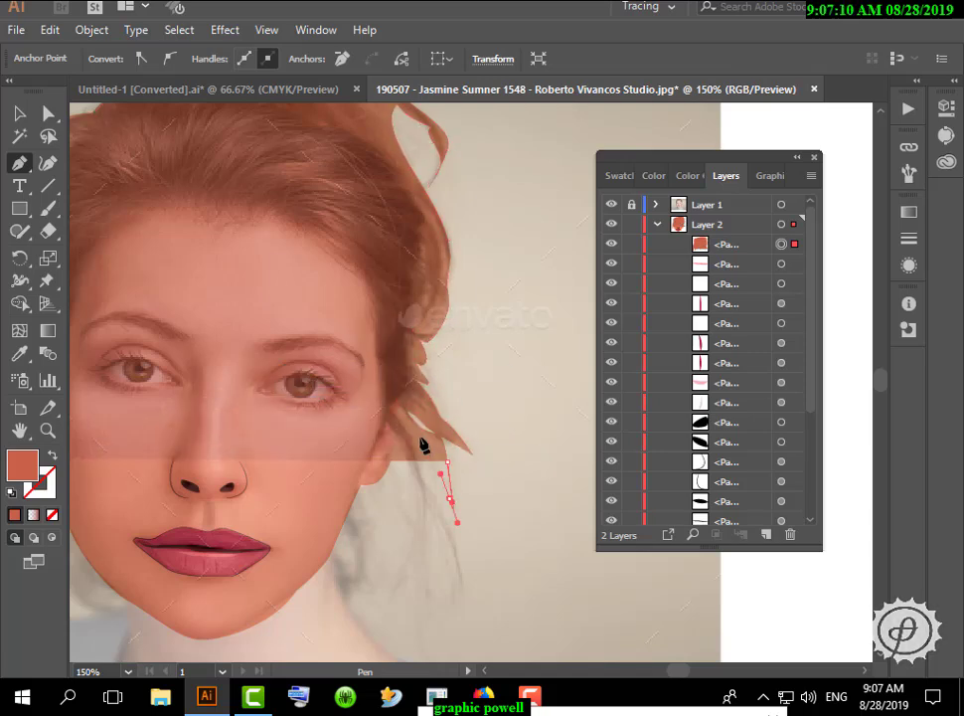
{"action": "left_click", "coordinate": [420, 437]}
{"action": "left_click_drag", "start_coordinate": [428, 461], "coordinate": [447, 493]}
{"action": "left_click_drag", "start_coordinate": [461, 563], "coordinate": [430, 510]}
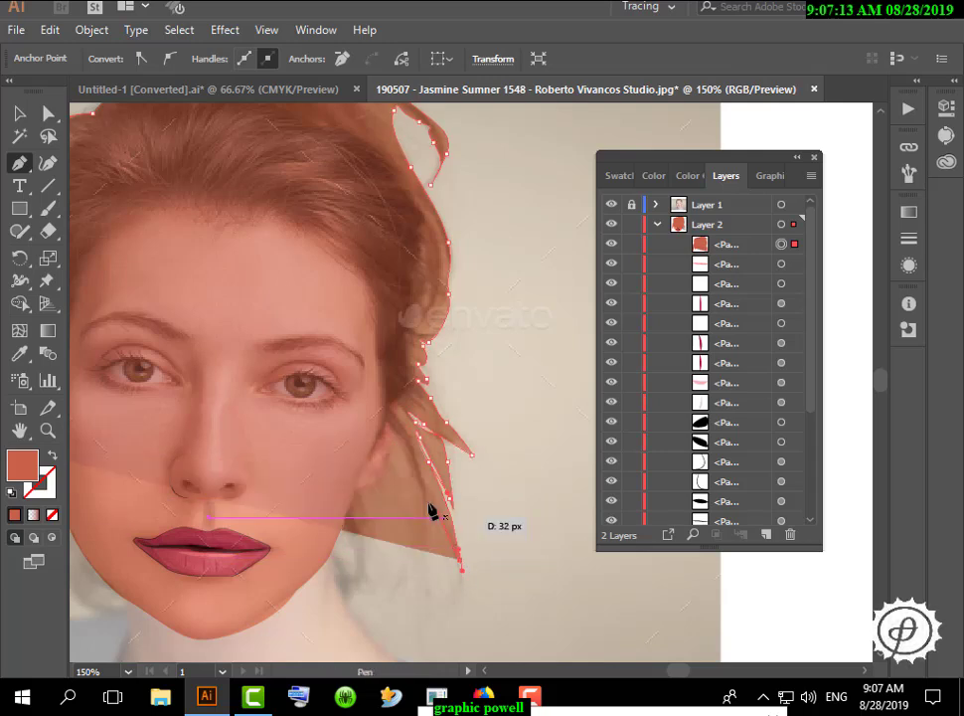
Add the inner thin strands next to the right ear and carry the hair path around the earlobe
{"action": "left_click_drag", "start_coordinate": [393, 411], "coordinate": [394, 419]}
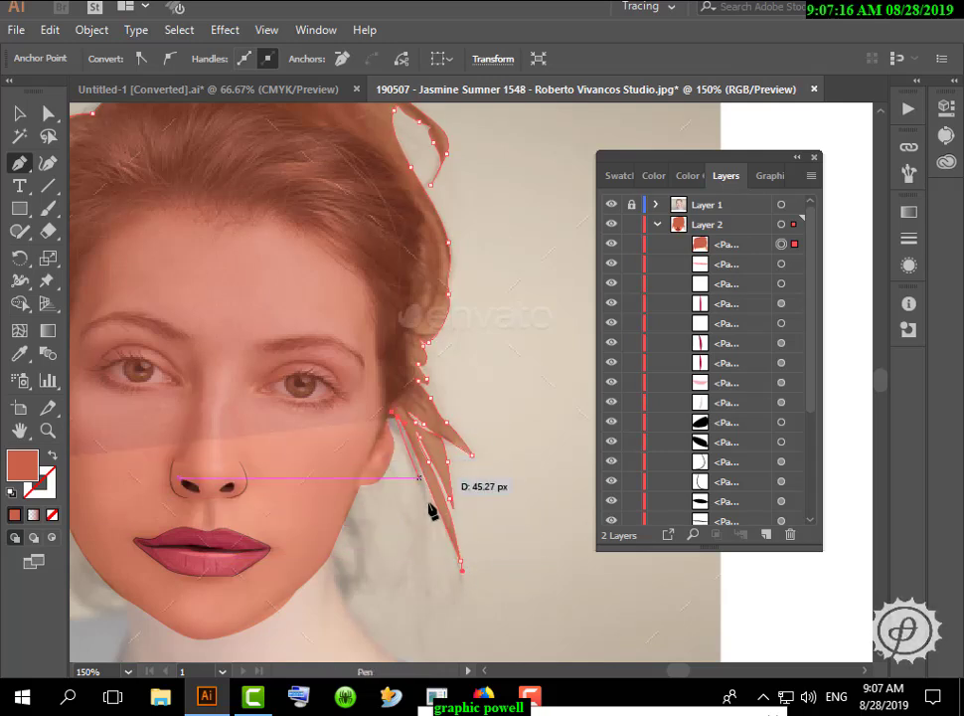
{"action": "left_click_drag", "start_coordinate": [429, 524], "coordinate": [427, 545]}
{"action": "left_click_drag", "start_coordinate": [394, 442], "coordinate": [382, 426]}
{"action": "left_click_drag", "start_coordinate": [400, 471], "coordinate": [407, 513]}
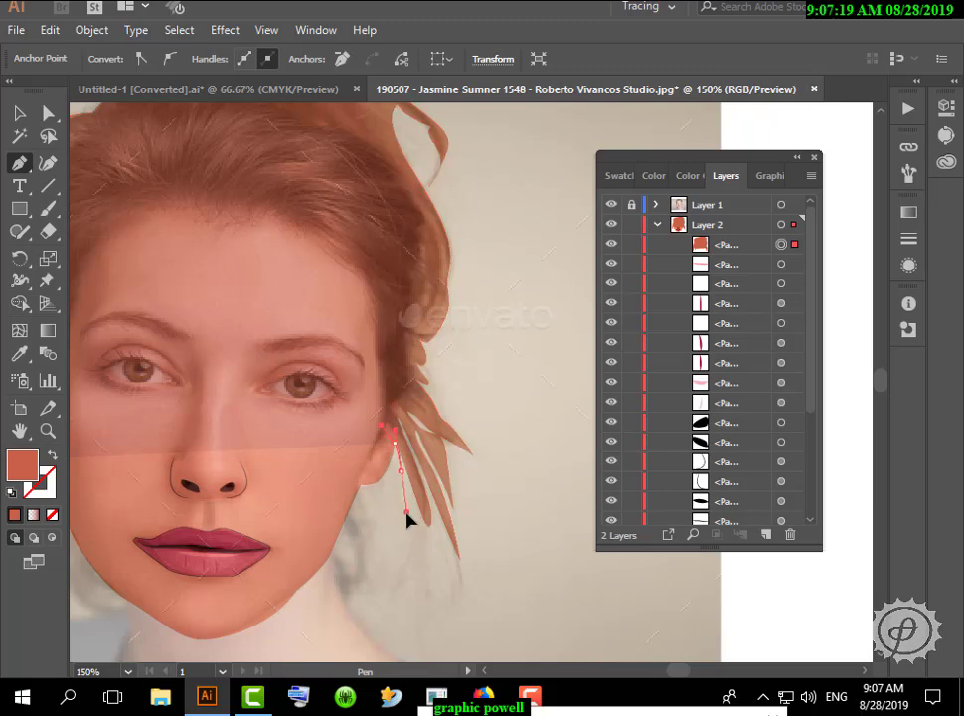
{"action": "left_click_drag", "start_coordinate": [380, 448], "coordinate": [371, 443]}
{"action": "left_click_drag", "start_coordinate": [358, 491], "coordinate": [381, 518]}
Trace the lowest strands below the right ear, minimize the interrupting browser window, and close the hair path across the face
{"action": "scroll", "coordinate": [384, 518], "scroll_direction": "down", "scroll_amount": 2}
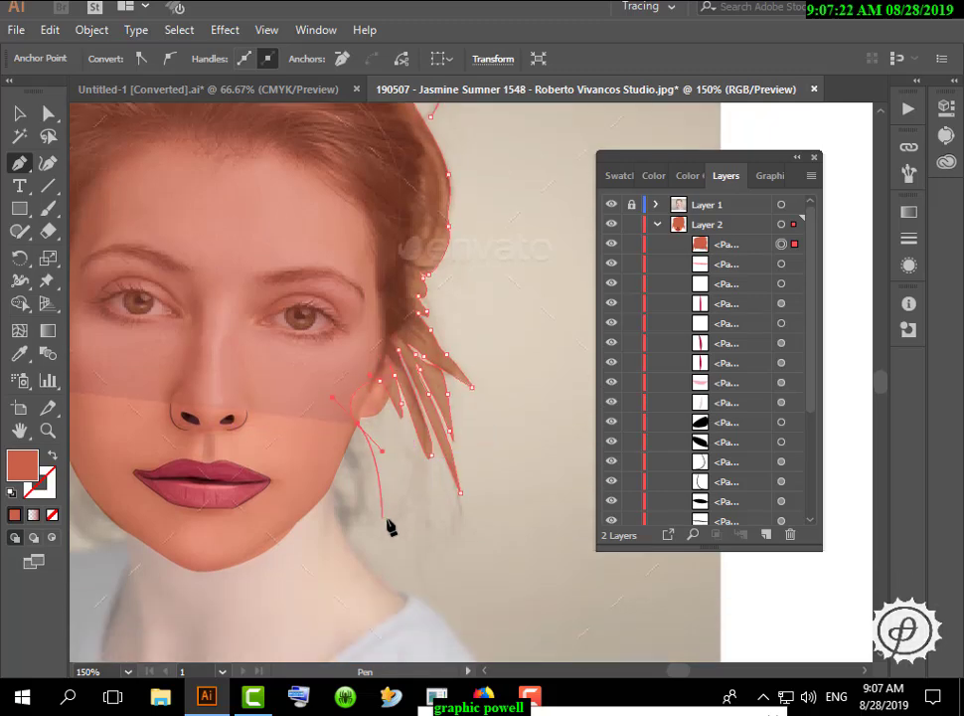
{"action": "scroll", "coordinate": [391, 527], "scroll_direction": "down", "scroll_amount": 2}
{"action": "left_click_drag", "start_coordinate": [366, 396], "coordinate": [471, 369]}
{"action": "left_click", "coordinate": [376, 443]}
{"action": "left_click", "coordinate": [359, 439]}
{"action": "left_click", "coordinate": [310, 351]}
{"action": "key", "text": "space"}
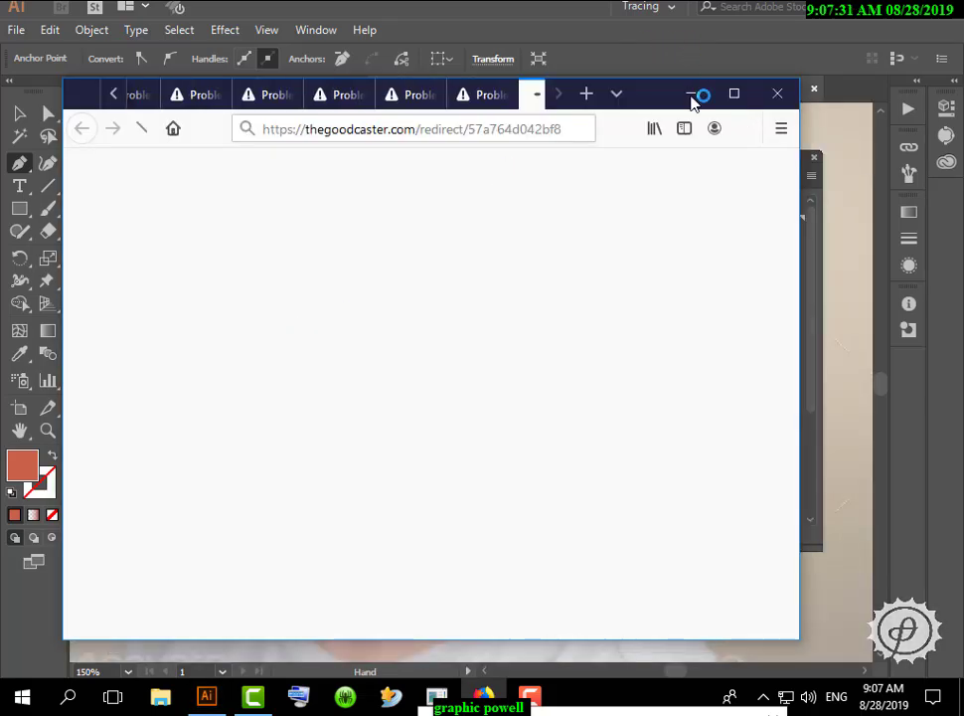
{"action": "left_click", "coordinate": [695, 94]}
{"action": "left_click", "coordinate": [245, 328]}
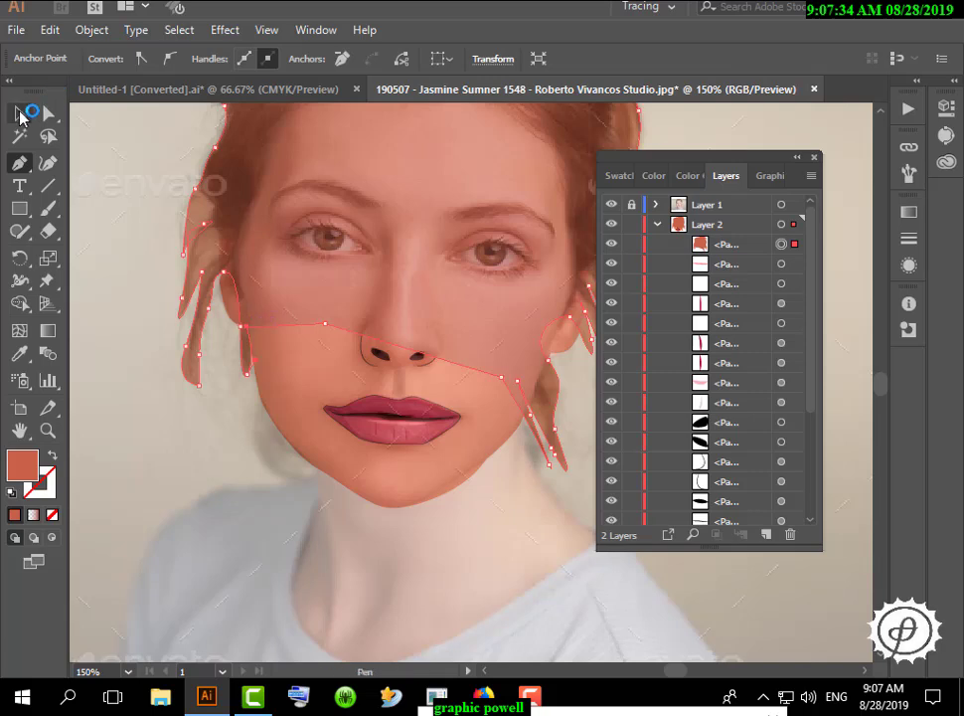
Move the locked face shape one place up in Layer 2's stacking order, above the reddish-brown path
{"action": "left_click", "coordinate": [20, 116]}
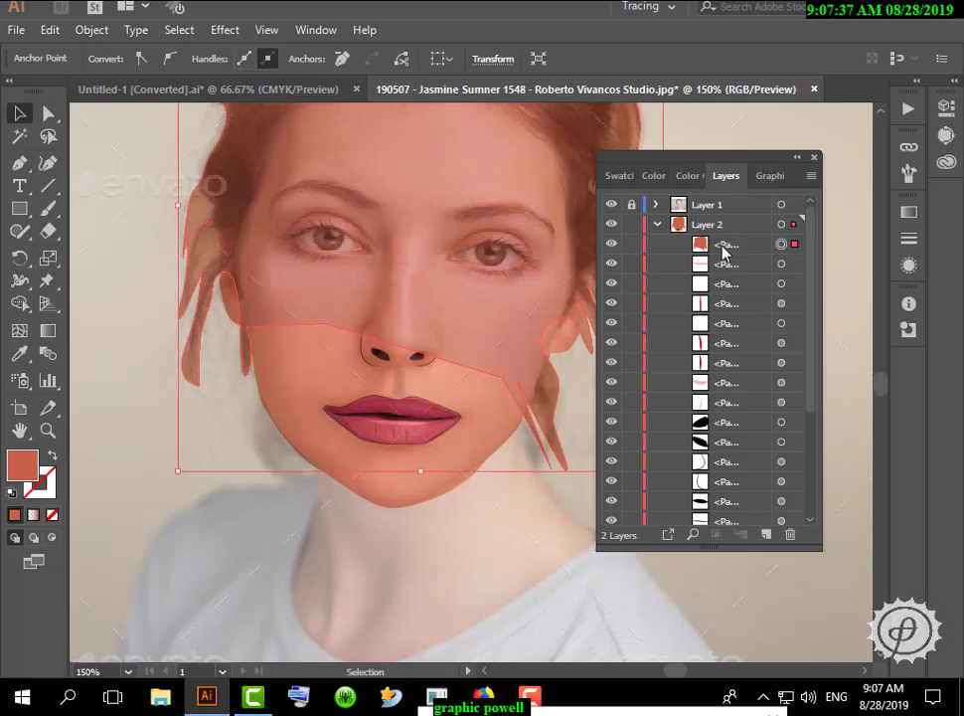
{"action": "left_click_drag", "start_coordinate": [724, 254], "coordinate": [729, 532]}
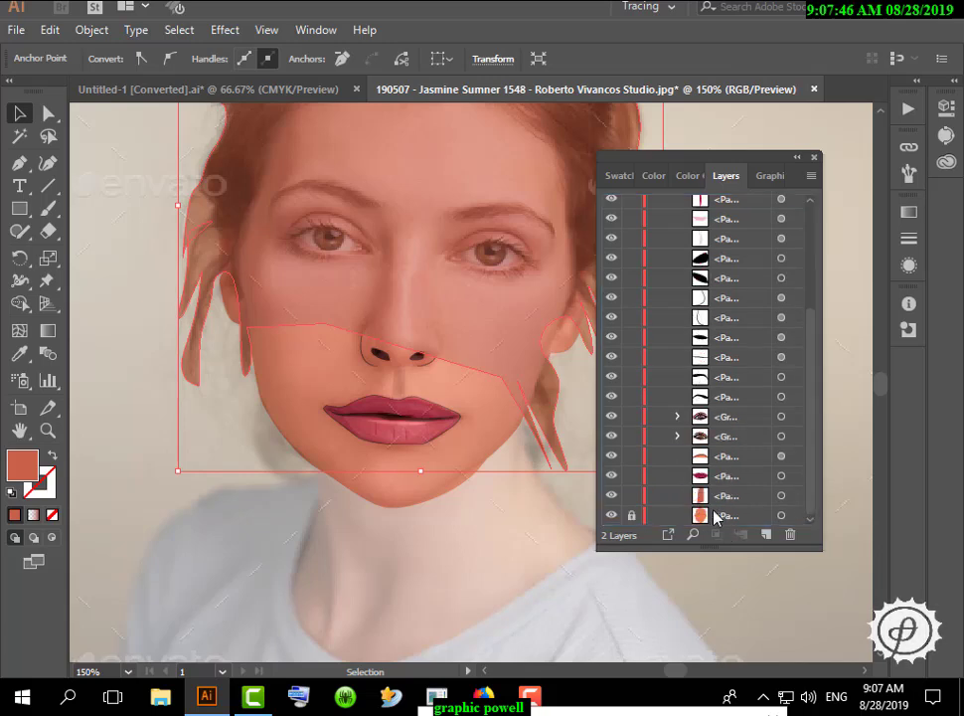
{"action": "left_click_drag", "start_coordinate": [706, 522], "coordinate": [721, 497]}
{"action": "left_click", "coordinate": [632, 495]}
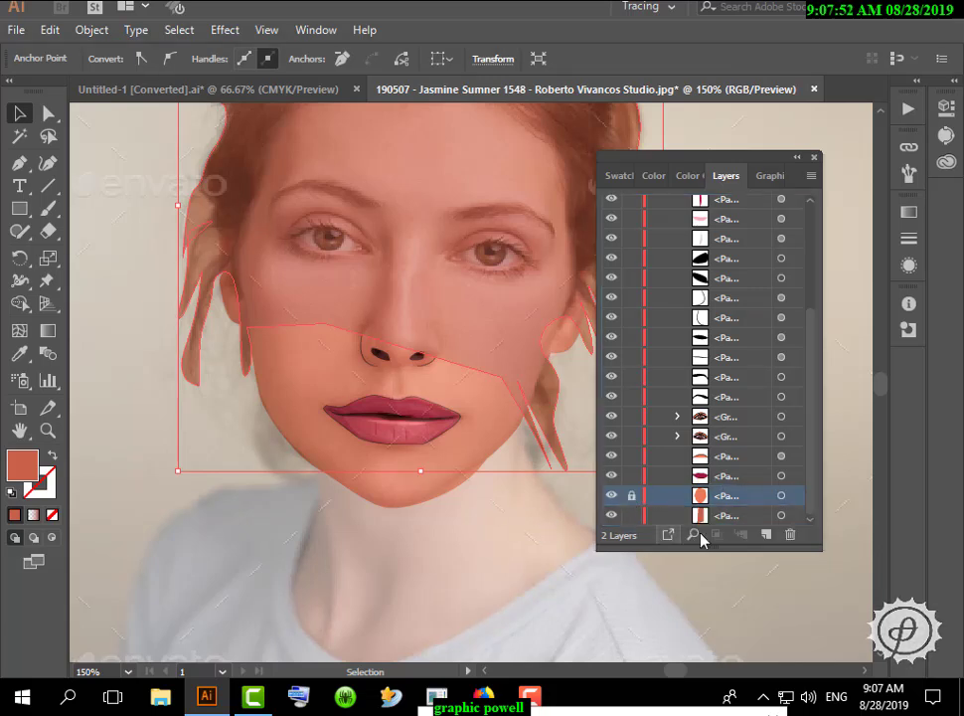
Fill the hair shape with dark brown #190C09 and hide the Layer 1 reference photo
{"action": "left_click", "coordinate": [231, 256]}
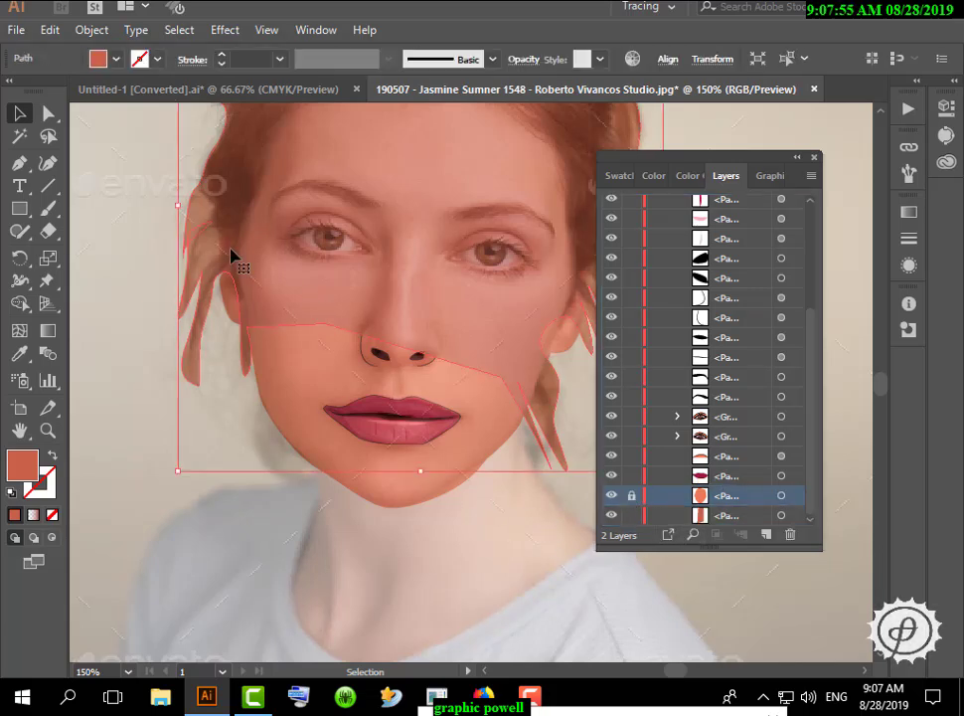
{"action": "double_click", "coordinate": [30, 461]}
{"action": "left_click", "coordinate": [711, 451]}
{"action": "left_click", "coordinate": [884, 249]}
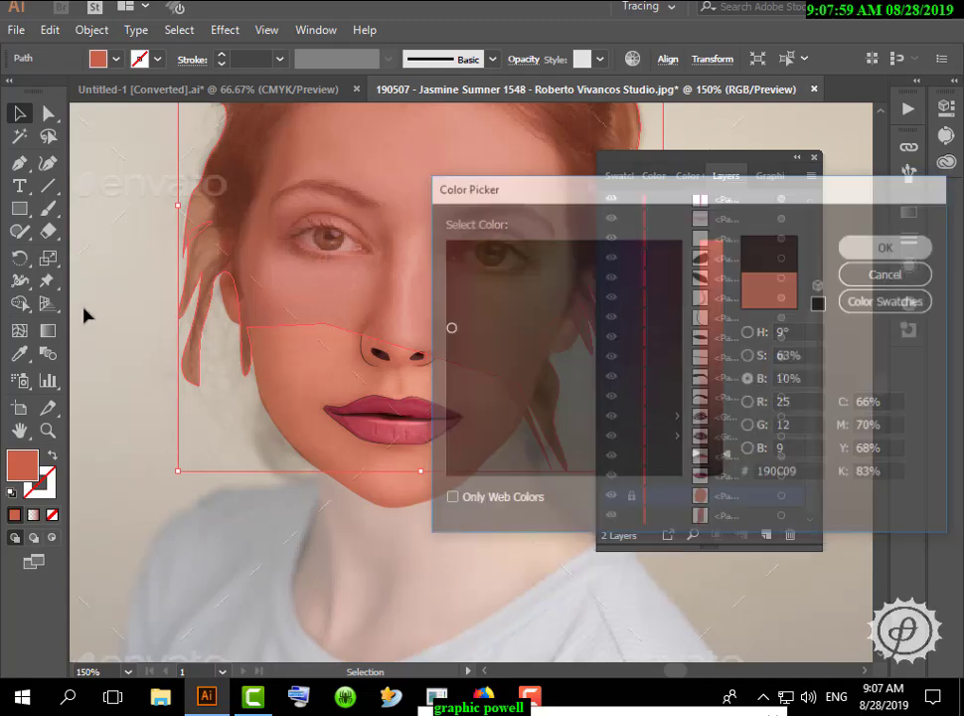
{"action": "scroll", "coordinate": [664, 223], "scroll_direction": "up", "scroll_amount": 10}
{"action": "left_click", "coordinate": [612, 205]}
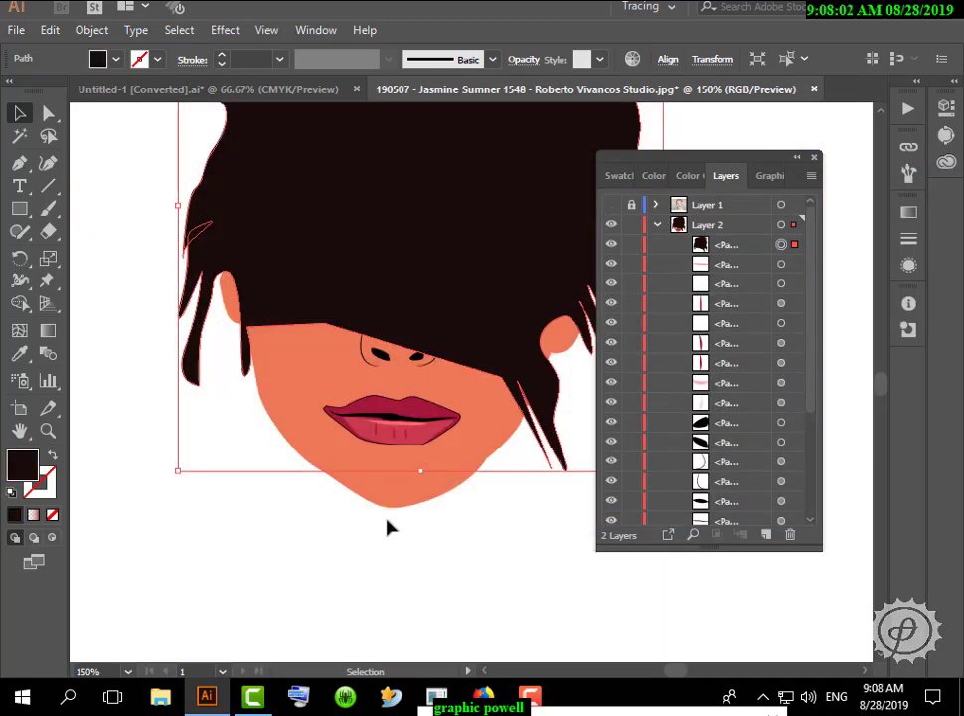
Send the dark hair shape to the back, behind the face, and deselect it
{"action": "left_click", "coordinate": [386, 520]}
{"action": "scroll", "coordinate": [394, 499], "scroll_direction": "down", "scroll_amount": 2}
{"action": "right_click", "coordinate": [431, 345]}
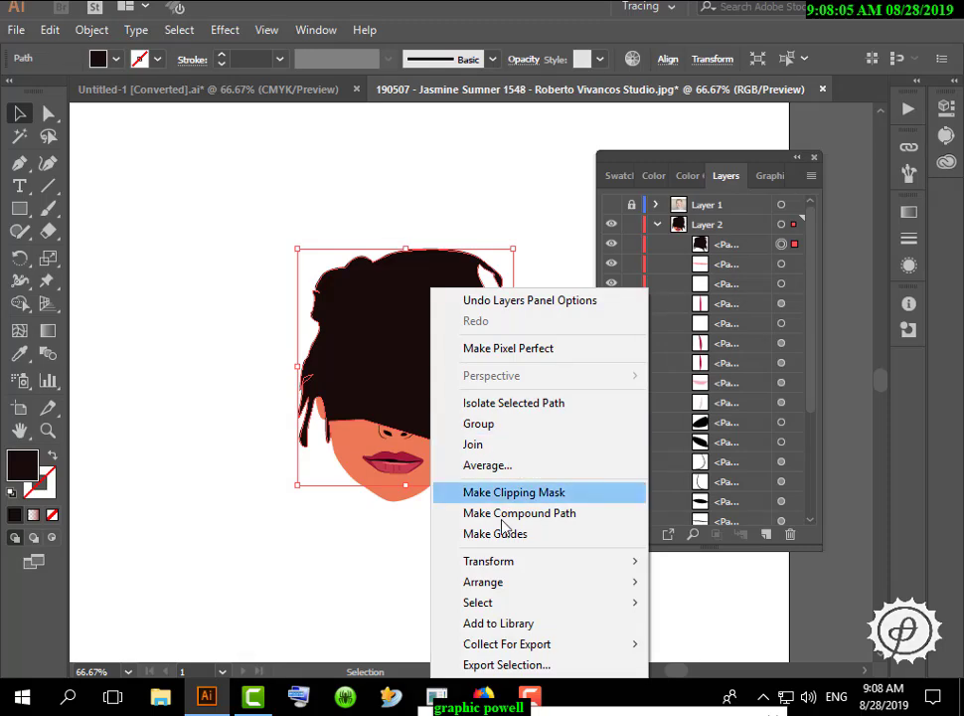
{"action": "mouse_move", "coordinate": [514, 583]}
{"action": "left_click", "coordinate": [706, 652]}
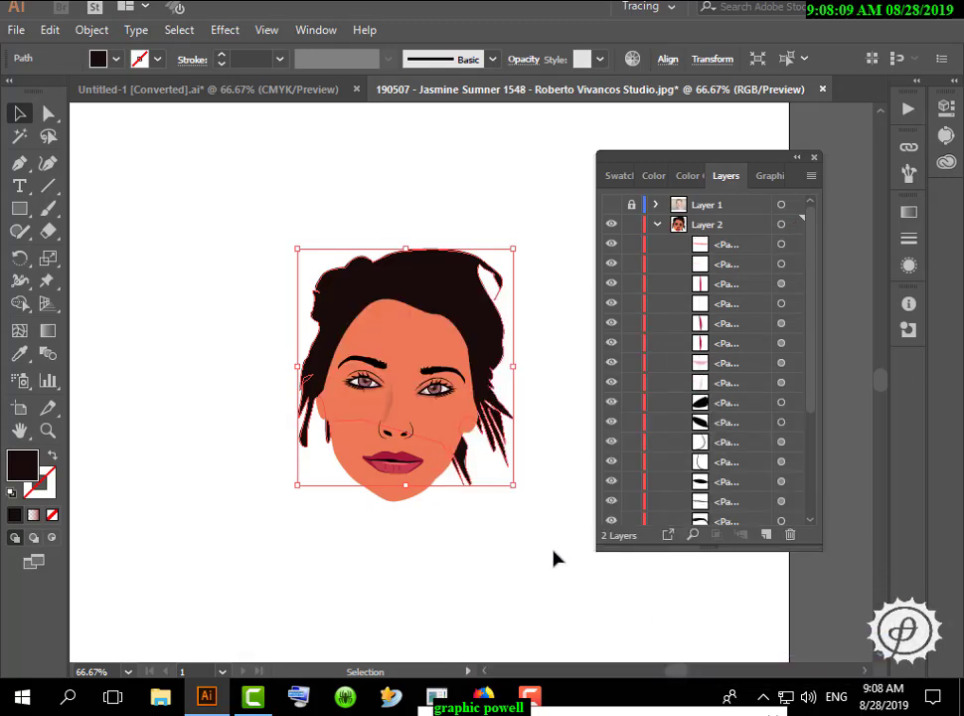
{"action": "left_click", "coordinate": [554, 559]}
Minimize the browser window covering the artwork and unlock the face shape in Layer 2
{"action": "scroll", "coordinate": [495, 357], "scroll_direction": "up", "scroll_amount": 2}
{"action": "scroll", "coordinate": [496, 364], "scroll_direction": "down", "scroll_amount": 1}
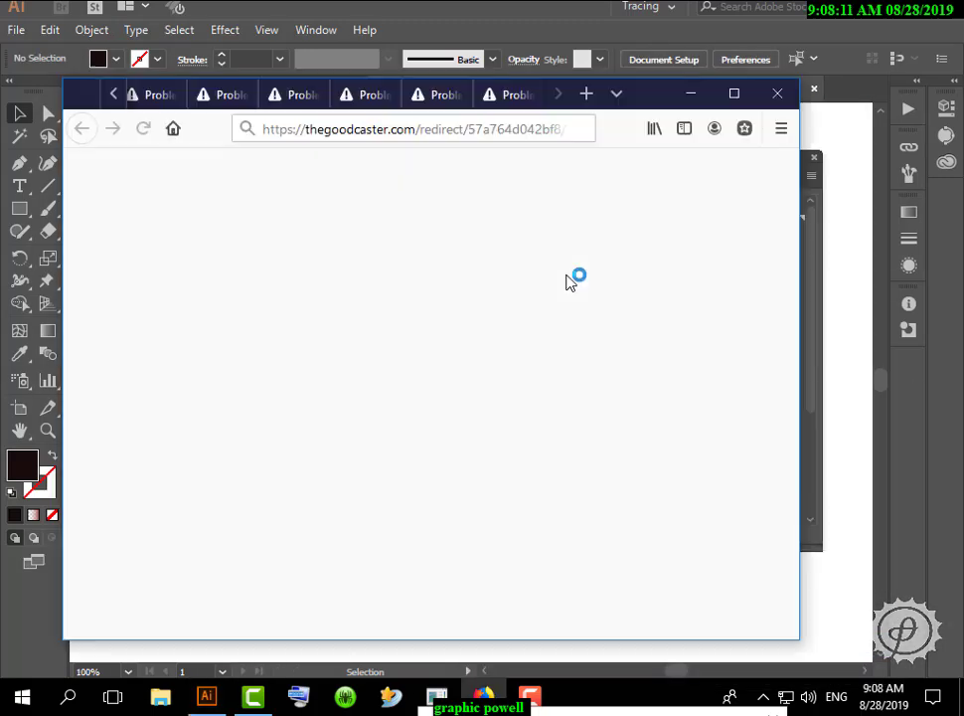
{"action": "left_click", "coordinate": [691, 94]}
{"action": "key", "text": "ctrl+minus"}
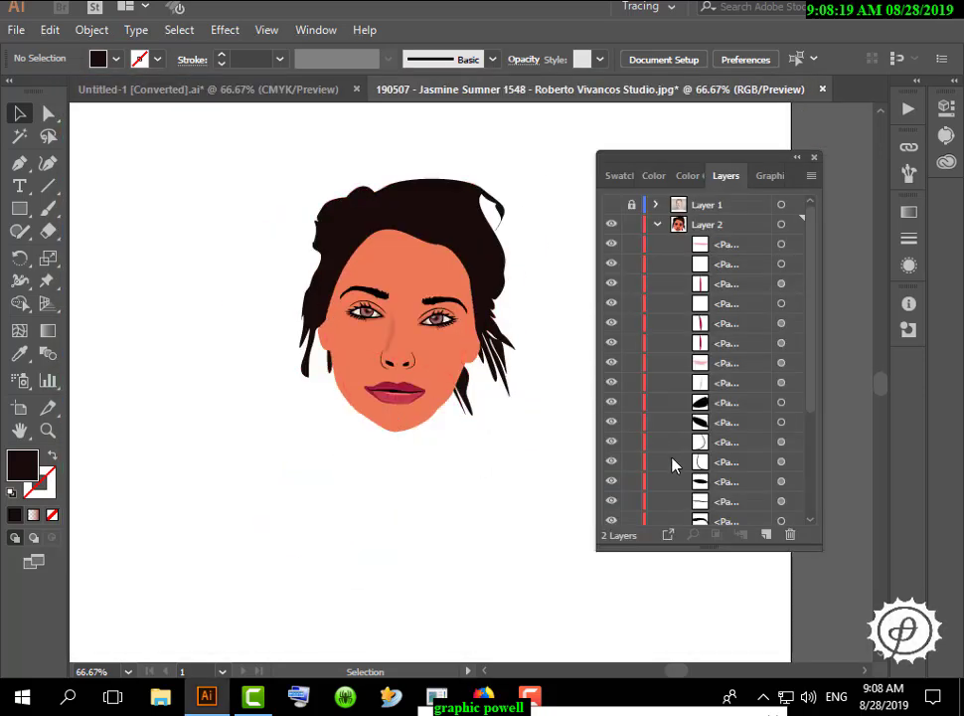
{"action": "scroll", "coordinate": [672, 464], "scroll_direction": "down", "scroll_amount": 3}
{"action": "left_click", "coordinate": [632, 477]}
Give the orange face shape a 1 pt black stroke and deselect it
{"action": "left_click", "coordinate": [435, 423]}
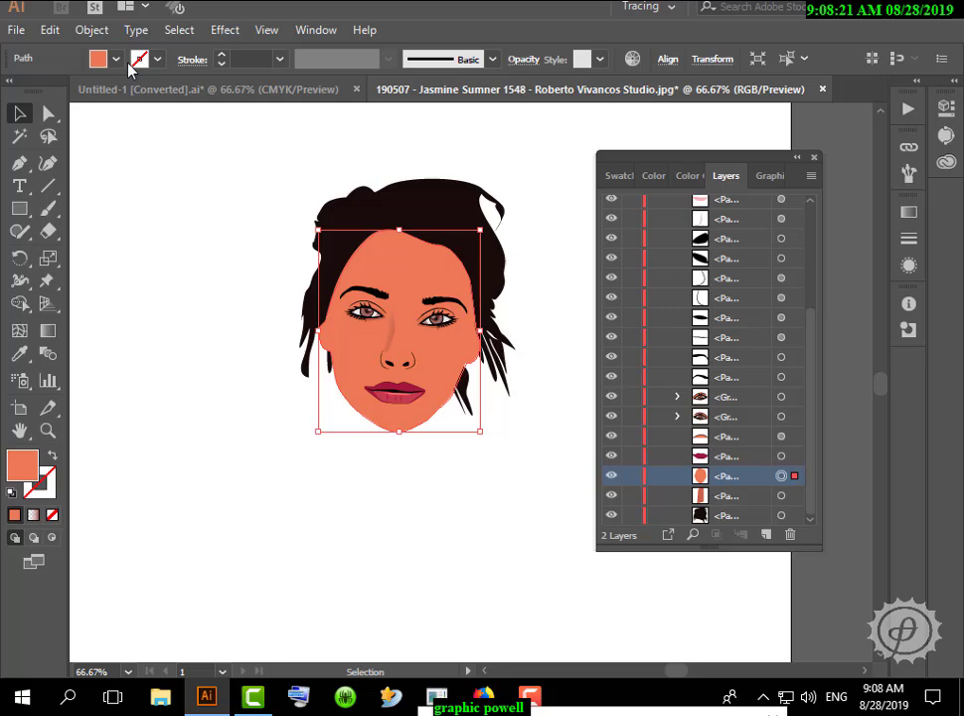
{"action": "left_click", "coordinate": [222, 58]}
{"action": "left_click", "coordinate": [221, 58]}
{"action": "left_click", "coordinate": [166, 157]}
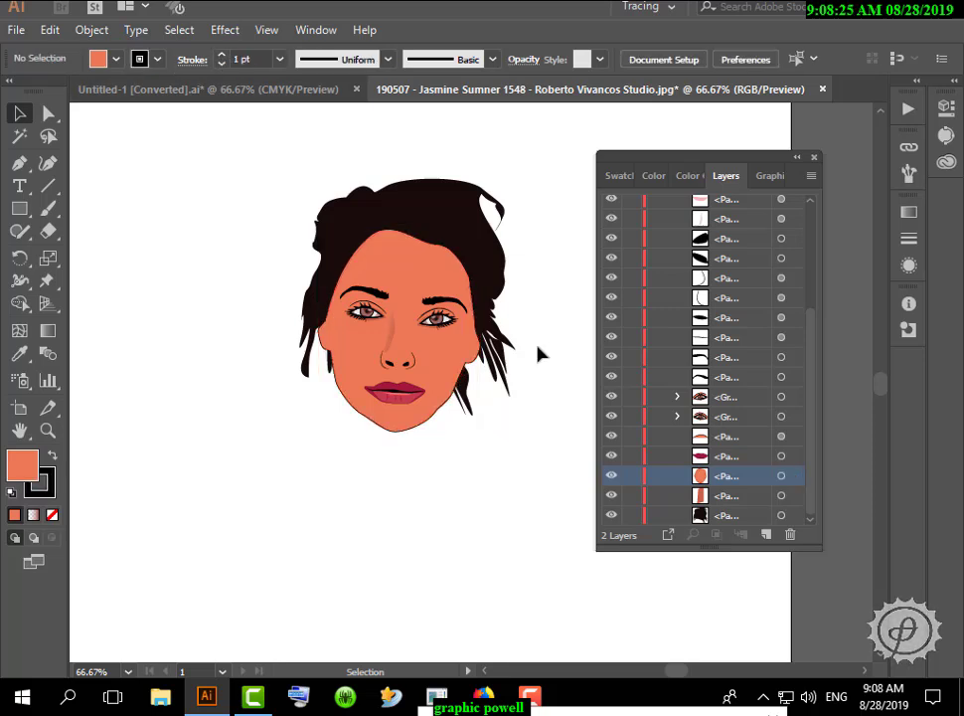
{"action": "key", "text": "ctrl+equal"}
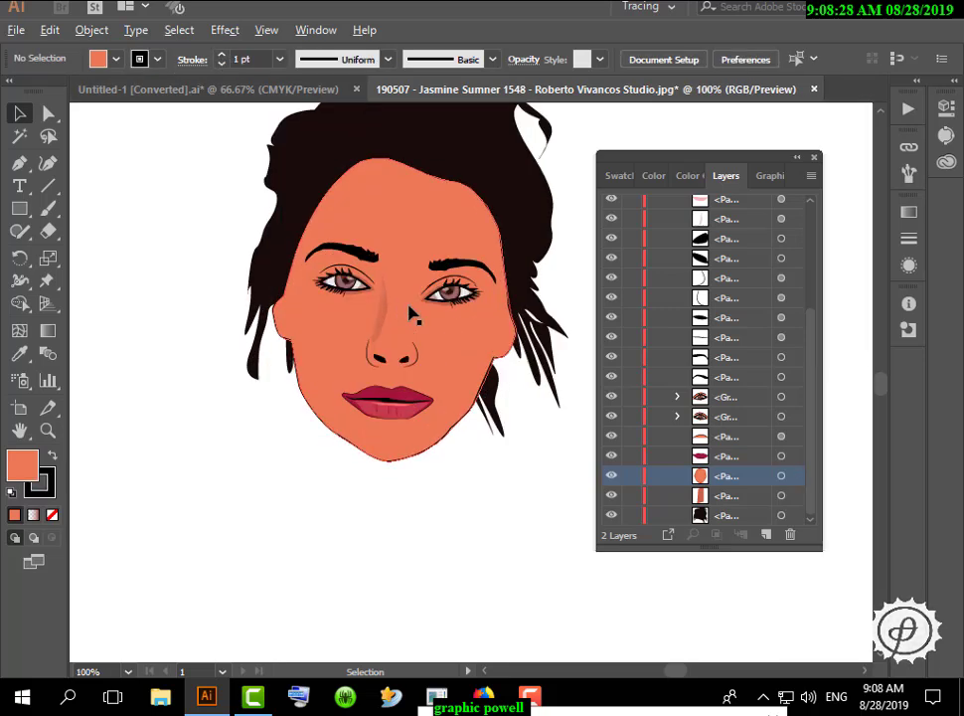
Increase the face shape's stroke weight to 2 pt
{"action": "scroll", "coordinate": [409, 235], "scroll_direction": "up", "scroll_amount": 3}
{"action": "left_click", "coordinate": [409, 235]}
{"action": "left_click", "coordinate": [222, 54]}
{"action": "left_click", "coordinate": [187, 145]}
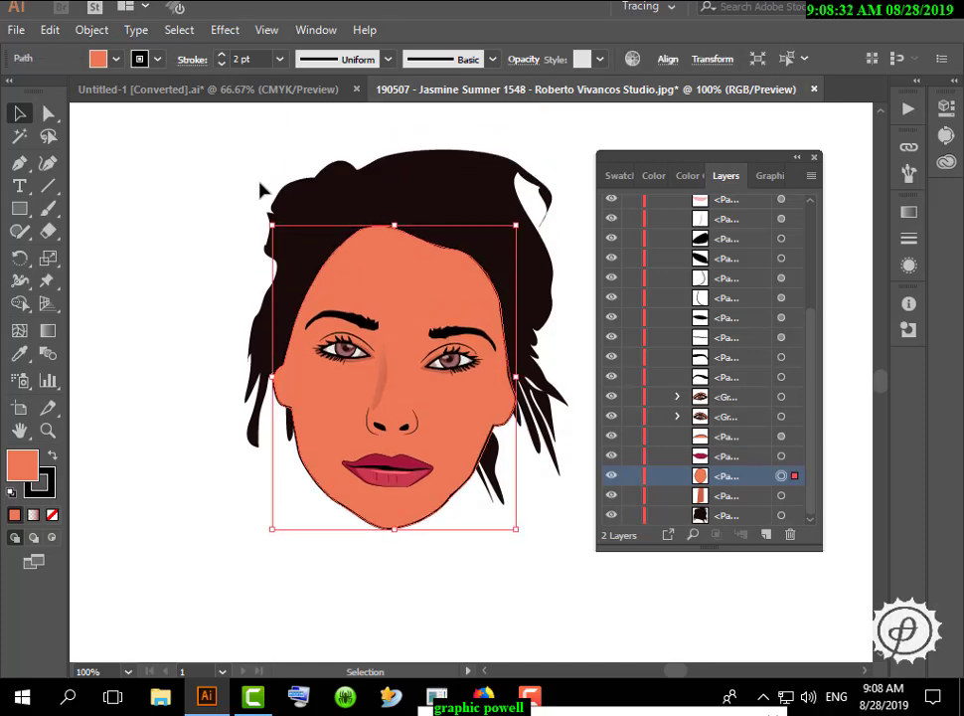
{"action": "scroll", "coordinate": [373, 243], "scroll_direction": "down", "scroll_amount": 1}
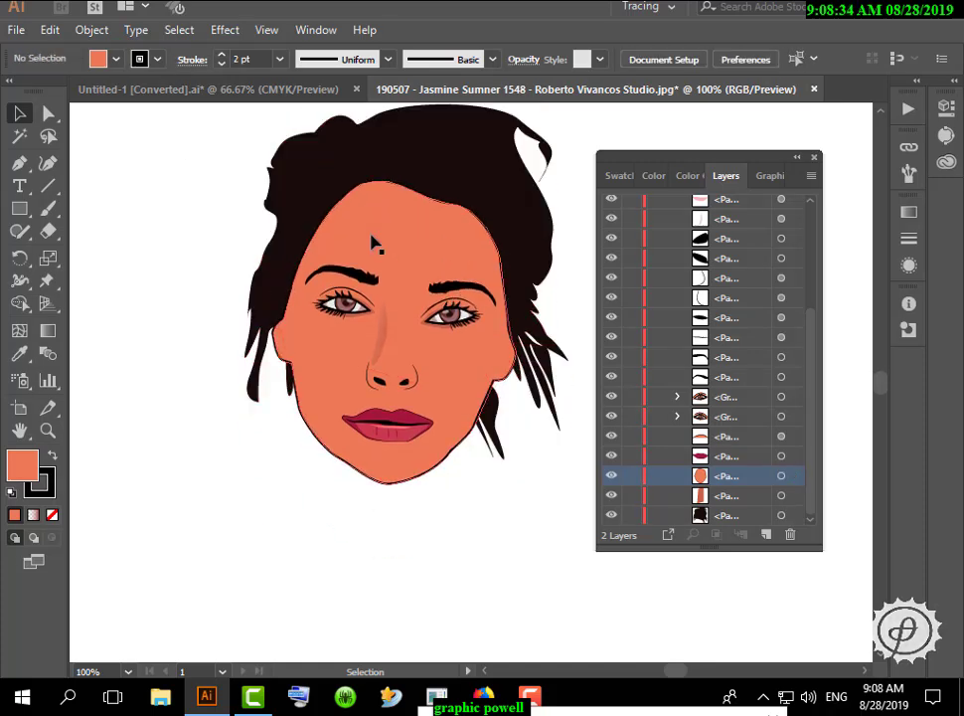
{"action": "scroll", "coordinate": [635, 254], "scroll_direction": "up", "scroll_amount": 5}
{"action": "left_click", "coordinate": [613, 226]}
{"action": "key", "text": "ctrl+y"}
{"action": "scroll", "coordinate": [666, 463], "scroll_direction": "down", "scroll_amount": 5}
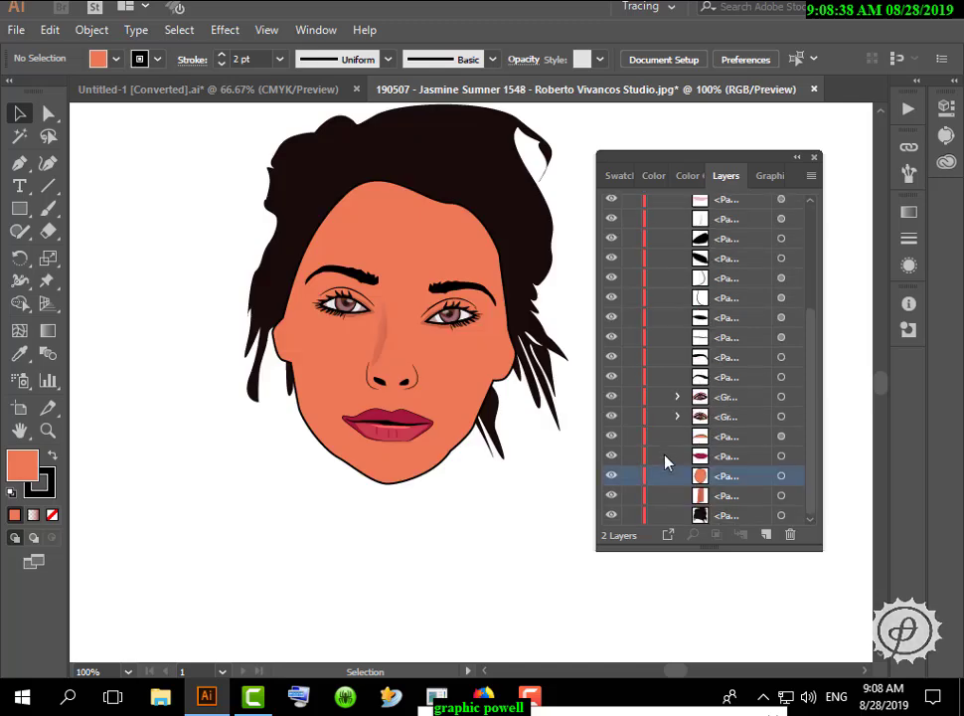
Lock the orange face shape in Layer 2 and show the reference photo in Layer 1
{"action": "left_click", "coordinate": [631, 479]}
{"action": "scroll", "coordinate": [386, 304], "scroll_direction": "up", "scroll_amount": 2}
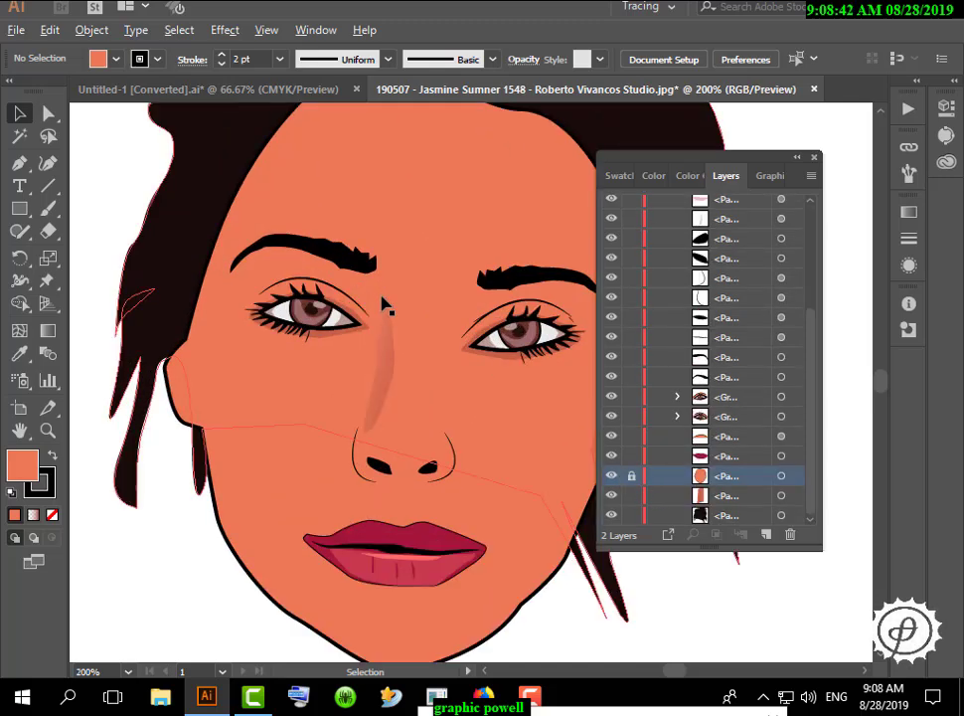
{"action": "scroll", "coordinate": [386, 304], "scroll_direction": "down", "scroll_amount": 1}
{"action": "scroll", "coordinate": [688, 221], "scroll_direction": "up", "scroll_amount": 5}
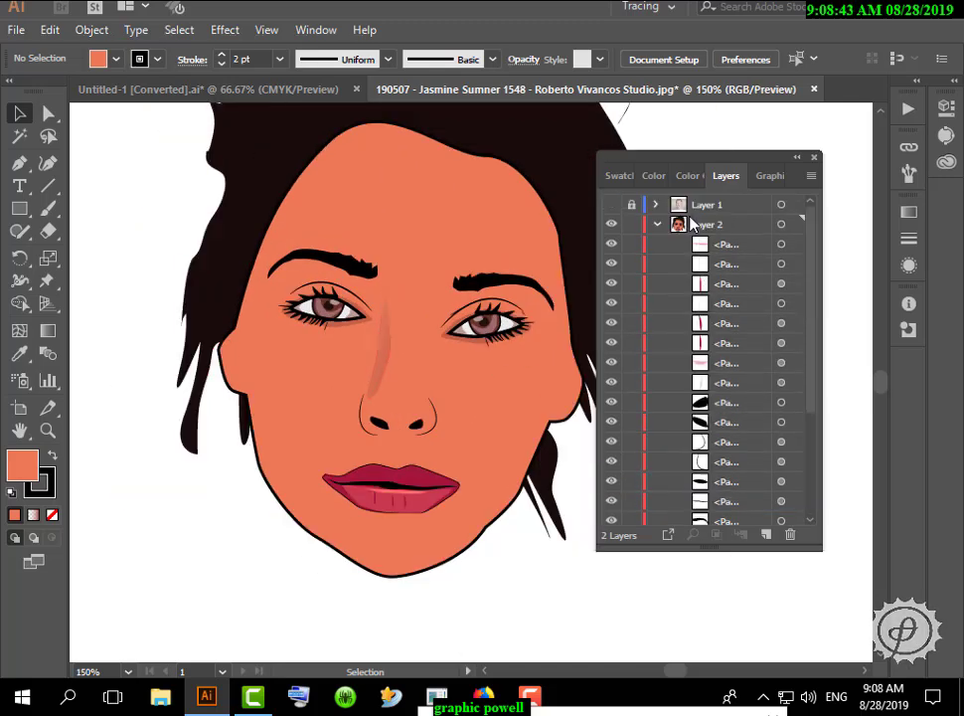
{"action": "left_click", "coordinate": [611, 204]}
{"action": "left_click_drag", "start_coordinate": [420, 239], "coordinate": [351, 224]}
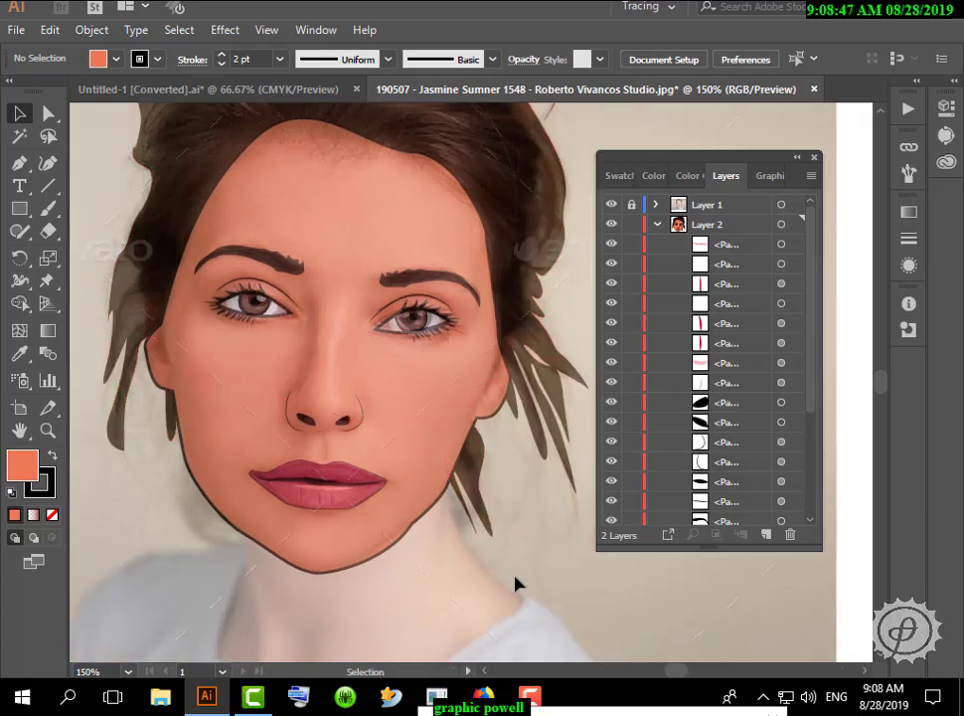
{"action": "scroll", "coordinate": [527, 552], "scroll_direction": "up", "scroll_amount": 2}
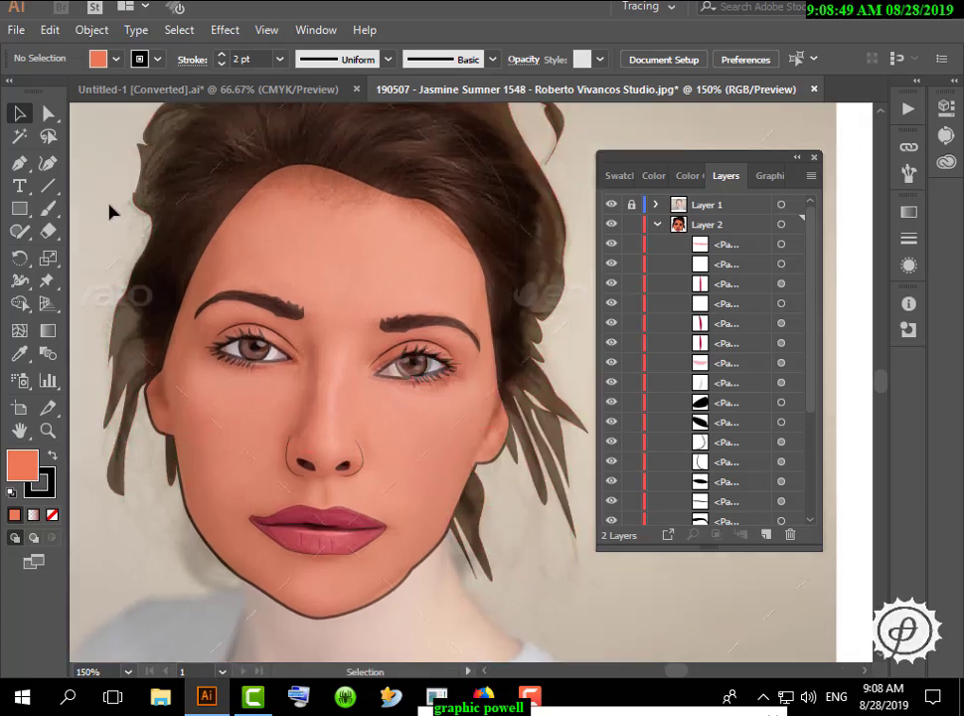
Draw a narrow closed highlight shape along the bridge of the nose with the Pen tool
{"action": "left_click", "coordinate": [19, 162]}
{"action": "left_click", "coordinate": [348, 350]}
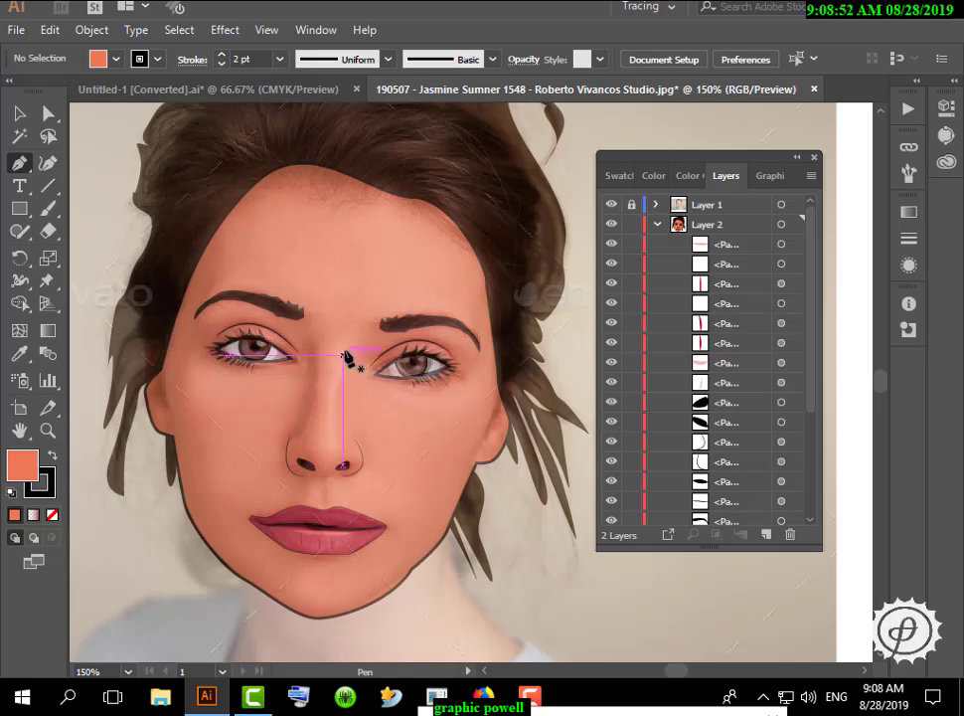
{"action": "left_click_drag", "start_coordinate": [335, 451], "coordinate": [351, 377]}
{"action": "left_click", "coordinate": [19, 116]}
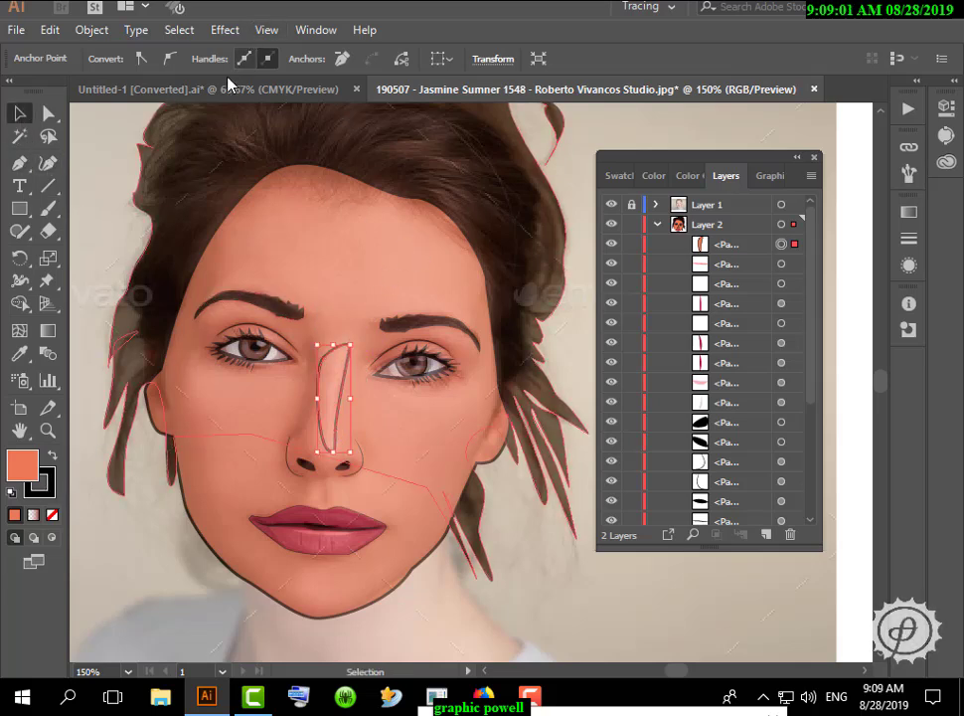
Select the nose highlight shape and remove its stroke
{"action": "left_click", "coordinate": [361, 382]}
{"action": "left_click", "coordinate": [344, 366]}
{"action": "left_click", "coordinate": [338, 350]}
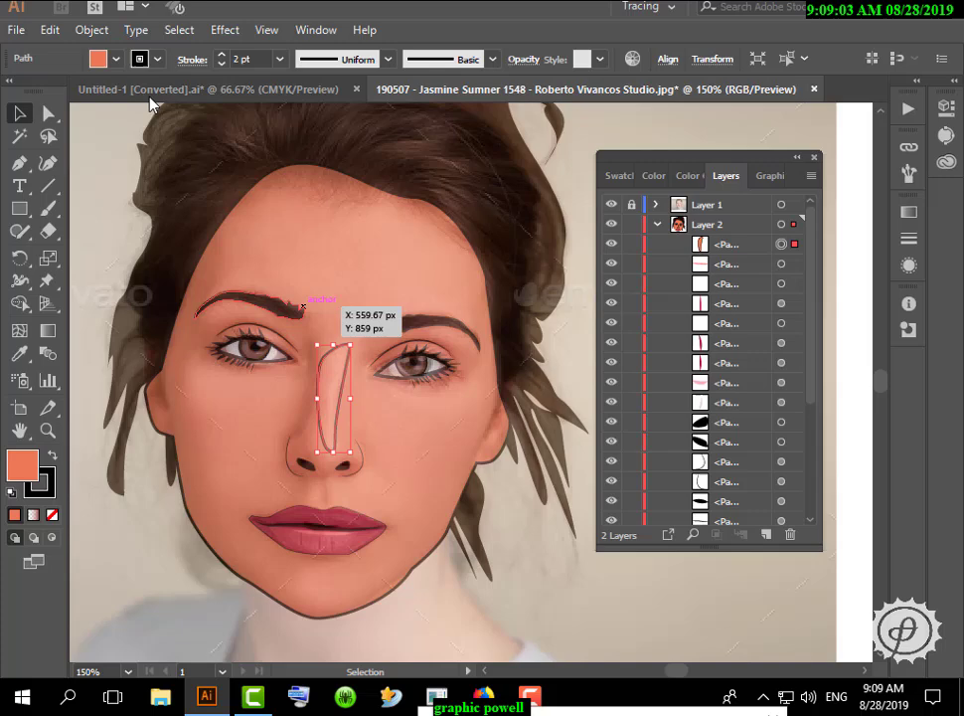
{"action": "left_click", "coordinate": [220, 64]}
{"action": "left_click", "coordinate": [220, 63]}
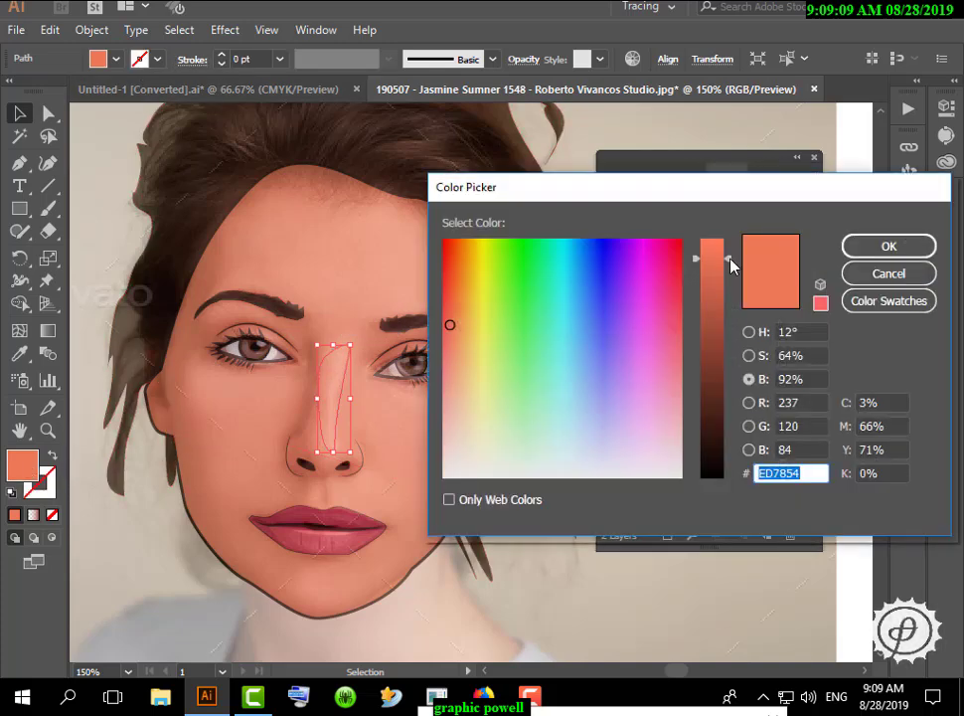
Raise the nose highlight fill's brightness to 100% and hide the reference photo in Layer 1
{"action": "left_click_drag", "start_coordinate": [731, 263], "coordinate": [731, 240]}
{"action": "key", "text": "Return"}
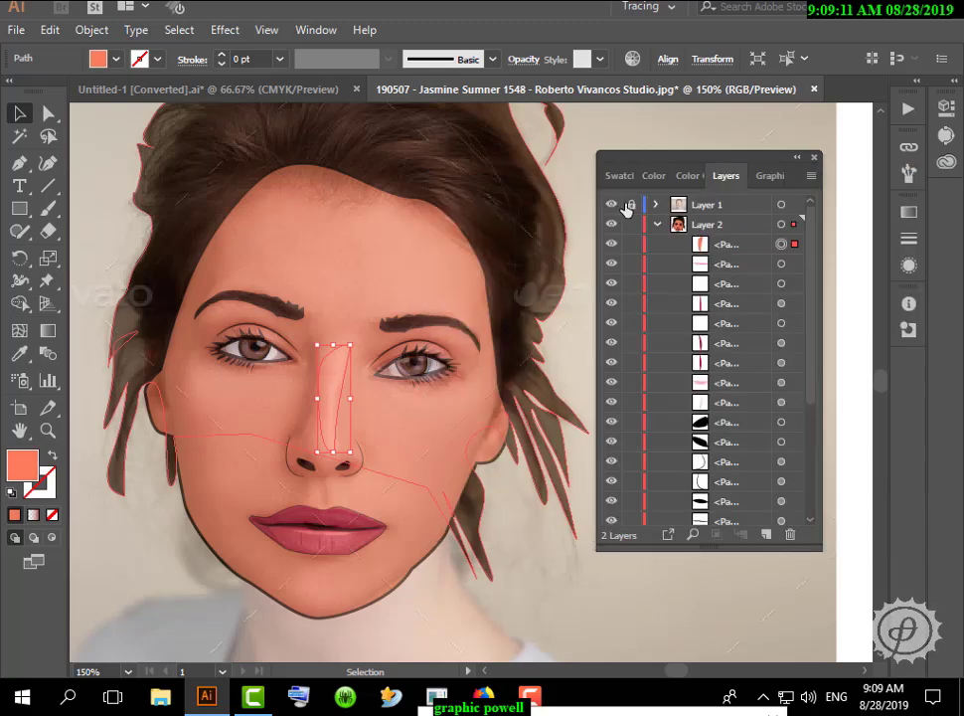
{"action": "left_click", "coordinate": [632, 205]}
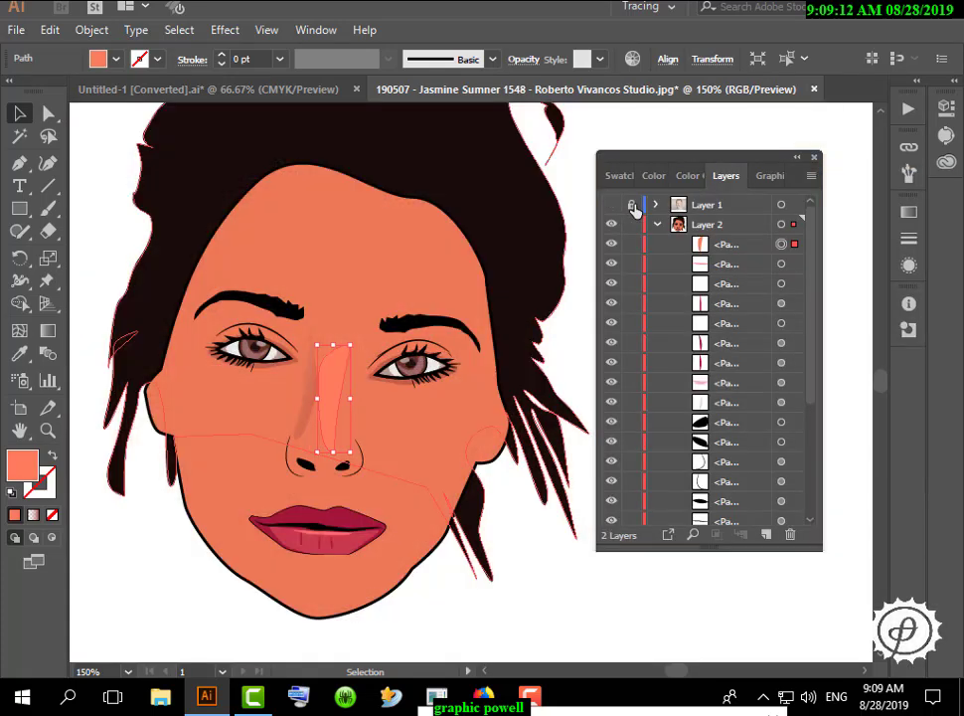
{"action": "left_click", "coordinate": [454, 587]}
Change the nose highlight's fill to the pinker colour FF7A73
{"action": "double_click", "coordinate": [28, 470]}
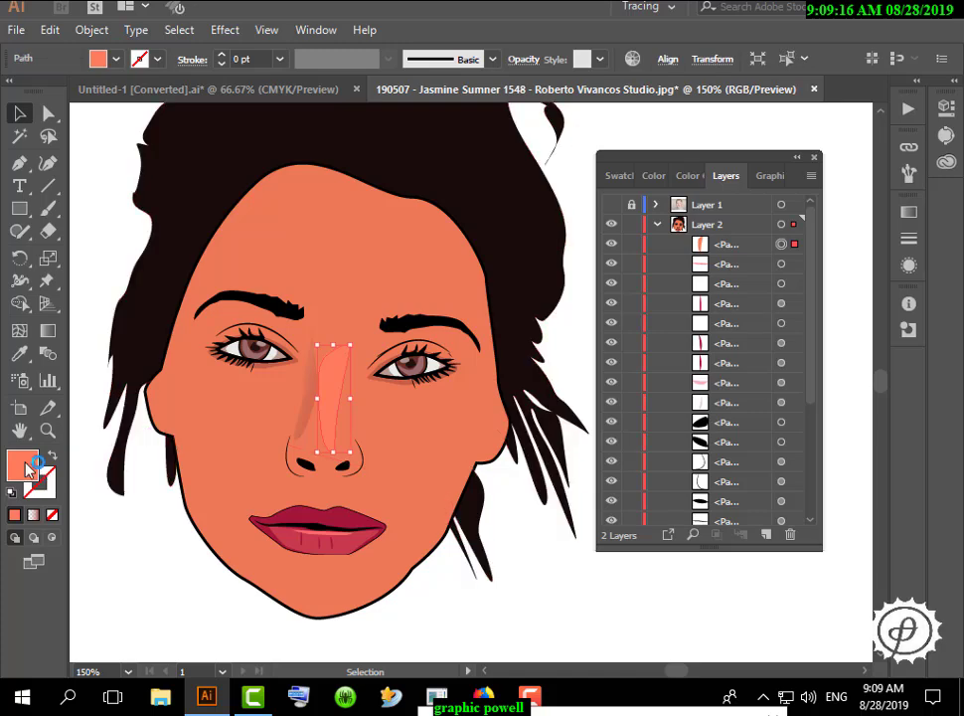
{"action": "double_click", "coordinate": [23, 465]}
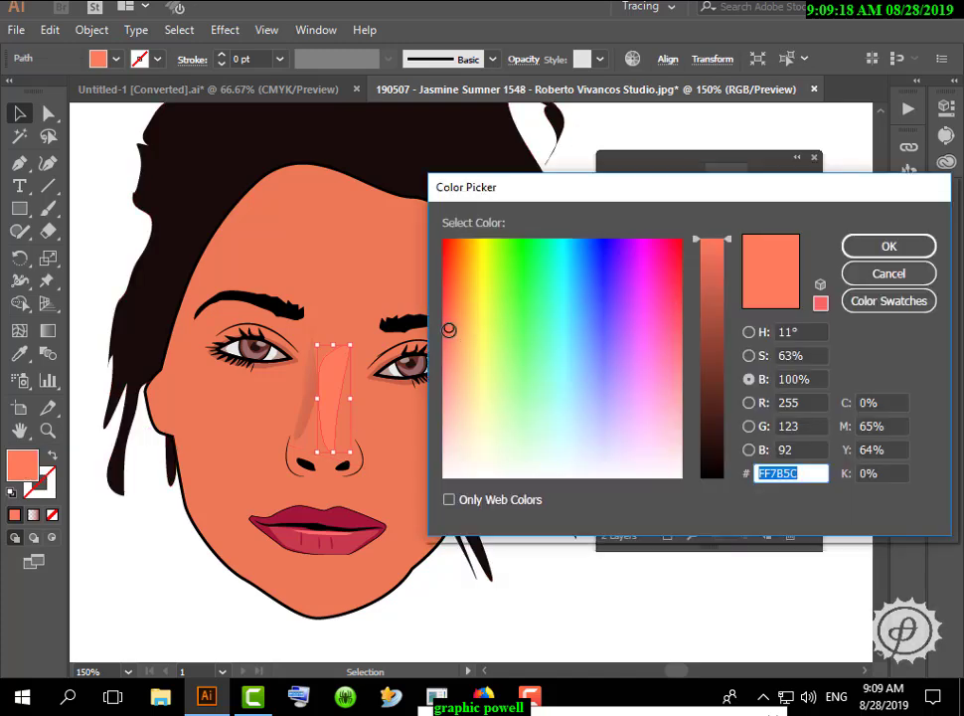
{"action": "left_click_drag", "start_coordinate": [450, 329], "coordinate": [447, 344]}
{"action": "left_click", "coordinate": [861, 246]}
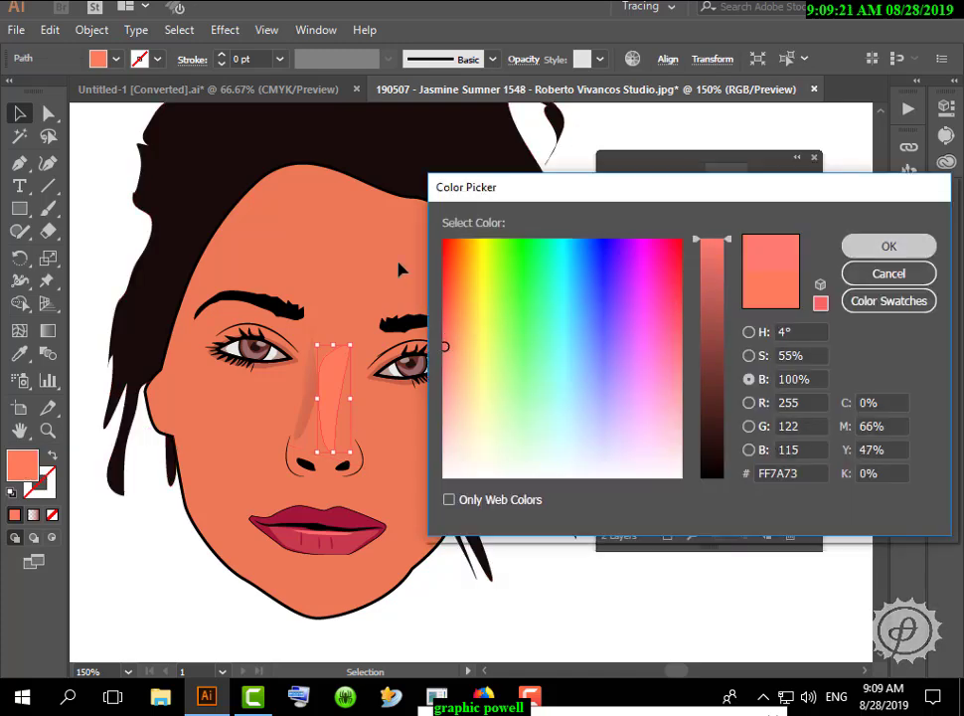
{"action": "left_click", "coordinate": [400, 268]}
{"action": "scroll", "coordinate": [400, 268], "scroll_direction": "down", "scroll_amount": 1}
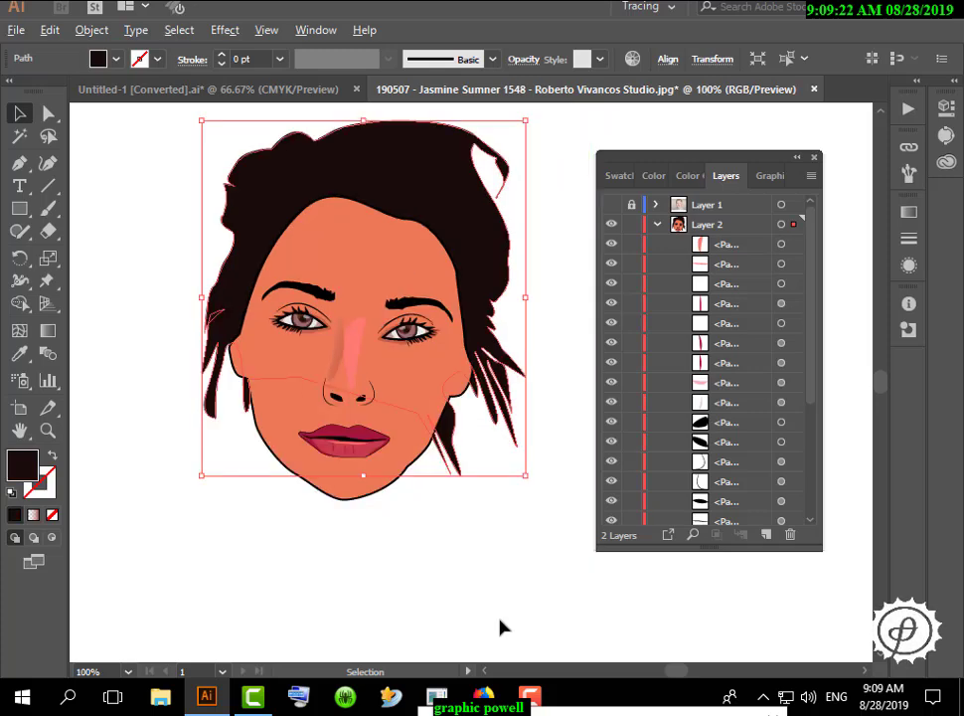
Set the nose highlight's fill to the very pale pink FFECFC
{"action": "left_click", "coordinate": [355, 355]}
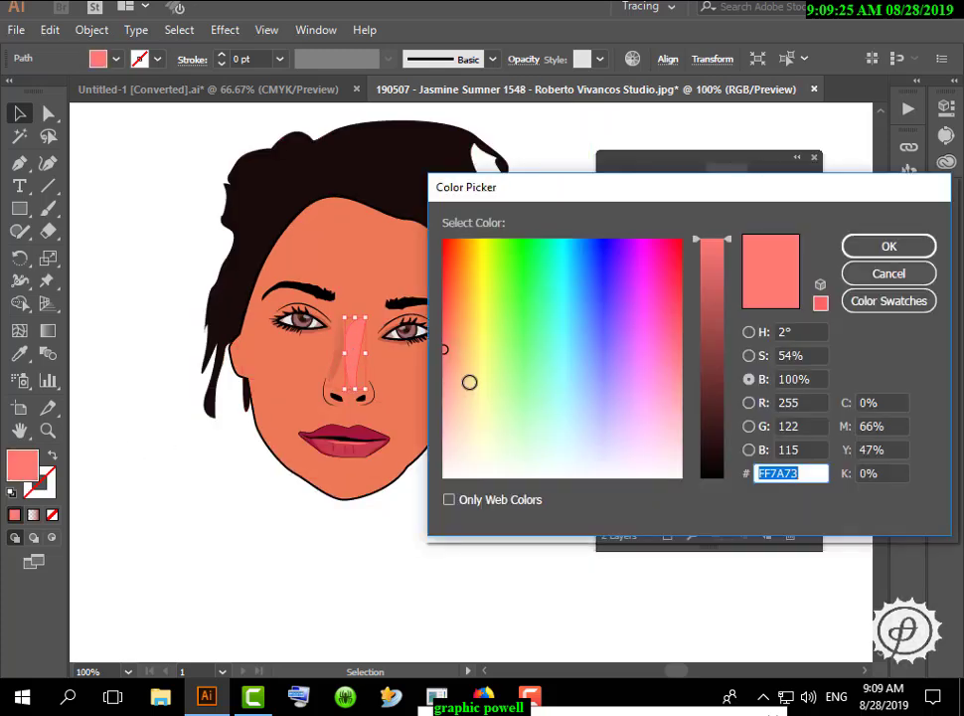
{"action": "mouse_move", "coordinate": [444, 353]}
{"action": "left_mouse_down"}
{"action": "mouse_move", "coordinate": [443, 342]}
{"action": "mouse_move", "coordinate": [458, 346]}
{"action": "mouse_move", "coordinate": [451, 343]}
{"action": "left_mouse_up"}
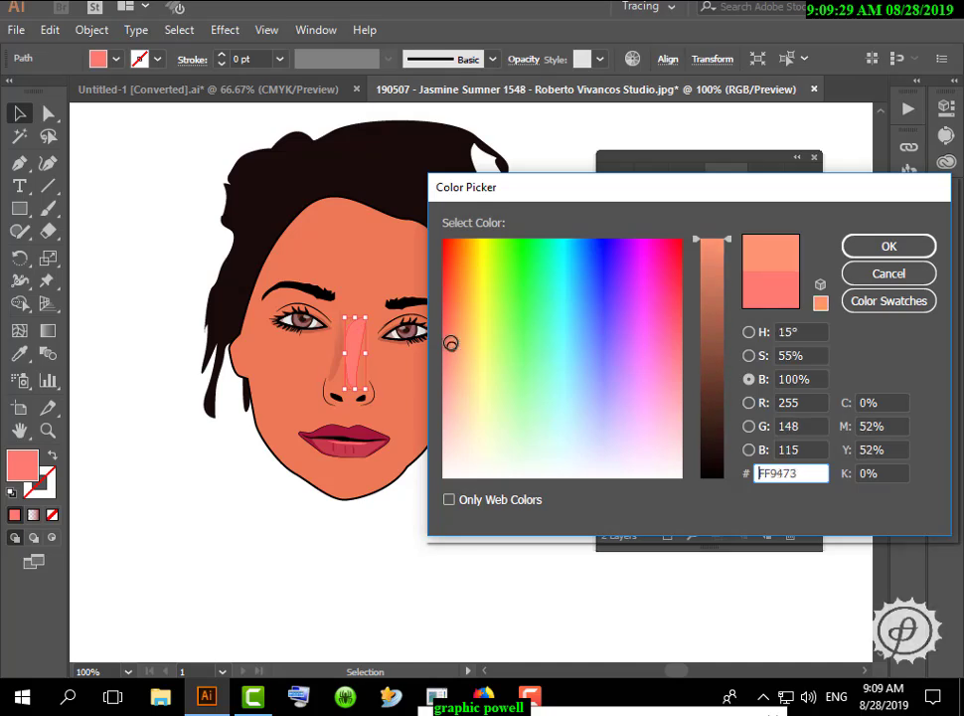
{"action": "left_click", "coordinate": [749, 403]}
{"action": "left_click_drag", "start_coordinate": [680, 254], "coordinate": [705, 248]}
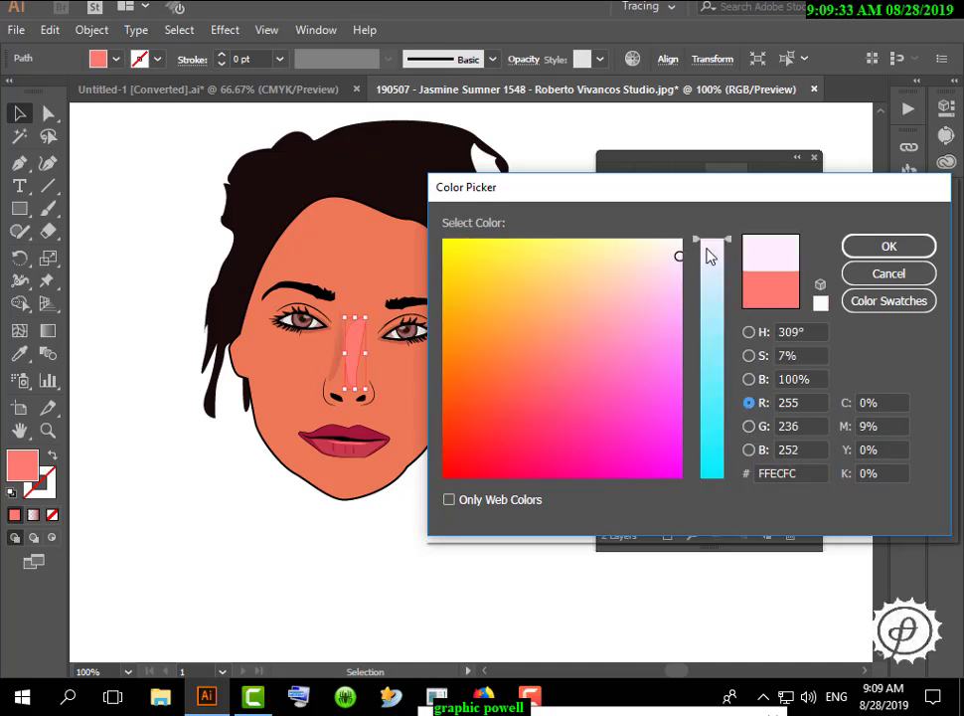
{"action": "left_click", "coordinate": [889, 246]}
Lower the nose highlight's opacity to about 11% and deselect it
{"action": "left_click", "coordinate": [523, 60]}
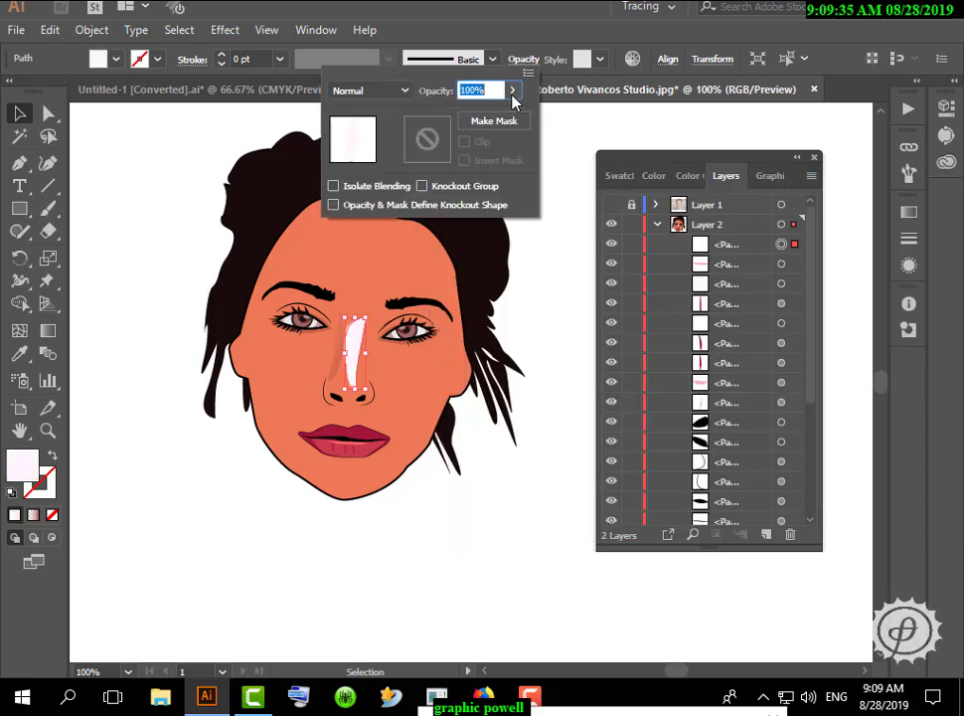
{"action": "left_click", "coordinate": [466, 114]}
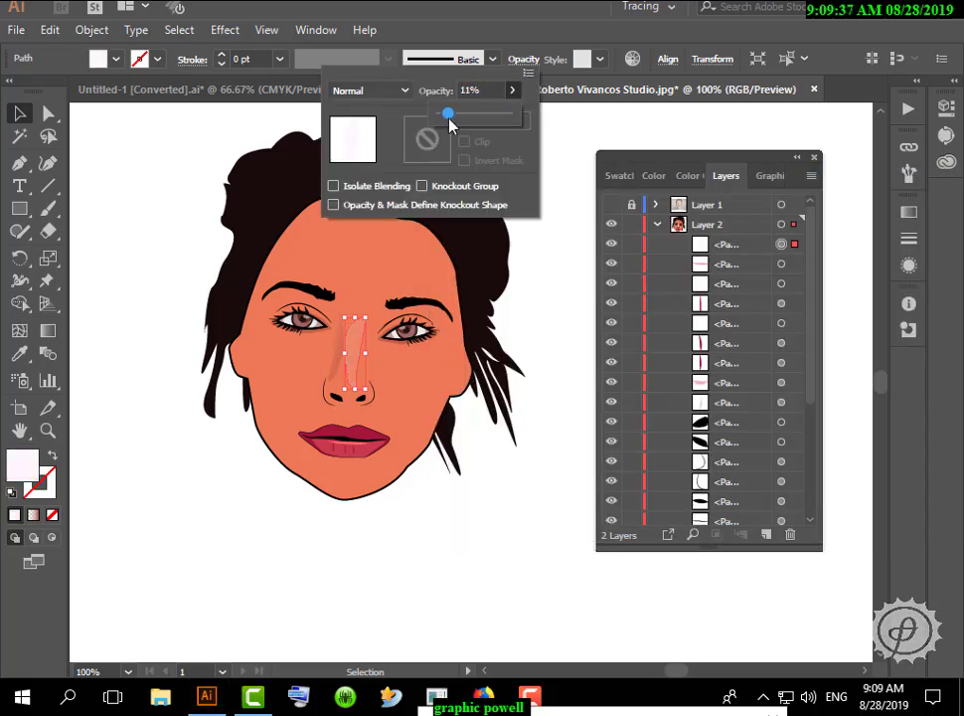
{"action": "left_click", "coordinate": [124, 167]}
{"action": "left_click", "coordinate": [124, 167]}
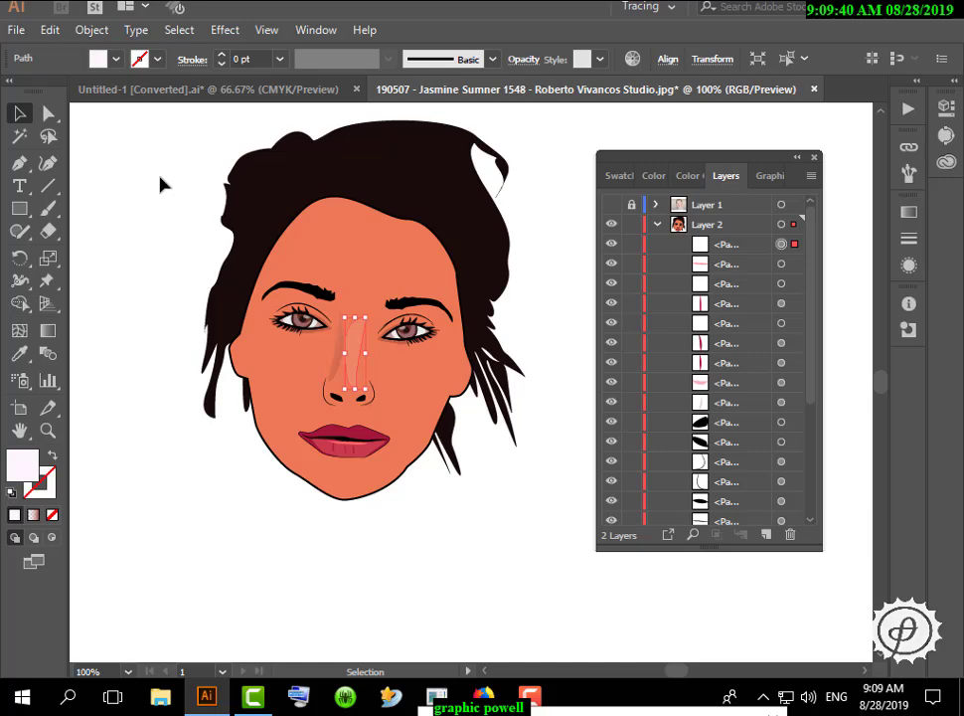
{"action": "left_click", "coordinate": [161, 185]}
{"action": "scroll", "coordinate": [239, 203], "scroll_direction": "down", "scroll_amount": 2}
{"action": "scroll", "coordinate": [296, 296], "scroll_direction": "up", "scroll_amount": 4}
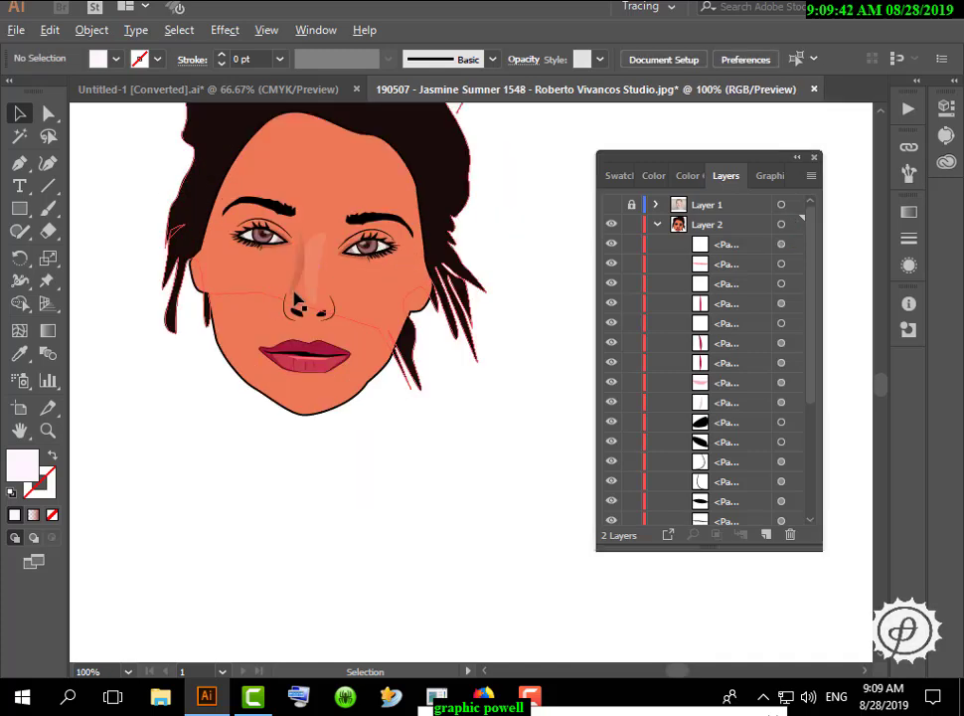
{"action": "scroll", "coordinate": [420, 312], "scroll_direction": "down", "scroll_amount": 2}
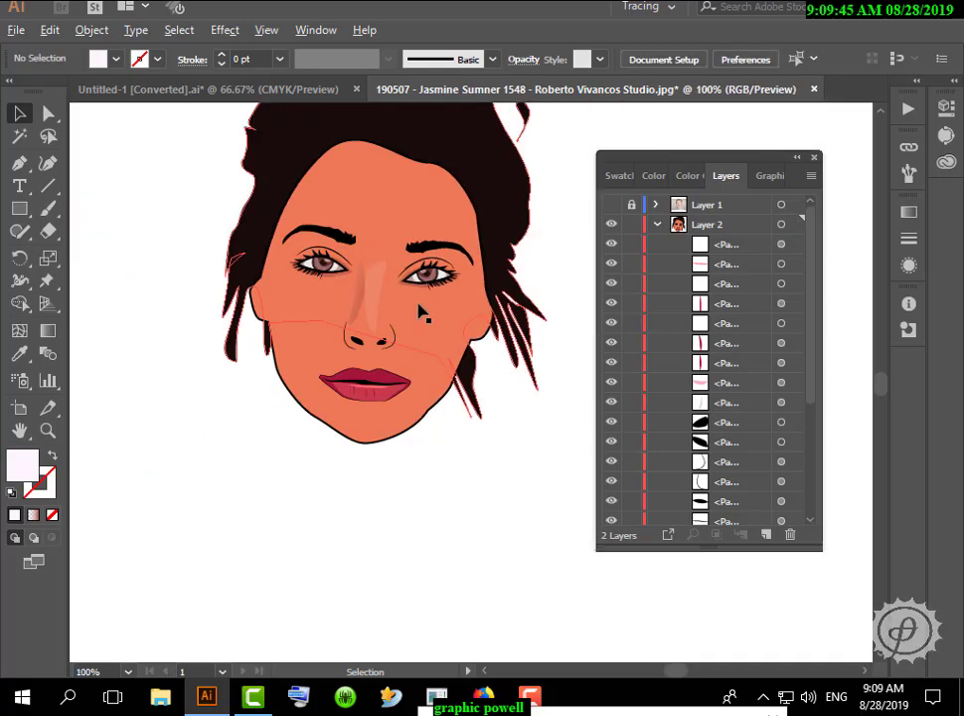
Show the reference photo and, using the hair's dark fill, trace a shadow's inner edge along the face contour from temple to temple around the chin
{"action": "left_click", "coordinate": [614, 205]}
{"action": "left_click_drag", "start_coordinate": [424, 336], "coordinate": [371, 350]}
{"action": "left_click", "coordinate": [301, 203]}
{"action": "key", "text": "p"}
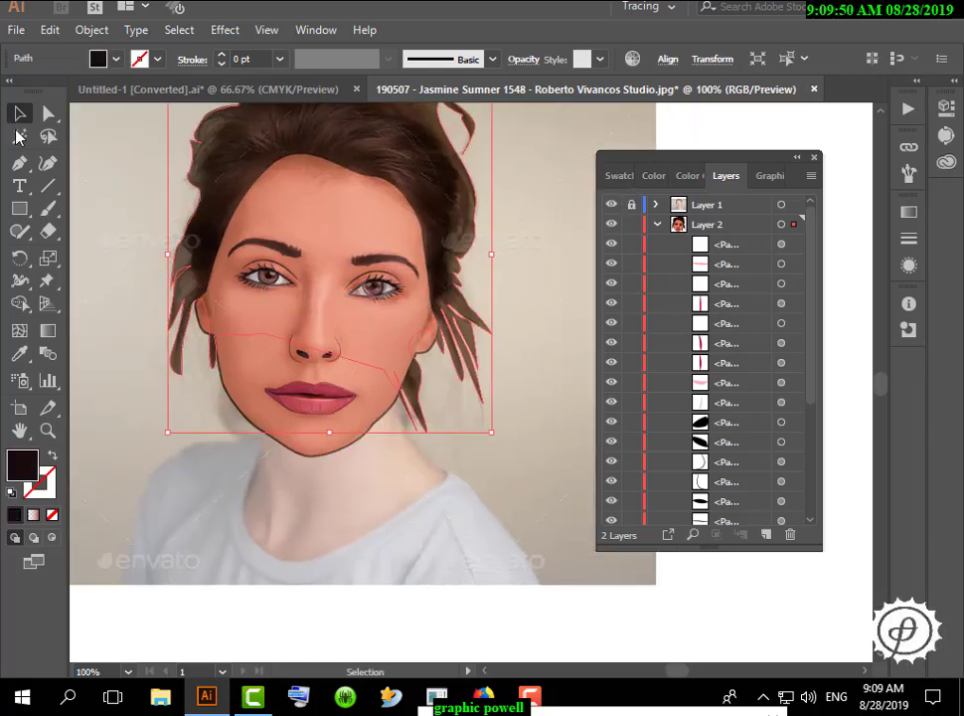
{"action": "left_click_drag", "start_coordinate": [220, 310], "coordinate": [226, 350]}
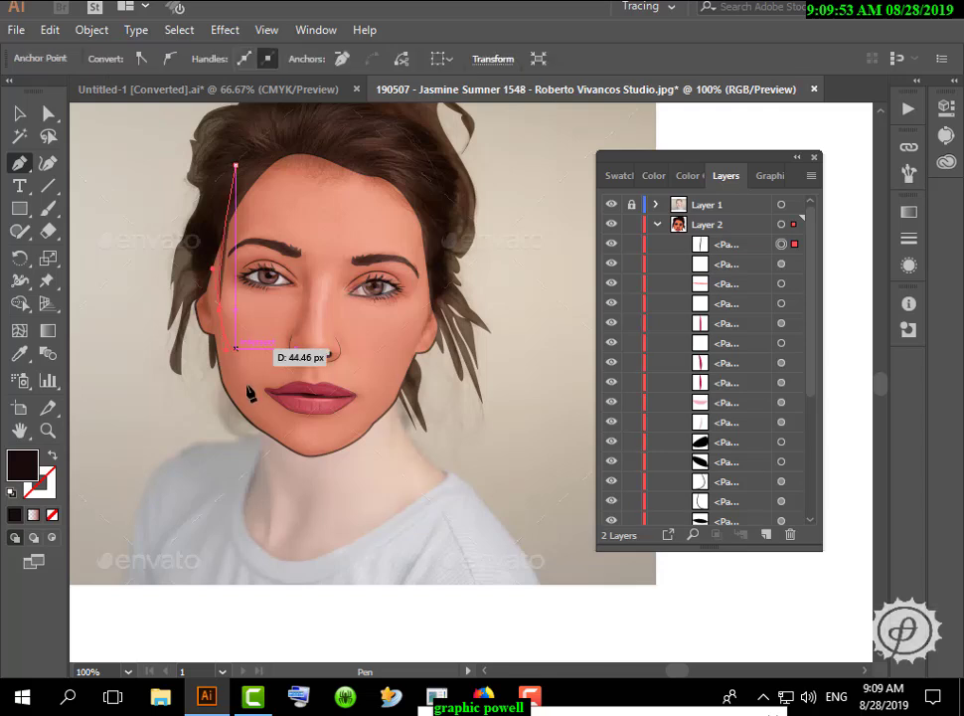
{"action": "left_click_drag", "start_coordinate": [237, 396], "coordinate": [404, 354]}
{"action": "left_click_drag", "start_coordinate": [431, 301], "coordinate": [433, 262]}
{"action": "left_click", "coordinate": [422, 182]}
Close the shadow path with a wide outer loop running around the hair and below the neck, back to its start
{"action": "left_click", "coordinate": [524, 192]}
{"action": "left_click", "coordinate": [516, 391]}
{"action": "left_click", "coordinate": [404, 523]}
{"action": "left_click", "coordinate": [281, 523]}
{"action": "left_click_drag", "start_coordinate": [207, 491], "coordinate": [194, 478]}
{"action": "left_click", "coordinate": [140, 385]}
{"action": "left_click", "coordinate": [126, 310]}
{"action": "left_click", "coordinate": [131, 238]}
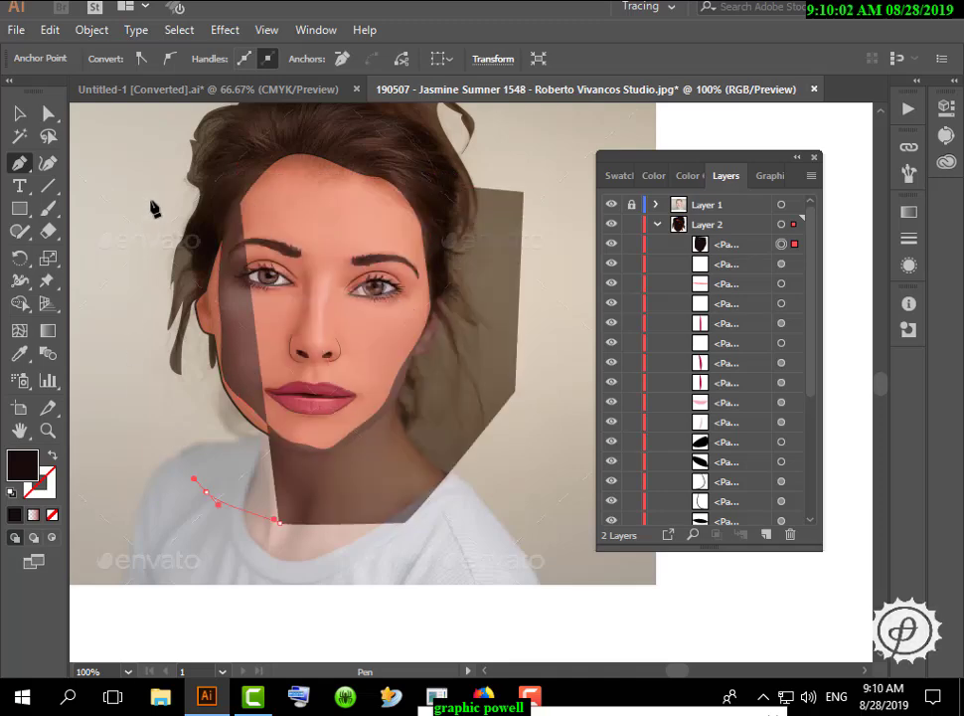
{"action": "left_click", "coordinate": [236, 165]}
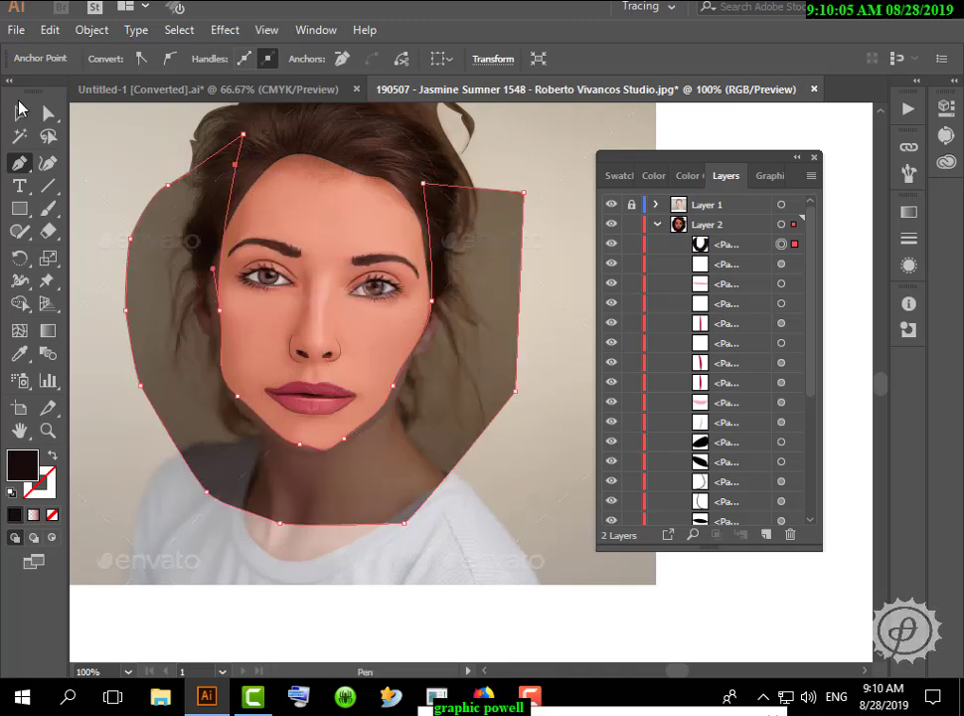
Paste a copy of the shadow shape in front of the original and scale it down slightly about its centre
{"action": "left_click", "coordinate": [20, 112]}
{"action": "left_click", "coordinate": [118, 105]}
{"action": "left_click", "coordinate": [196, 316]}
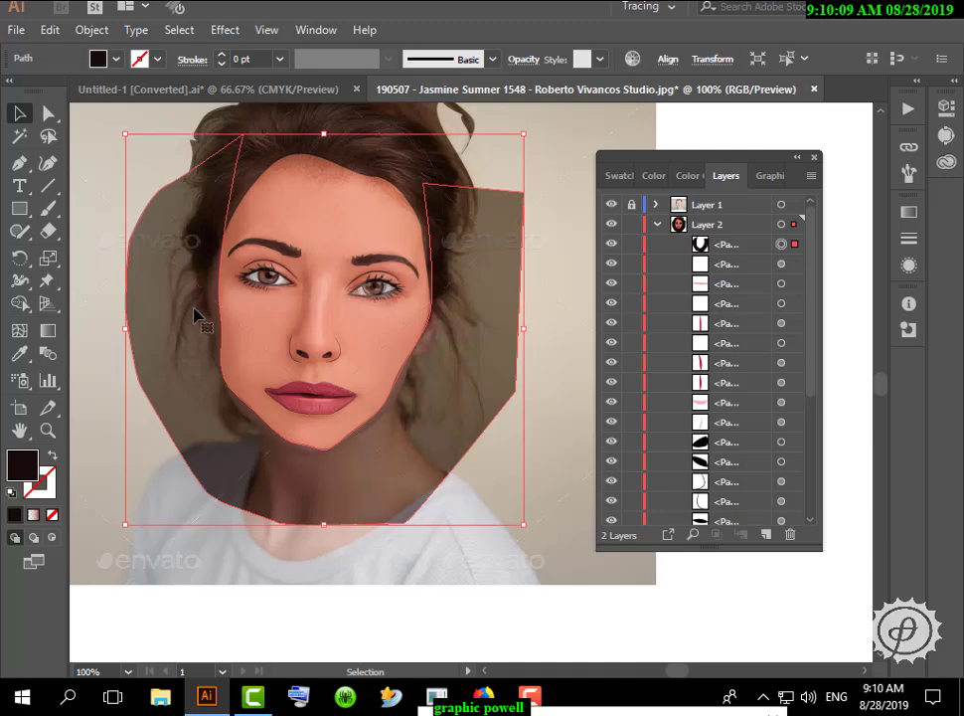
{"action": "left_click", "coordinate": [49, 30]}
{"action": "left_click", "coordinate": [79, 121]}
{"action": "left_click", "coordinate": [49, 30]}
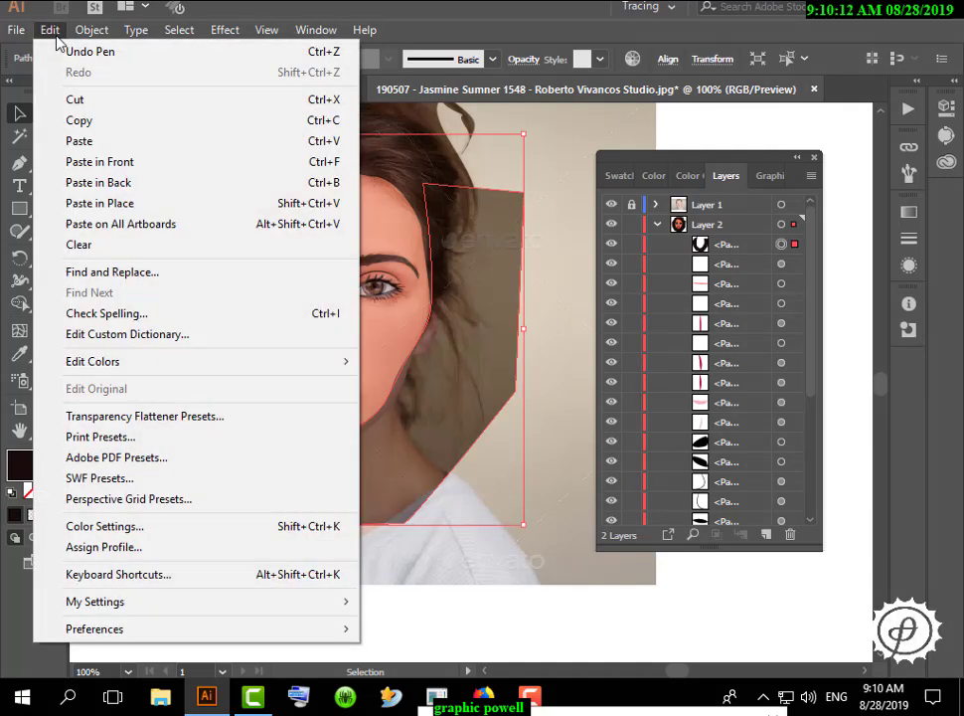
{"action": "left_click", "coordinate": [125, 162]}
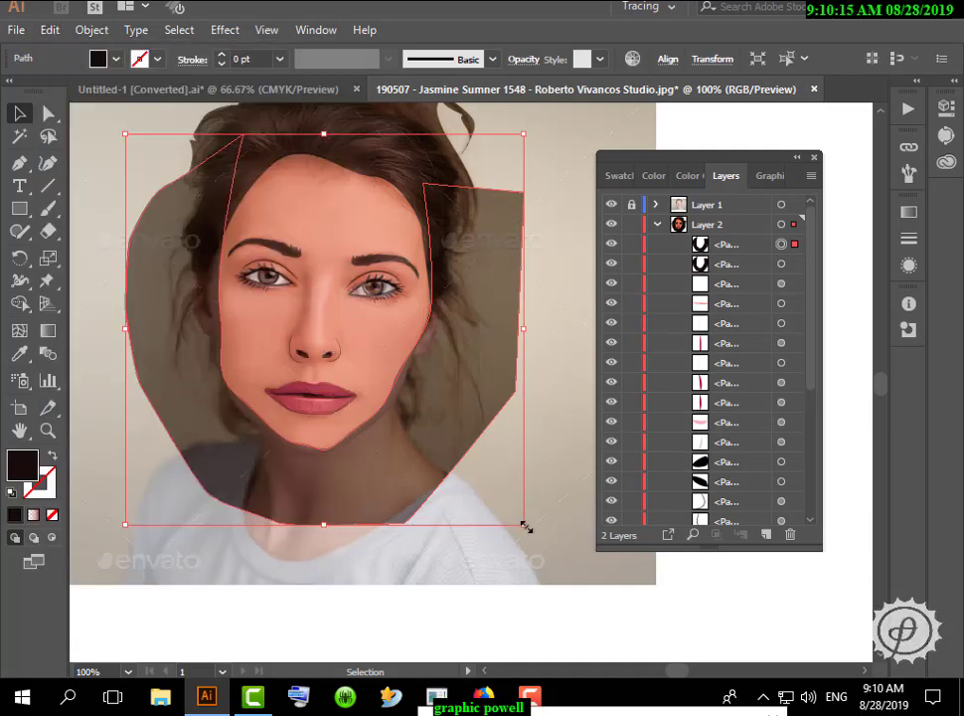
{"action": "left_click_drag", "start_coordinate": [524, 527], "coordinate": [512, 516]}
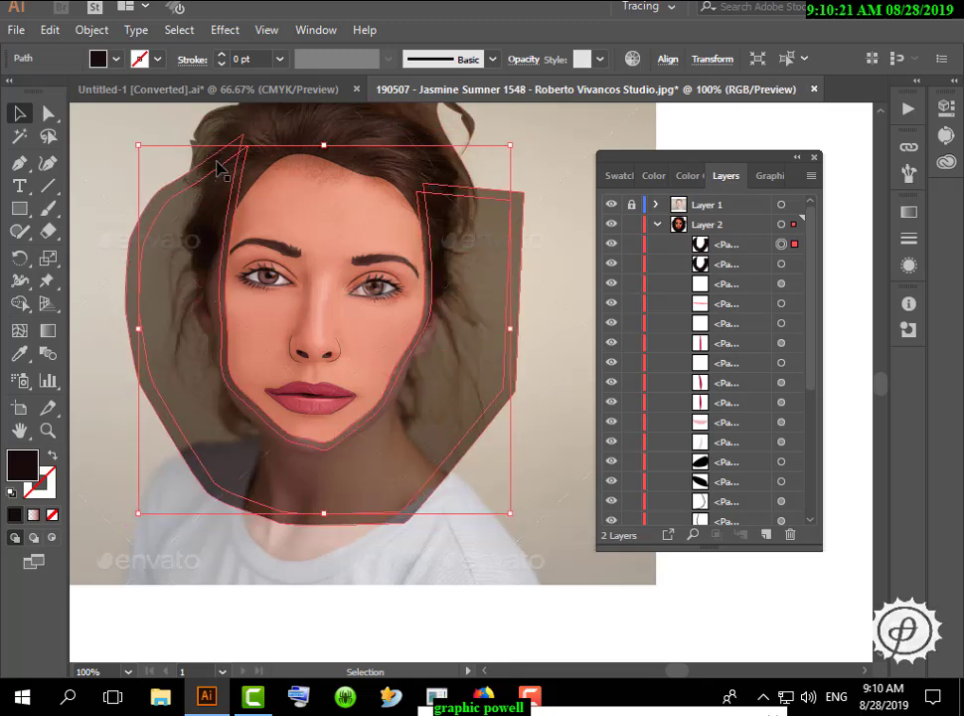
Copy the reduced shadow shape and paste the duplicate in front of it
{"action": "left_click", "coordinate": [49, 30]}
{"action": "left_click", "coordinate": [81, 120]}
{"action": "left_click", "coordinate": [48, 30]}
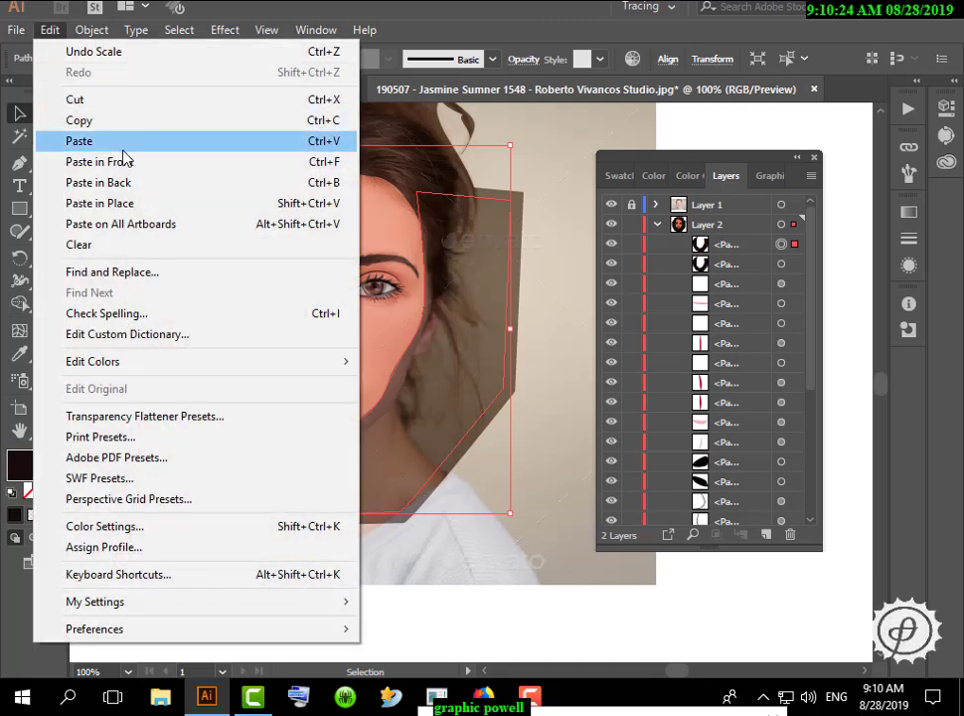
{"action": "left_click", "coordinate": [109, 161]}
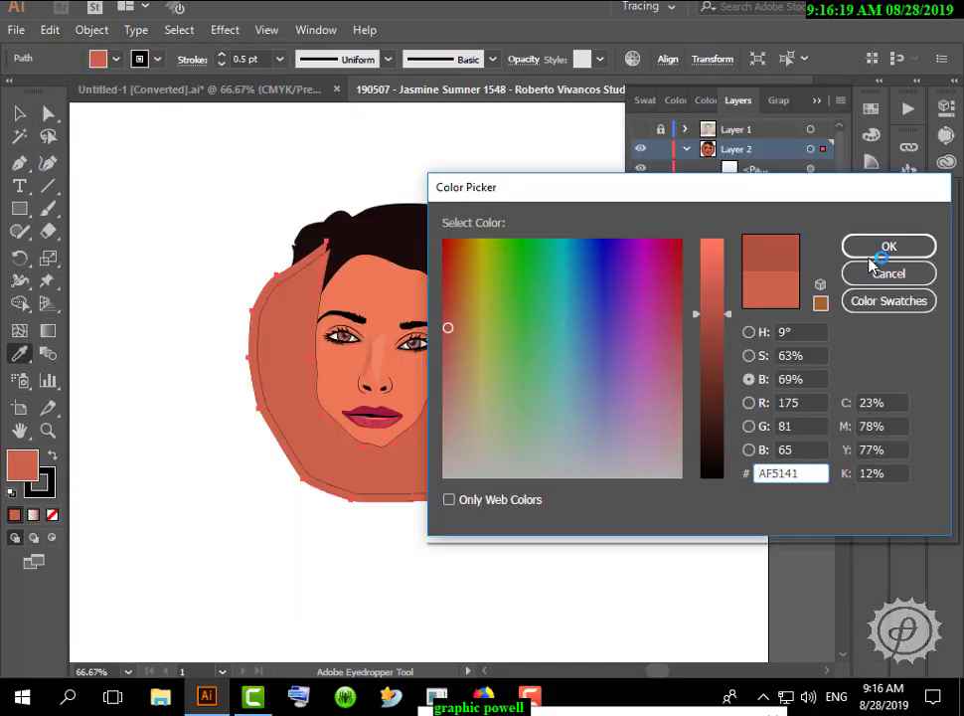
Fill the larger shadow shape with AF5141, and set the opacity of both shadow shapes to 12%
{"action": "left_click", "coordinate": [859, 249]}
{"action": "left_click", "coordinate": [20, 113]}
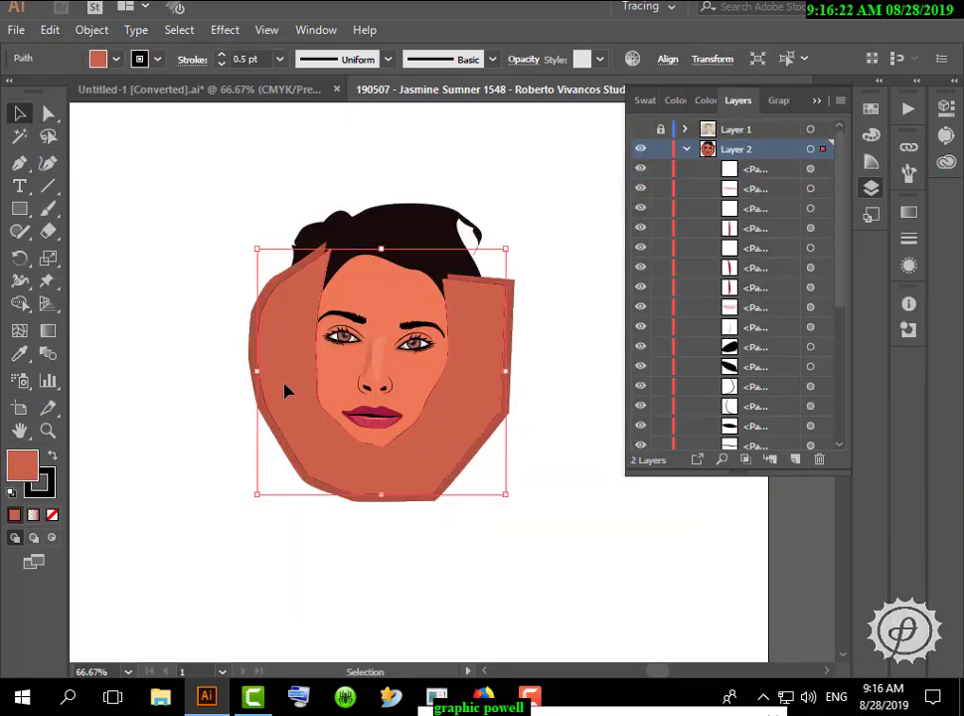
{"action": "left_click", "coordinate": [254, 395], "text": "shift"}
{"action": "left_click", "coordinate": [525, 59]}
{"action": "left_click", "coordinate": [516, 90]}
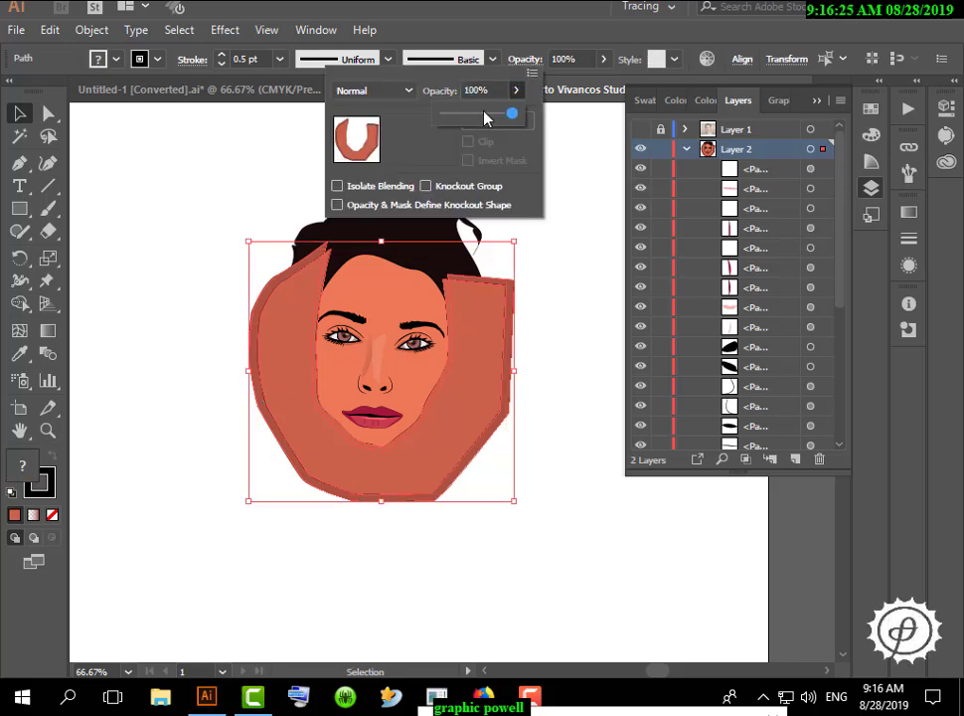
{"action": "left_click_drag", "start_coordinate": [517, 113], "coordinate": [450, 119]}
{"action": "left_click", "coordinate": [516, 90]}
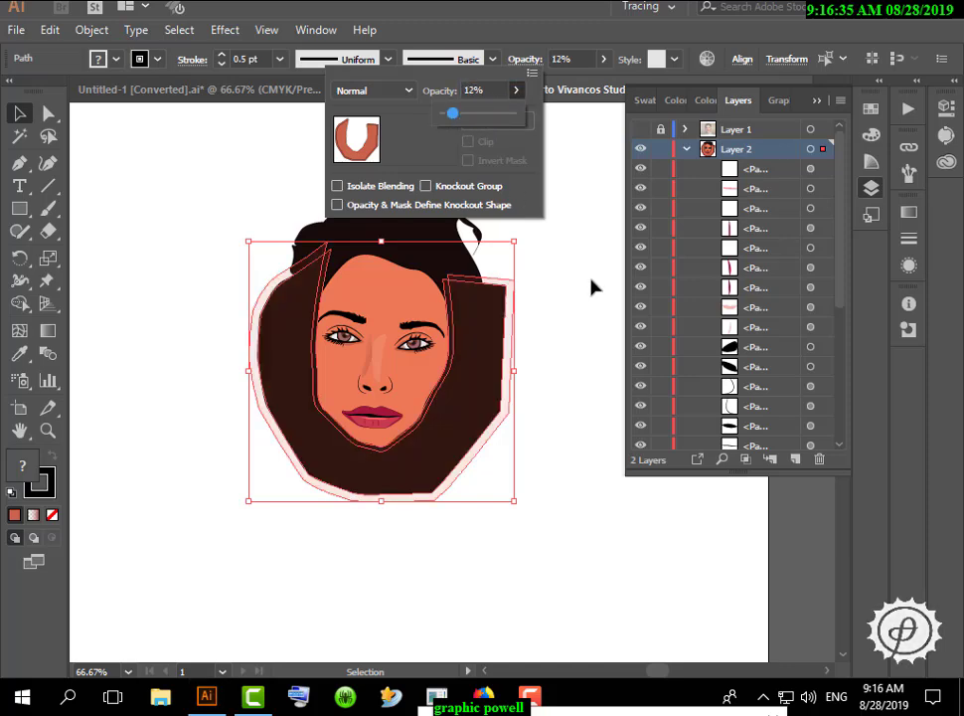
Lower the opacity of the inner dark shadow shape surrounding the face
{"action": "left_click", "coordinate": [592, 279]}
{"action": "left_click", "coordinate": [580, 285]}
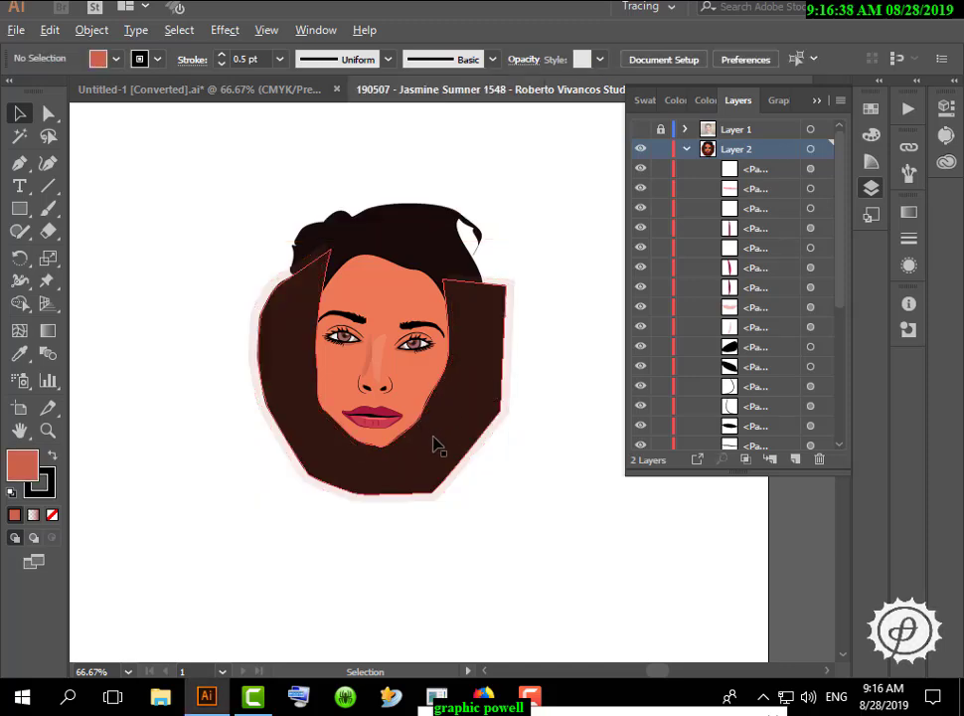
{"action": "scroll", "coordinate": [434, 446], "scroll_direction": "up", "scroll_amount": 3}
{"action": "left_click", "coordinate": [512, 373]}
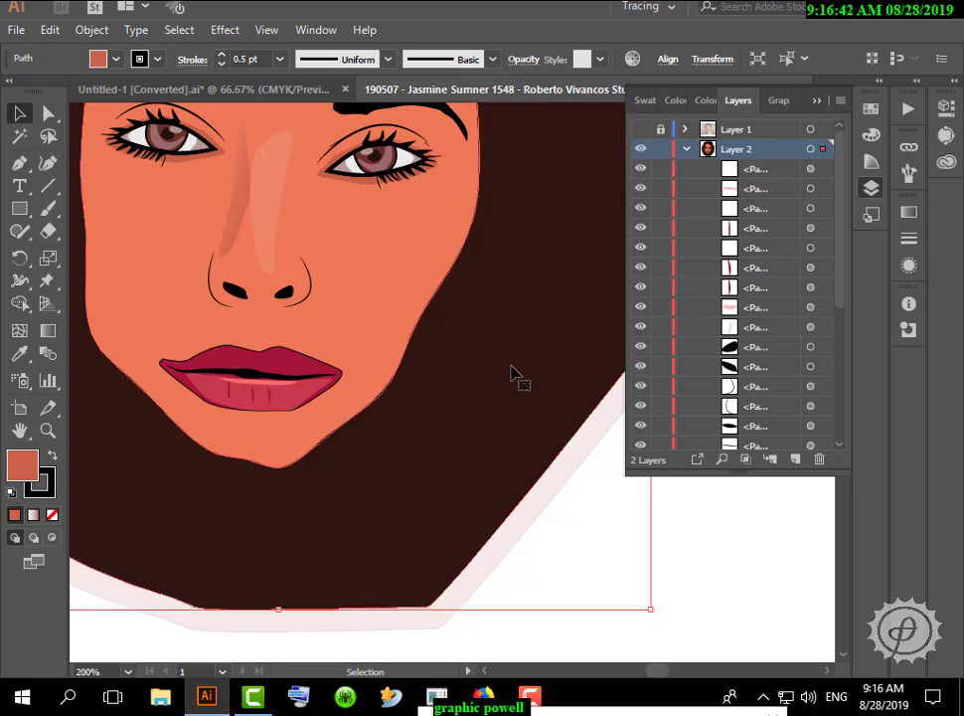
{"action": "left_click", "coordinate": [509, 61]}
{"action": "left_click", "coordinate": [513, 90]}
{"action": "left_click_drag", "start_coordinate": [494, 112], "coordinate": [440, 112]}
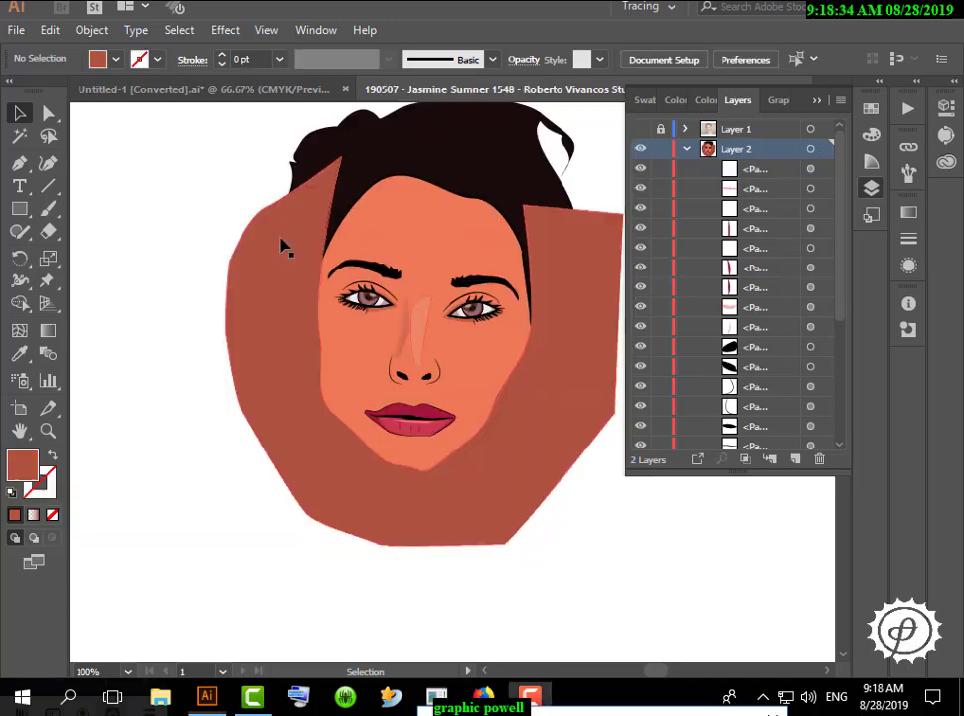
Set the opacity of the reddish-brown shadow shape around the face to 42%
{"action": "left_click", "coordinate": [281, 303]}
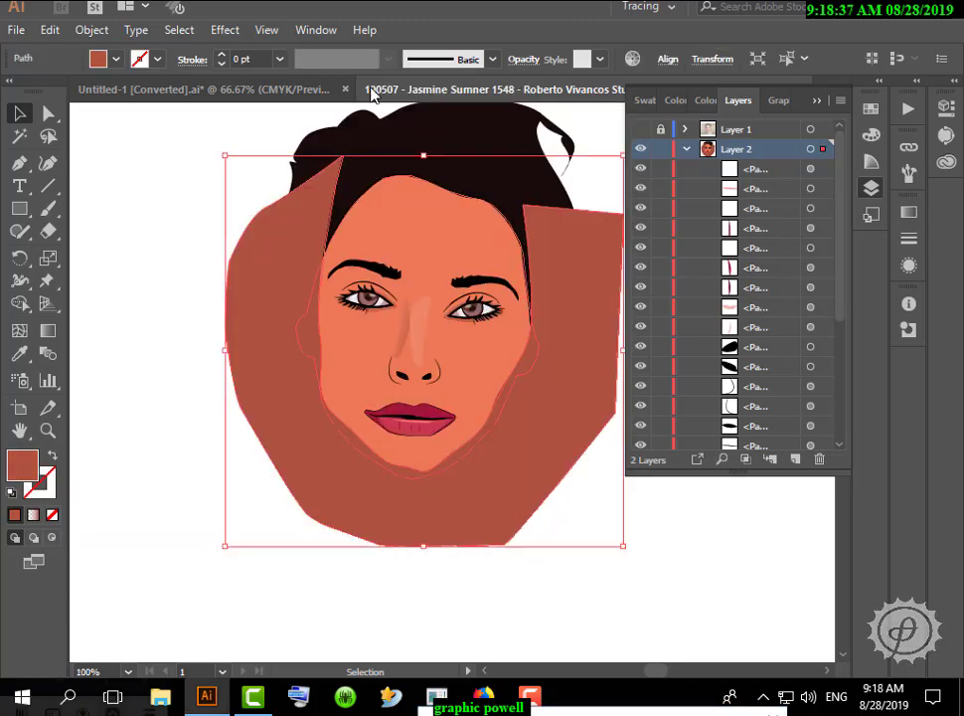
{"action": "left_click", "coordinate": [523, 58]}
{"action": "left_click", "coordinate": [512, 90]}
{"action": "left_click_drag", "start_coordinate": [505, 112], "coordinate": [468, 120]}
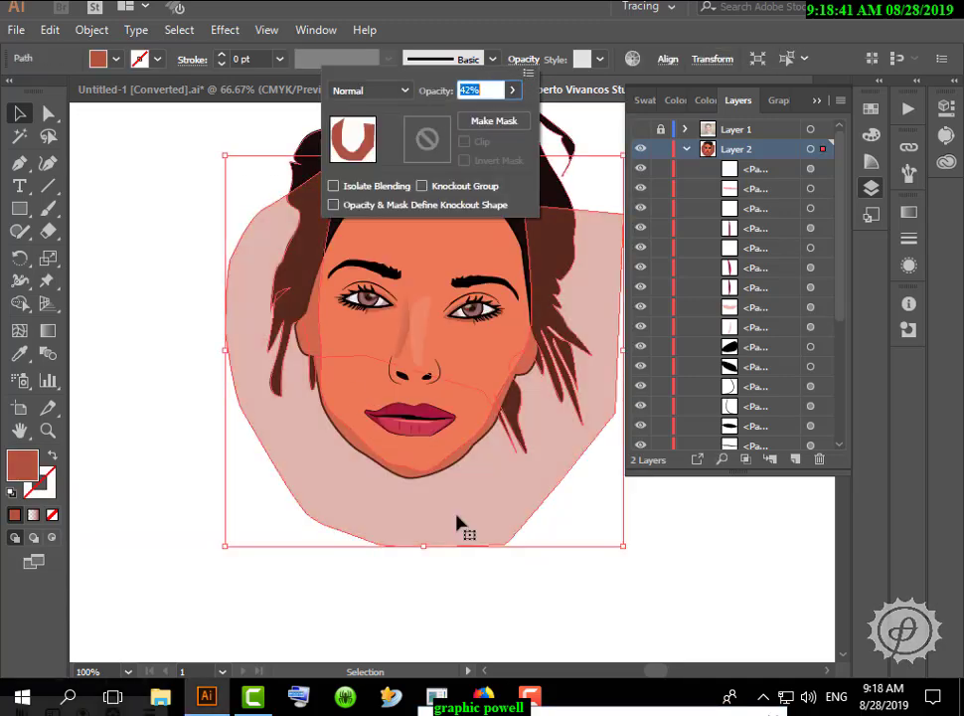
{"action": "left_click", "coordinate": [700, 548]}
{"action": "left_click", "coordinate": [629, 521]}
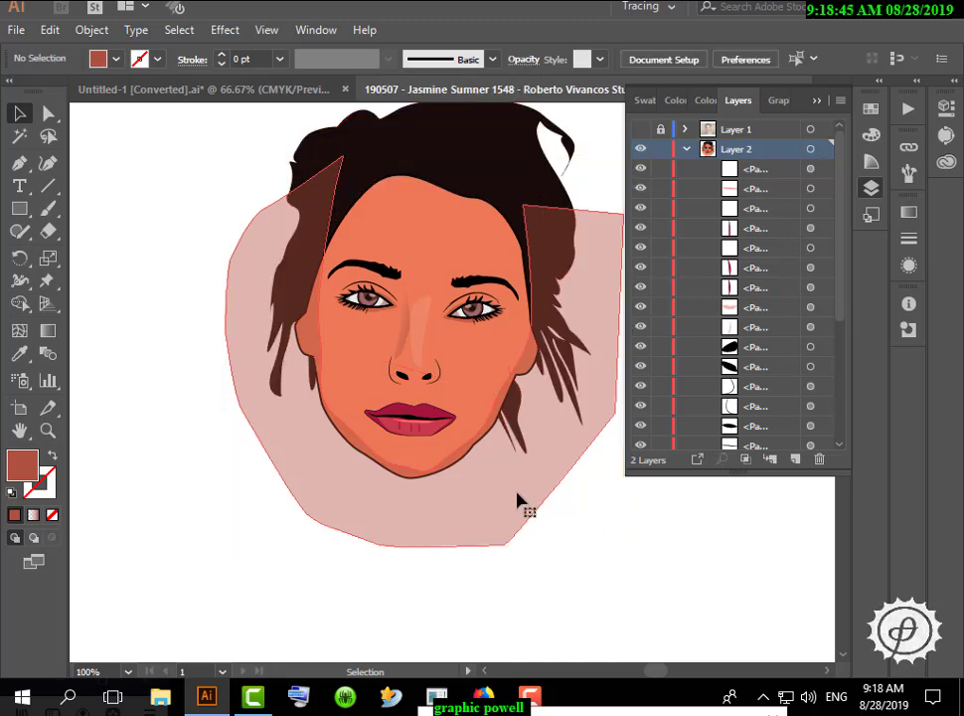
Paste a copy of the shadow shape in front of the original and scale it down slightly about its centre
{"action": "left_click", "coordinate": [517, 493]}
{"action": "left_click", "coordinate": [86, 31]}
{"action": "mouse_move", "coordinate": [50, 30]}
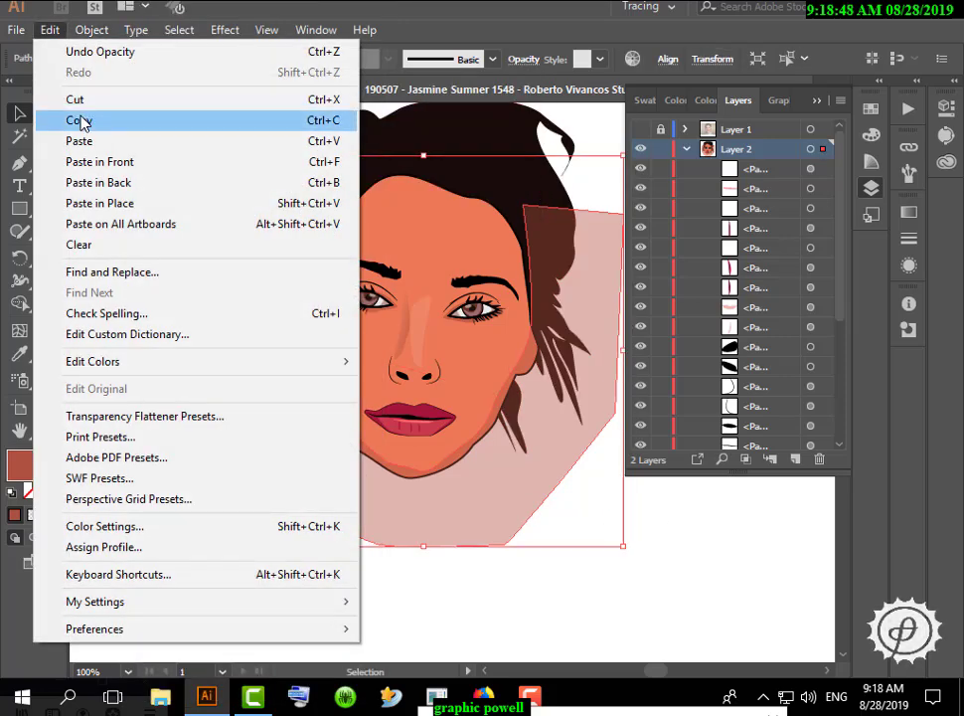
{"action": "left_click", "coordinate": [82, 120]}
{"action": "left_click", "coordinate": [50, 30]}
{"action": "left_click", "coordinate": [123, 161]}
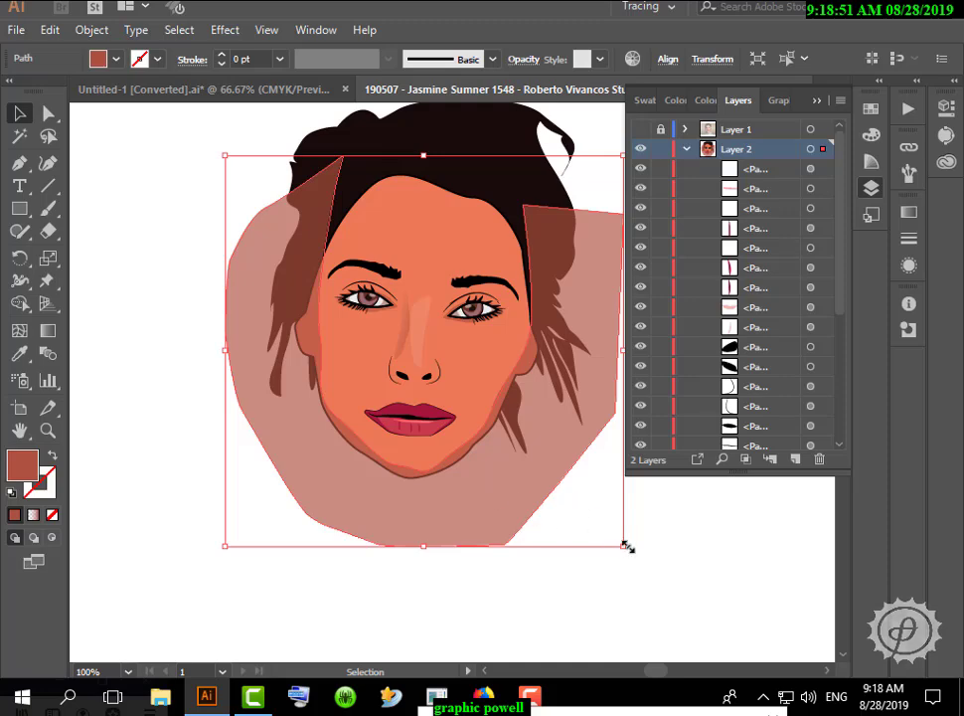
{"action": "left_click_drag", "start_coordinate": [627, 546], "coordinate": [617, 535]}
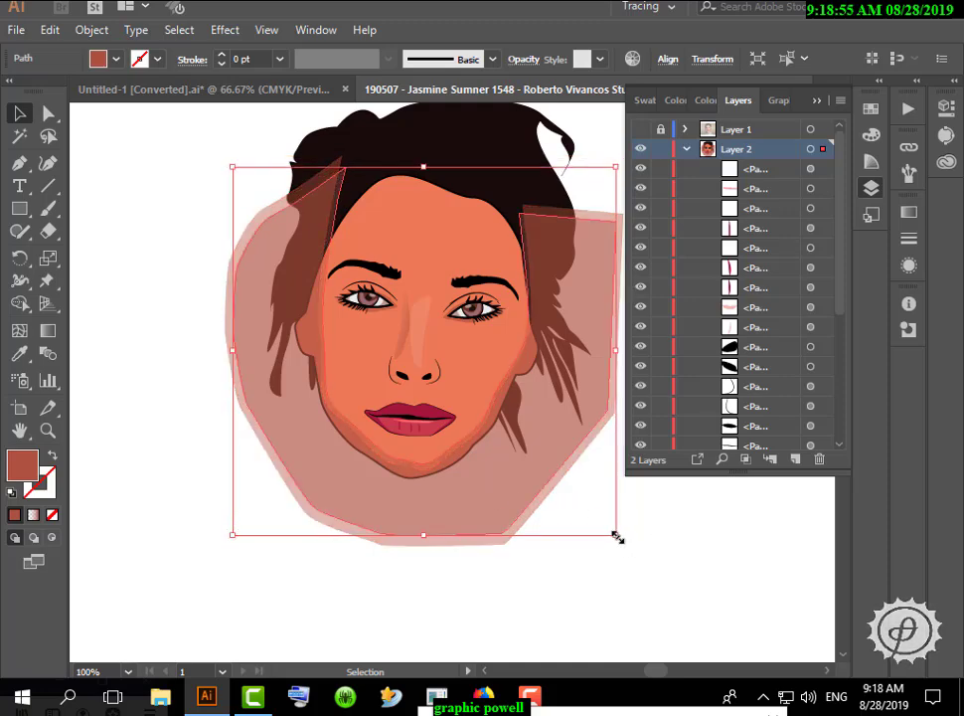
{"action": "left_click", "coordinate": [695, 532]}
Enlarge the inner shadow copy slightly so its edge sits closer to the outer shadow's edge
{"action": "scroll", "coordinate": [594, 597], "scroll_direction": "up", "scroll_amount": 1}
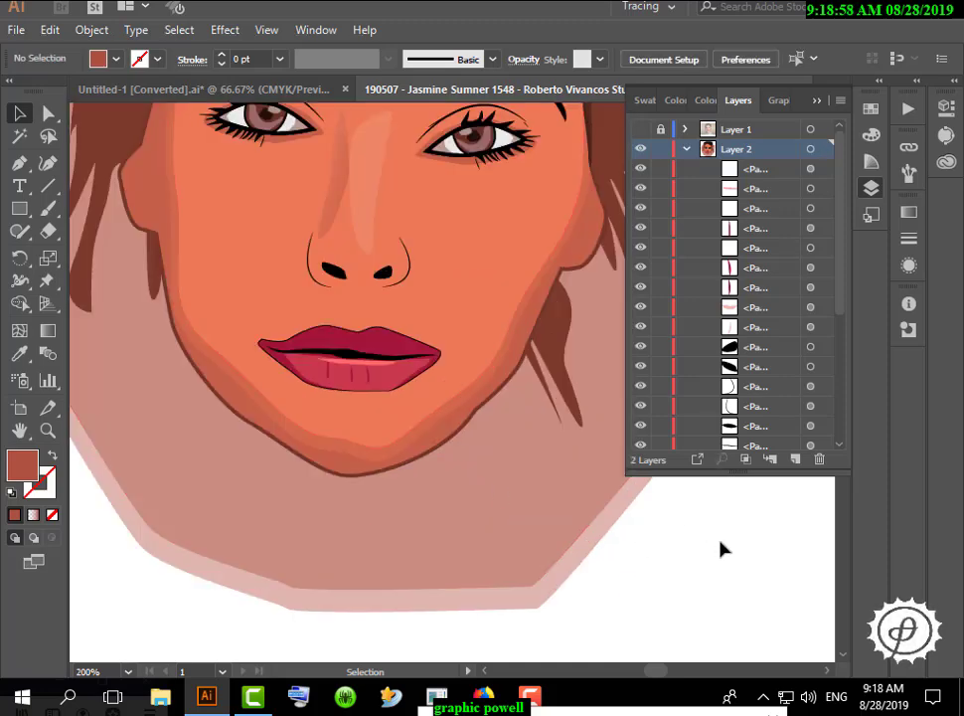
{"action": "left_click", "coordinate": [555, 515]}
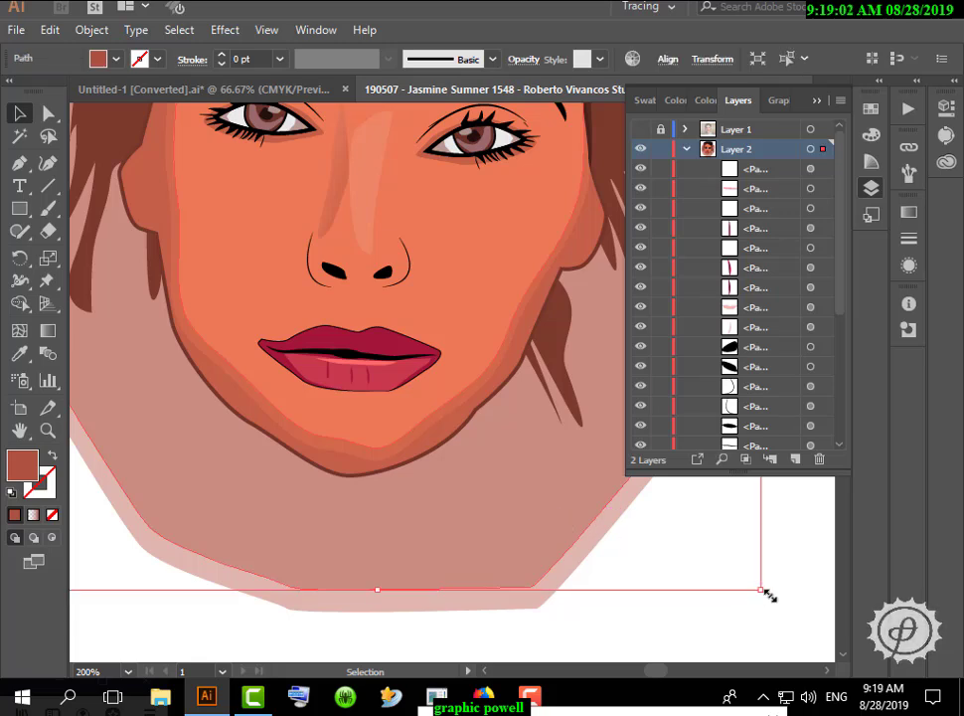
{"action": "left_click_drag", "start_coordinate": [766, 594], "coordinate": [777, 600]}
{"action": "left_click", "coordinate": [713, 628]}
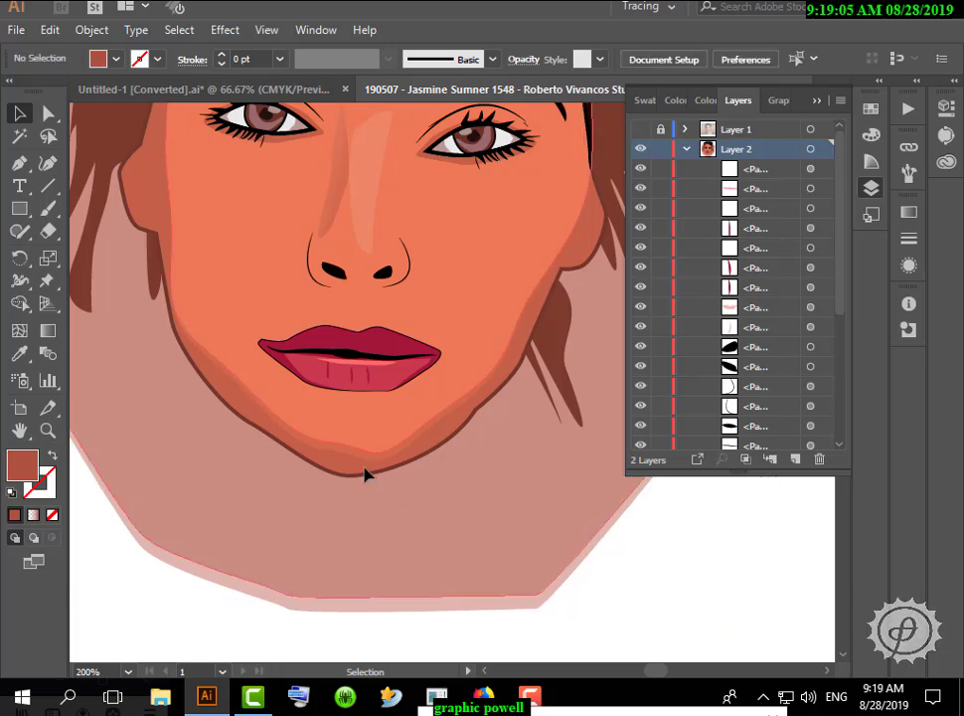
Paste a copy of the outer shadow shape in front of it and scale it up slightly about its centre
{"action": "left_click", "coordinate": [559, 595]}
{"action": "left_click_drag", "start_coordinate": [525, 612], "coordinate": [523, 613]}
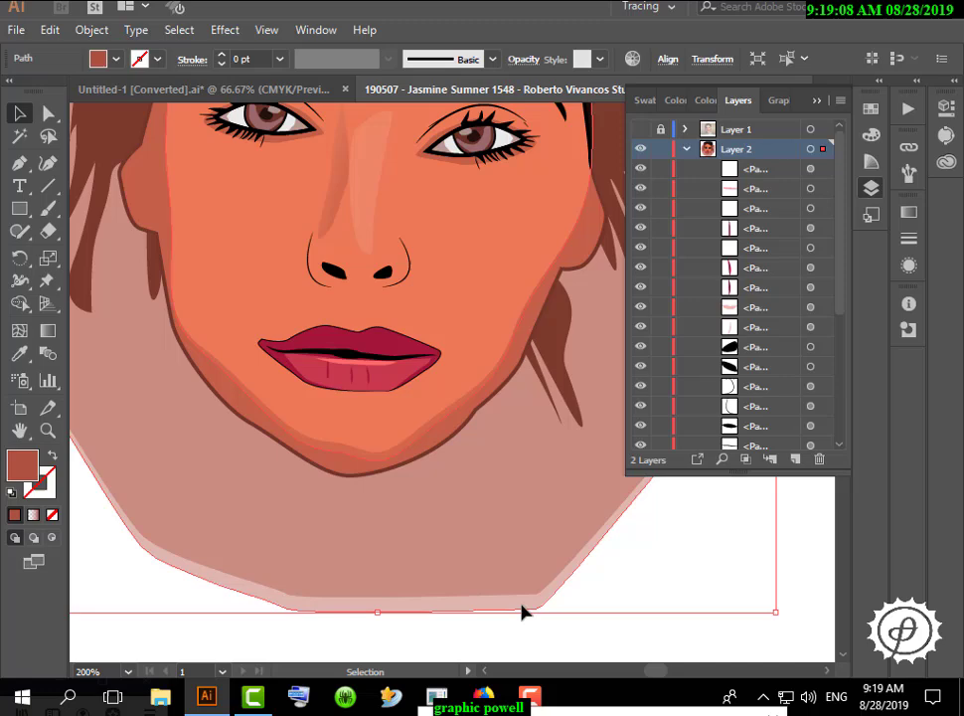
{"action": "left_click", "coordinate": [50, 29]}
{"action": "left_click", "coordinate": [88, 122]}
{"action": "left_click", "coordinate": [53, 30]}
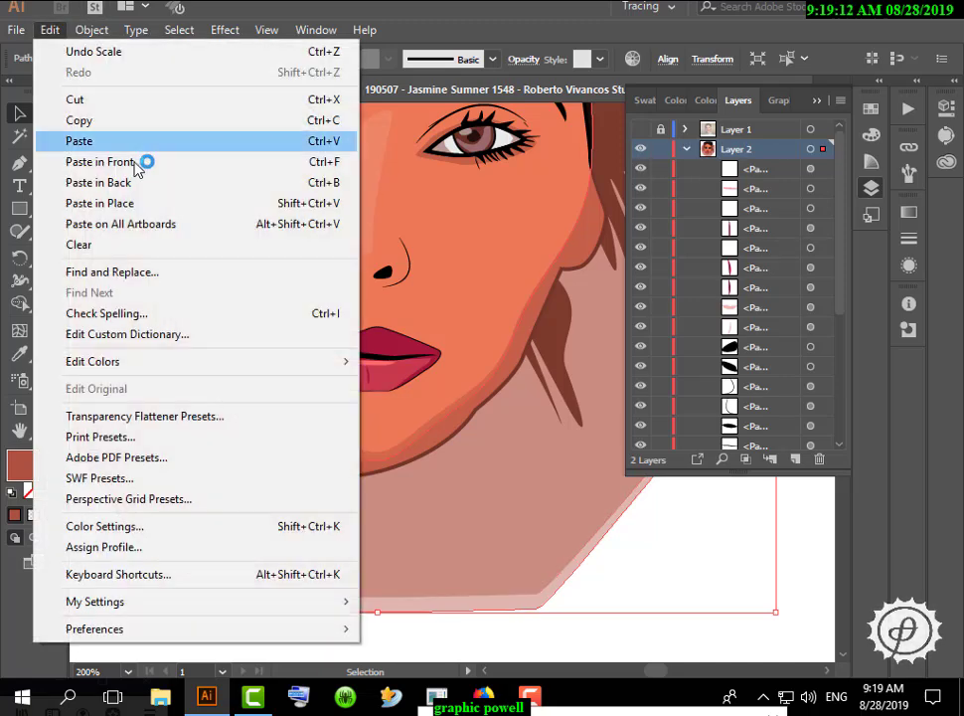
{"action": "left_click", "coordinate": [135, 163]}
{"action": "left_click_drag", "start_coordinate": [778, 616], "coordinate": [786, 627]}
{"action": "left_click", "coordinate": [675, 652]}
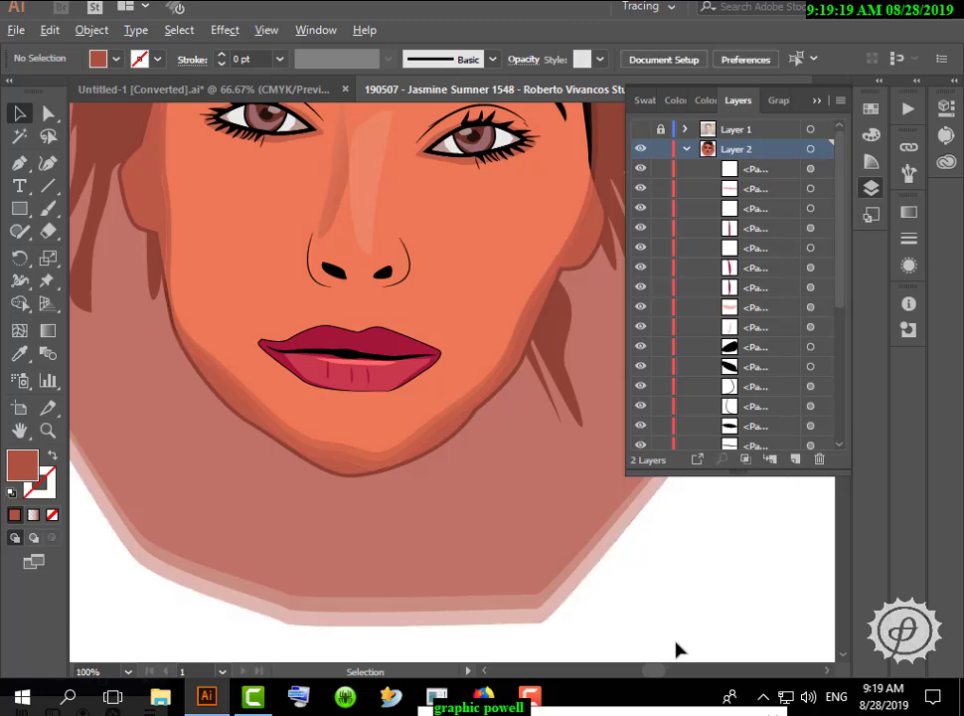
Select all three shadow shapes together and set their opacity to 26%
{"action": "scroll", "coordinate": [635, 597], "scroll_direction": "down", "scroll_amount": 3}
{"action": "scroll", "coordinate": [612, 609], "scroll_direction": "up", "scroll_amount": 1}
{"action": "left_click_drag", "start_coordinate": [473, 520], "coordinate": [469, 512]}
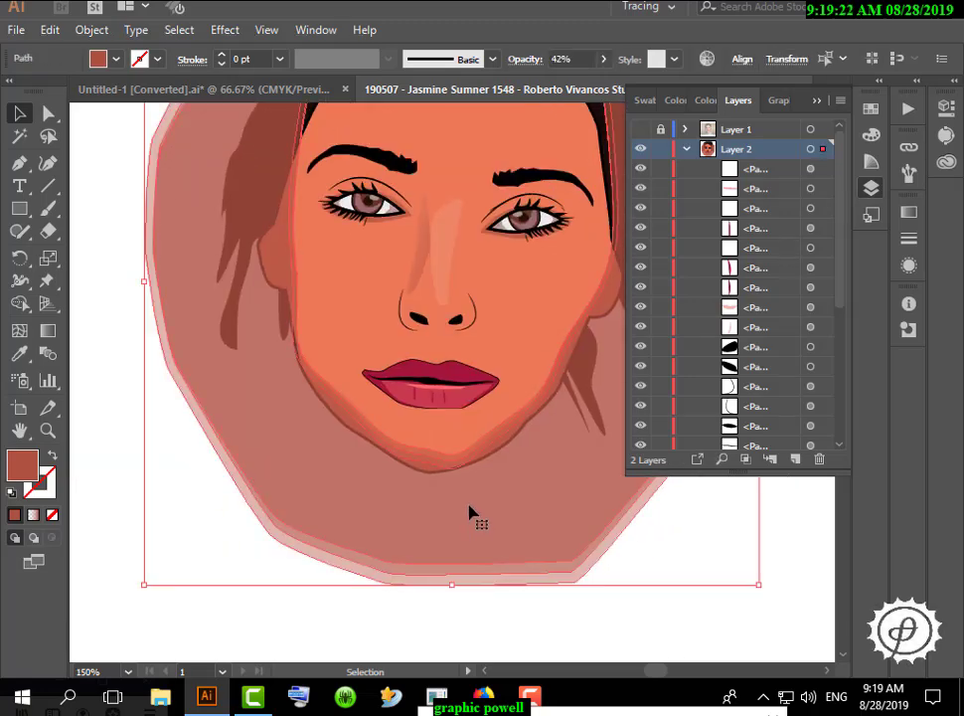
{"action": "left_click", "coordinate": [602, 60]}
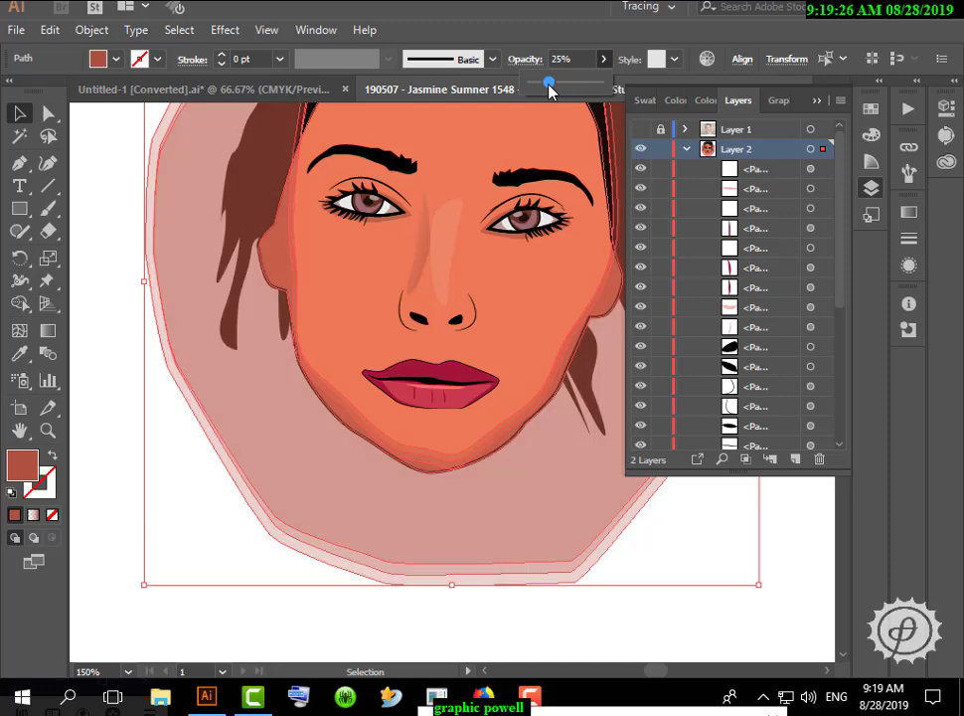
Group the three semi-transparent shadow shapes
{"action": "right_click", "coordinate": [306, 451]}
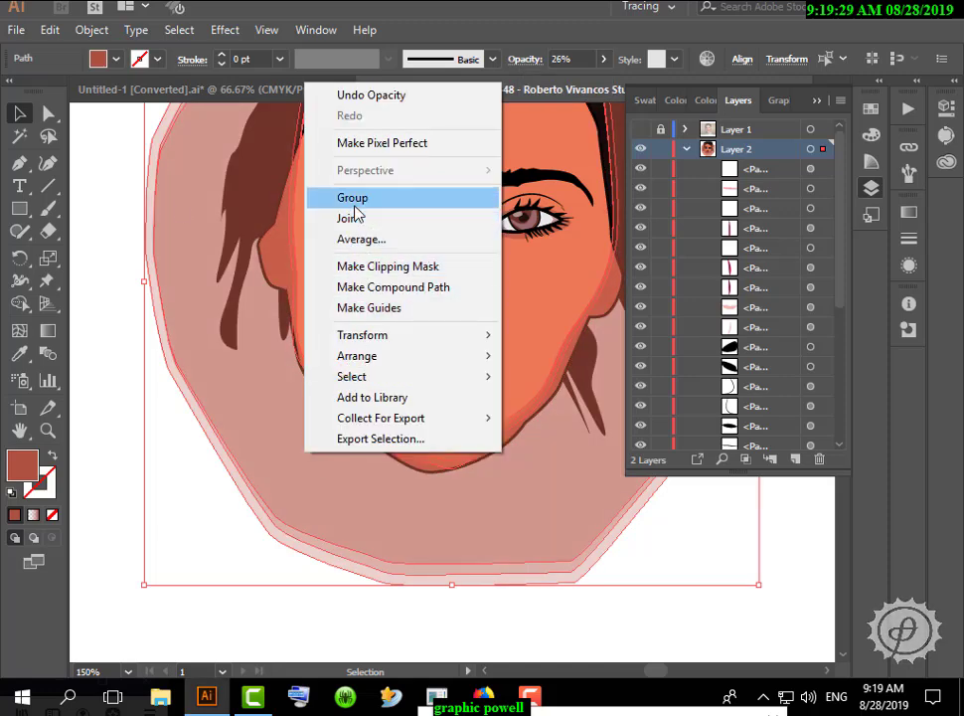
{"action": "left_click", "coordinate": [89, 193]}
{"action": "left_click", "coordinate": [94, 200]}
{"action": "left_click_drag", "start_coordinate": [151, 445], "coordinate": [293, 461]}
{"action": "right_click", "coordinate": [203, 291]}
{"action": "left_click", "coordinate": [259, 402]}
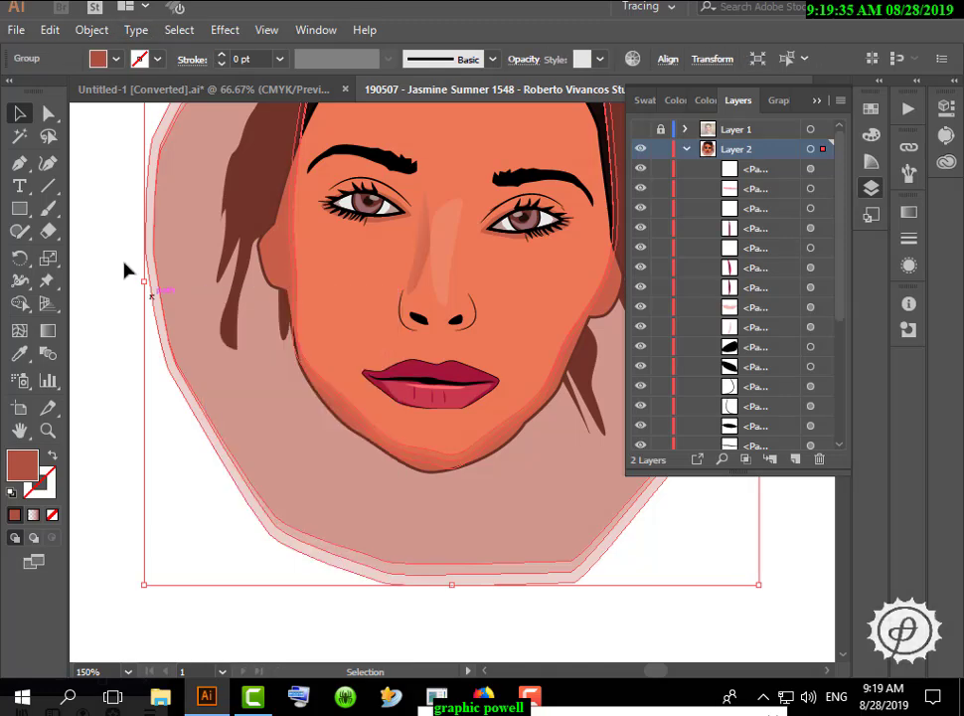
{"action": "left_click", "coordinate": [123, 261]}
{"action": "scroll", "coordinate": [228, 341], "scroll_direction": "down", "scroll_amount": 2}
{"action": "scroll", "coordinate": [350, 391], "scroll_direction": "up", "scroll_amount": 1}
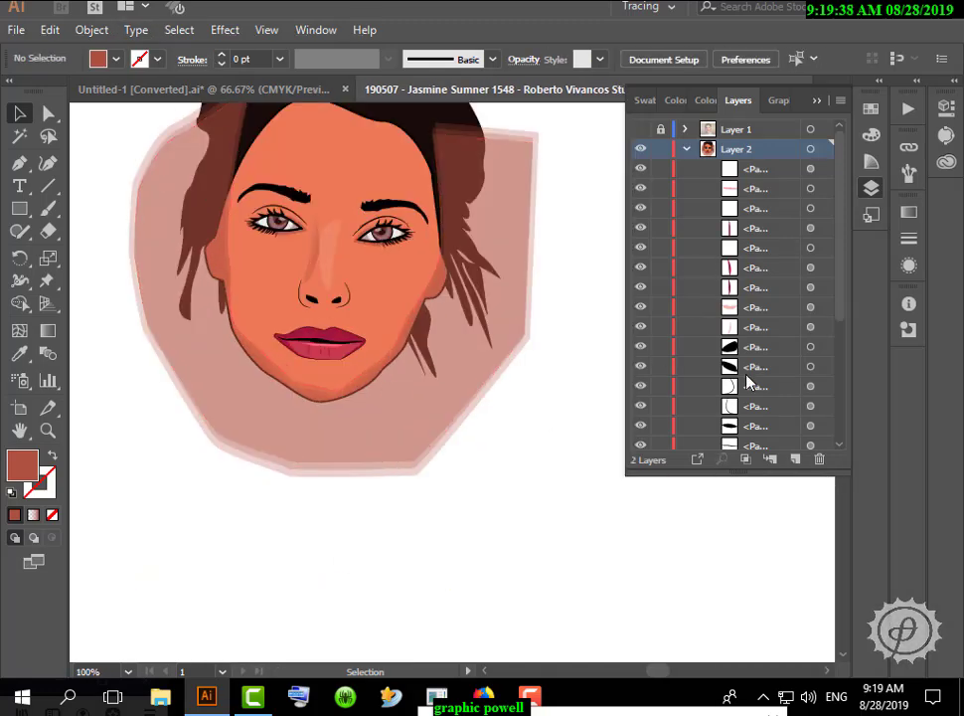
Duplicate the orange face path in Layer 2 and place the copy directly above the shadow group
{"action": "scroll", "coordinate": [735, 298], "scroll_direction": "down", "scroll_amount": 5}
{"action": "scroll", "coordinate": [779, 167], "scroll_direction": "up", "scroll_amount": 5}
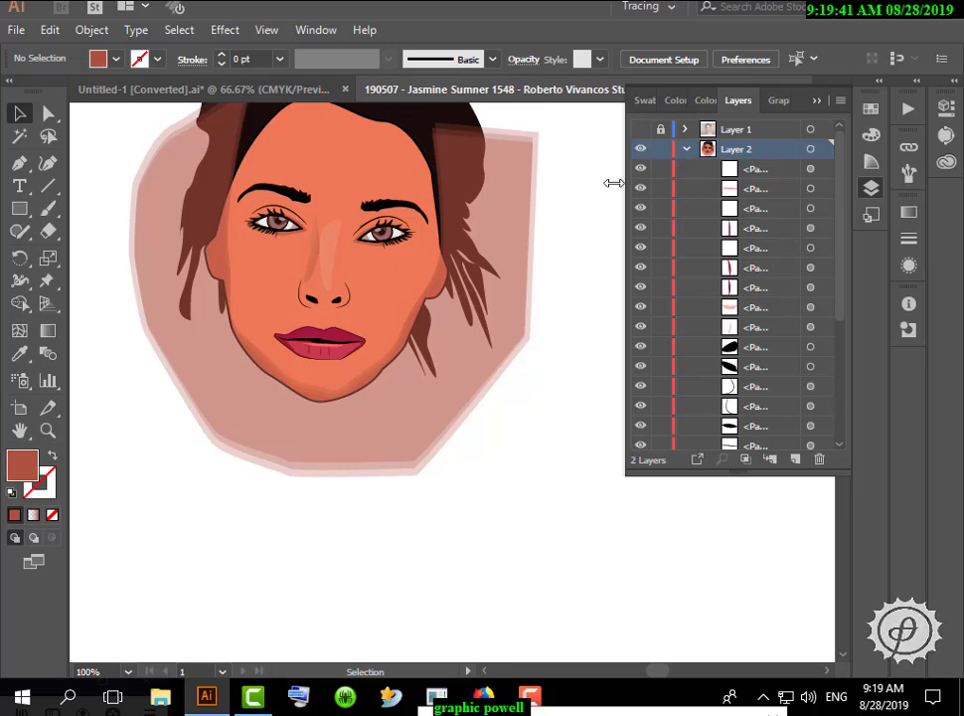
{"action": "left_click", "coordinate": [518, 204]}
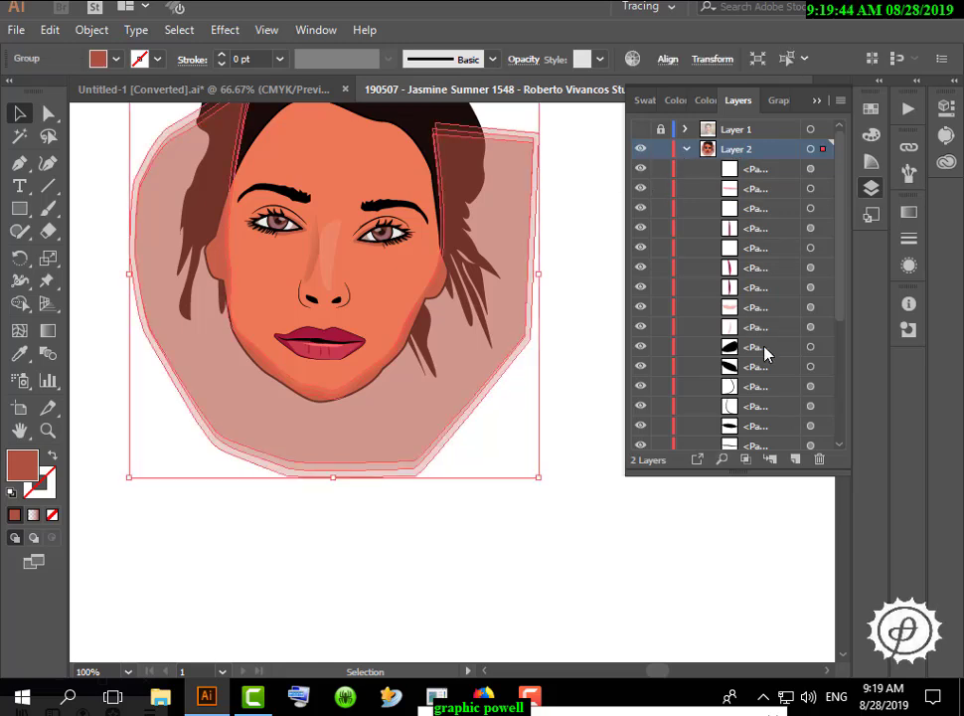
{"action": "scroll", "coordinate": [765, 353], "scroll_direction": "down", "scroll_amount": 5}
{"action": "left_click", "coordinate": [747, 401]}
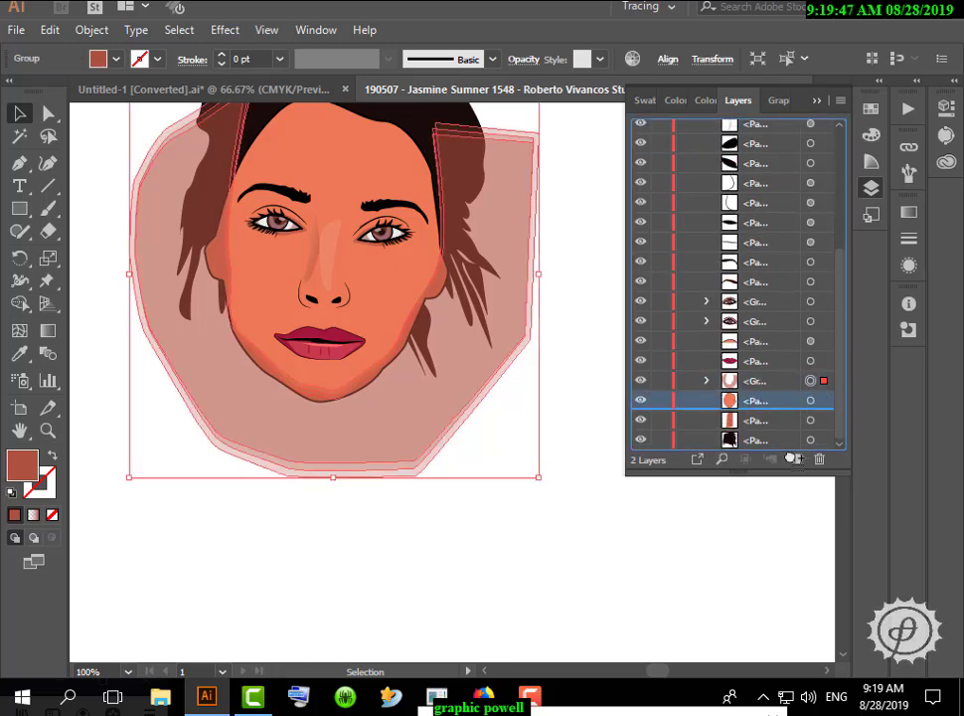
{"action": "left_click", "coordinate": [793, 458]}
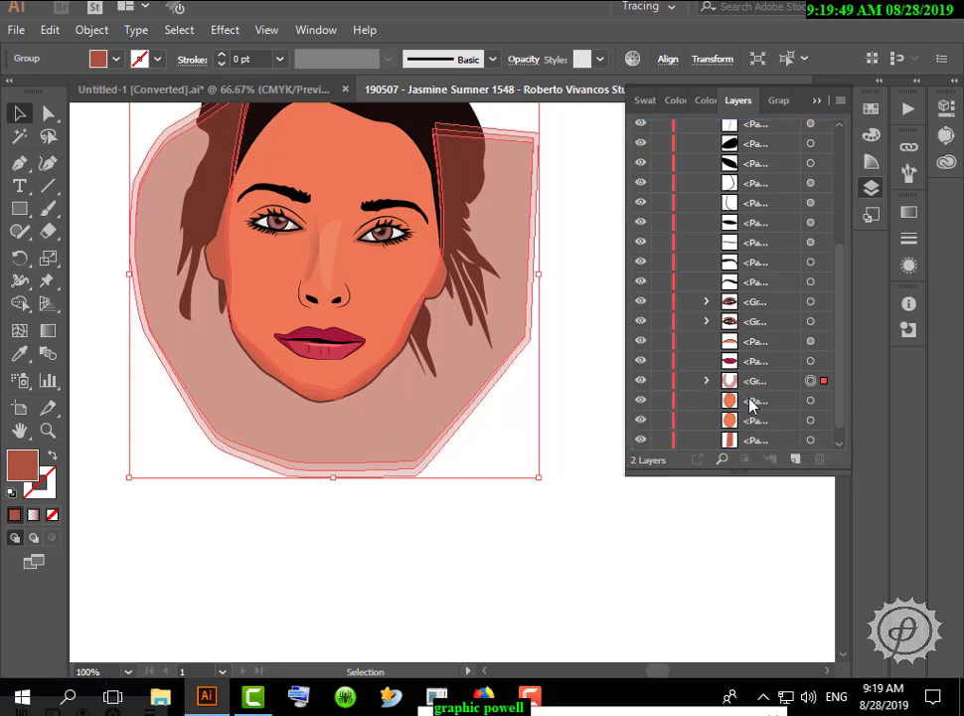
{"action": "left_click_drag", "start_coordinate": [750, 403], "coordinate": [751, 377]}
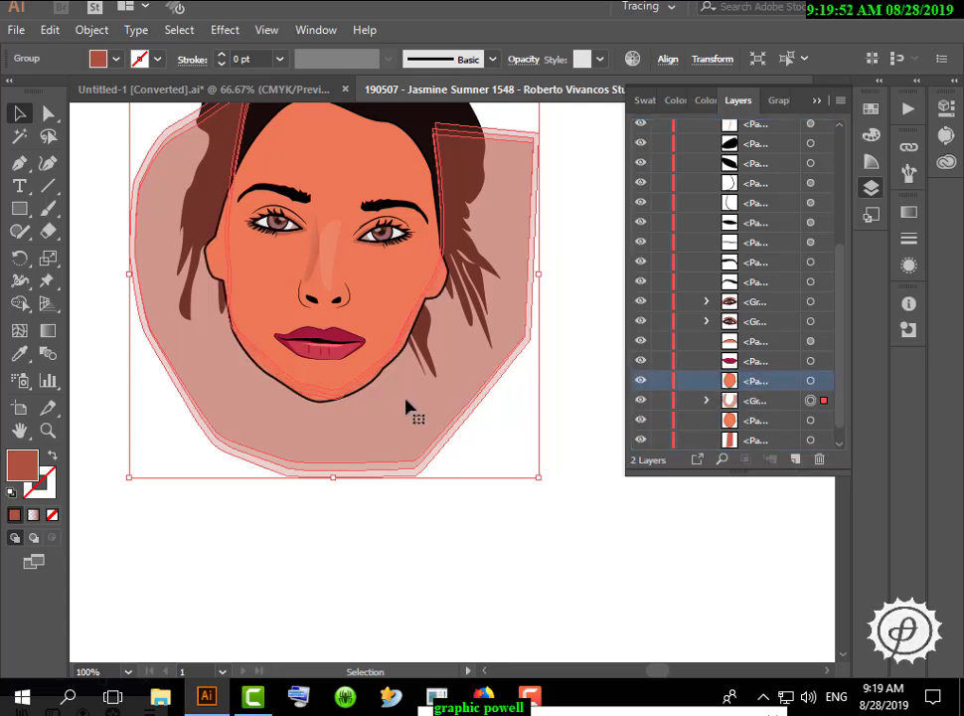
Clip the shadow group to the duplicated face shape with a clipping mask
{"action": "left_click", "coordinate": [238, 229]}
{"action": "left_click", "coordinate": [353, 447], "text": "shift"}
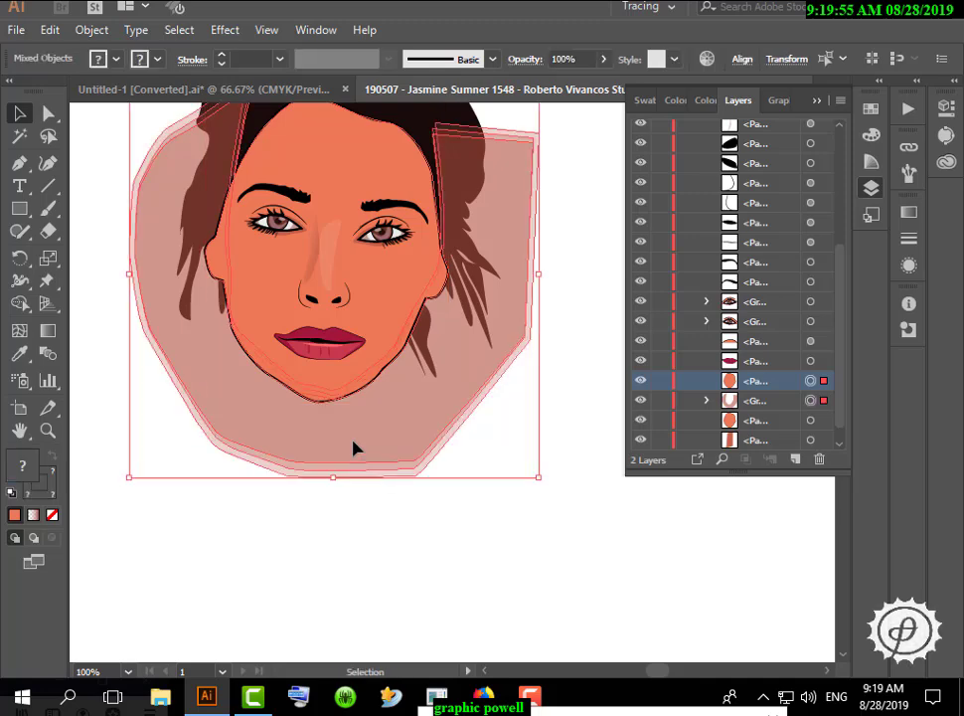
{"action": "right_click", "coordinate": [353, 447]}
{"action": "left_click", "coordinate": [433, 296]}
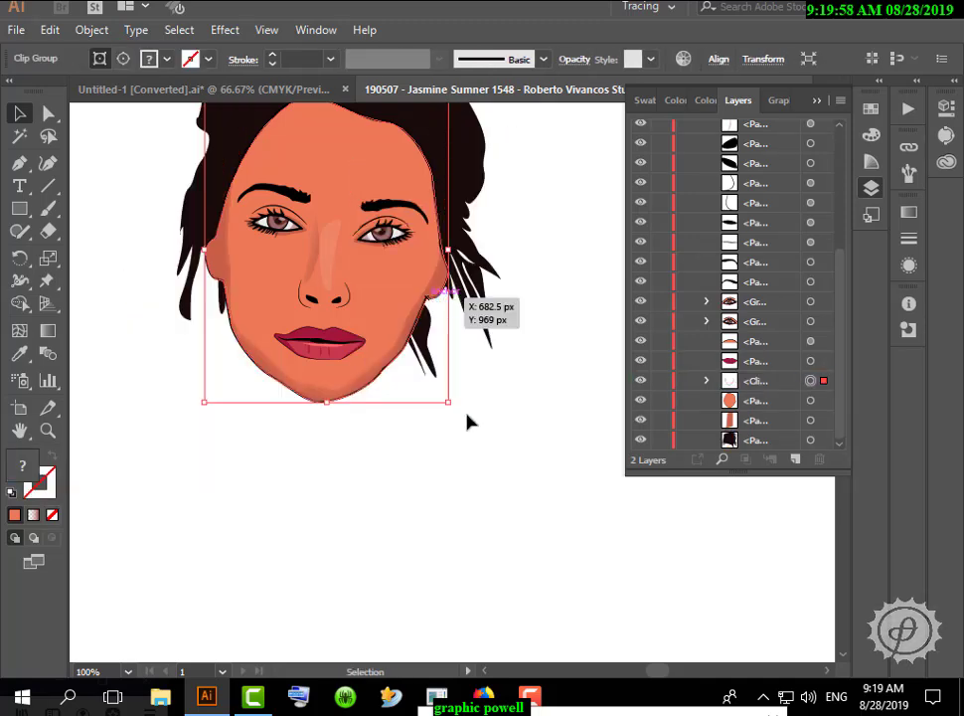
{"action": "left_click", "coordinate": [398, 419]}
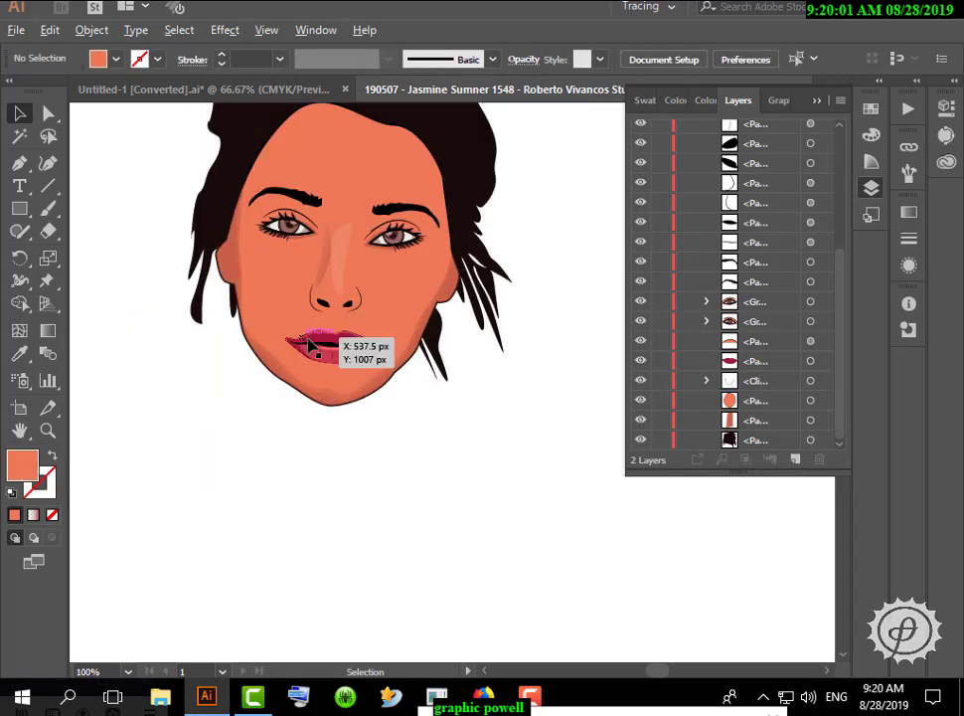
Make the reference photo on Layer 1 visible again
{"action": "scroll", "coordinate": [374, 370], "scroll_direction": "up", "scroll_amount": 3}
{"action": "scroll", "coordinate": [377, 375], "scroll_direction": "down", "scroll_amount": 3}
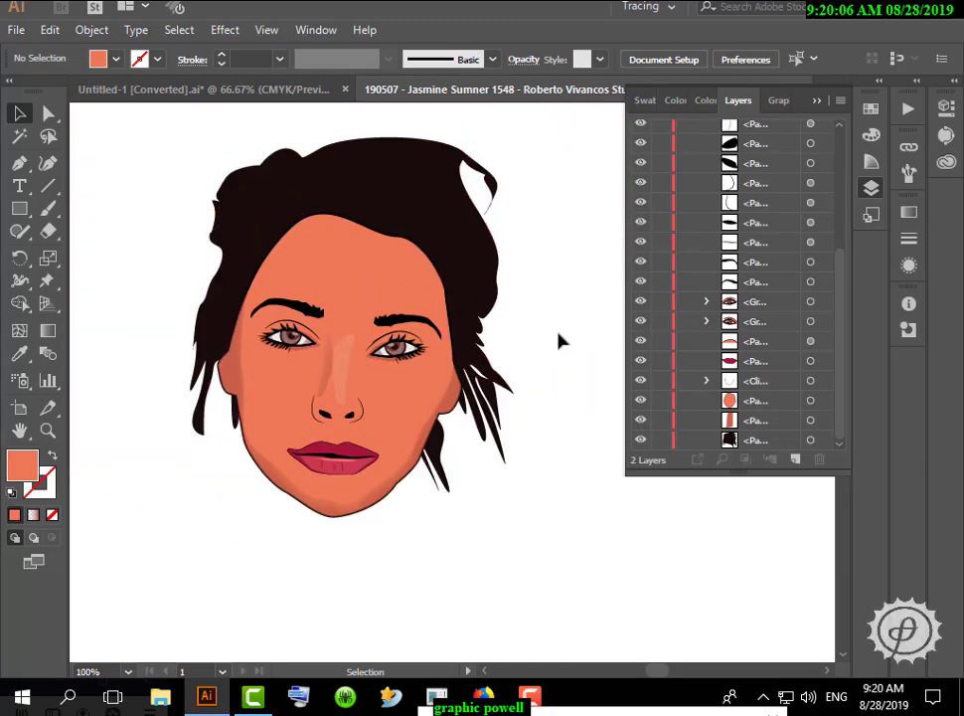
{"action": "scroll", "coordinate": [459, 397], "scroll_direction": "up", "scroll_amount": 2}
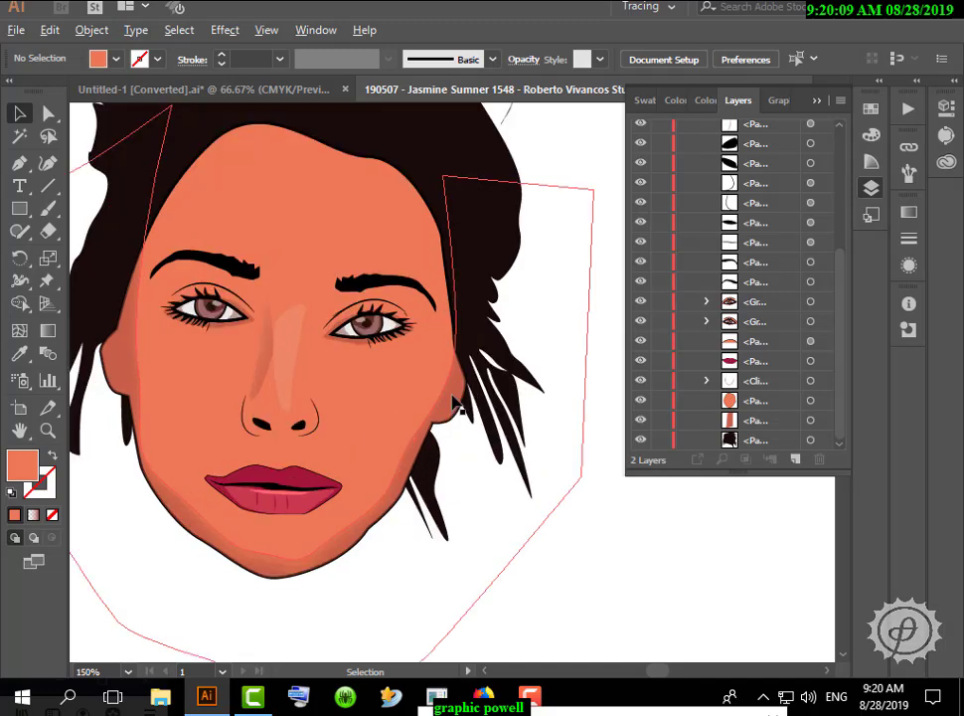
{"action": "scroll", "coordinate": [720, 228], "scroll_direction": "up", "scroll_amount": 5}
{"action": "left_click", "coordinate": [642, 130]}
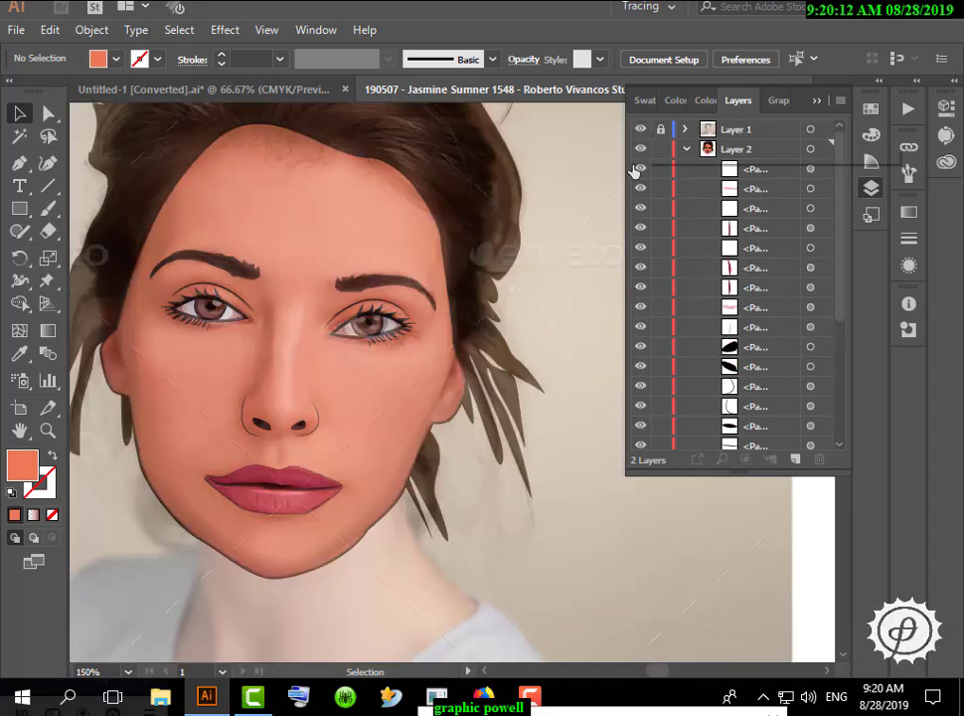
Draw a small closed shadow inside the ear beside the dark hair with the Pen tool and fill it with 47221A
{"action": "scroll", "coordinate": [111, 362], "scroll_direction": "up", "scroll_amount": 2}
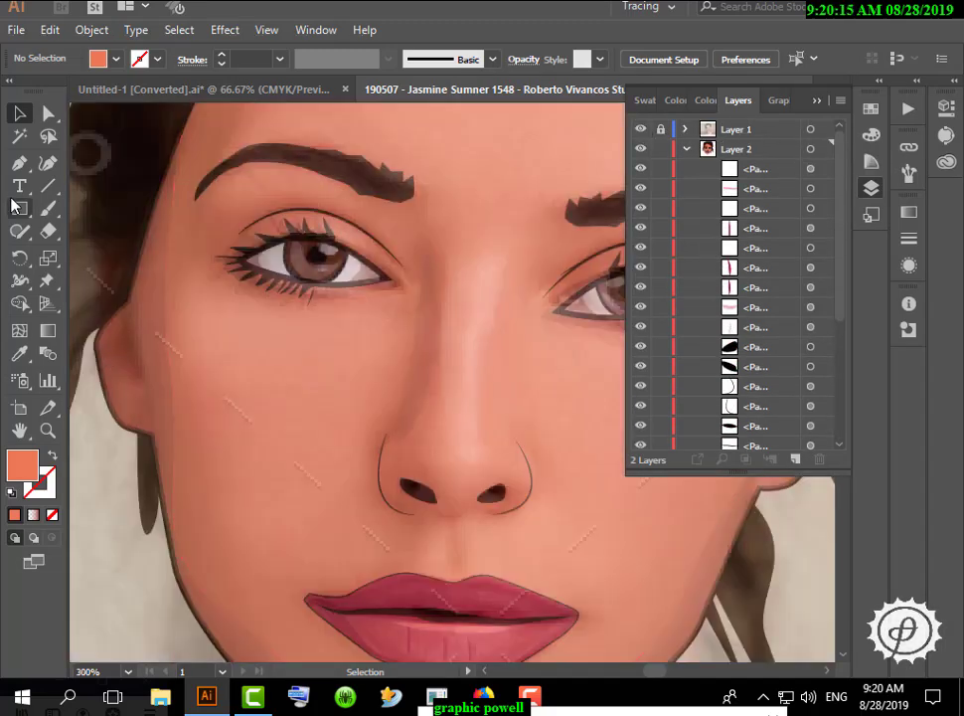
{"action": "key", "text": "p"}
{"action": "left_click", "coordinate": [121, 319]}
{"action": "left_click_drag", "start_coordinate": [110, 349], "coordinate": [142, 387]}
{"action": "left_click_drag", "start_coordinate": [129, 326], "coordinate": [122, 386]}
{"action": "double_click", "coordinate": [37, 463]}
{"action": "type", "text": "47221A"}
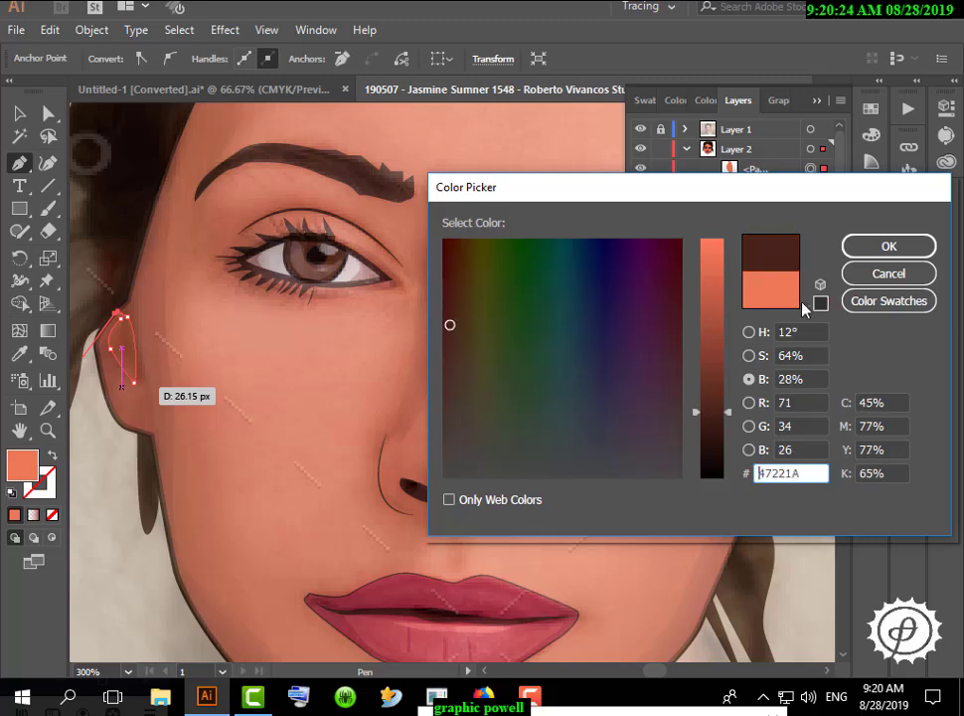
{"action": "key", "text": "Return"}
{"action": "left_click", "coordinate": [17, 117]}
{"action": "left_click", "coordinate": [350, 398]}
Draw a narrow closed shadow along the inner edge of the ear beside the loose hair strands with the Pen tool
{"action": "key", "text": "space"}
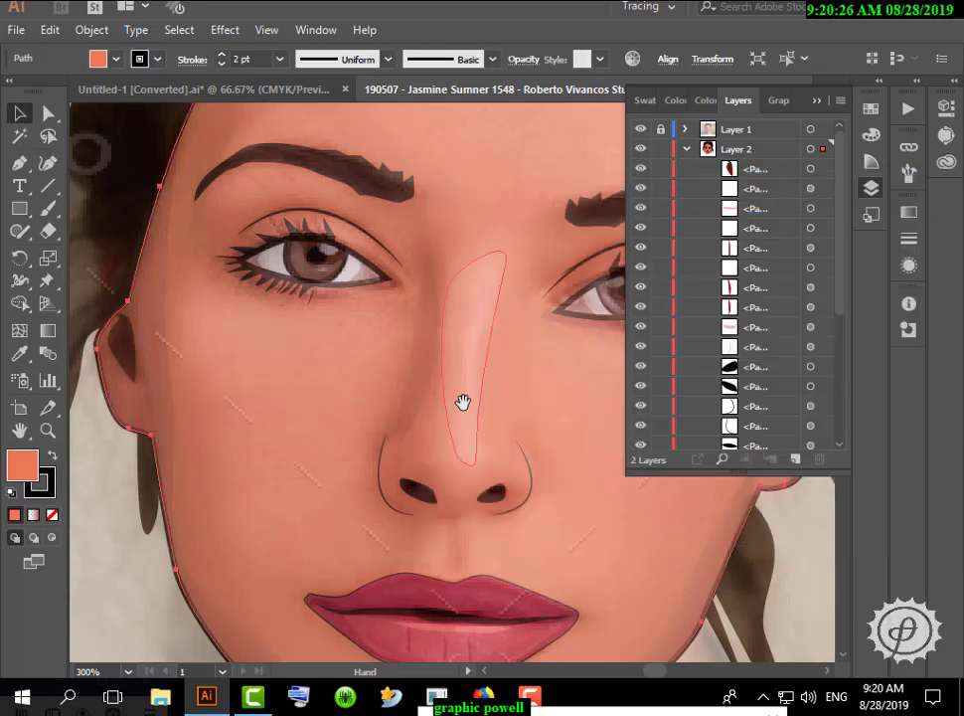
{"action": "left_click_drag", "start_coordinate": [463, 402], "coordinate": [119, 389]}
{"action": "left_click_drag", "start_coordinate": [350, 401], "coordinate": [269, 395]}
{"action": "left_click", "coordinate": [19, 163]}
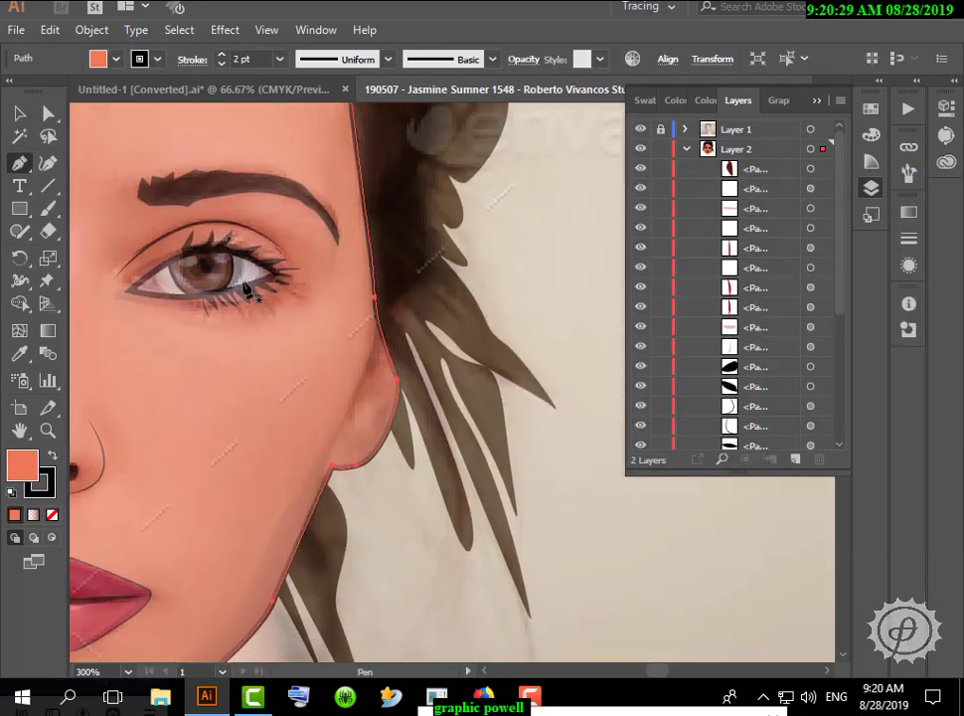
{"action": "left_click", "coordinate": [373, 334]}
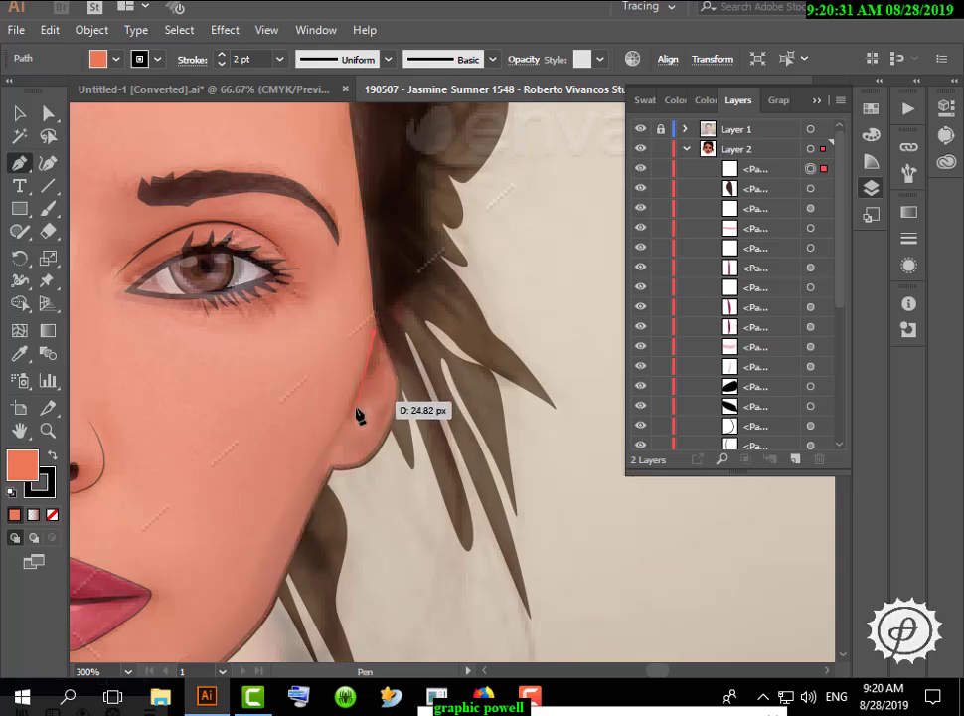
{"action": "left_click", "coordinate": [352, 411]}
{"action": "left_click_drag", "start_coordinate": [341, 429], "coordinate": [342, 424]}
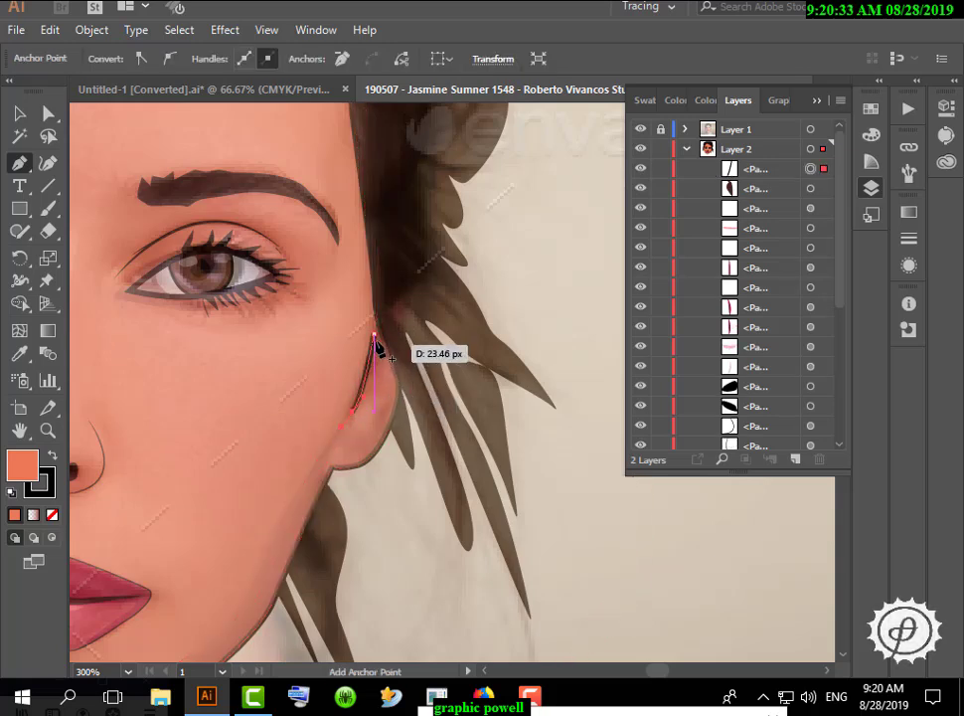
{"action": "left_click_drag", "start_coordinate": [368, 339], "coordinate": [364, 333]}
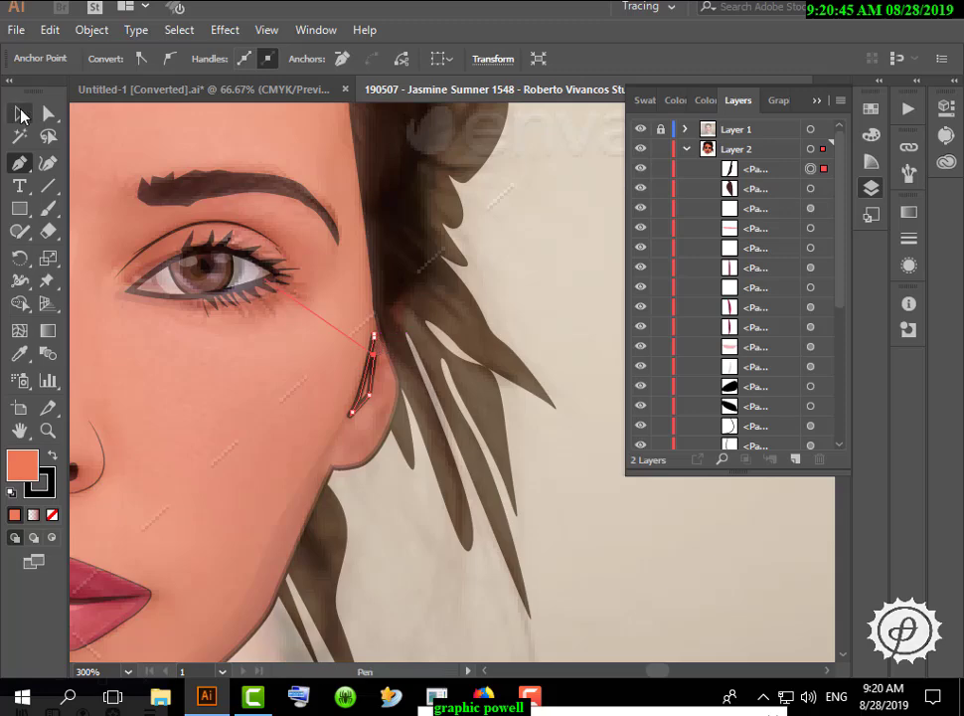
Fill the narrow ear shadow with a dark brown by lowering the brightness of the orange, and deselect it
{"action": "left_click", "coordinate": [19, 112]}
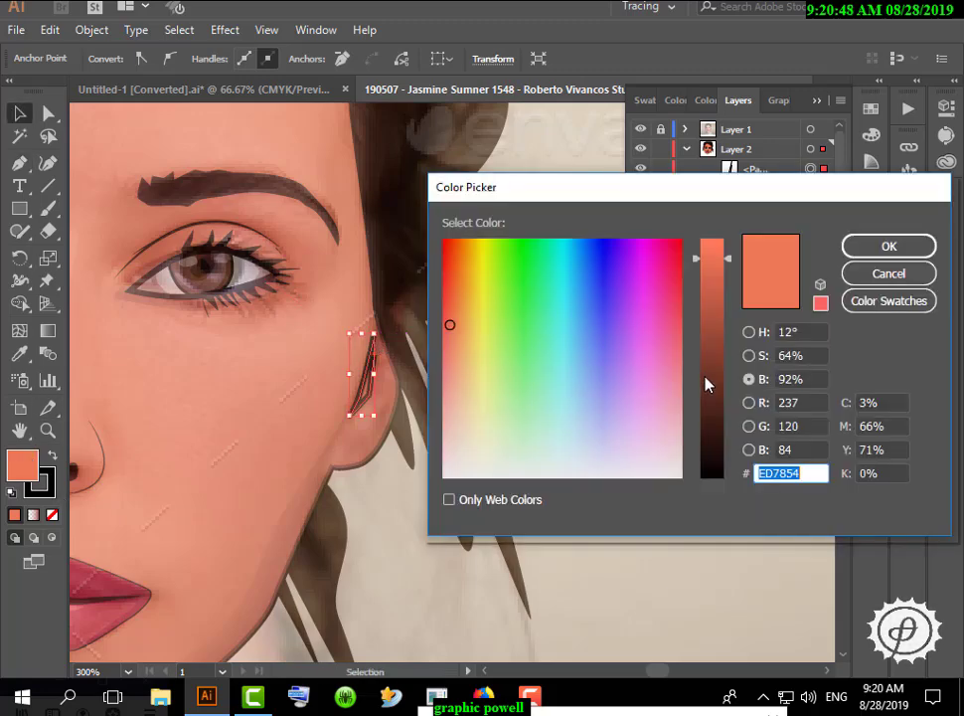
{"action": "left_click", "coordinate": [713, 407]}
{"action": "left_click", "coordinate": [889, 247]}
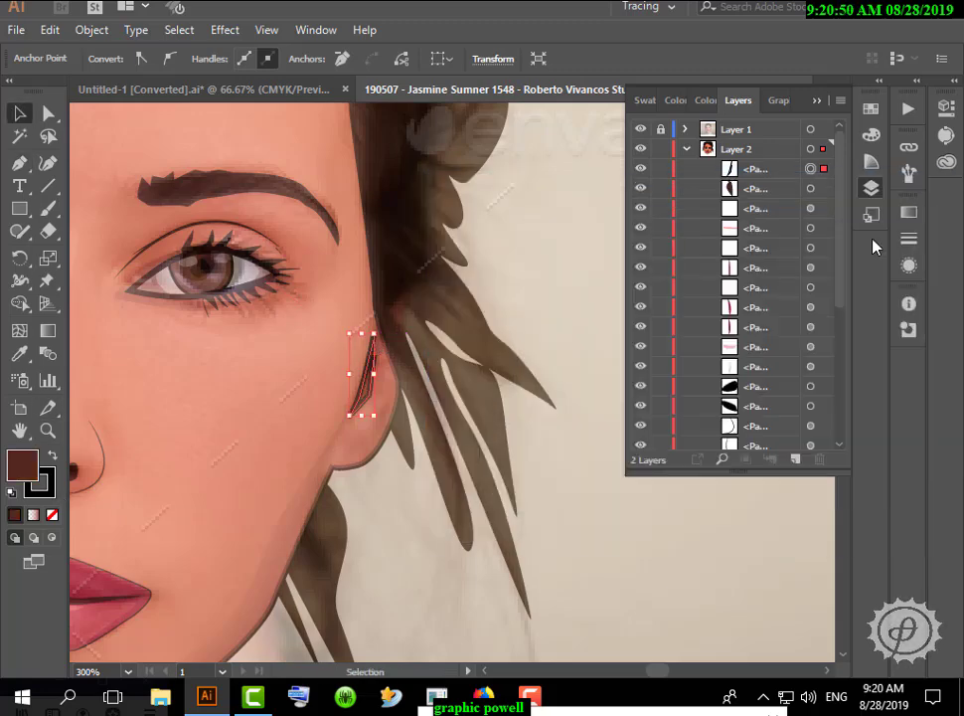
{"action": "key", "text": "ctrl+0"}
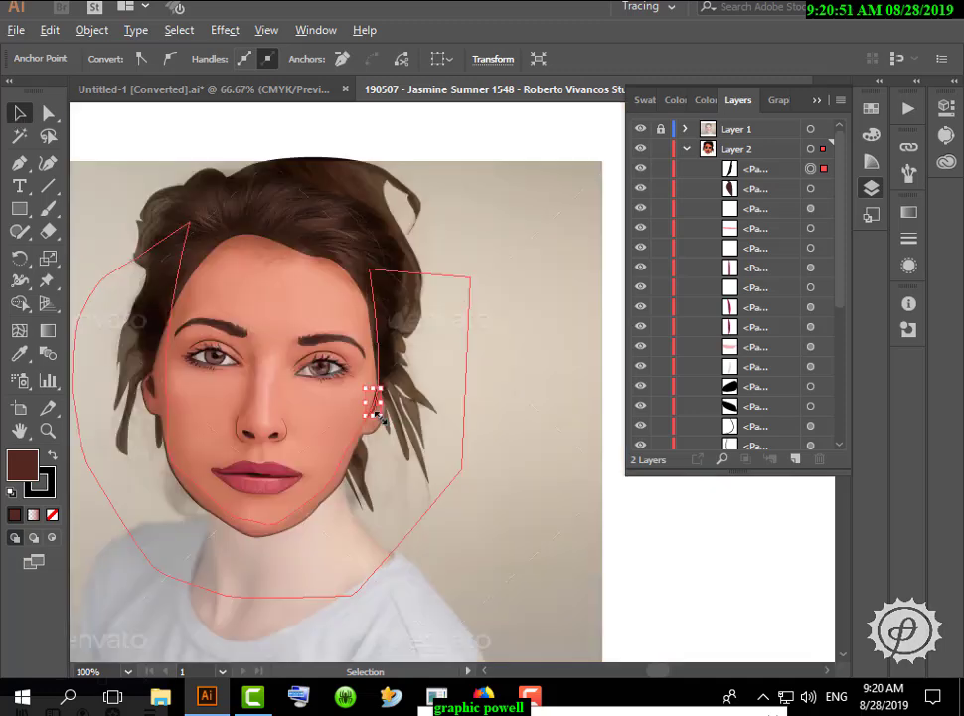
{"action": "left_click", "coordinate": [661, 535]}
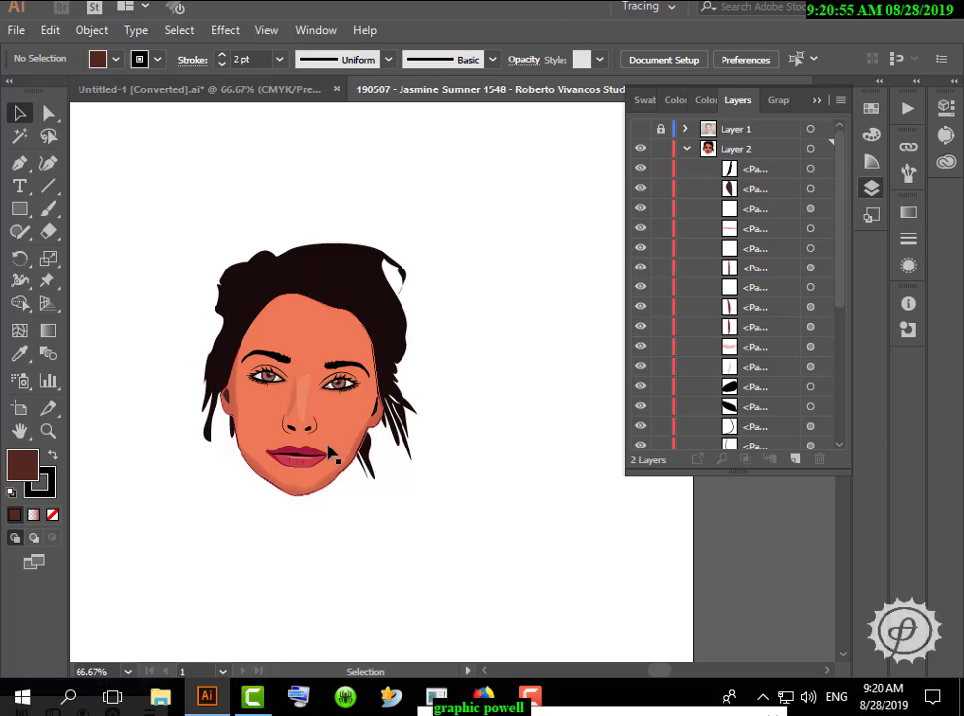
Remove the stroke from the narrow ear shadow
{"action": "scroll", "coordinate": [297, 493], "scroll_direction": "up", "scroll_amount": 2, "text": "alt"}
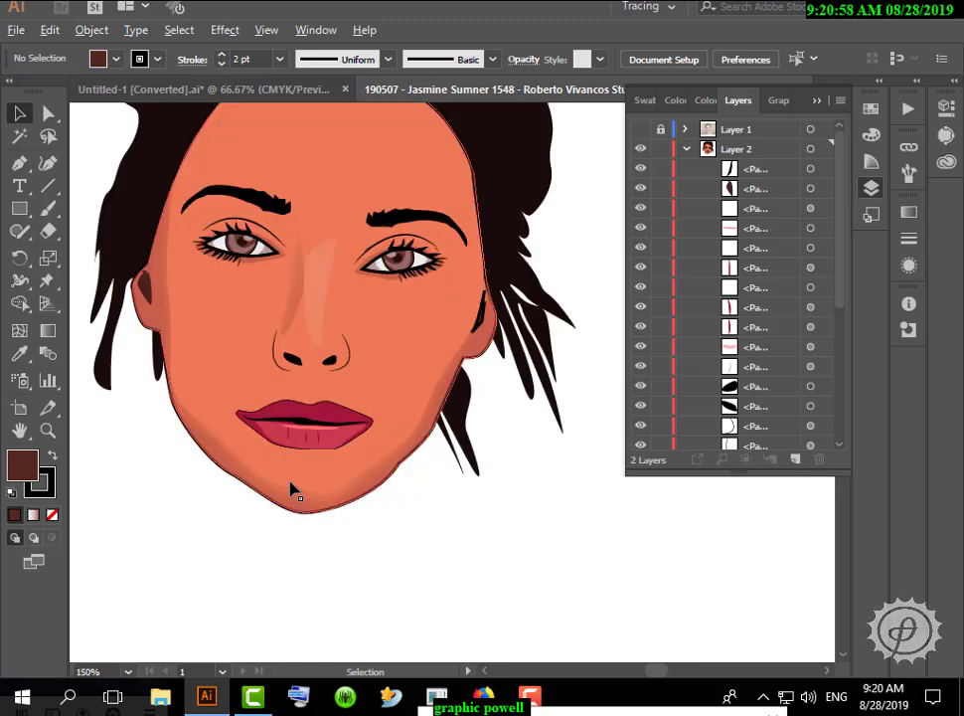
{"action": "left_click", "coordinate": [481, 301]}
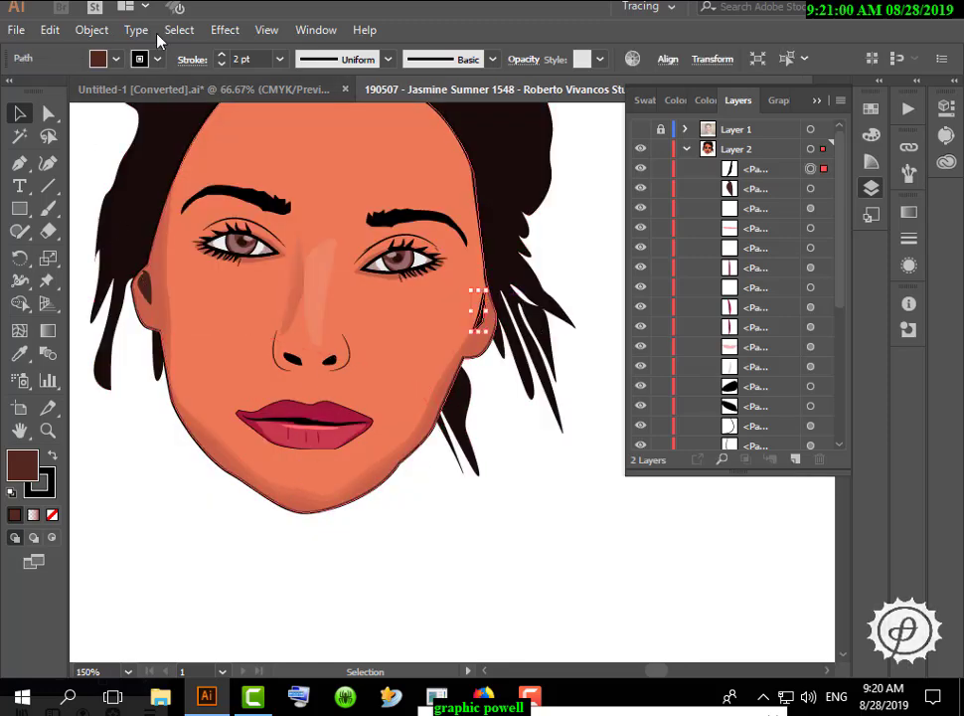
{"action": "left_click", "coordinate": [221, 65]}
{"action": "left_click", "coordinate": [221, 65]}
{"action": "left_click", "coordinate": [656, 585]}
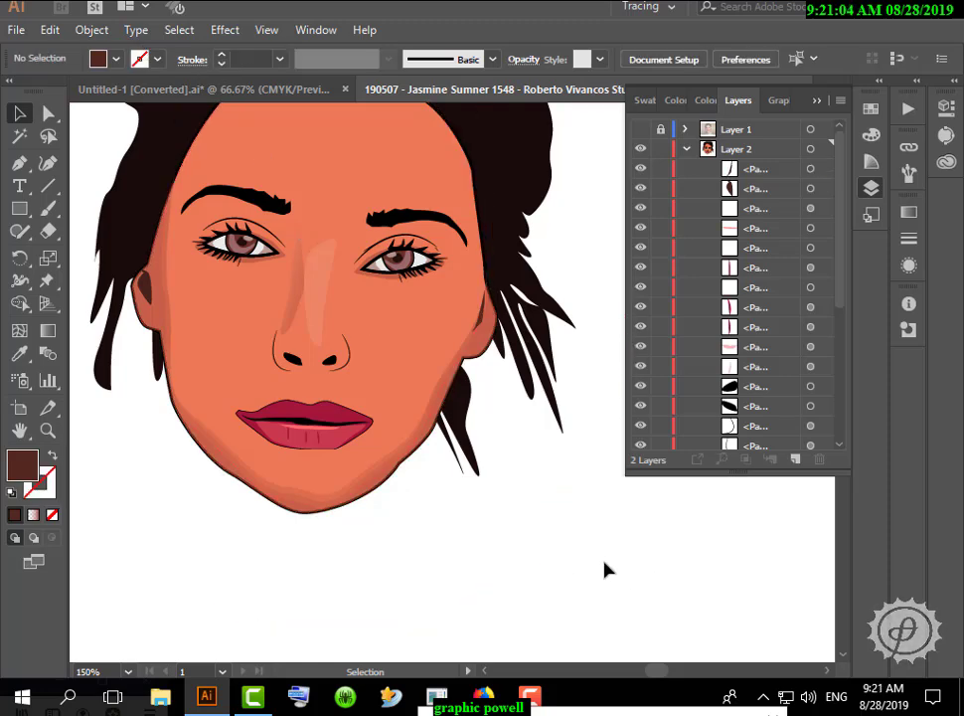
{"action": "scroll", "coordinate": [607, 569], "scroll_direction": "down", "scroll_amount": 2, "text": "alt"}
{"action": "scroll", "coordinate": [594, 544], "scroll_direction": "up", "scroll_amount": 2, "text": "alt"}
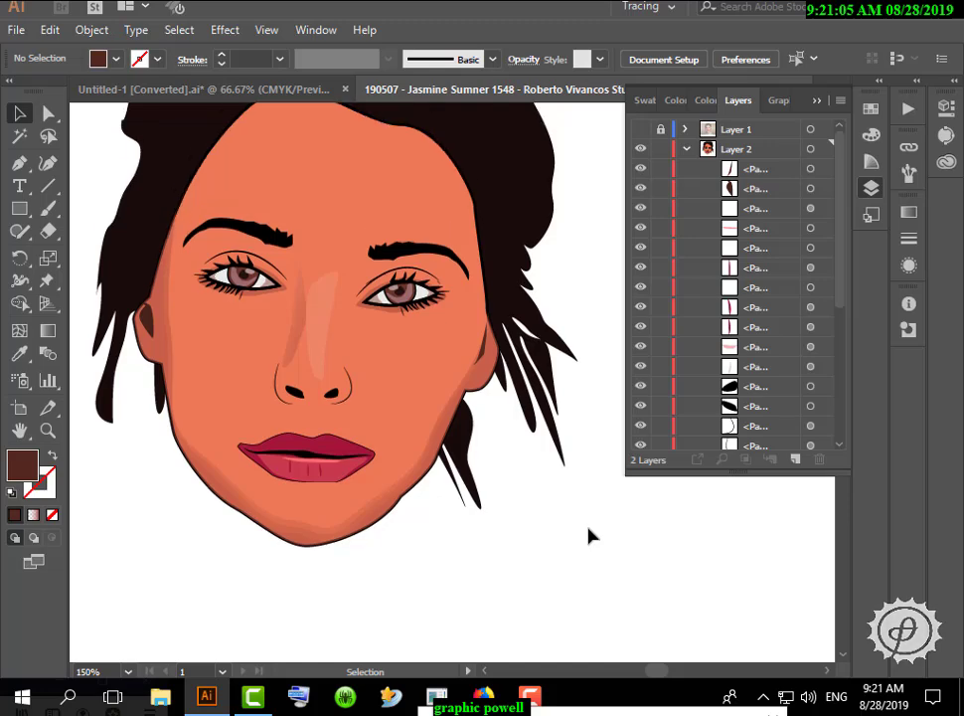
{"action": "scroll", "coordinate": [588, 530], "scroll_direction": "up", "scroll_amount": 1}
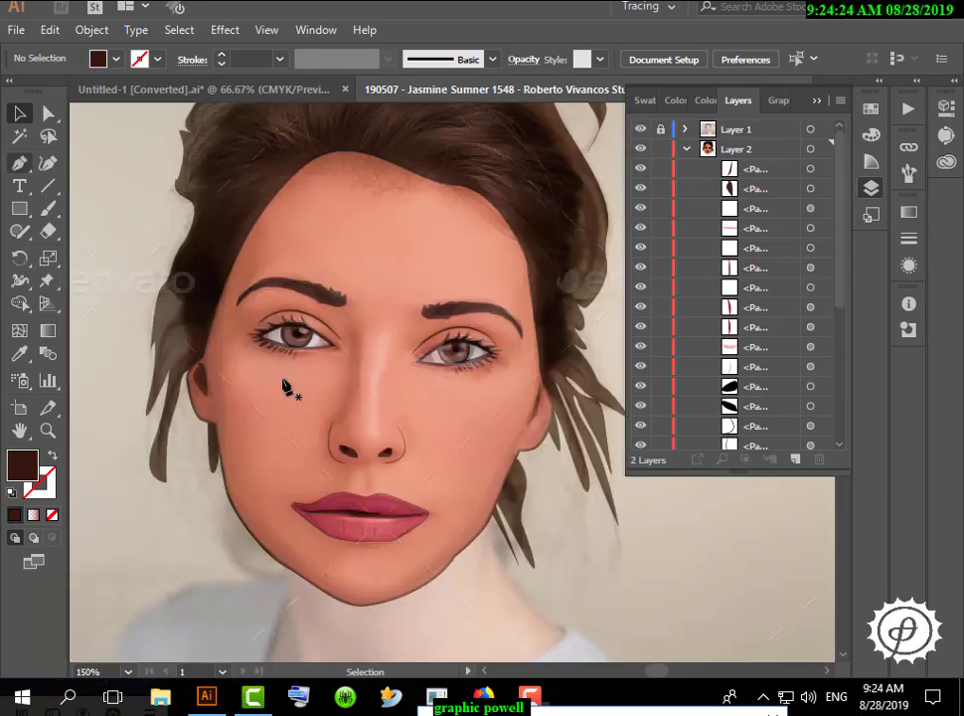
Draw a closed, tapering shape over the cheek beneath the eye and beside the nose with the Pen tool
{"action": "left_click", "coordinate": [235, 358]}
{"action": "left_click_drag", "start_coordinate": [340, 368], "coordinate": [359, 357]}
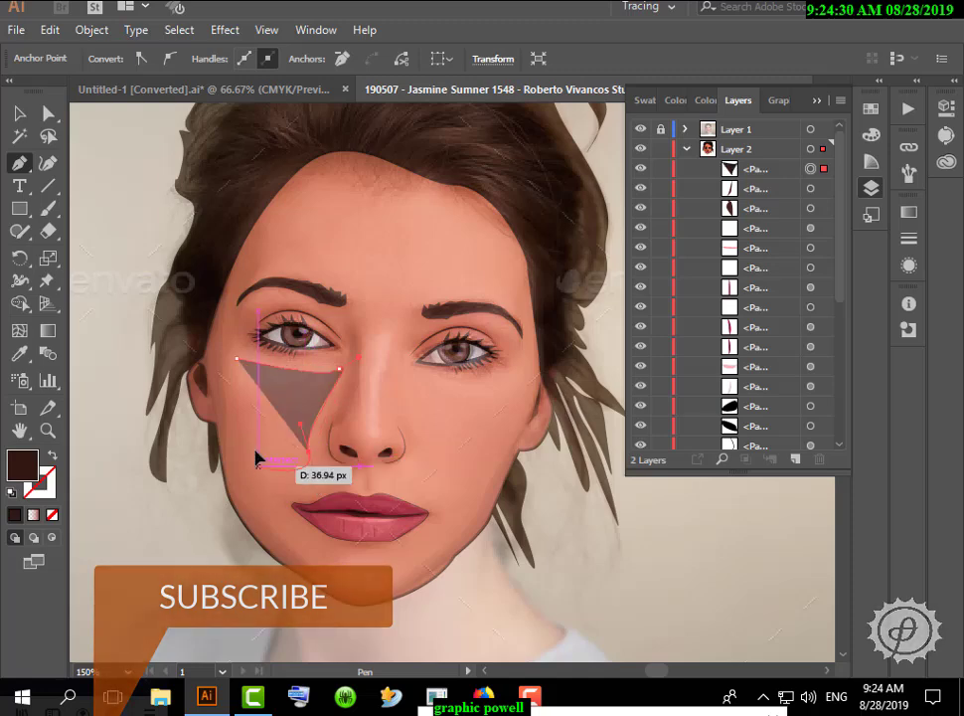
{"action": "left_click_drag", "start_coordinate": [258, 466], "coordinate": [253, 438]}
{"action": "left_click_drag", "start_coordinate": [237, 358], "coordinate": [254, 340]}
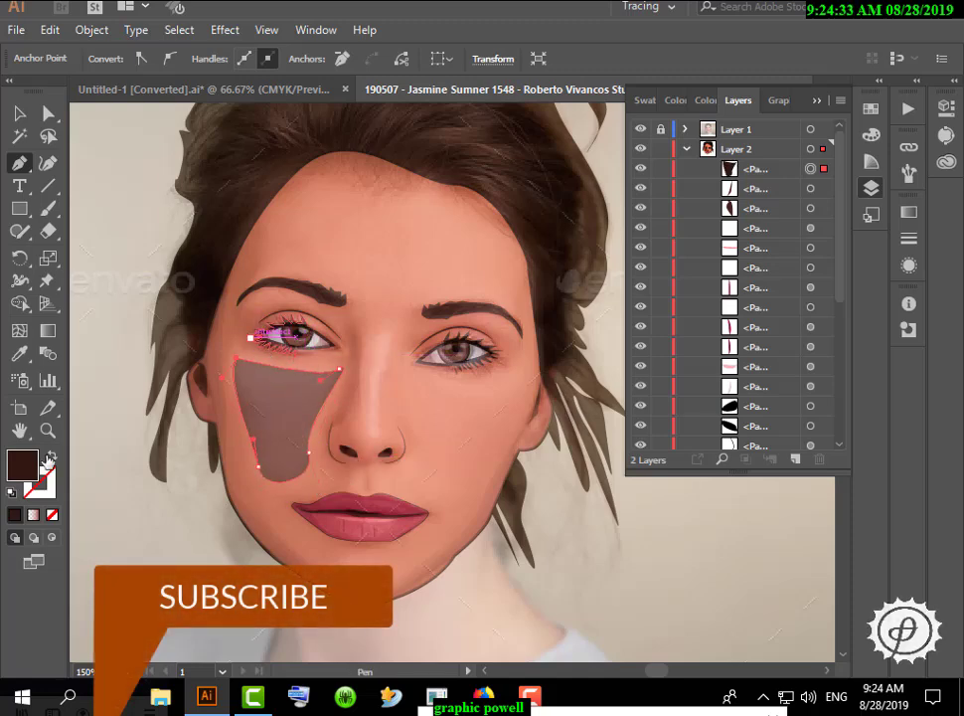
Fill the cheek shape with a brighter reddish tone and hide the reference photo on Layer 1
{"action": "double_click", "coordinate": [22, 464]}
{"action": "left_click", "coordinate": [716, 285]}
{"action": "left_click", "coordinate": [875, 246]}
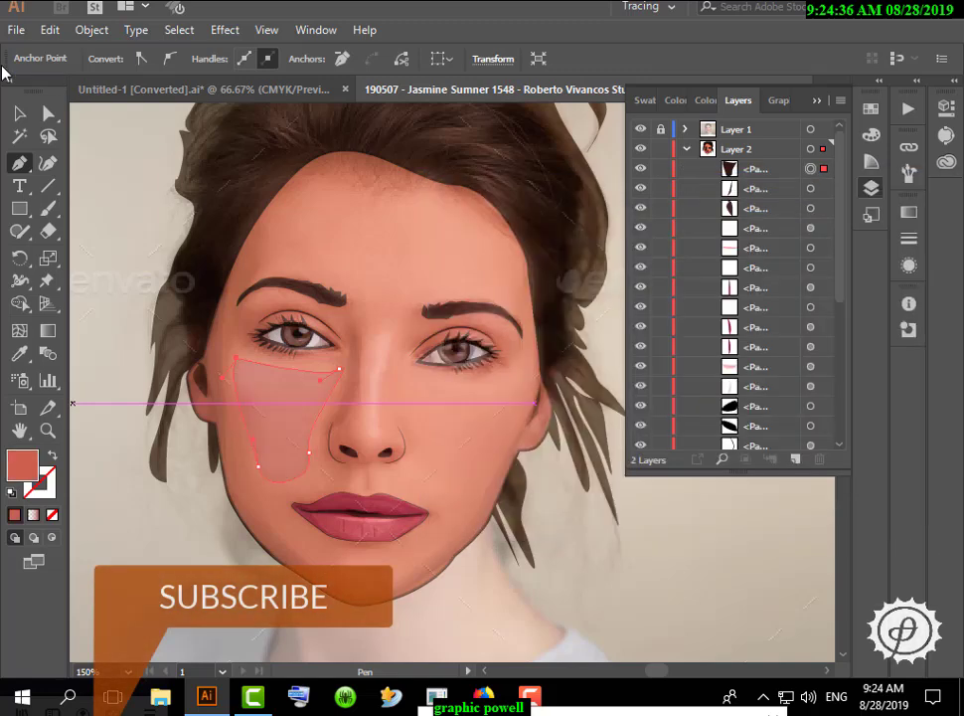
{"action": "key", "text": "v"}
{"action": "left_click", "coordinate": [640, 130]}
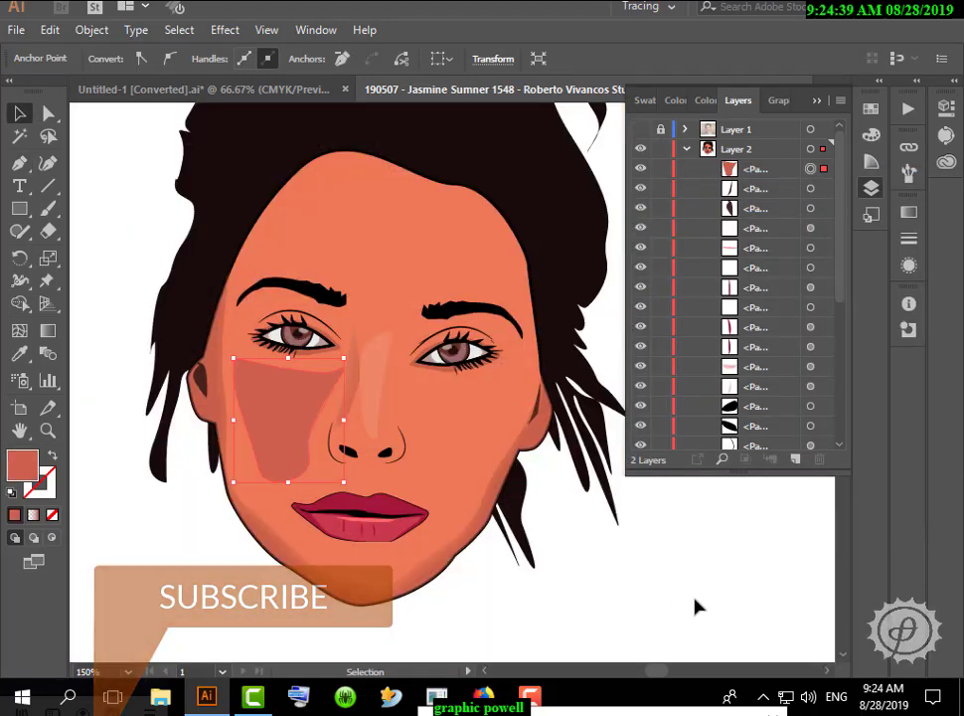
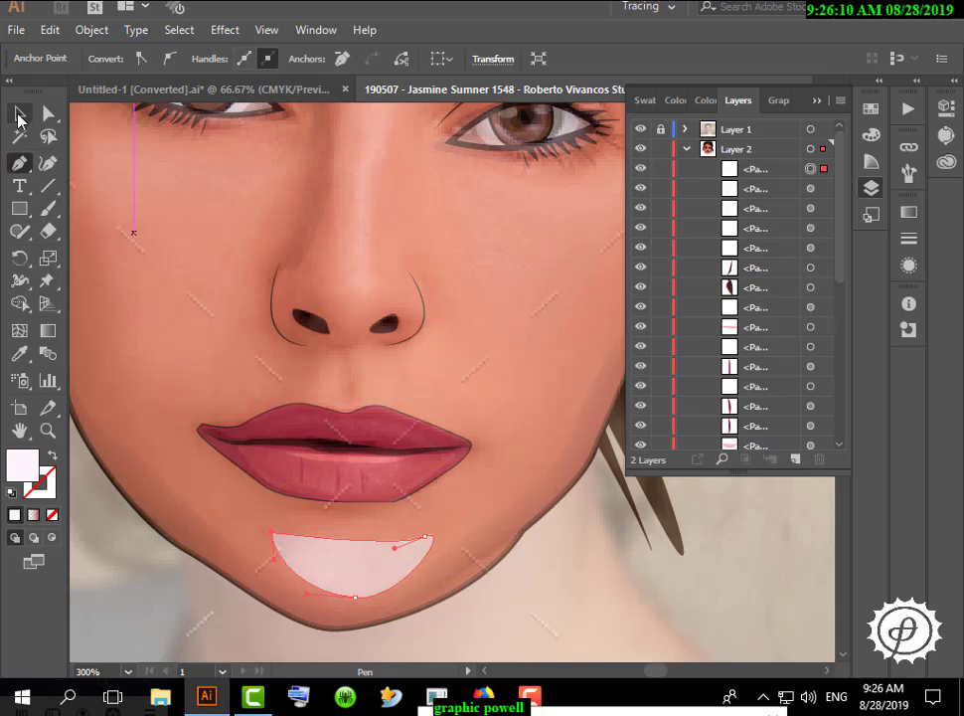
Copy the cheek highlight's appearance to the chin shape with the Eyedropper tool and deselect it
{"action": "left_click", "coordinate": [18, 114]}
{"action": "left_click", "coordinate": [22, 354]}
{"action": "left_click", "coordinate": [179, 240]}
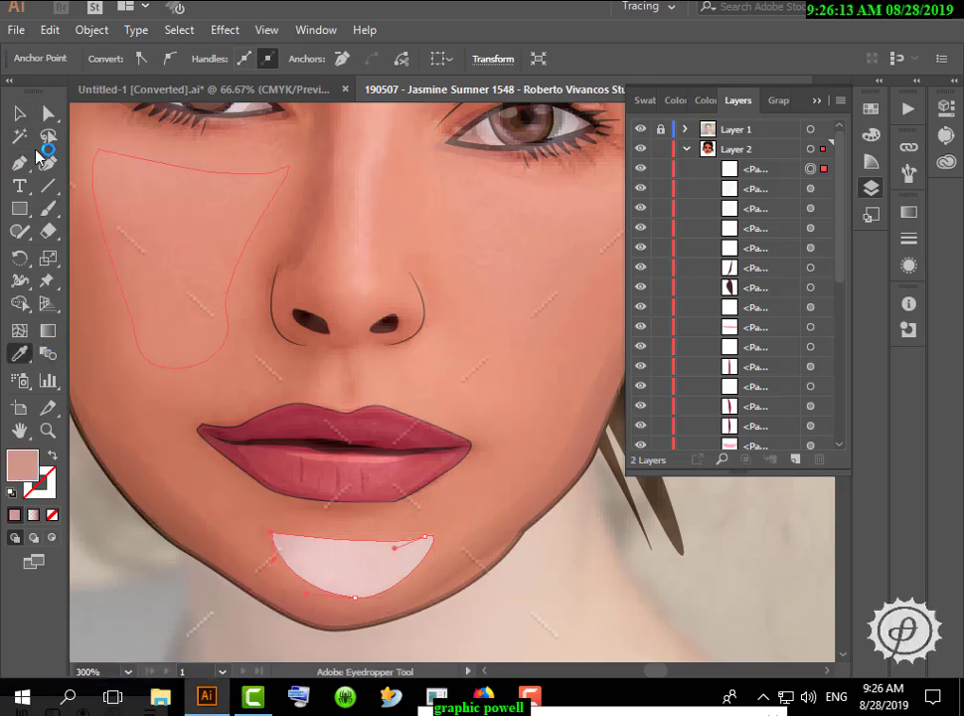
{"action": "key", "text": "v"}
{"action": "key", "text": "ctrl+shift+a"}
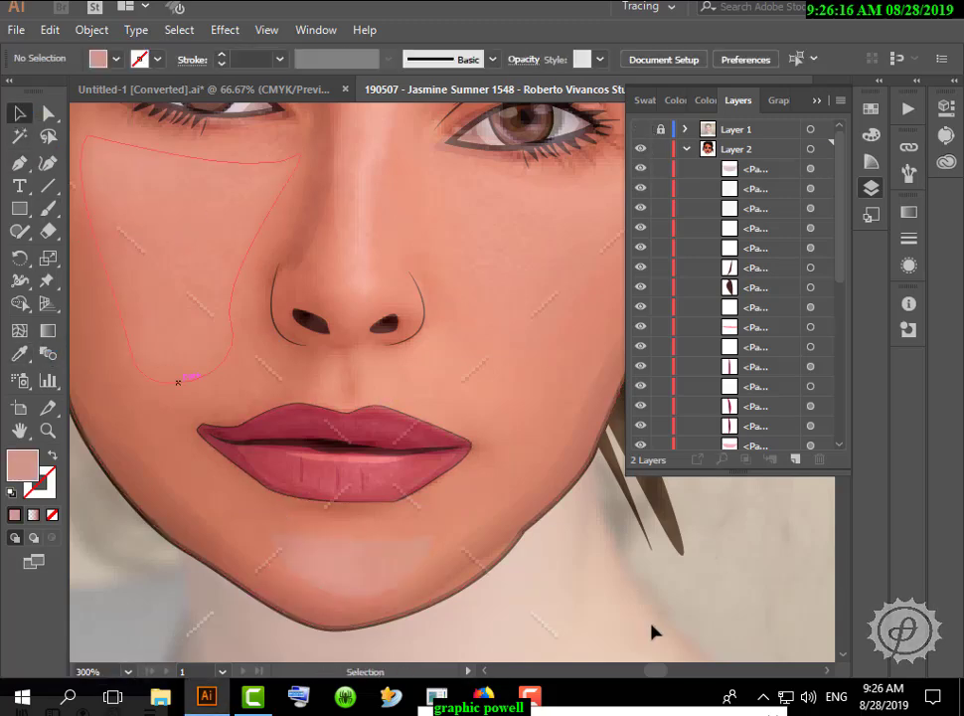
Nudge the chin highlight slightly to centre it under the lips and check it against the reference photo on Layer 1
{"action": "scroll", "coordinate": [585, 599], "scroll_direction": "down", "scroll_amount": 3}
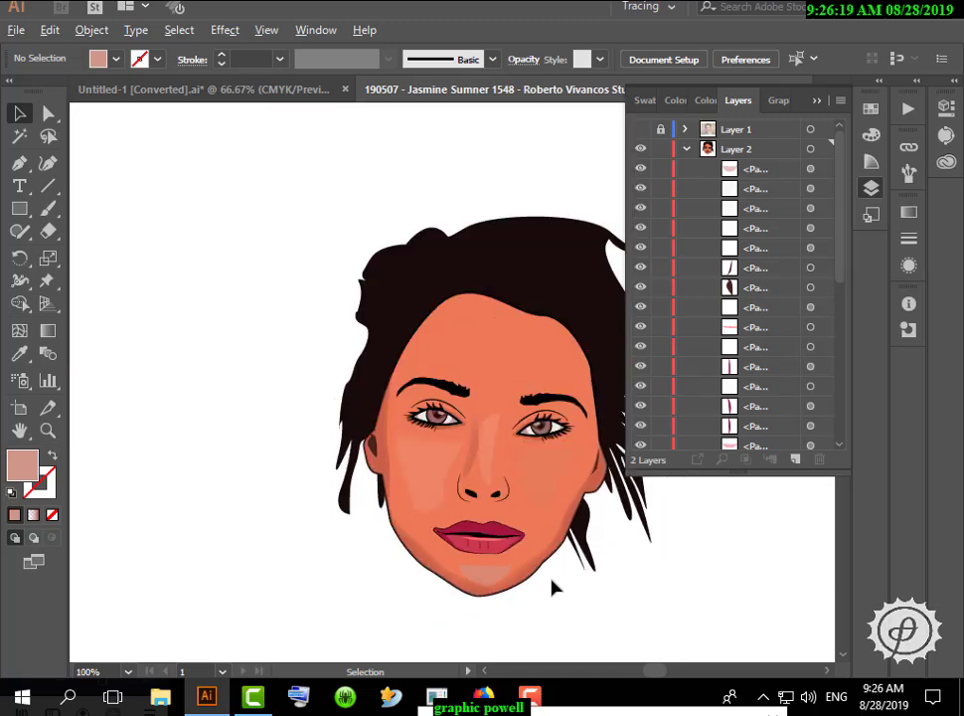
{"action": "scroll", "coordinate": [554, 587], "scroll_direction": "up", "scroll_amount": 1}
{"action": "left_click_drag", "start_coordinate": [453, 575], "coordinate": [445, 570]}
{"action": "left_click", "coordinate": [640, 130]}
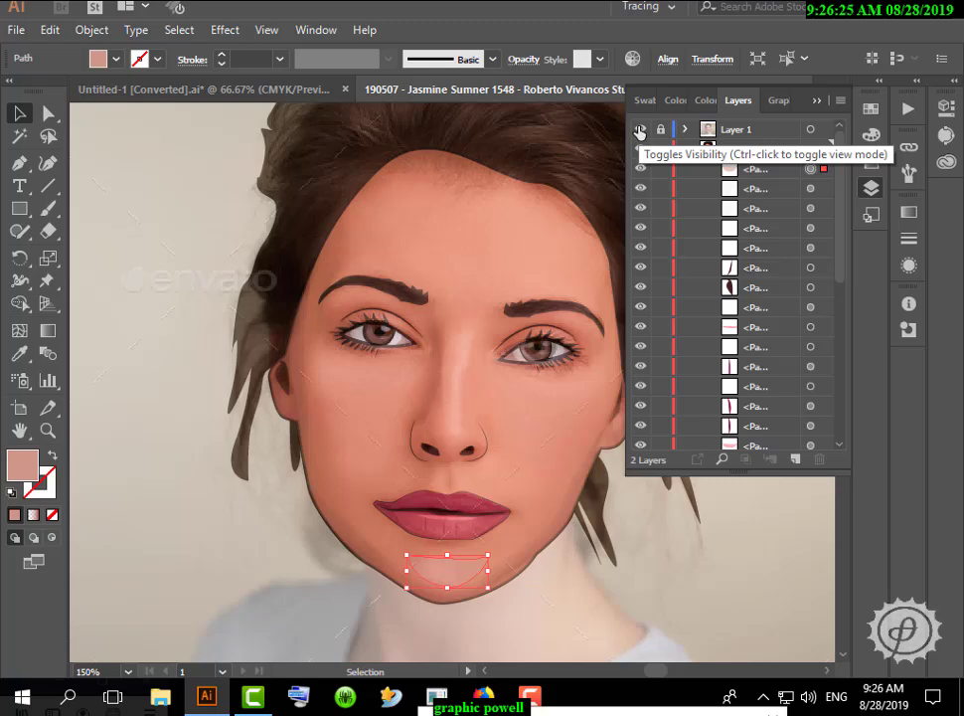
{"action": "left_click", "coordinate": [640, 130]}
Isolate the lip path and draw a closed shadow shape along the underside of the lower lip with the Pen tool
{"action": "scroll", "coordinate": [491, 565], "scroll_direction": "up", "scroll_amount": 3}
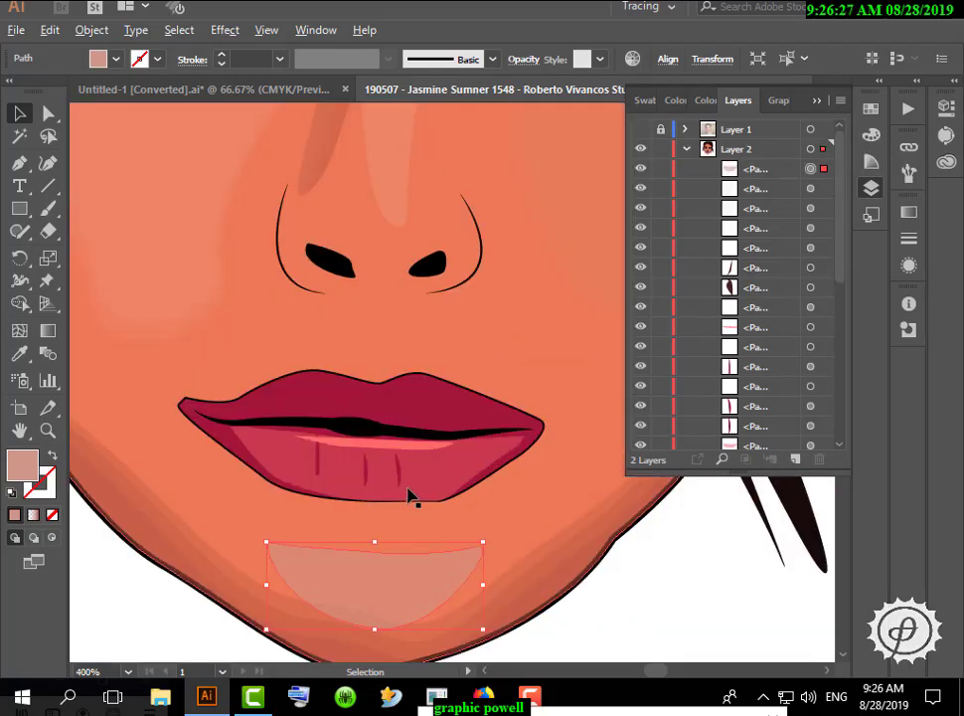
{"action": "double_click", "coordinate": [493, 425]}
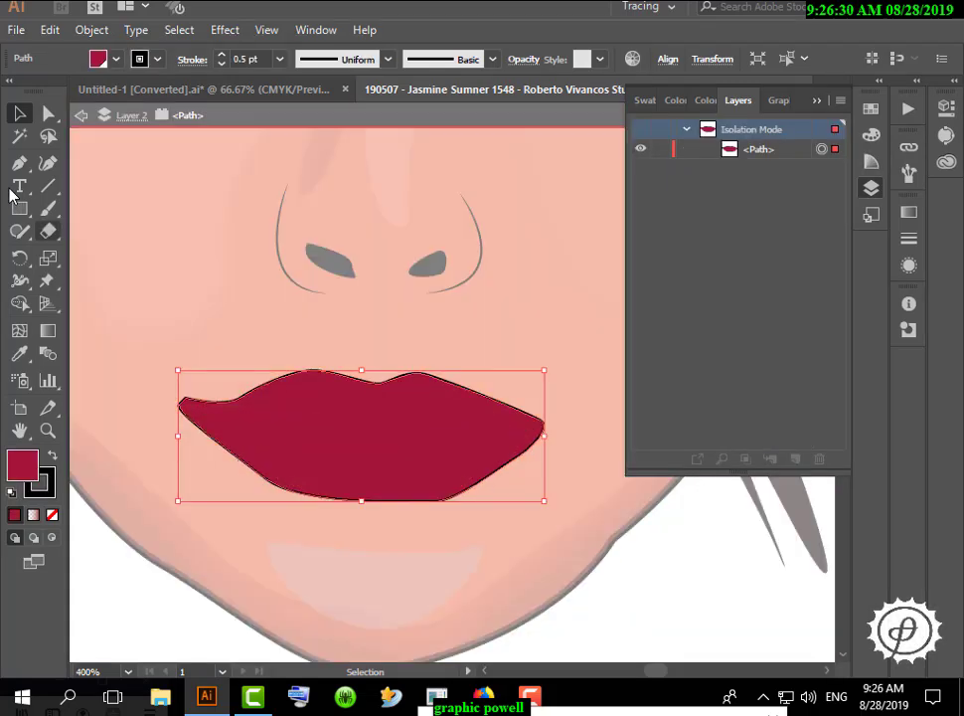
{"action": "left_click", "coordinate": [20, 162]}
{"action": "left_click", "coordinate": [297, 486]}
{"action": "left_click_drag", "start_coordinate": [356, 513], "coordinate": [408, 488]}
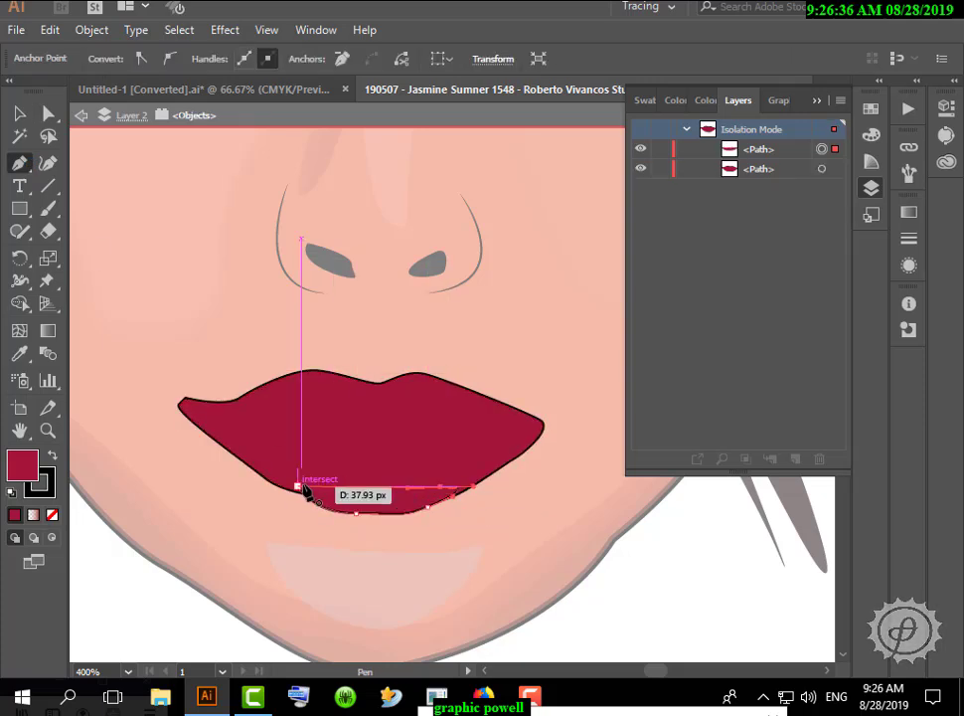
{"action": "left_click", "coordinate": [301, 487]}
Fill the lower-lip shadow with 5E0D26 and move it beneath the lip path in the stacking order
{"action": "double_click", "coordinate": [21, 465]}
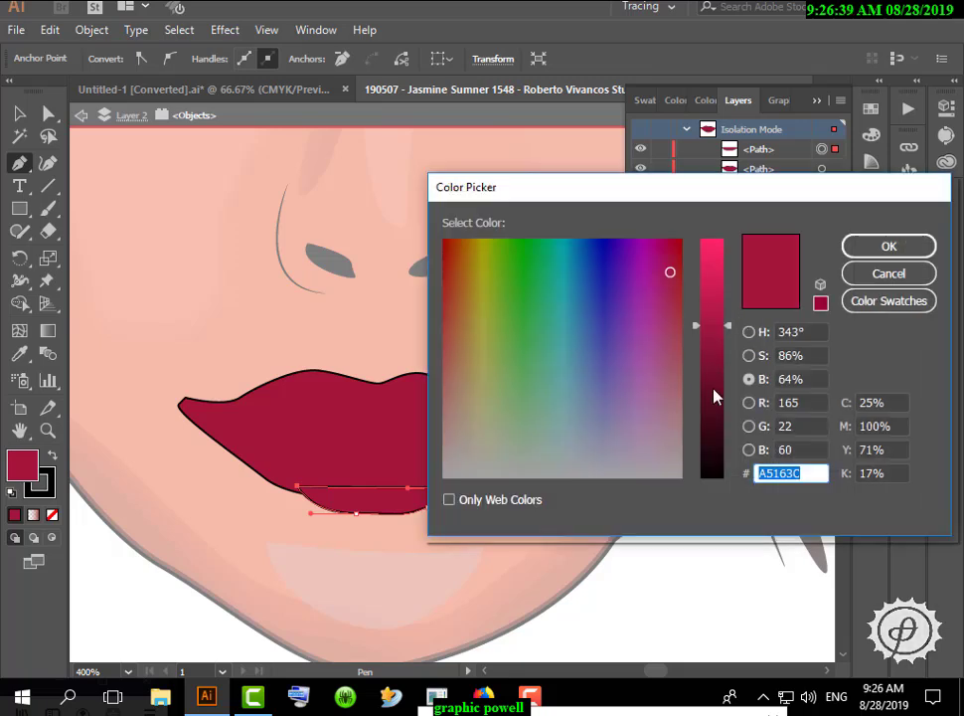
{"action": "left_click", "coordinate": [717, 394]}
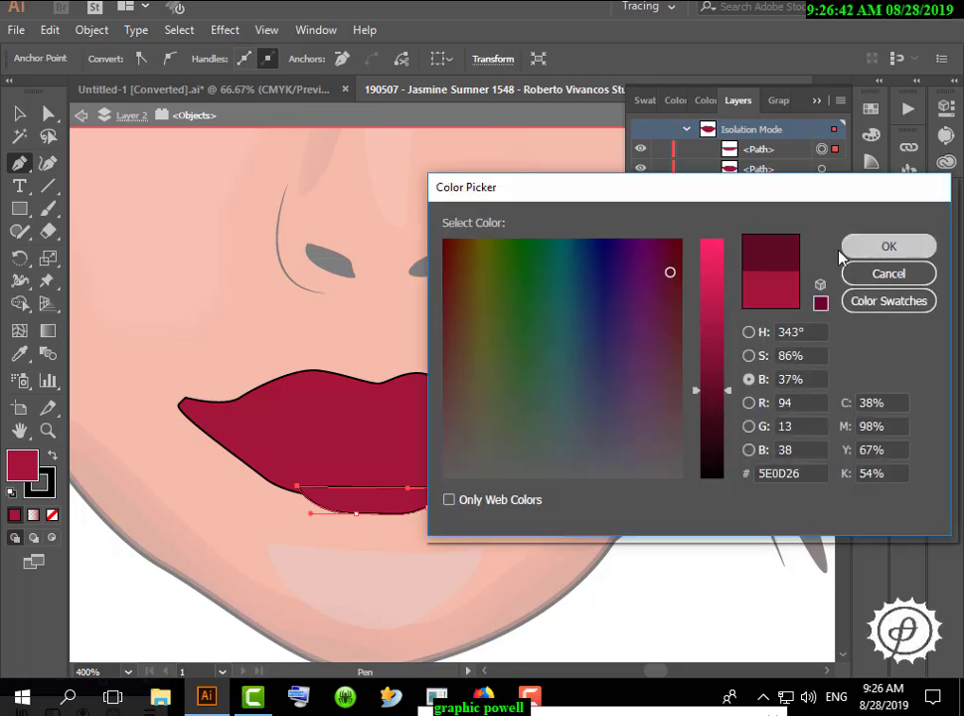
{"action": "left_click", "coordinate": [881, 248]}
{"action": "left_click", "coordinate": [22, 114]}
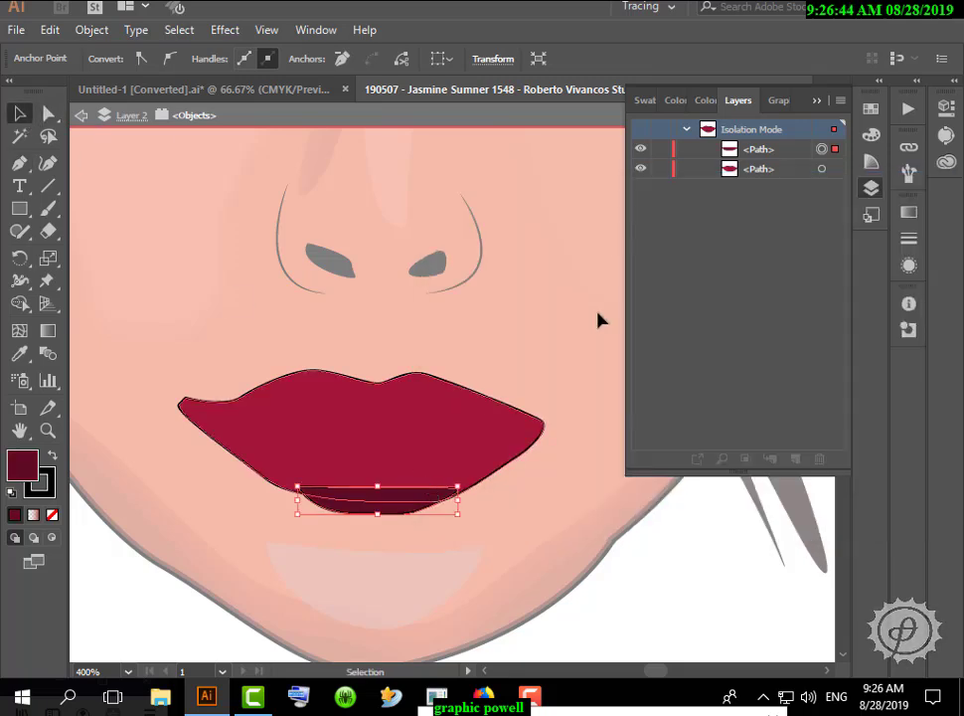
{"action": "left_click", "coordinate": [753, 151]}
{"action": "left_click_drag", "start_coordinate": [755, 177], "coordinate": [755, 175]}
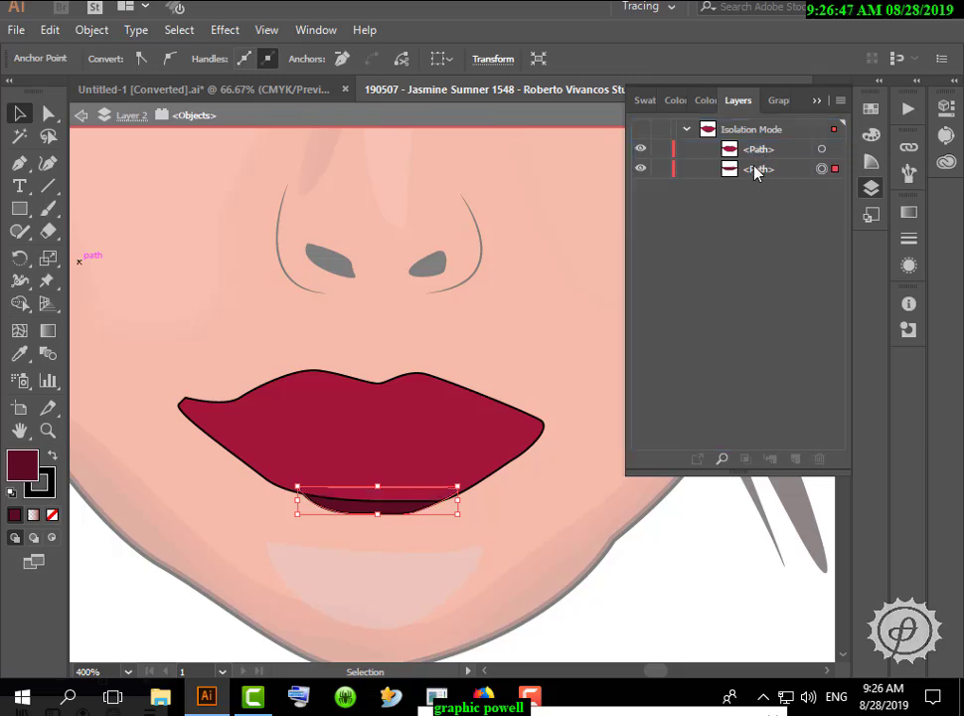
Set the lower-lip shadow's stroke to 0 pt and leave isolation mode
{"action": "left_click", "coordinate": [394, 512]}
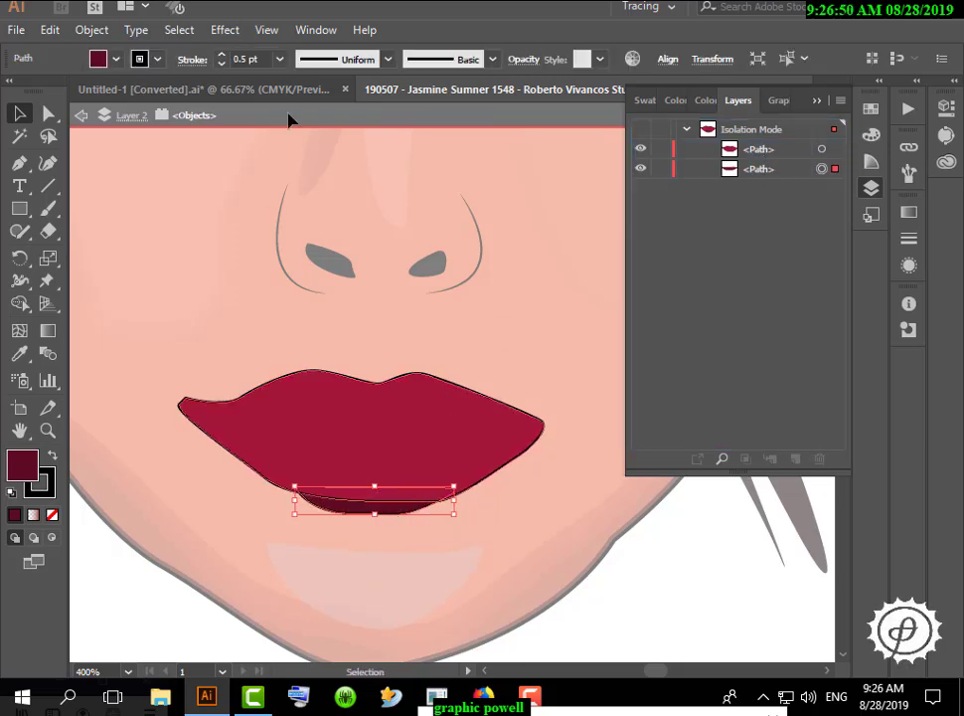
{"action": "left_click", "coordinate": [219, 64]}
{"action": "left_click", "coordinate": [597, 270]}
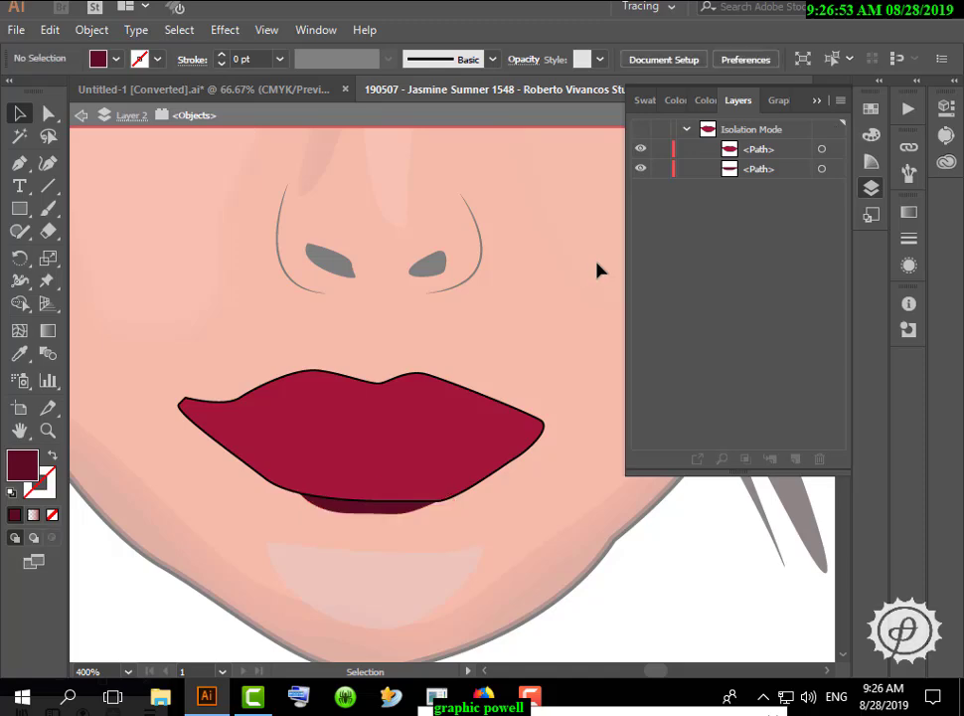
{"action": "double_click", "coordinate": [597, 269]}
{"action": "scroll", "coordinate": [502, 402], "scroll_direction": "down", "scroll_amount": 3}
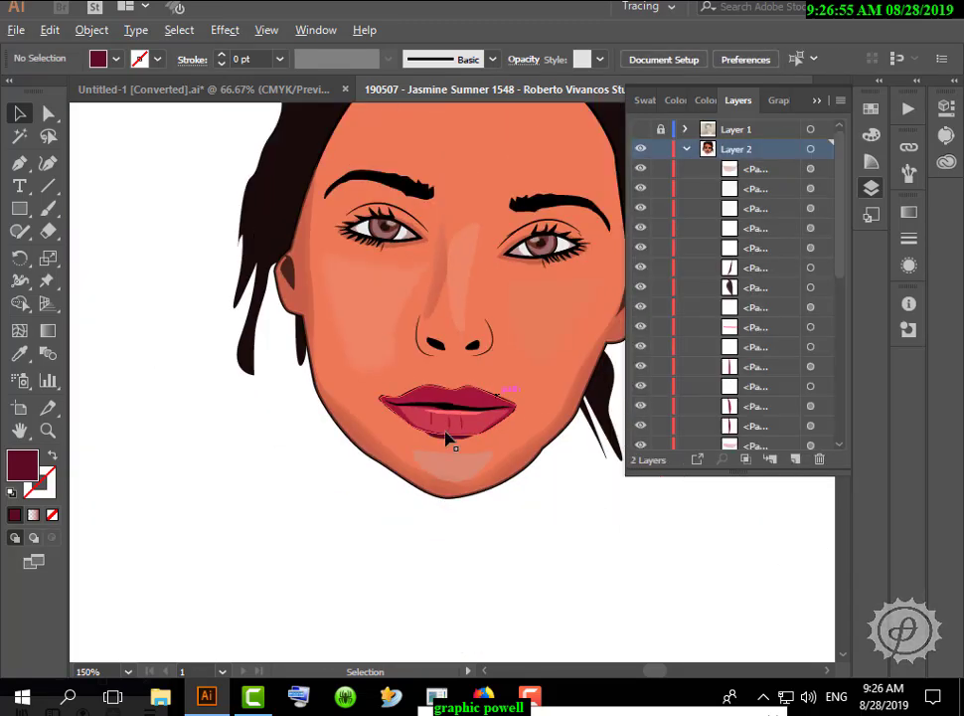
Recolour the lower-lip shadow with the dark brown fill of the ear shadow using the Eyedropper tool
{"action": "left_click", "coordinate": [452, 438]}
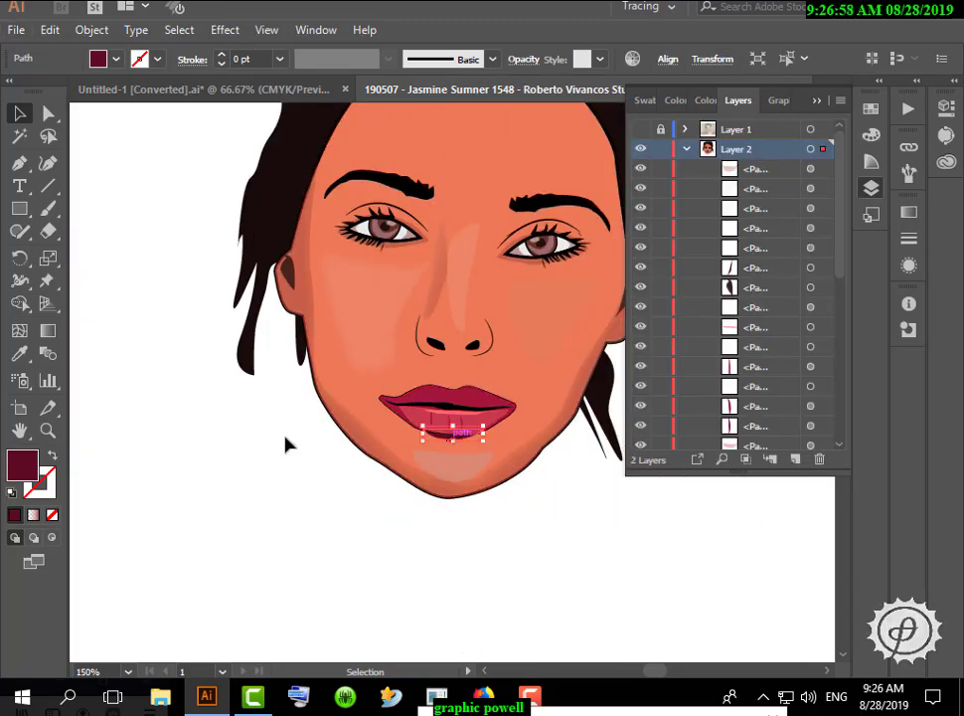
{"action": "left_click", "coordinate": [20, 351]}
{"action": "left_click", "coordinate": [291, 271]}
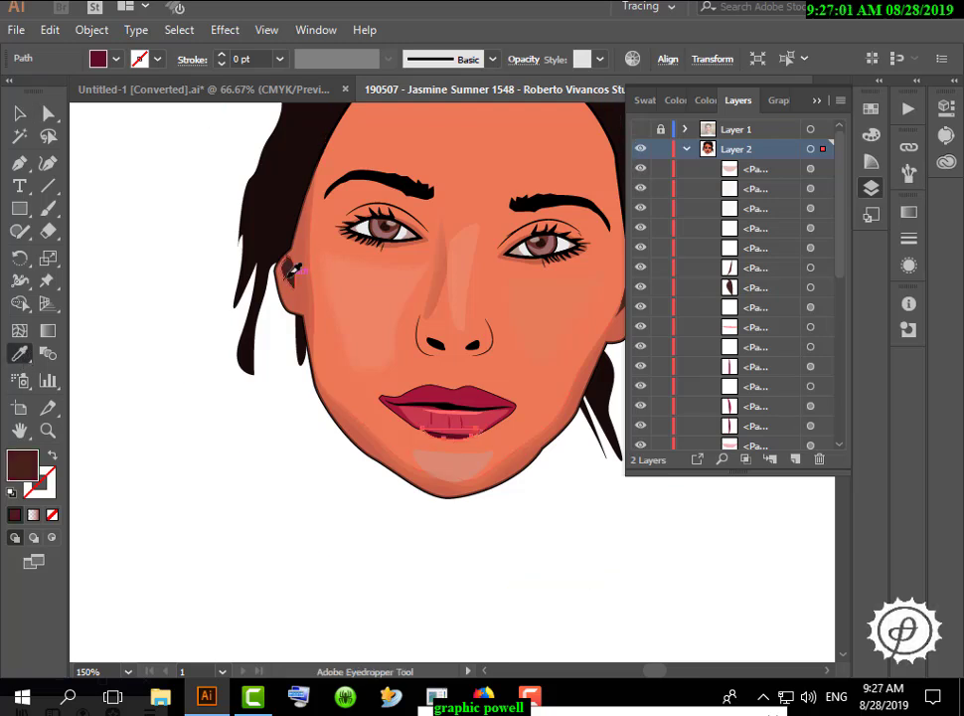
Lighten the lower-lip shadow's fill from dark brown to a medium reddish brown
{"action": "left_click", "coordinate": [20, 114]}
{"action": "left_click", "coordinate": [202, 169]}
{"action": "scroll", "coordinate": [201, 169], "scroll_direction": "down", "scroll_amount": 2}
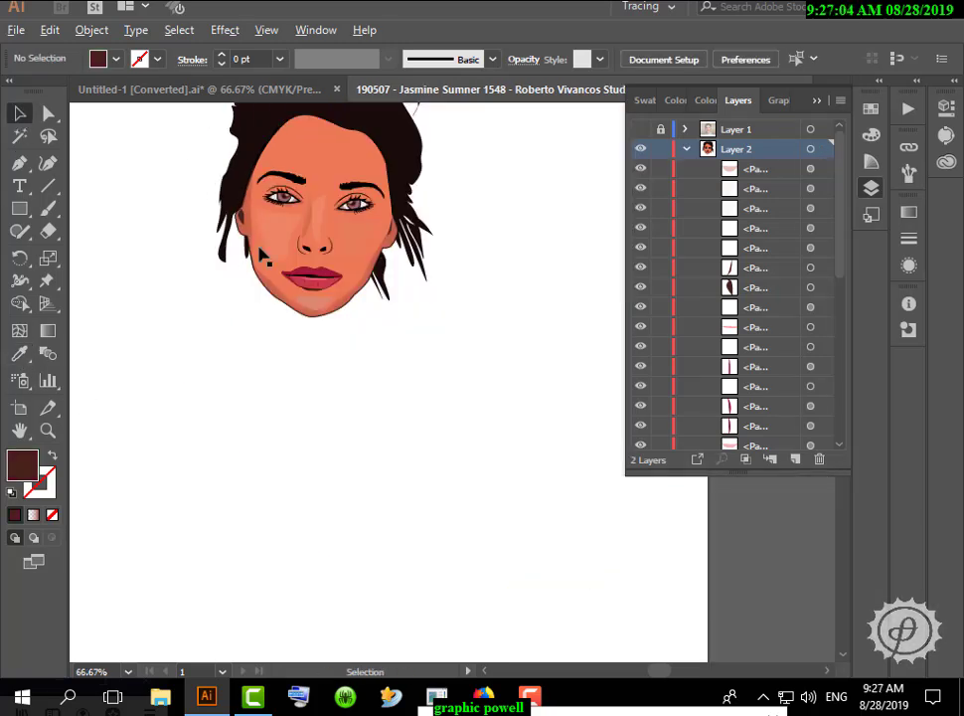
{"action": "scroll", "coordinate": [460, 355], "scroll_direction": "up", "scroll_amount": 1}
{"action": "scroll", "coordinate": [550, 311], "scroll_direction": "up", "scroll_amount": 2}
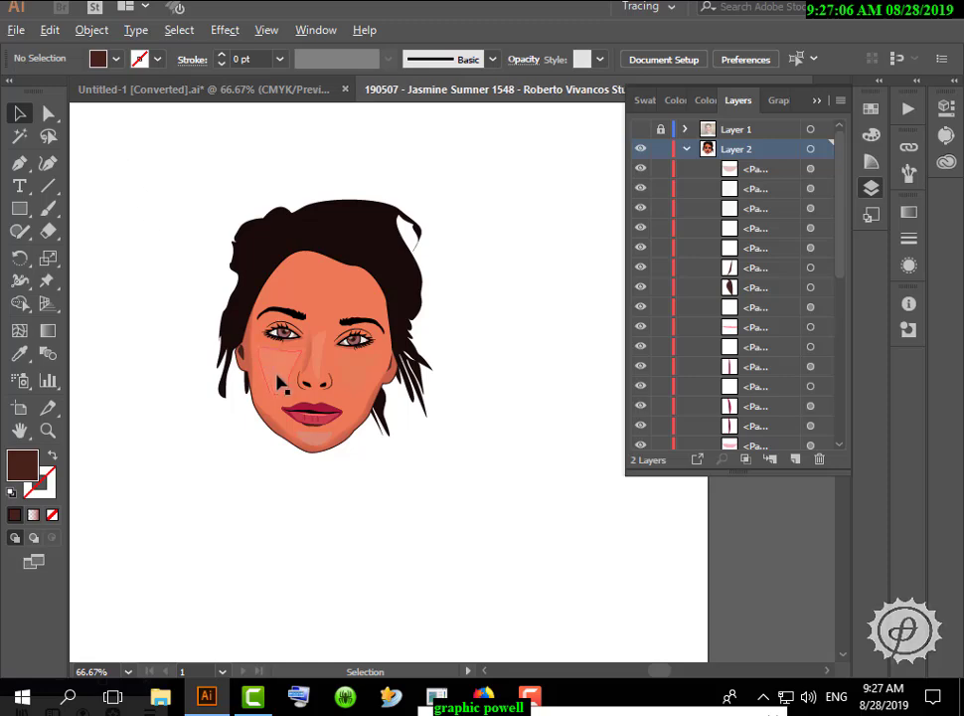
{"action": "scroll", "coordinate": [279, 382], "scroll_direction": "up", "scroll_amount": 3}
{"action": "left_click", "coordinate": [387, 525]}
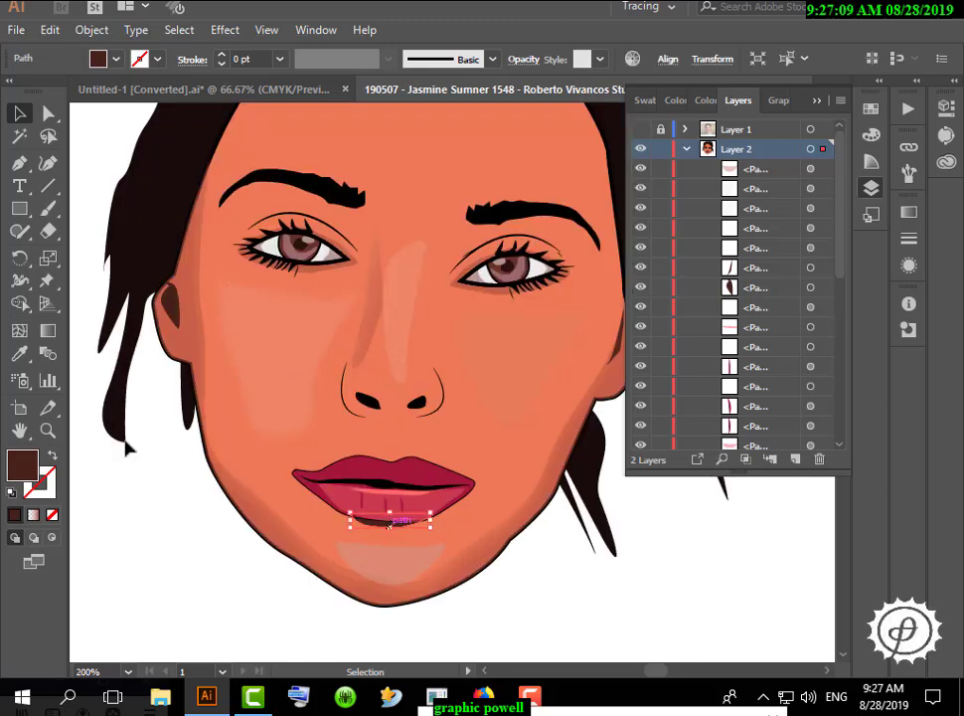
{"action": "double_click", "coordinate": [36, 472]}
{"action": "left_click_drag", "start_coordinate": [718, 378], "coordinate": [717, 358]}
{"action": "left_click", "coordinate": [883, 246]}
{"action": "left_click", "coordinate": [105, 166]}
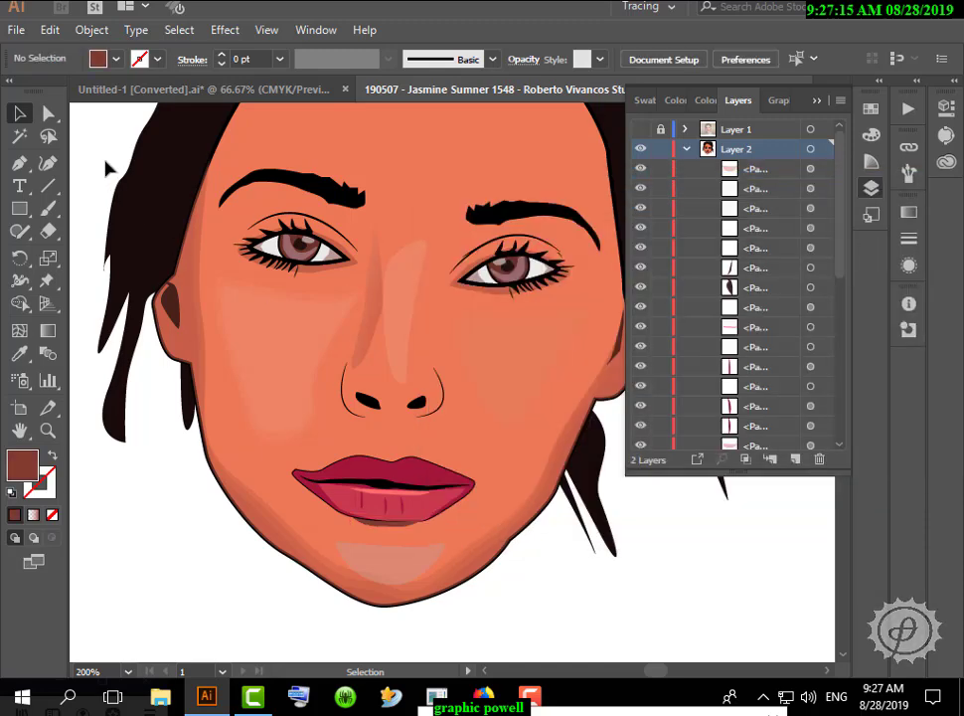
Duplicate the chin highlight in front of itself and scale the copy down slightly inside the original
{"action": "scroll", "coordinate": [161, 209], "scroll_direction": "down", "scroll_amount": 3}
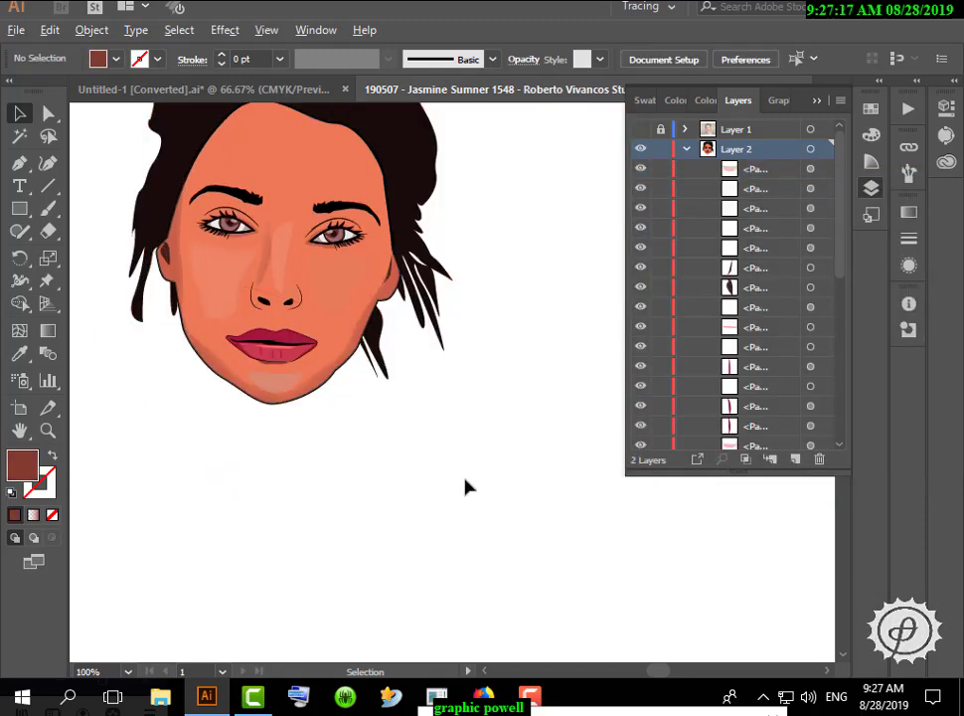
{"action": "scroll", "coordinate": [257, 411], "scroll_direction": "up", "scroll_amount": 3}
{"action": "left_click", "coordinate": [270, 381]}
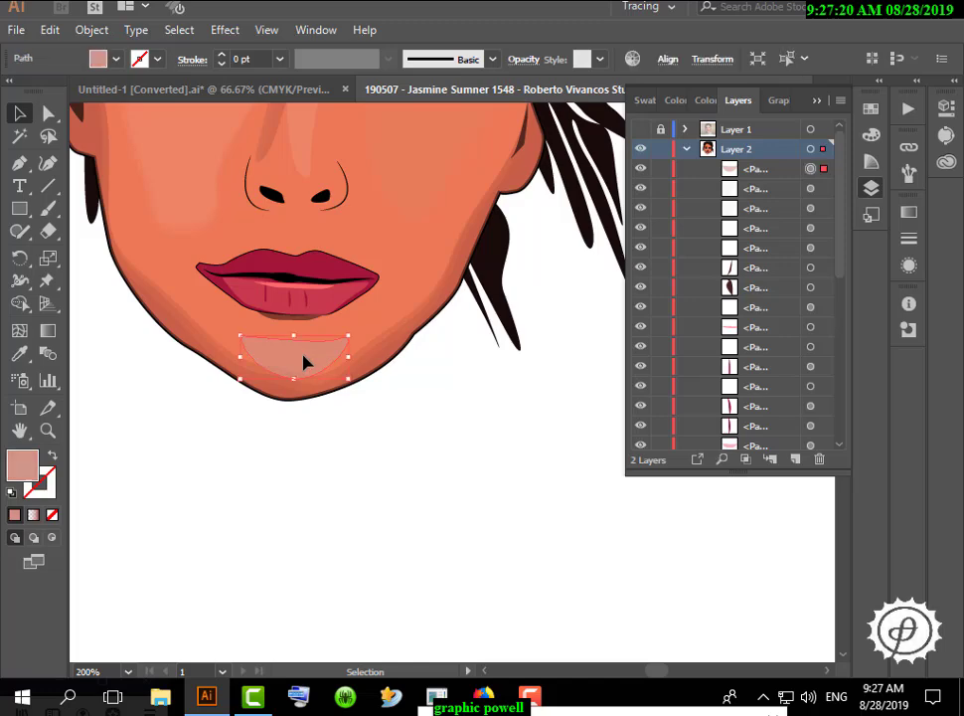
{"action": "left_click", "coordinate": [46, 30]}
{"action": "left_click", "coordinate": [83, 119]}
{"action": "left_click", "coordinate": [49, 30]}
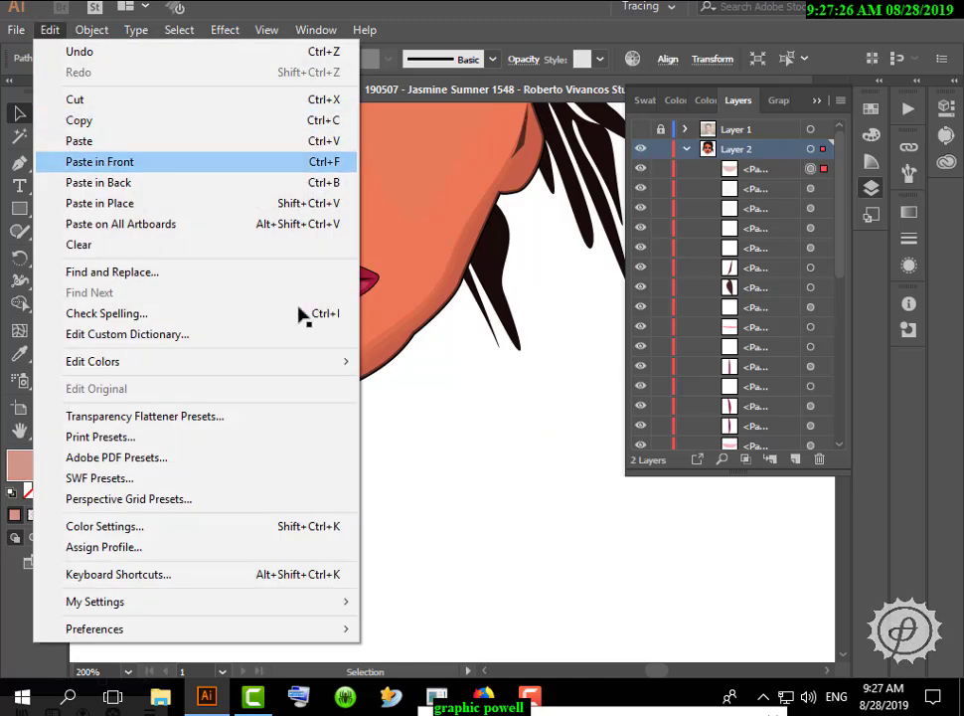
{"action": "left_click", "coordinate": [99, 161]}
{"action": "left_click_drag", "start_coordinate": [353, 382], "coordinate": [348, 375]}
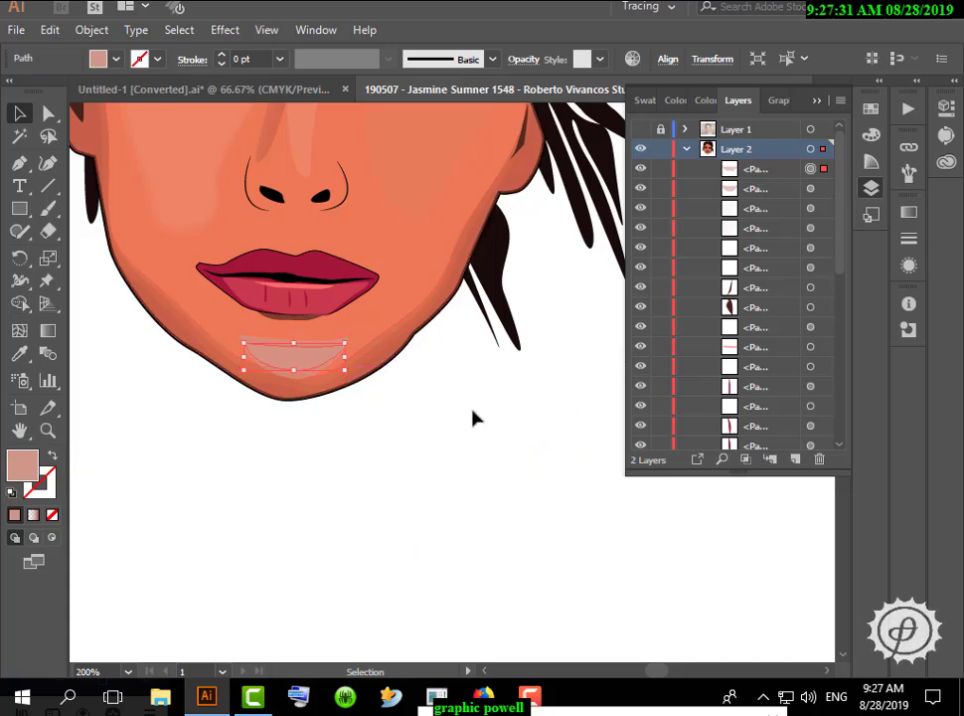
{"action": "left_click", "coordinate": [400, 395]}
Select both chin highlight shapes together and reduce their opacity to 27%
{"action": "scroll", "coordinate": [258, 378], "scroll_direction": "up", "scroll_amount": 4}
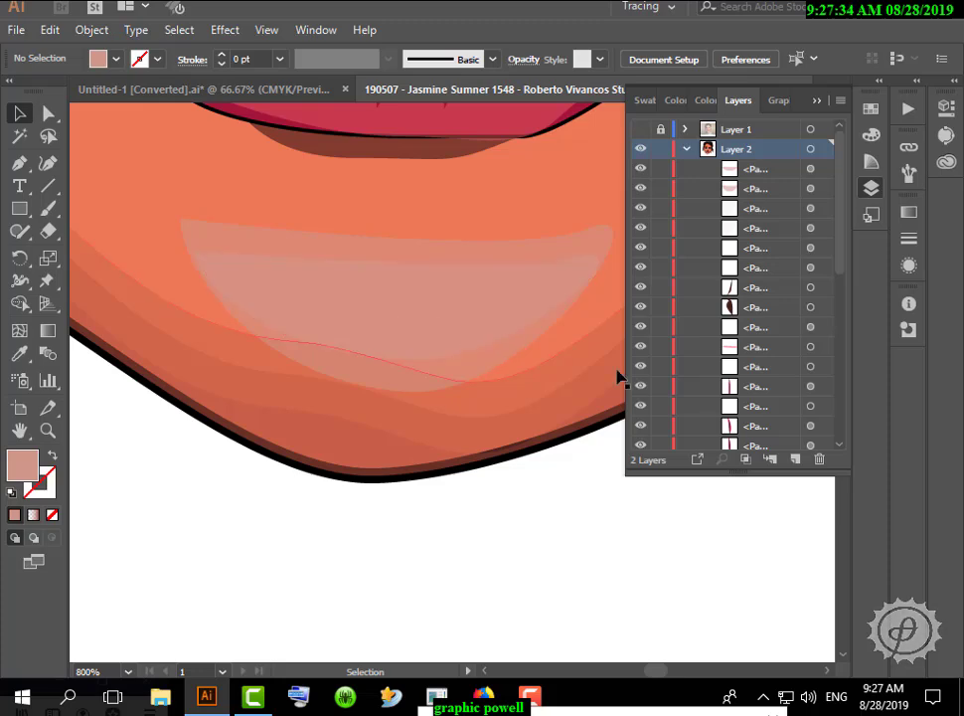
{"action": "left_click", "coordinate": [472, 331]}
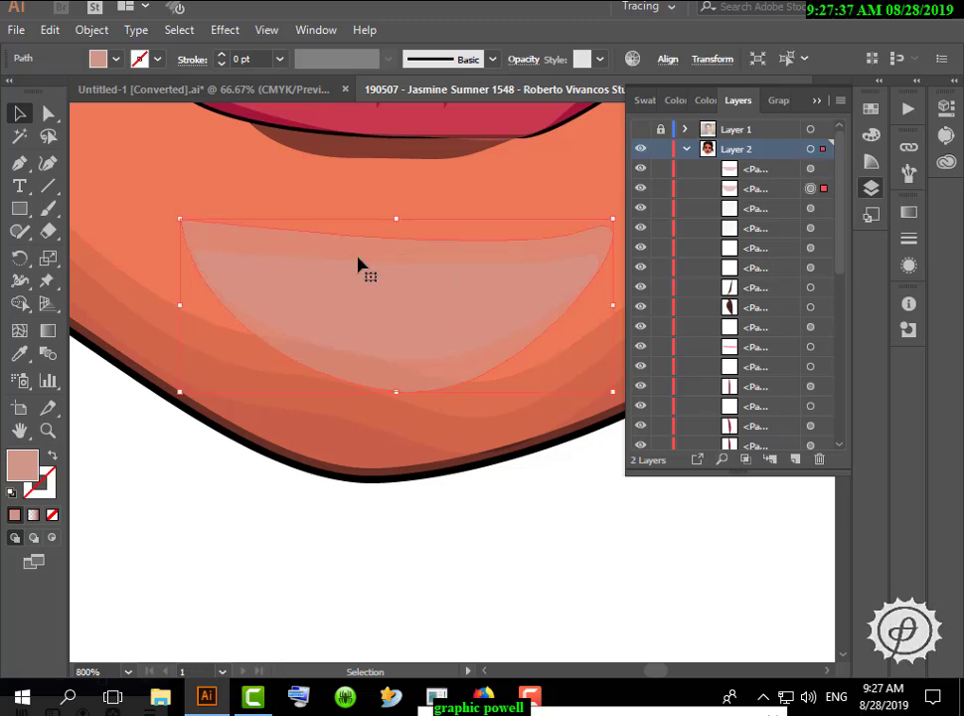
{"action": "left_click", "coordinate": [540, 594]}
{"action": "scroll", "coordinate": [540, 591], "scroll_direction": "down", "scroll_amount": 5}
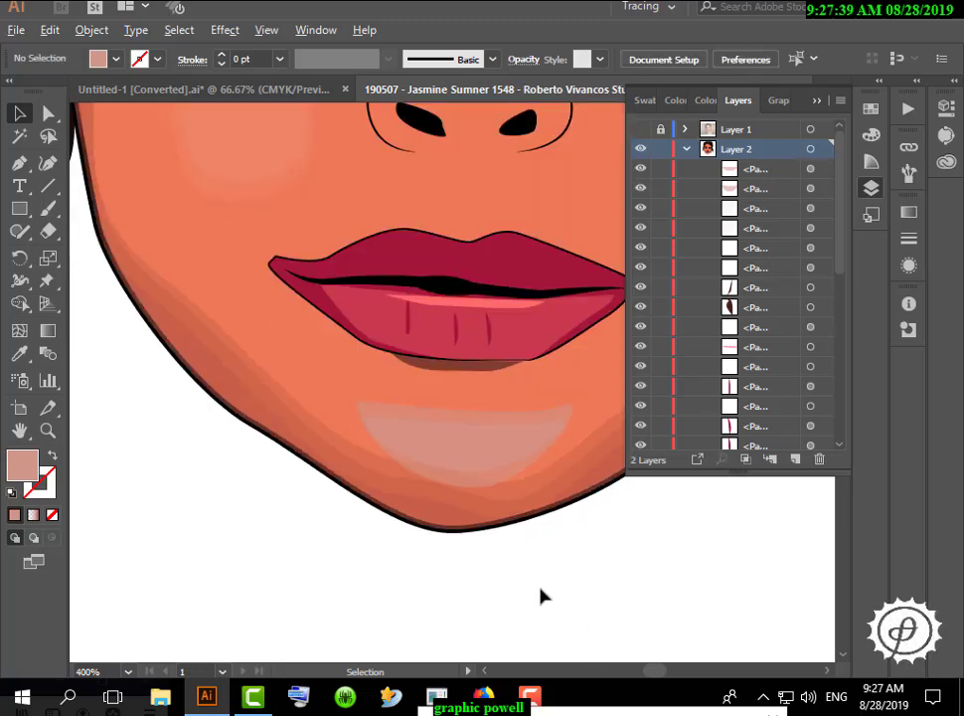
{"action": "left_click_drag", "start_coordinate": [629, 581], "coordinate": [498, 532]}
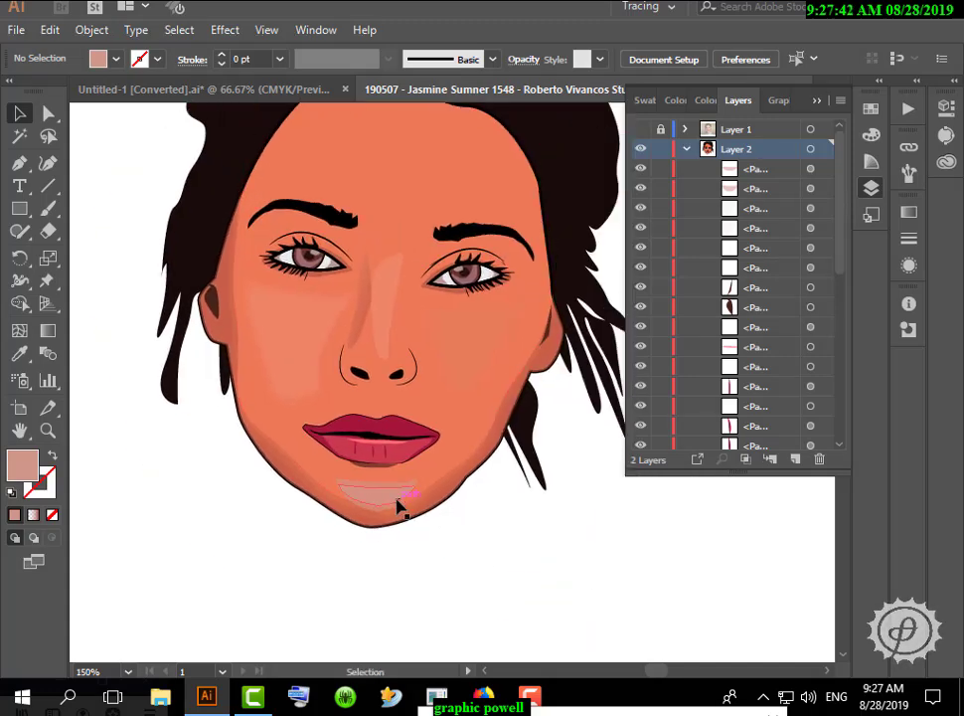
{"action": "left_click", "coordinate": [362, 488]}
{"action": "left_click", "coordinate": [353, 482], "text": "shift"}
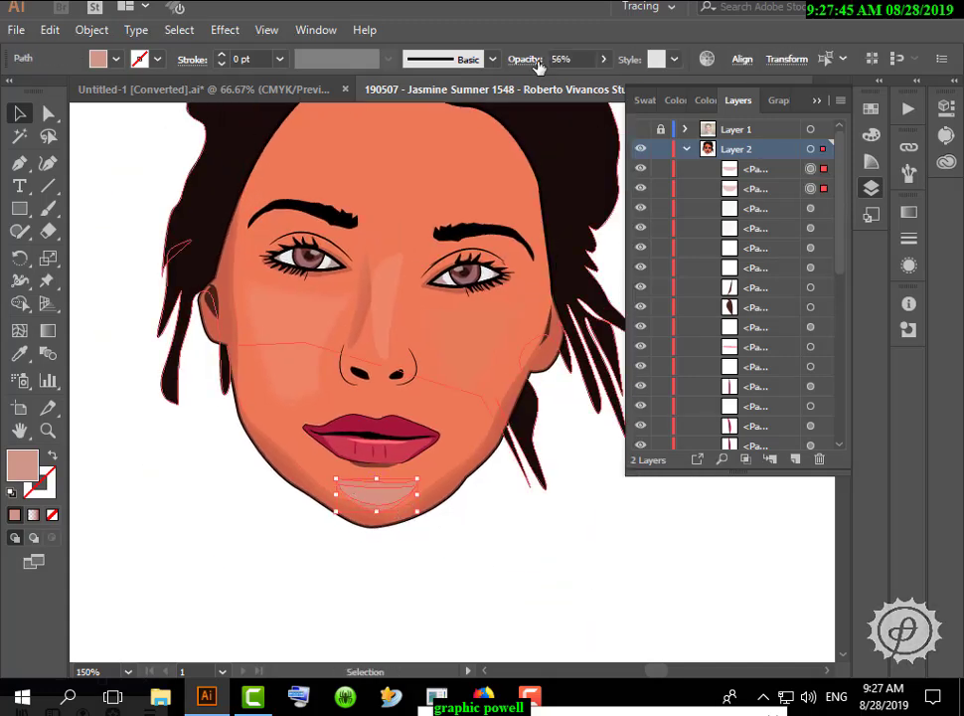
{"action": "left_click", "coordinate": [603, 59]}
{"action": "key", "text": "ctrl+minus"}
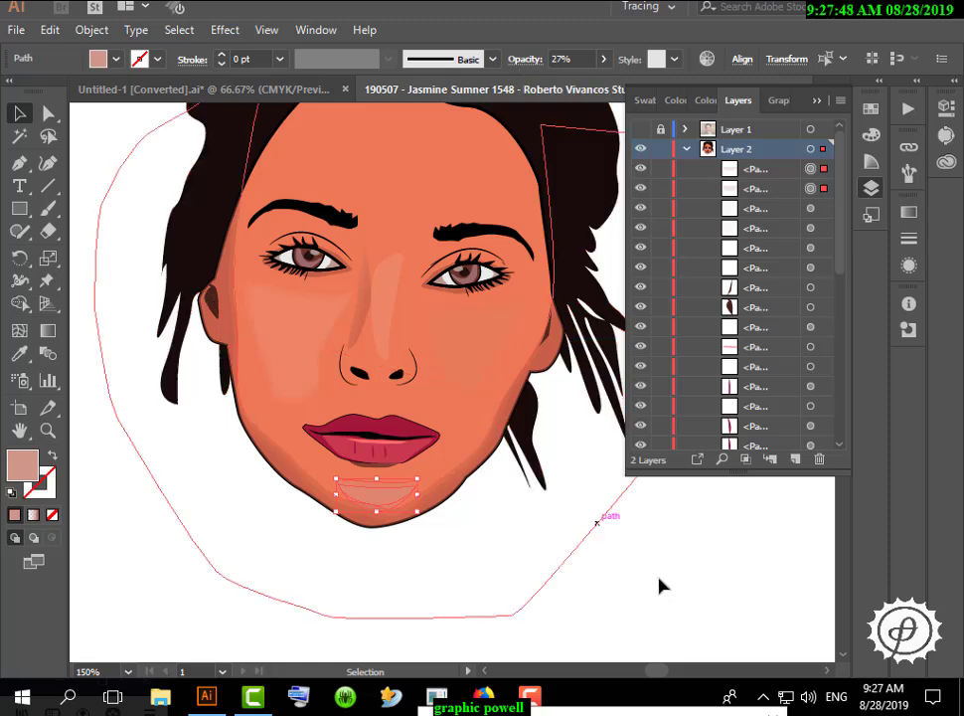
{"action": "left_click", "coordinate": [524, 434]}
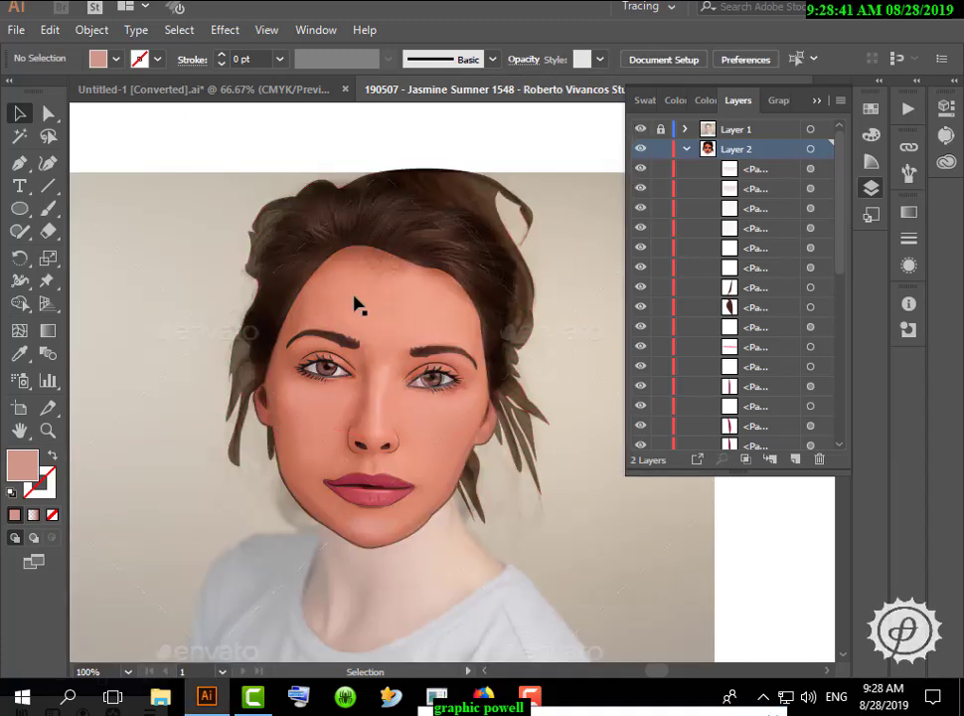
Draw a short curved highlight with the Pen tool between the left eyebrow and the upper eyelid
{"action": "scroll", "coordinate": [363, 306], "scroll_direction": "up", "scroll_amount": 1}
{"action": "left_click", "coordinate": [20, 164]}
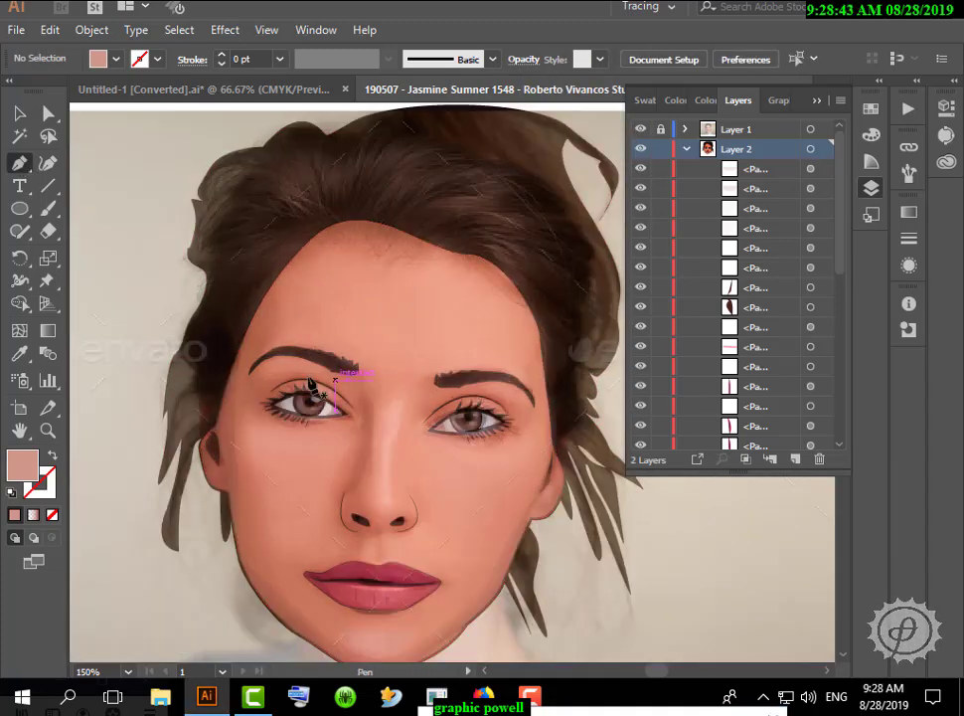
{"action": "left_click", "coordinate": [270, 379]}
{"action": "left_click_drag", "start_coordinate": [335, 379], "coordinate": [354, 395]}
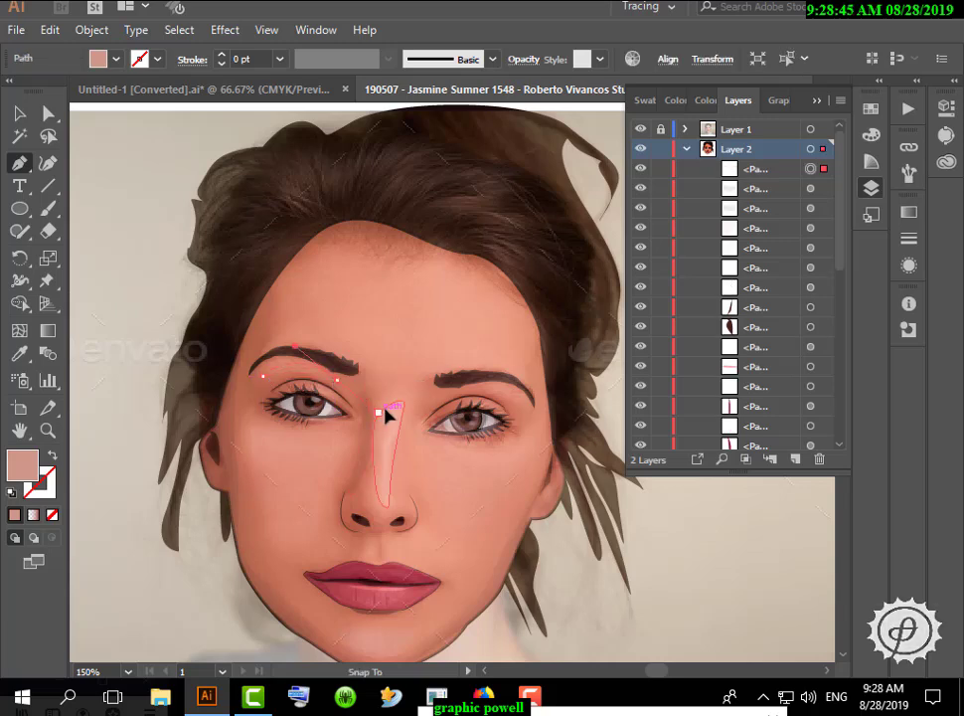
{"action": "left_click", "coordinate": [20, 114]}
{"action": "left_click", "coordinate": [103, 130]}
Draw a matching curved highlight with the Pen tool beneath the outer part of the right eyebrow
{"action": "left_click", "coordinate": [19, 163]}
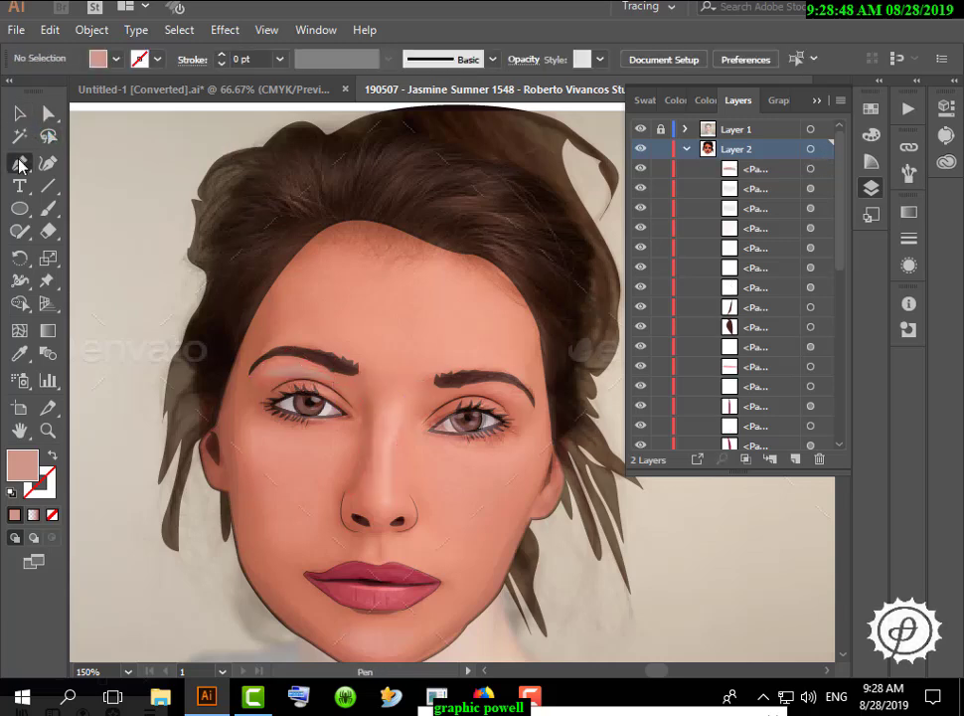
{"action": "left_click", "coordinate": [480, 388]}
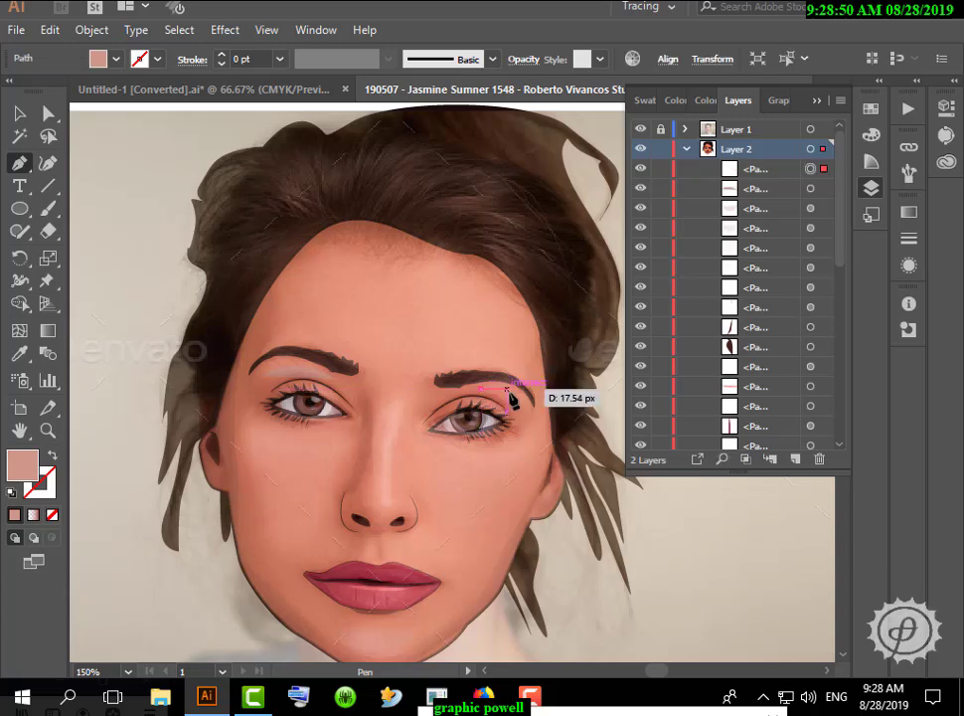
{"action": "left_click_drag", "start_coordinate": [524, 404], "coordinate": [535, 420]}
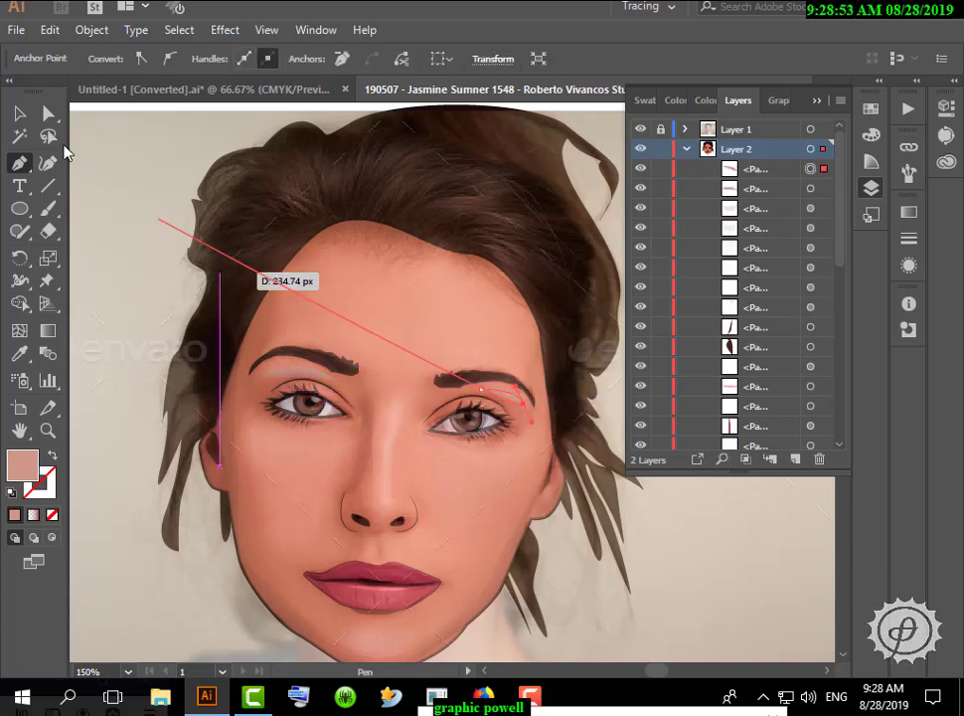
{"action": "left_click", "coordinate": [18, 116]}
Draw a closed, wide highlight shape across the forehead below the hairline with the Pen tool
{"action": "left_click", "coordinate": [20, 166]}
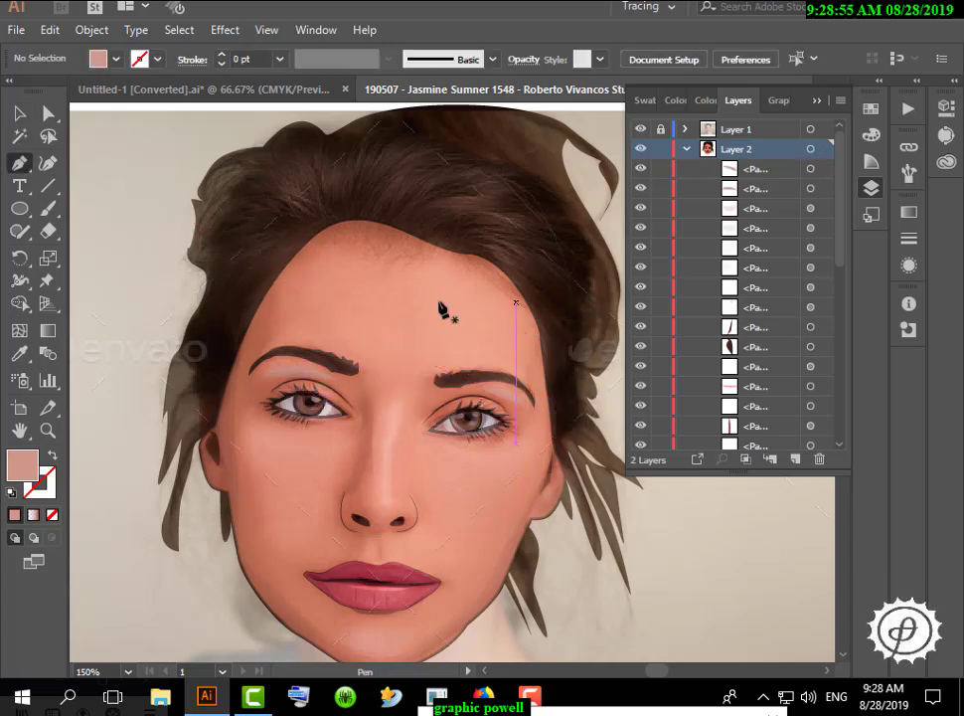
{"action": "left_click", "coordinate": [321, 261]}
{"action": "left_click", "coordinate": [497, 289]}
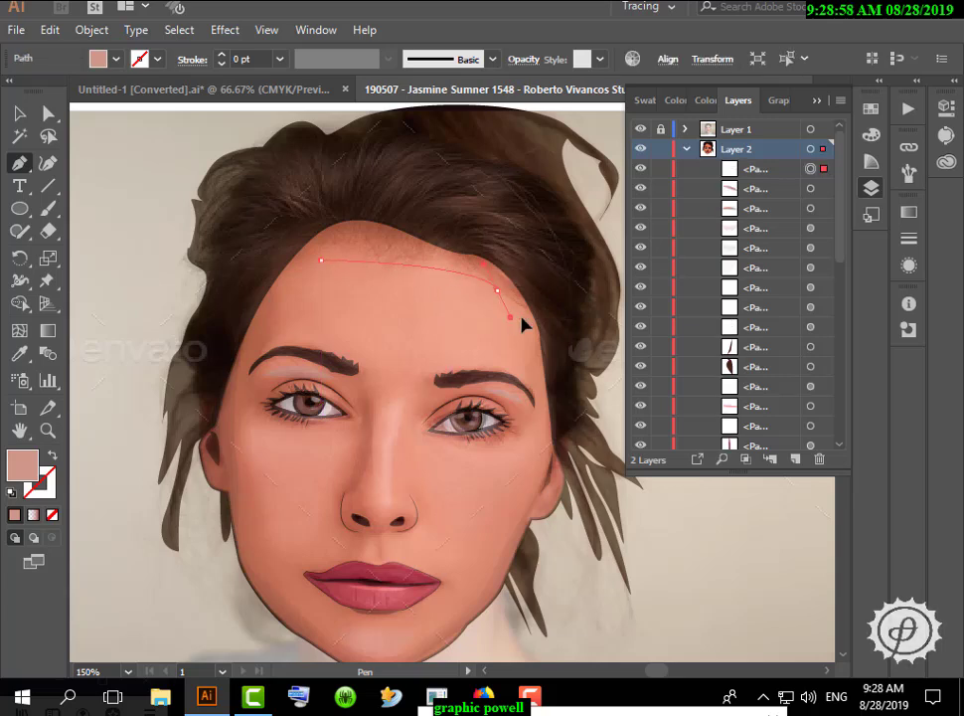
{"action": "left_click_drag", "start_coordinate": [512, 325], "coordinate": [463, 327]}
{"action": "left_click_drag", "start_coordinate": [397, 326], "coordinate": [348, 261]}
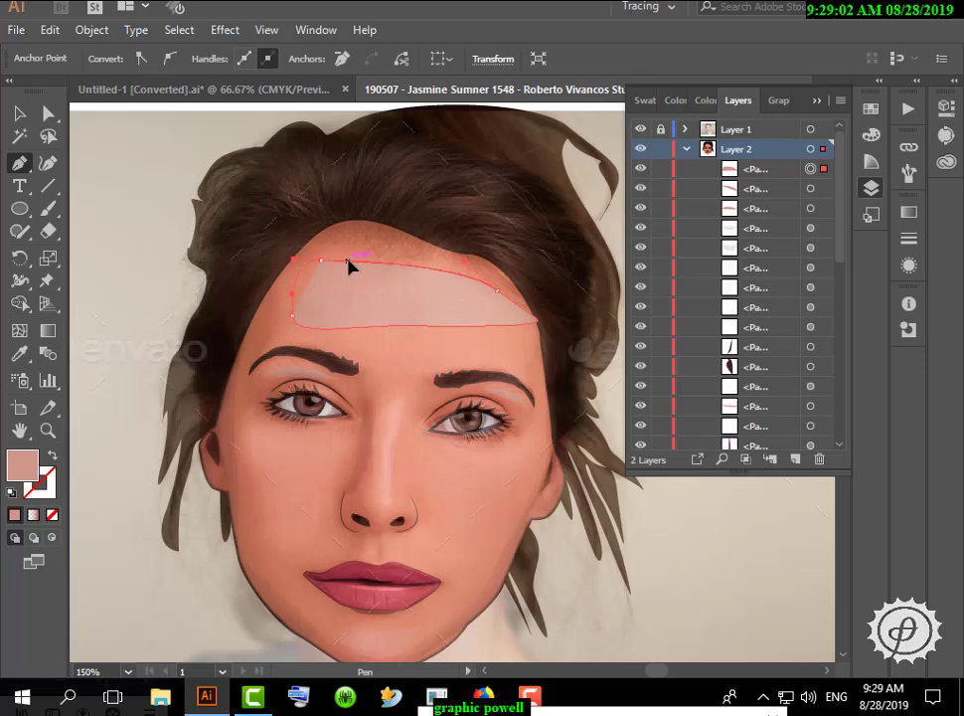
{"action": "key", "text": "v"}
{"action": "left_click", "coordinate": [95, 117]}
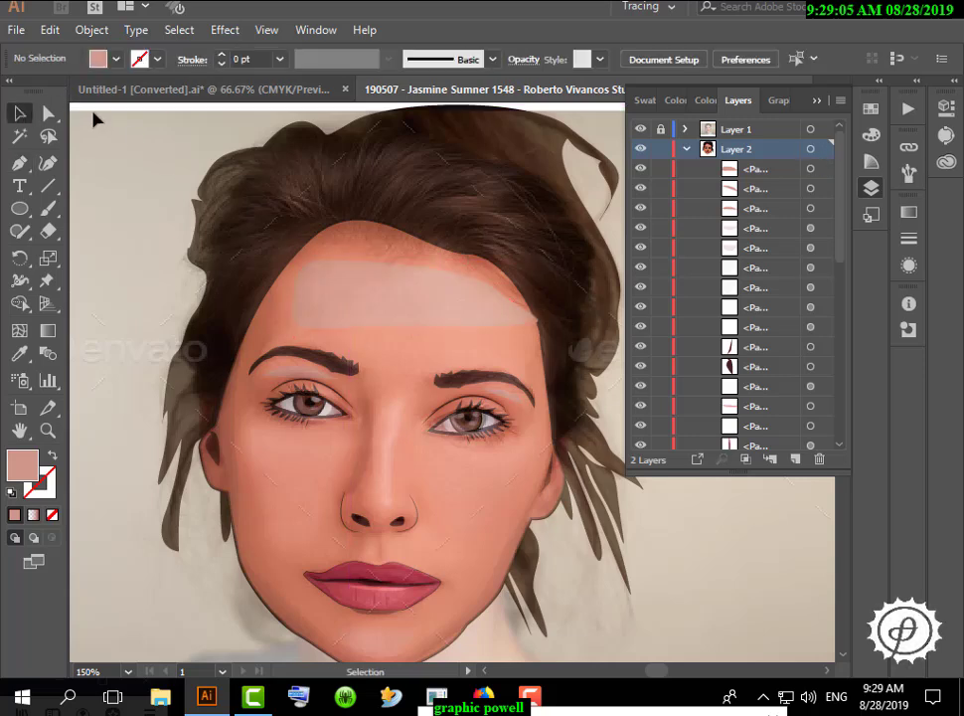
Hide the reference photo layer to check the new highlights on the artwork, and toggle it back
{"action": "scroll", "coordinate": [393, 469], "scroll_direction": "down", "scroll_amount": 1}
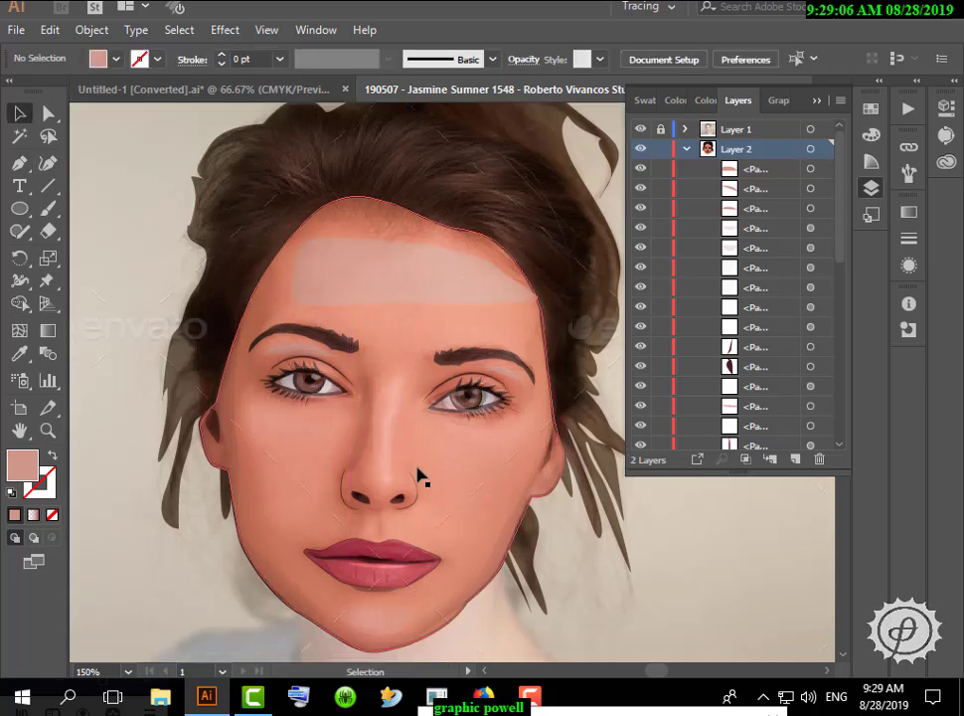
{"action": "left_click", "coordinate": [640, 129]}
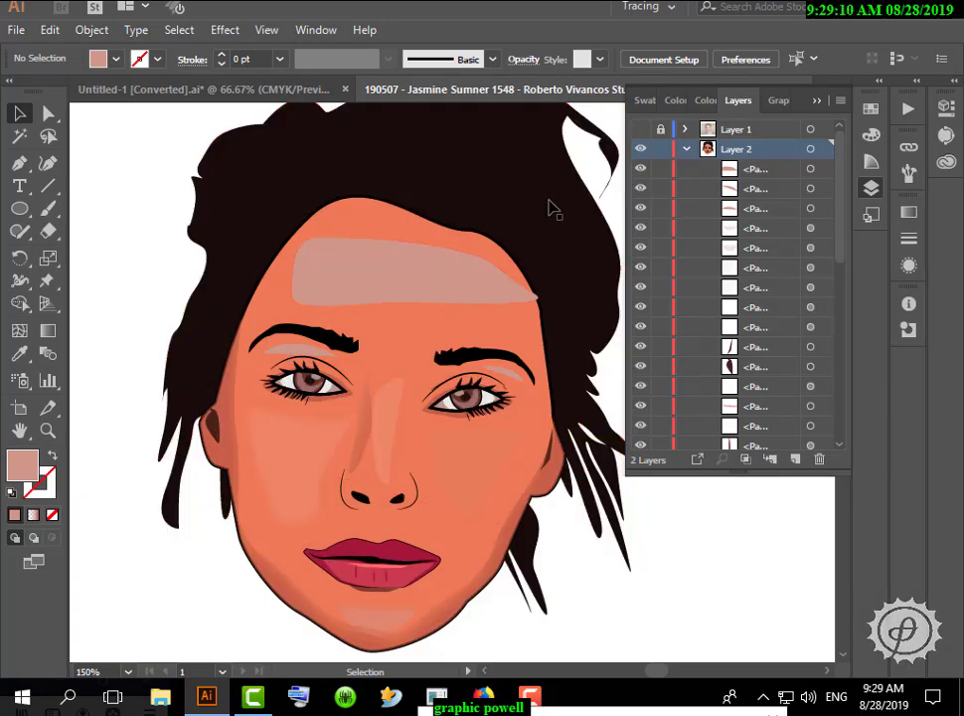
{"action": "left_click", "coordinate": [641, 130]}
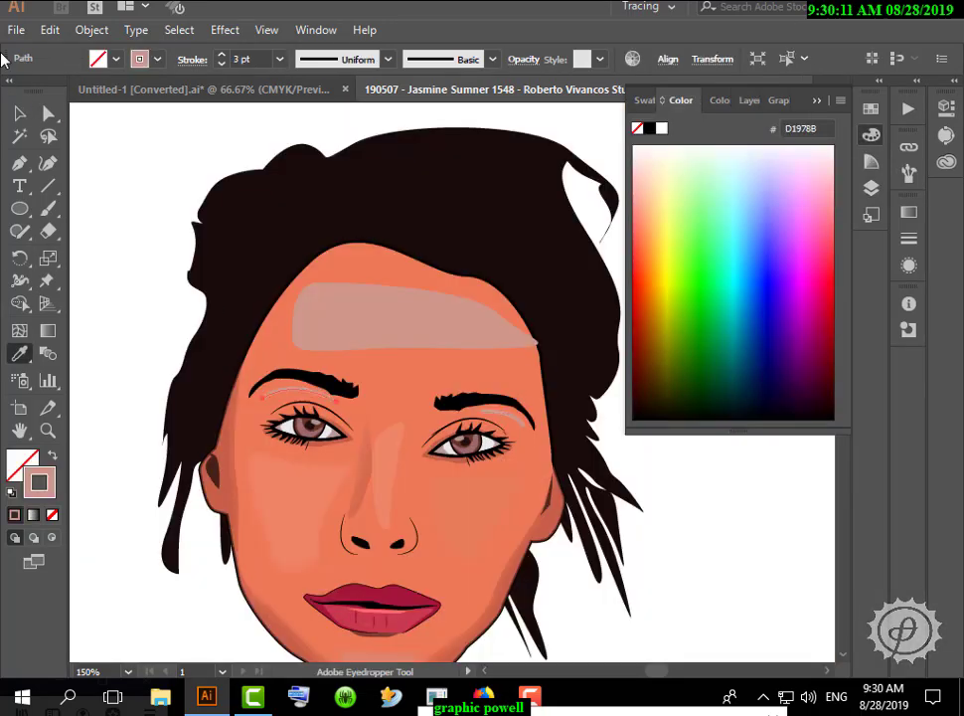
Set the left brow highlight's stroke to 5 pt and apply the width profile tapered at both ends
{"action": "left_click", "coordinate": [19, 112]}
{"action": "left_click", "coordinate": [321, 403]}
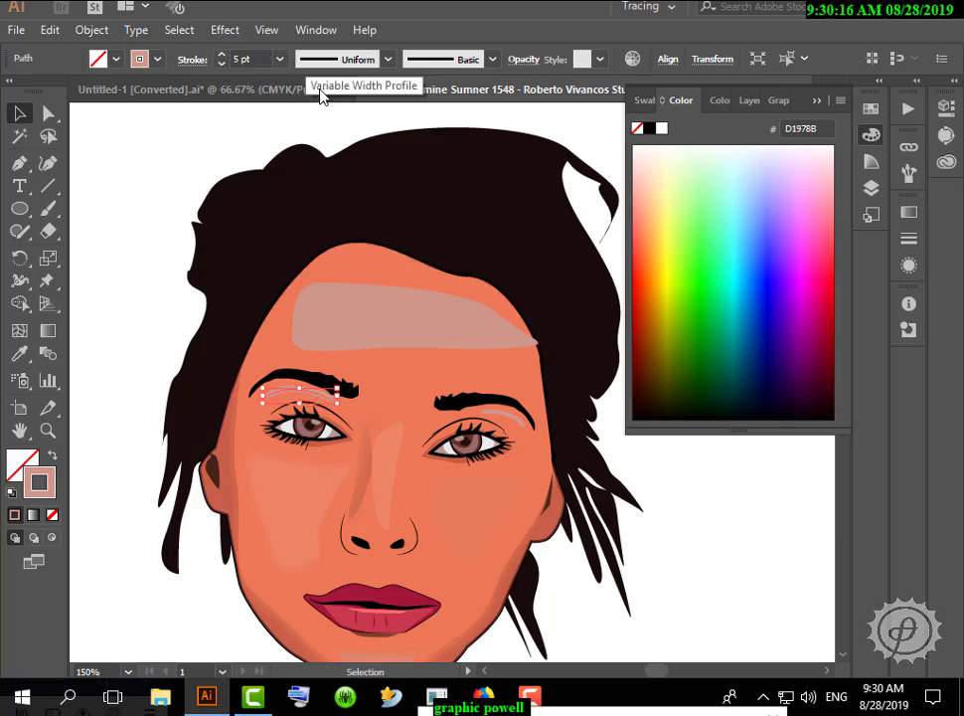
{"action": "left_click", "coordinate": [331, 61]}
{"action": "left_click", "coordinate": [333, 117]}
{"action": "left_click", "coordinate": [177, 149]}
Set the right brow highlight's stroke to 5 pt and give it the same double-tapered width profile
{"action": "left_click", "coordinate": [499, 413]}
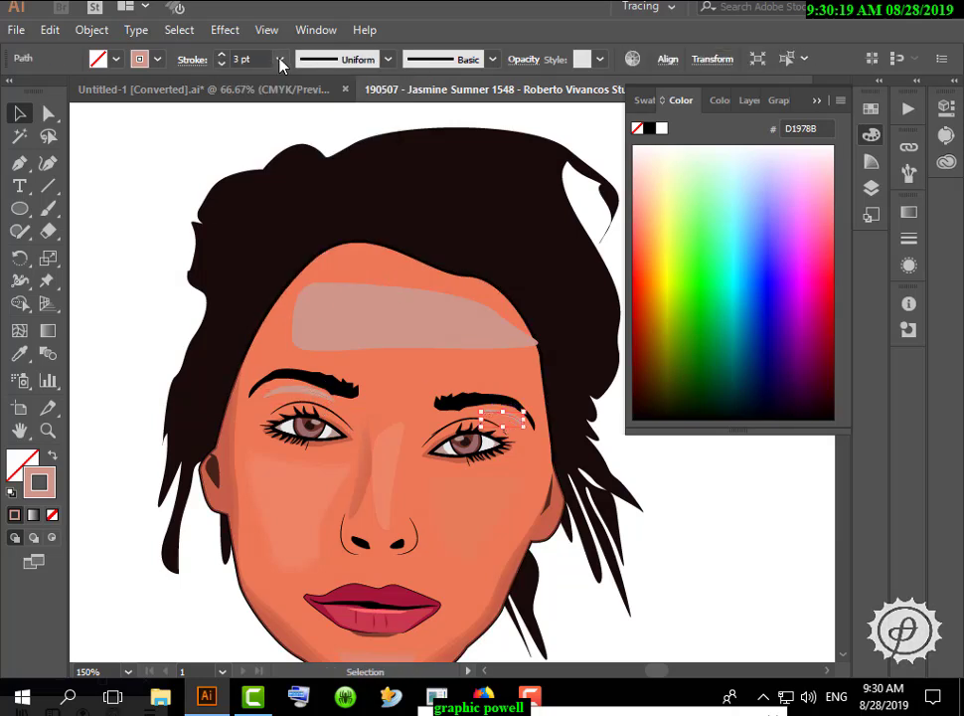
{"action": "left_click", "coordinate": [223, 55]}
{"action": "left_click", "coordinate": [305, 254]}
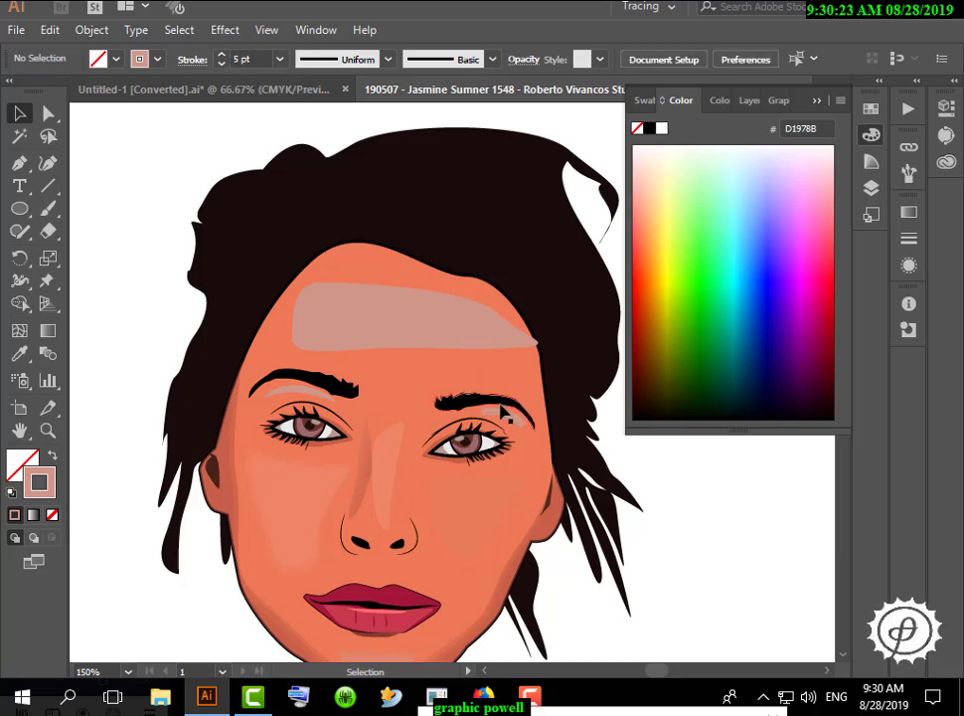
{"action": "left_click", "coordinate": [313, 60]}
{"action": "left_click", "coordinate": [319, 120]}
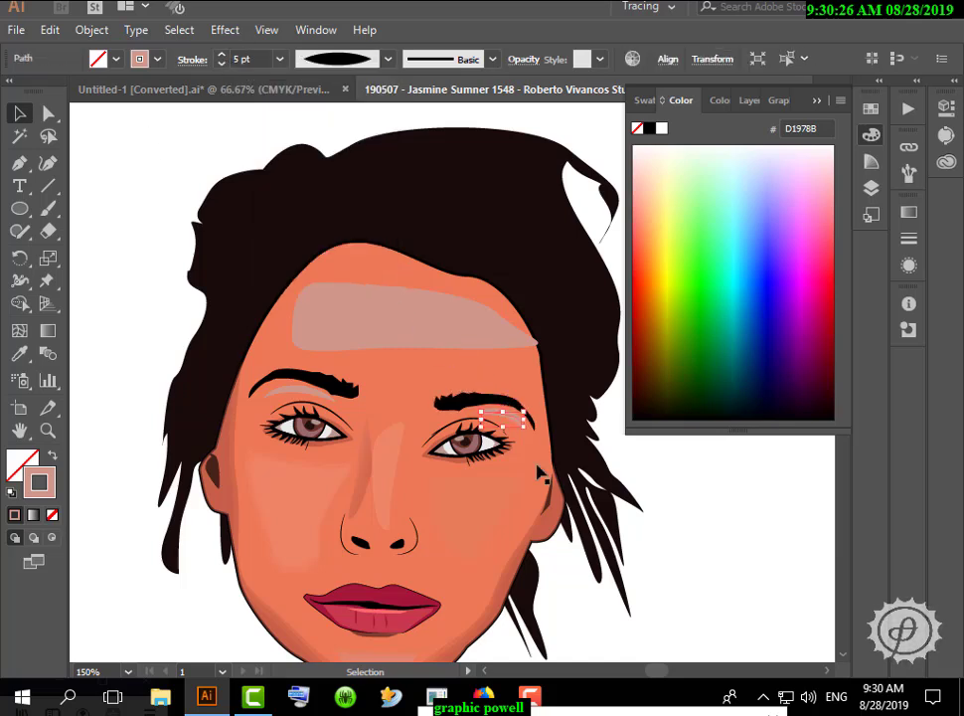
Select both brow highlights together and reduce their opacity to 36%
{"action": "left_click", "coordinate": [502, 417]}
{"action": "left_click", "coordinate": [306, 398], "text": "shift"}
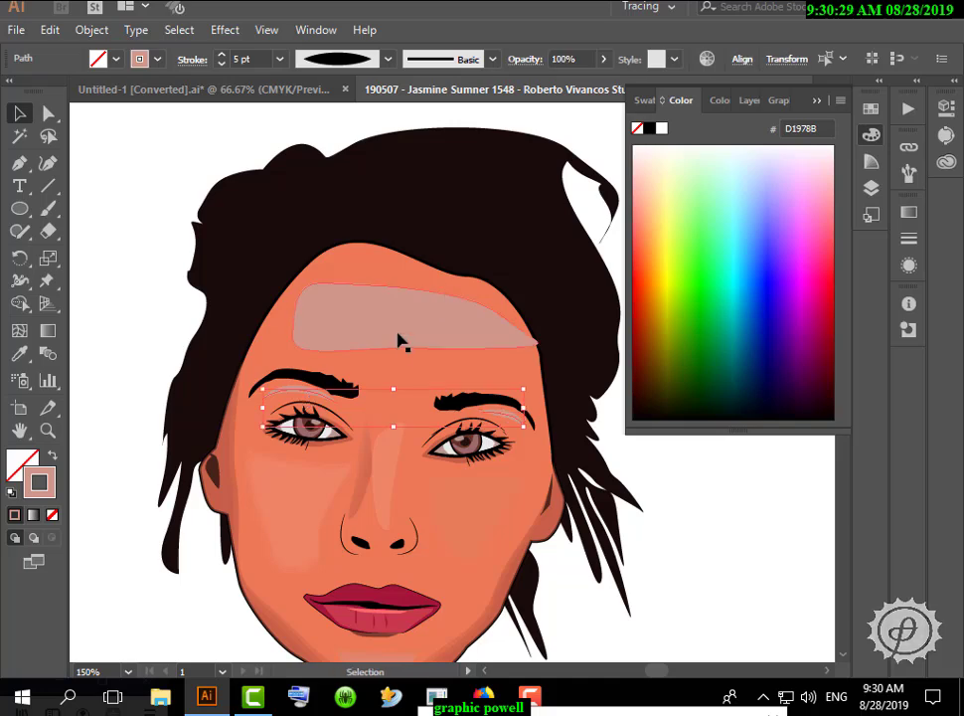
{"action": "left_click", "coordinate": [603, 60]}
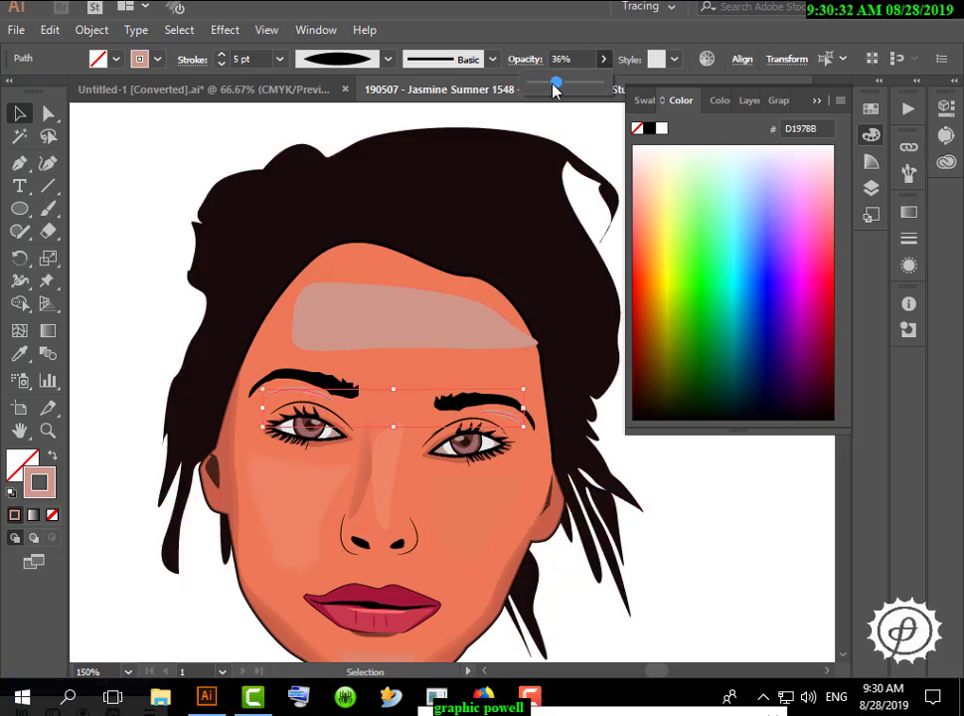
{"action": "left_click", "coordinate": [224, 129]}
Copy the forehead highlight, paste the copy in front and scale it down slightly inside the original
{"action": "scroll", "coordinate": [355, 355], "scroll_direction": "up", "scroll_amount": 2}
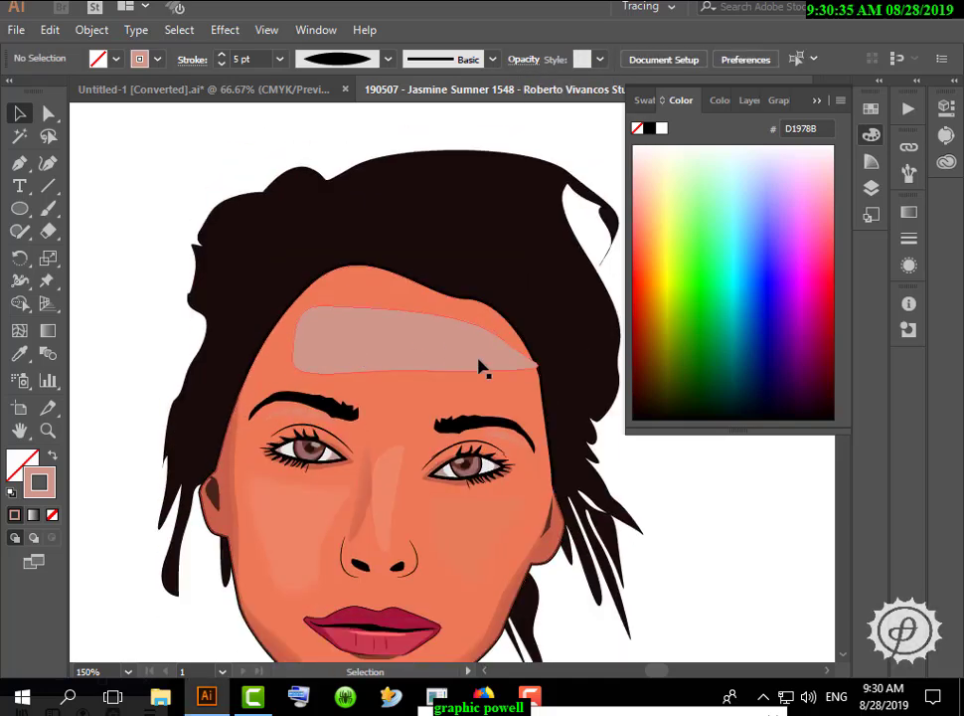
{"action": "left_click", "coordinate": [405, 412]}
{"action": "left_click", "coordinate": [50, 30]}
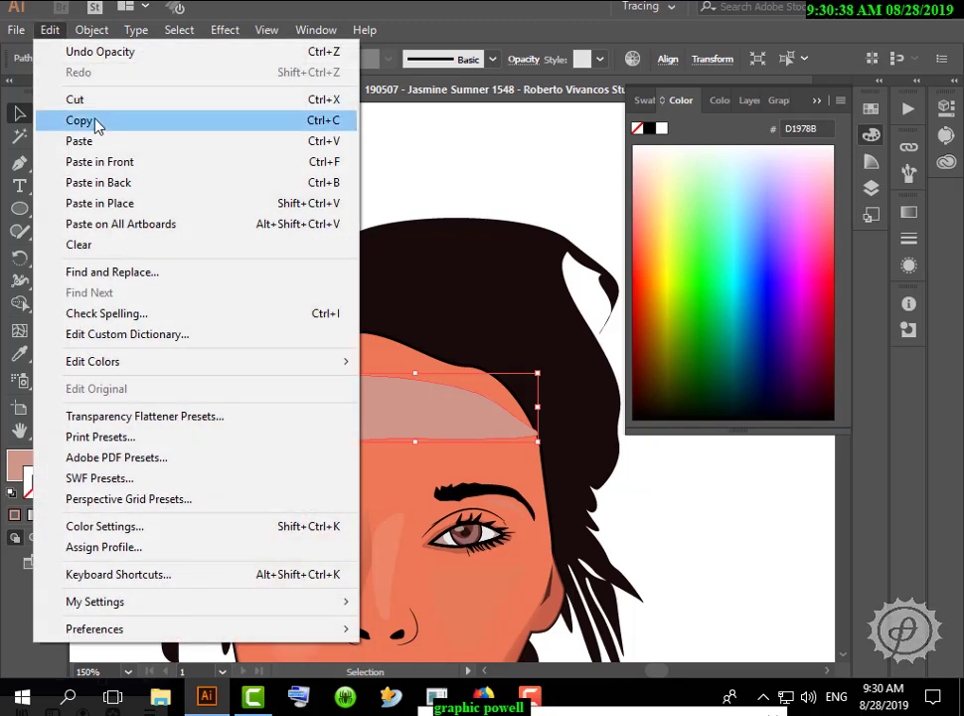
{"action": "left_click", "coordinate": [95, 122]}
{"action": "left_click", "coordinate": [55, 30]}
{"action": "left_click", "coordinate": [128, 161]}
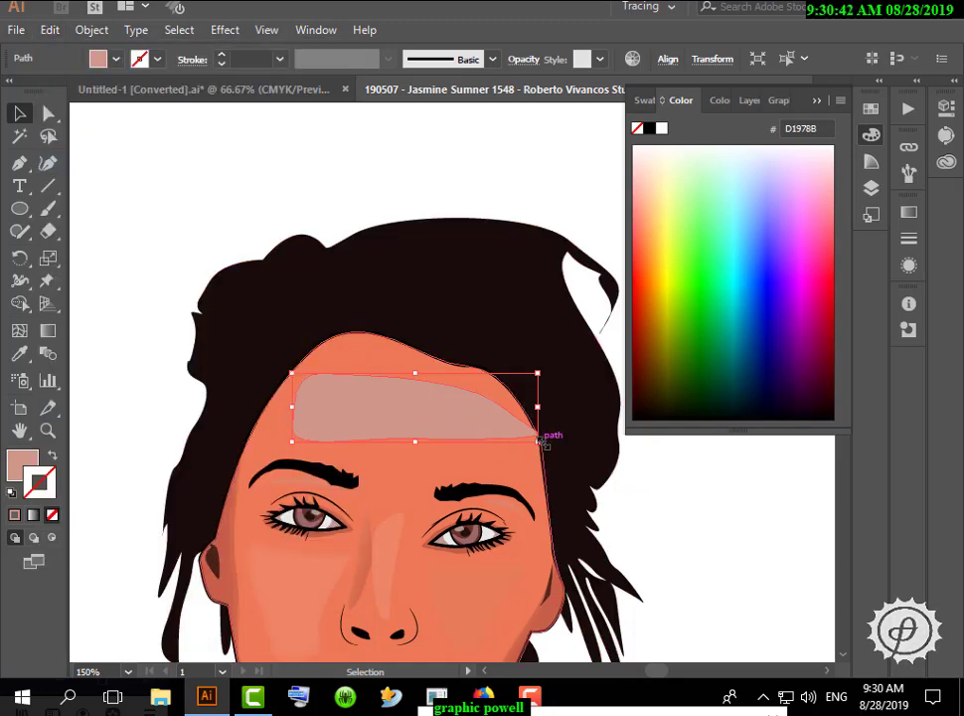
{"action": "left_click_drag", "start_coordinate": [542, 441], "coordinate": [531, 435]}
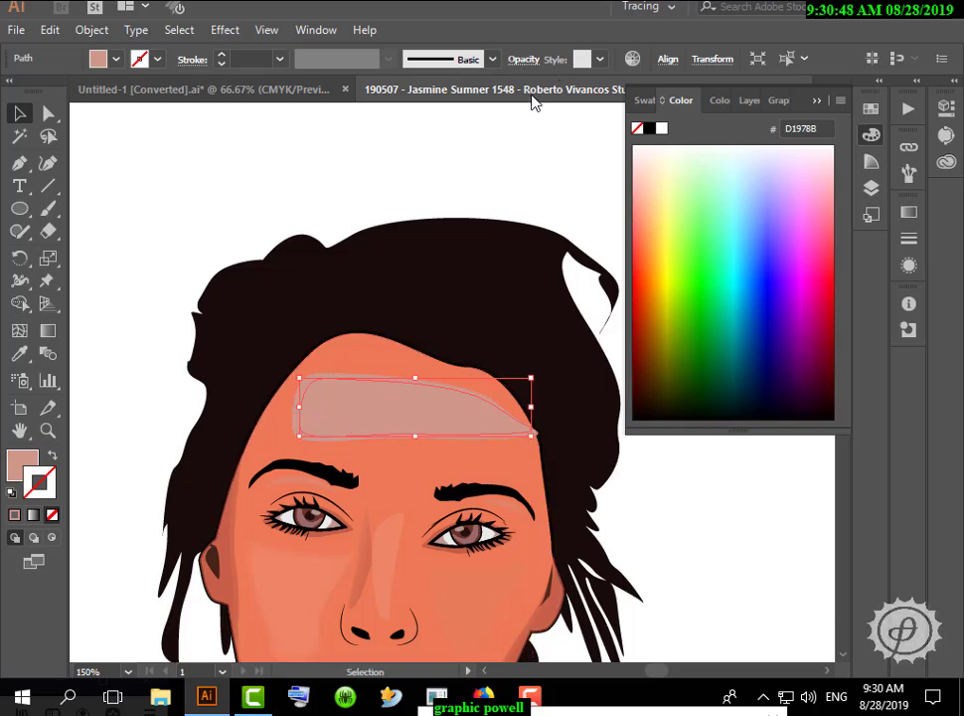
Lower the opacity of the smaller forehead highlight copy to 0%
{"action": "left_click", "coordinate": [524, 58]}
{"action": "left_click_drag", "start_coordinate": [459, 124], "coordinate": [459, 119]}
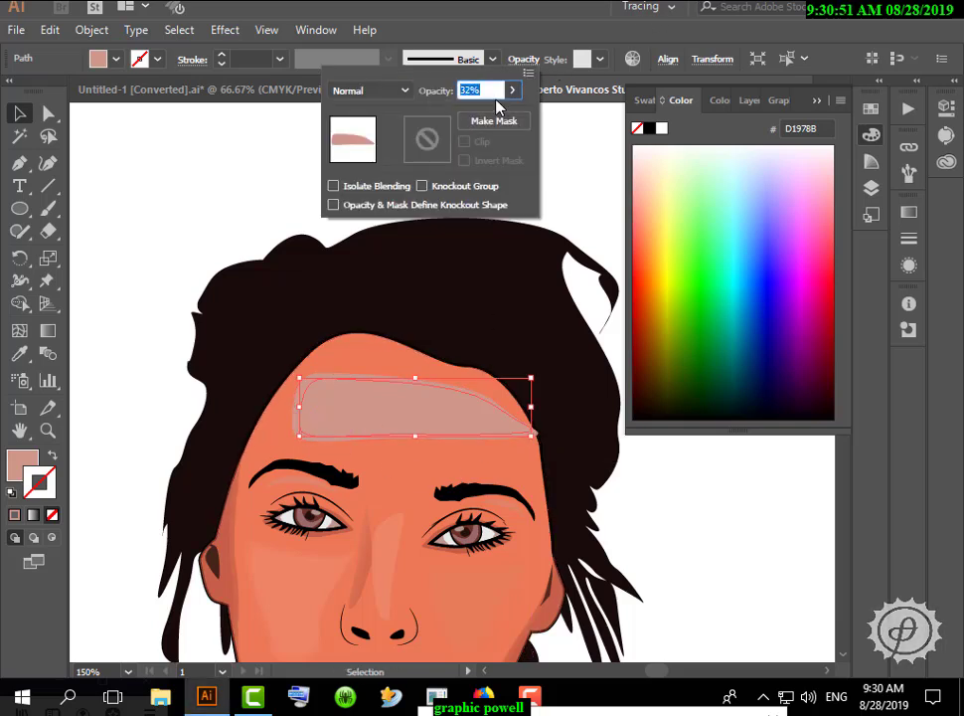
{"action": "left_click", "coordinate": [513, 91]}
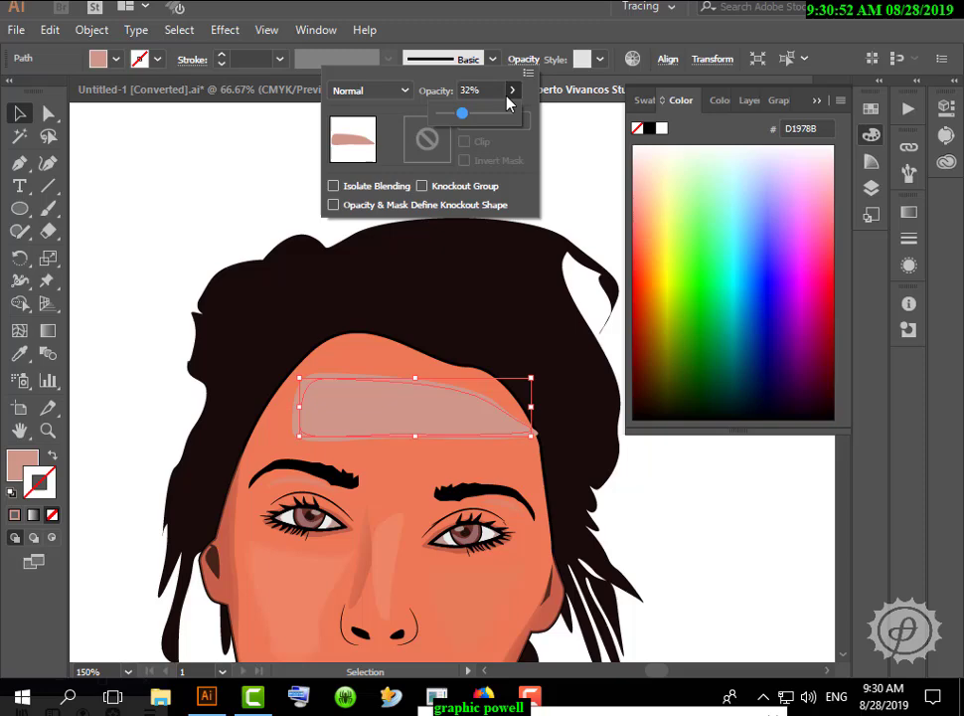
{"action": "left_click", "coordinate": [210, 155]}
{"action": "left_click", "coordinate": [207, 154]}
{"action": "scroll", "coordinate": [449, 413], "scroll_direction": "up", "scroll_amount": 2}
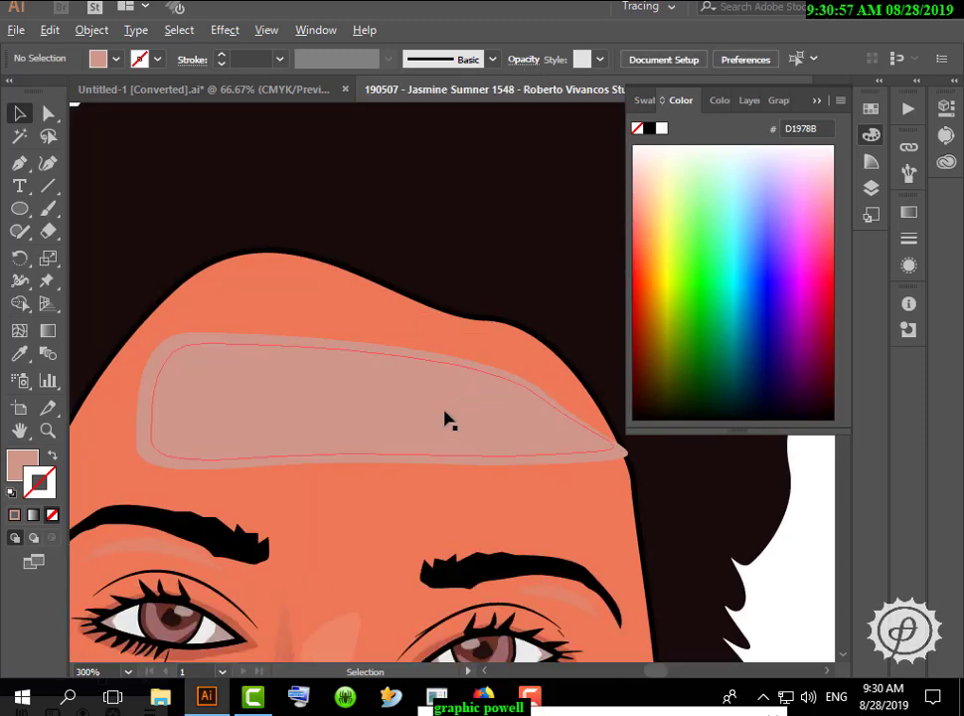
Darken the fill of the larger forehead highlight to AF7E75
{"action": "double_click", "coordinate": [166, 345]}
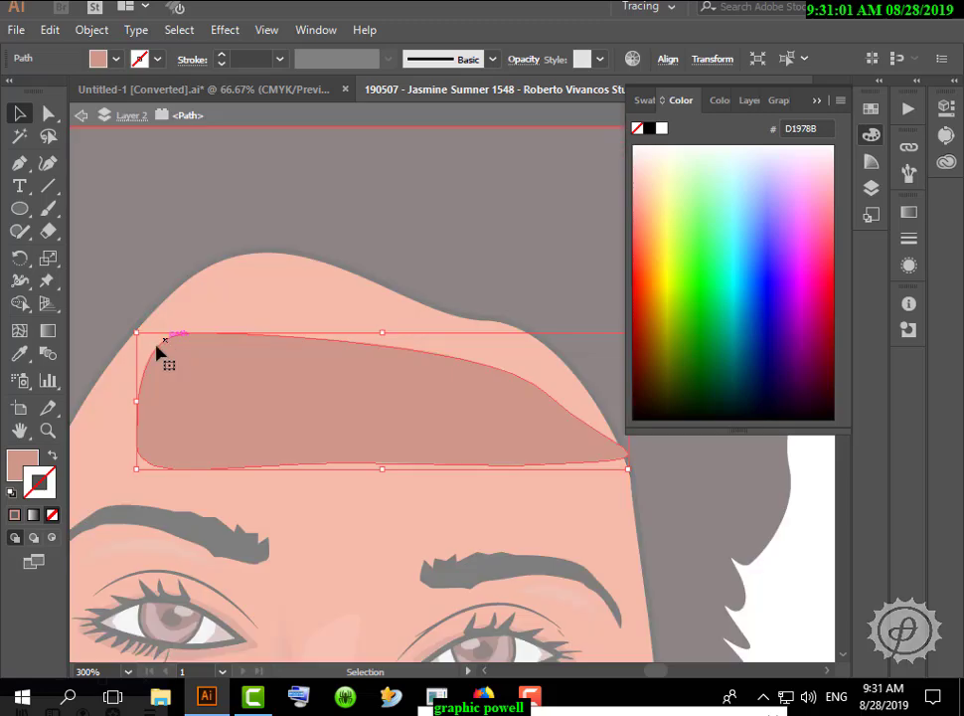
{"action": "double_click", "coordinate": [28, 461]}
{"action": "left_click", "coordinate": [701, 314]}
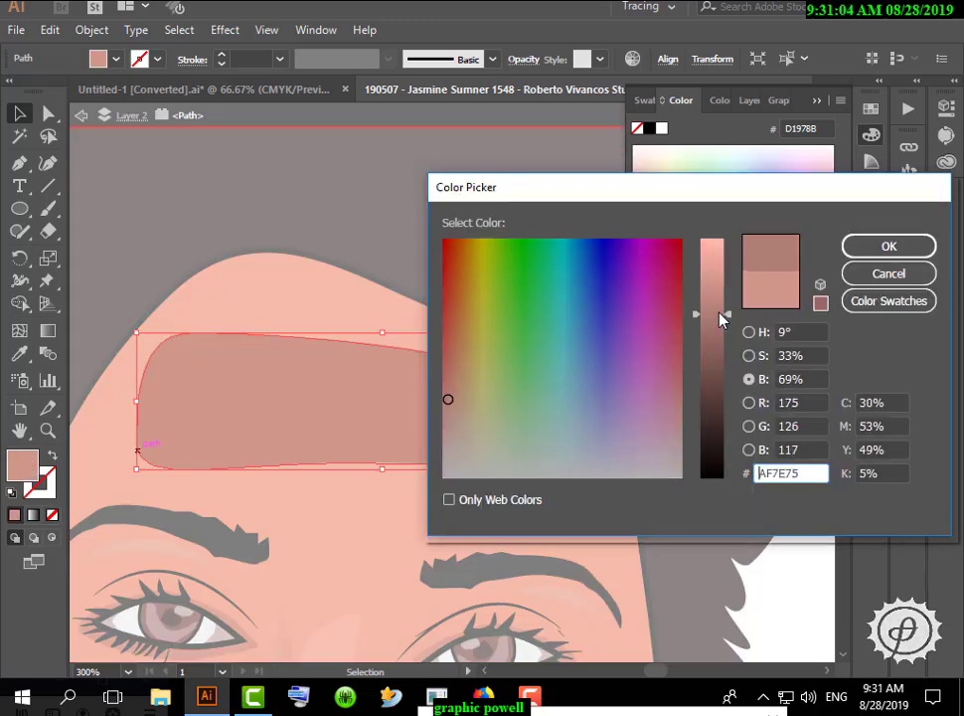
{"action": "left_click", "coordinate": [861, 254]}
{"action": "double_click", "coordinate": [370, 200]}
Lighten the fill of the smaller forehead highlight to EDAA9F
{"action": "left_click", "coordinate": [295, 394]}
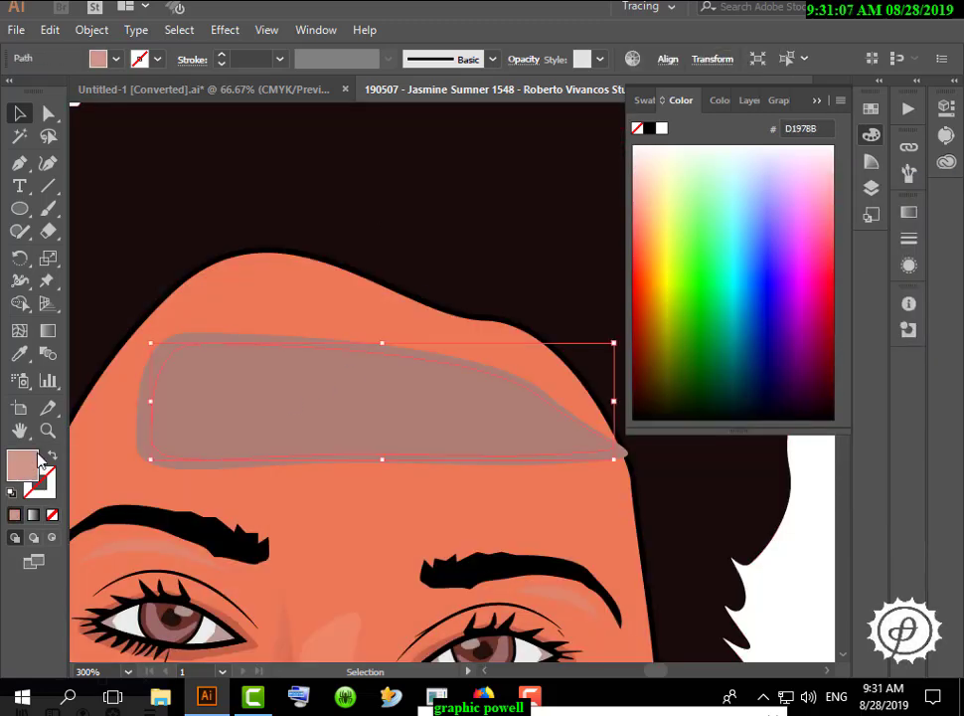
{"action": "left_click_drag", "start_coordinate": [719, 283], "coordinate": [727, 255]}
{"action": "left_click", "coordinate": [885, 246]}
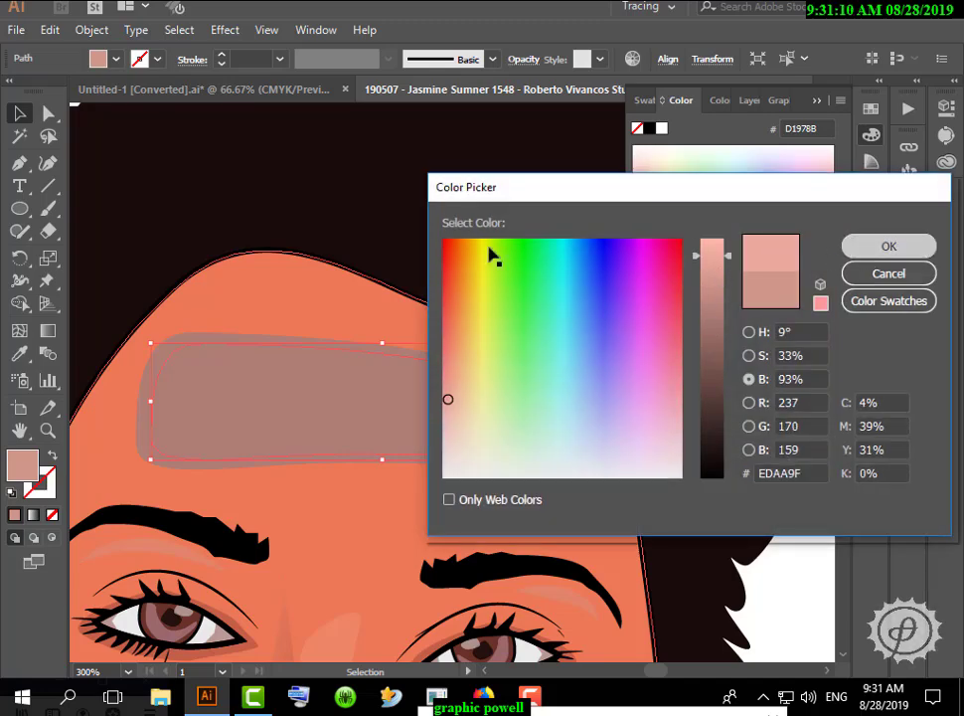
{"action": "left_click", "coordinate": [394, 211]}
{"action": "left_click", "coordinate": [292, 380]}
{"action": "left_click", "coordinate": [306, 200]}
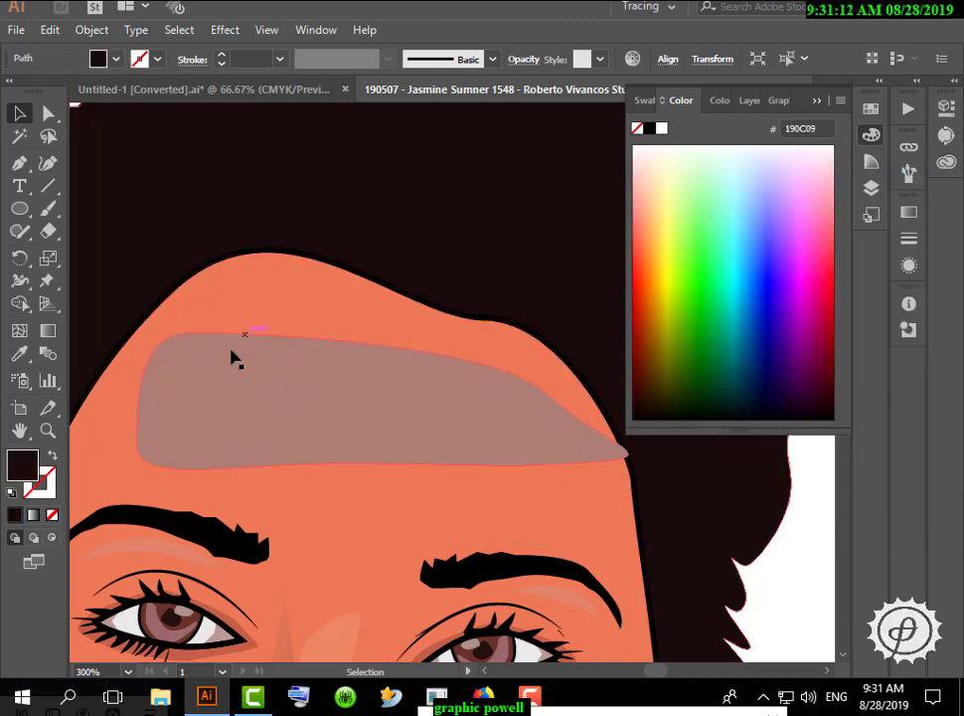
Darken the larger forehead highlight's fill further to 936A64
{"action": "left_click", "coordinate": [153, 357]}
{"action": "double_click", "coordinate": [23, 464]}
{"action": "left_click_drag", "start_coordinate": [727, 308], "coordinate": [725, 343]}
{"action": "key", "text": "Return"}
{"action": "left_click", "coordinate": [434, 262]}
Set the smaller forehead highlight's fill to FFB6AE and its opacity to 28%
{"action": "left_click", "coordinate": [285, 389]}
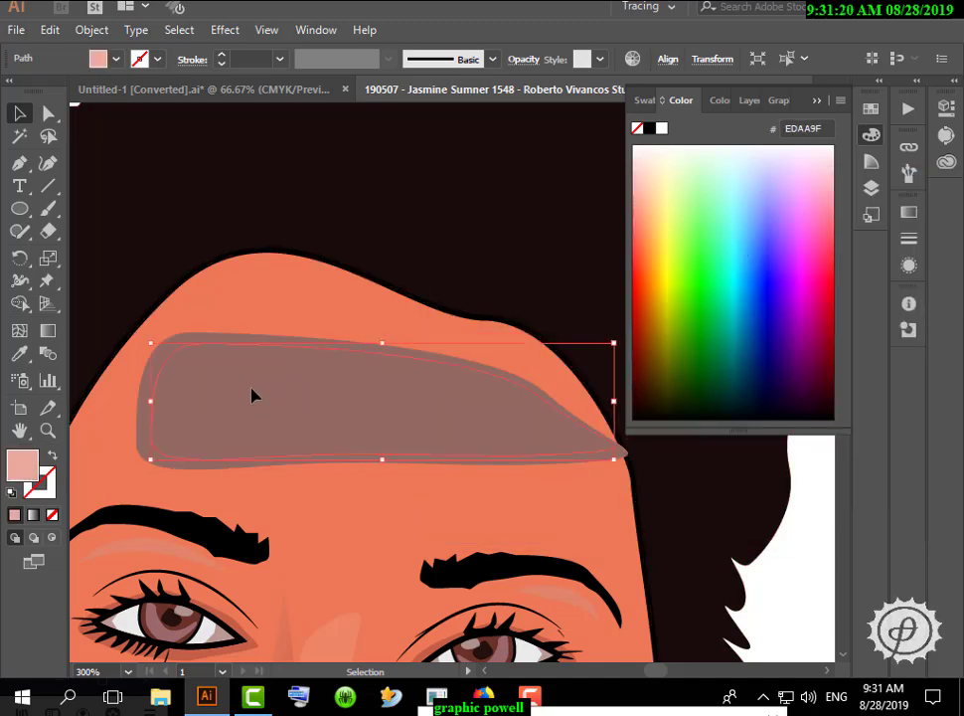
{"action": "double_click", "coordinate": [23, 465]}
{"action": "left_click_drag", "start_coordinate": [717, 264], "coordinate": [718, 239]}
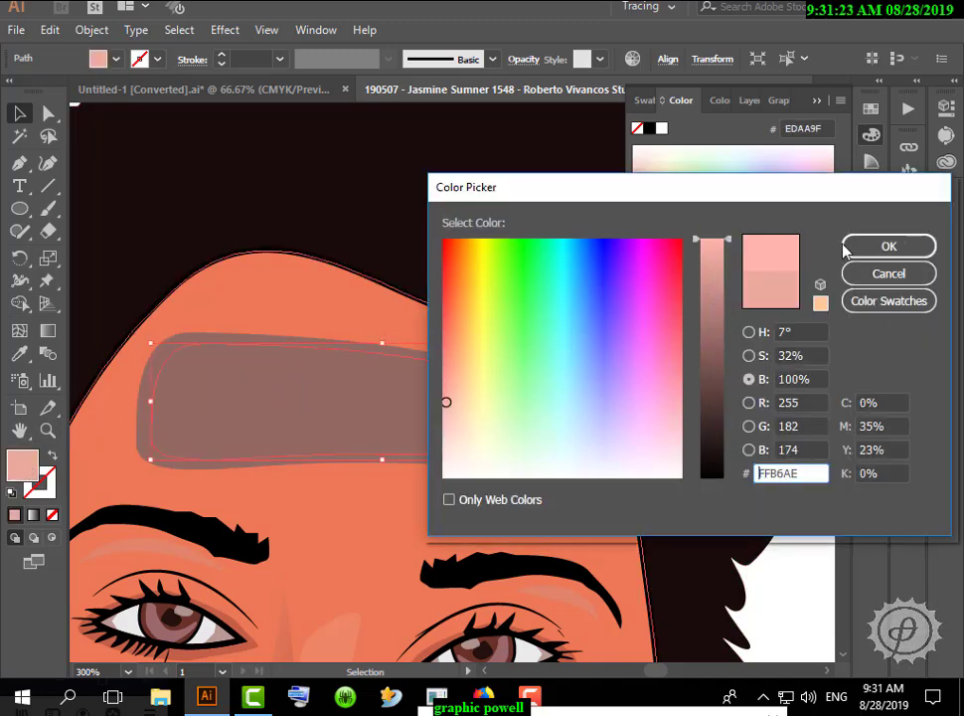
{"action": "left_click", "coordinate": [847, 249]}
{"action": "left_click", "coordinate": [513, 60]}
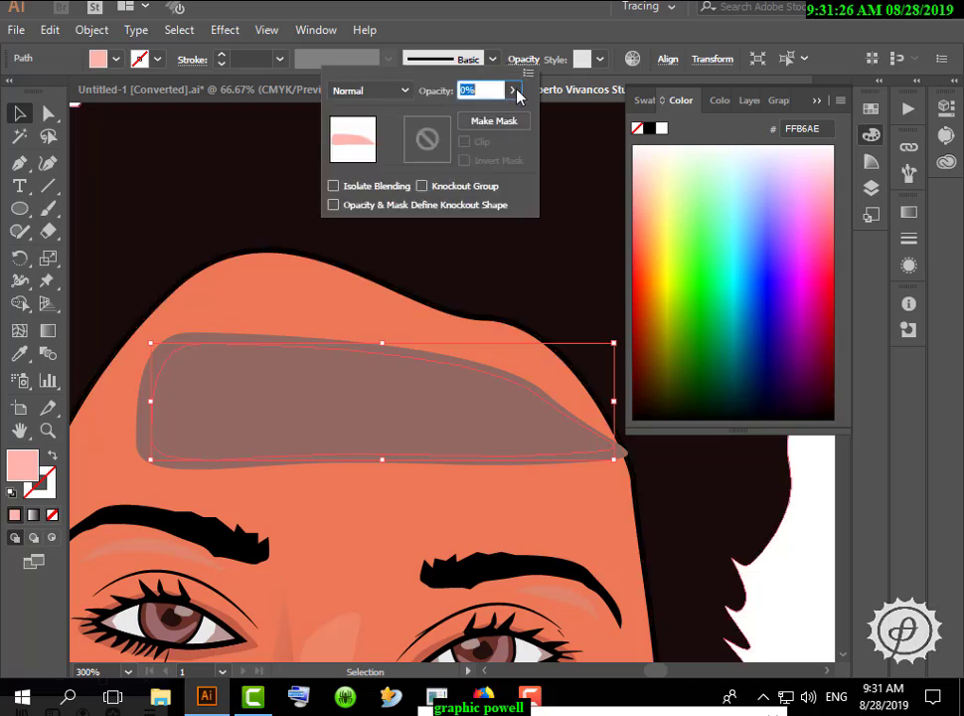
{"action": "left_click", "coordinate": [512, 90]}
{"action": "left_click_drag", "start_coordinate": [440, 110], "coordinate": [464, 114]}
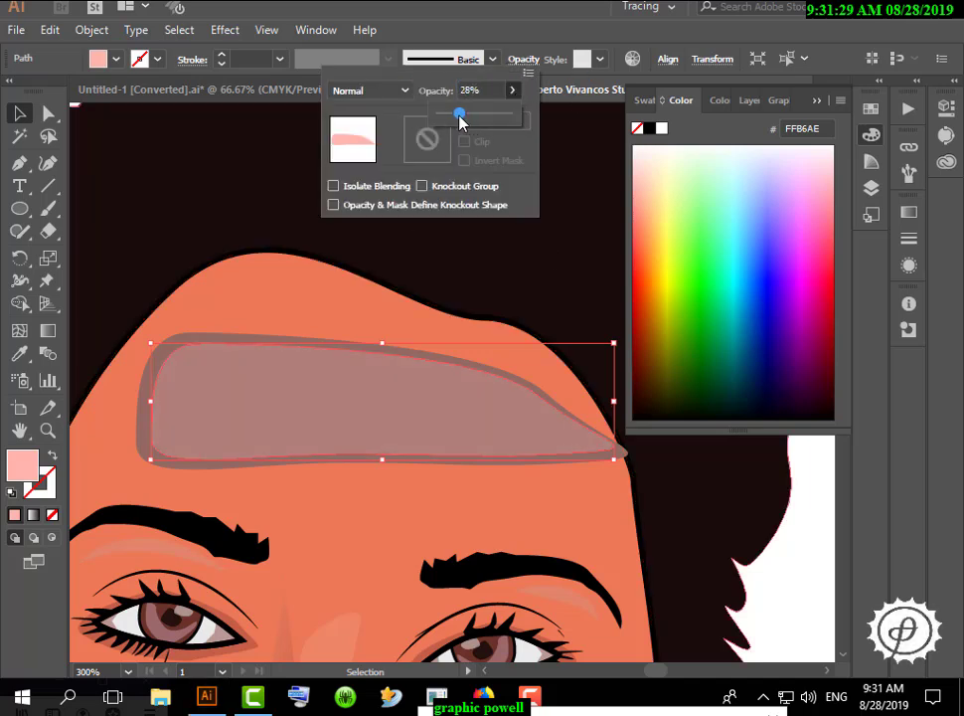
Change the fill of the larger forehead highlight to BA8580
{"action": "left_click", "coordinate": [255, 340]}
{"action": "left_click", "coordinate": [253, 340]}
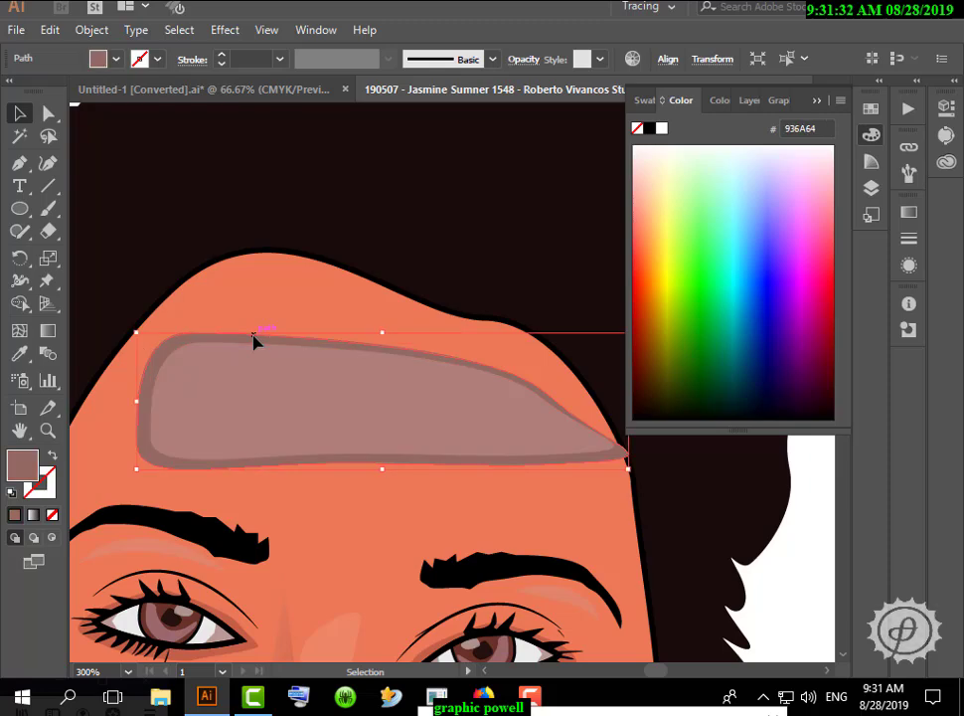
{"action": "double_click", "coordinate": [34, 471]}
{"action": "left_click_drag", "start_coordinate": [726, 349], "coordinate": [724, 304]}
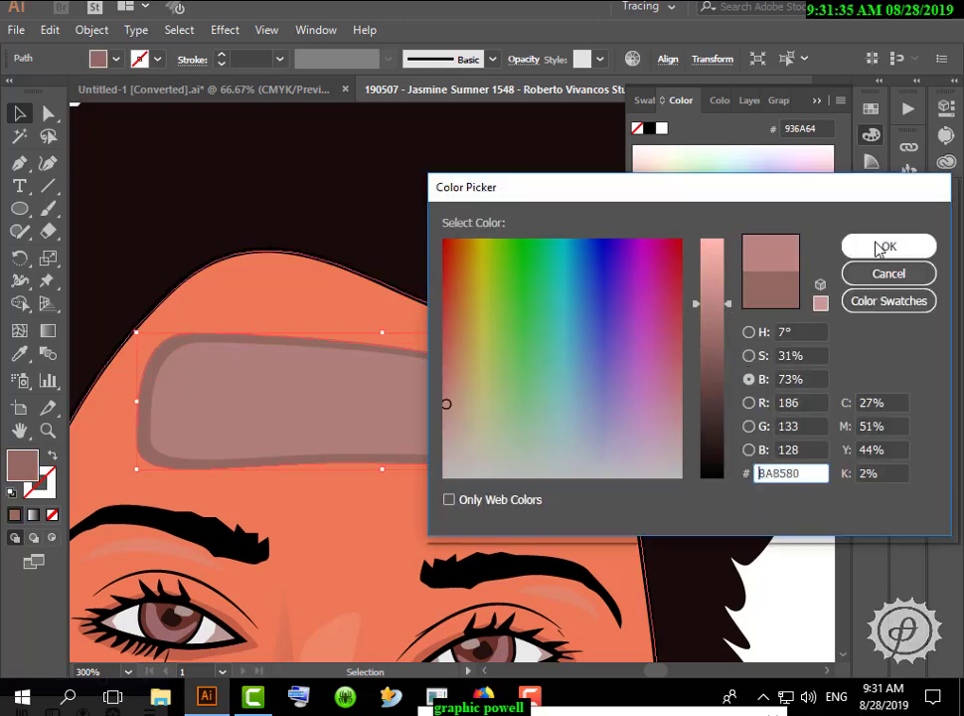
{"action": "left_click", "coordinate": [877, 247]}
Select both forehead highlight shapes and lower their opacity together so they blend softly into the skin
{"action": "left_click", "coordinate": [157, 366], "text": "shift"}
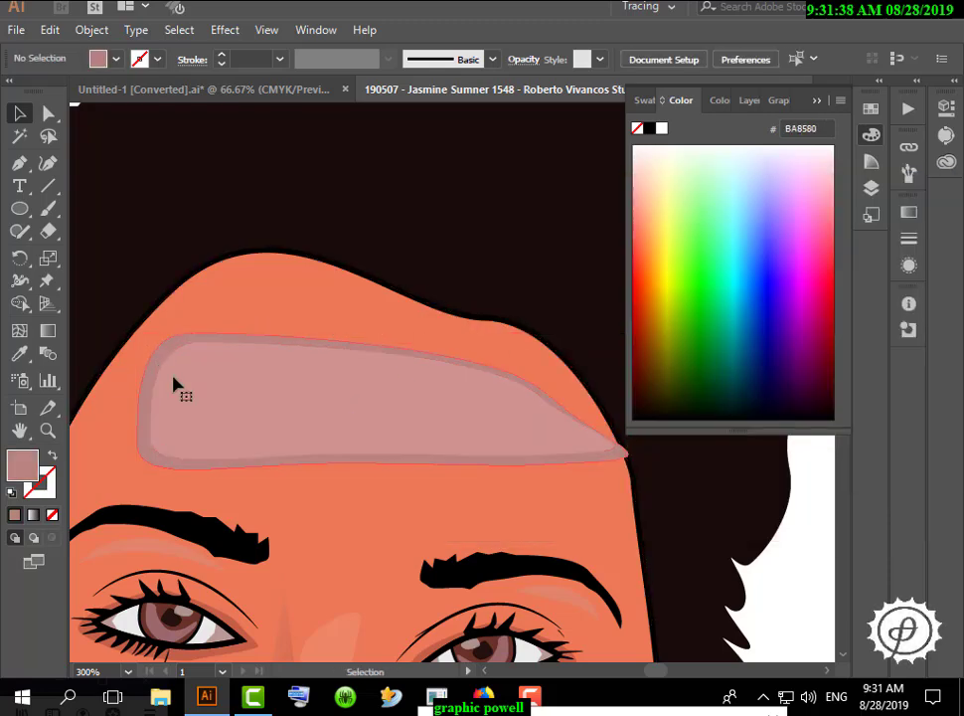
{"action": "left_click", "coordinate": [169, 384], "text": "shift"}
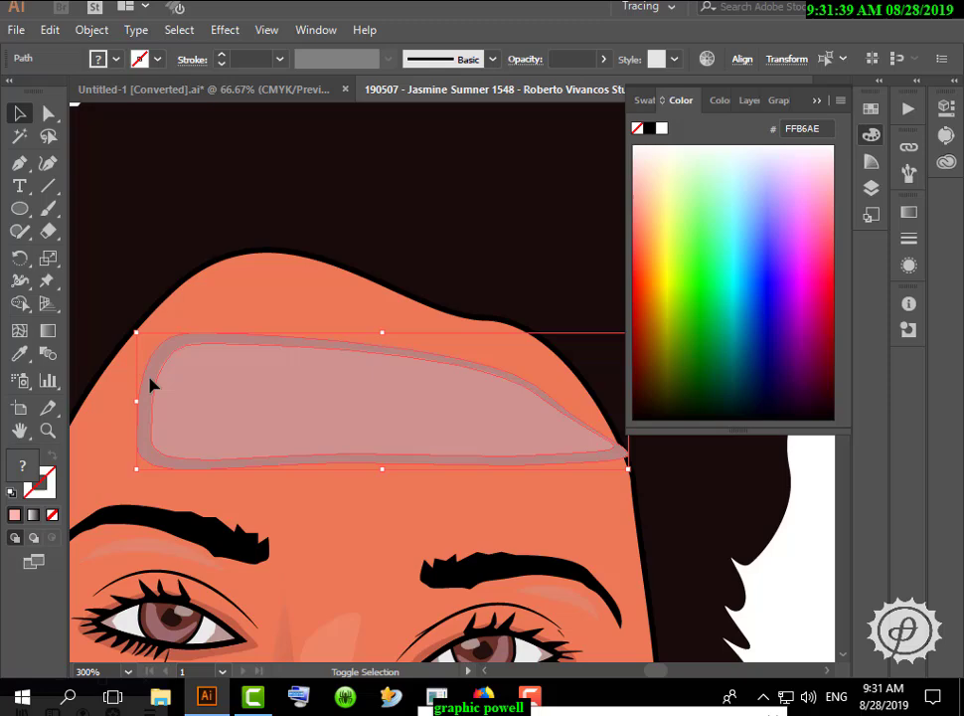
{"action": "left_click", "coordinate": [603, 59]}
{"action": "left_click_drag", "start_coordinate": [600, 82], "coordinate": [545, 90]}
{"action": "left_click", "coordinate": [338, 208]}
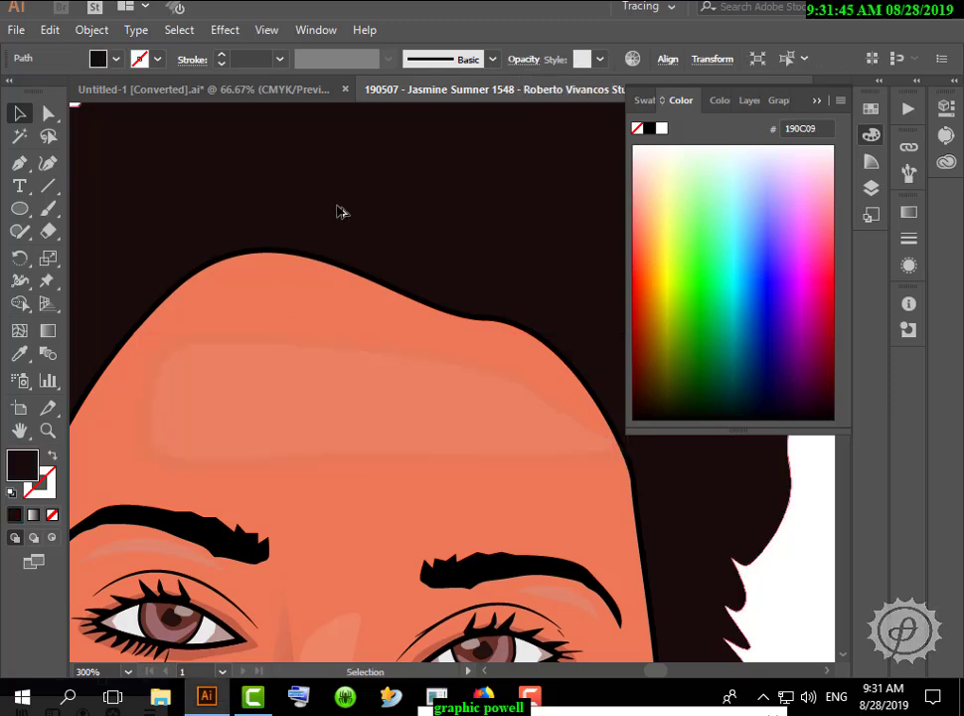
{"action": "scroll", "coordinate": [338, 207], "scroll_direction": "down", "scroll_amount": 3}
{"action": "left_click", "coordinate": [687, 518]}
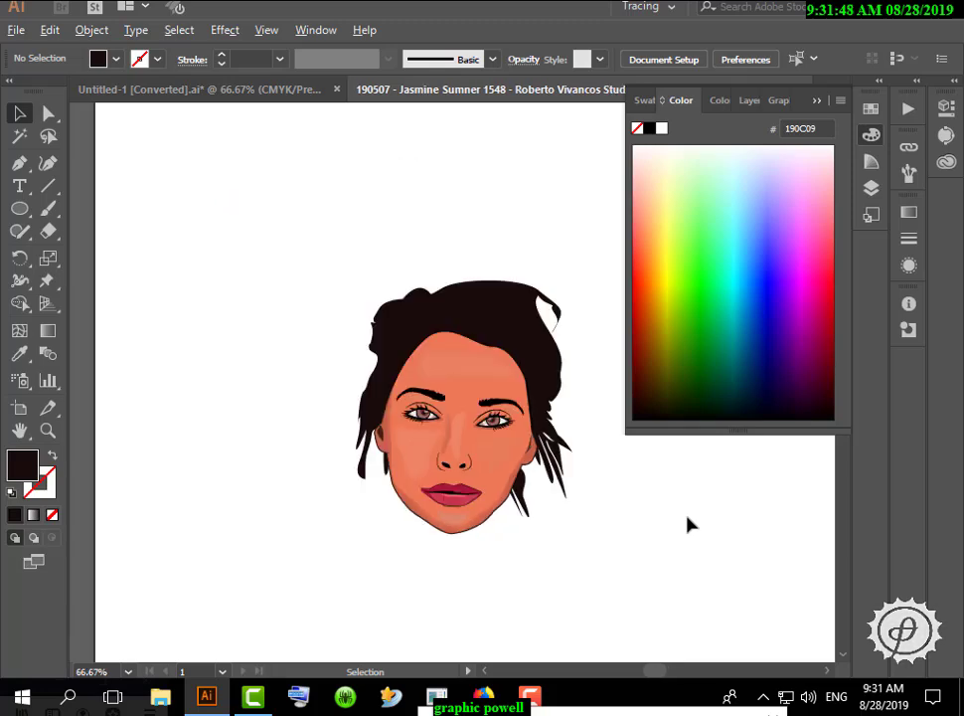
Puppet-warp the smaller forehead highlight with several pins, pulling its upper edge upward toward the hairline
{"action": "scroll", "coordinate": [686, 524], "scroll_direction": "up", "scroll_amount": 1}
{"action": "scroll", "coordinate": [642, 503], "scroll_direction": "down", "scroll_amount": 1}
{"action": "left_click", "coordinate": [345, 288]}
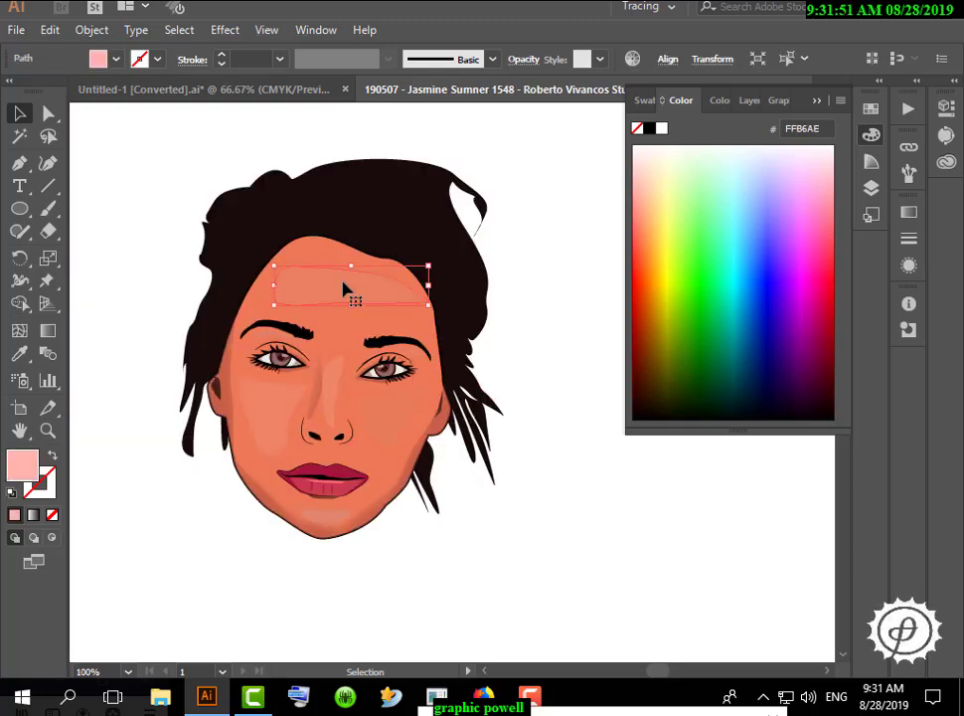
{"action": "left_click", "coordinate": [46, 280]}
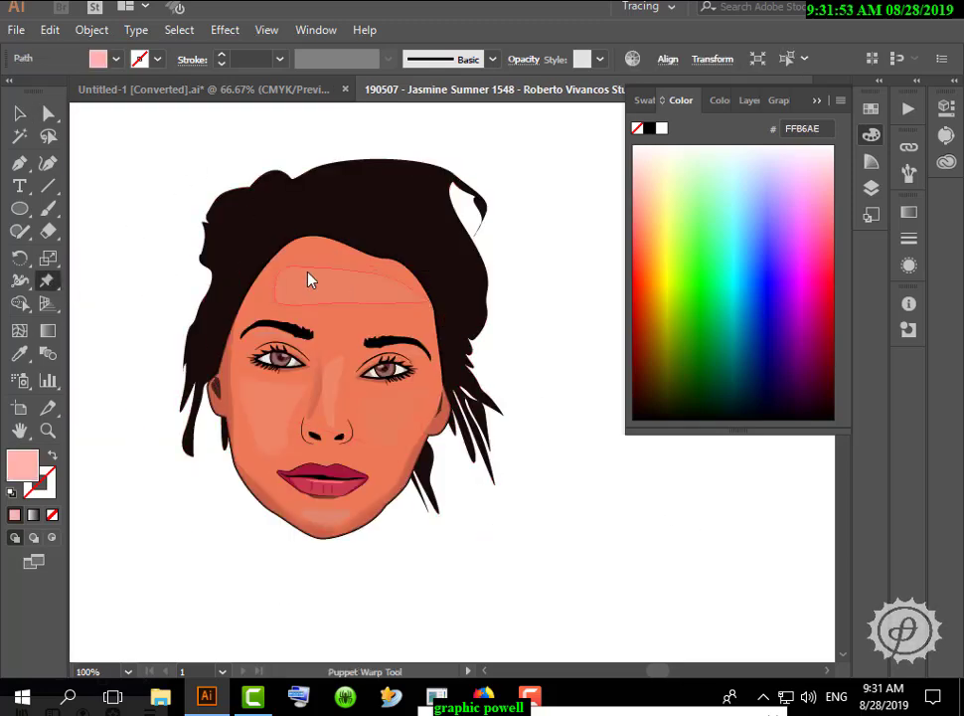
{"action": "scroll", "coordinate": [329, 266], "scroll_direction": "up", "scroll_amount": 1}
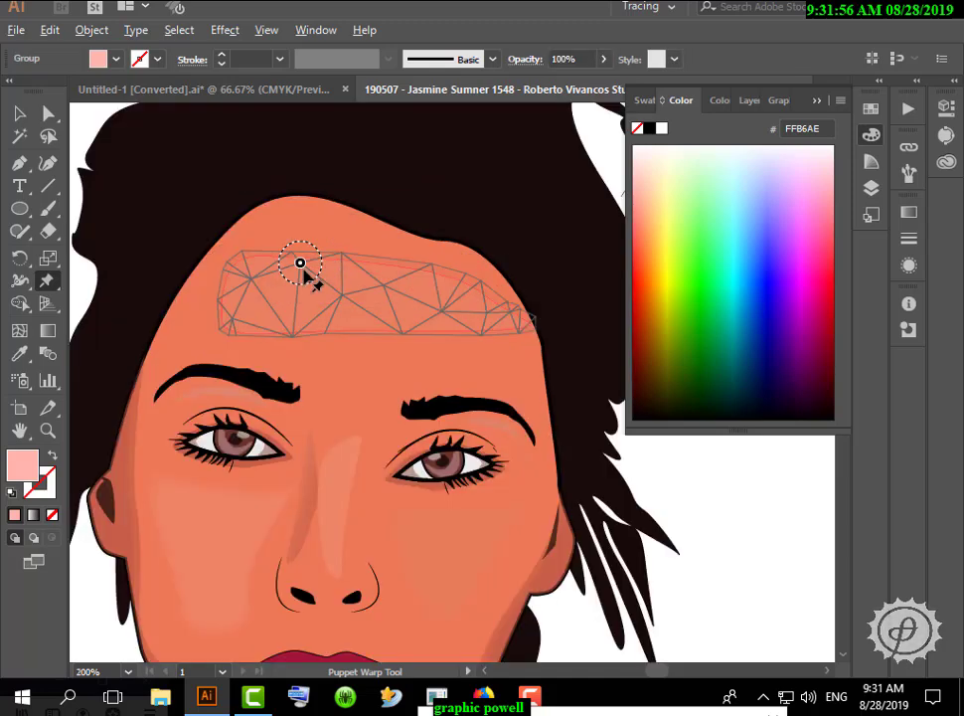
{"action": "left_click", "coordinate": [303, 250]}
{"action": "left_click", "coordinate": [360, 291]}
{"action": "left_click", "coordinate": [438, 290]}
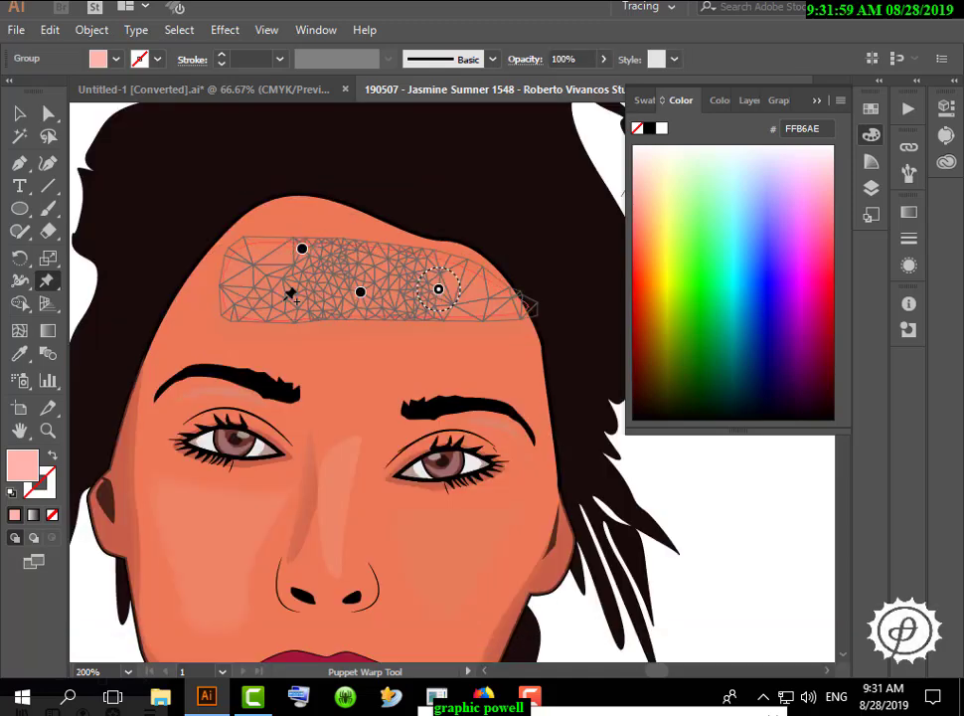
{"action": "left_click", "coordinate": [283, 301]}
{"action": "left_click", "coordinate": [305, 239]}
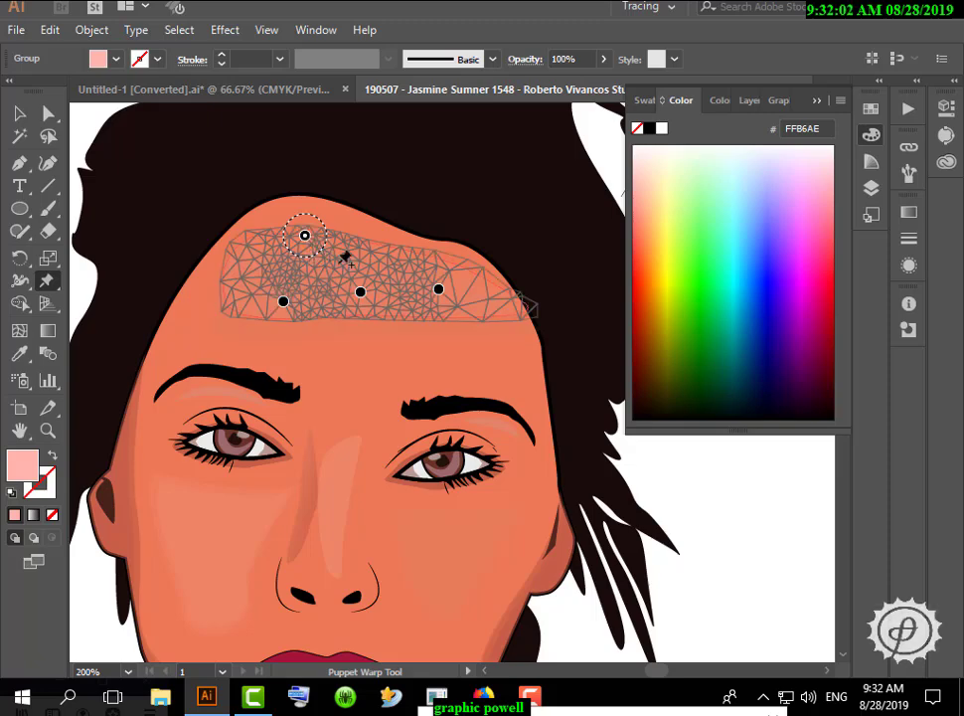
{"action": "left_click", "coordinate": [20, 113]}
Show the reference photo layer and draw a small curved highlight path on the right earlobe with the Pen tool
{"action": "scroll", "coordinate": [286, 301], "scroll_direction": "down", "scroll_amount": 3}
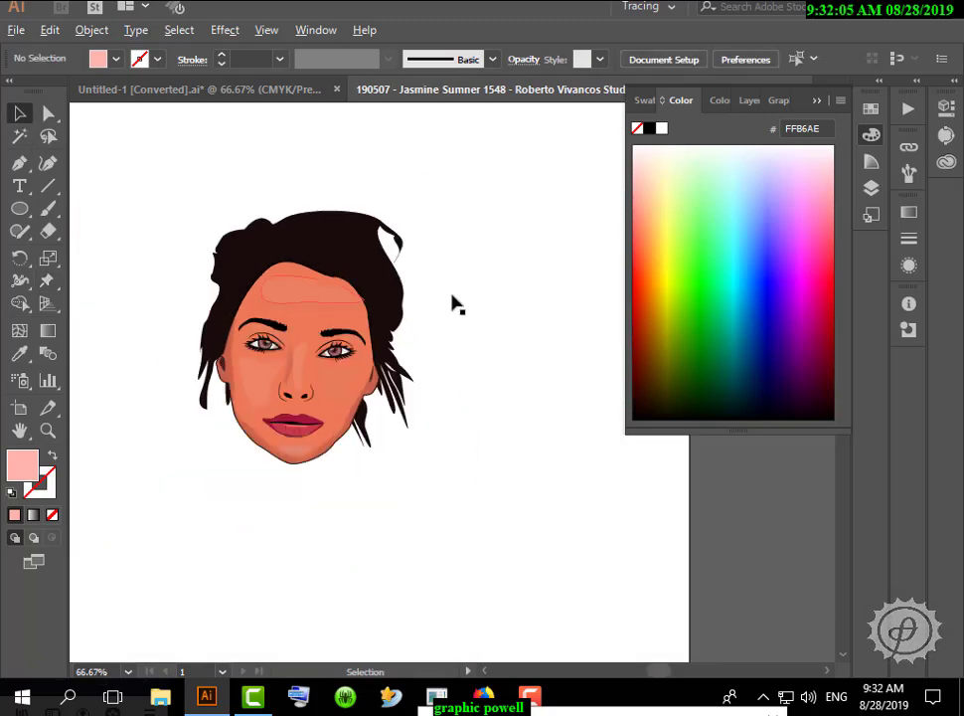
{"action": "scroll", "coordinate": [515, 300], "scroll_direction": "up", "scroll_amount": 2}
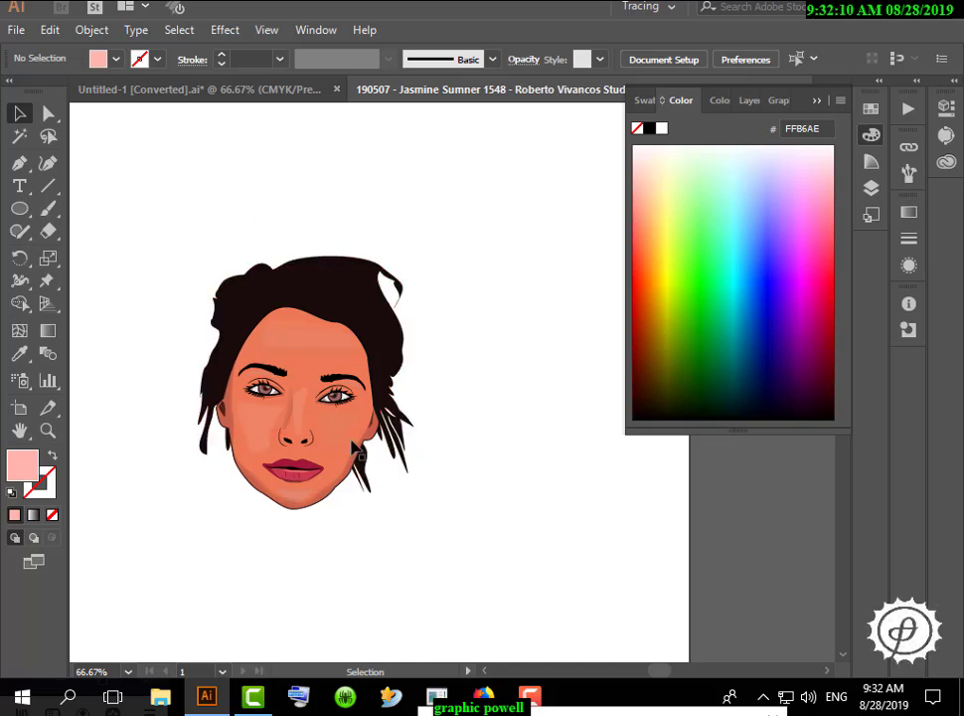
{"action": "scroll", "coordinate": [323, 458], "scroll_direction": "up", "scroll_amount": 1}
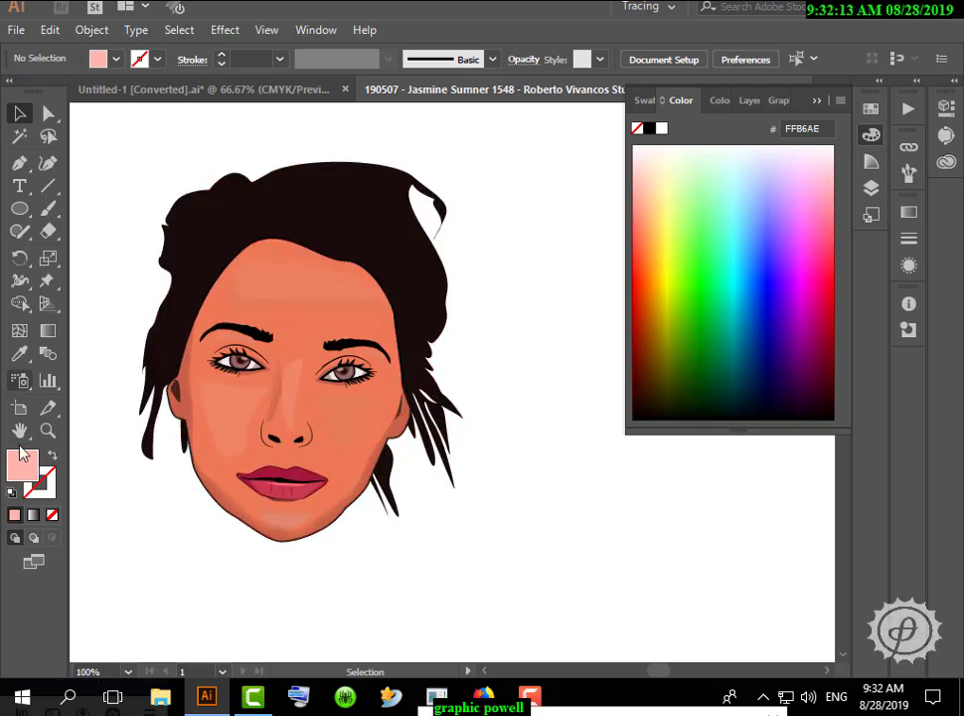
{"action": "left_click", "coordinate": [871, 188]}
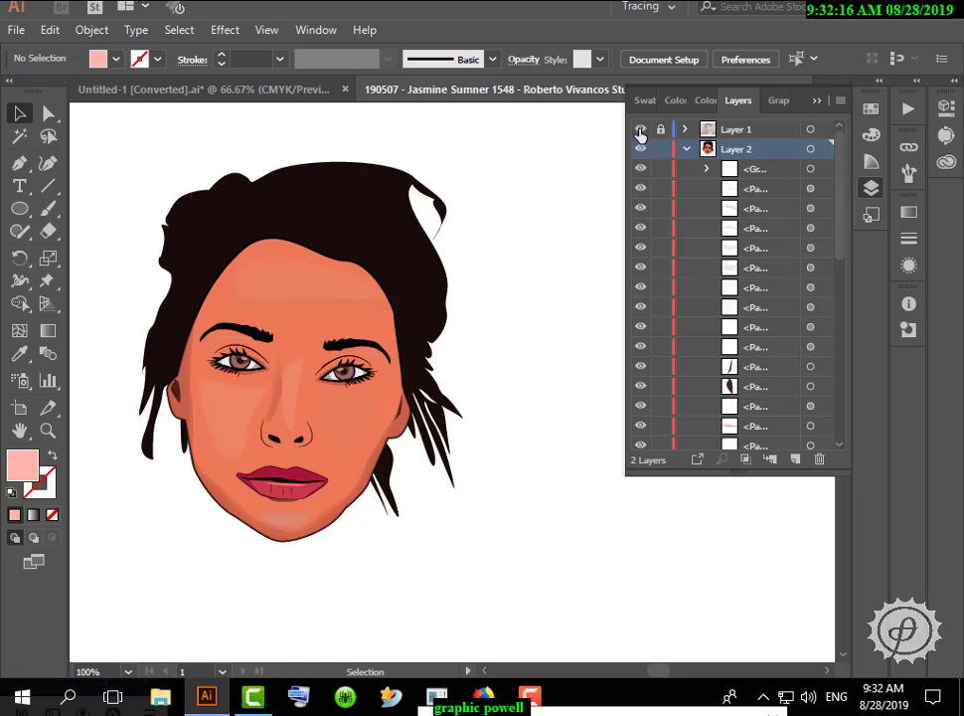
{"action": "left_click", "coordinate": [641, 129]}
{"action": "scroll", "coordinate": [422, 448], "scroll_direction": "up", "scroll_amount": 3}
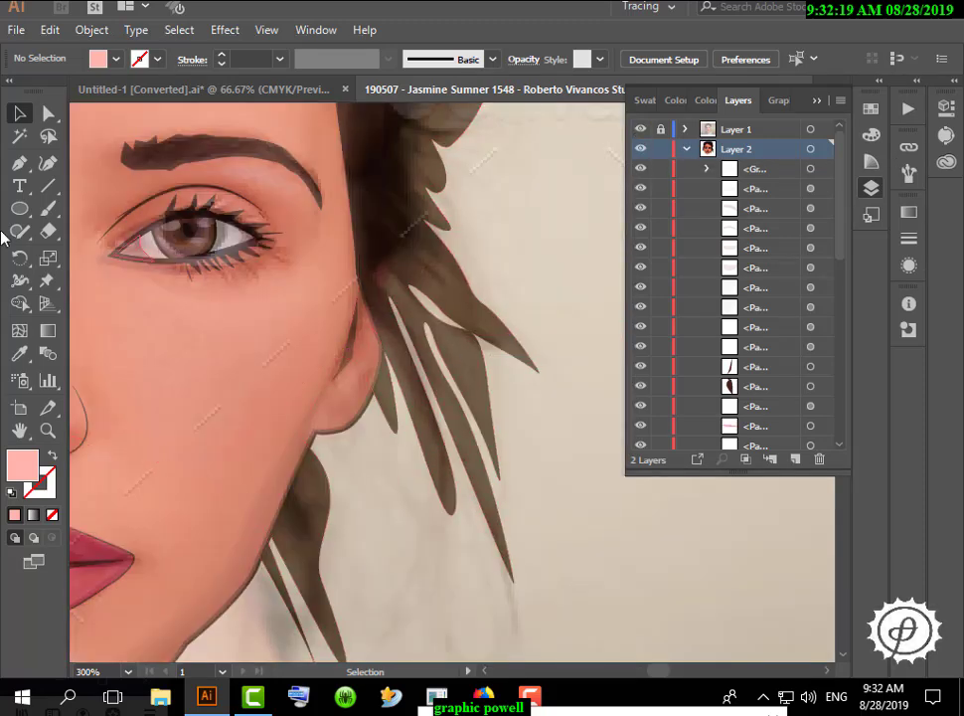
{"action": "left_click", "coordinate": [20, 162]}
{"action": "left_click", "coordinate": [357, 364]}
{"action": "left_click_drag", "start_coordinate": [346, 389], "coordinate": [334, 390]}
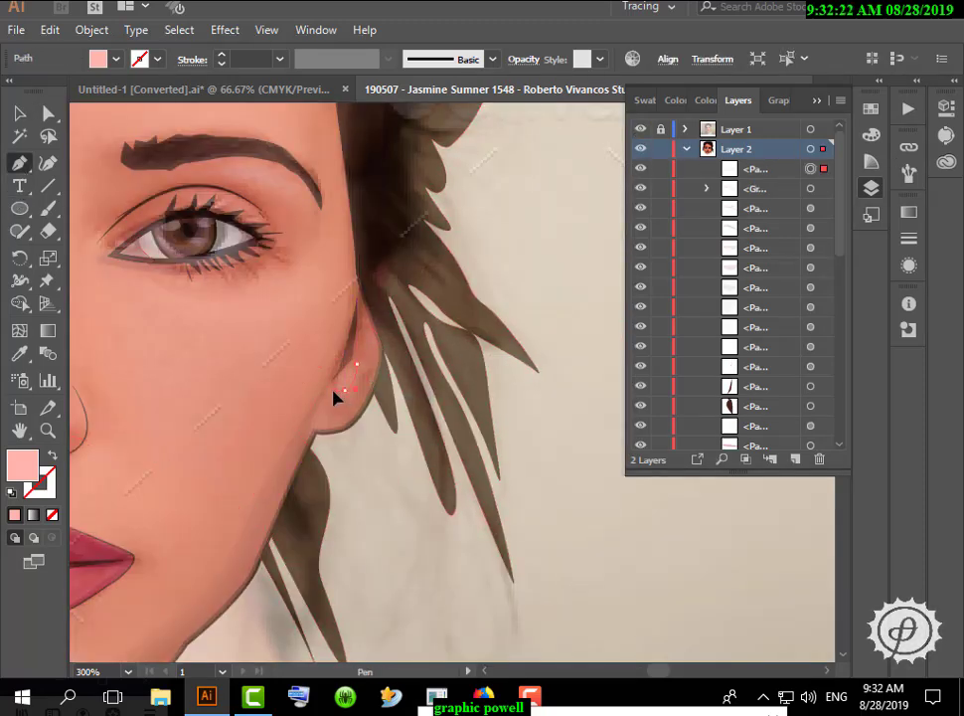
{"action": "left_click", "coordinate": [18, 121]}
{"action": "left_click", "coordinate": [420, 271]}
Draw a small curved highlight path on the left earlobe with the Pen tool and deselect it
{"action": "key", "text": "space"}
{"action": "left_click_drag", "start_coordinate": [266, 248], "coordinate": [556, 304]}
{"action": "left_click_drag", "start_coordinate": [270, 295], "coordinate": [482, 293]}
{"action": "left_click", "coordinate": [14, 162]}
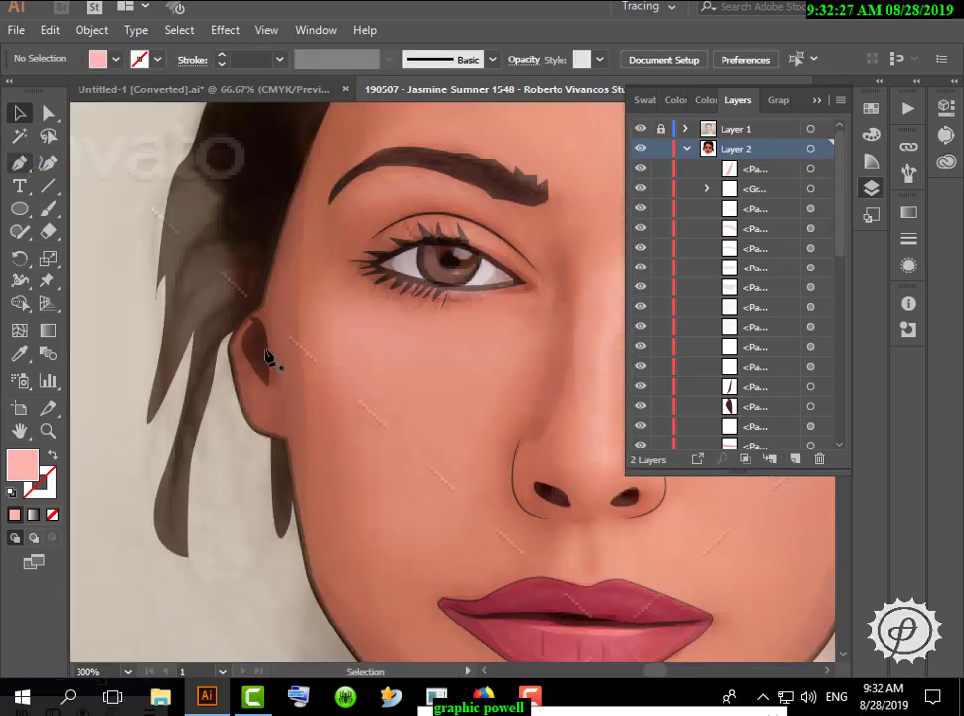
{"action": "left_click", "coordinate": [269, 411]}
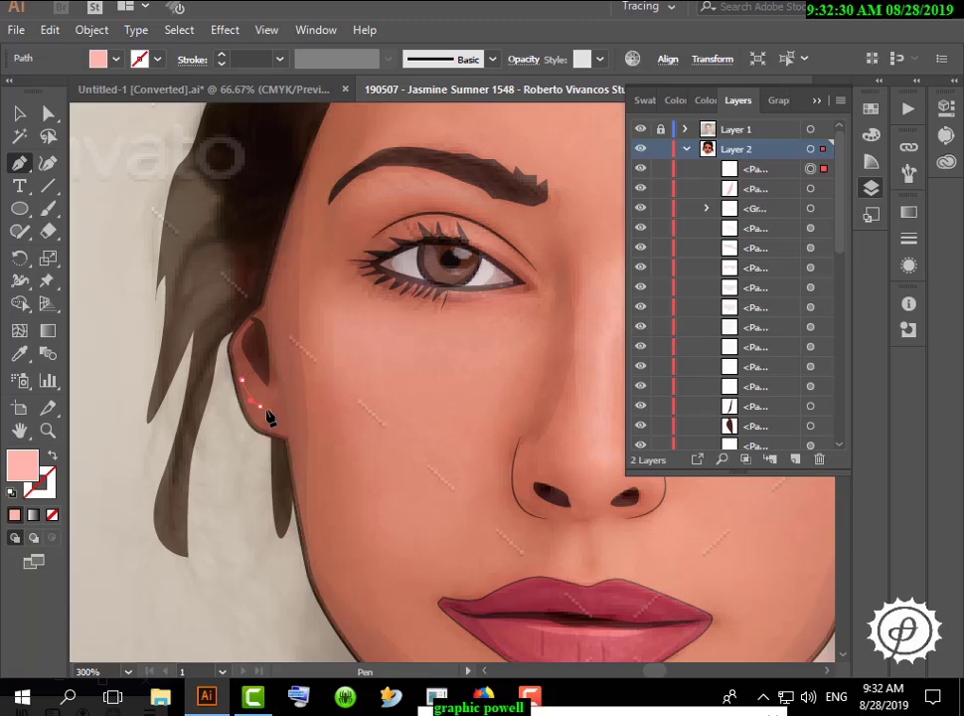
{"action": "left_click", "coordinate": [256, 402]}
{"action": "left_click", "coordinate": [242, 379]}
{"action": "left_click", "coordinate": [19, 115]}
{"action": "left_click", "coordinate": [157, 253]}
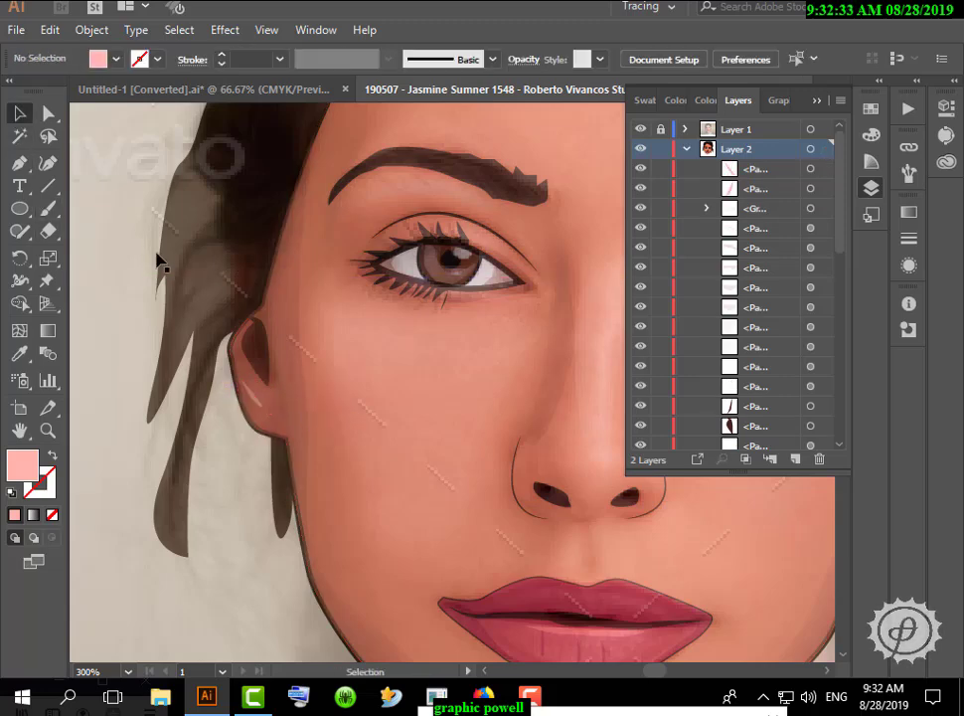
Hide the reference photo layer so only the vector portrait is shown
{"action": "scroll", "coordinate": [157, 253], "scroll_direction": "down", "scroll_amount": 3}
{"action": "scroll", "coordinate": [235, 291], "scroll_direction": "down", "scroll_amount": 2}
{"action": "scroll", "coordinate": [312, 337], "scroll_direction": "up", "scroll_amount": 2}
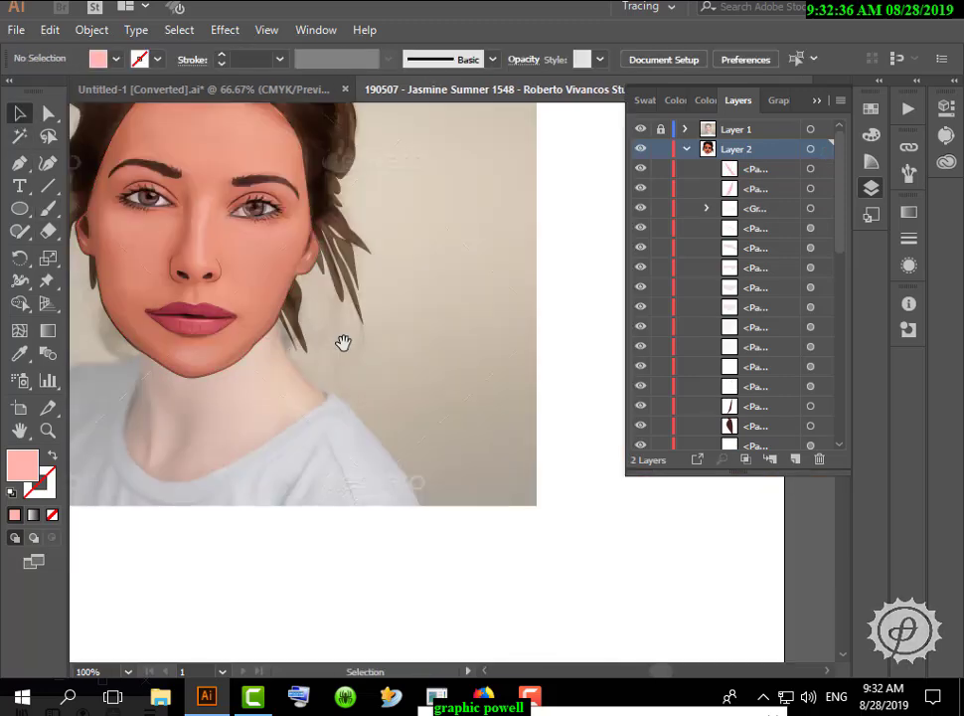
{"action": "left_click_drag", "start_coordinate": [343, 344], "coordinate": [452, 515]}
{"action": "left_click", "coordinate": [640, 129]}
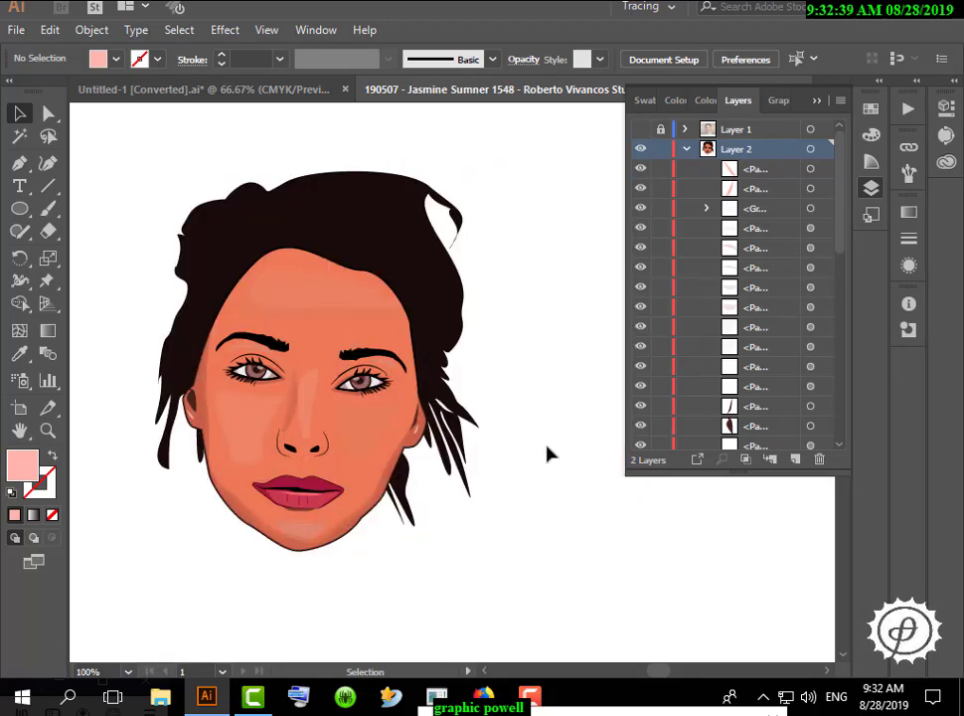
Give both earlobe highlights a 0.25 pt stroke with a tapered oval width profile and lower their opacity
{"action": "left_click", "coordinate": [419, 430]}
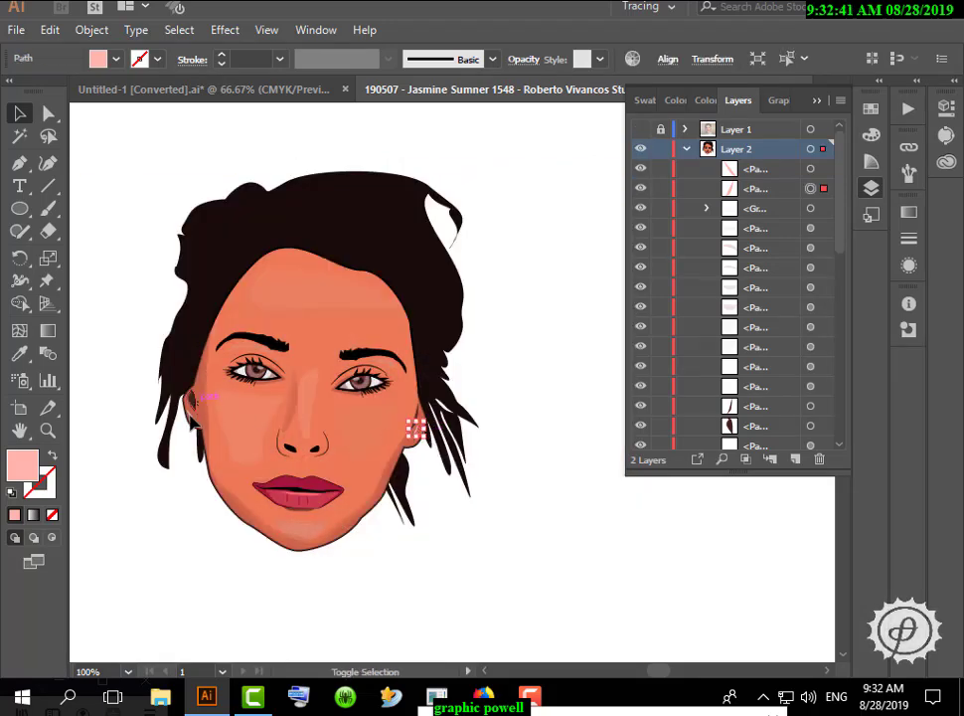
{"action": "left_click", "coordinate": [222, 55]}
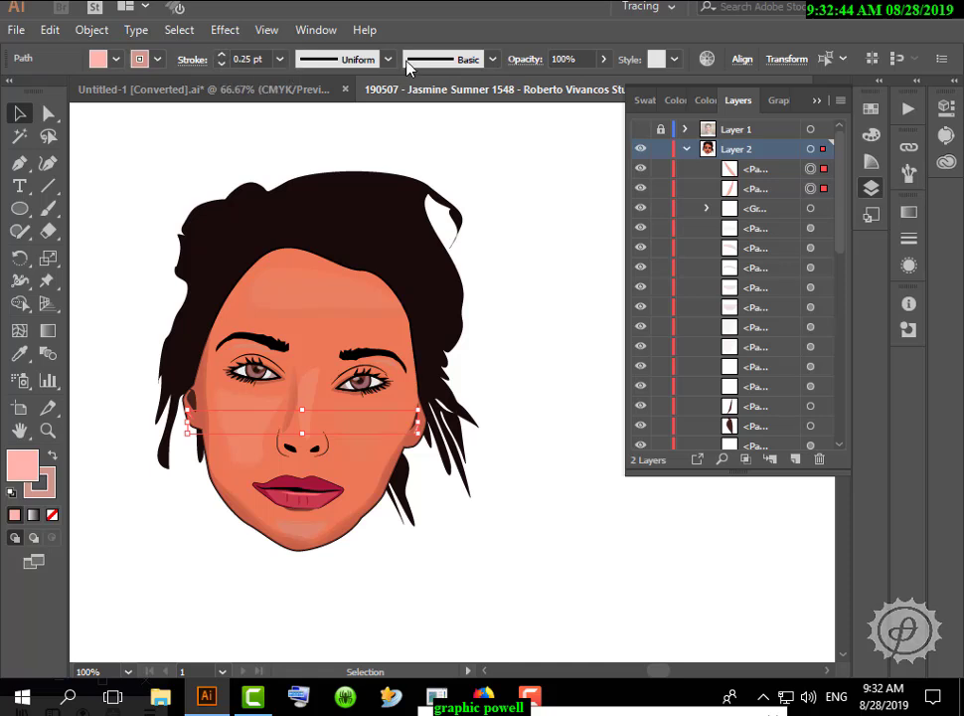
{"action": "left_click", "coordinate": [409, 62]}
{"action": "left_click", "coordinate": [374, 60]}
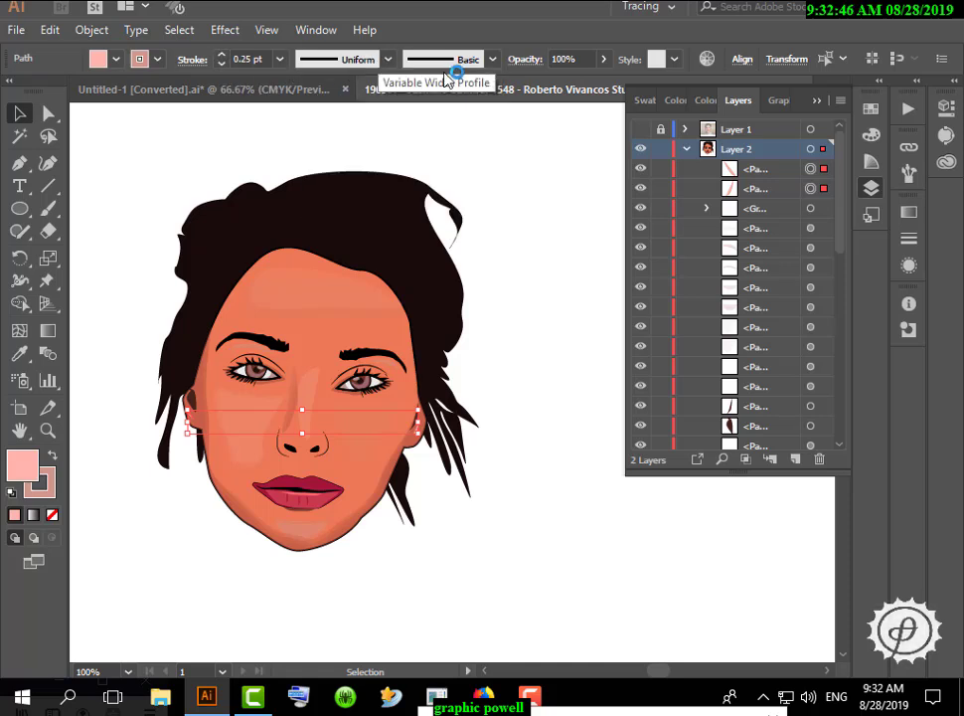
{"action": "left_click", "coordinate": [603, 59]}
{"action": "left_click", "coordinate": [577, 179]}
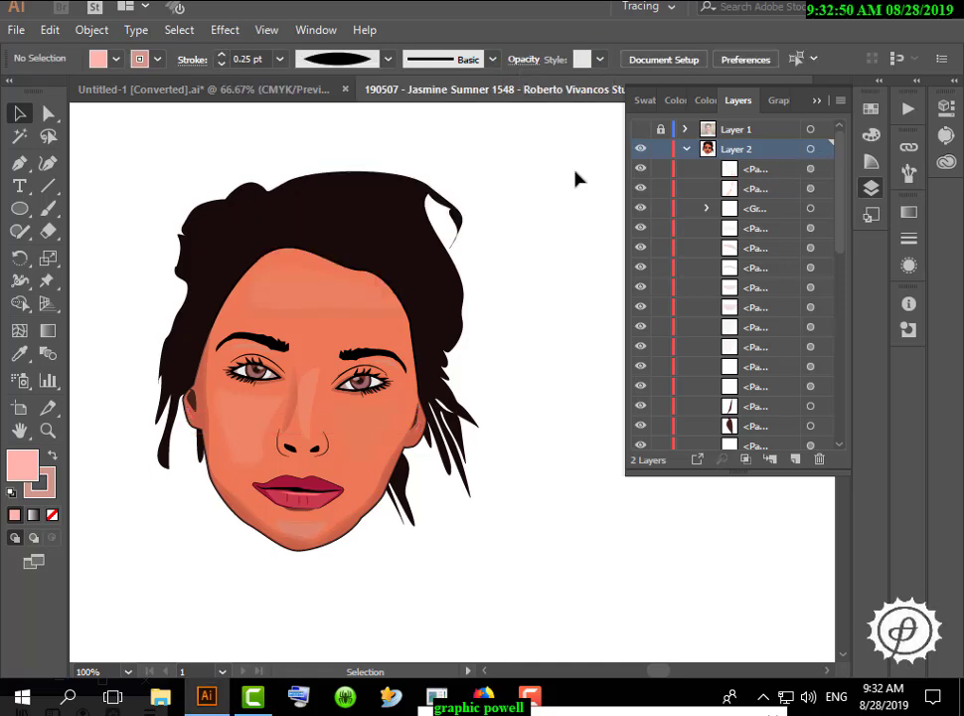
{"action": "key", "text": "ctrl+minus"}
{"action": "left_click_drag", "start_coordinate": [574, 179], "coordinate": [448, 190]}
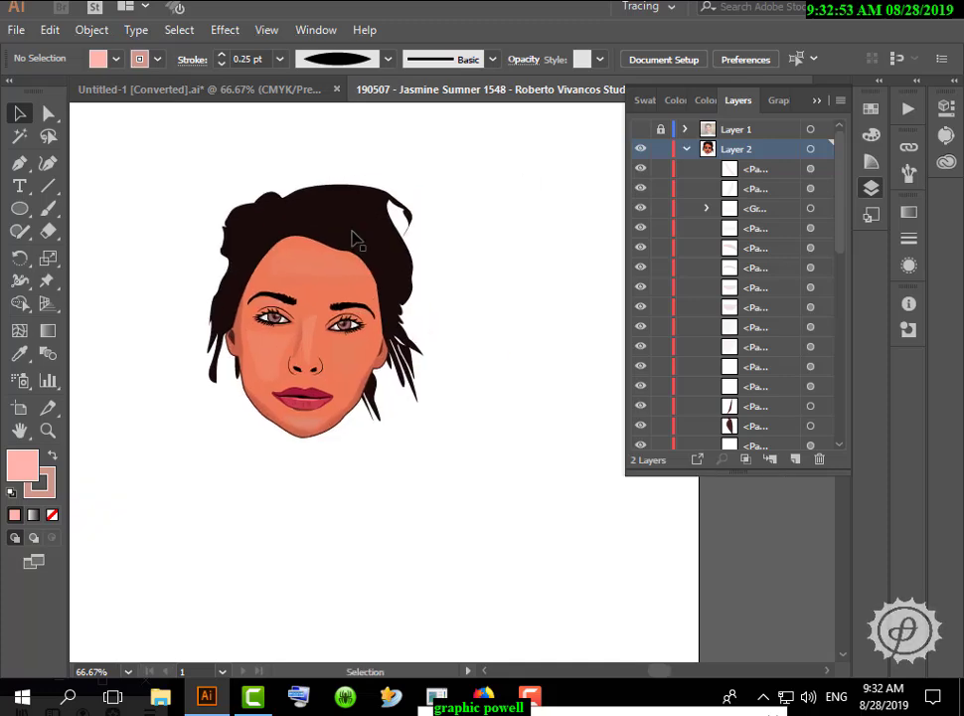
Try to draw a narrow shape between the nose and upper lip with the Pen tool, undoing its last point
{"action": "left_click", "coordinate": [19, 208]}
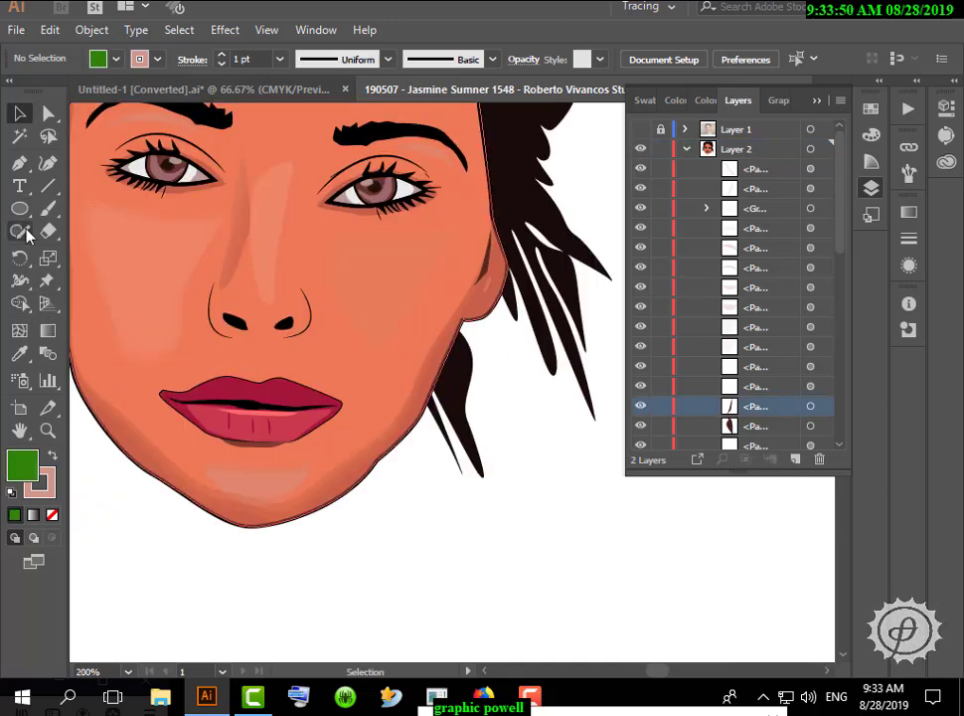
{"action": "left_click", "coordinate": [19, 162]}
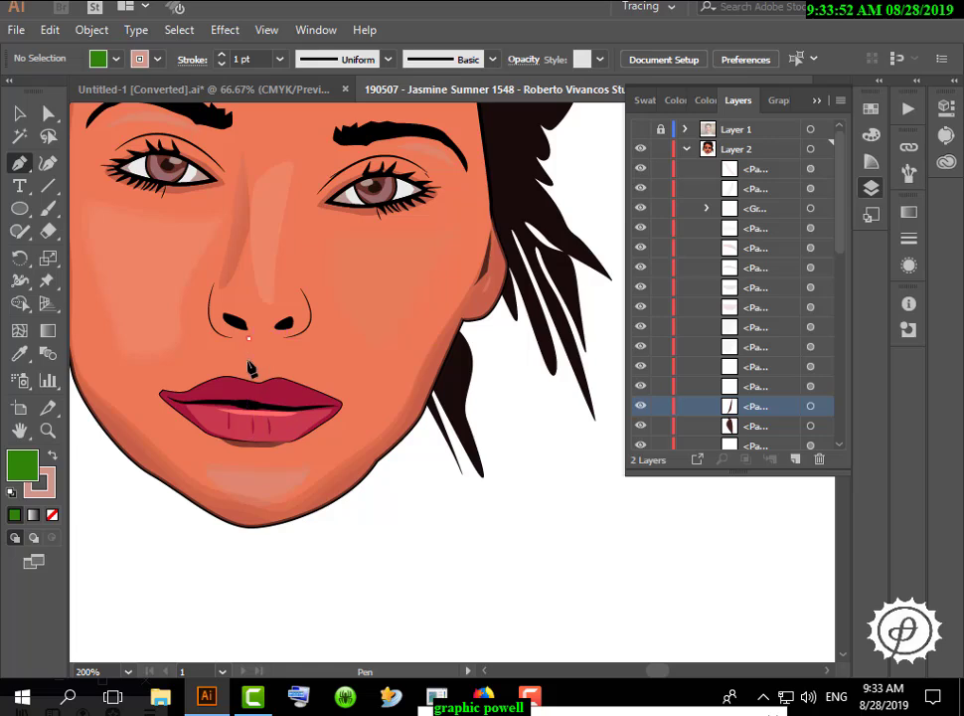
{"action": "left_click", "coordinate": [255, 380]}
{"action": "left_click", "coordinate": [260, 377]}
{"action": "left_click", "coordinate": [248, 340]}
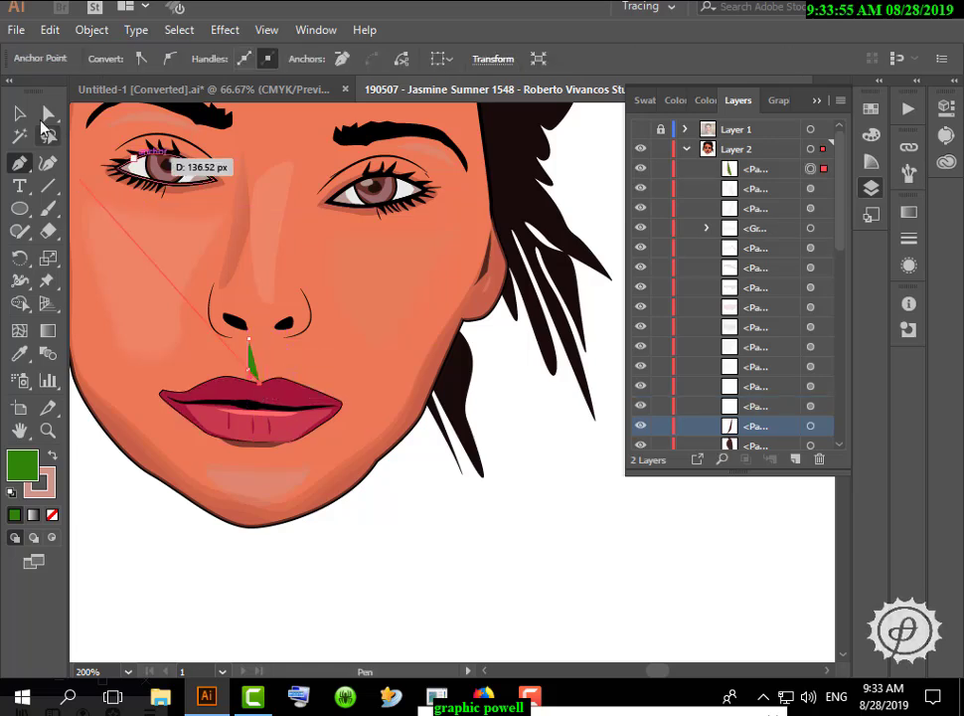
{"action": "left_click", "coordinate": [19, 113]}
{"action": "key", "text": "ctrl+z"}
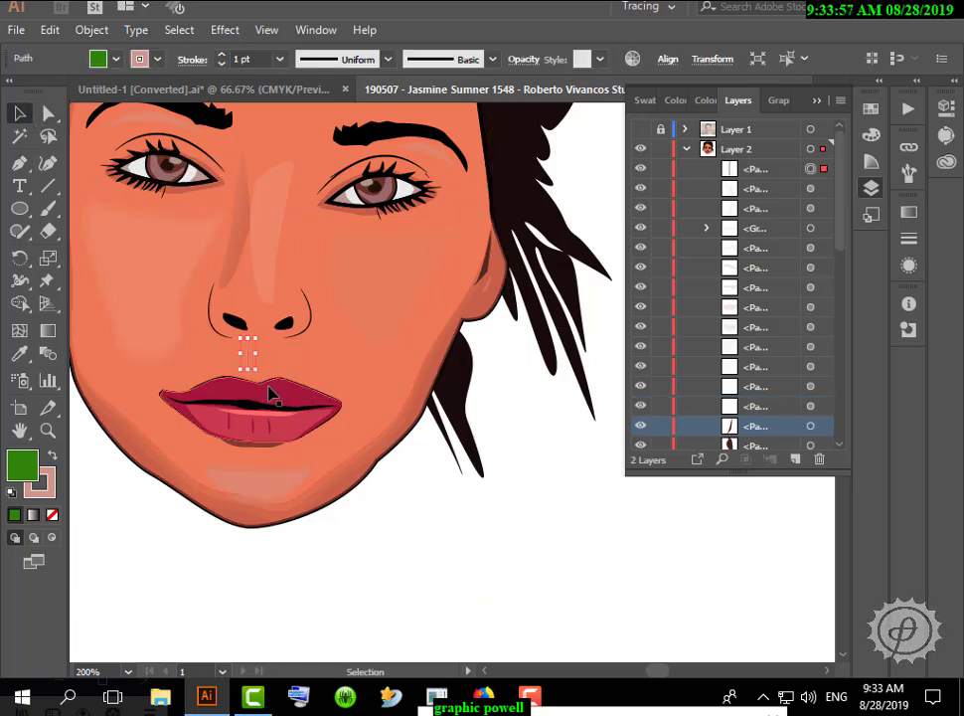
Isolate the lips path and draw a closed, tapering philtrum shape from below the nose to the upper lip with the Pen tool
{"action": "left_click", "coordinate": [270, 395]}
{"action": "double_click", "coordinate": [285, 395]}
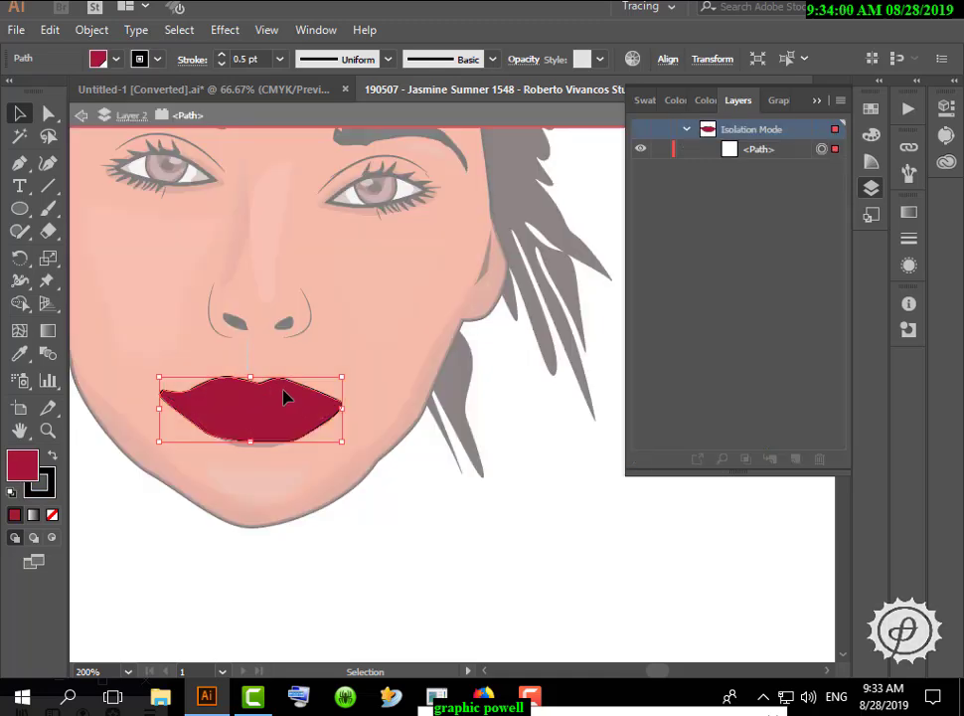
{"action": "left_click", "coordinate": [19, 162]}
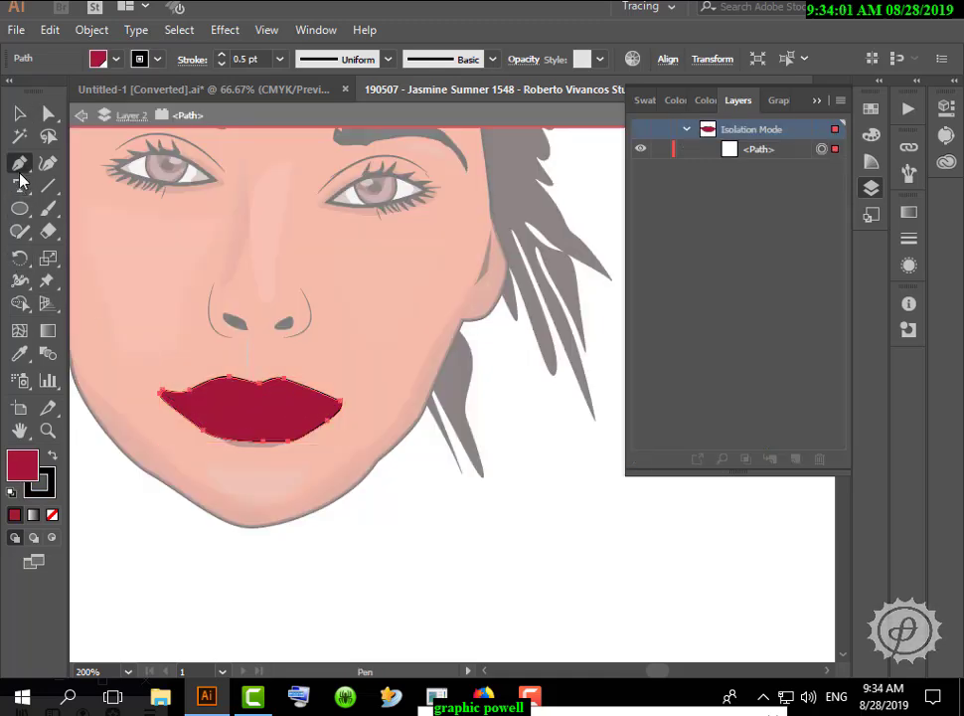
{"action": "left_click", "coordinate": [267, 343]}
{"action": "left_click", "coordinate": [269, 380]}
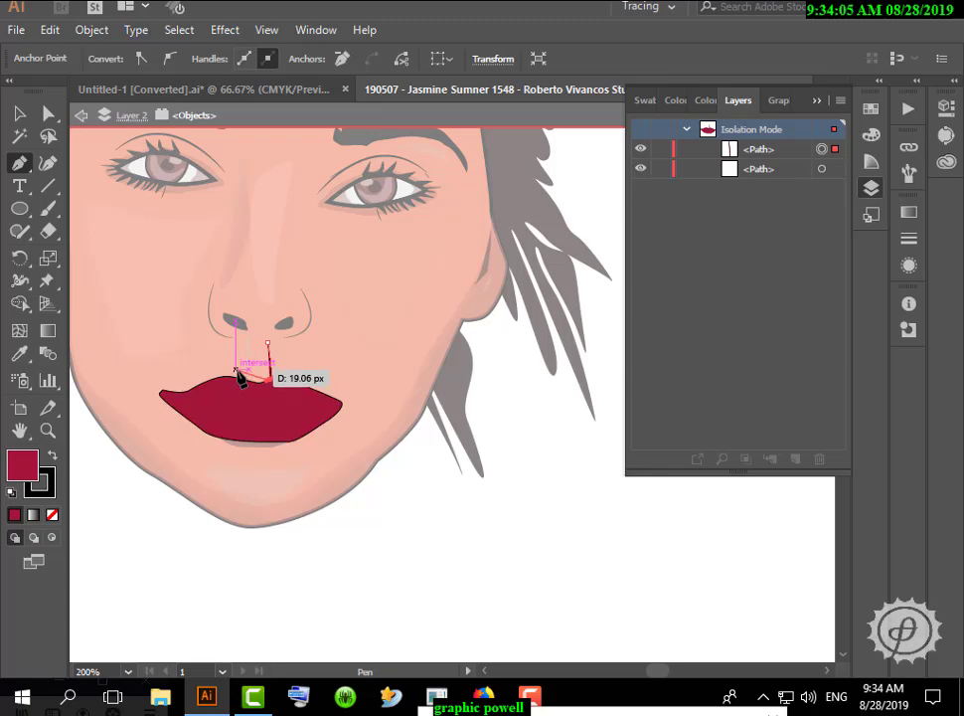
{"action": "left_click_drag", "start_coordinate": [234, 376], "coordinate": [244, 358]}
{"action": "left_click", "coordinate": [60, 31]}
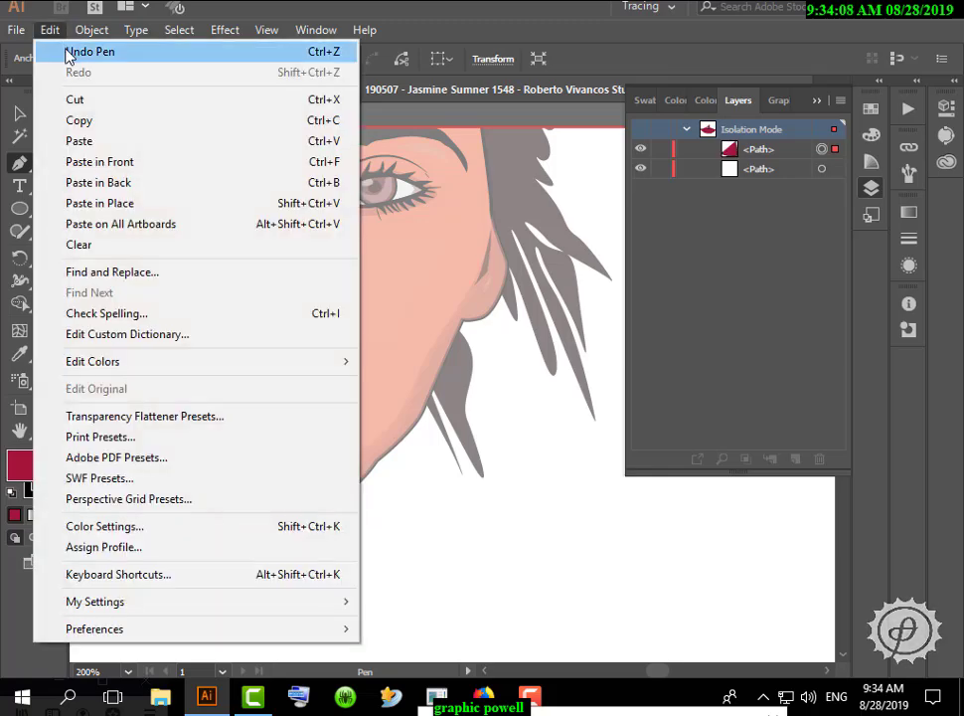
{"action": "left_click", "coordinate": [68, 52]}
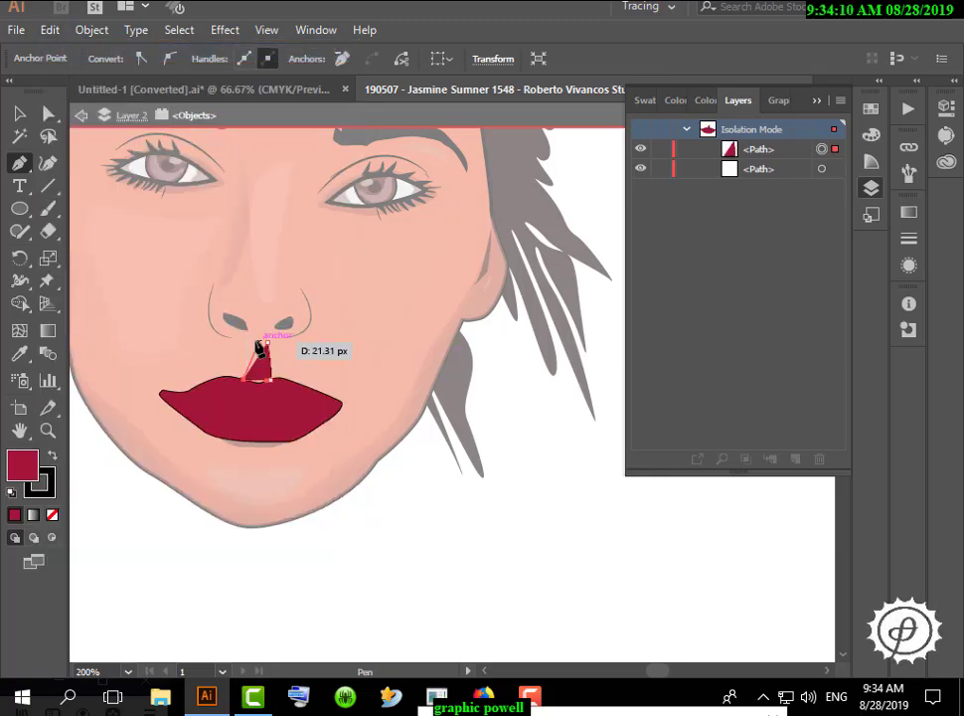
{"action": "left_click_drag", "start_coordinate": [259, 346], "coordinate": [265, 340]}
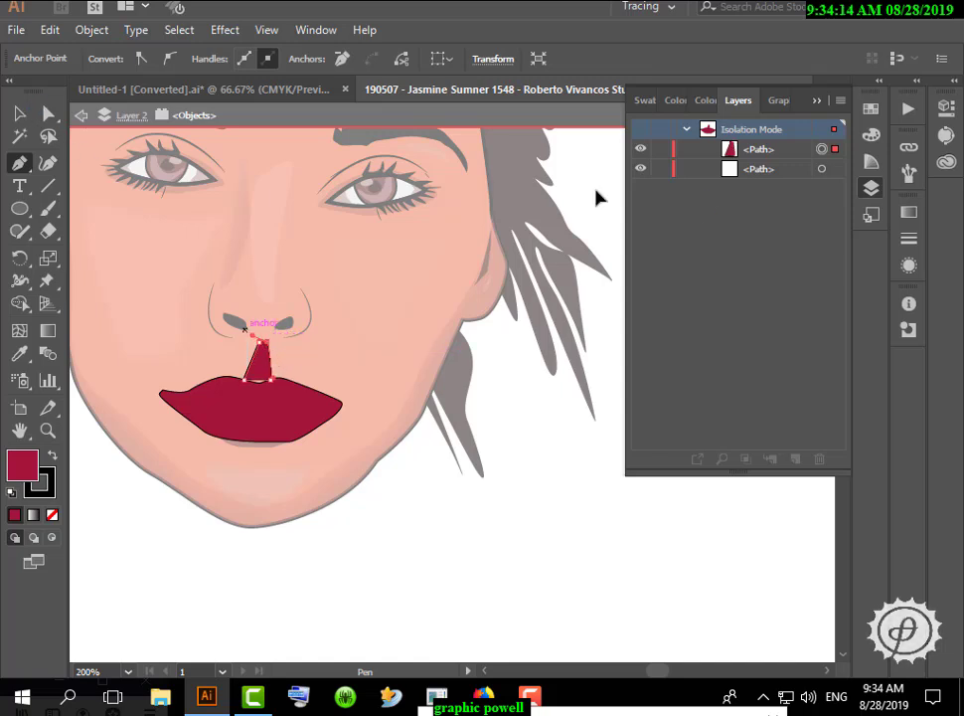
Exit isolation mode and move the philtrum shape below the lips path in the Layer 2 stacking order
{"action": "key", "text": "v"}
{"action": "left_click", "coordinate": [752, 154]}
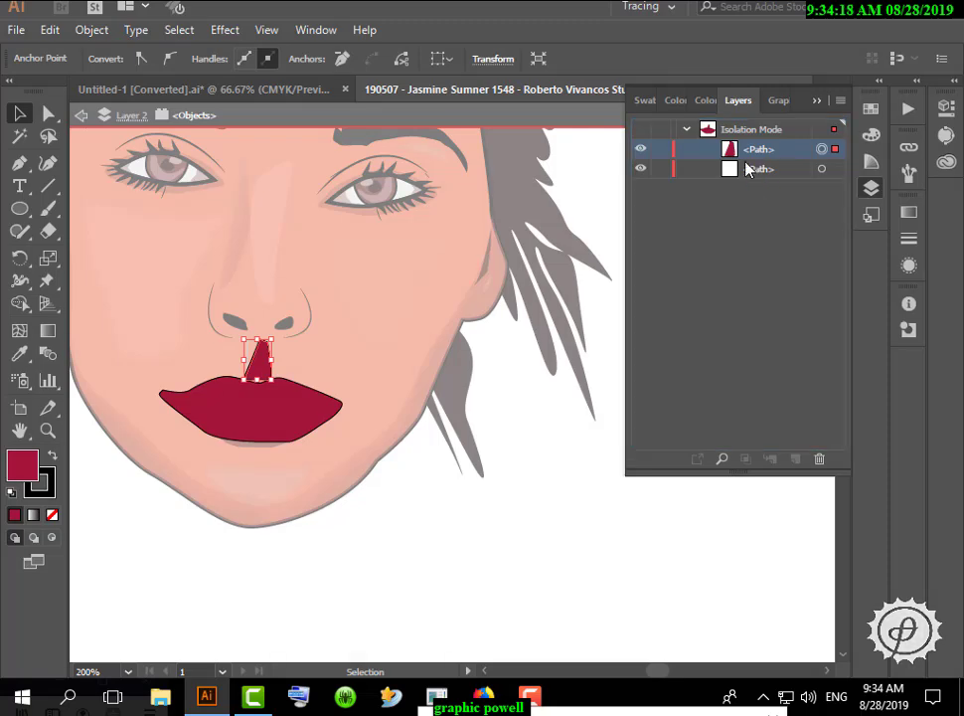
{"action": "key", "text": "Escape"}
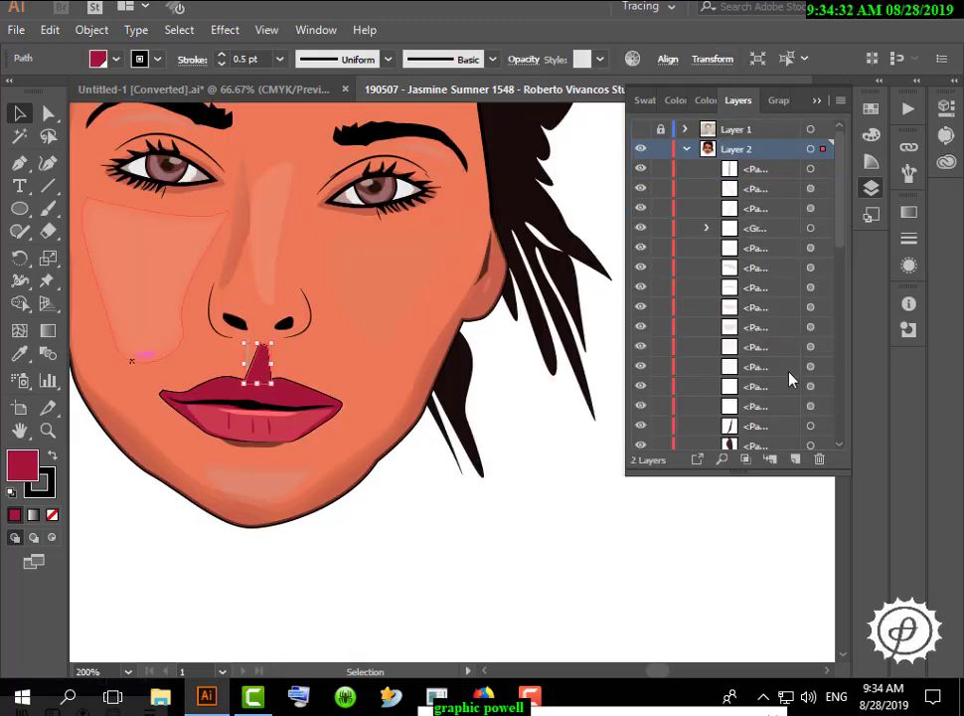
{"action": "scroll", "coordinate": [793, 376], "scroll_direction": "down", "scroll_amount": 5}
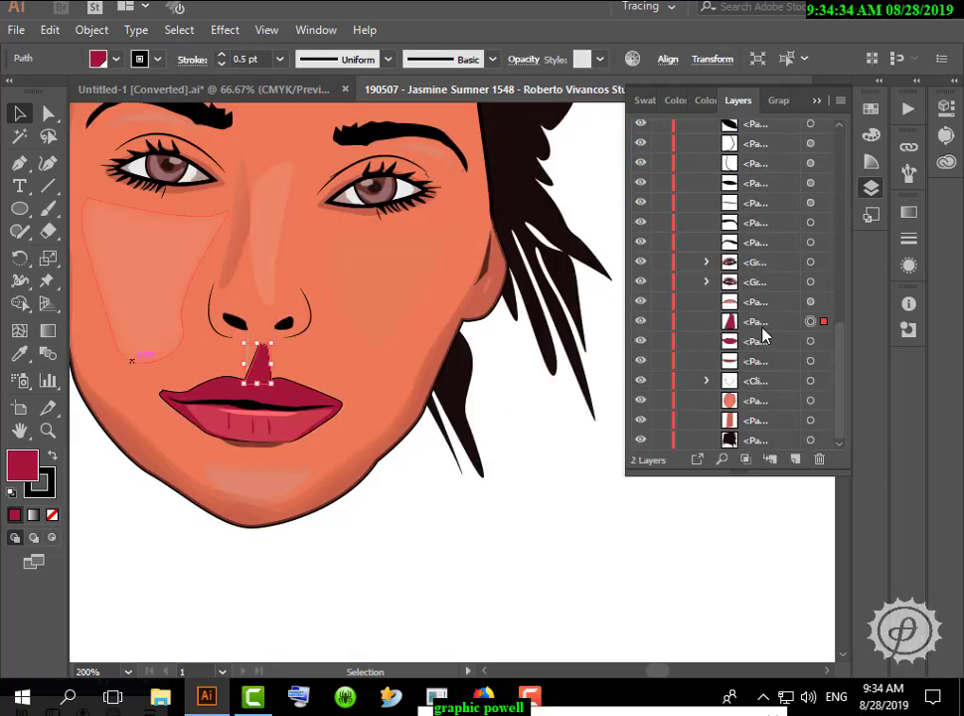
{"action": "left_click_drag", "start_coordinate": [753, 327], "coordinate": [750, 351]}
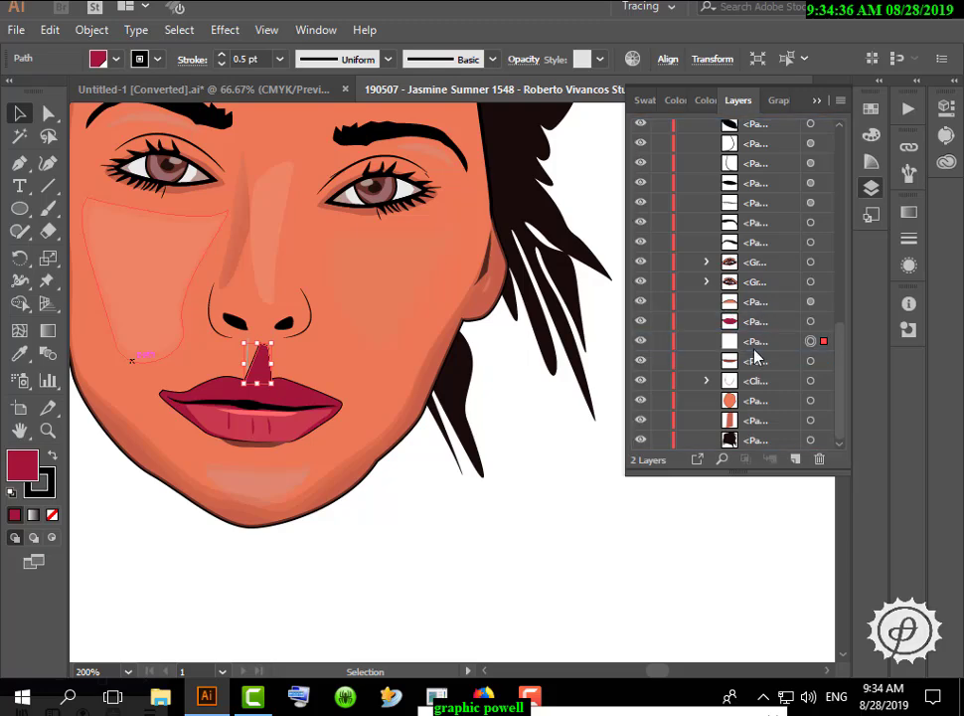
Recolor the philtrum shape with the Eyedropper, sampling the brown shadow beneath the lower lip
{"action": "double_click", "coordinate": [34, 467]}
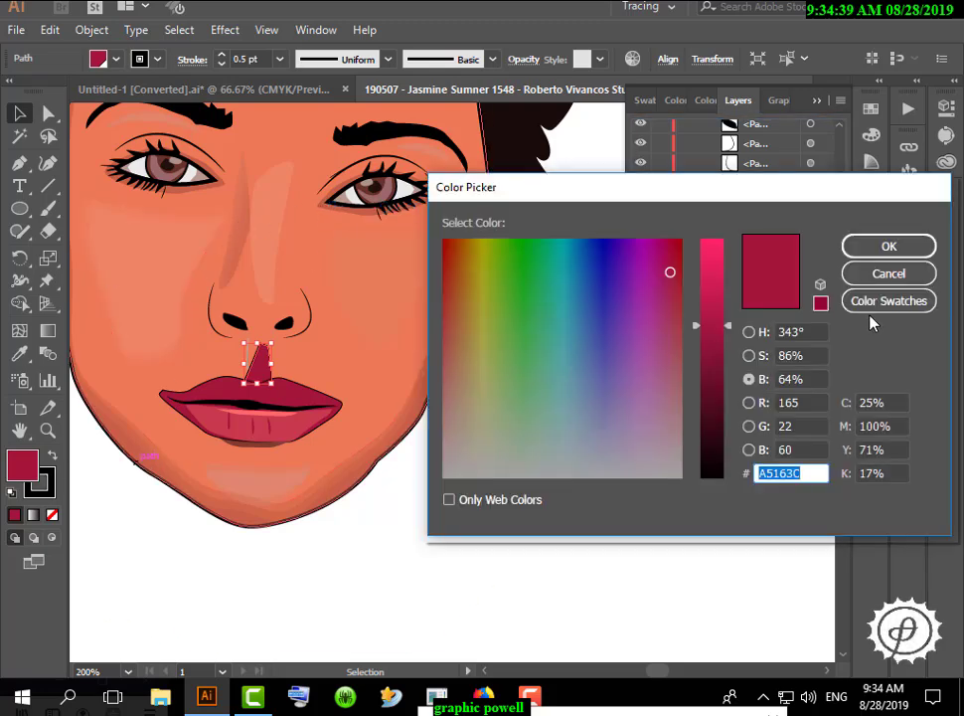
{"action": "left_click", "coordinate": [884, 276]}
{"action": "left_click", "coordinate": [21, 353]}
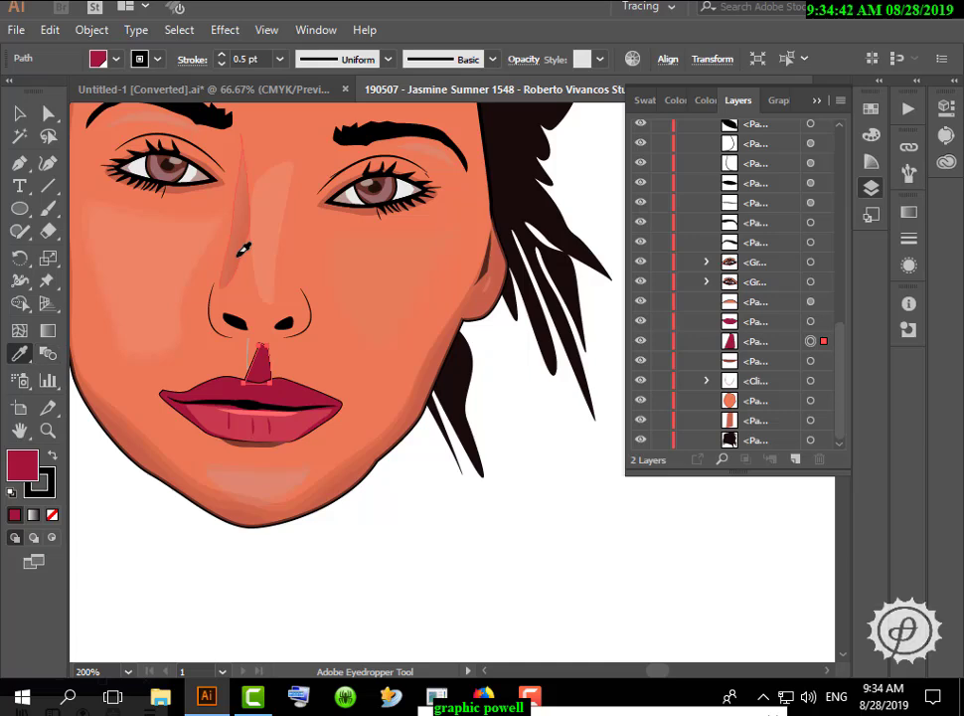
{"action": "left_click", "coordinate": [241, 249]}
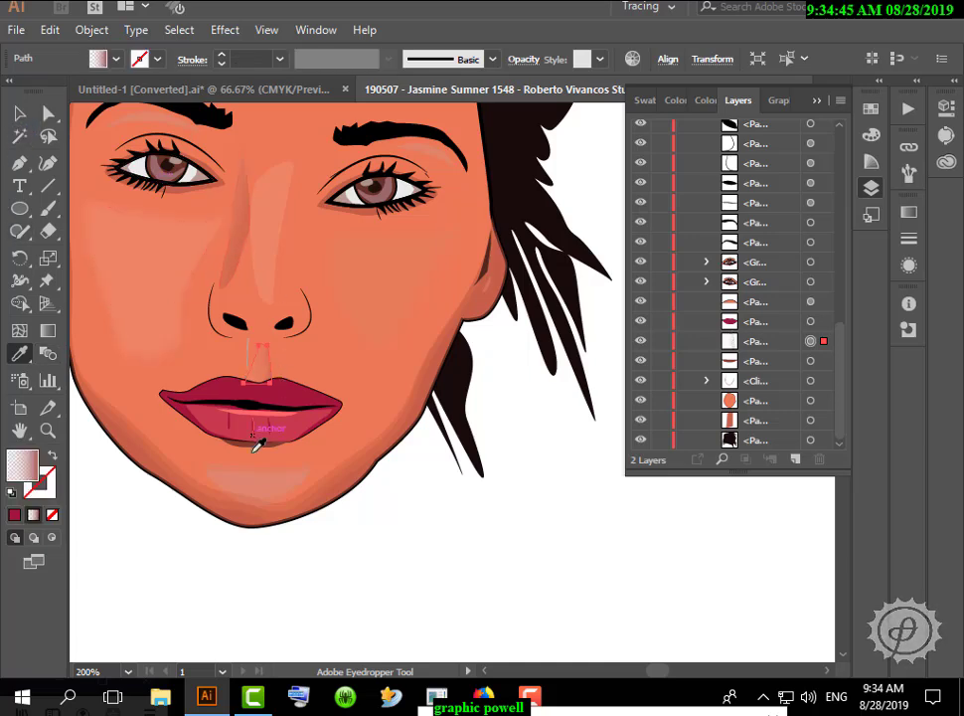
{"action": "left_click", "coordinate": [257, 442]}
{"action": "left_click", "coordinate": [18, 113]}
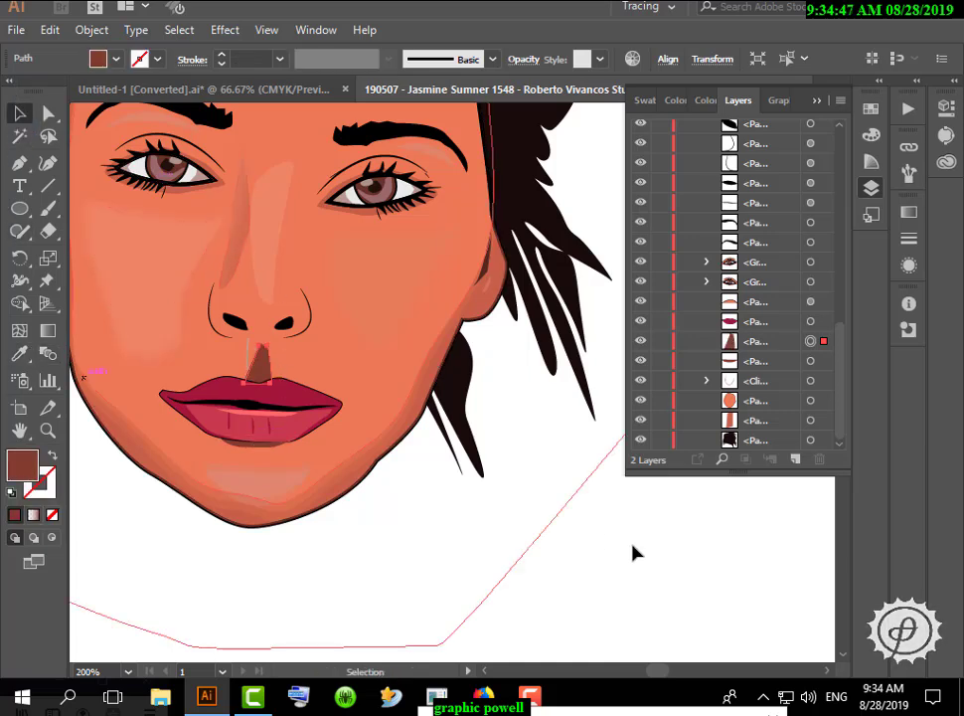
{"action": "key", "text": "ctrl+shift+a"}
Reshape the philtrum shadow with Direct Selection, moving its upper anchor outward to widen the top edge
{"action": "left_click", "coordinate": [261, 371]}
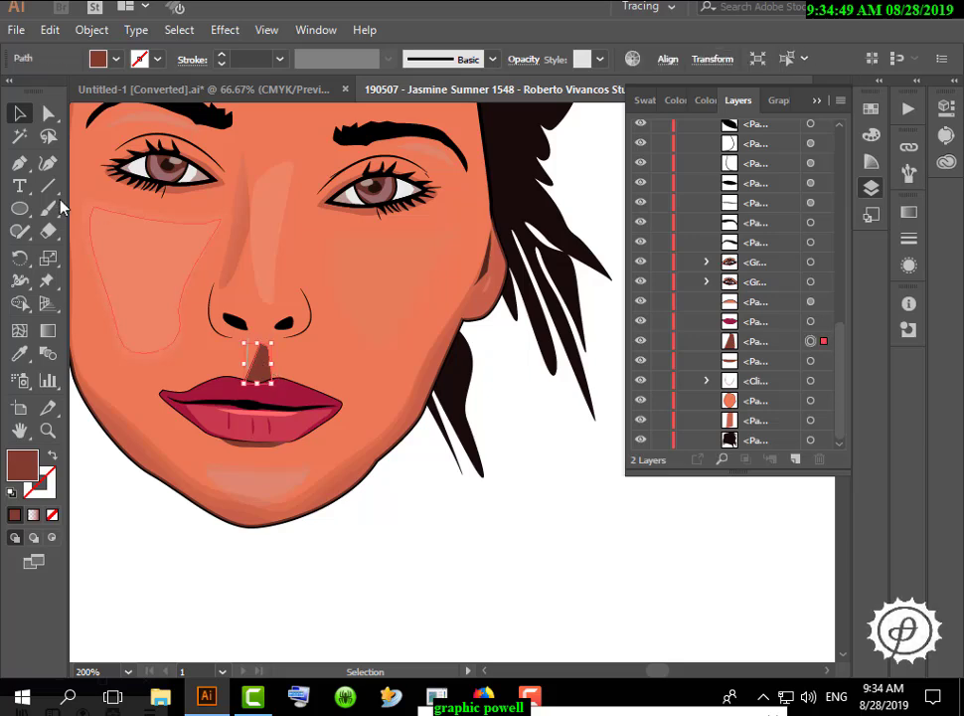
{"action": "left_click", "coordinate": [48, 113]}
{"action": "left_click_drag", "start_coordinate": [262, 350], "coordinate": [265, 347]}
{"action": "key", "text": "v"}
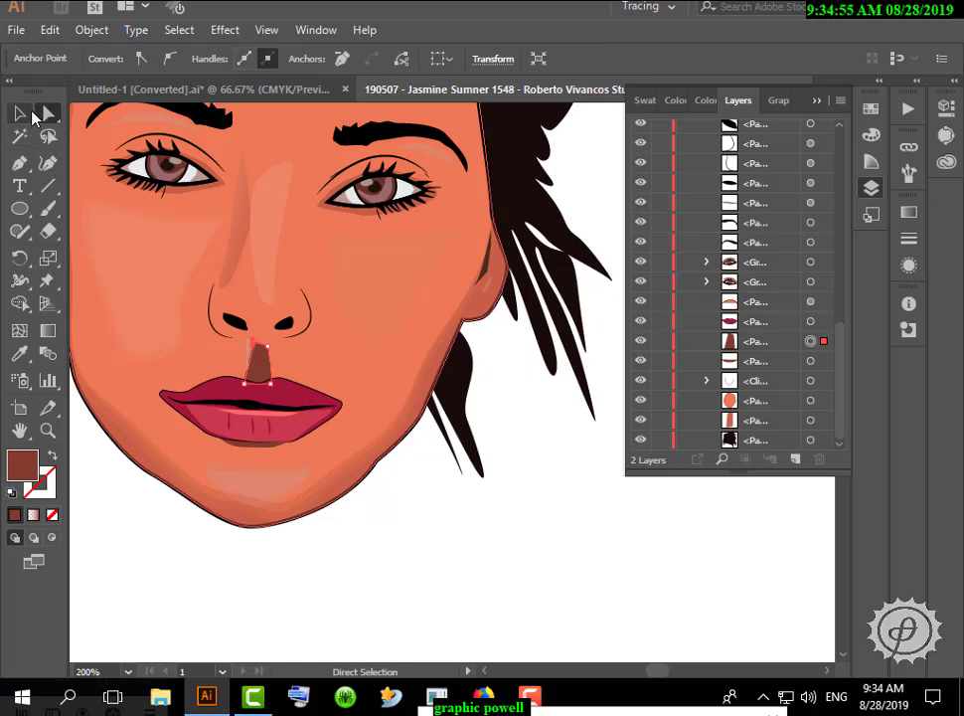
{"action": "key", "text": "ctrl+shift+a"}
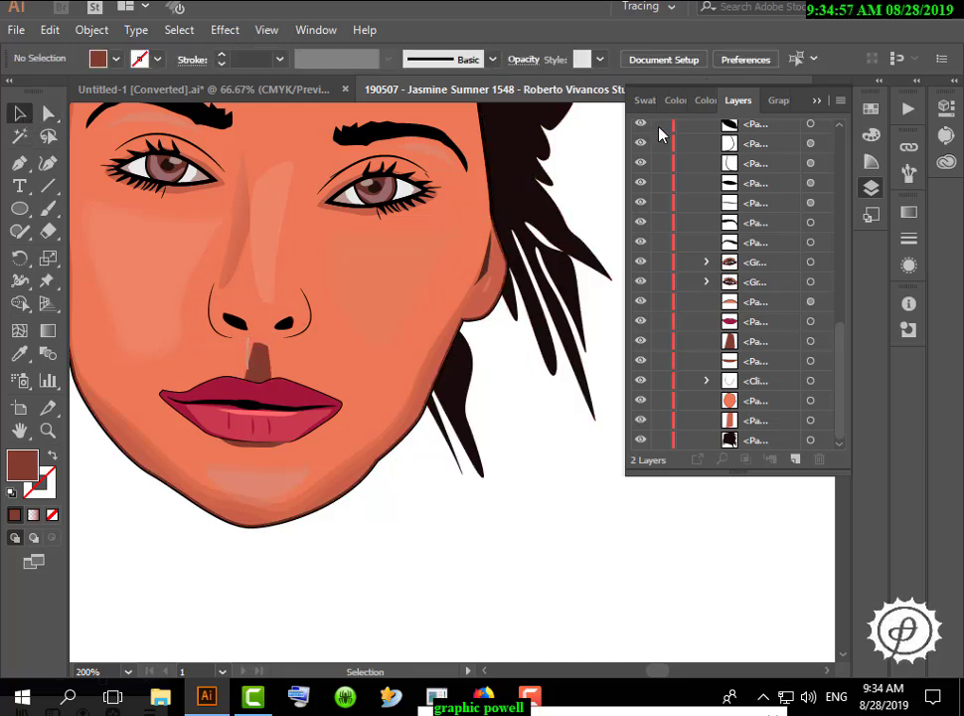
Lower the philtrum shadow's opacity to 40%
{"action": "scroll", "coordinate": [661, 139], "scroll_direction": "up", "scroll_amount": 5}
{"action": "left_click", "coordinate": [258, 363]}
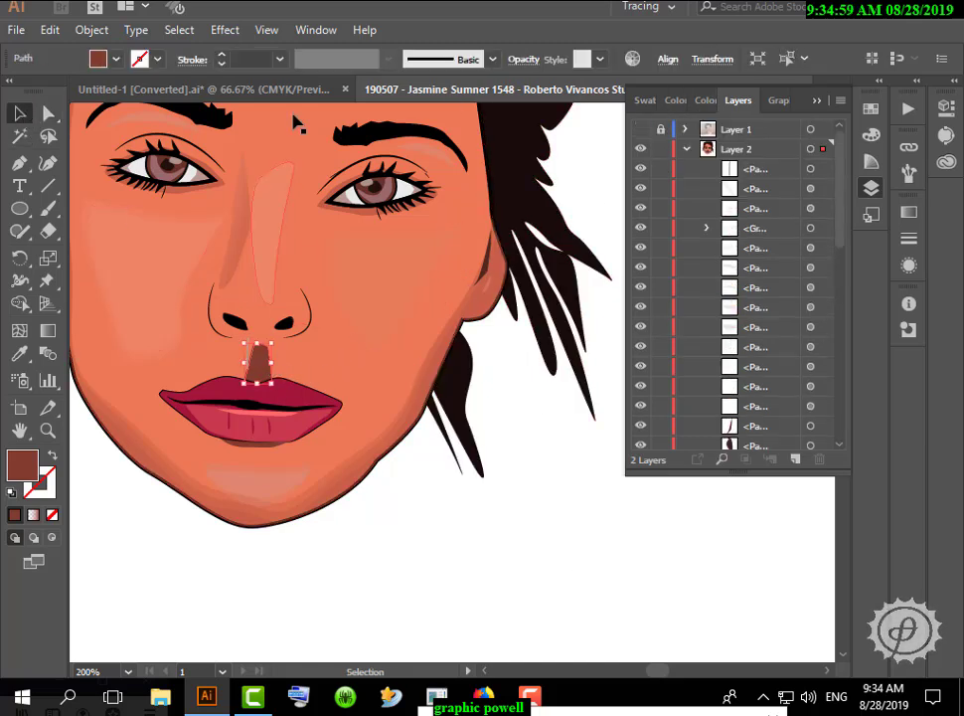
{"action": "left_click", "coordinate": [524, 59]}
{"action": "left_click", "coordinate": [512, 91]}
{"action": "left_click_drag", "start_coordinate": [508, 114], "coordinate": [470, 117]}
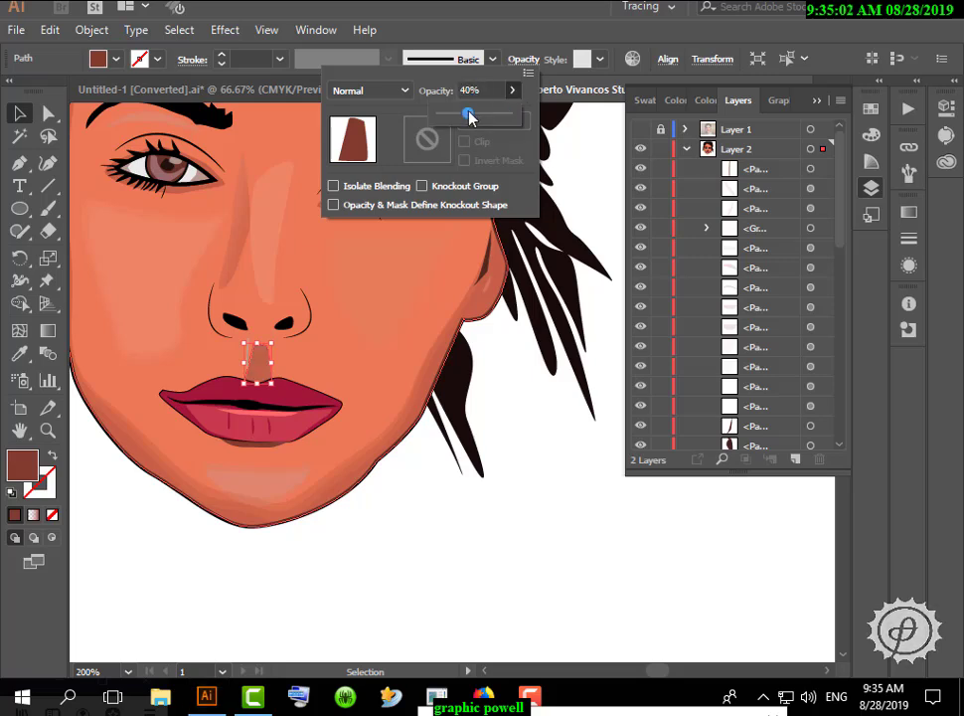
{"action": "left_click", "coordinate": [517, 396]}
Delete the leftover green-filled, pink-stroked path beside the philtrum shadow
{"action": "left_click", "coordinate": [293, 403]}
{"action": "scroll", "coordinate": [255, 382], "scroll_direction": "up", "scroll_amount": 3}
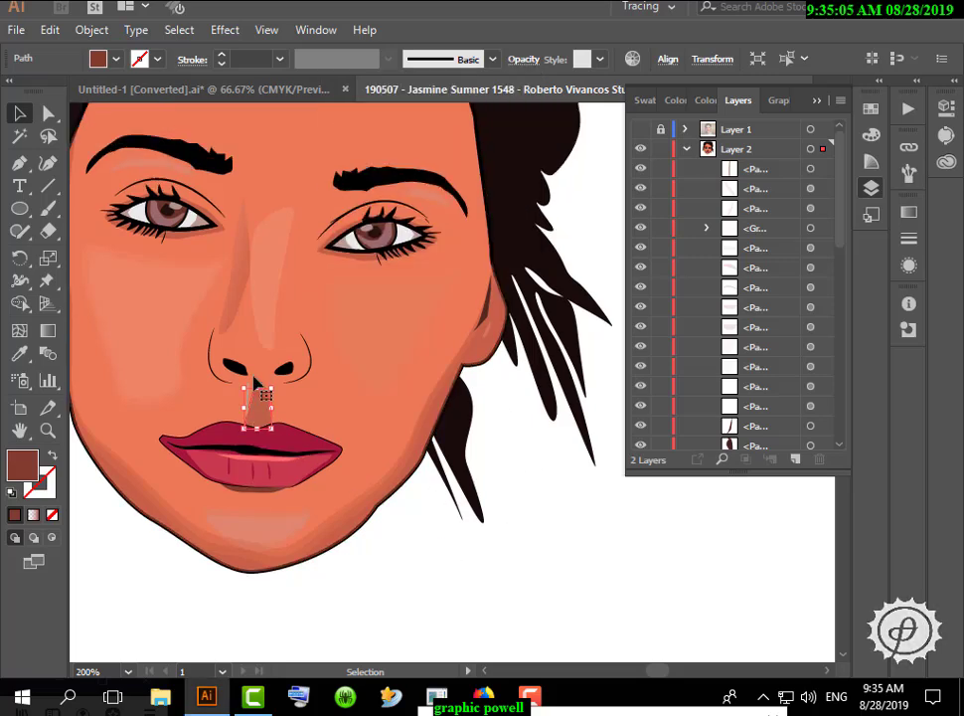
{"action": "left_click", "coordinate": [313, 431]}
{"action": "left_click", "coordinate": [251, 429]}
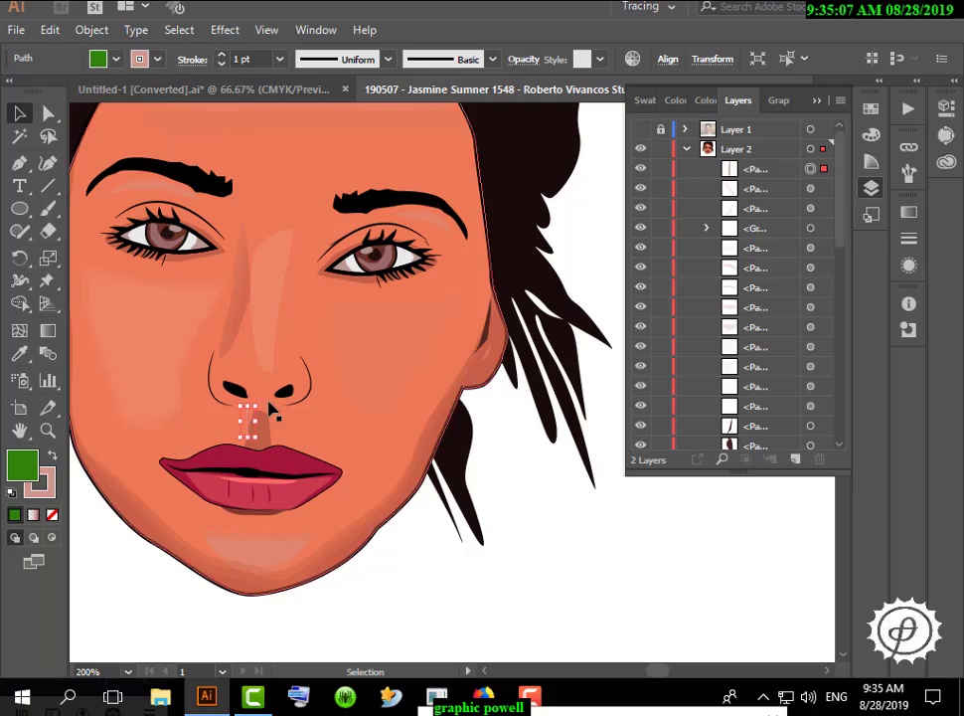
{"action": "key", "text": "Delete"}
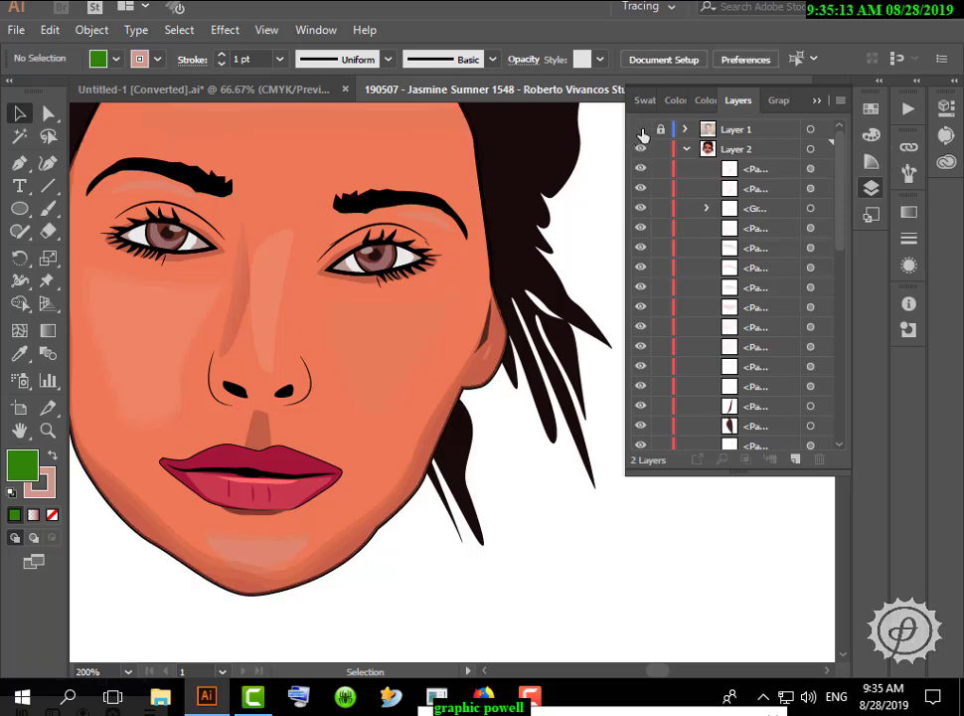
Show the Layer 1 reference photo and enter isolation mode on the philtrum shadow
{"action": "left_click", "coordinate": [641, 131]}
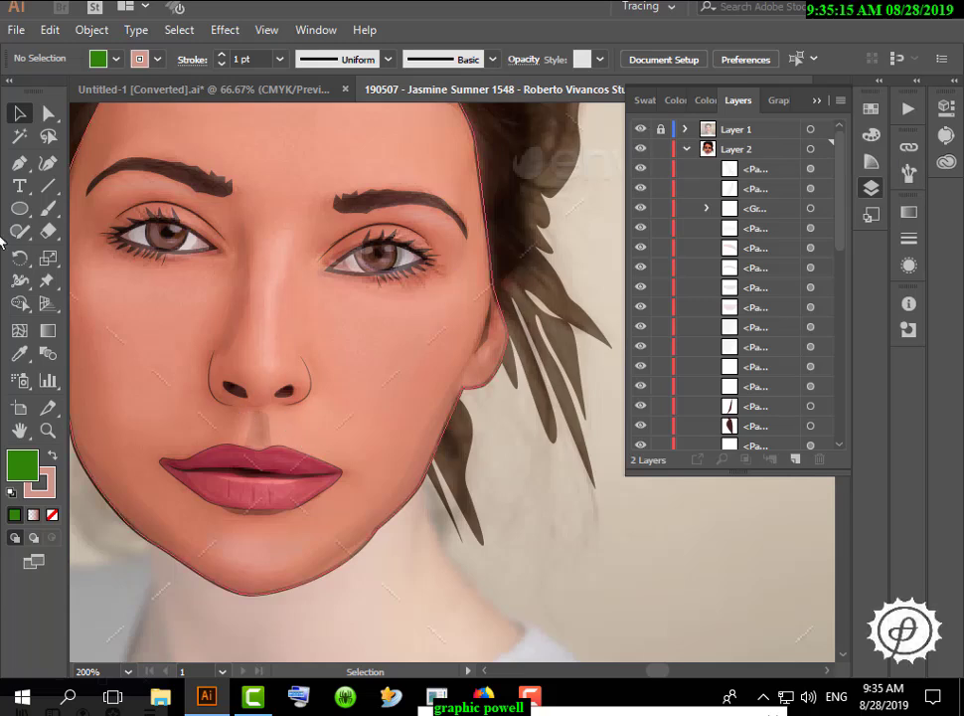
{"action": "left_click", "coordinate": [19, 163]}
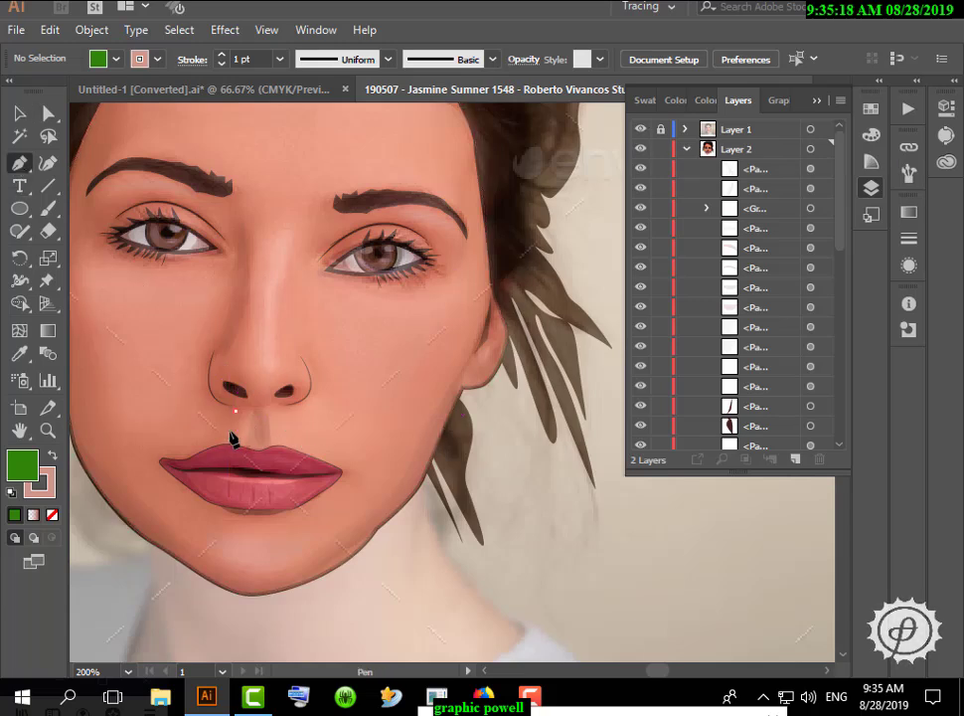
{"action": "left_click", "coordinate": [230, 438]}
{"action": "left_click", "coordinate": [19, 114]}
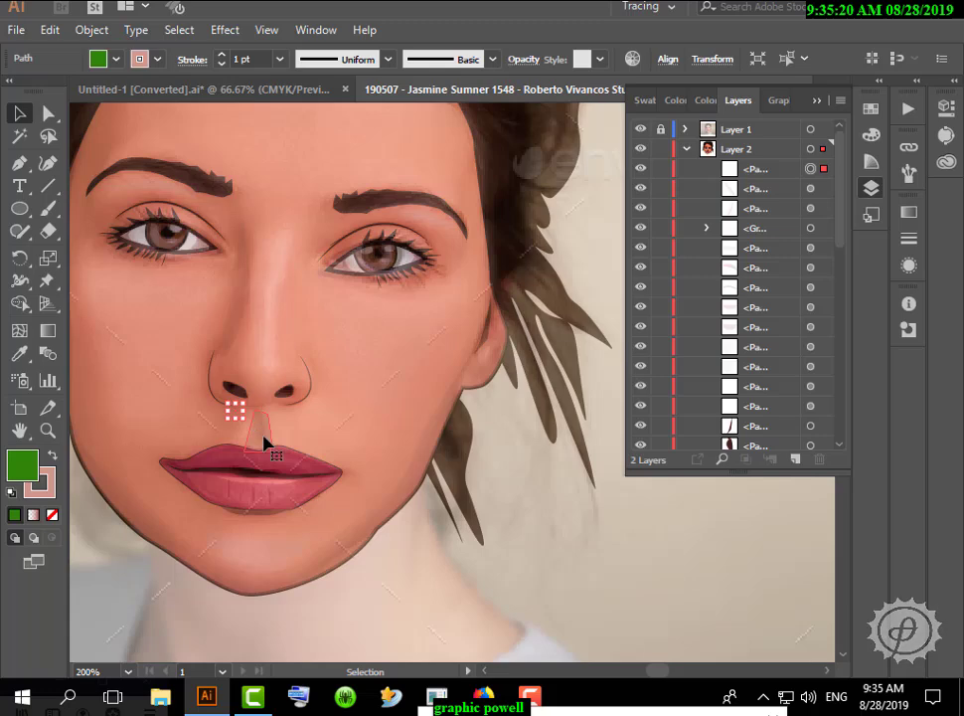
{"action": "double_click", "coordinate": [264, 443]}
Draw a closed rounded shape around the philtrum with the Pen tool, from below the nose to the upper lip
{"action": "key", "text": "p"}
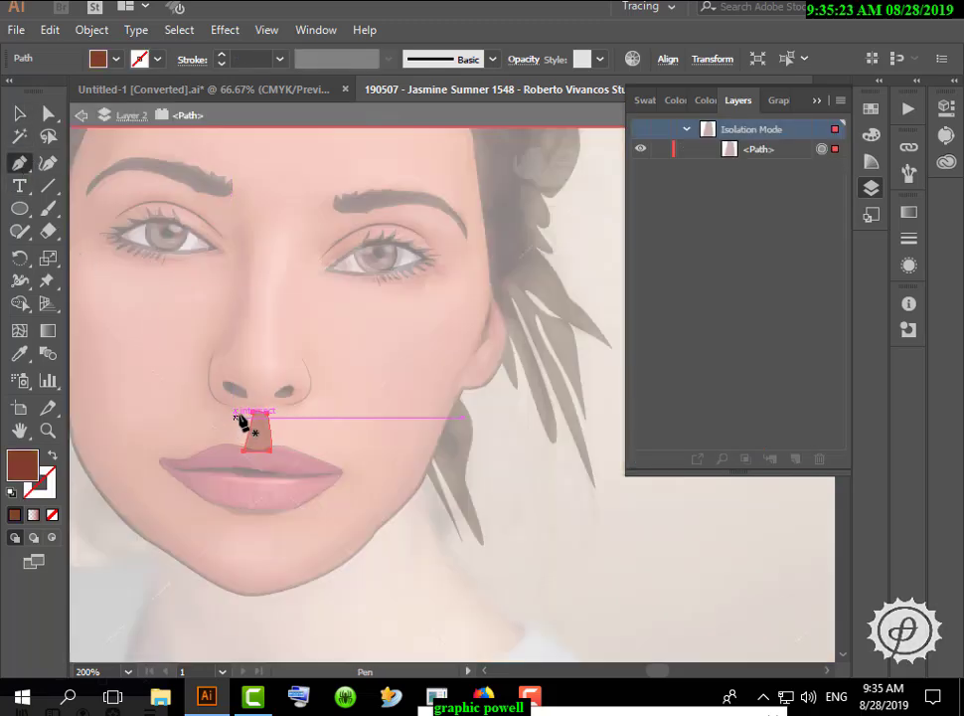
{"action": "left_click", "coordinate": [241, 412]}
{"action": "left_click_drag", "start_coordinate": [233, 444], "coordinate": [246, 458]}
{"action": "mouse_move", "coordinate": [269, 456]}
{"action": "left_mouse_down"}
{"action": "mouse_move", "coordinate": [299, 434]}
{"action": "mouse_move", "coordinate": [253, 411]}
{"action": "mouse_move", "coordinate": [243, 420]}
{"action": "left_mouse_up"}
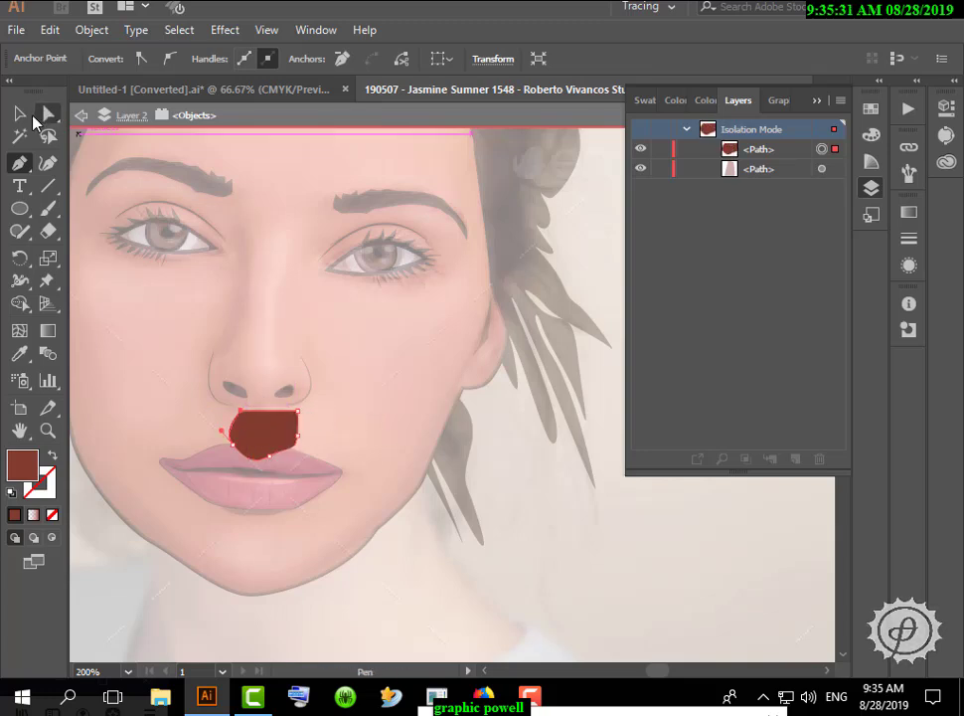
{"action": "left_click", "coordinate": [22, 114]}
Recolor the new philtrum shape with the Eyedropper, sampling the light pink on the nose bridge, and exit isolation mode
{"action": "double_click", "coordinate": [22, 463]}
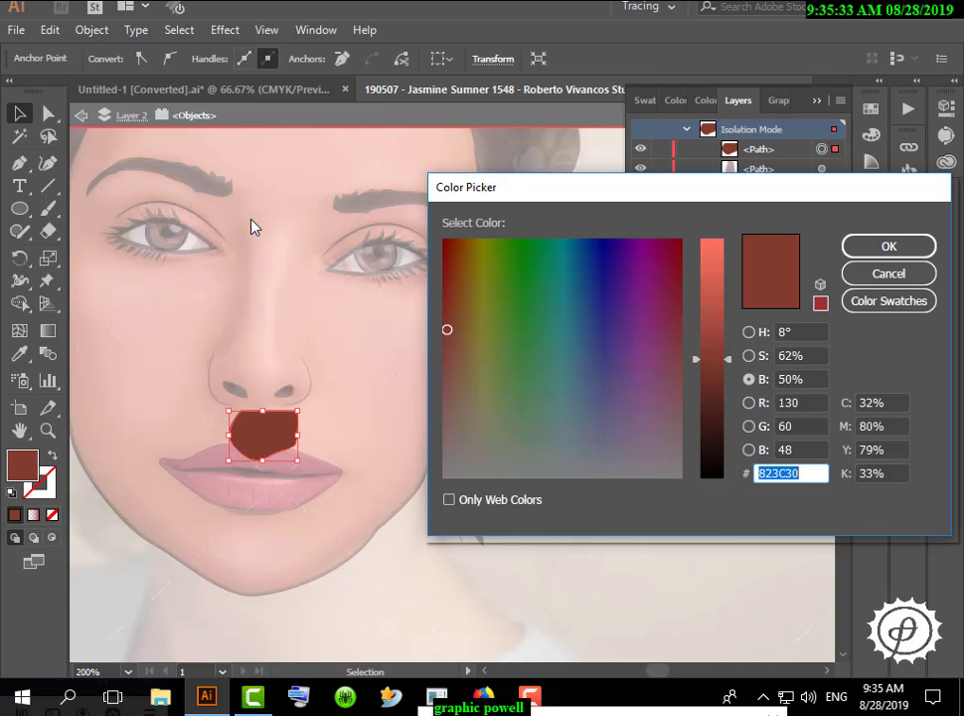
{"action": "left_click", "coordinate": [898, 246]}
{"action": "key", "text": "i"}
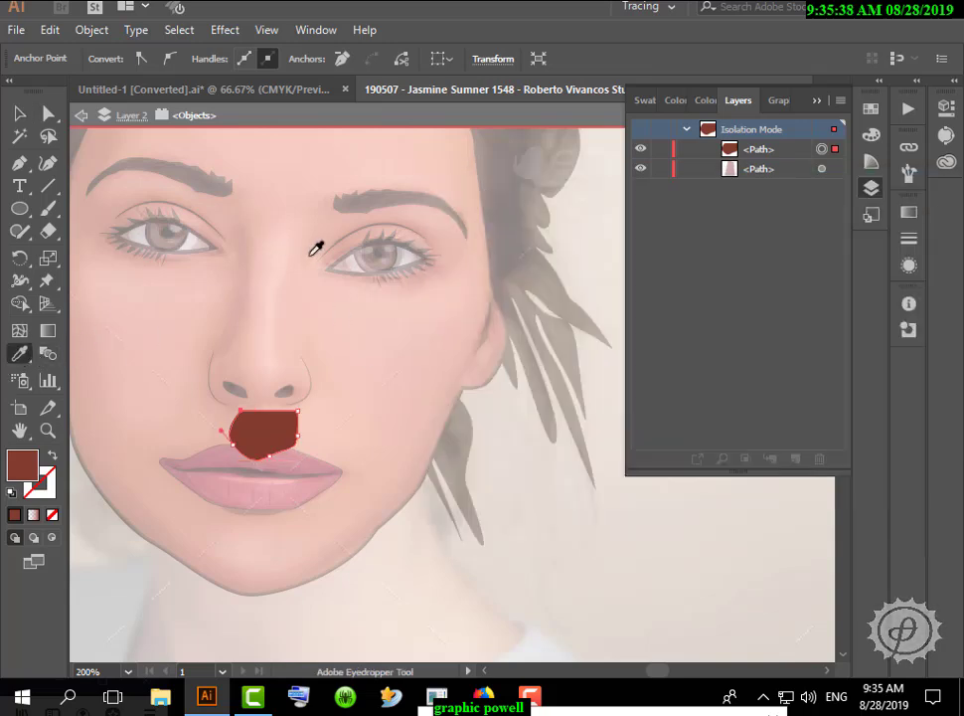
{"action": "left_click", "coordinate": [275, 275]}
{"action": "left_click", "coordinate": [19, 113]}
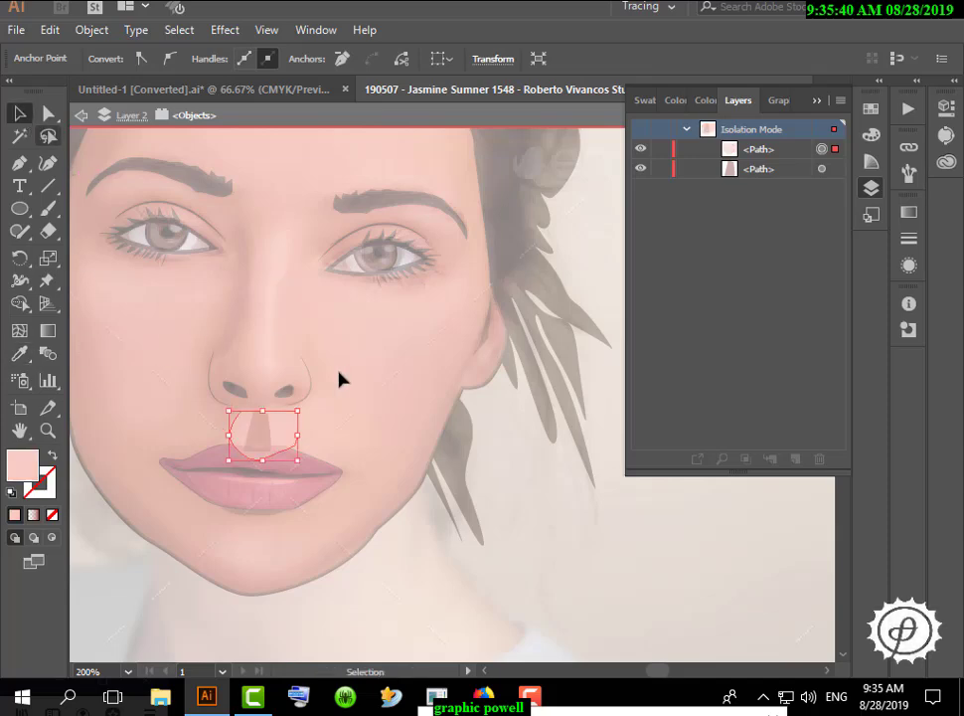
{"action": "double_click", "coordinate": [606, 524]}
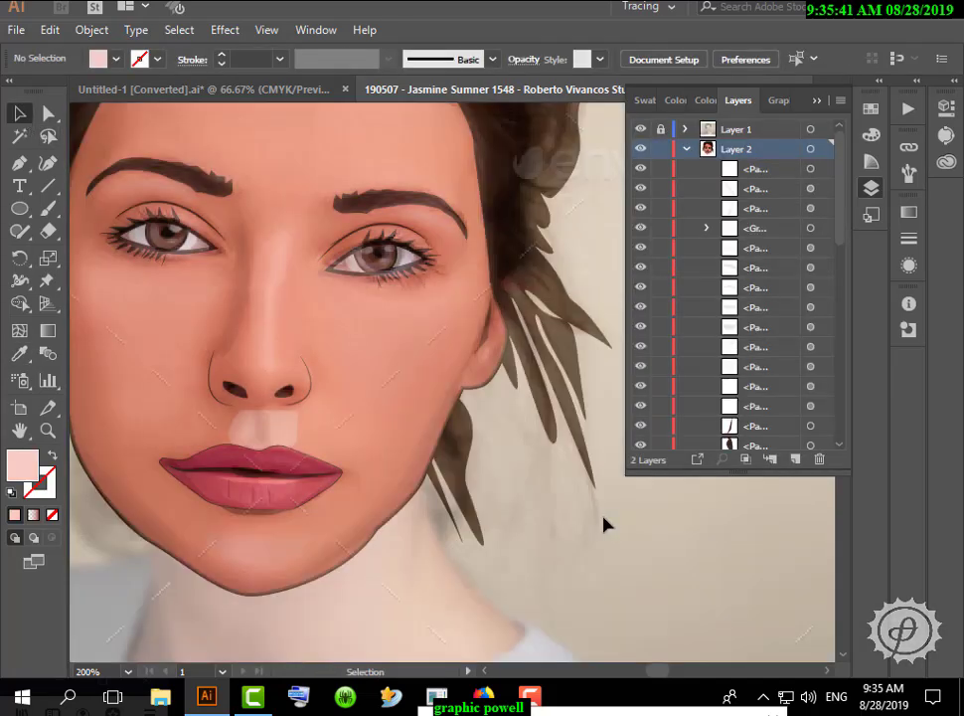
Lower the pink philtrum highlight's opacity to 5% and hide the Layer 1 reference photo
{"action": "left_click", "coordinate": [287, 427]}
{"action": "left_click", "coordinate": [524, 60]}
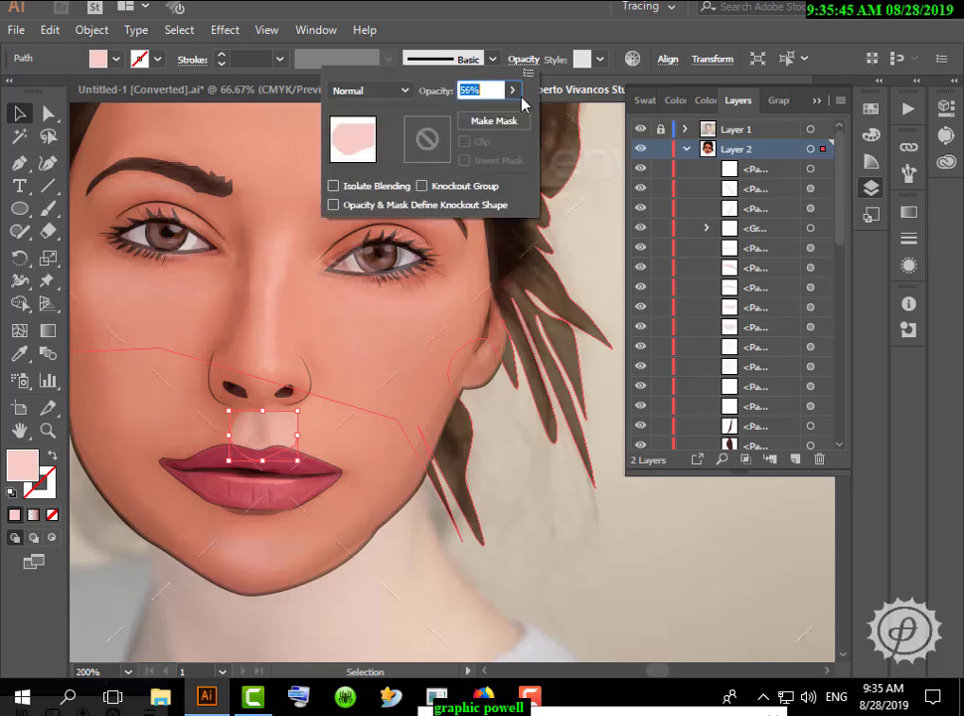
{"action": "left_click", "coordinate": [513, 90]}
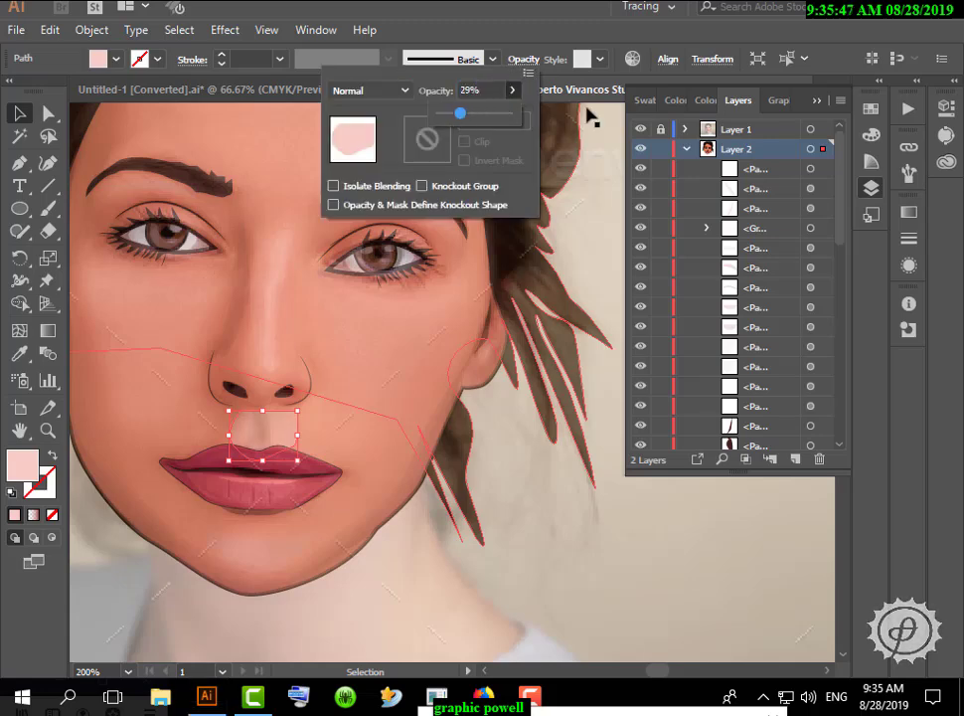
{"action": "left_click", "coordinate": [640, 129]}
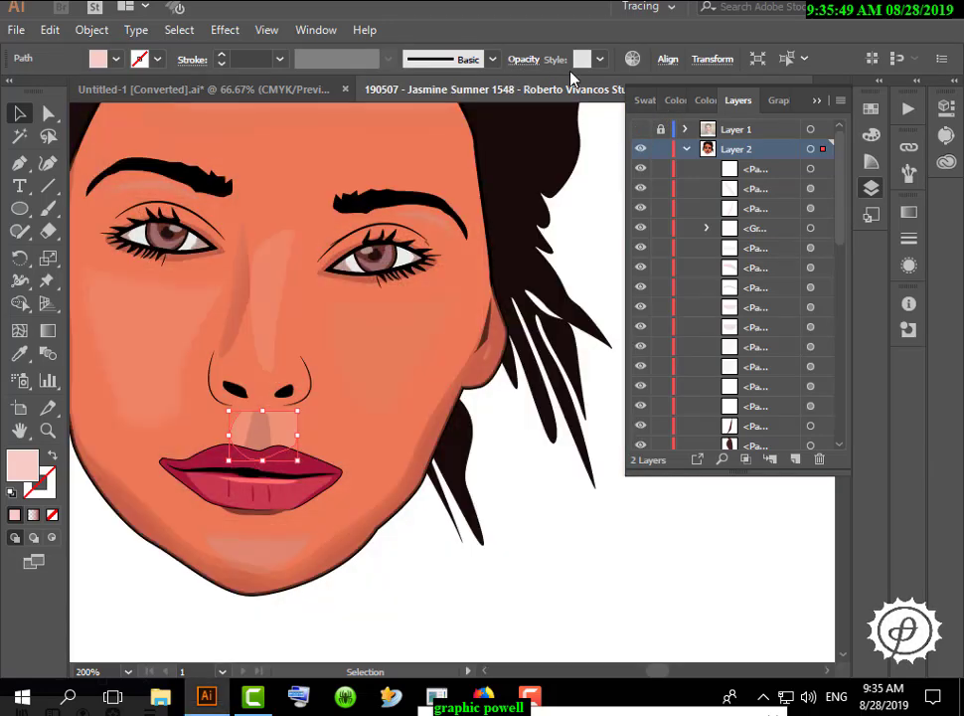
{"action": "left_click", "coordinate": [524, 60]}
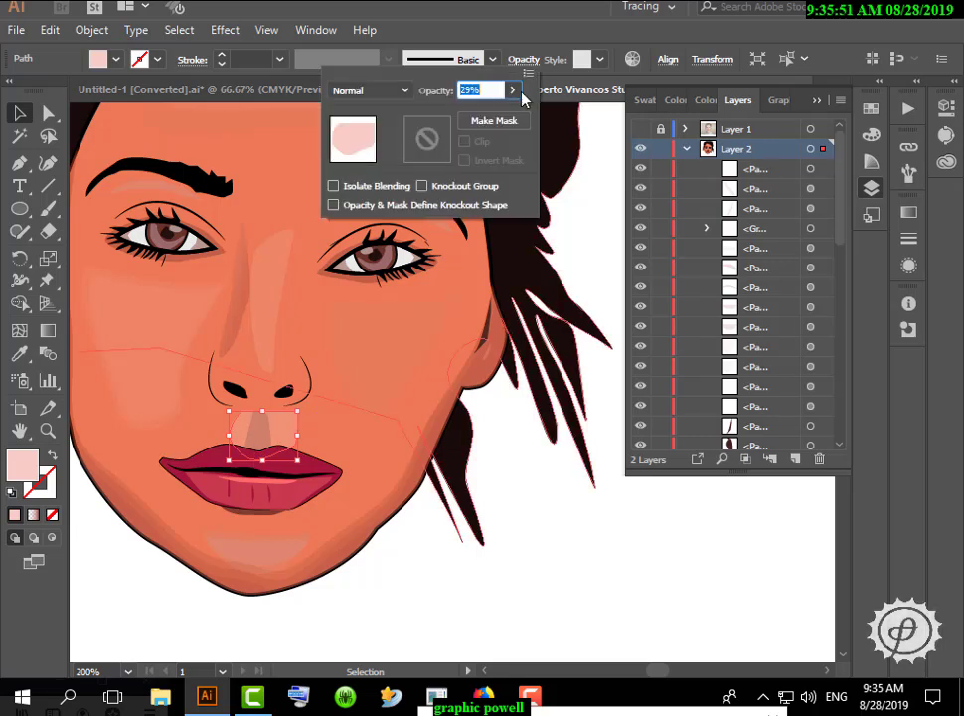
{"action": "left_click", "coordinate": [513, 90]}
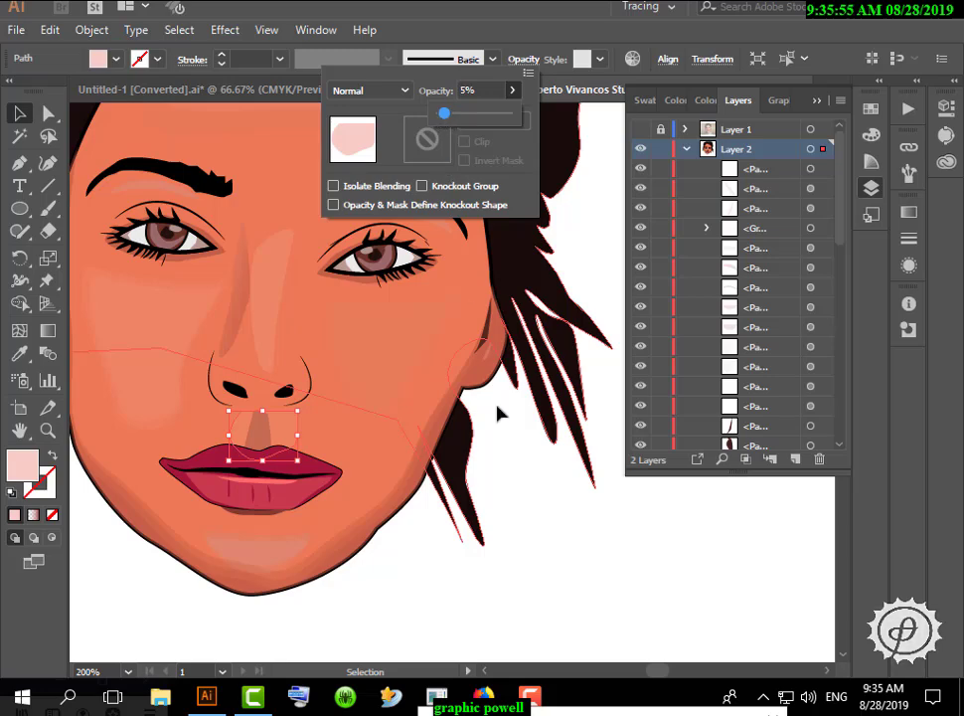
{"action": "left_click", "coordinate": [577, 543]}
{"action": "left_click", "coordinate": [565, 543]}
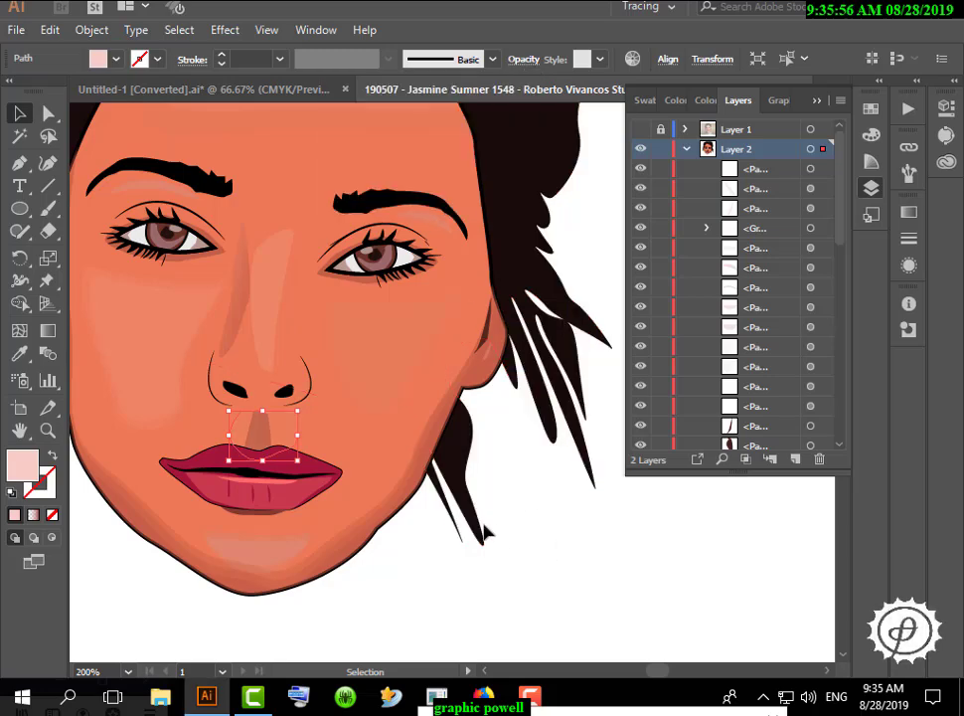
{"action": "scroll", "coordinate": [485, 524], "scroll_direction": "down", "scroll_amount": 1}
{"action": "left_click", "coordinate": [584, 530]}
Show the Layer 1 reference photo and trace a short curve beneath the nose tip, between the nostrils, with the Pen tool
{"action": "scroll", "coordinate": [587, 537], "scroll_direction": "down", "scroll_amount": 2}
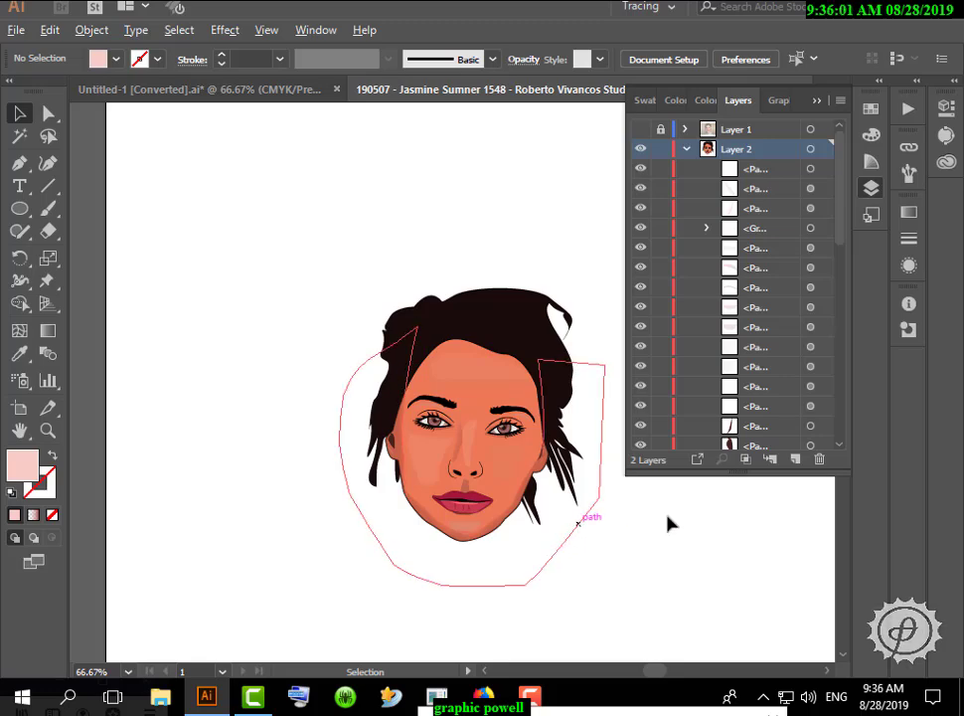
{"action": "scroll", "coordinate": [507, 485], "scroll_direction": "up", "scroll_amount": 2}
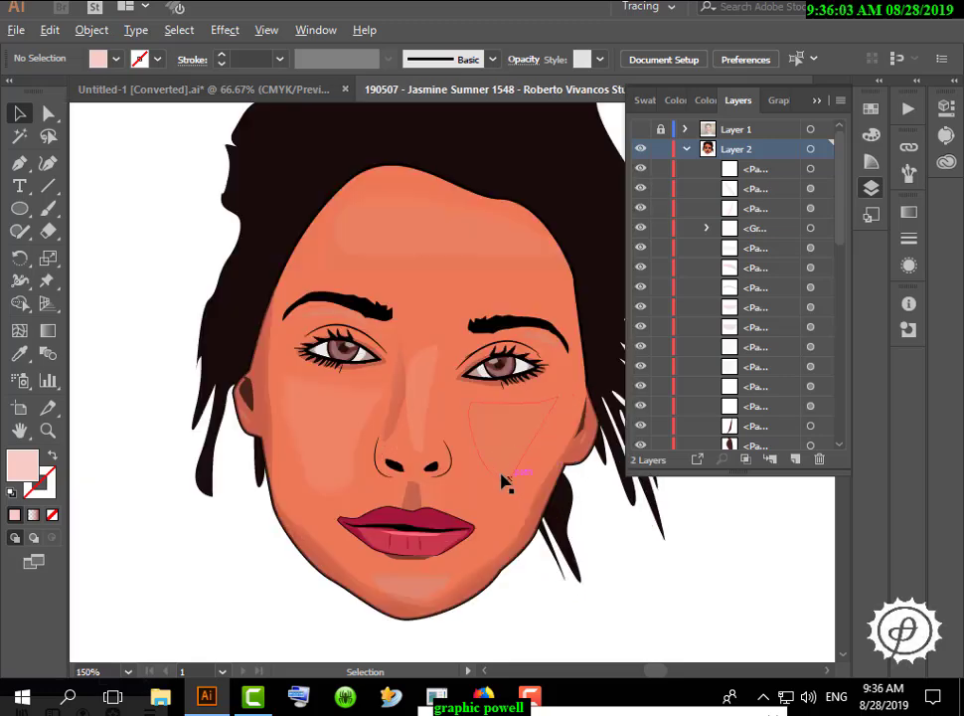
{"action": "left_click", "coordinate": [640, 130]}
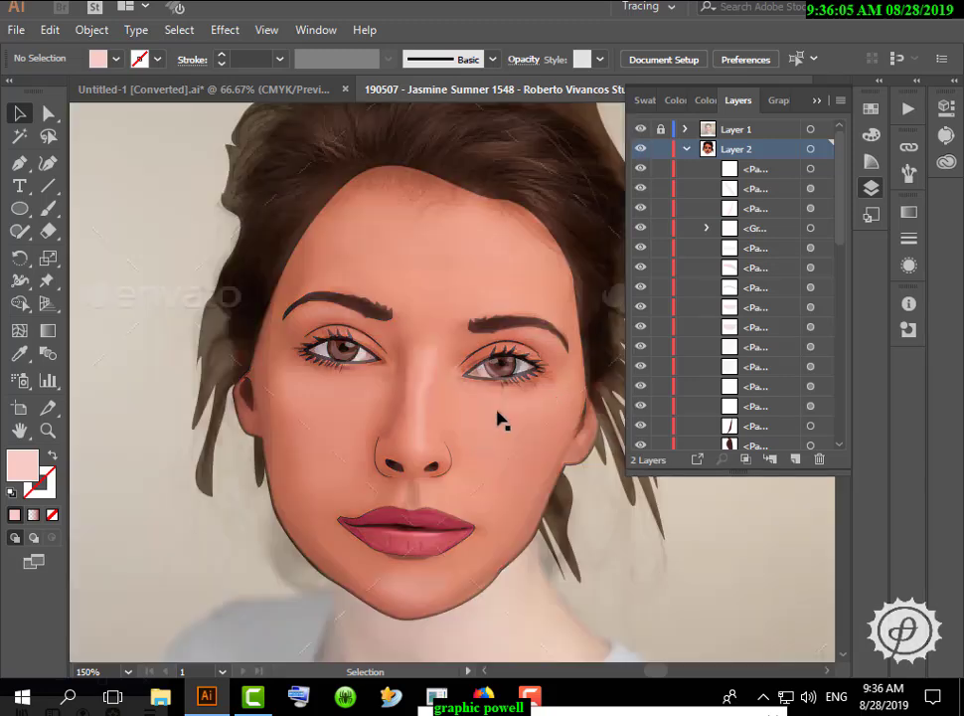
{"action": "scroll", "coordinate": [497, 422], "scroll_direction": "up", "scroll_amount": 2}
{"action": "scroll", "coordinate": [497, 423], "scroll_direction": "down", "scroll_amount": 1}
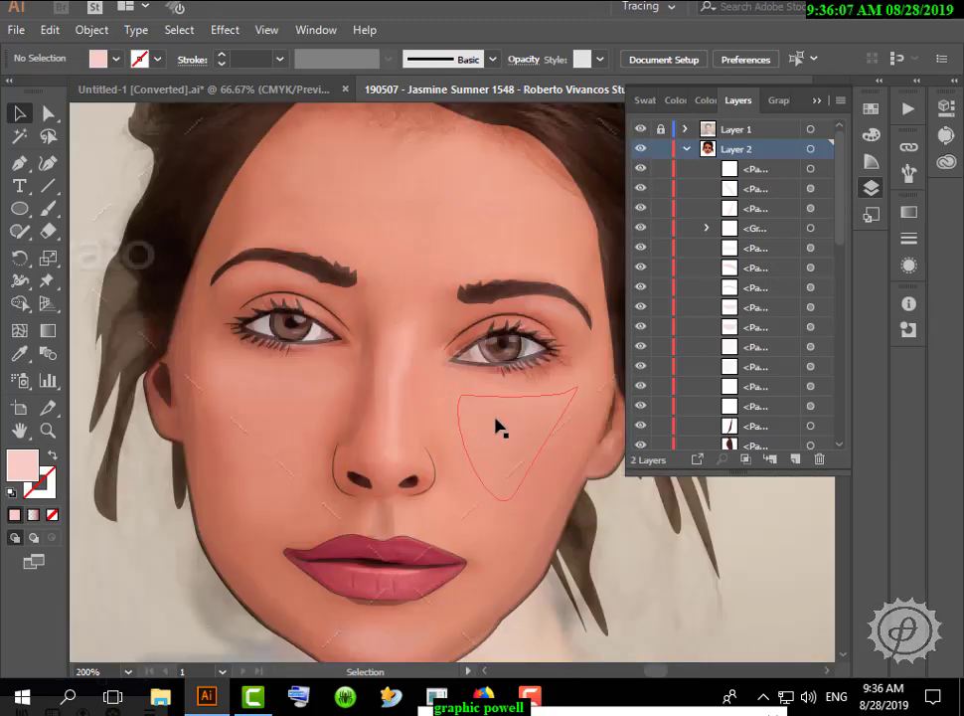
{"action": "scroll", "coordinate": [450, 510], "scroll_direction": "up", "scroll_amount": 1}
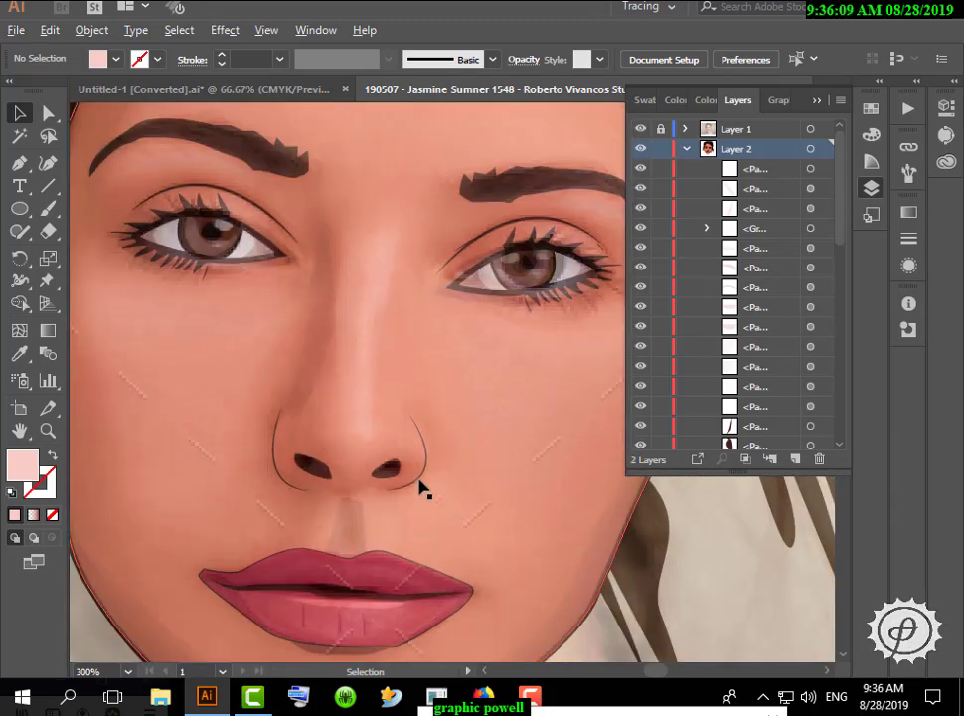
{"action": "left_click", "coordinate": [19, 162]}
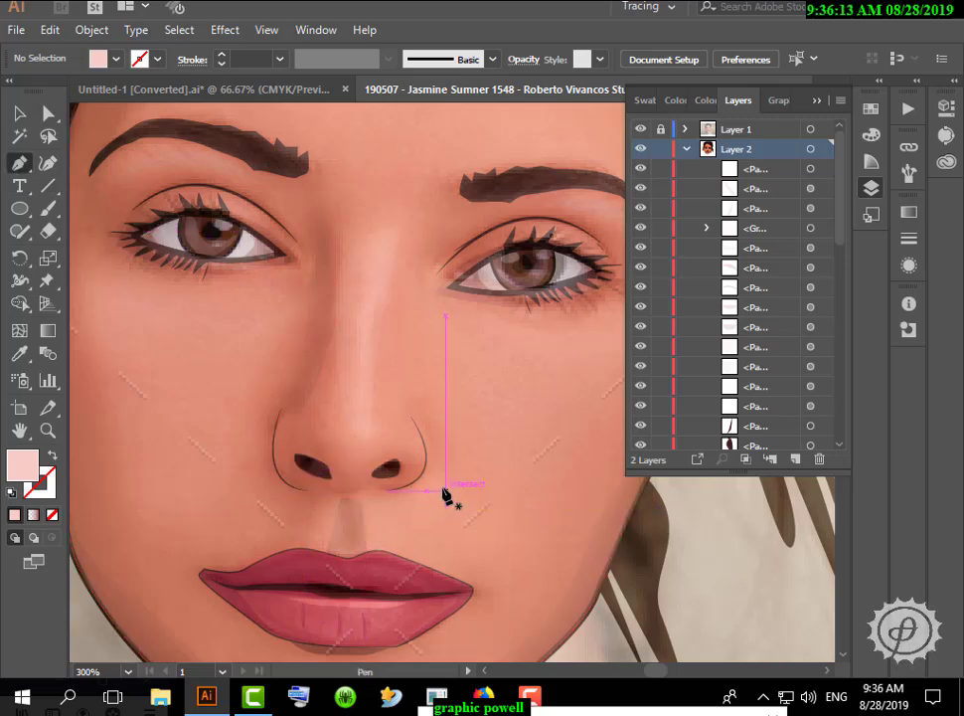
{"action": "left_click", "coordinate": [323, 496]}
{"action": "left_click", "coordinate": [365, 491]}
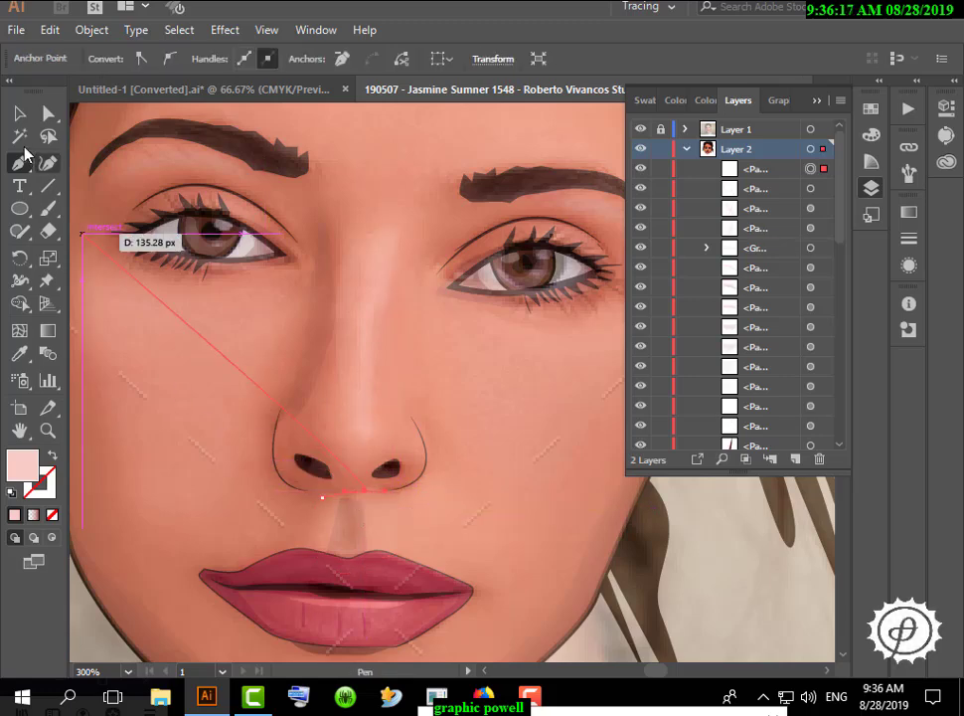
{"action": "left_click", "coordinate": [19, 113]}
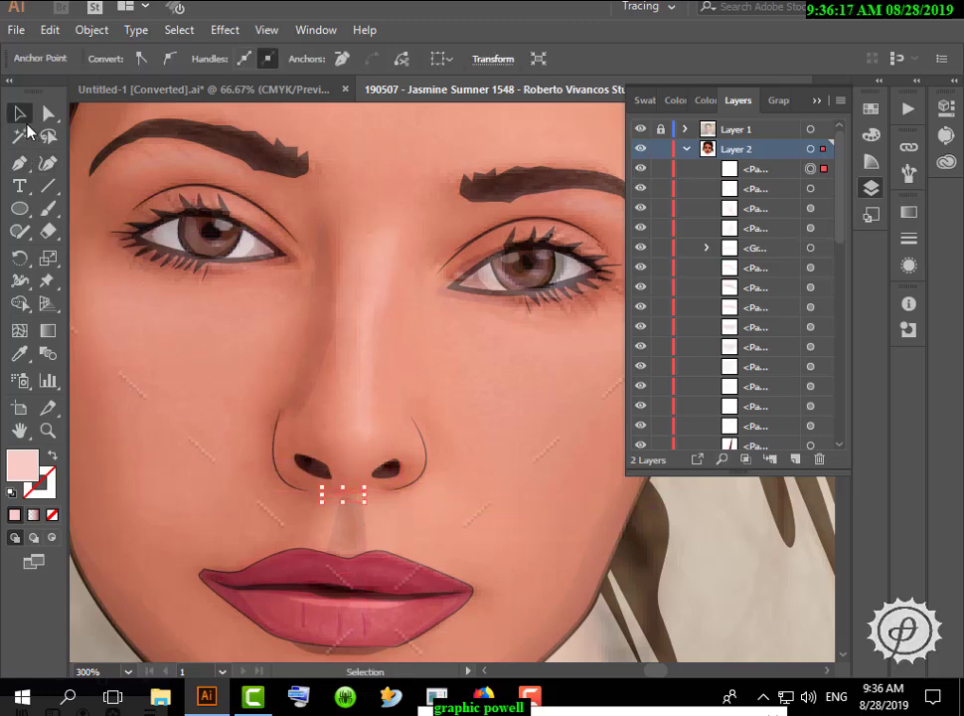
Hide the Layer 1 reference photo and rotate the short curve beneath the nose about 6° clockwise
{"action": "left_click", "coordinate": [640, 129]}
{"action": "left_click", "coordinate": [642, 570]}
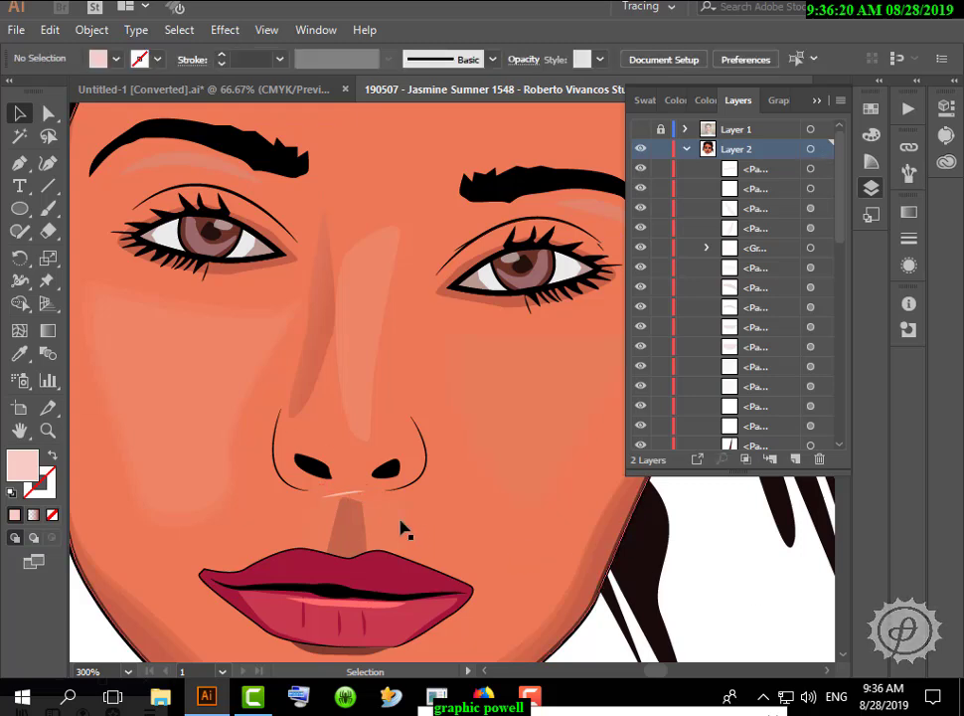
{"action": "left_click", "coordinate": [373, 488]}
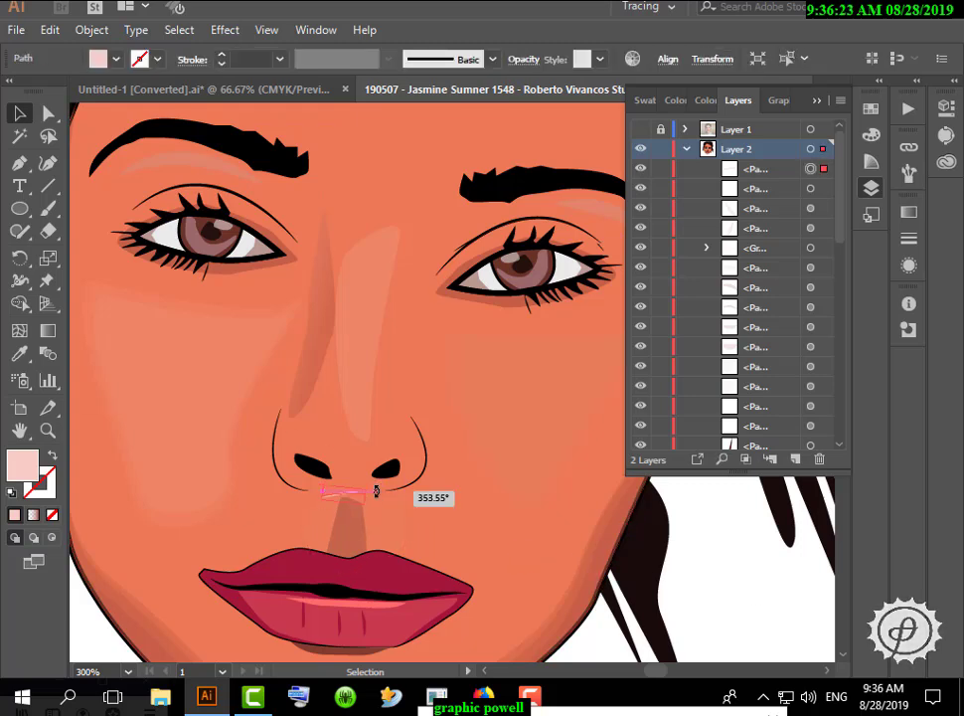
Give the curve beneath the nose no fill, a 0.5 pt stroke and the tapered oval width profile
{"action": "left_click", "coordinate": [223, 59]}
{"action": "left_click", "coordinate": [98, 62]}
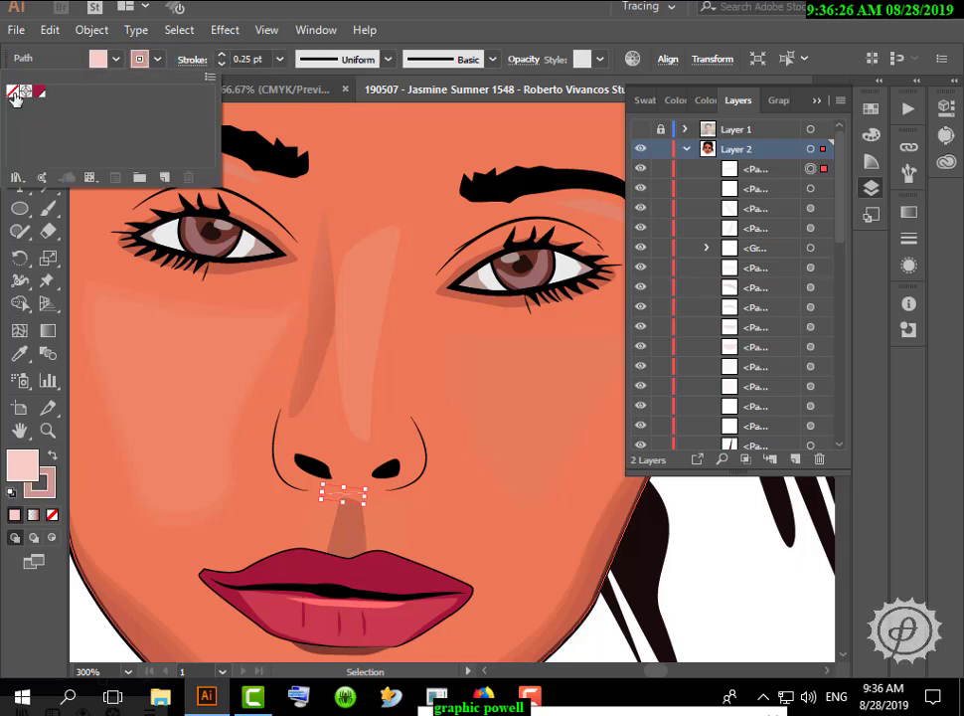
{"action": "left_click", "coordinate": [278, 57]}
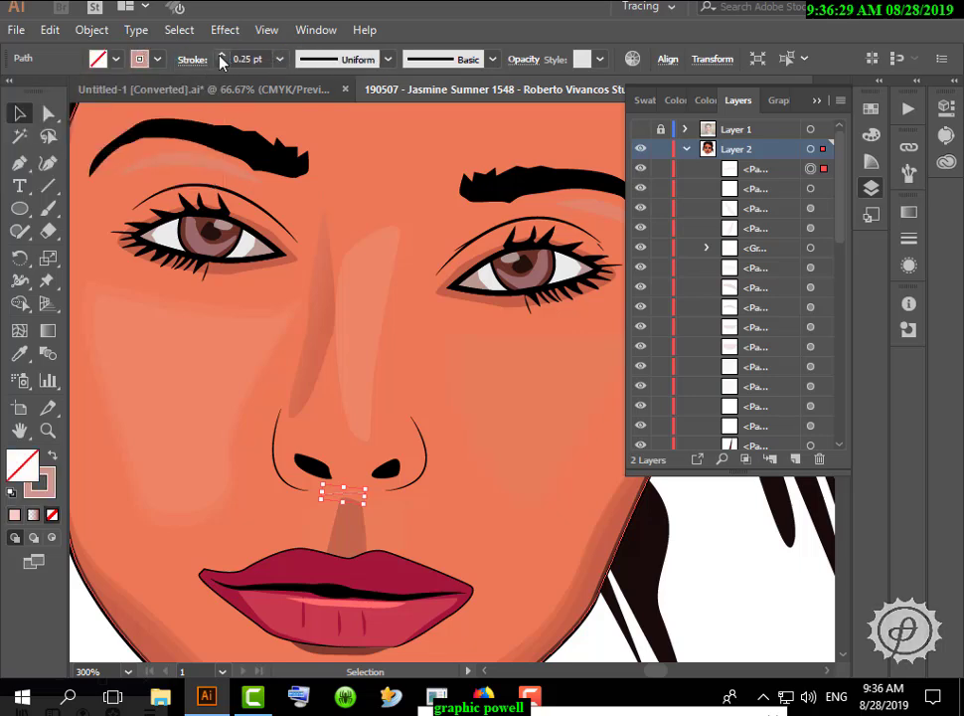
{"action": "left_click", "coordinate": [338, 60]}
{"action": "left_click", "coordinate": [328, 89]}
{"action": "left_click", "coordinate": [338, 60]}
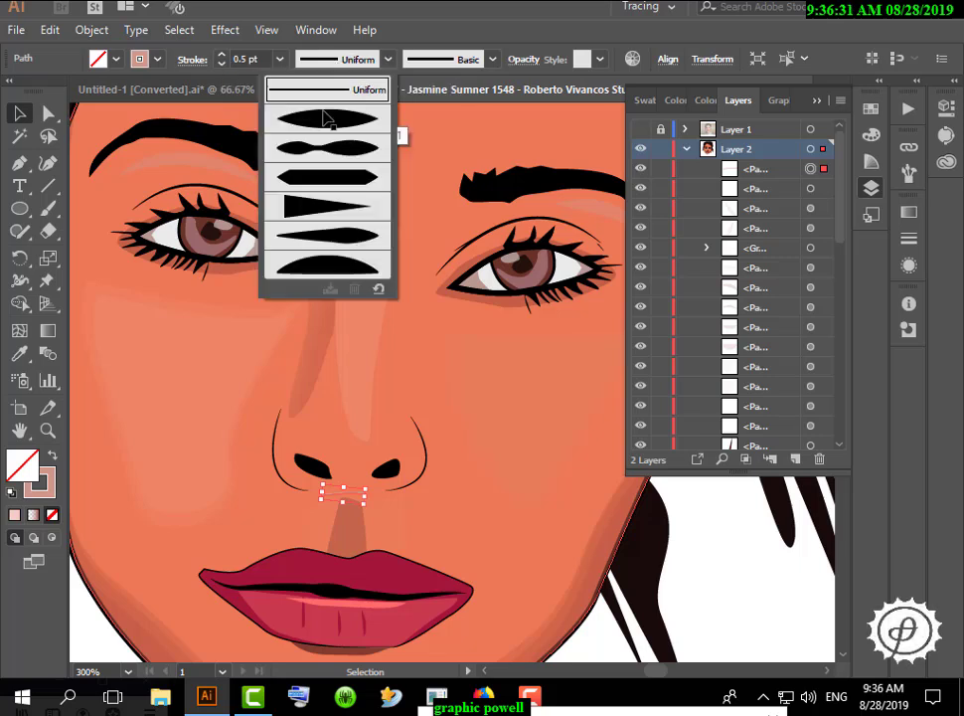
{"action": "left_click", "coordinate": [323, 119]}
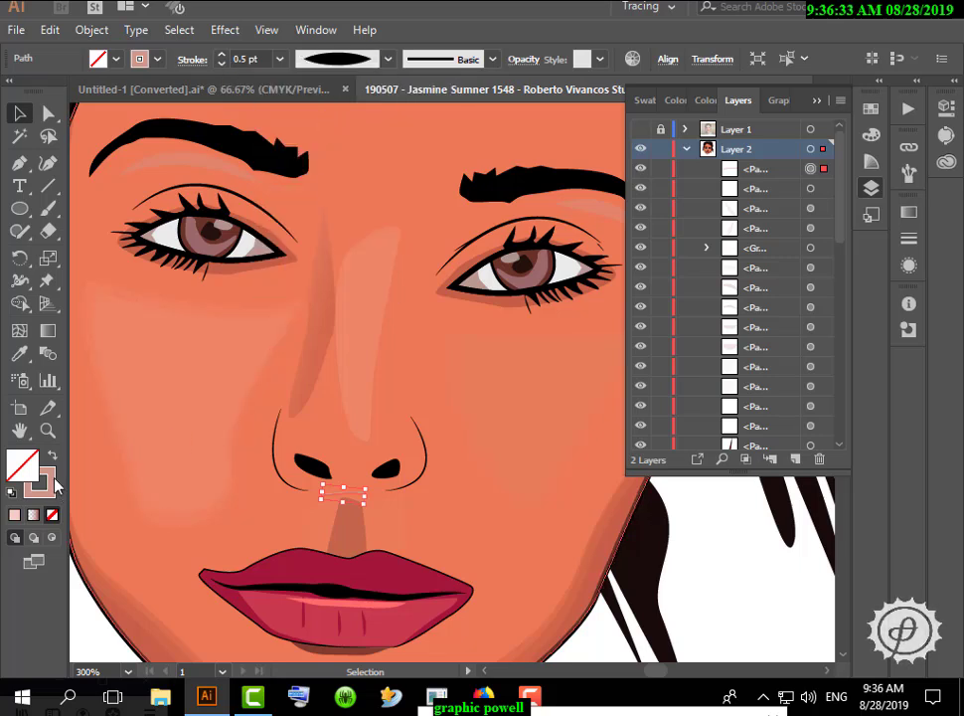
Recolor the curve beneath the nose with the Eyedropper, sampling the brown shadow below the lower lip, and deselect it
{"action": "left_click", "coordinate": [51, 484]}
{"action": "left_click", "coordinate": [19, 354]}
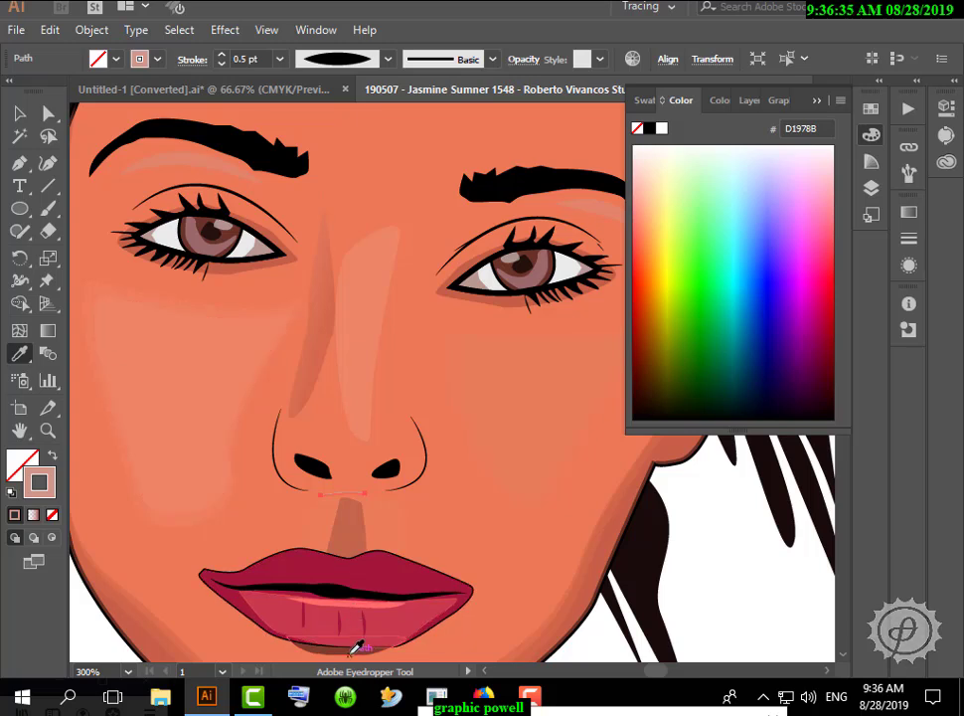
{"action": "left_click", "coordinate": [354, 650]}
{"action": "left_click", "coordinate": [19, 112]}
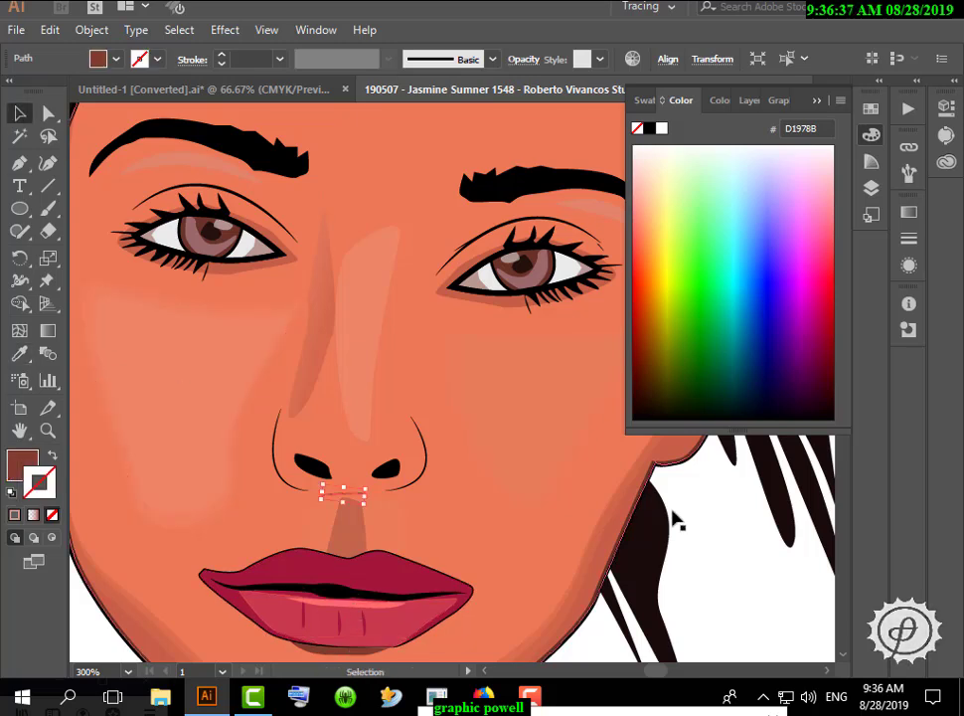
{"action": "left_click", "coordinate": [702, 534]}
{"action": "left_click", "coordinate": [348, 495]}
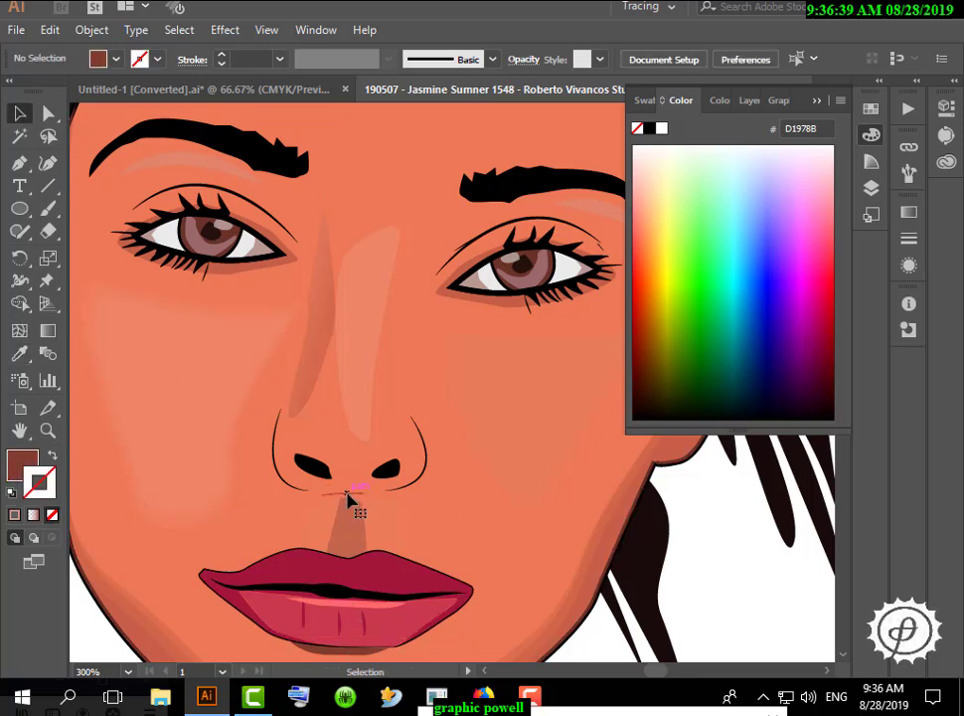
Set the curve beneath the nose to a 1 pt stroke in color 4C3733 with no fill
{"action": "left_click", "coordinate": [223, 54]}
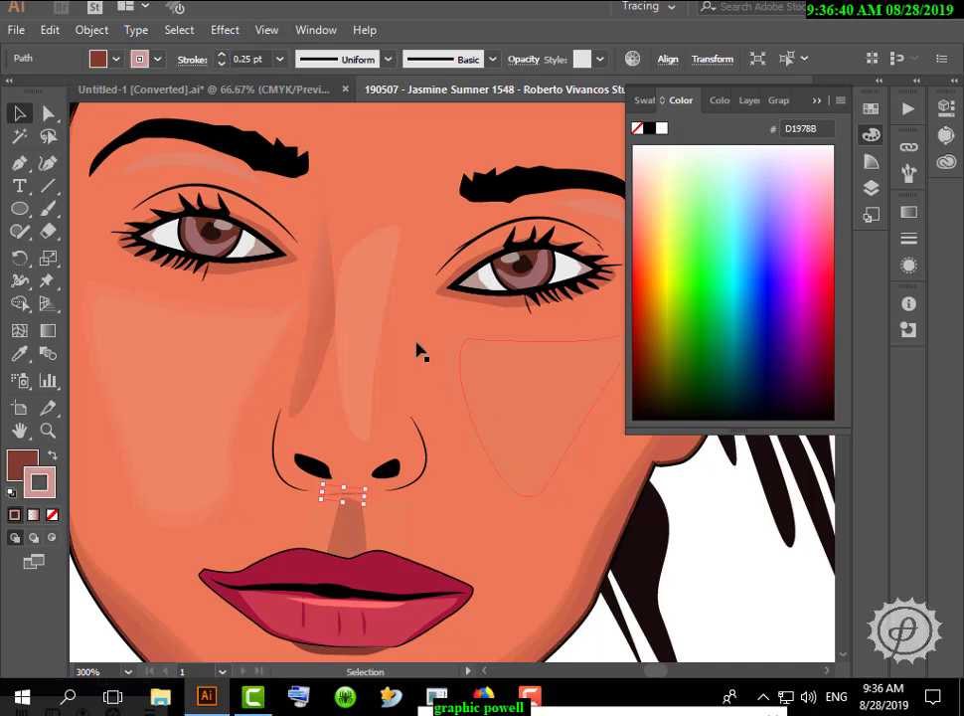
{"action": "left_click", "coordinate": [223, 55]}
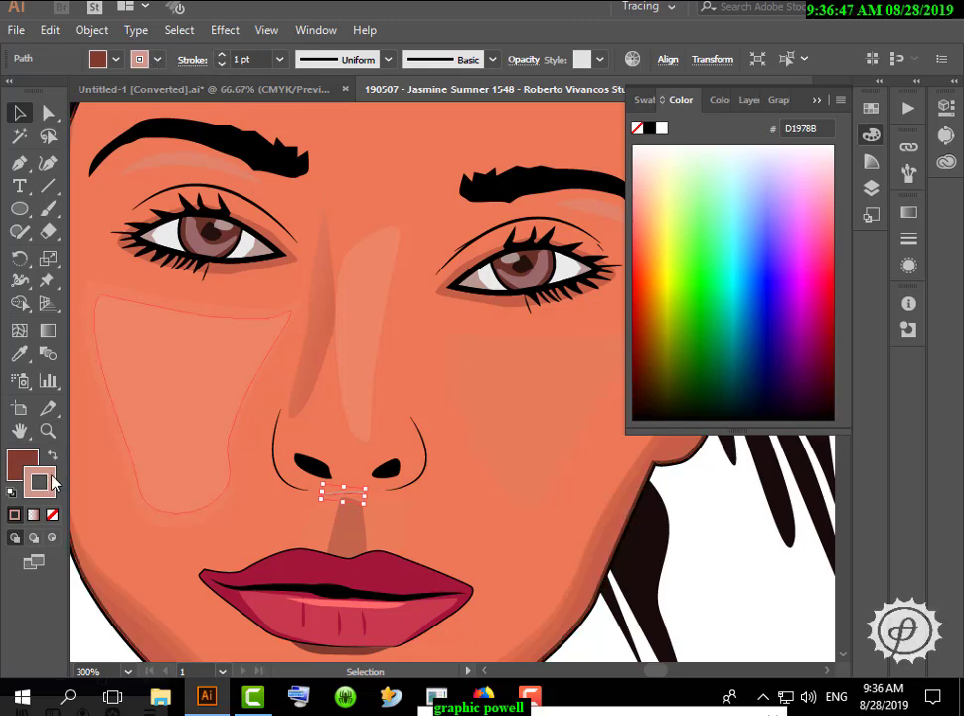
{"action": "left_click", "coordinate": [723, 408]}
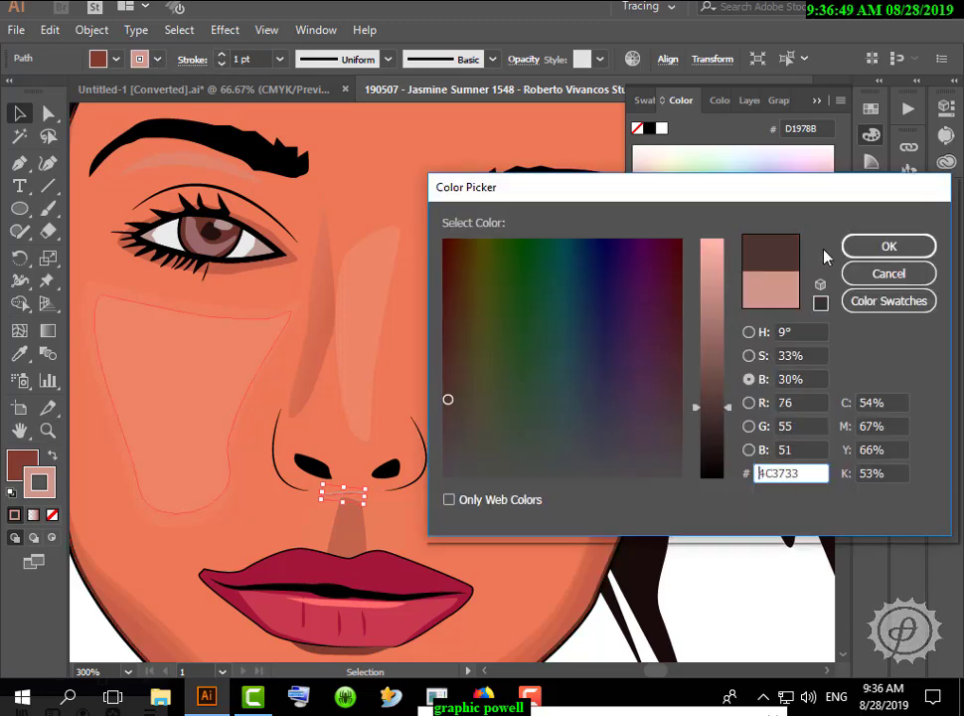
{"action": "left_click", "coordinate": [868, 249]}
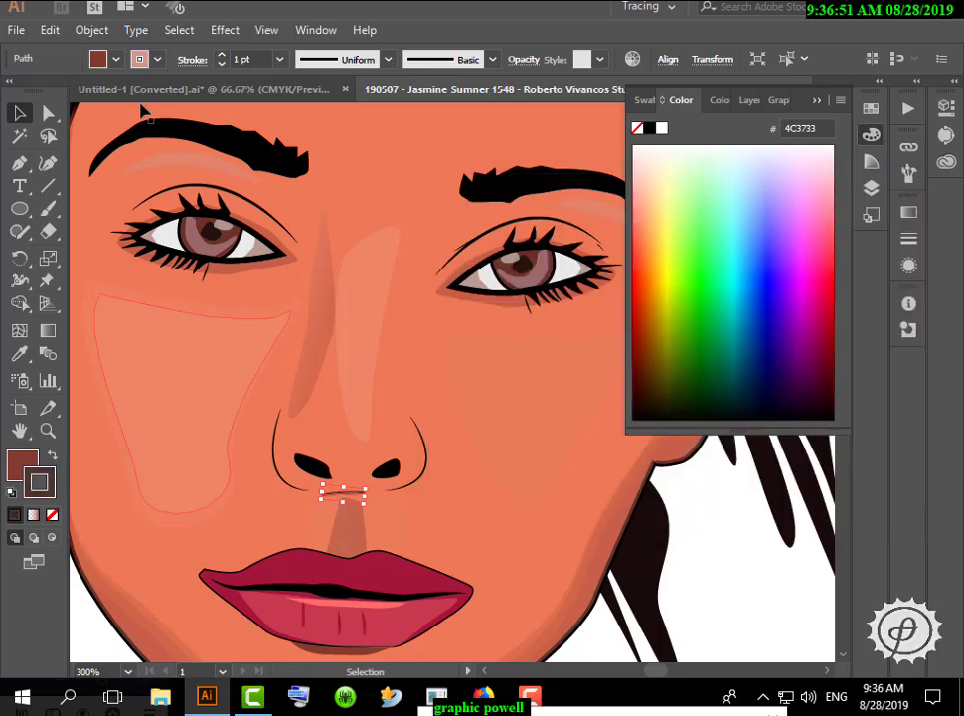
{"action": "left_click", "coordinate": [115, 58]}
{"action": "left_click", "coordinate": [14, 92]}
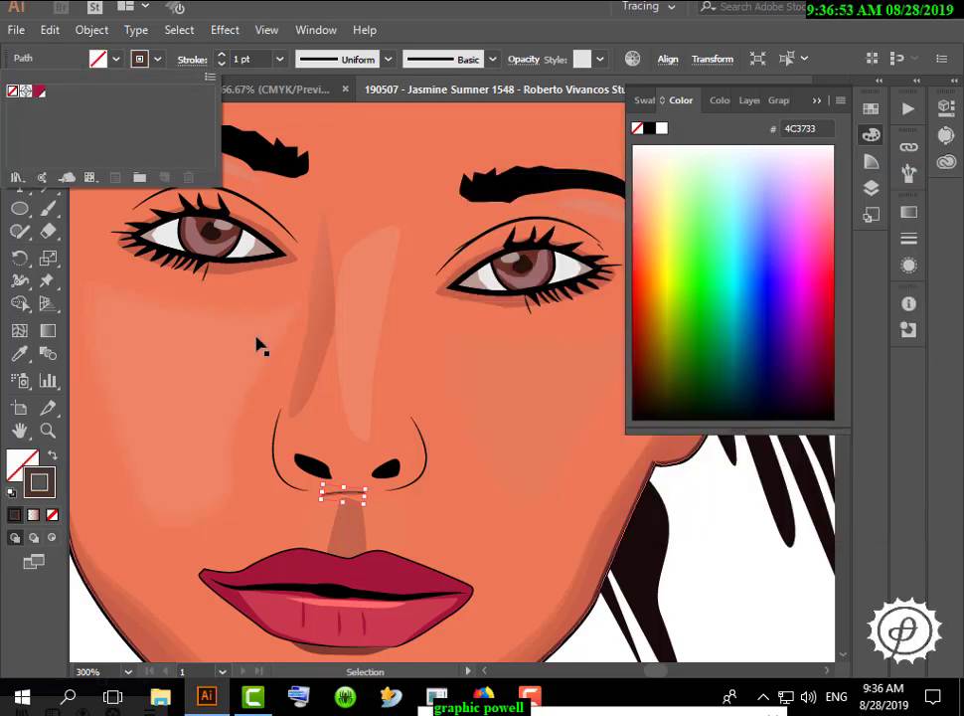
{"action": "left_click", "coordinate": [451, 428]}
{"action": "left_click", "coordinate": [471, 426]}
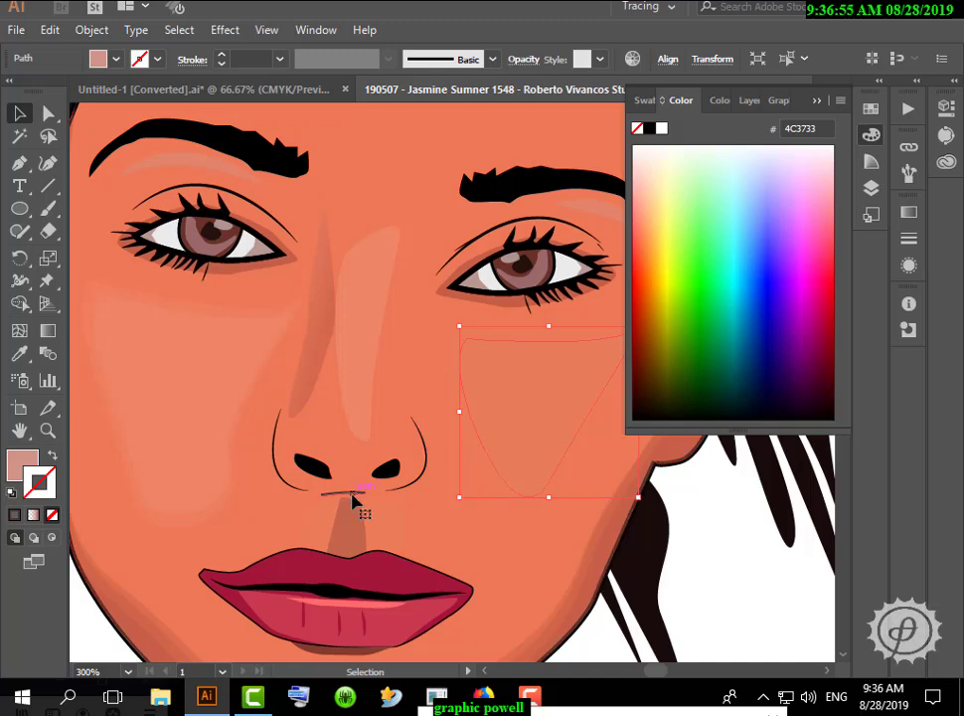
Apply the tapered oval width profile to the curve beneath the nose and deselect it
{"action": "left_click", "coordinate": [353, 493]}
{"action": "left_click", "coordinate": [343, 60]}
{"action": "left_click", "coordinate": [322, 96]}
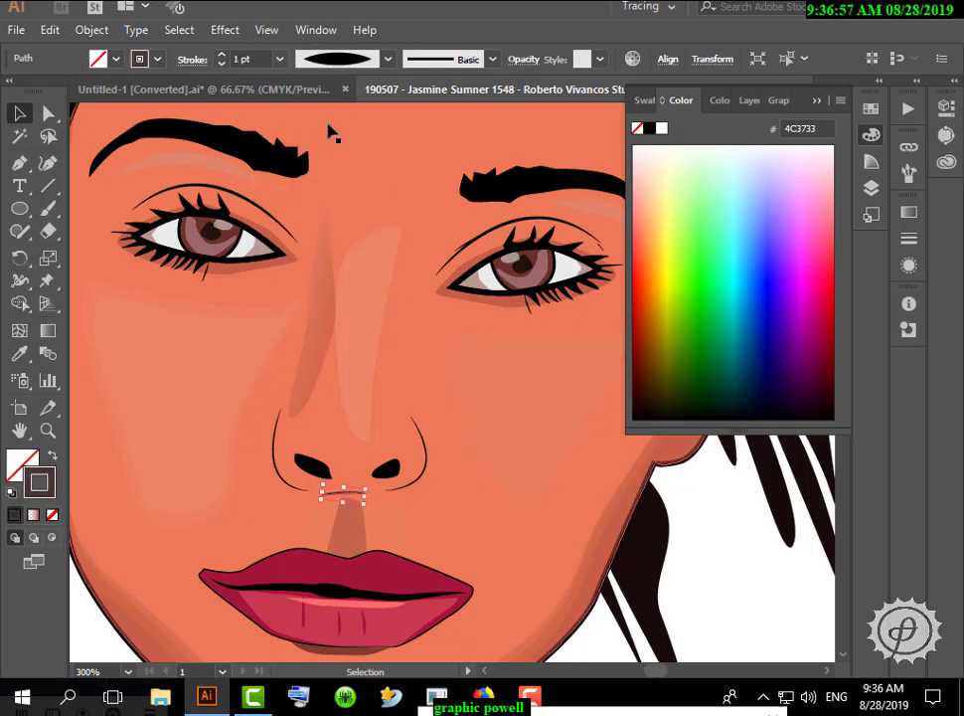
{"action": "left_click", "coordinate": [523, 433]}
{"action": "scroll", "coordinate": [413, 482], "scroll_direction": "down", "scroll_amount": 2}
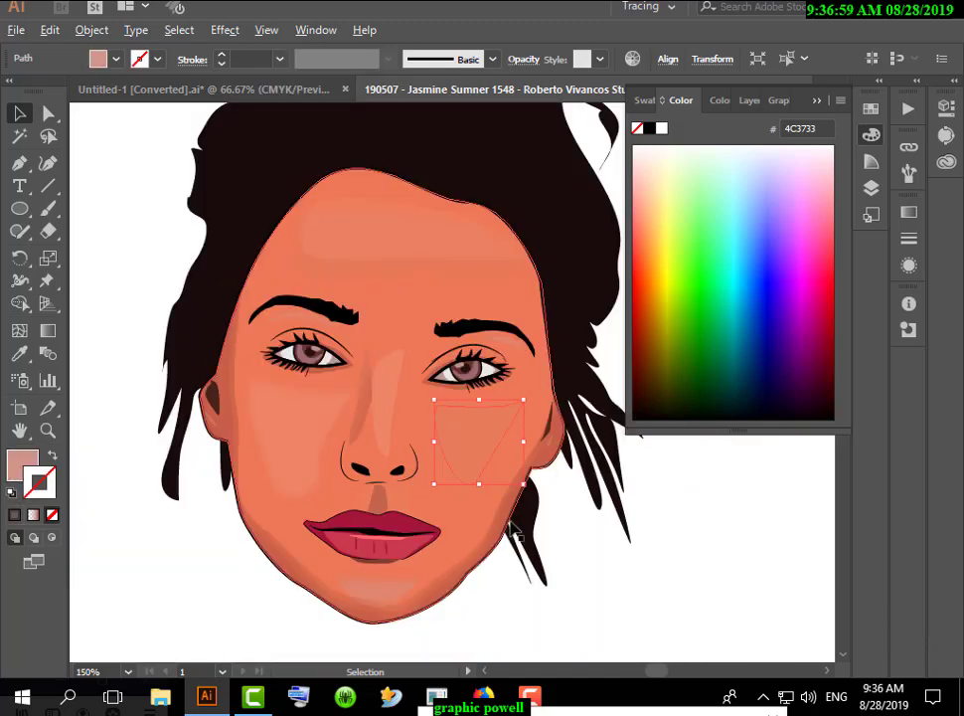
{"action": "left_click", "coordinate": [768, 564]}
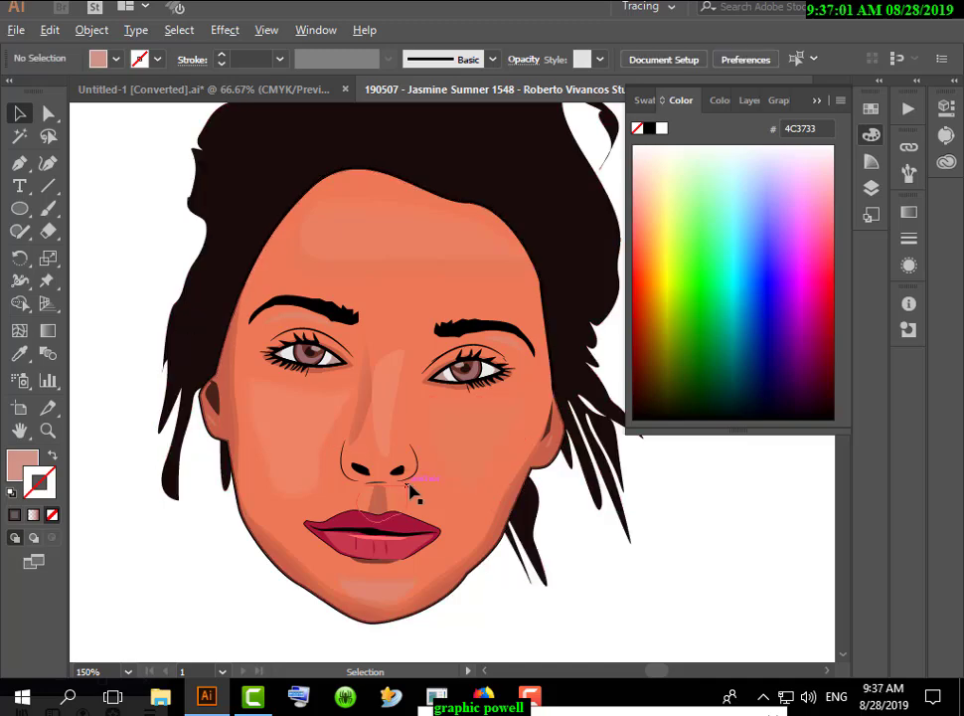
Lower the opacity of the curve beneath the nose to 32% and clear the selection
{"action": "scroll", "coordinate": [414, 498], "scroll_direction": "up", "scroll_amount": 2}
{"action": "left_click", "coordinate": [341, 479]}
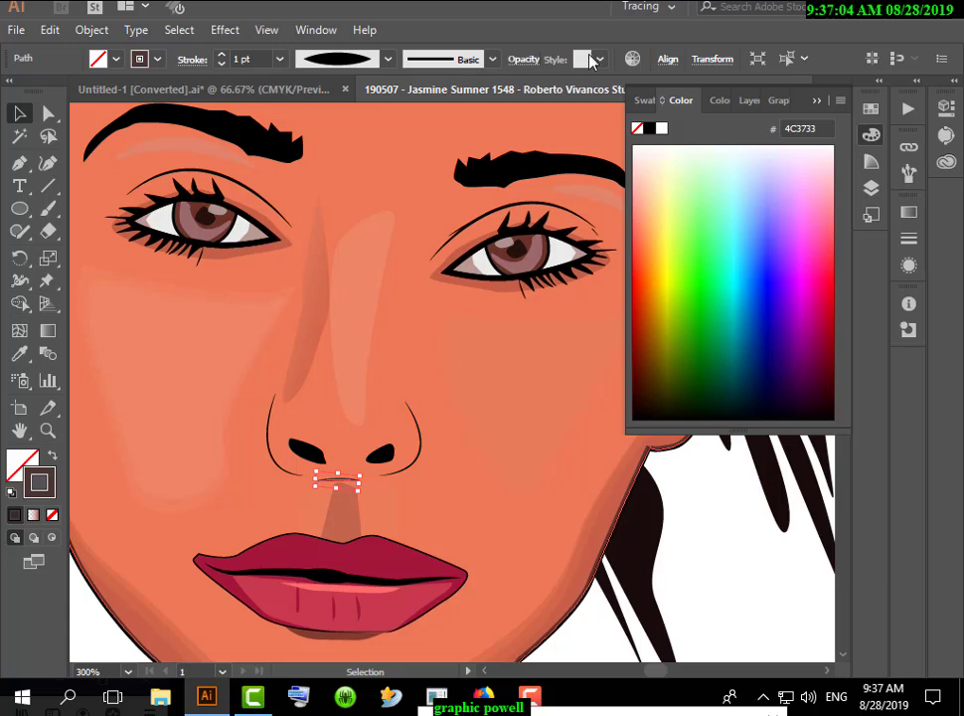
{"action": "left_click", "coordinate": [524, 59]}
{"action": "left_click", "coordinate": [510, 91]}
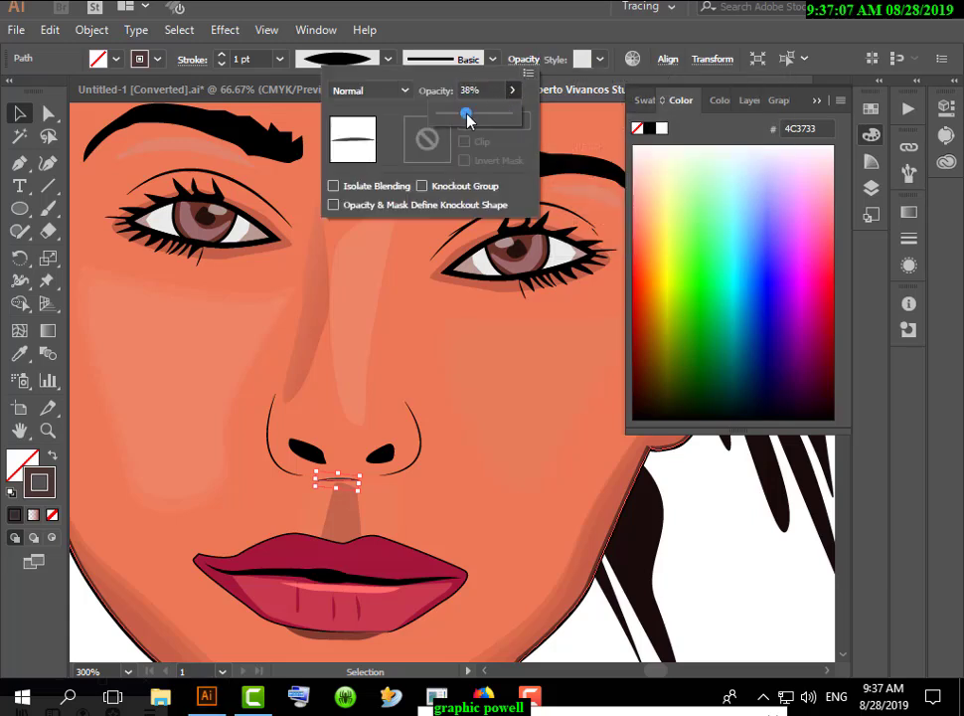
{"action": "left_click", "coordinate": [701, 478]}
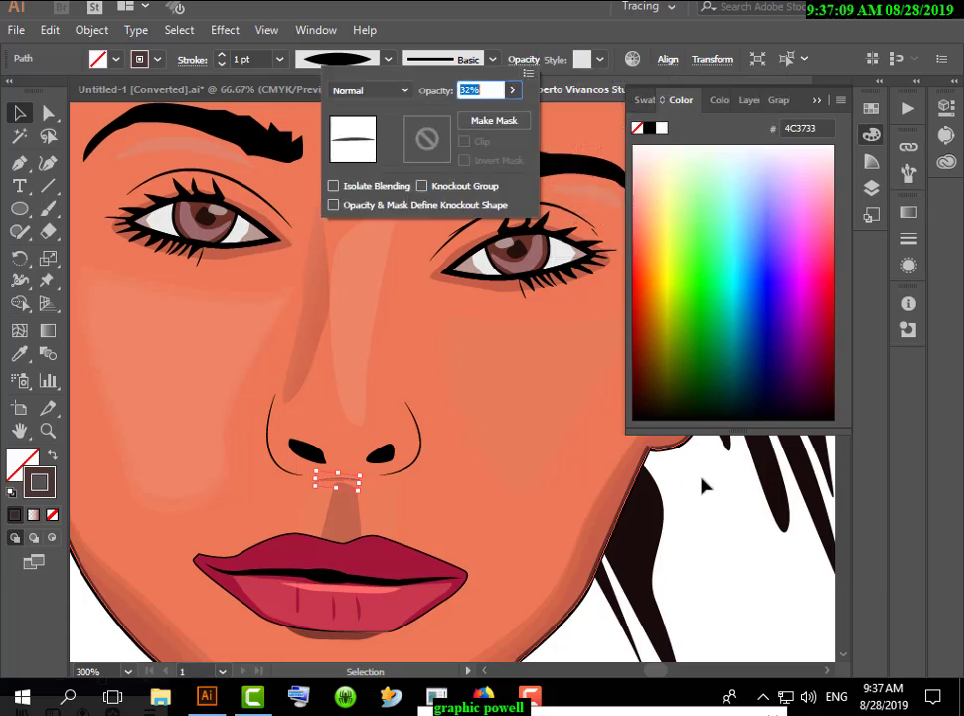
{"action": "left_click", "coordinate": [701, 478]}
{"action": "left_click", "coordinate": [539, 441]}
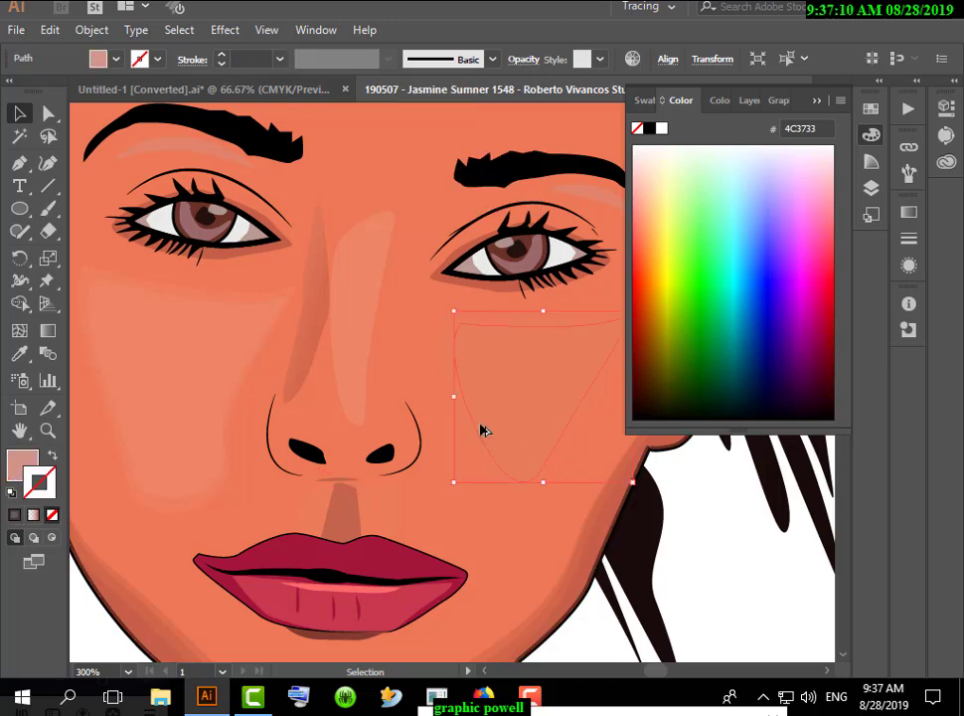
{"action": "key", "text": "ctrl+minus"}
{"action": "key", "text": "ctrl+minus"}
{"action": "key", "text": "ctrl+minus"}
{"action": "left_click", "coordinate": [700, 519]}
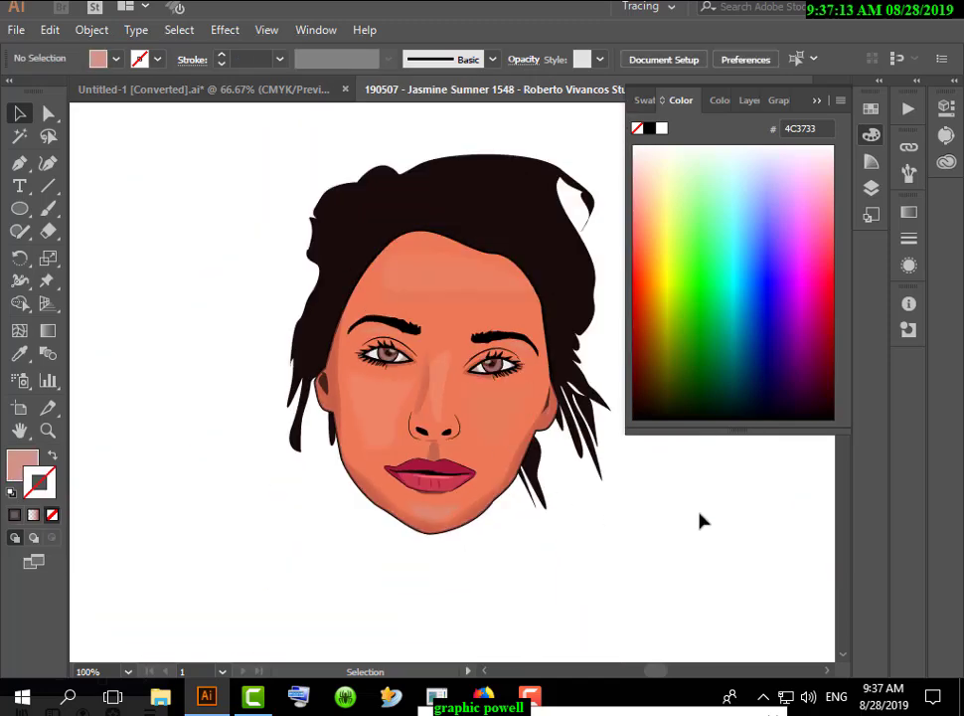
Draw a large ellipse covering the whole head and hair, and stretch its upper edge slightly upward
{"action": "key", "text": "ctrl+minus"}
{"action": "left_click_drag", "start_coordinate": [491, 387], "coordinate": [327, 335]}
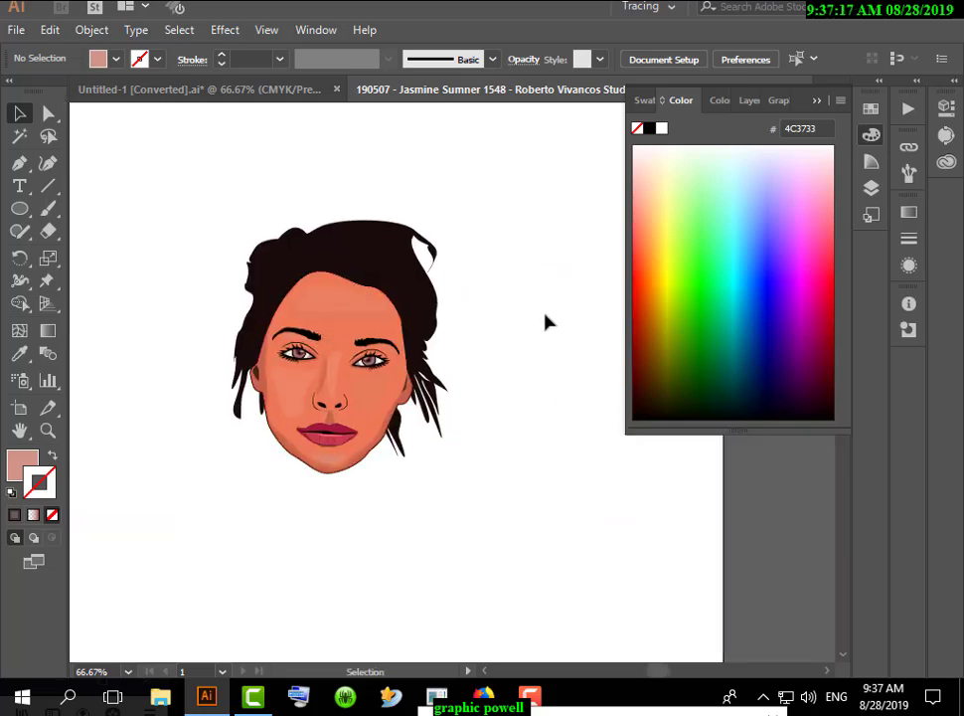
{"action": "left_click", "coordinate": [17, 211]}
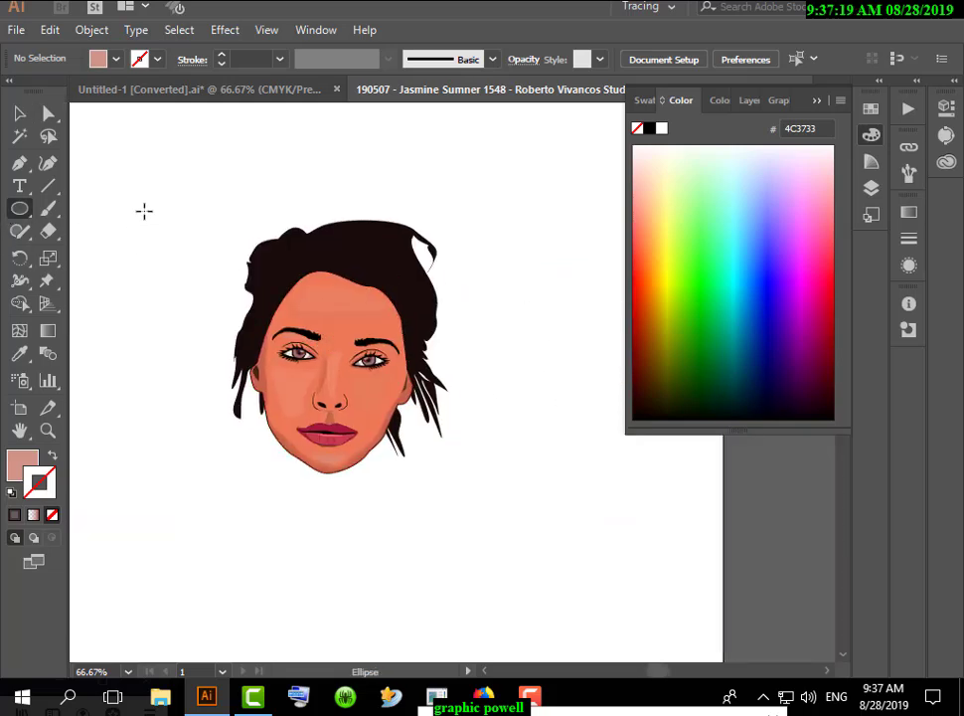
{"action": "left_click_drag", "start_coordinate": [144, 211], "coordinate": [511, 511]}
{"action": "left_click", "coordinate": [19, 112]}
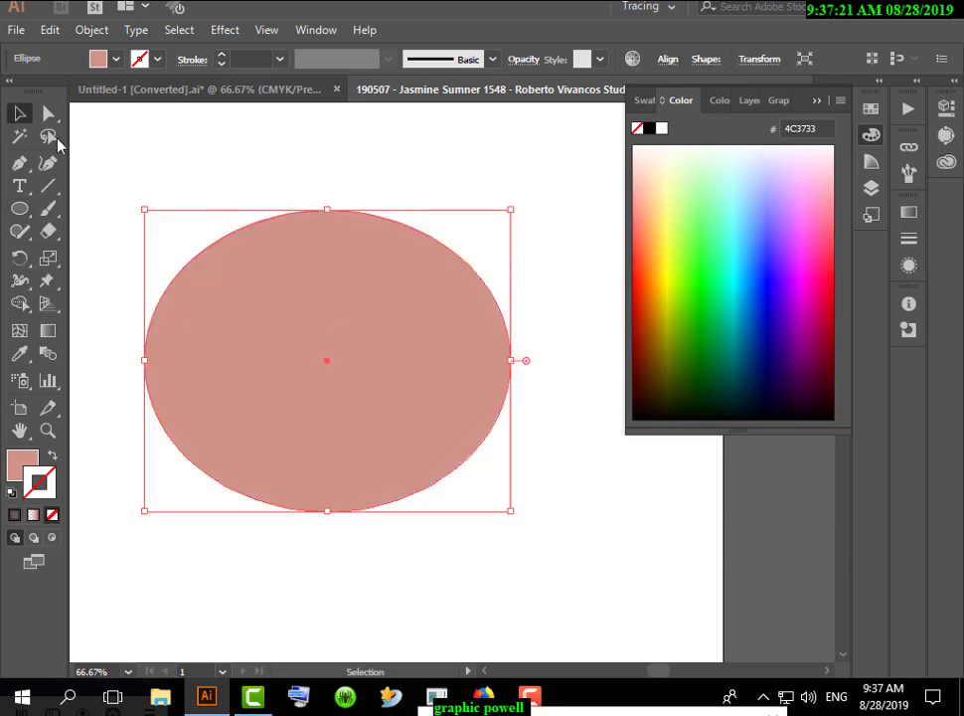
{"action": "left_click_drag", "start_coordinate": [332, 192], "coordinate": [331, 170]}
Send the large ellipse to the back, behind the portrait
{"action": "right_click", "coordinate": [327, 248]}
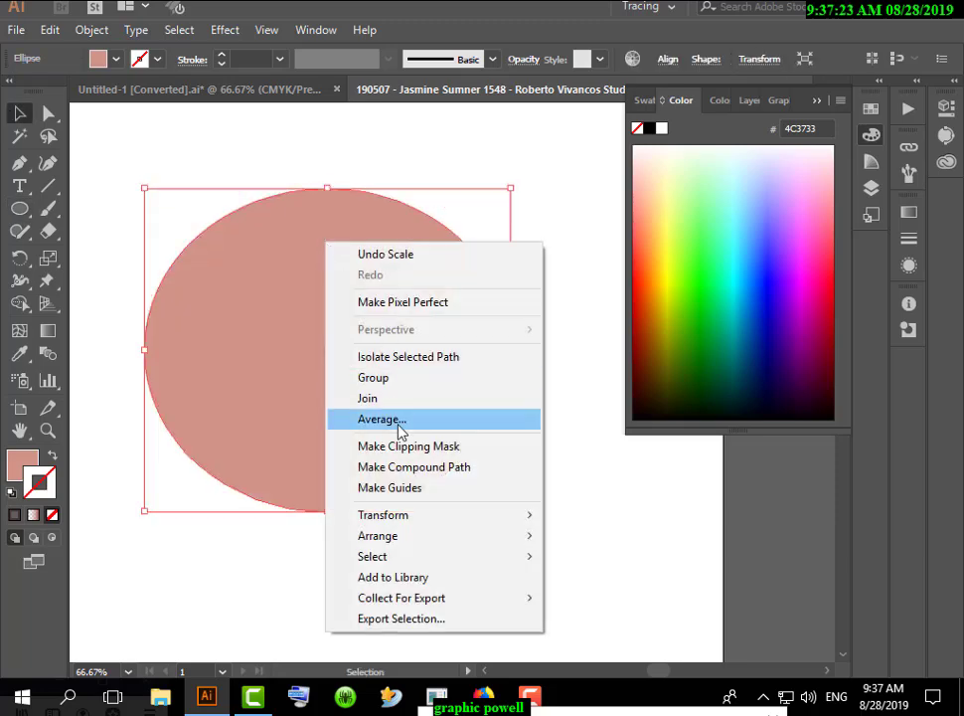
{"action": "mouse_move", "coordinate": [457, 540]}
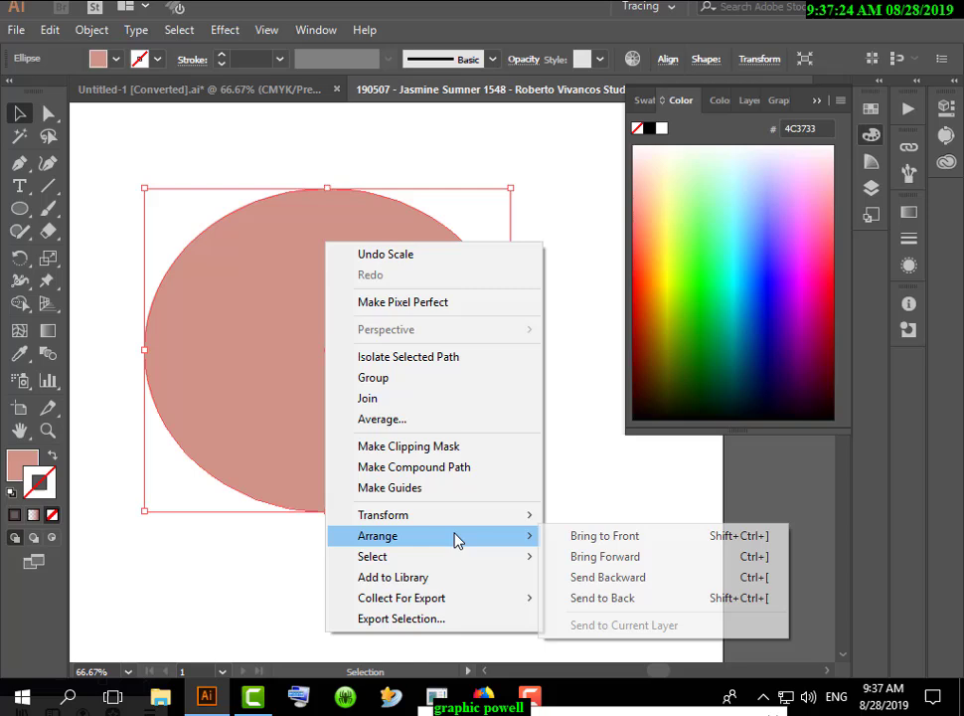
{"action": "left_click", "coordinate": [587, 597]}
Give the background ellipse a bright green 00F449 stroke and the crimson swatch as its fill
{"action": "left_click", "coordinate": [688, 276]}
{"action": "left_click", "coordinate": [710, 286]}
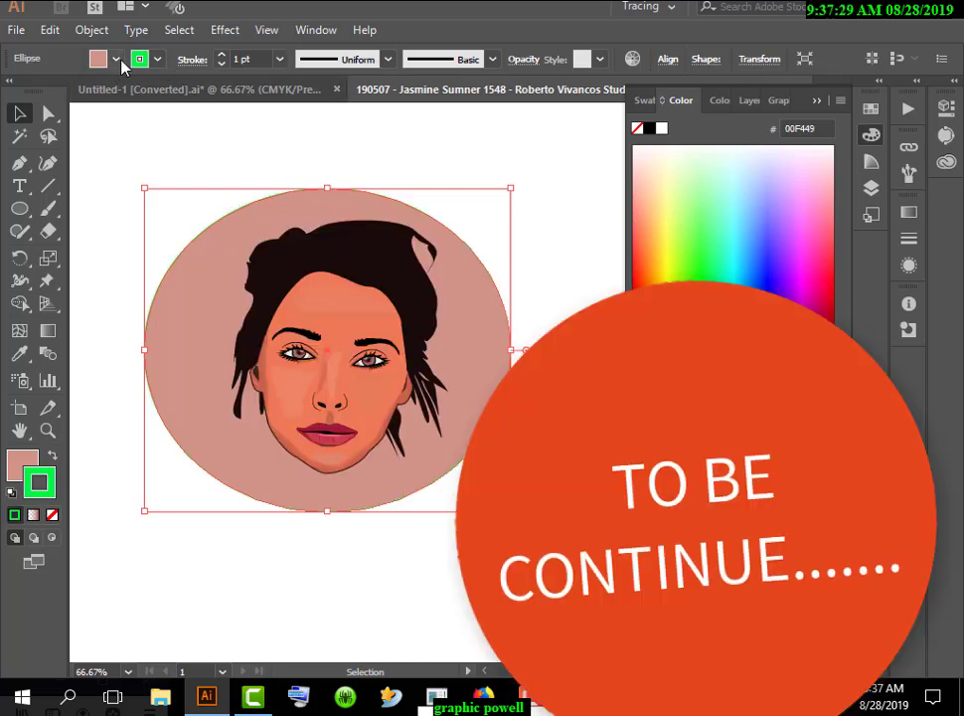
{"action": "left_click", "coordinate": [118, 60]}
{"action": "left_click", "coordinate": [38, 93]}
{"action": "left_click", "coordinate": [400, 161]}
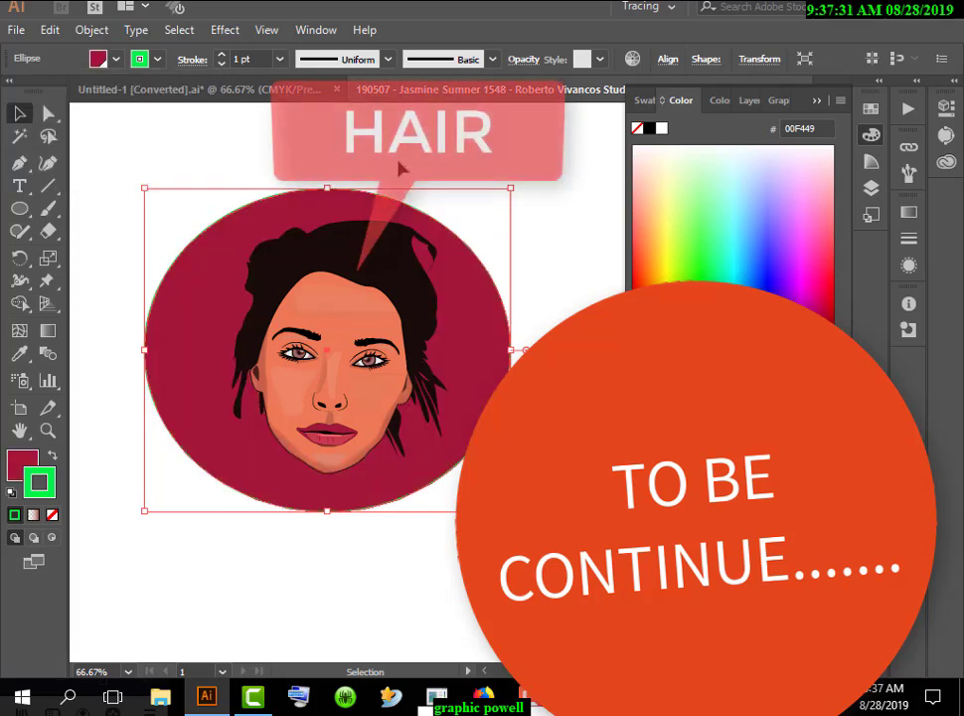
Narrow the background ellipse to a near-circle, shift it slightly to the right behind the head, and deselect it
{"action": "mouse_move", "coordinate": [211, 247]}
{"action": "left_mouse_down"}
{"action": "mouse_move", "coordinate": [231, 255]}
{"action": "mouse_move", "coordinate": [229, 246]}
{"action": "left_mouse_up"}
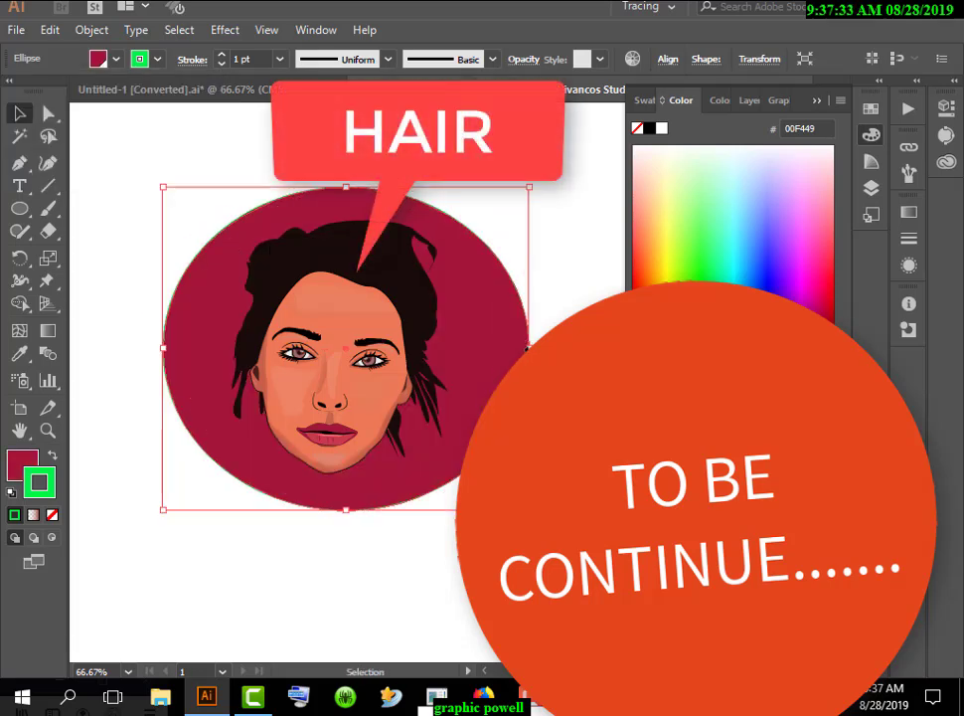
{"action": "left_click_drag", "start_coordinate": [501, 348], "coordinate": [518, 340]}
{"action": "key", "text": "ctrl+z"}
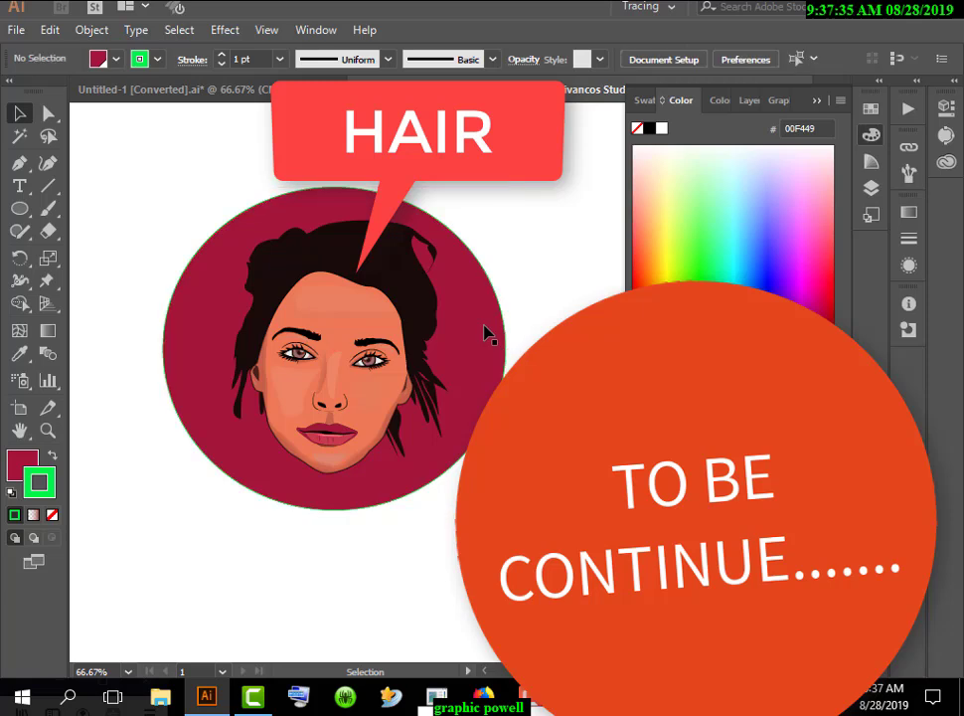
{"action": "left_click_drag", "start_coordinate": [485, 325], "coordinate": [504, 328]}
{"action": "left_click", "coordinate": [535, 166]}
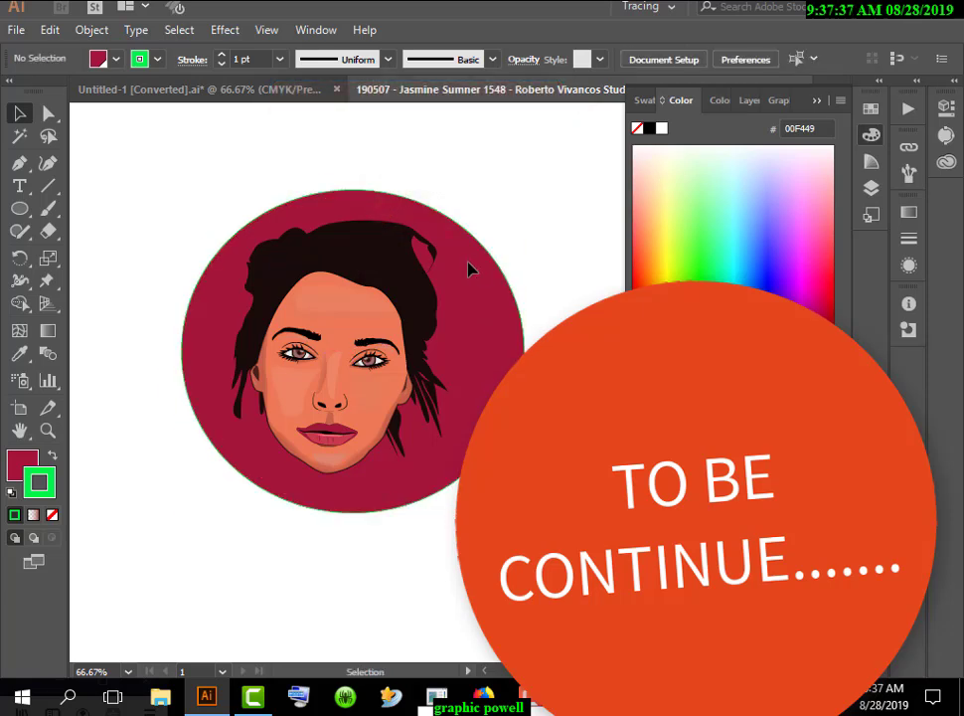
{"action": "left_click", "coordinate": [510, 189]}
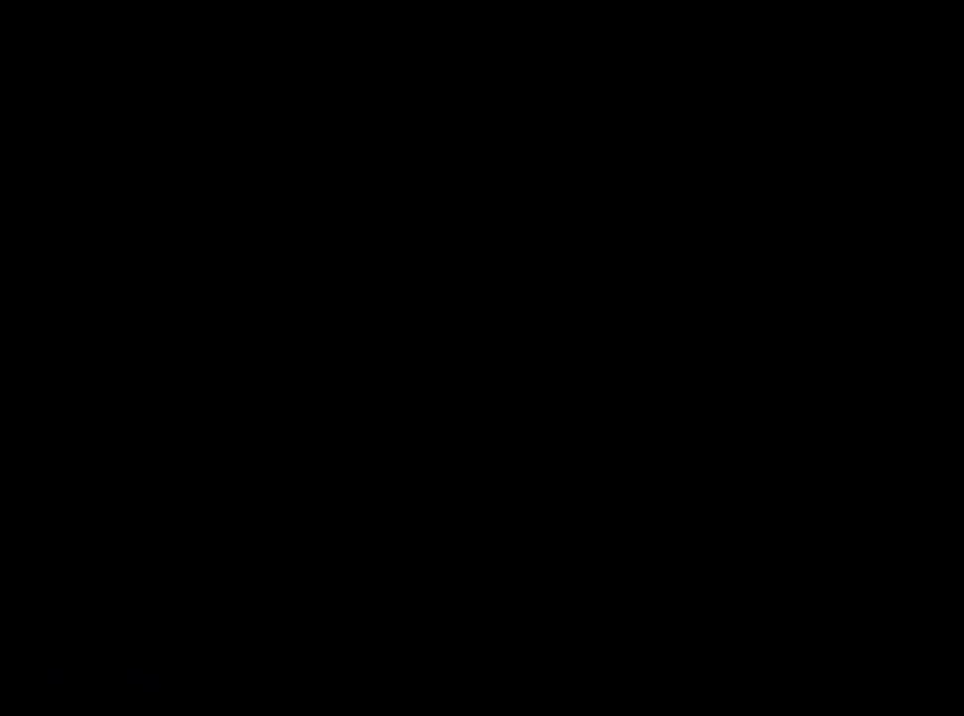